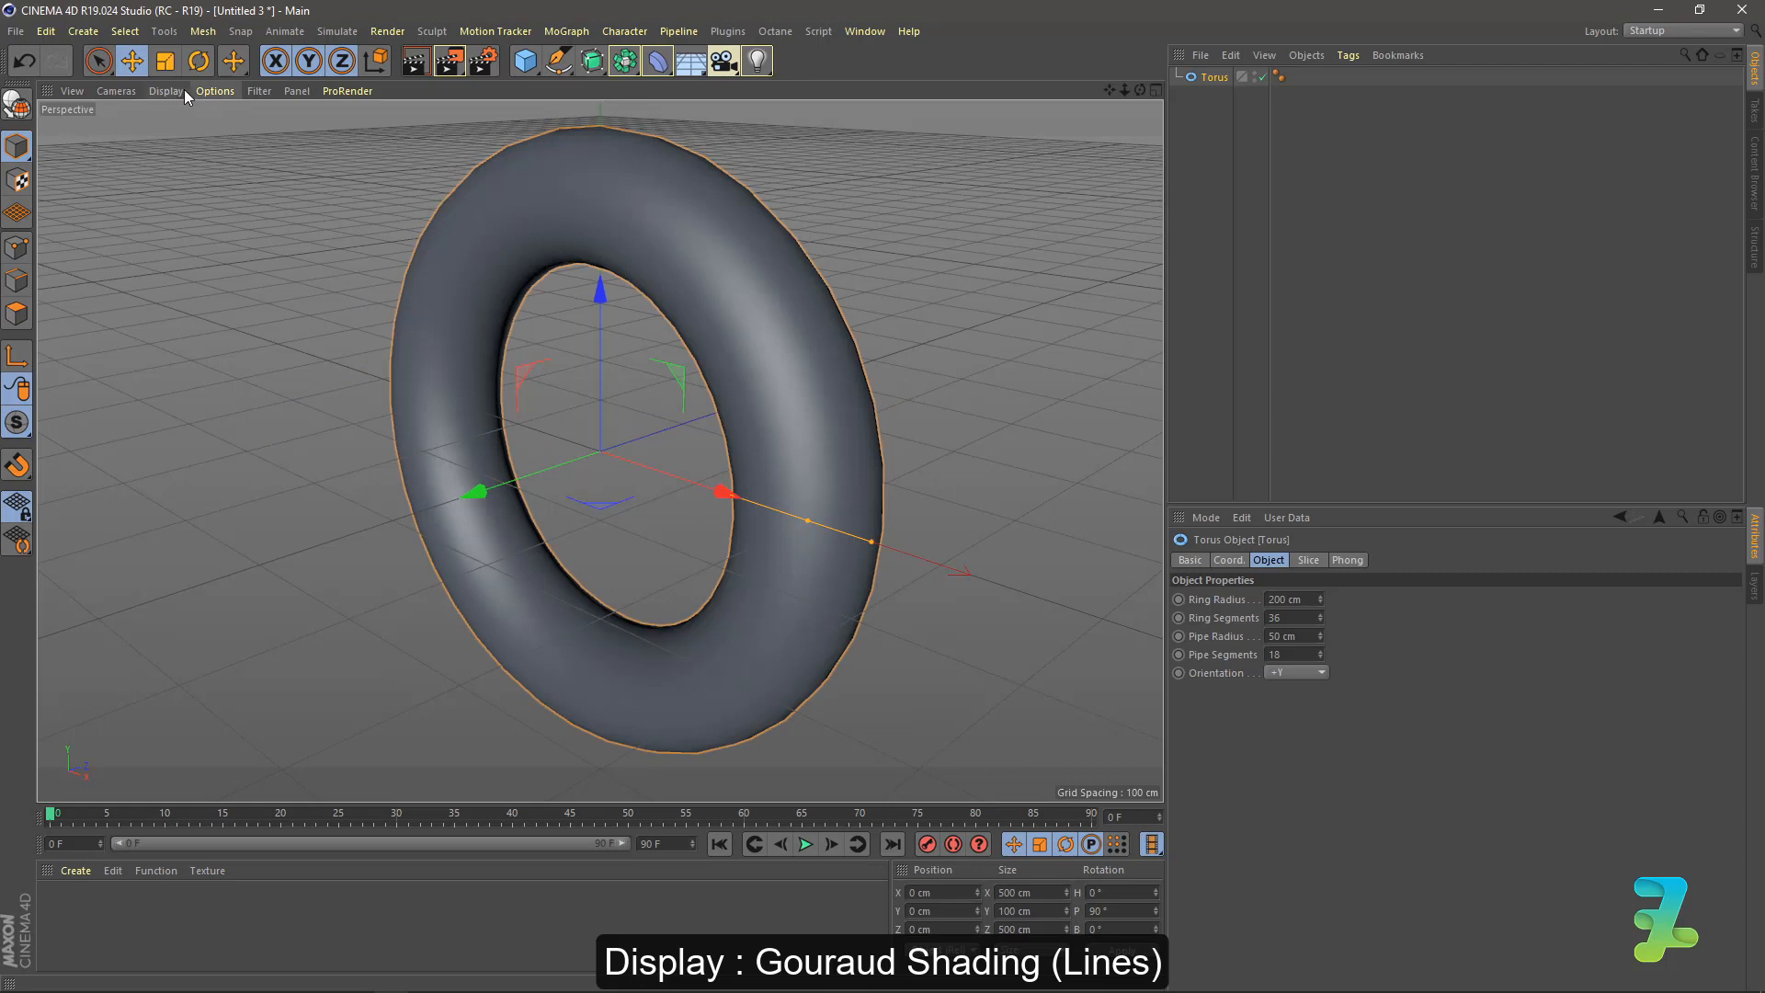
# Display the viewport in Gouraud Shading (Lines) and set the torus to 90 ring segments, 70 cm pipe radius and 25 pipe segments.
pyautogui.click(180, 88)
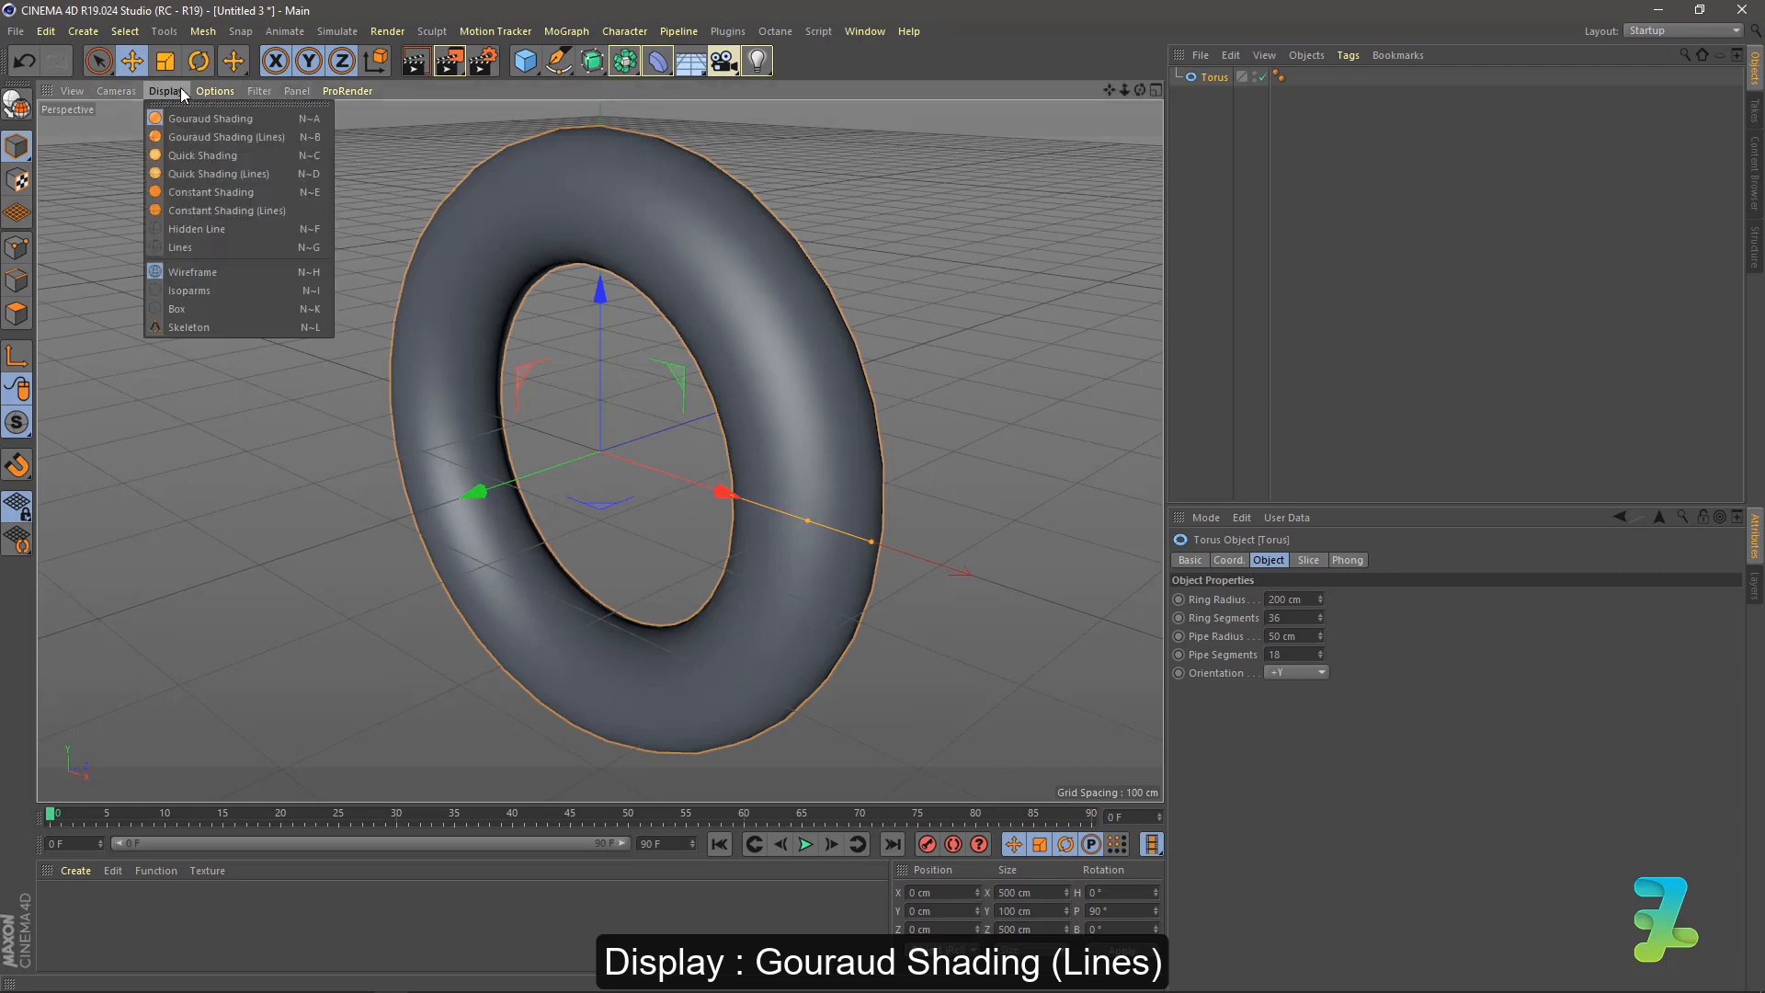
pyautogui.click(257, 137)
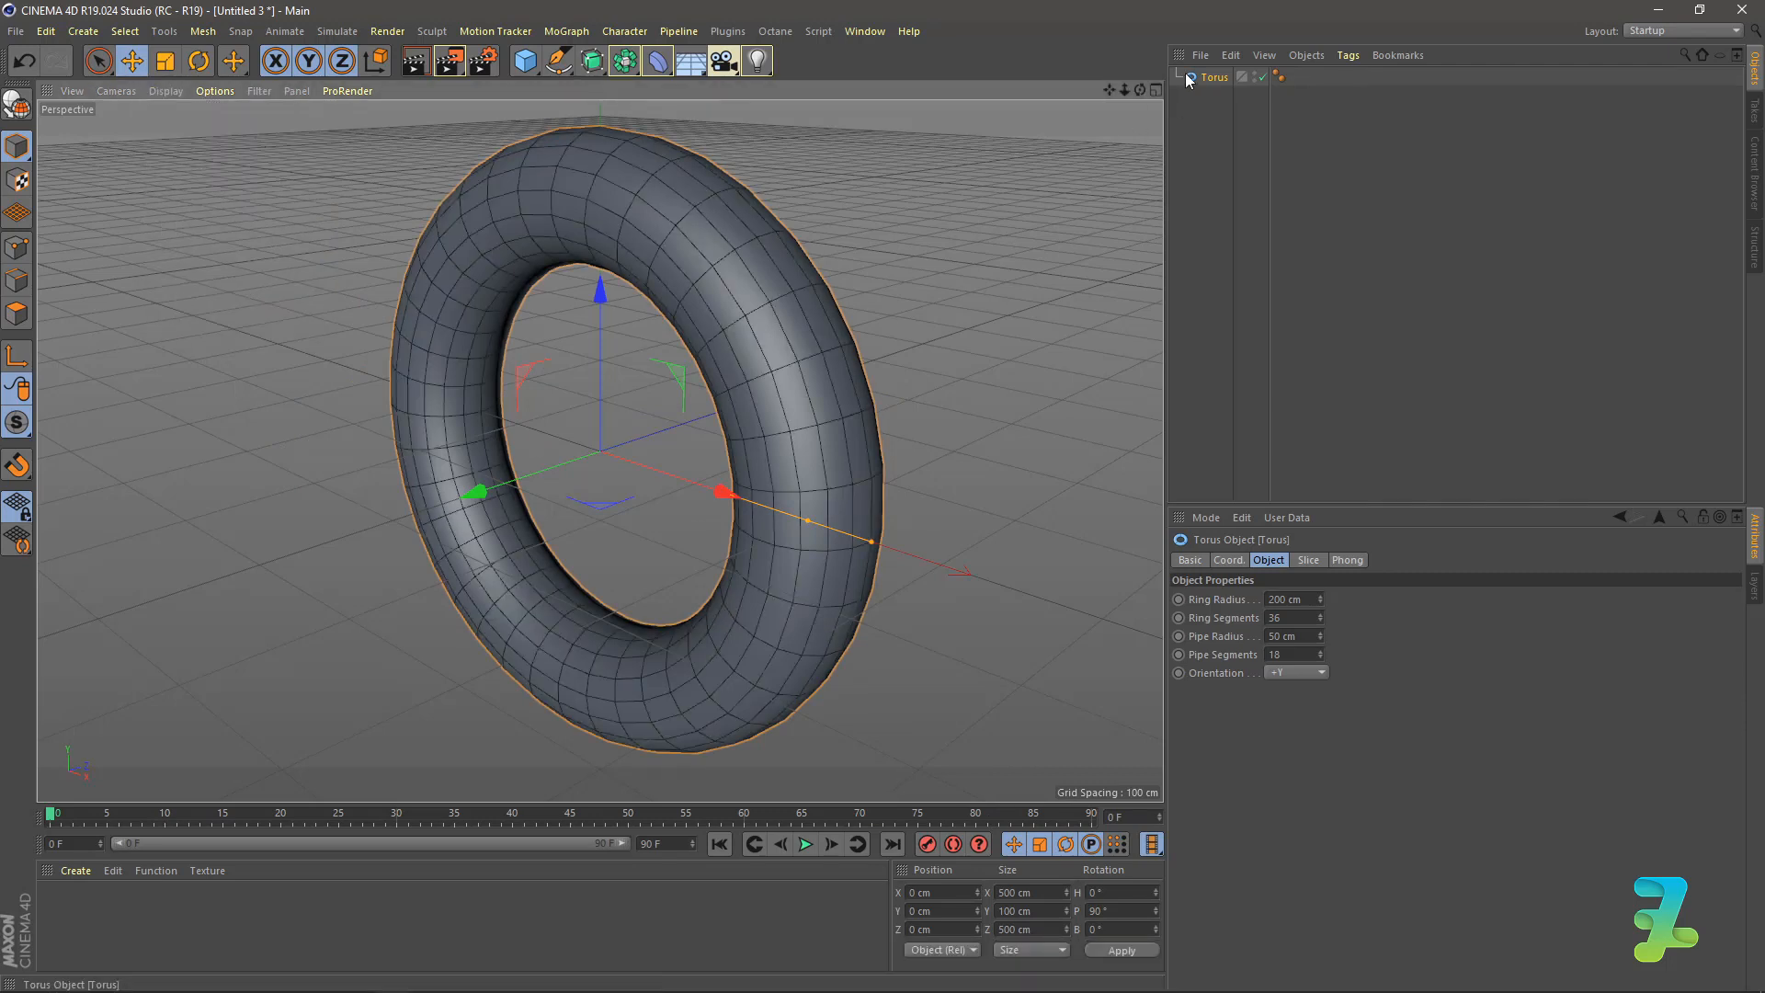
pyautogui.moveTo(1287, 618); pyautogui.dragTo(1220, 639)
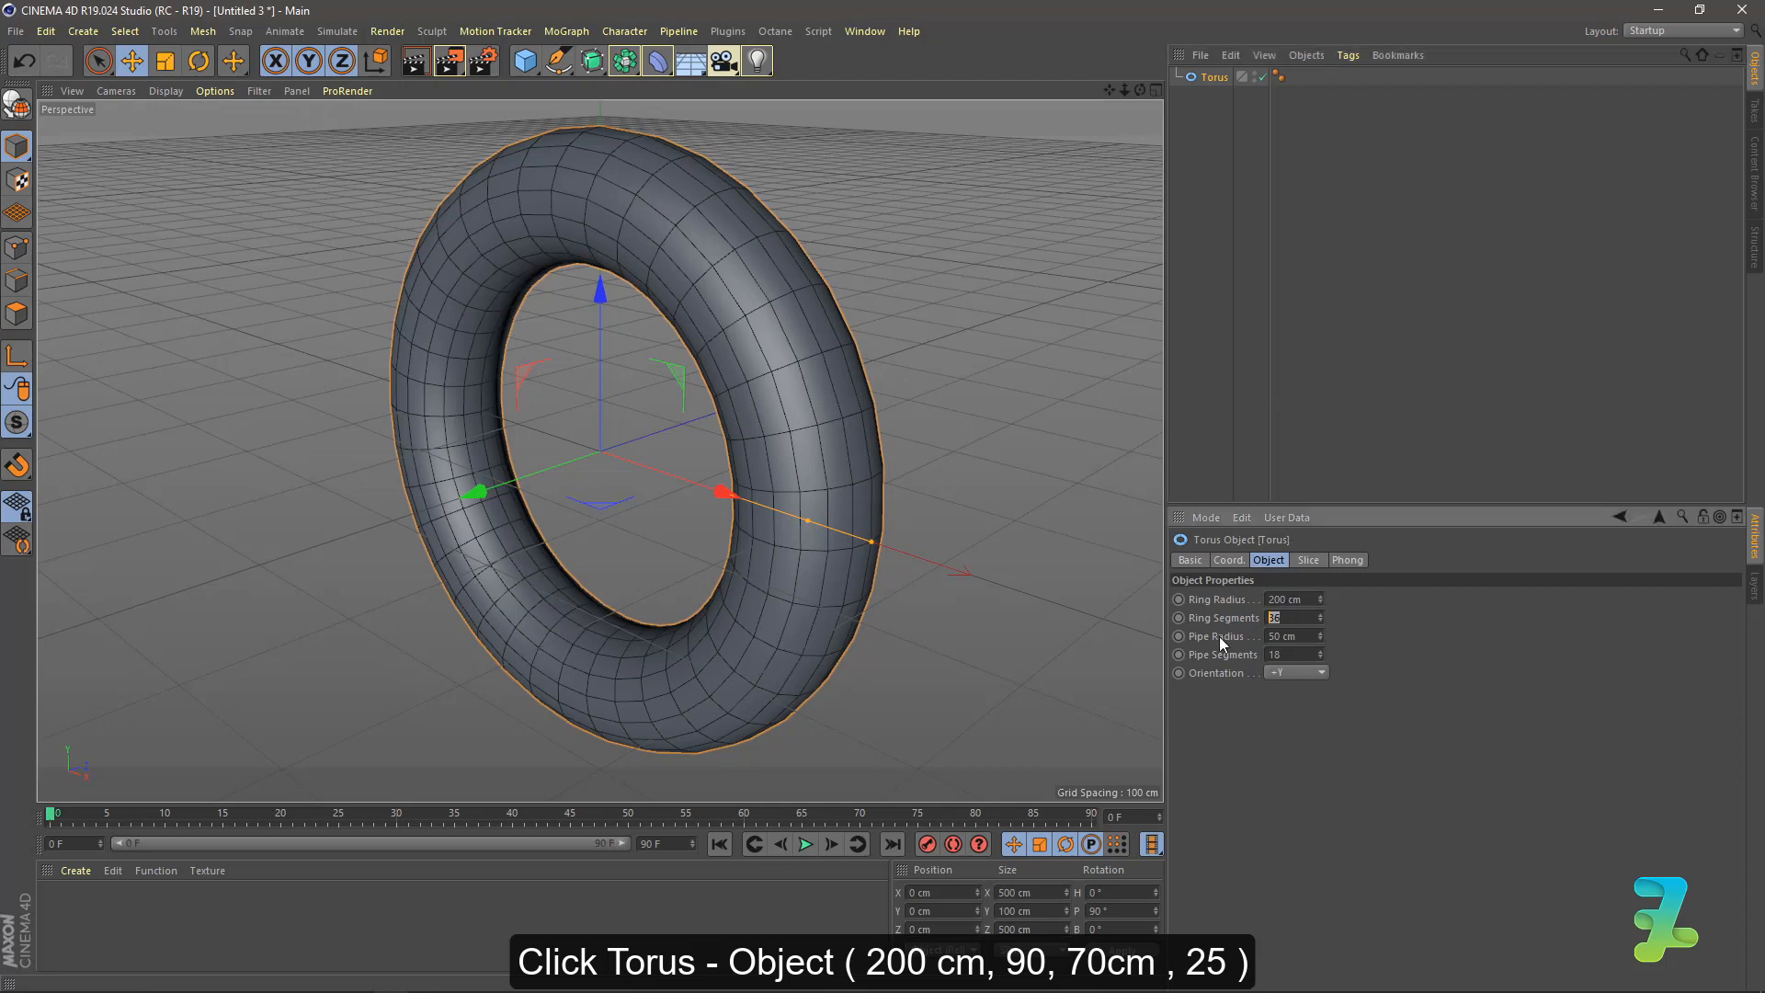
pyautogui.write('90')
pyautogui.press('Tab')
pyautogui.write('70')
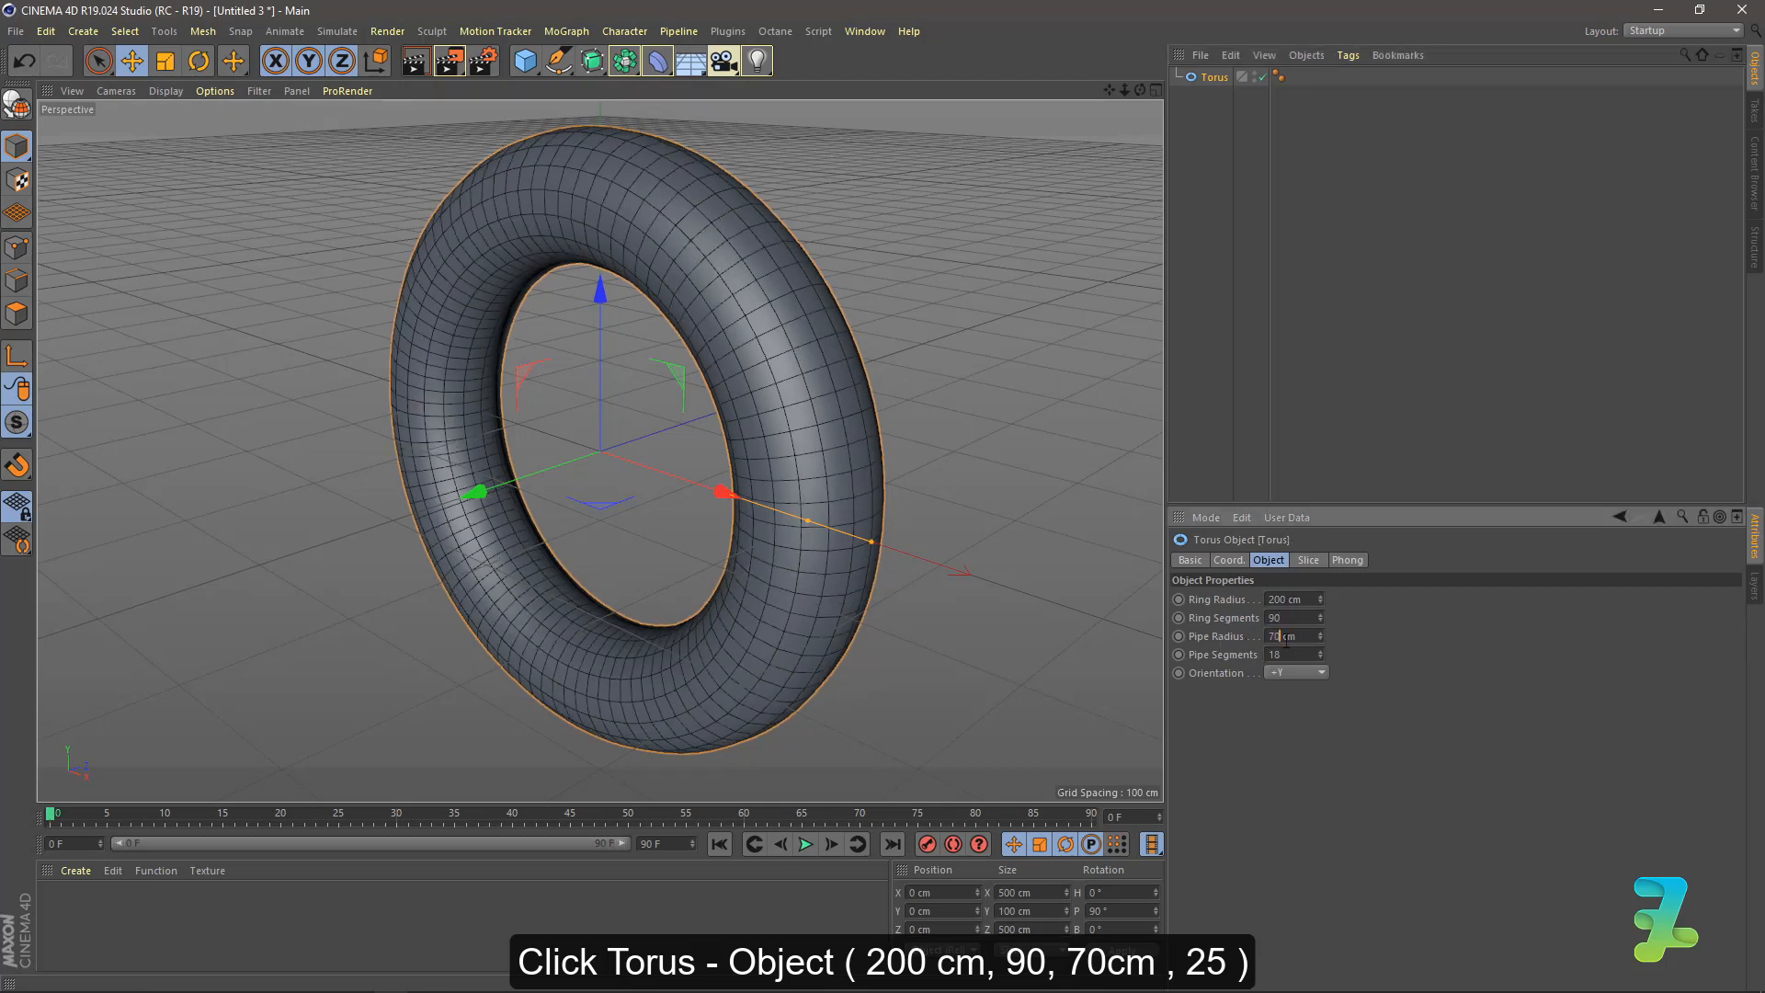
pyautogui.press('Tab')
pyautogui.write('2')
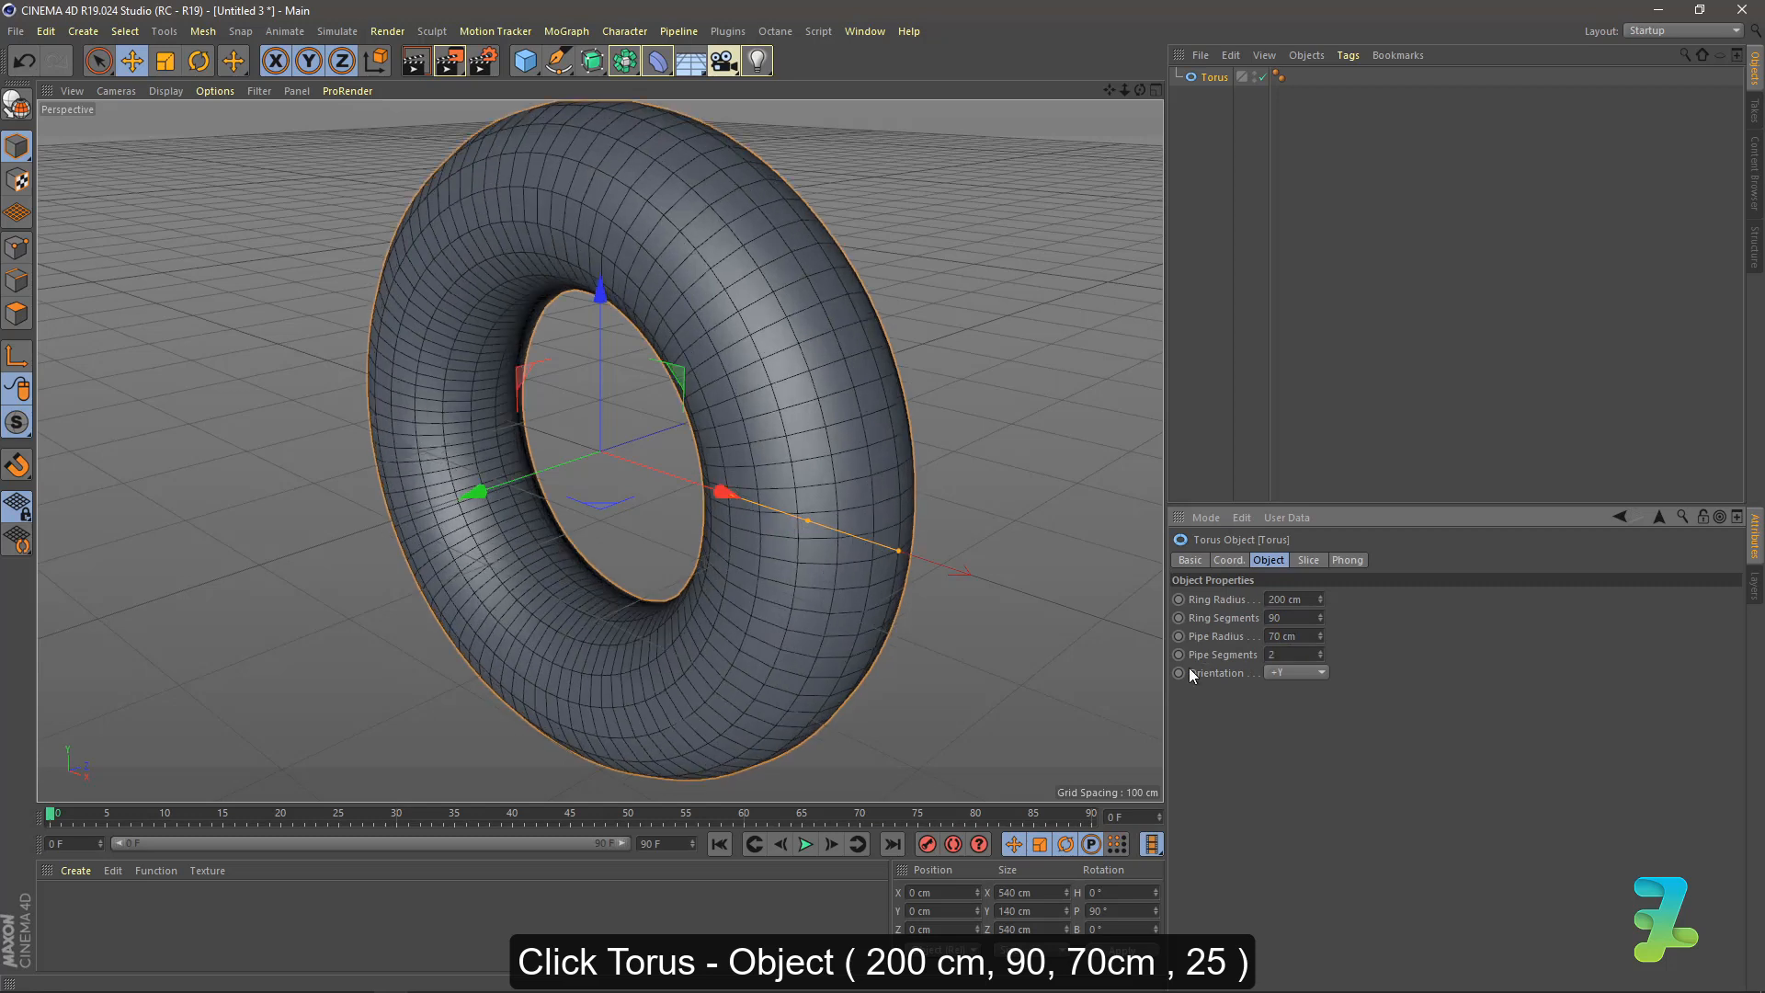
pyautogui.press('Return')
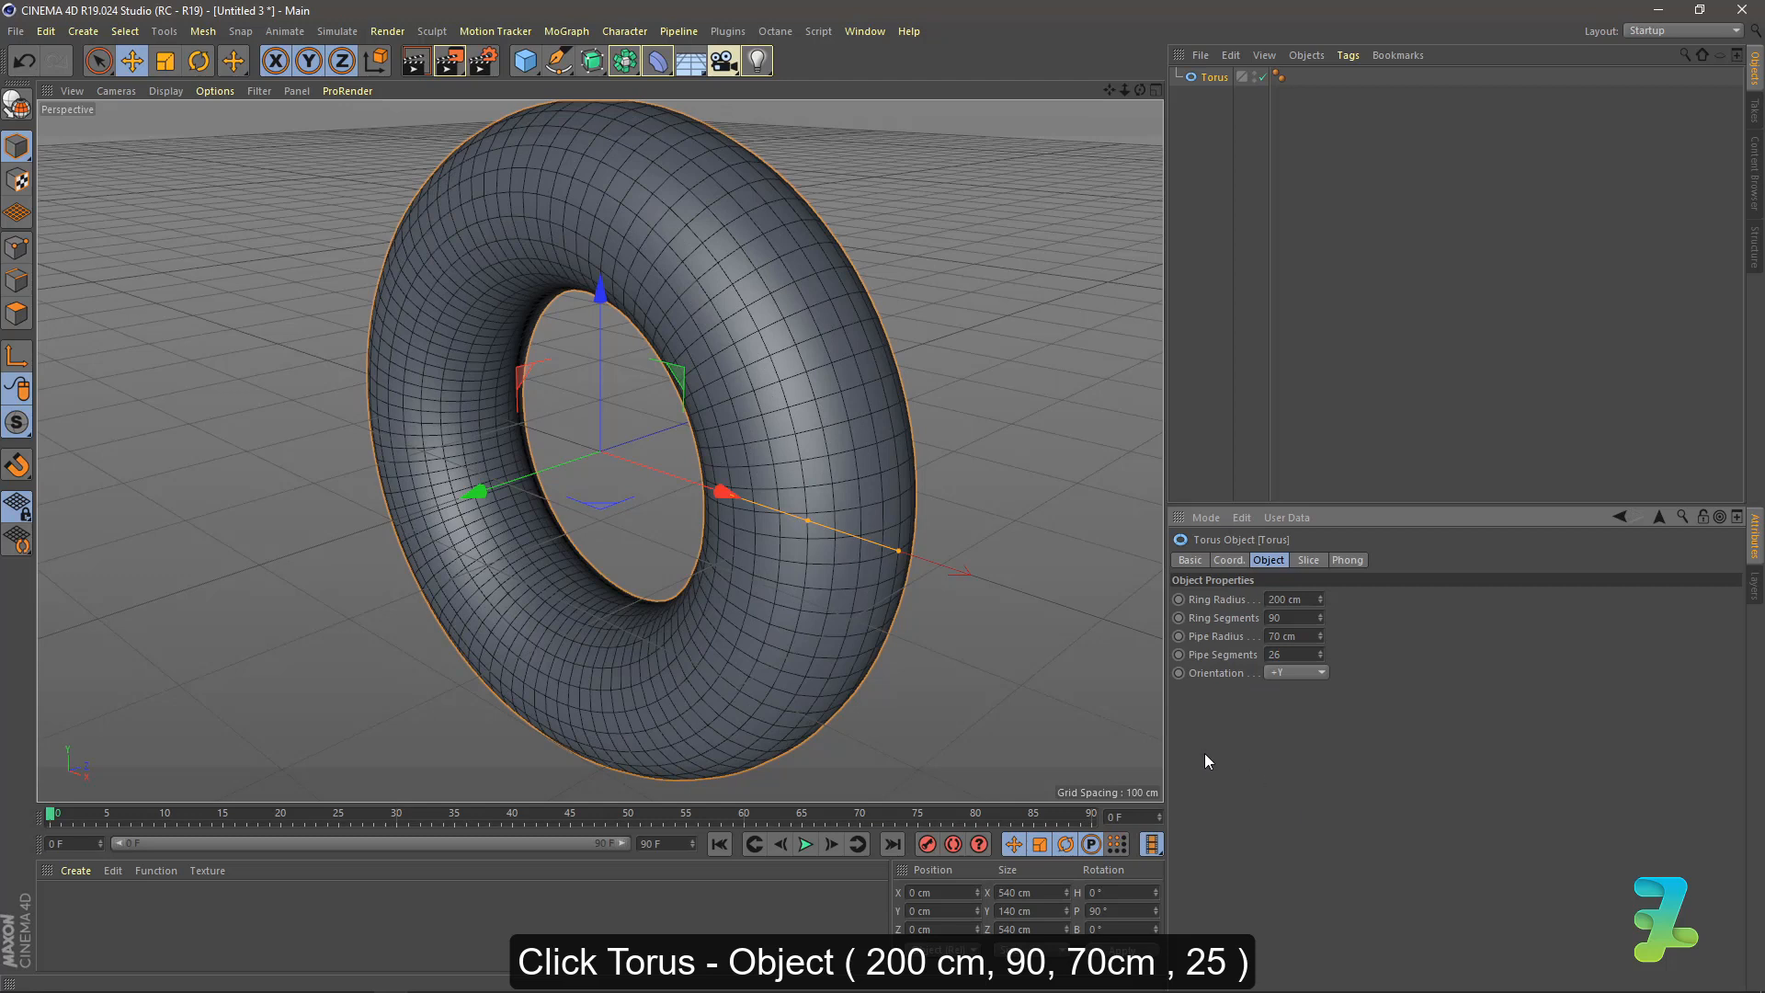
pyautogui.press('BackSpace')
# Add a Displacer deformer and make it a child of the Torus.
pyautogui.hotkey('shift', 'c')
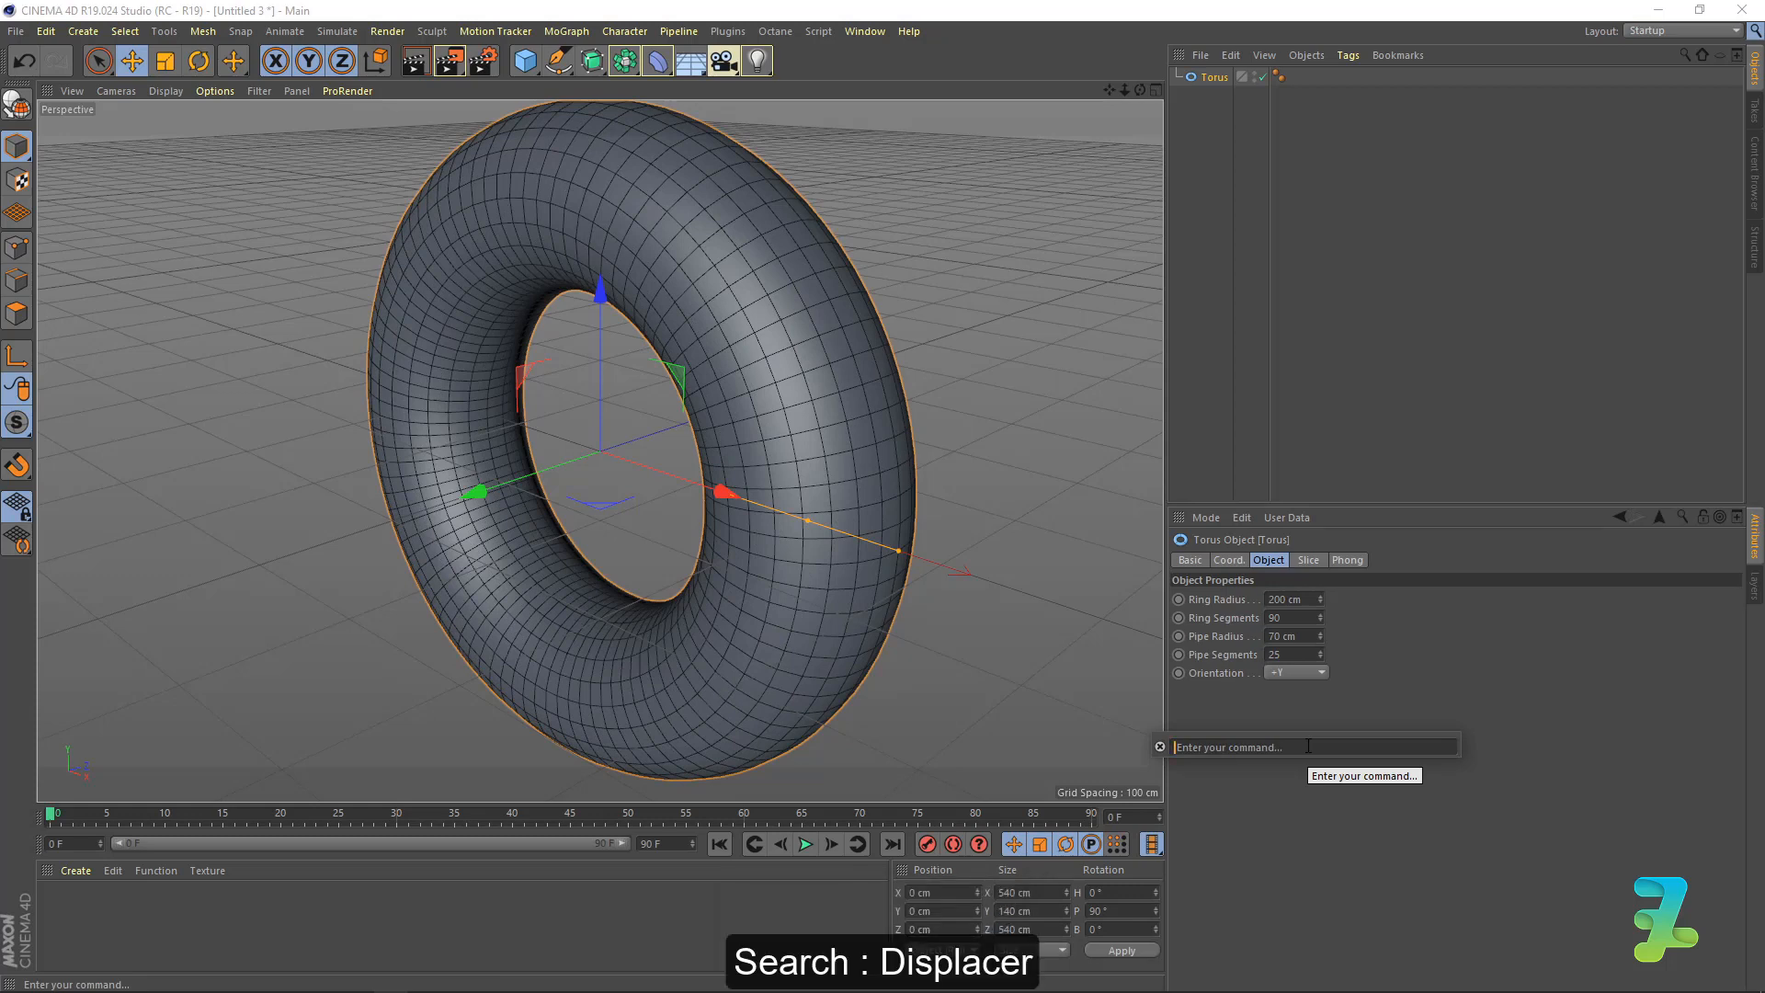
pyautogui.write('displacer')
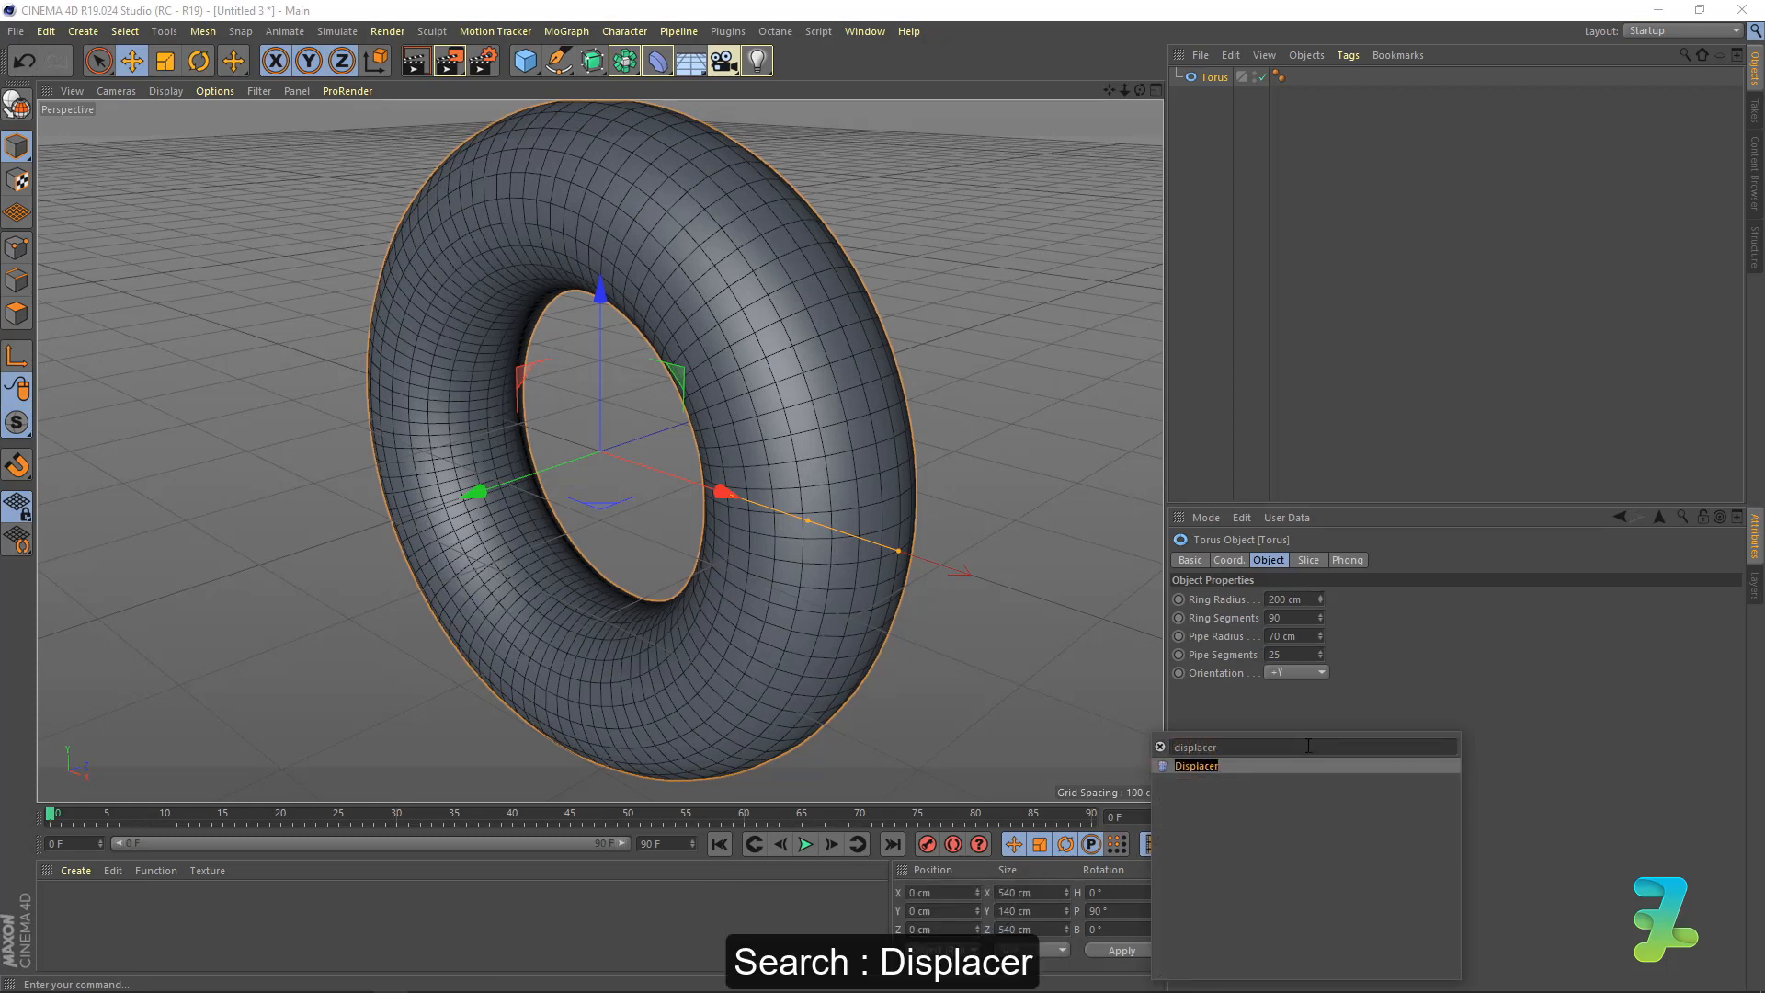
pyautogui.click(1211, 767)
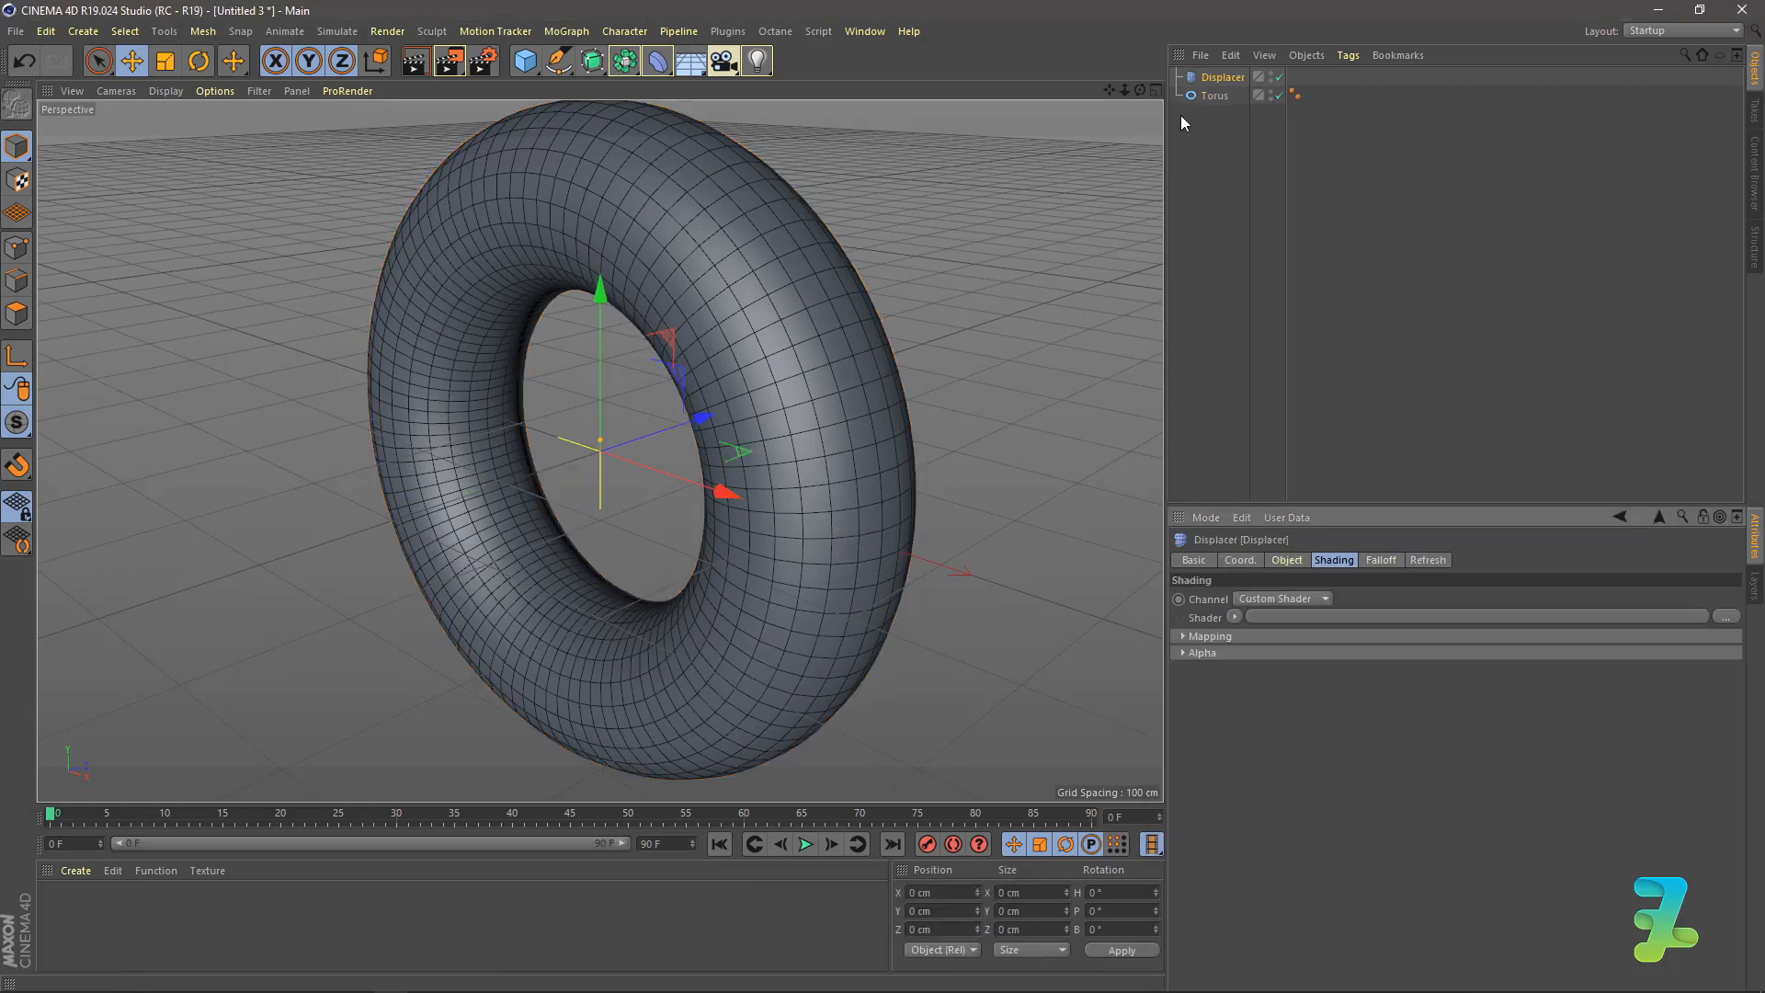
pyautogui.click(1192, 76)
pyautogui.moveTo(1192, 77); pyautogui.dragTo(1237, 95)
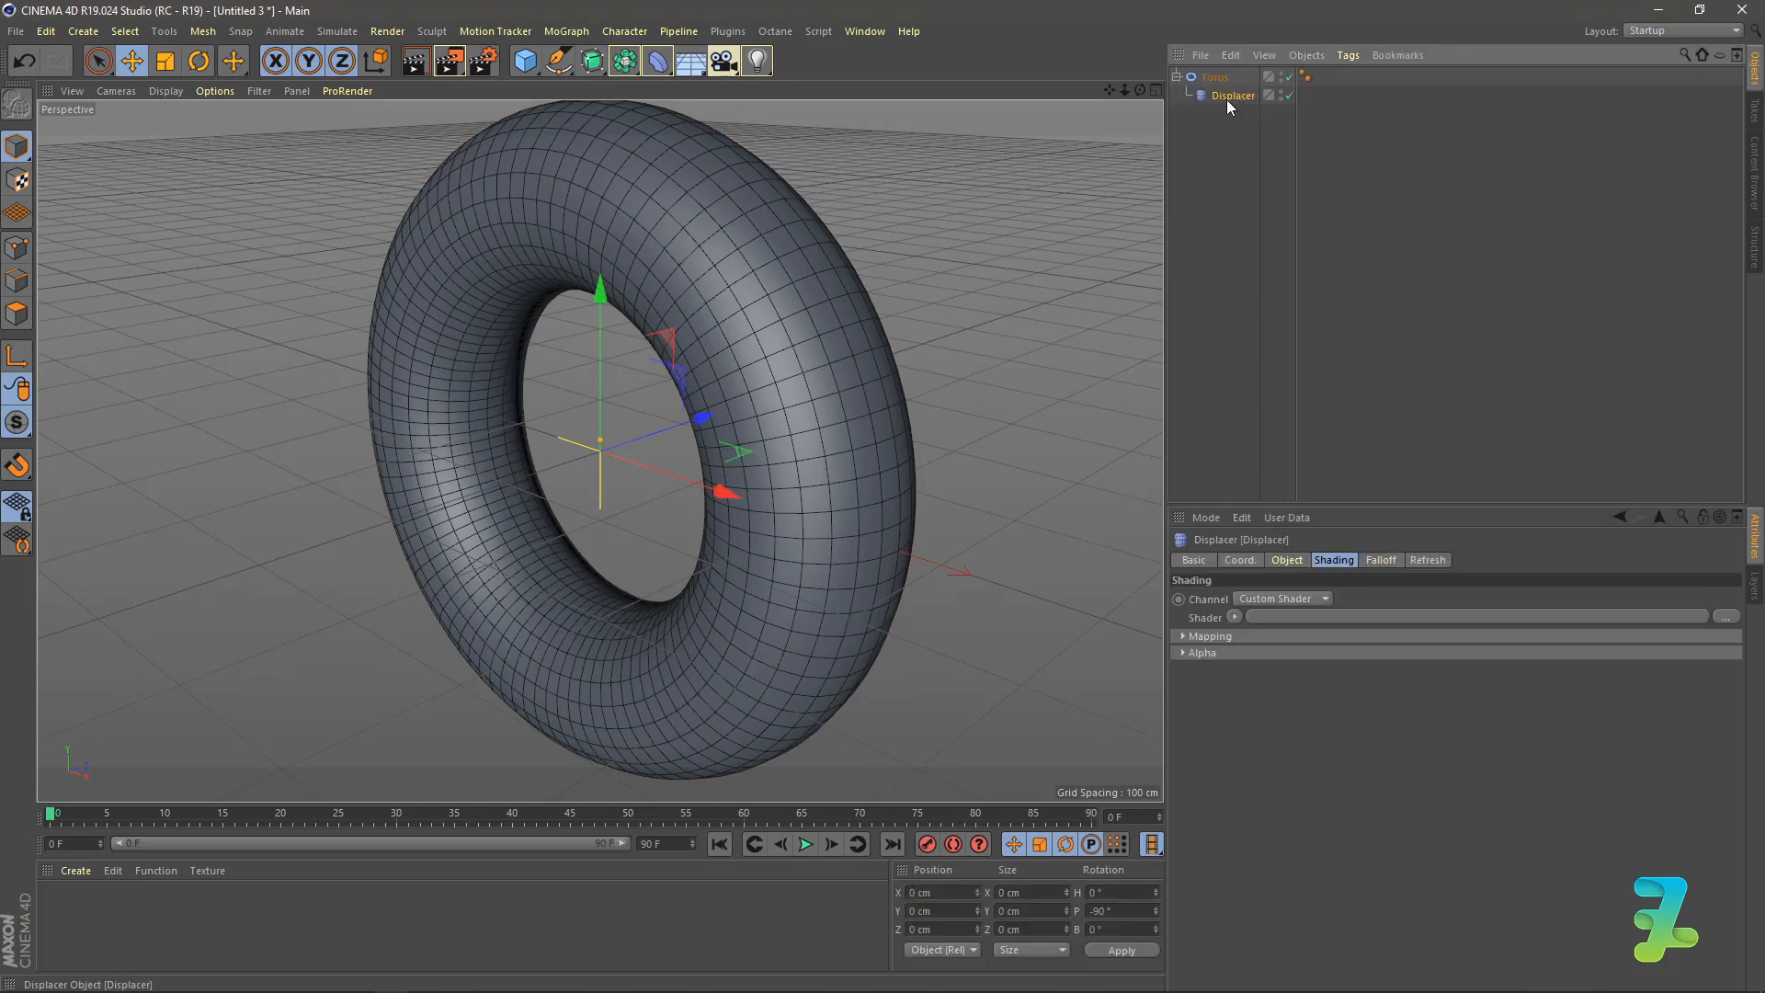
# Assign a Gradient shader to the Displacer's shading and open the gradient's settings.
pyautogui.click(1233, 616)
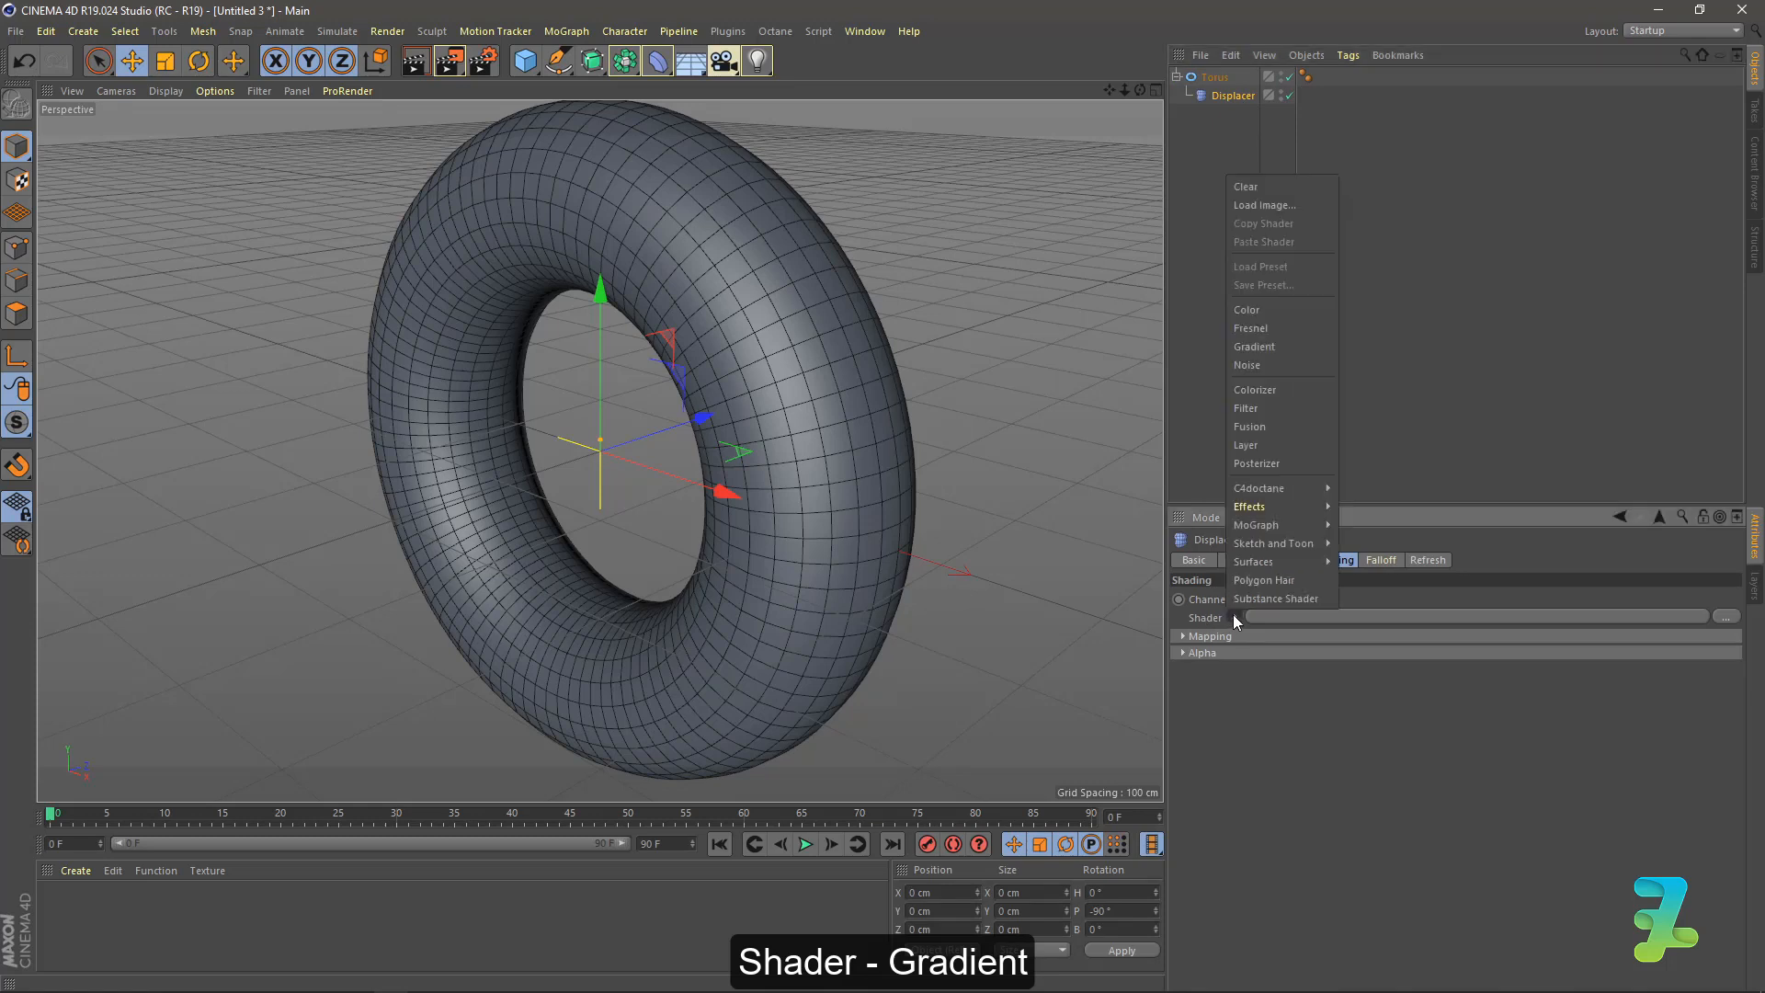
pyautogui.click(1249, 347)
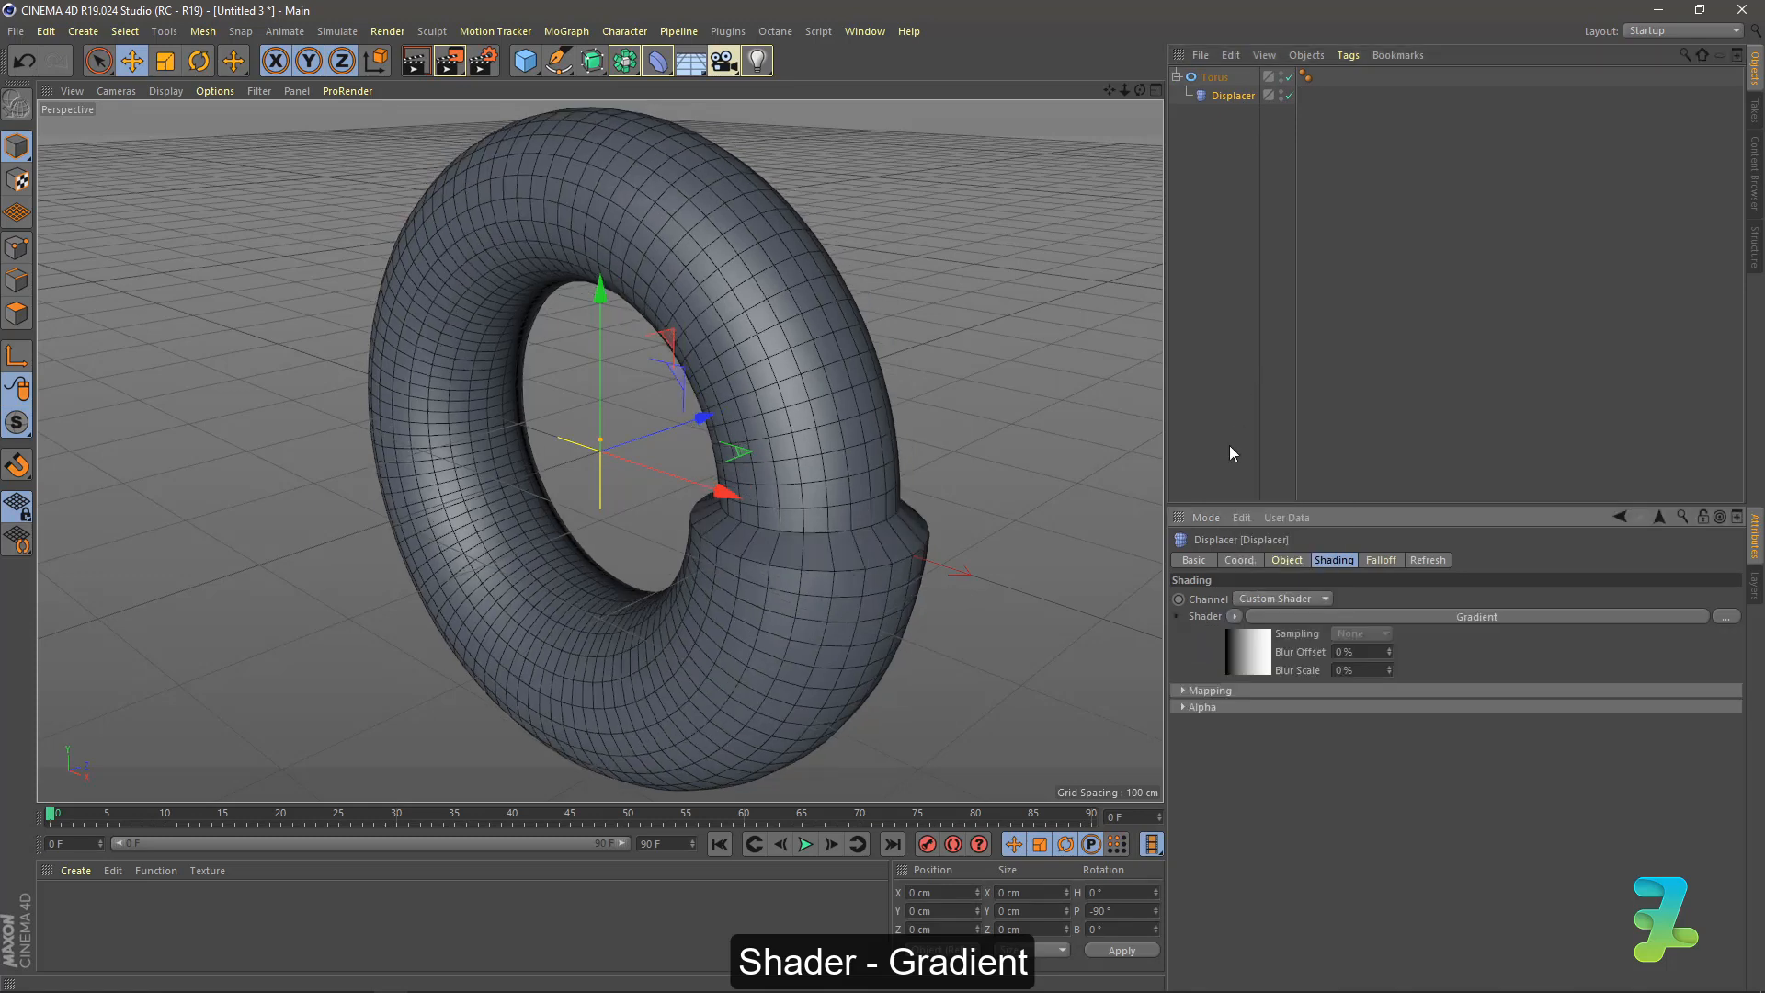
pyautogui.click(1249, 653)
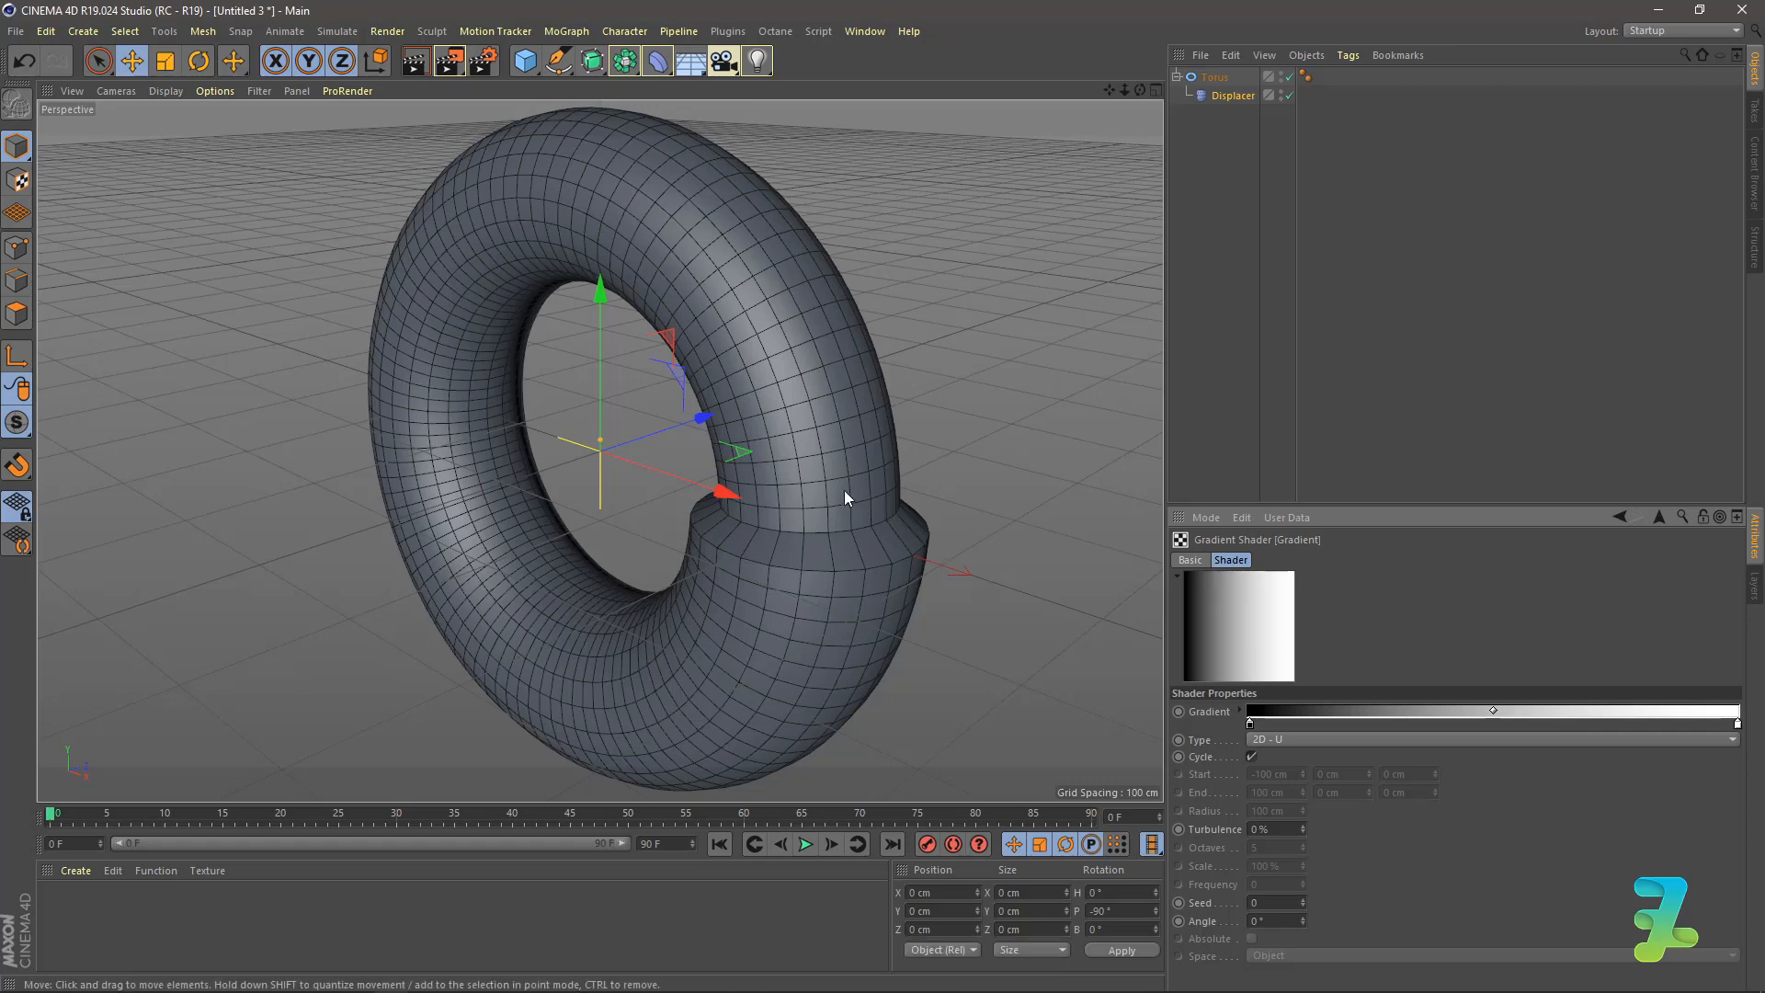
# Double the knots of the Displacer's gradient five times.
pyautogui.keyDown('alt'); pyautogui.moveTo(844, 490); pyautogui.dragTo(951, 444); pyautogui.keyUp('alt')
pyautogui.scroll(-5, 952, 444)
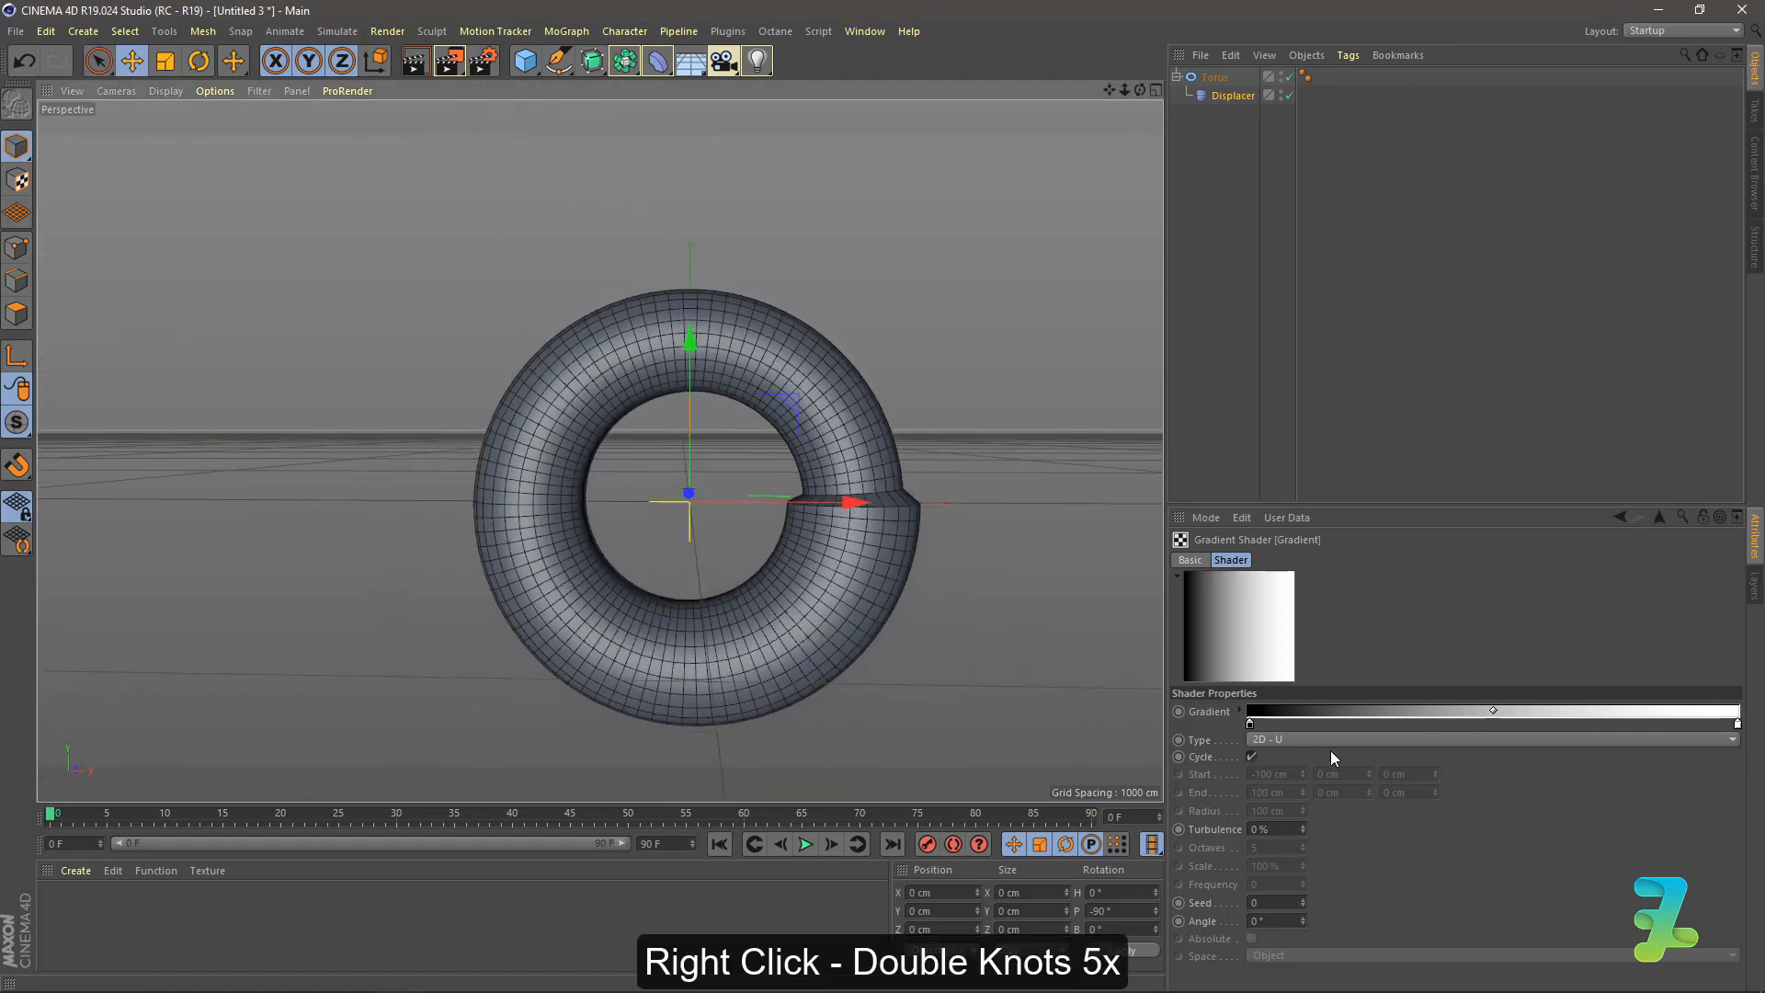
pyautogui.rightClick(1350, 714)
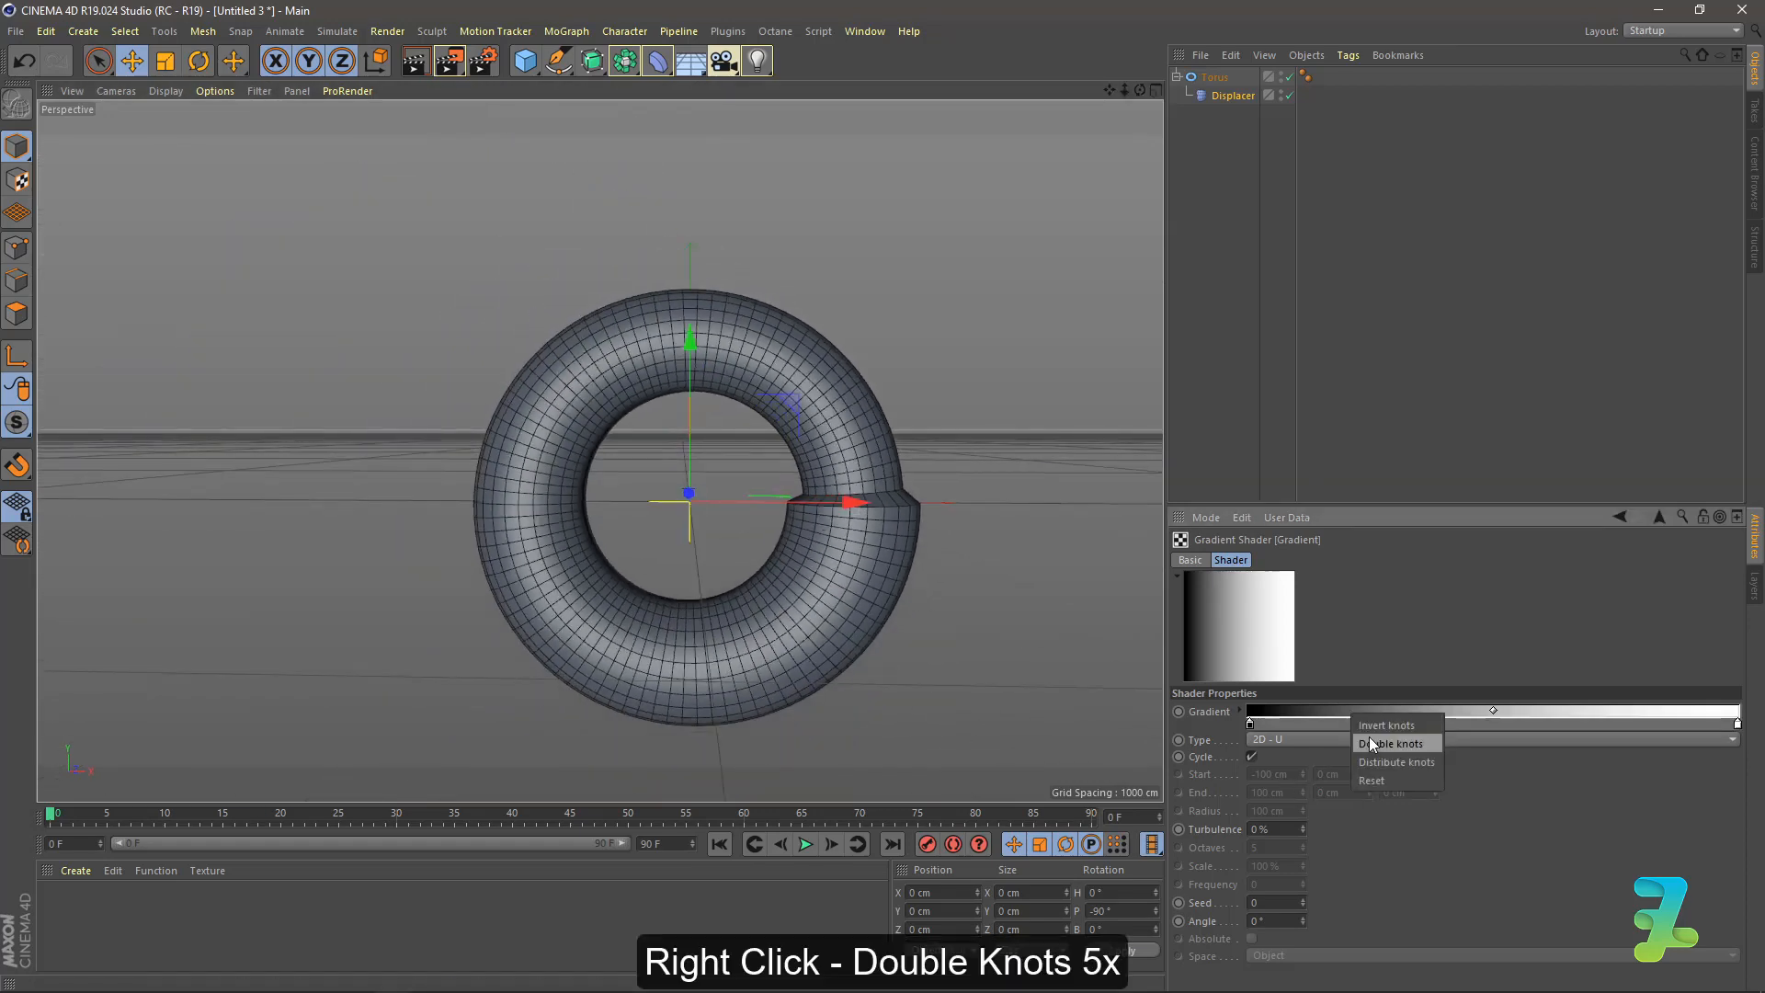
pyautogui.click(1370, 736)
pyautogui.rightClick(1367, 719)
pyautogui.click(1378, 741)
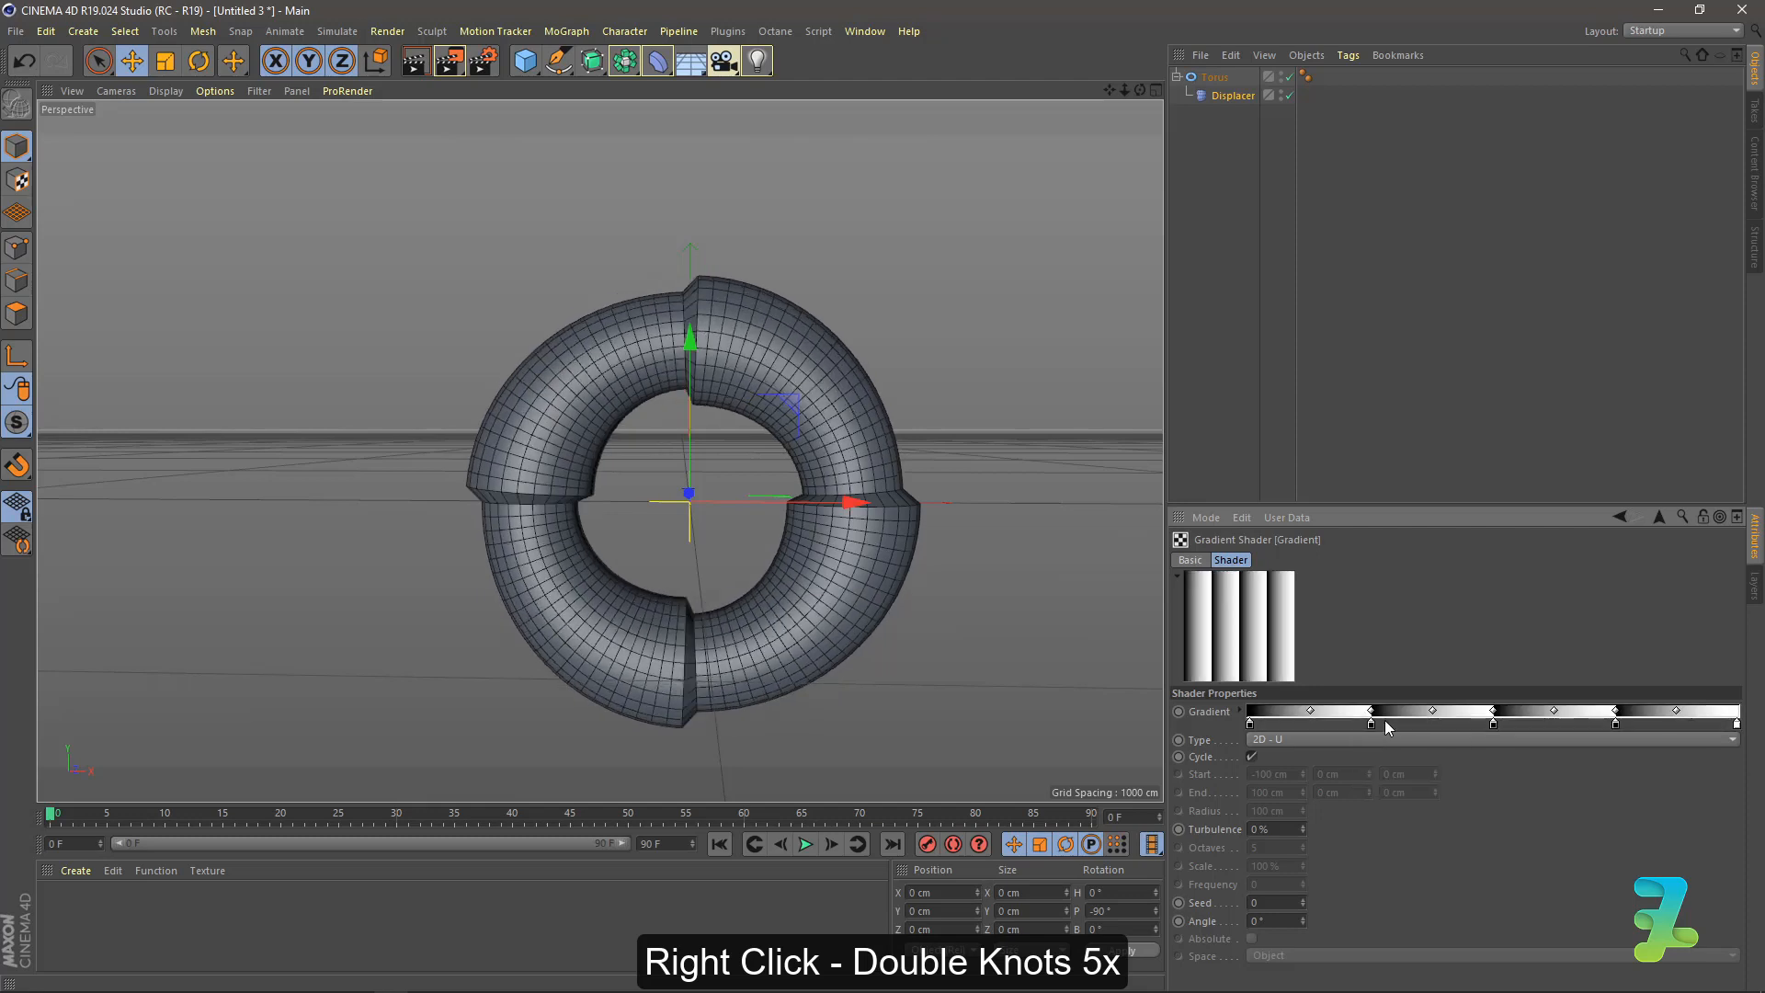
pyautogui.rightClick(1385, 722)
pyautogui.click(1400, 743)
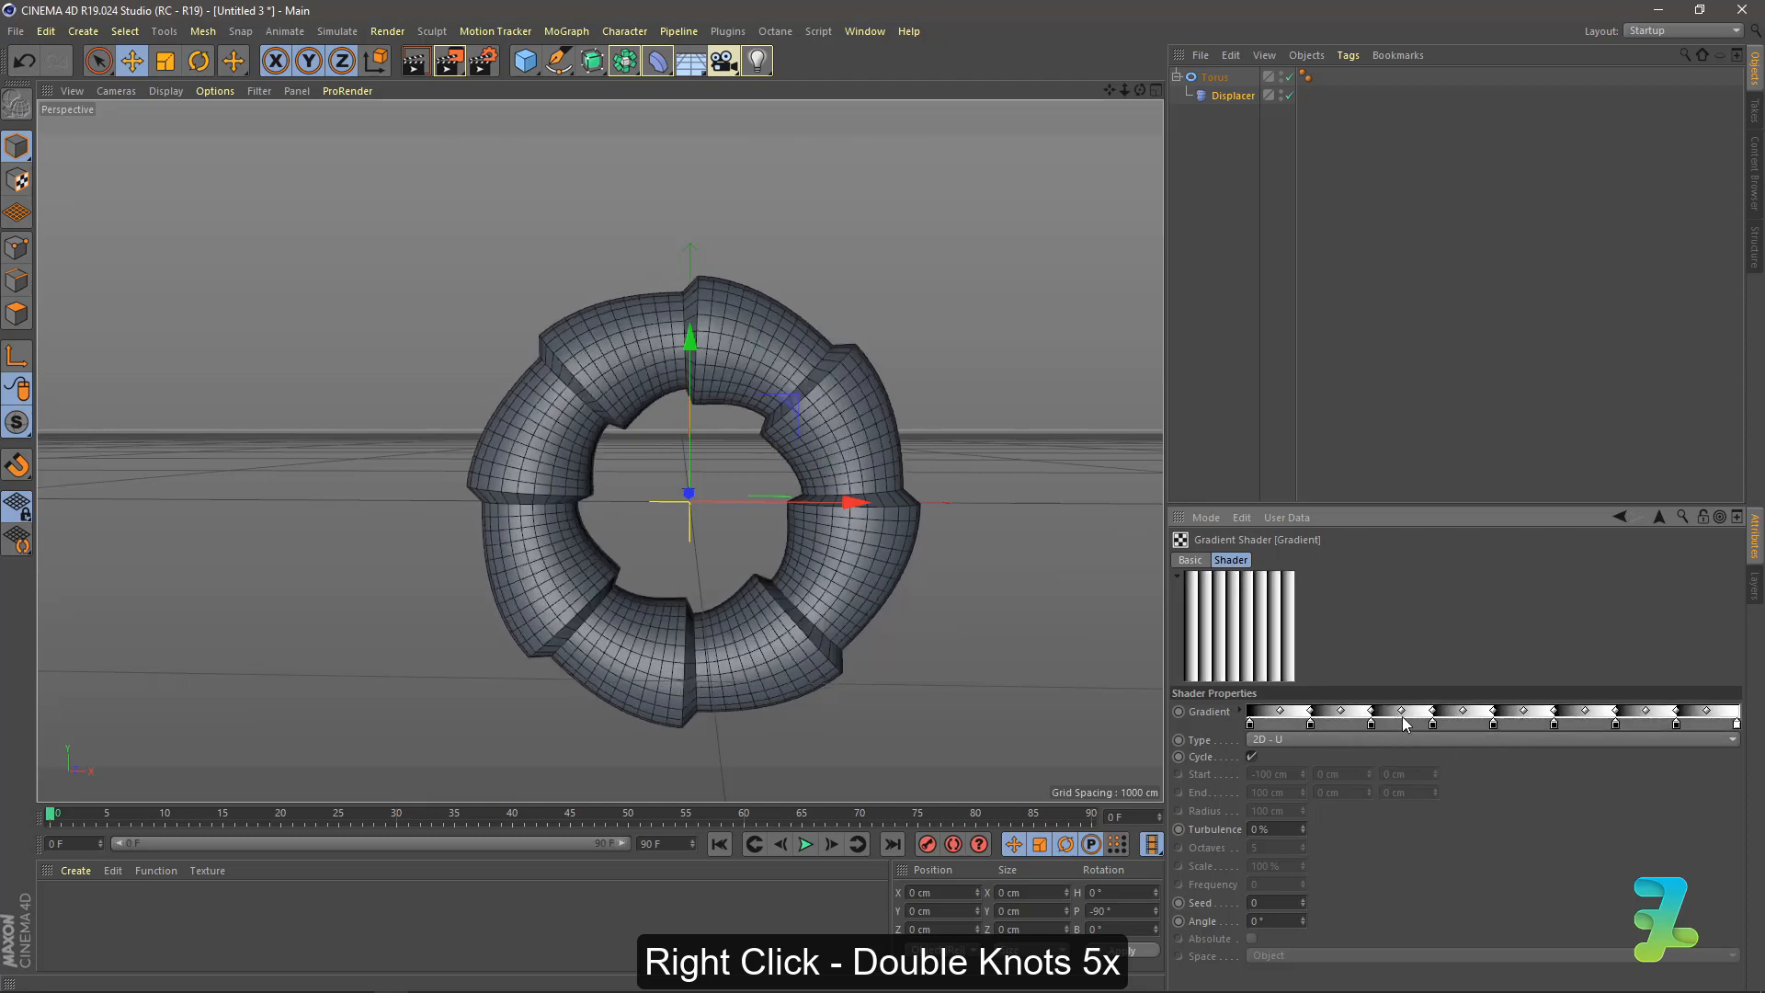
pyautogui.rightClick(1403, 715)
pyautogui.click(1410, 746)
pyautogui.rightClick(1402, 717)
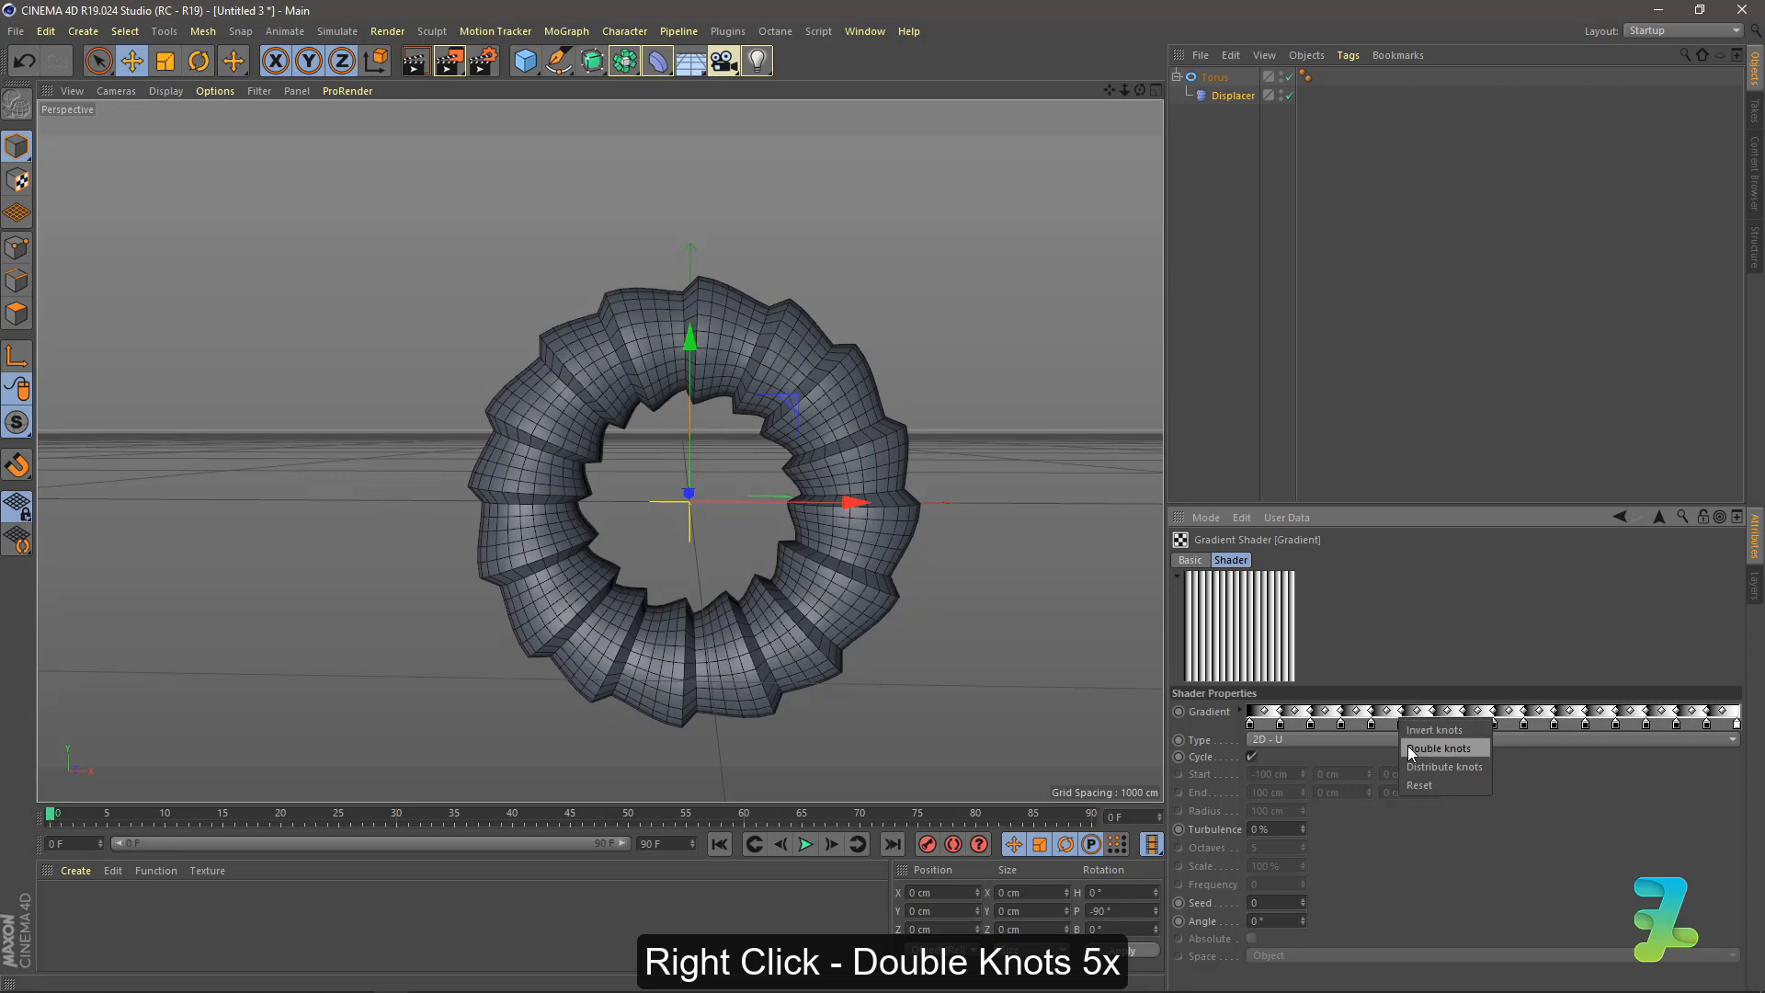
pyautogui.click(1408, 746)
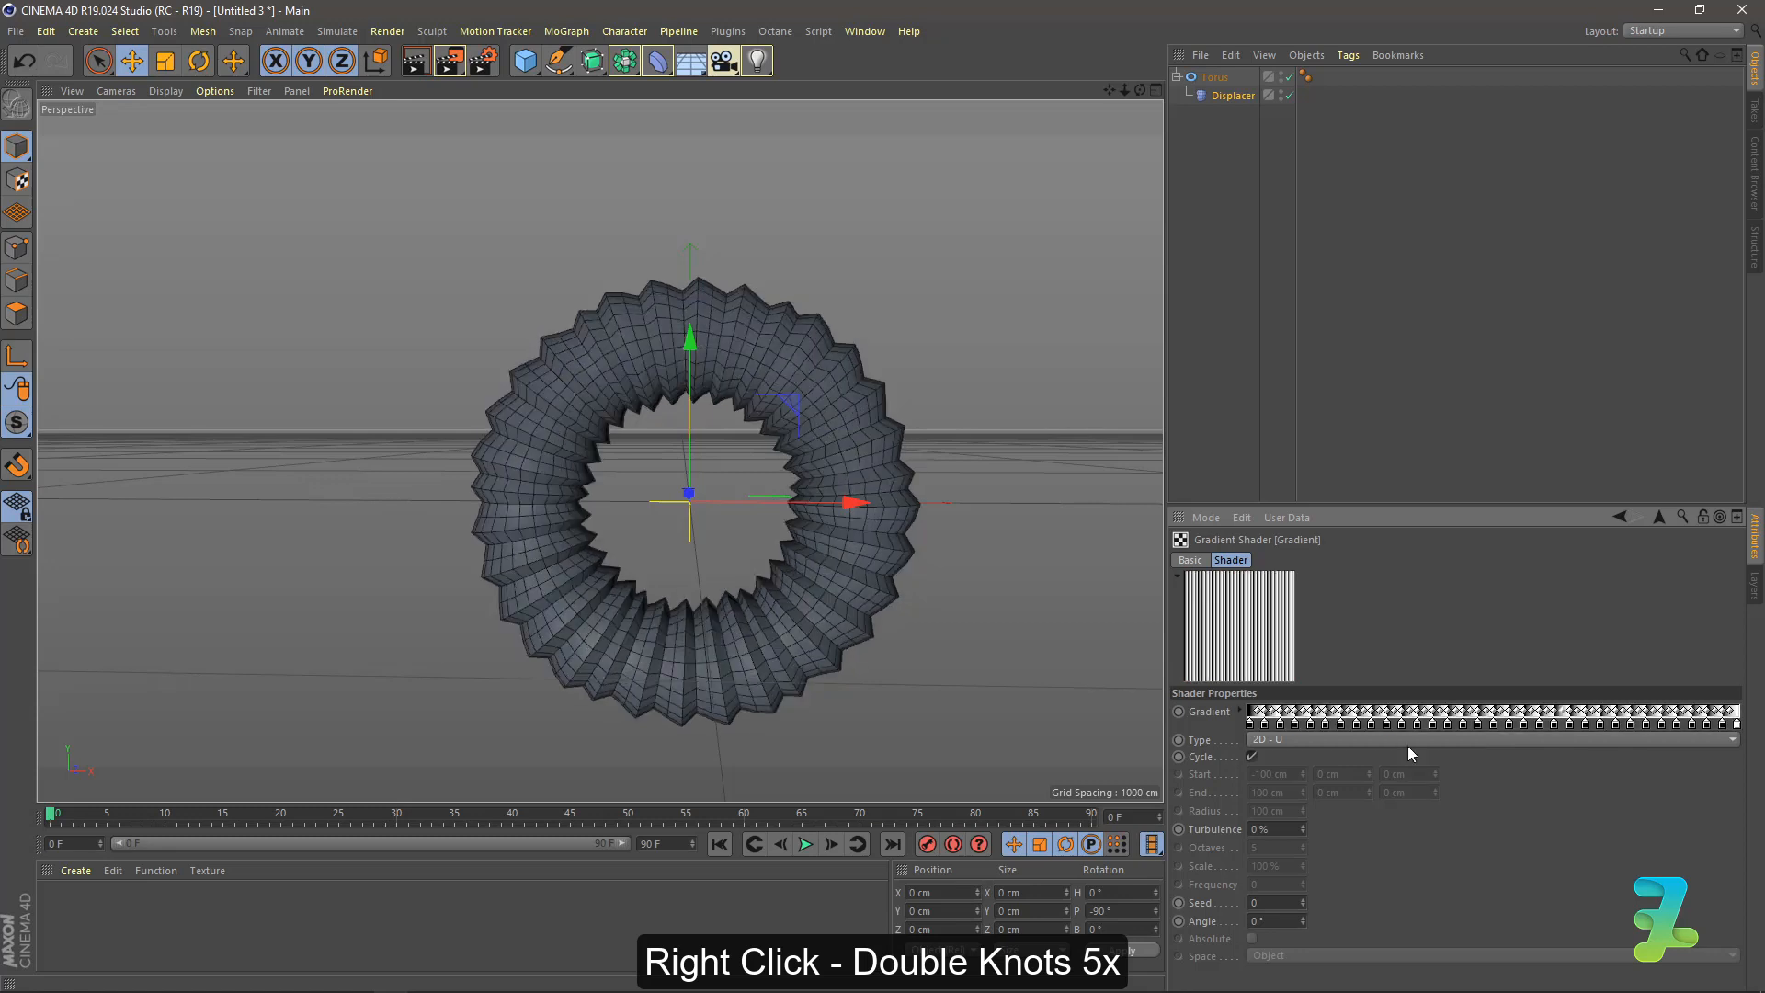
# Wrap the Displacer's Gradient shader in a Layer shader and open the layer settings.
pyautogui.click(1233, 96)
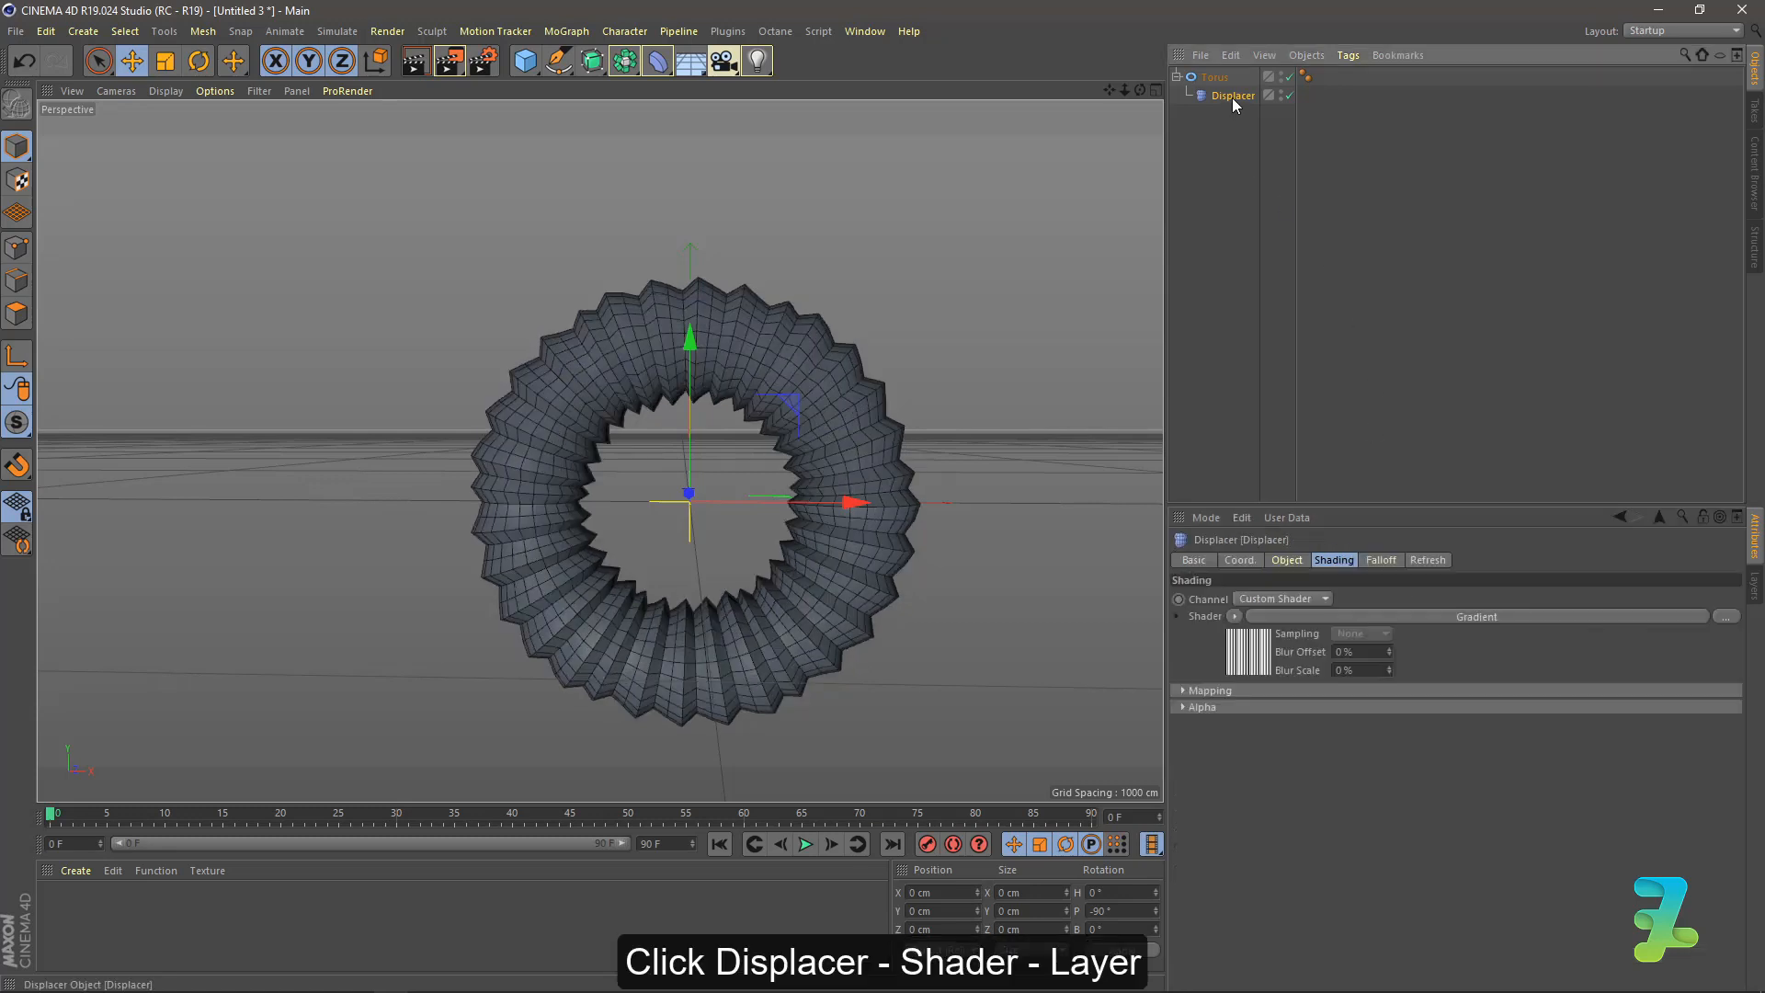
pyautogui.click(1237, 616)
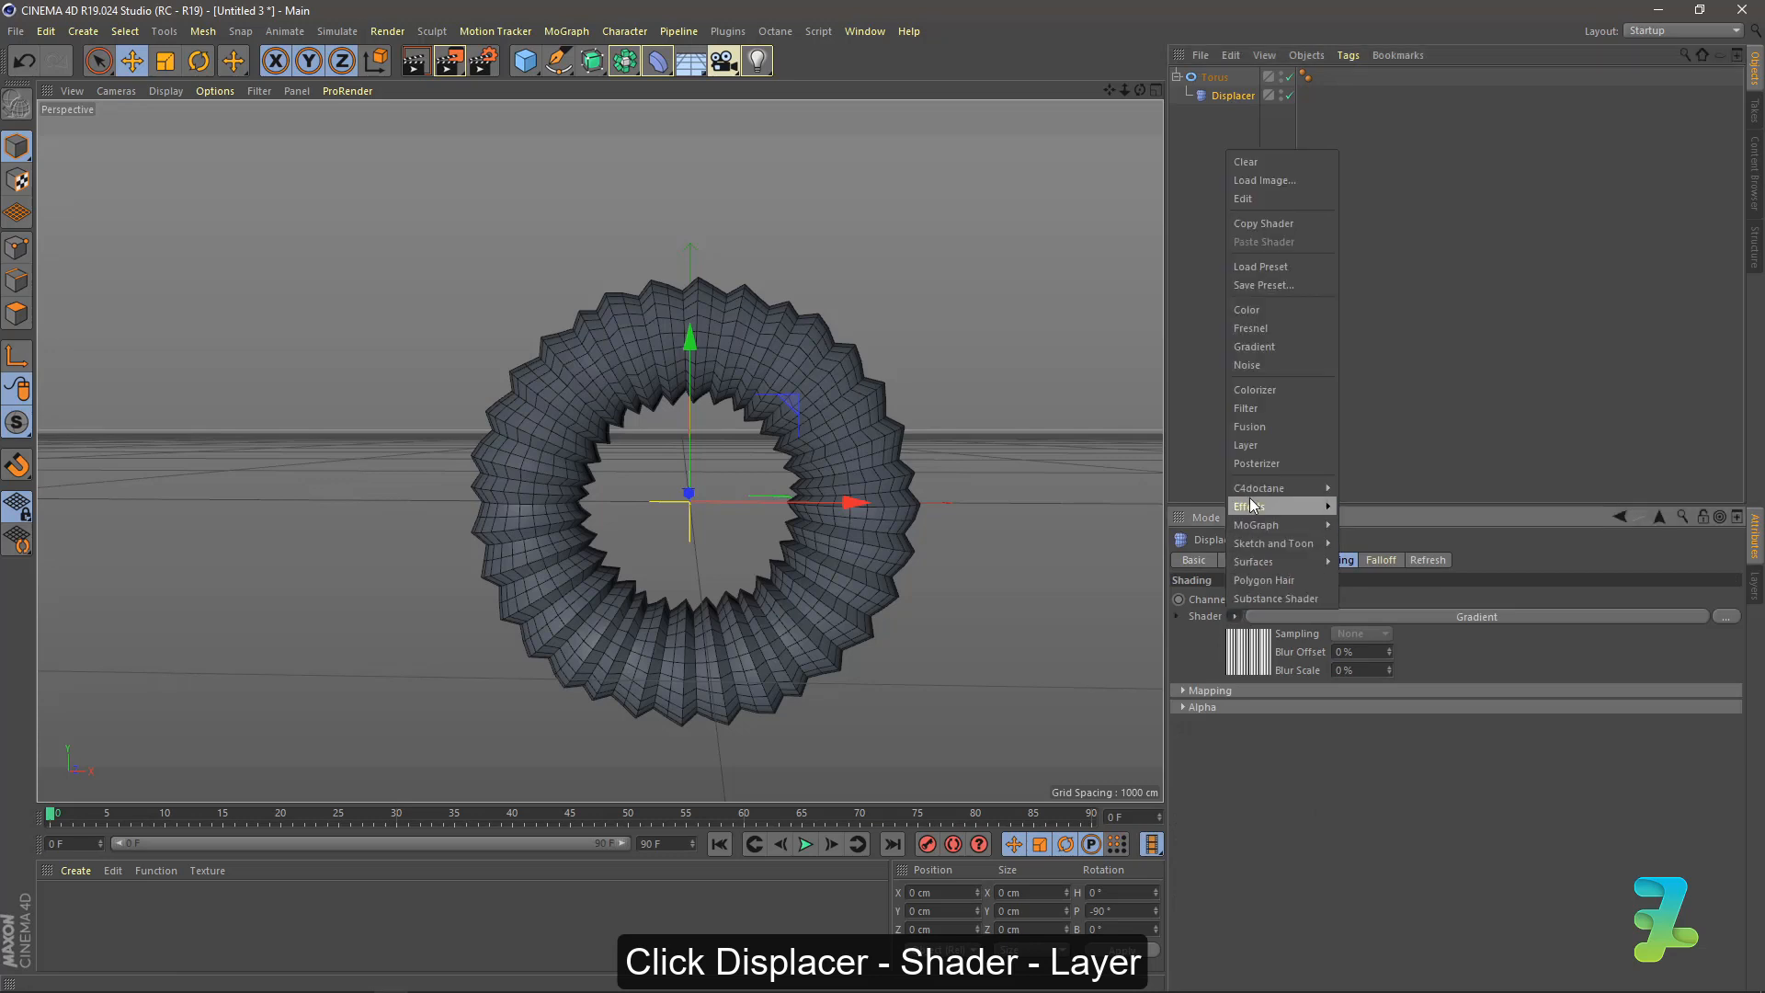
pyautogui.click(1252, 442)
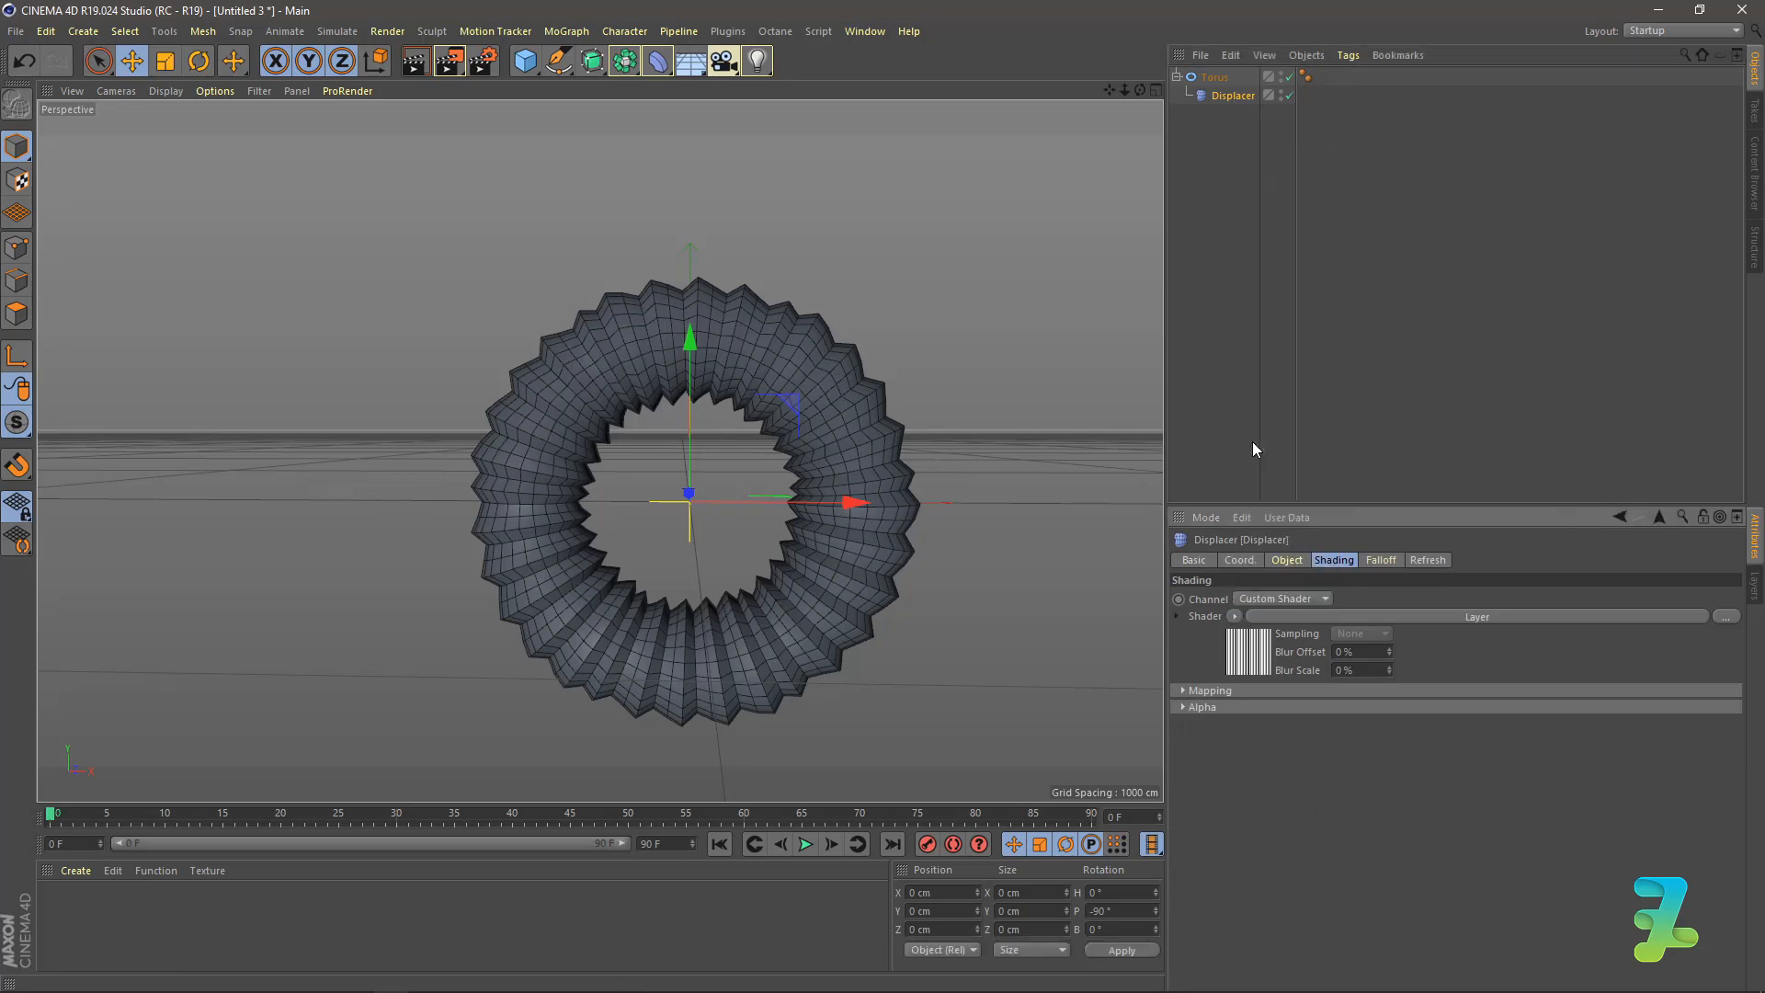
pyautogui.click(1256, 660)
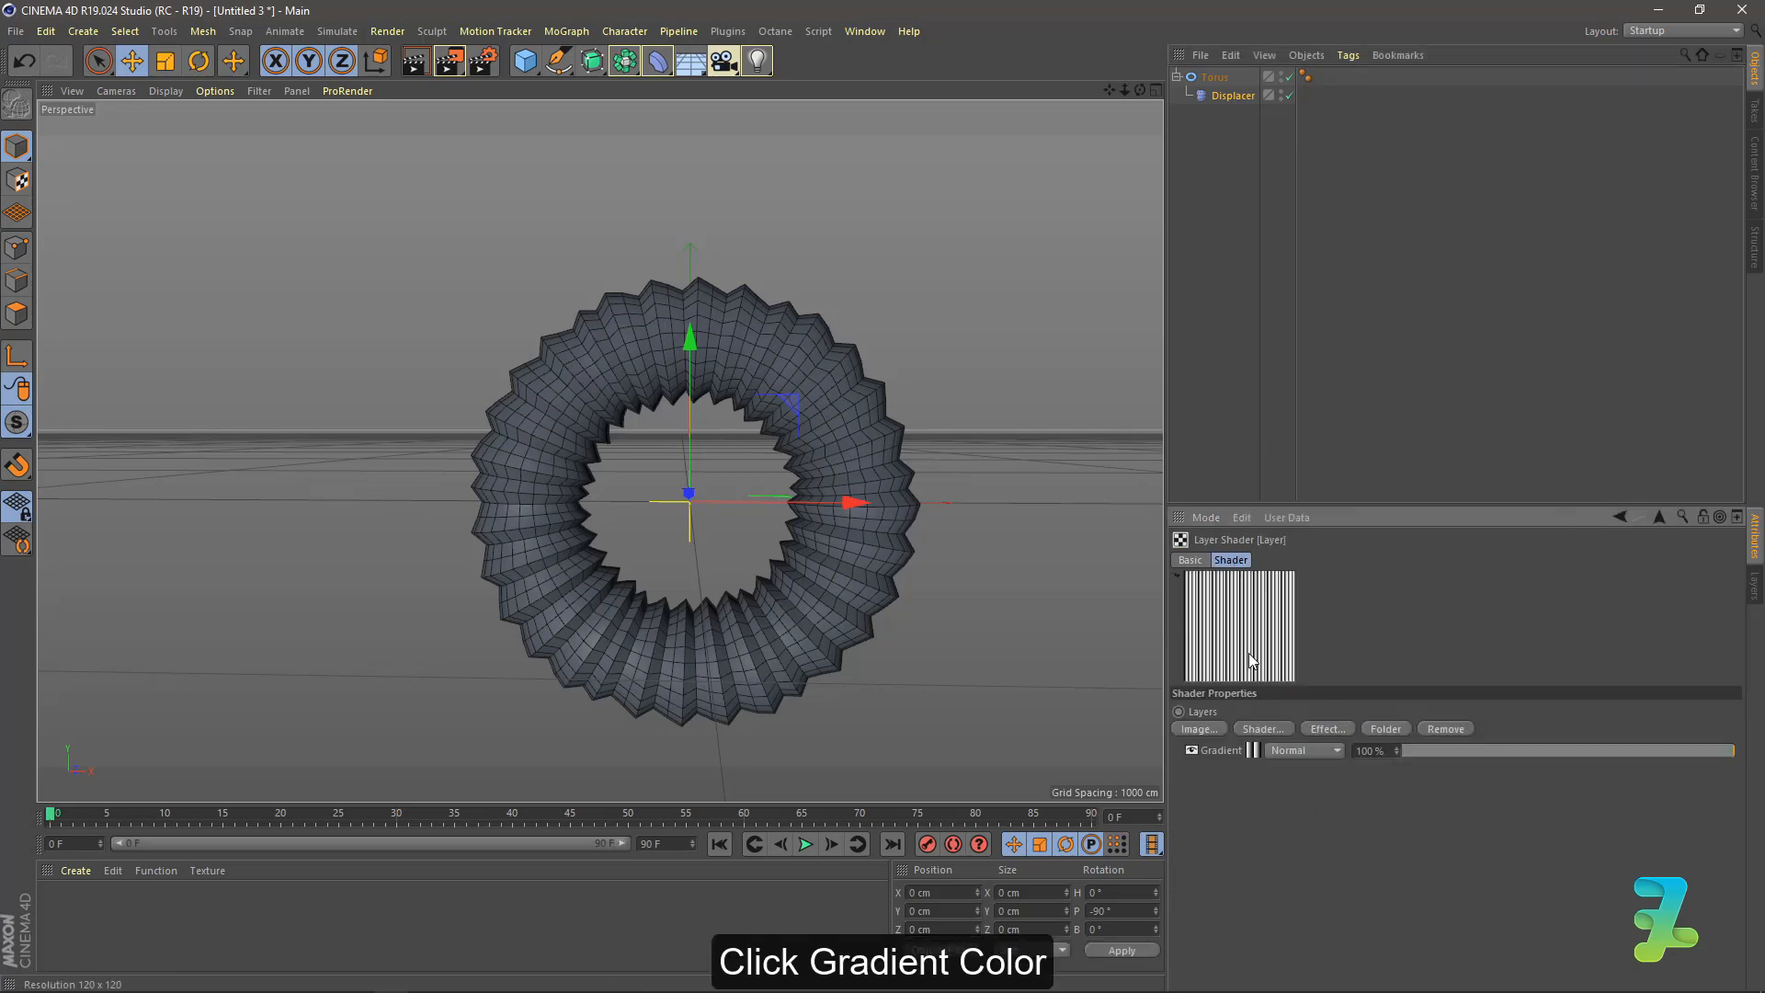
# Add a Noise shader beneath the Gradient layer and set the Gradient's blend mode to Add.
pyautogui.click(1255, 728)
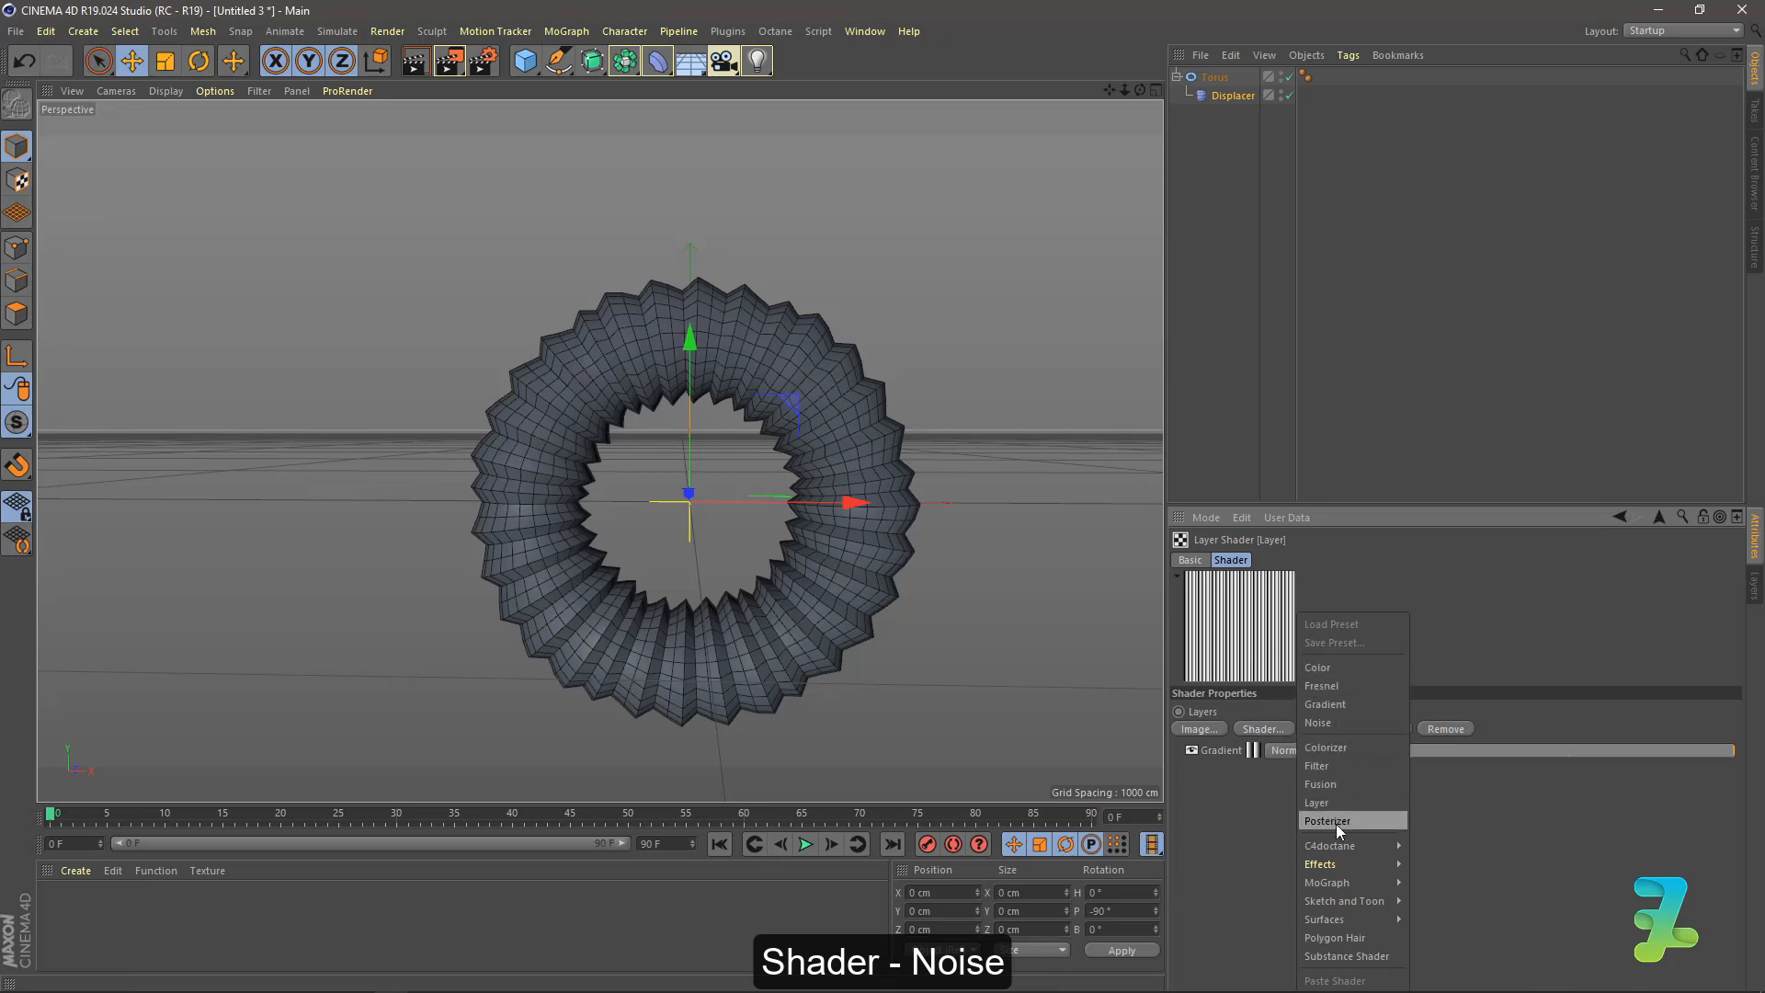
pyautogui.click(1335, 722)
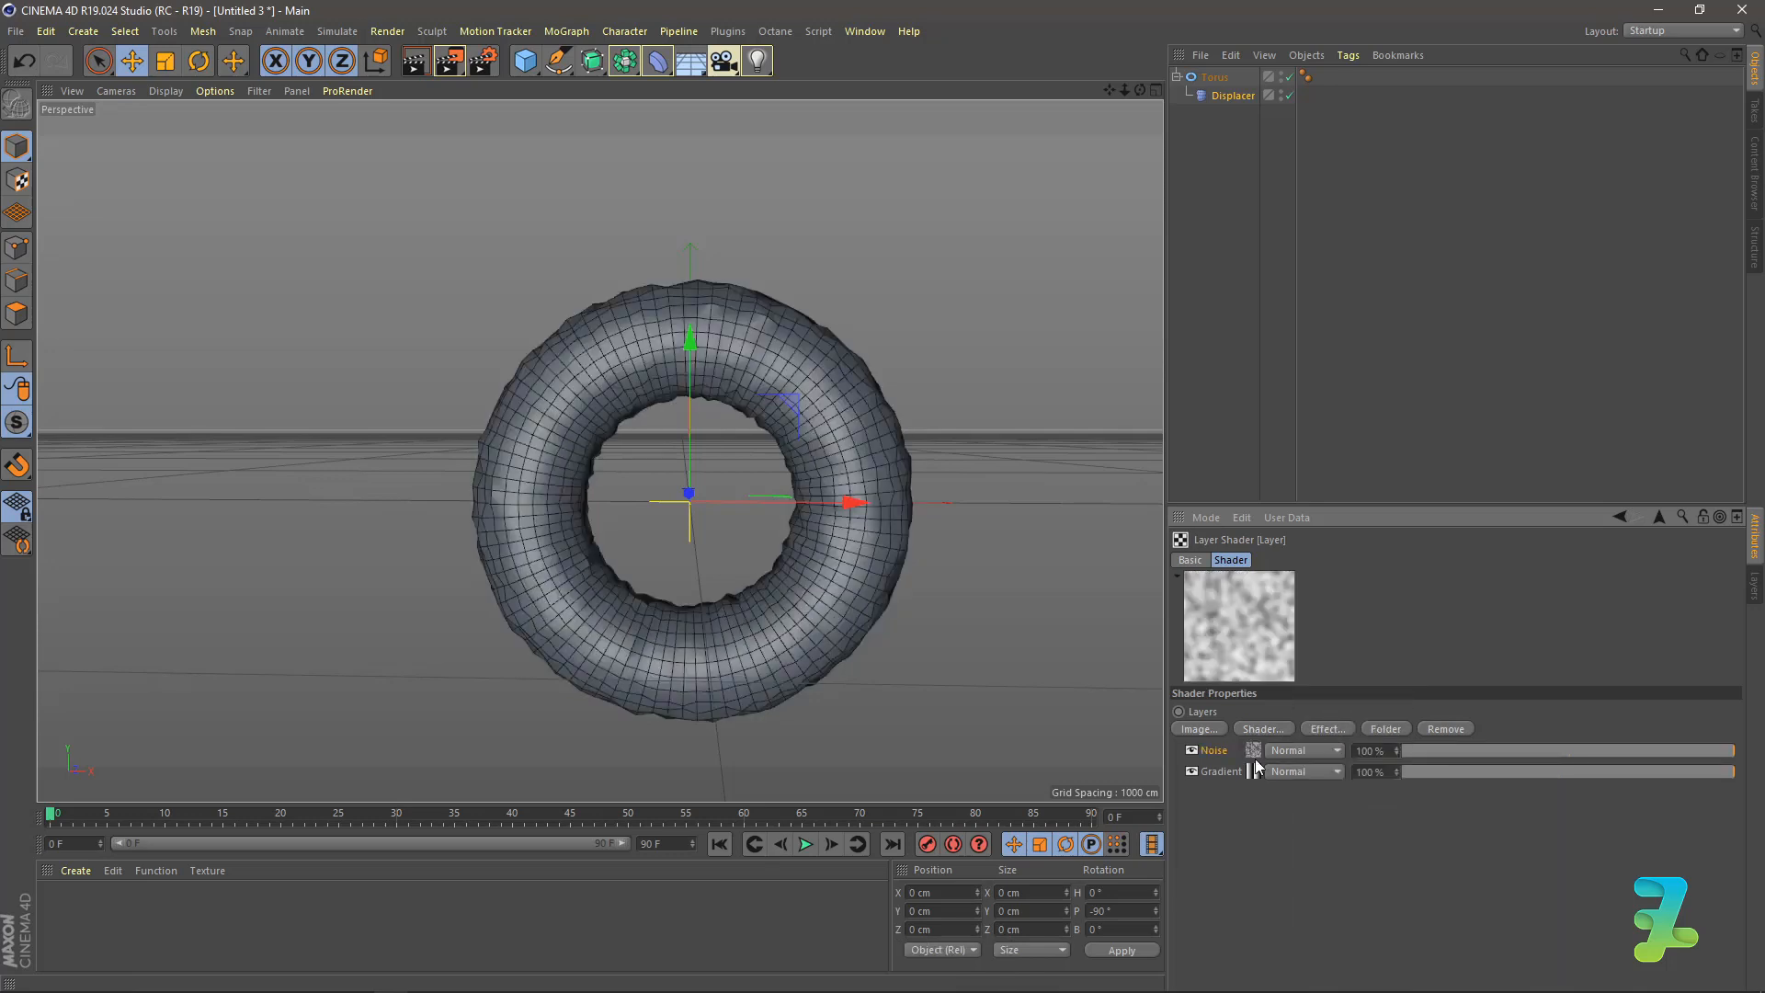
pyautogui.moveTo(1227, 780); pyautogui.dragTo(1233, 774)
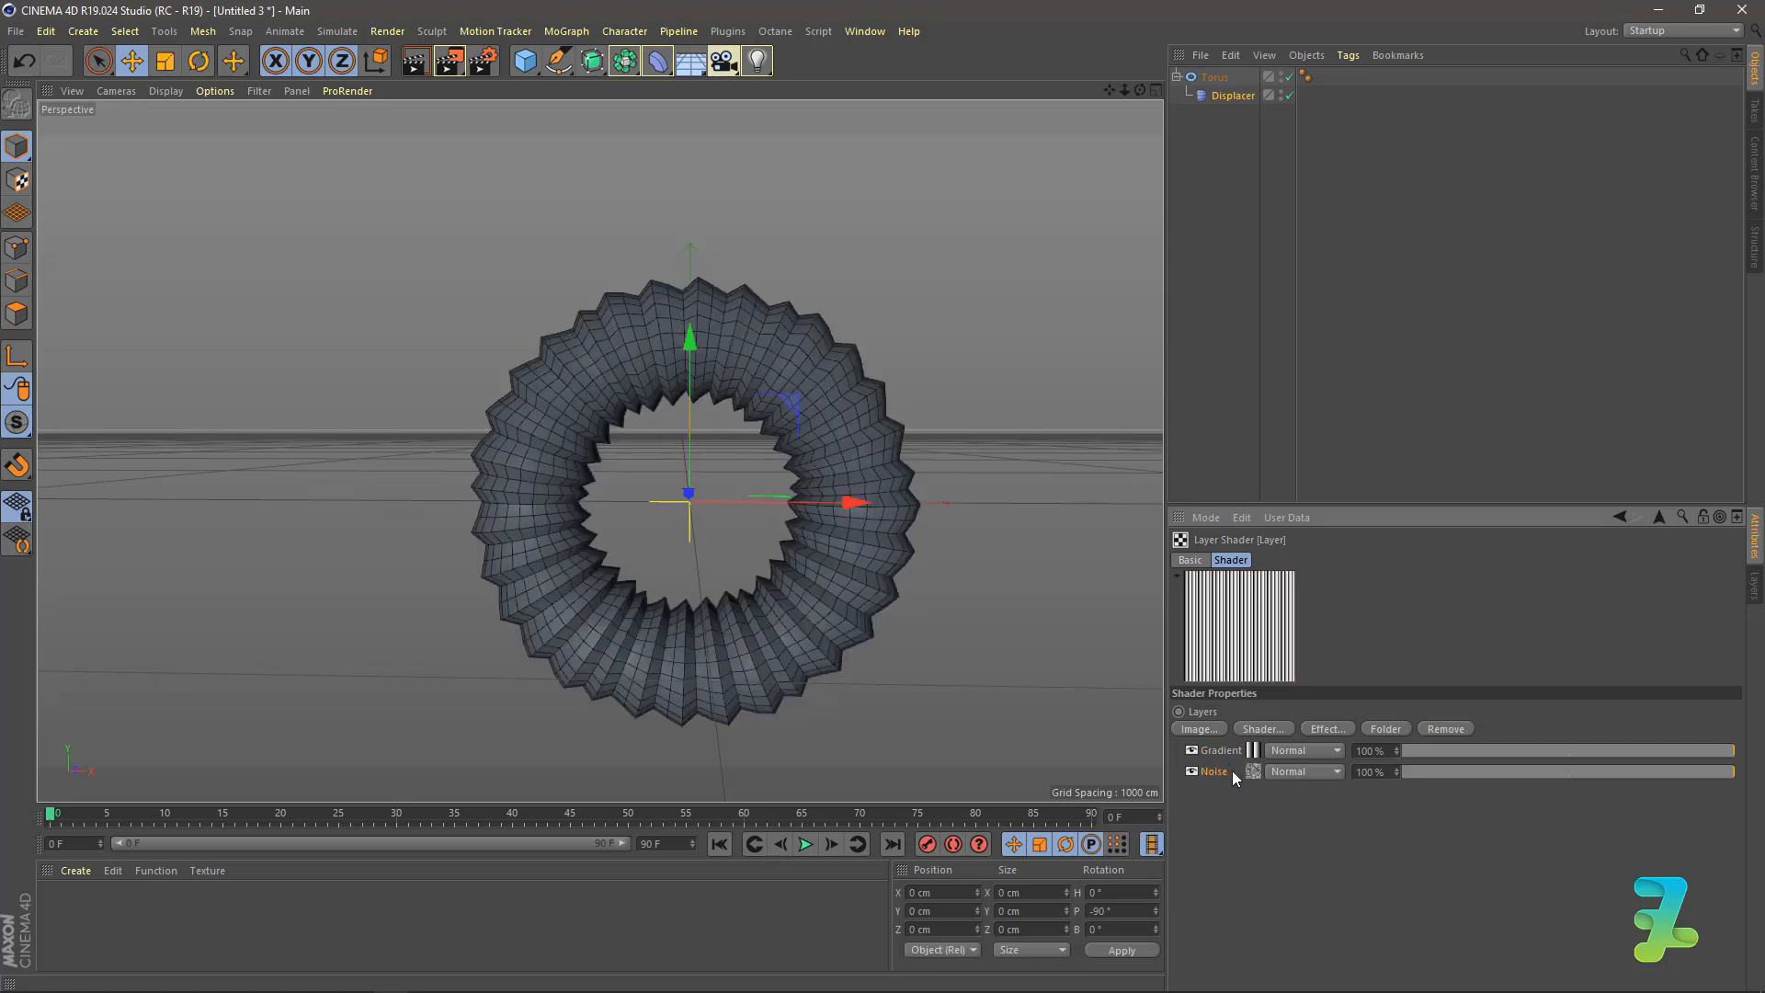
pyautogui.click(1288, 750)
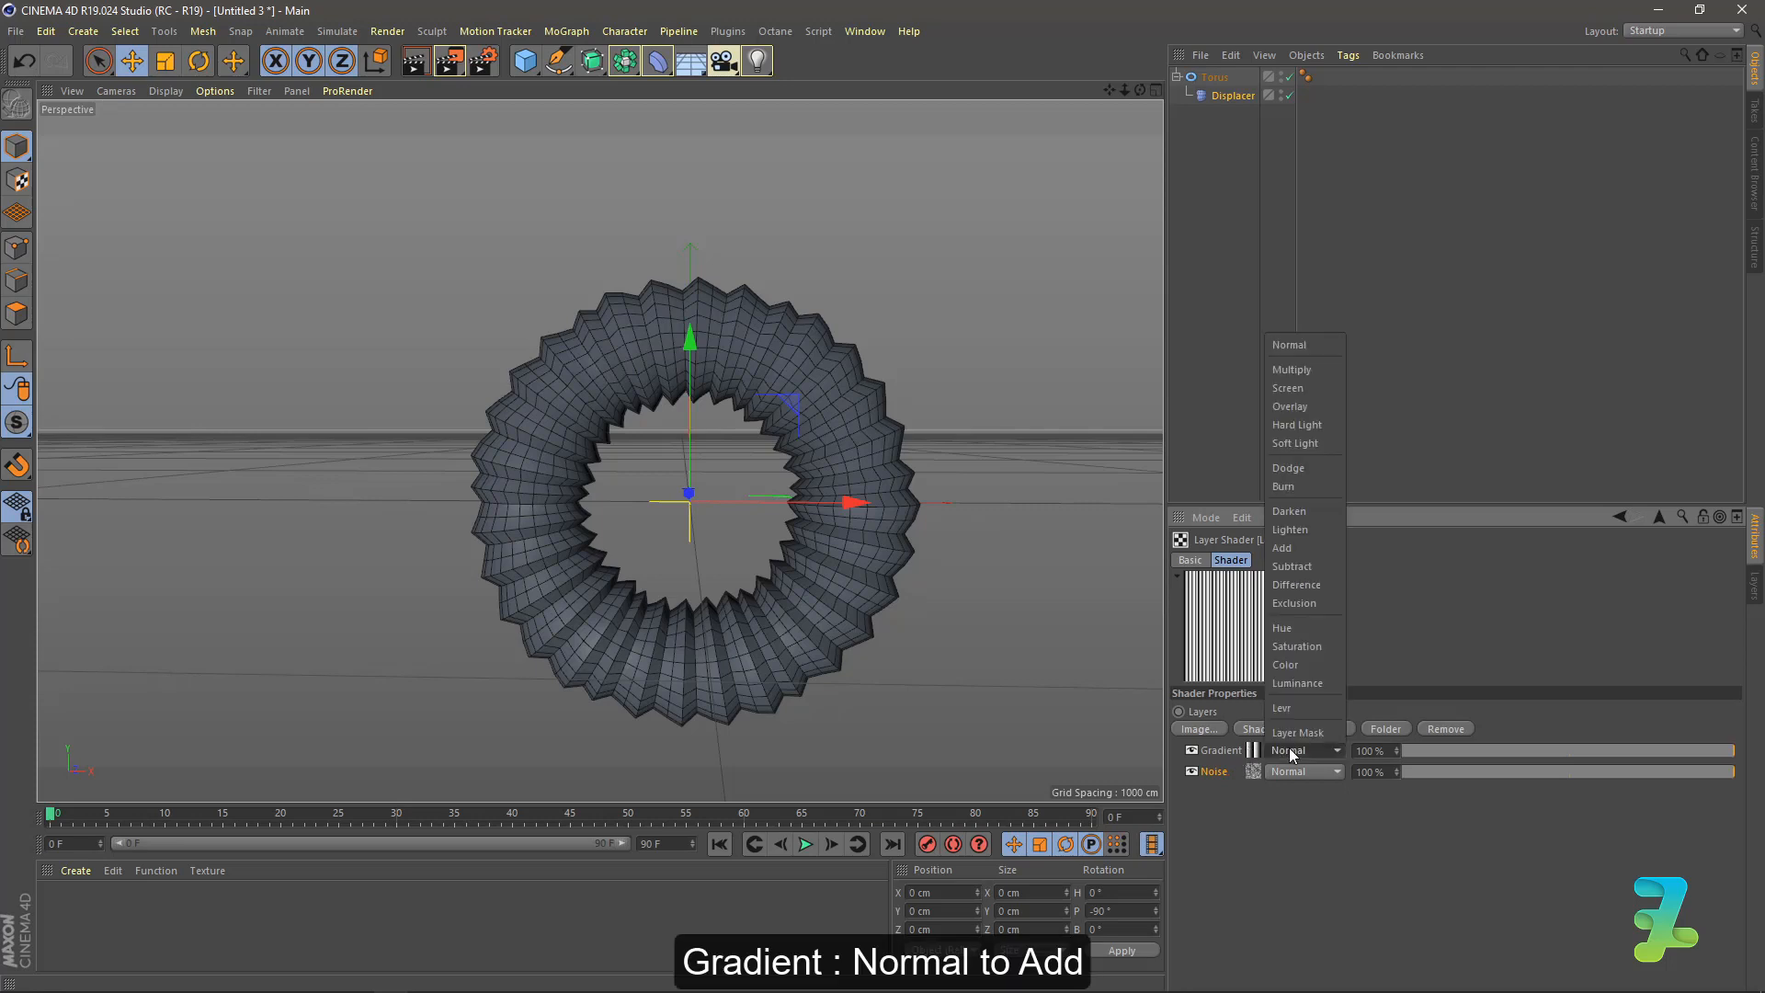
pyautogui.click(1282, 549)
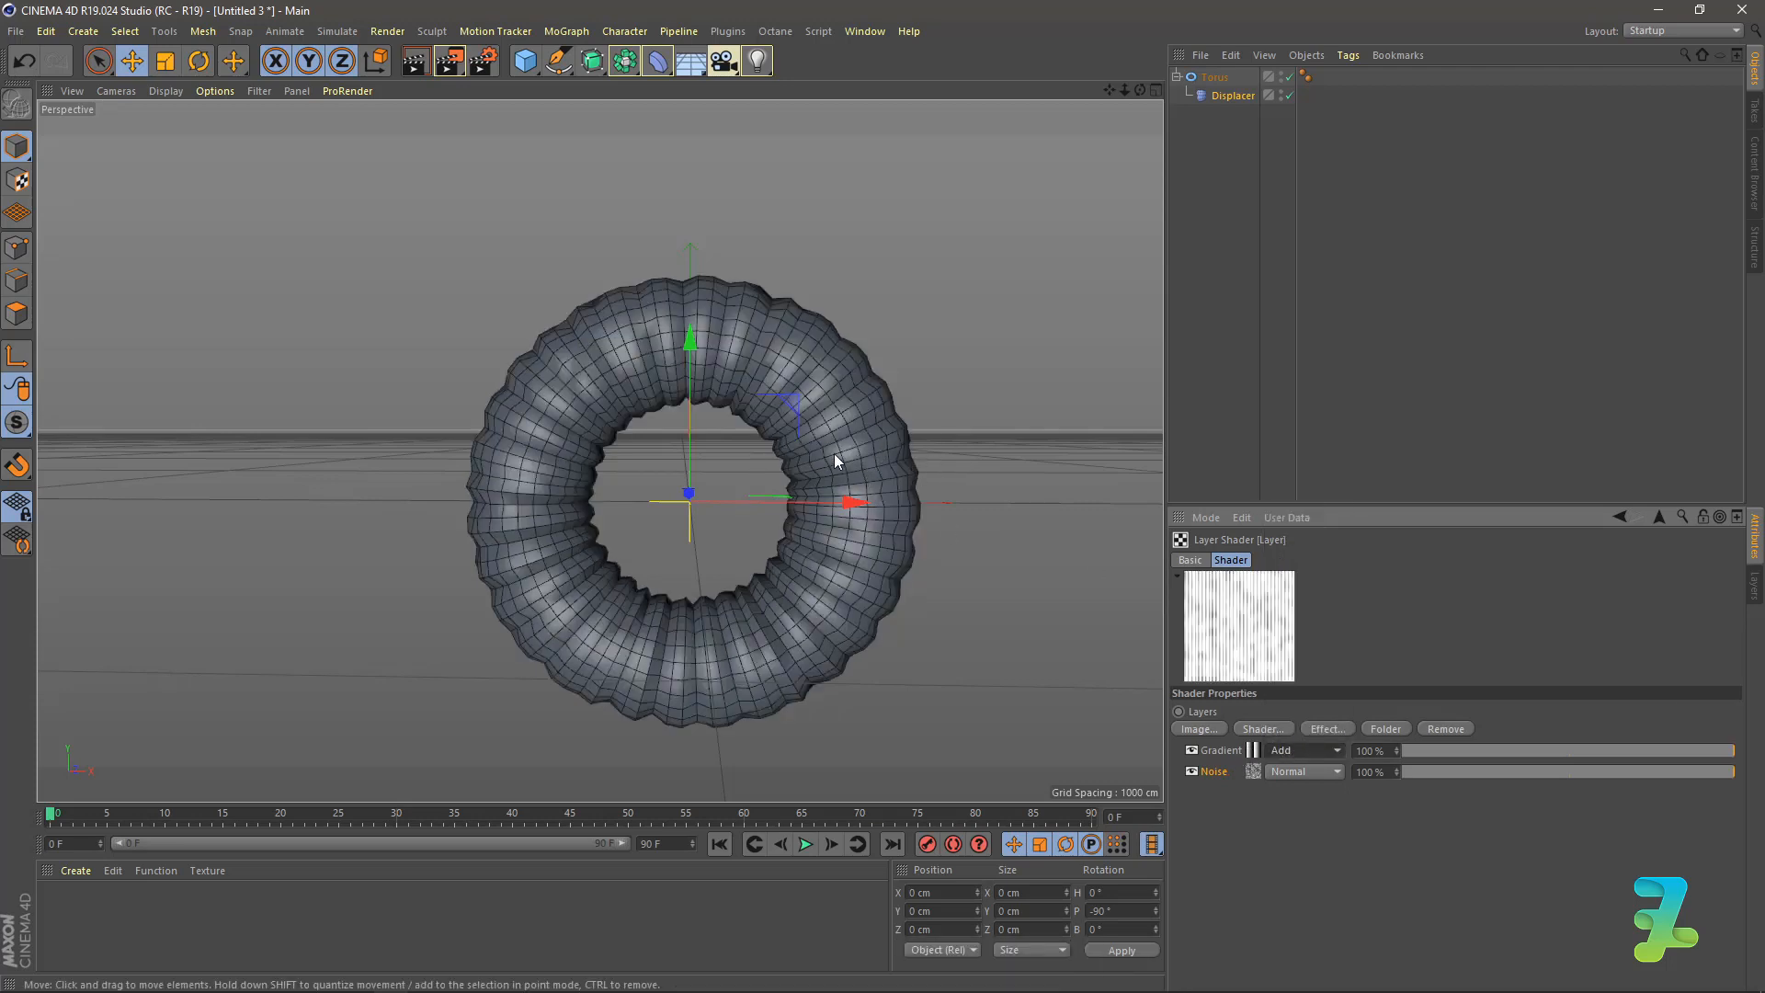
# Set the Noise shader's global scale to 200% and its contrast to 80%.
pyautogui.click(1254, 770)
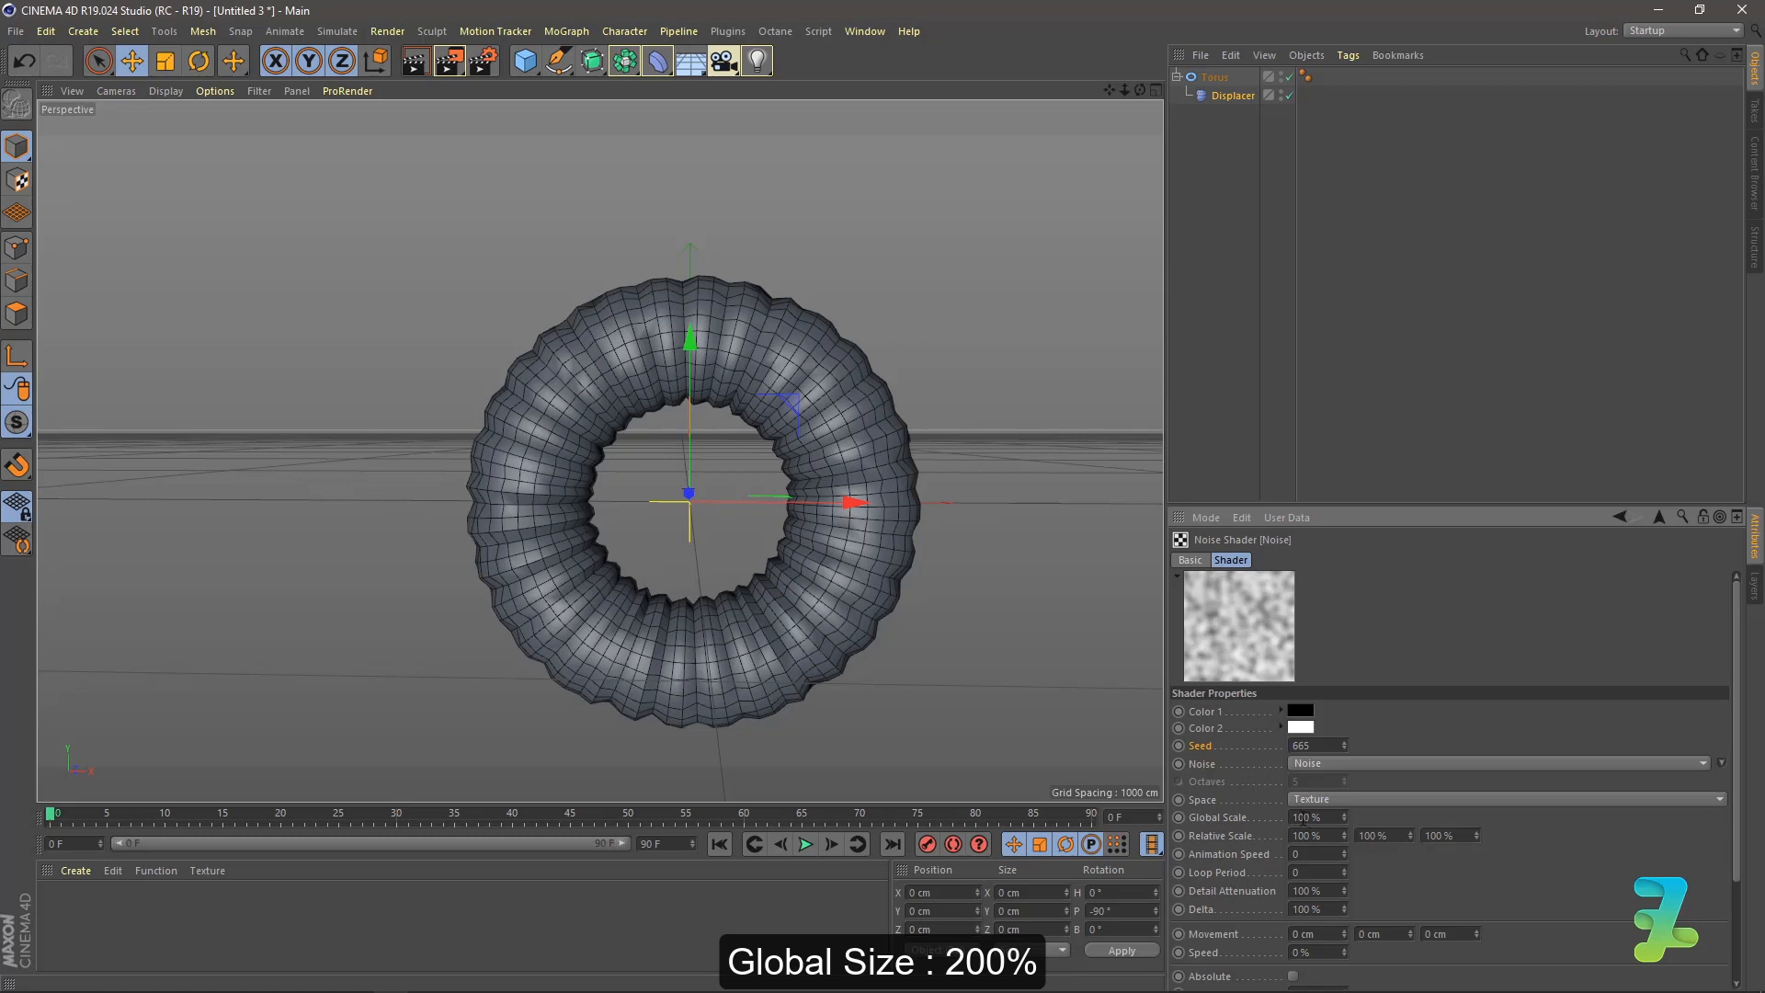
pyautogui.moveTo(1304, 818); pyautogui.dragTo(1273, 823)
pyautogui.write('20')
pyautogui.press('Return')
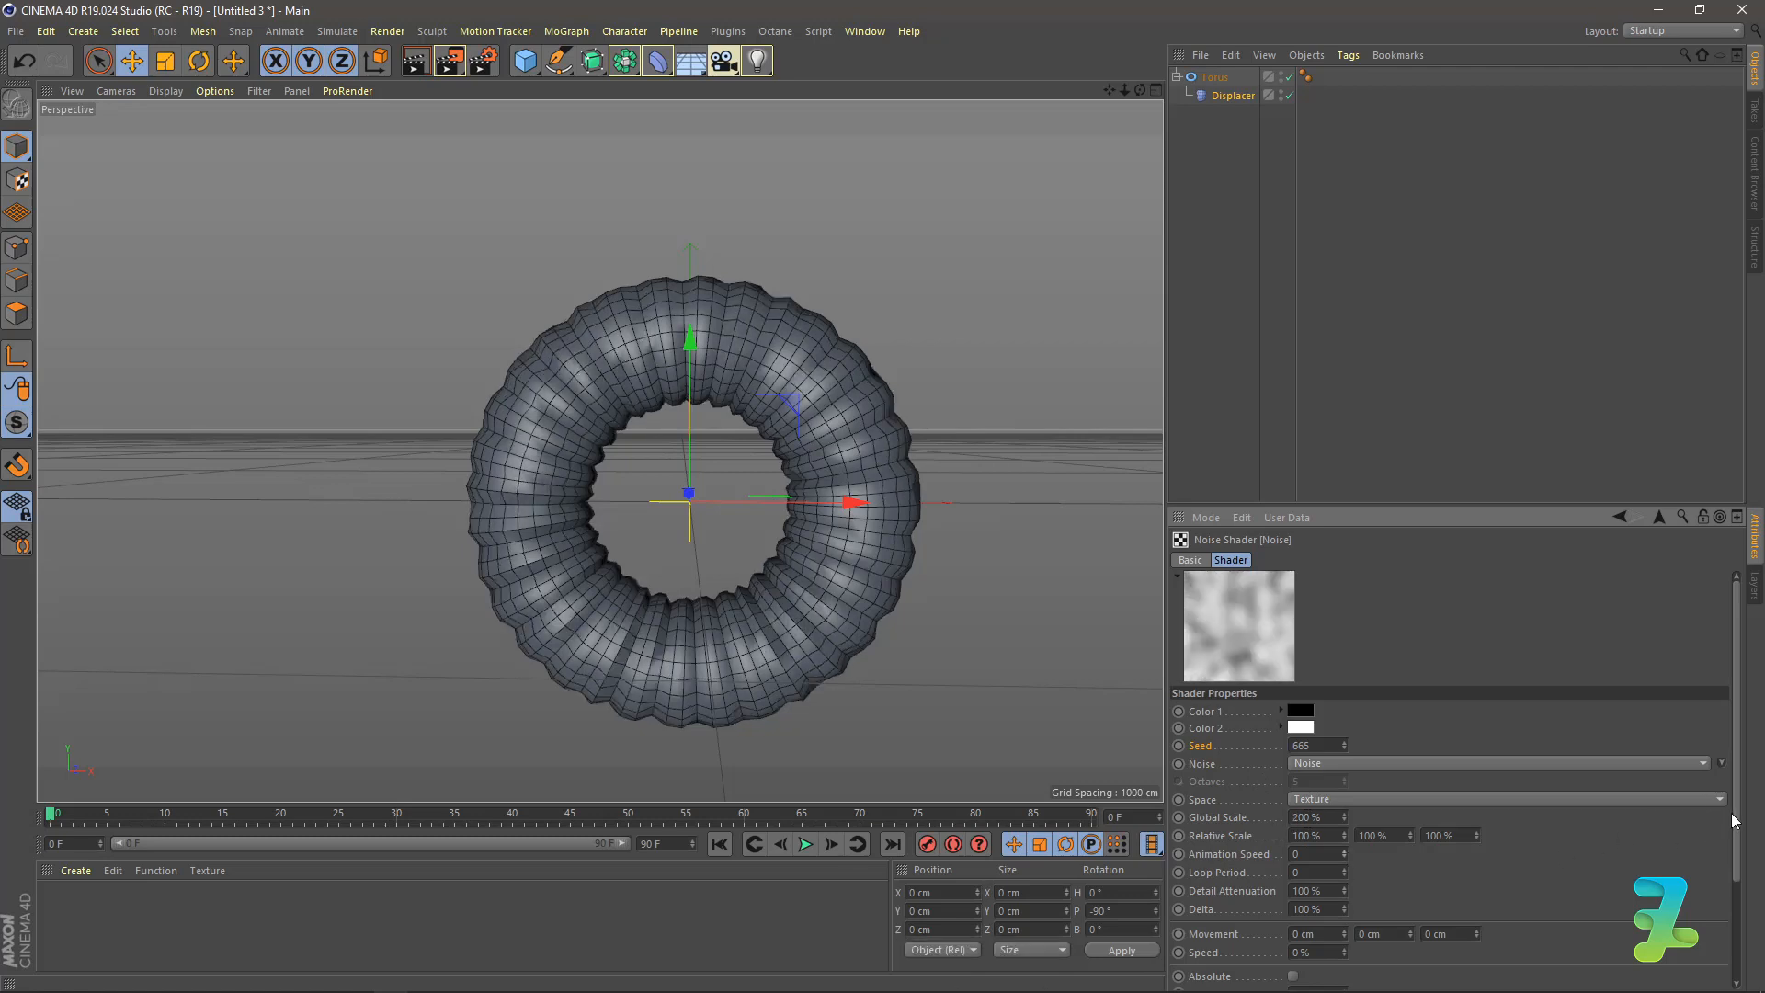
pyautogui.scroll(-3, 1734, 821)
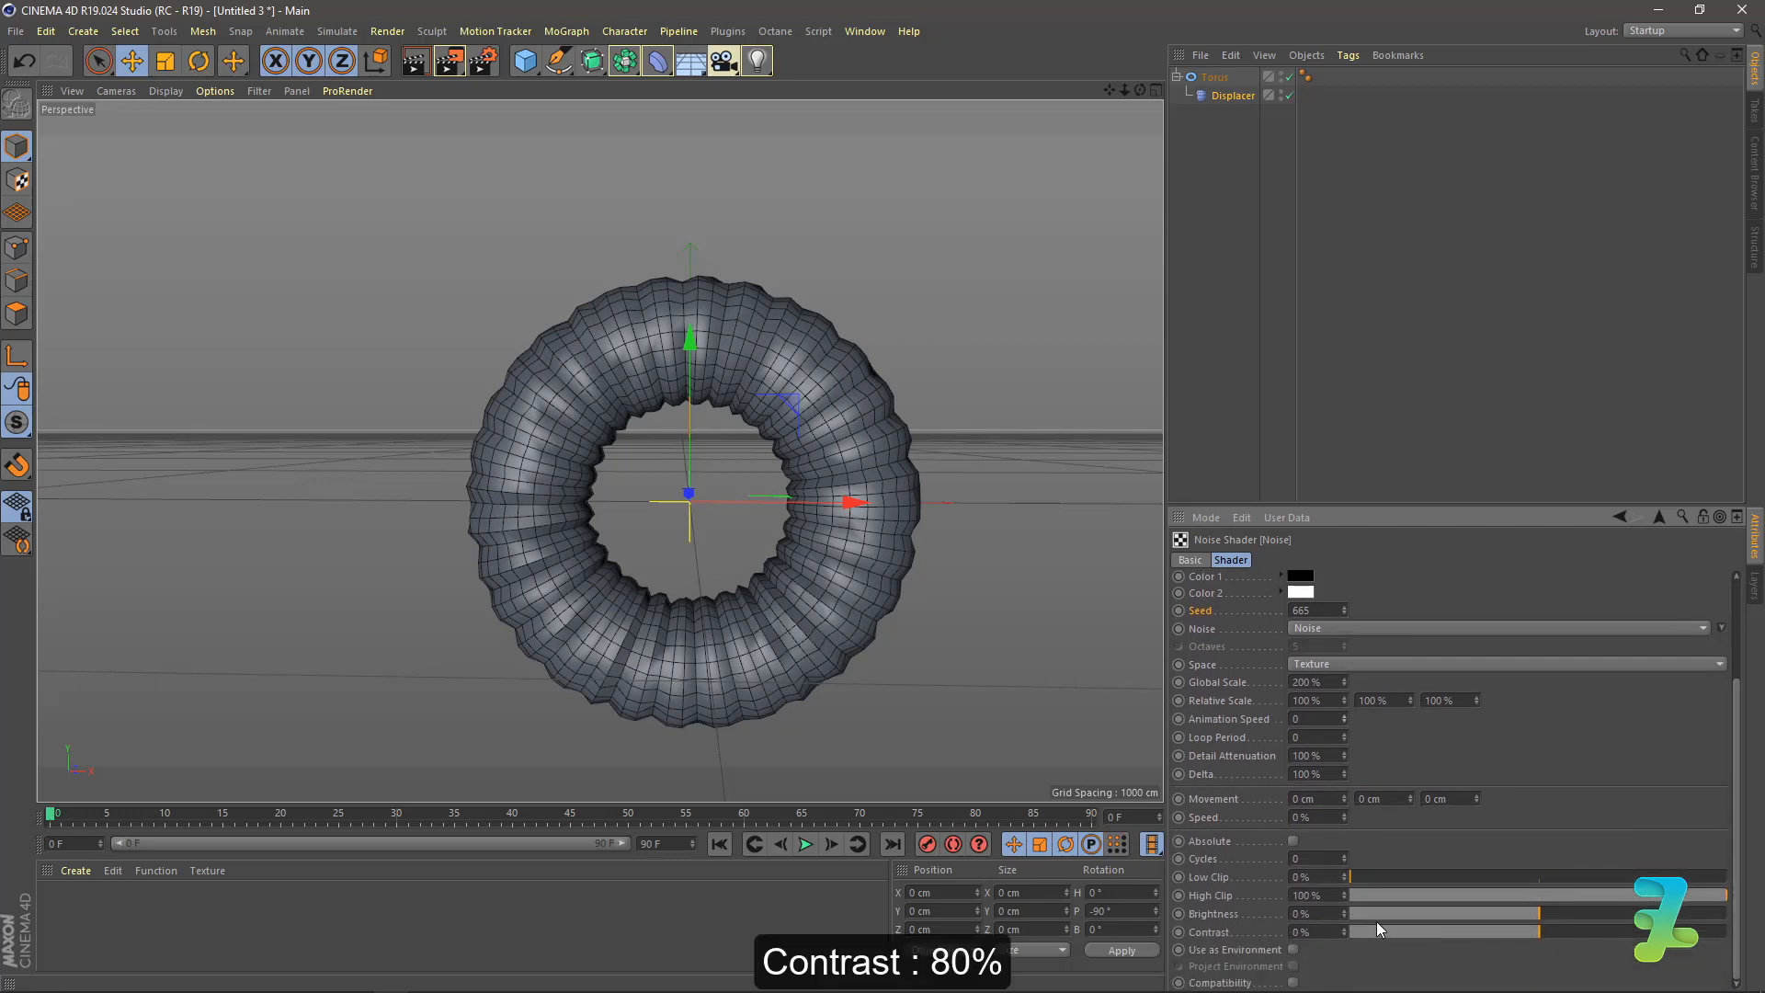
pyautogui.click(1294, 932)
pyautogui.write('8')
pyautogui.press('Return')
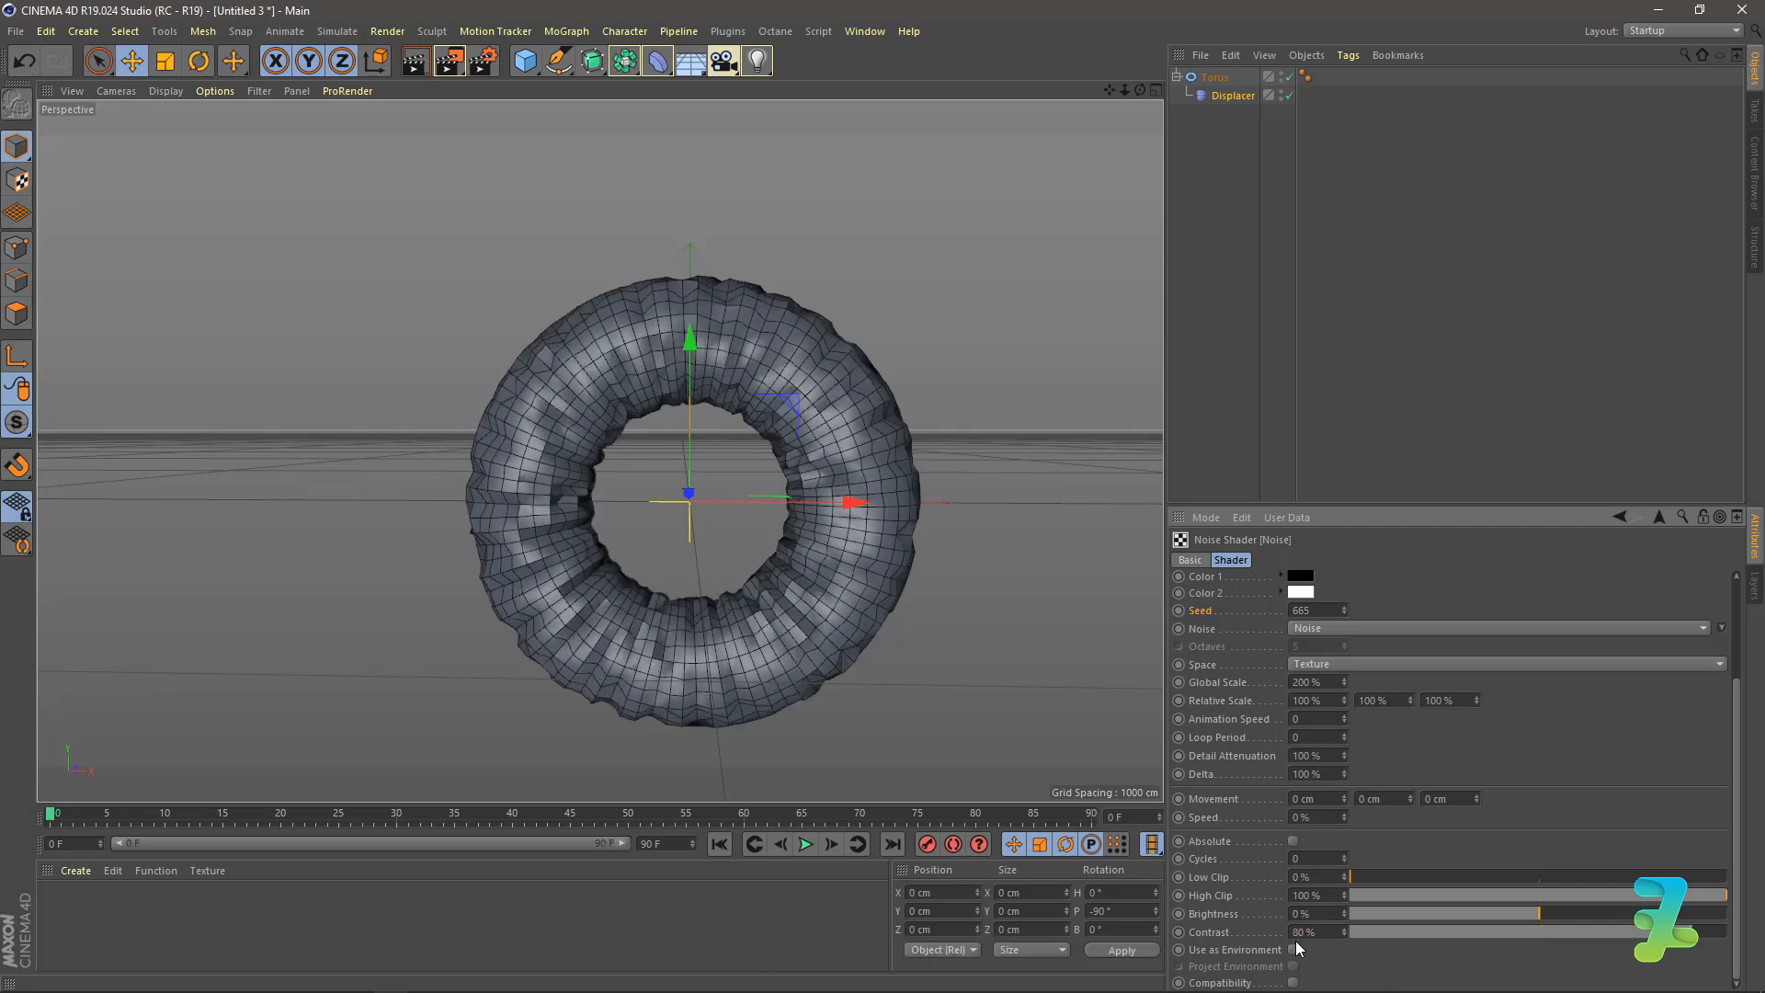
pyautogui.press('space')
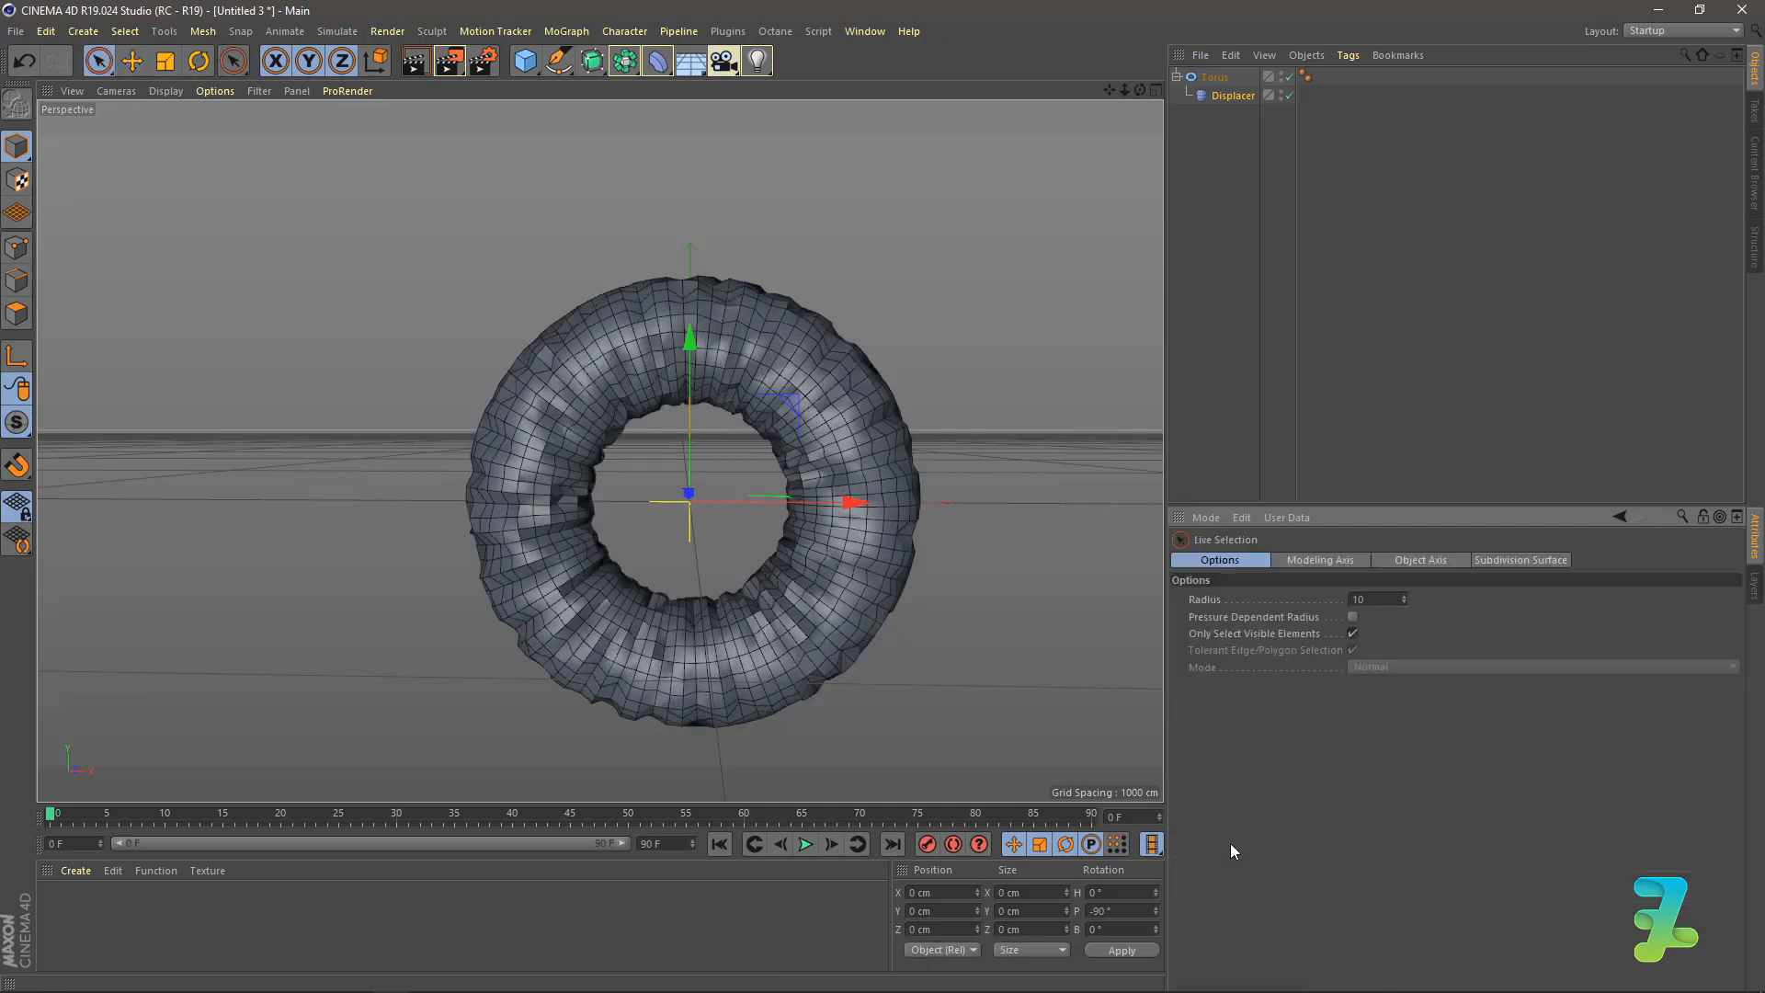
# Increase the Displacer's height and smooth the torus by nesting it under a new Subdivision Surface.
pyautogui.click(1236, 94)
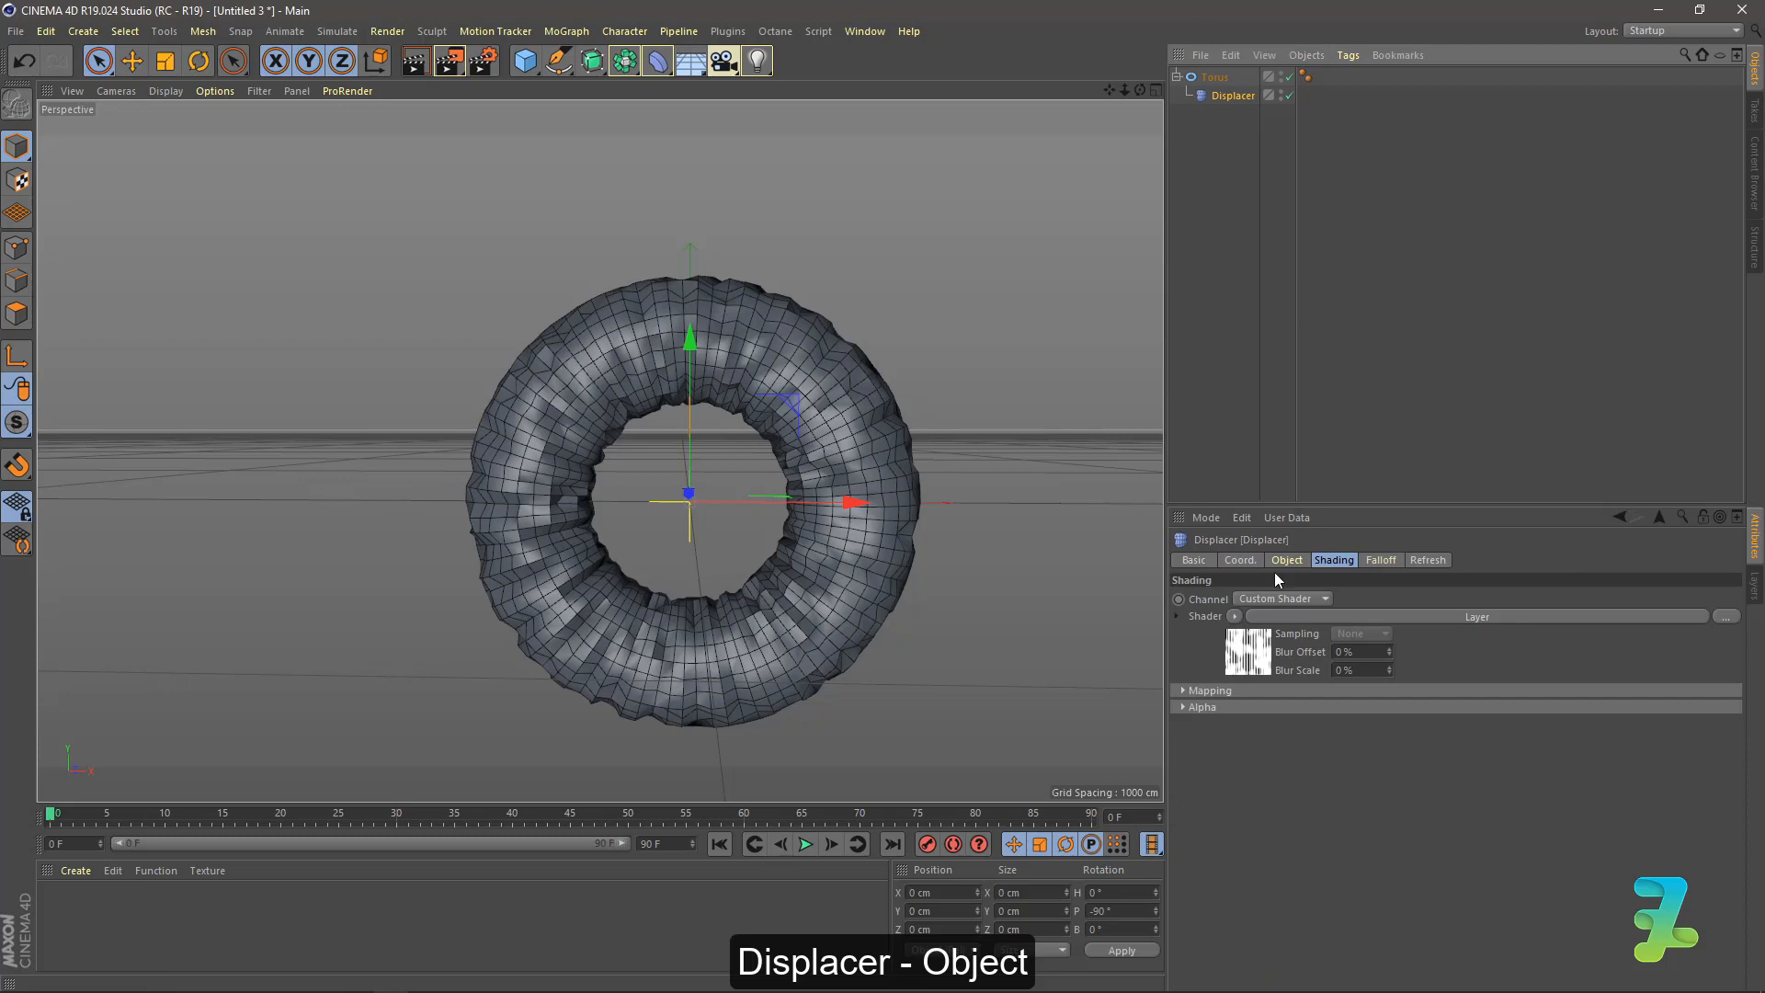
pyautogui.click(1284, 565)
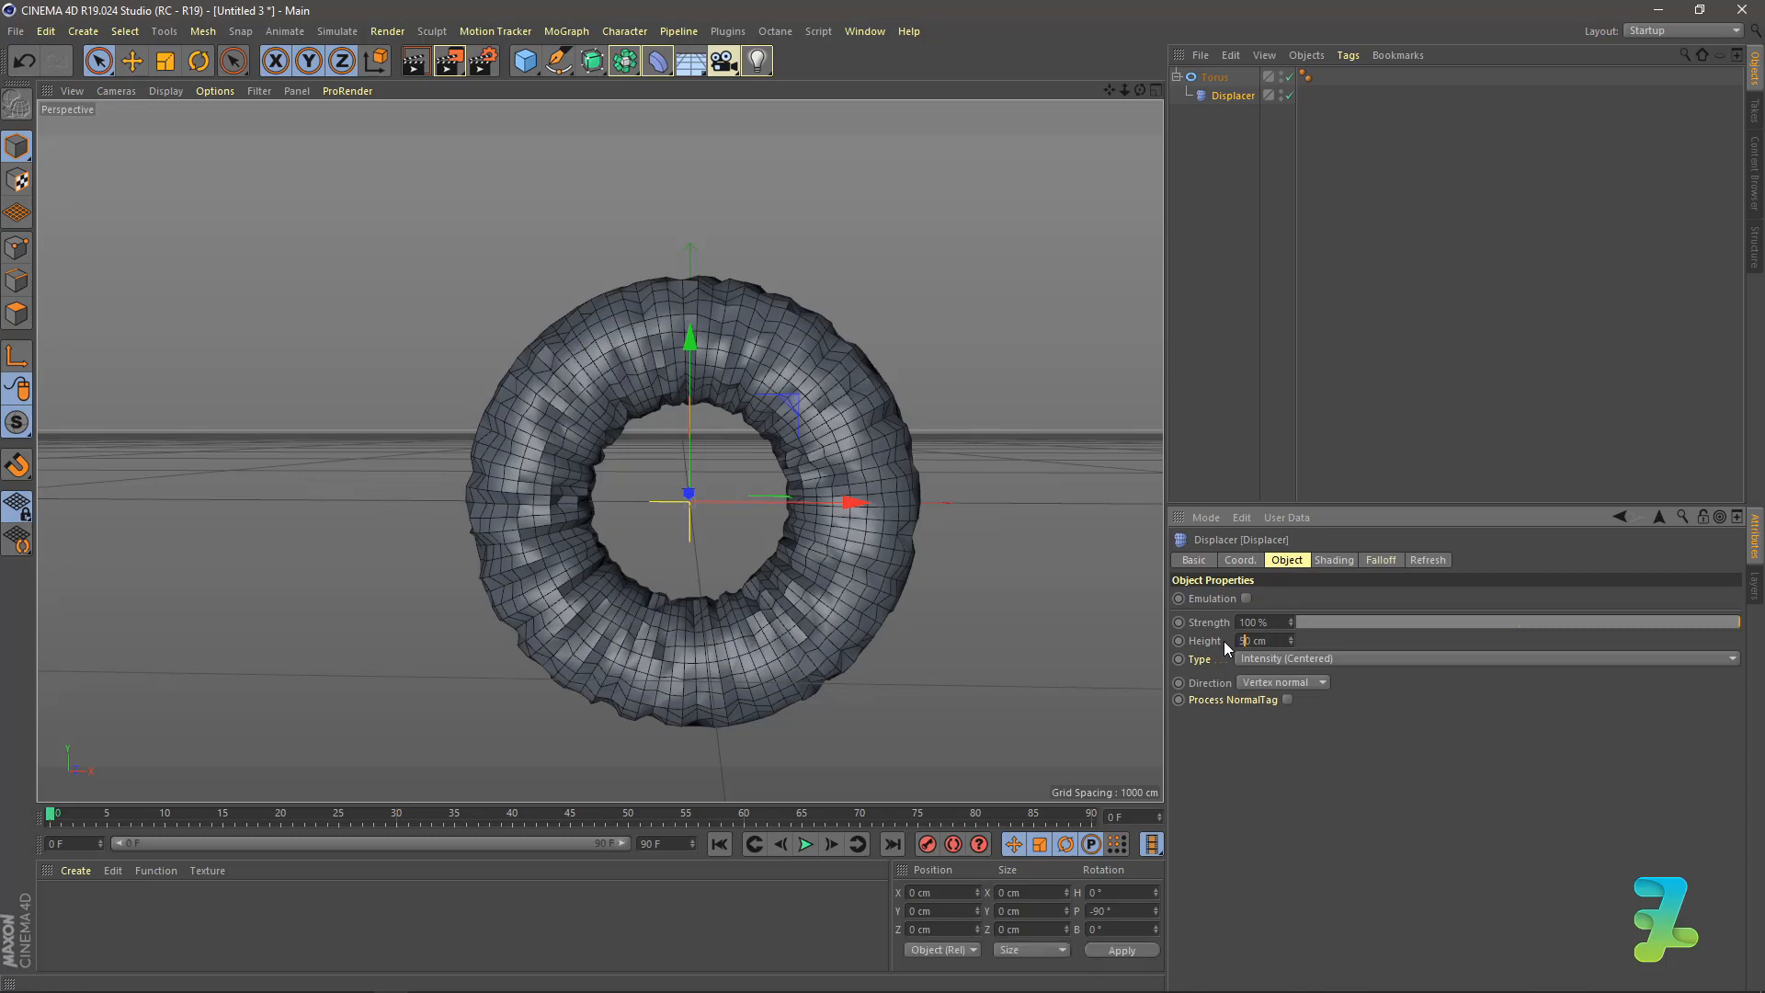
pyautogui.click(596, 64)
pyautogui.click(681, 88)
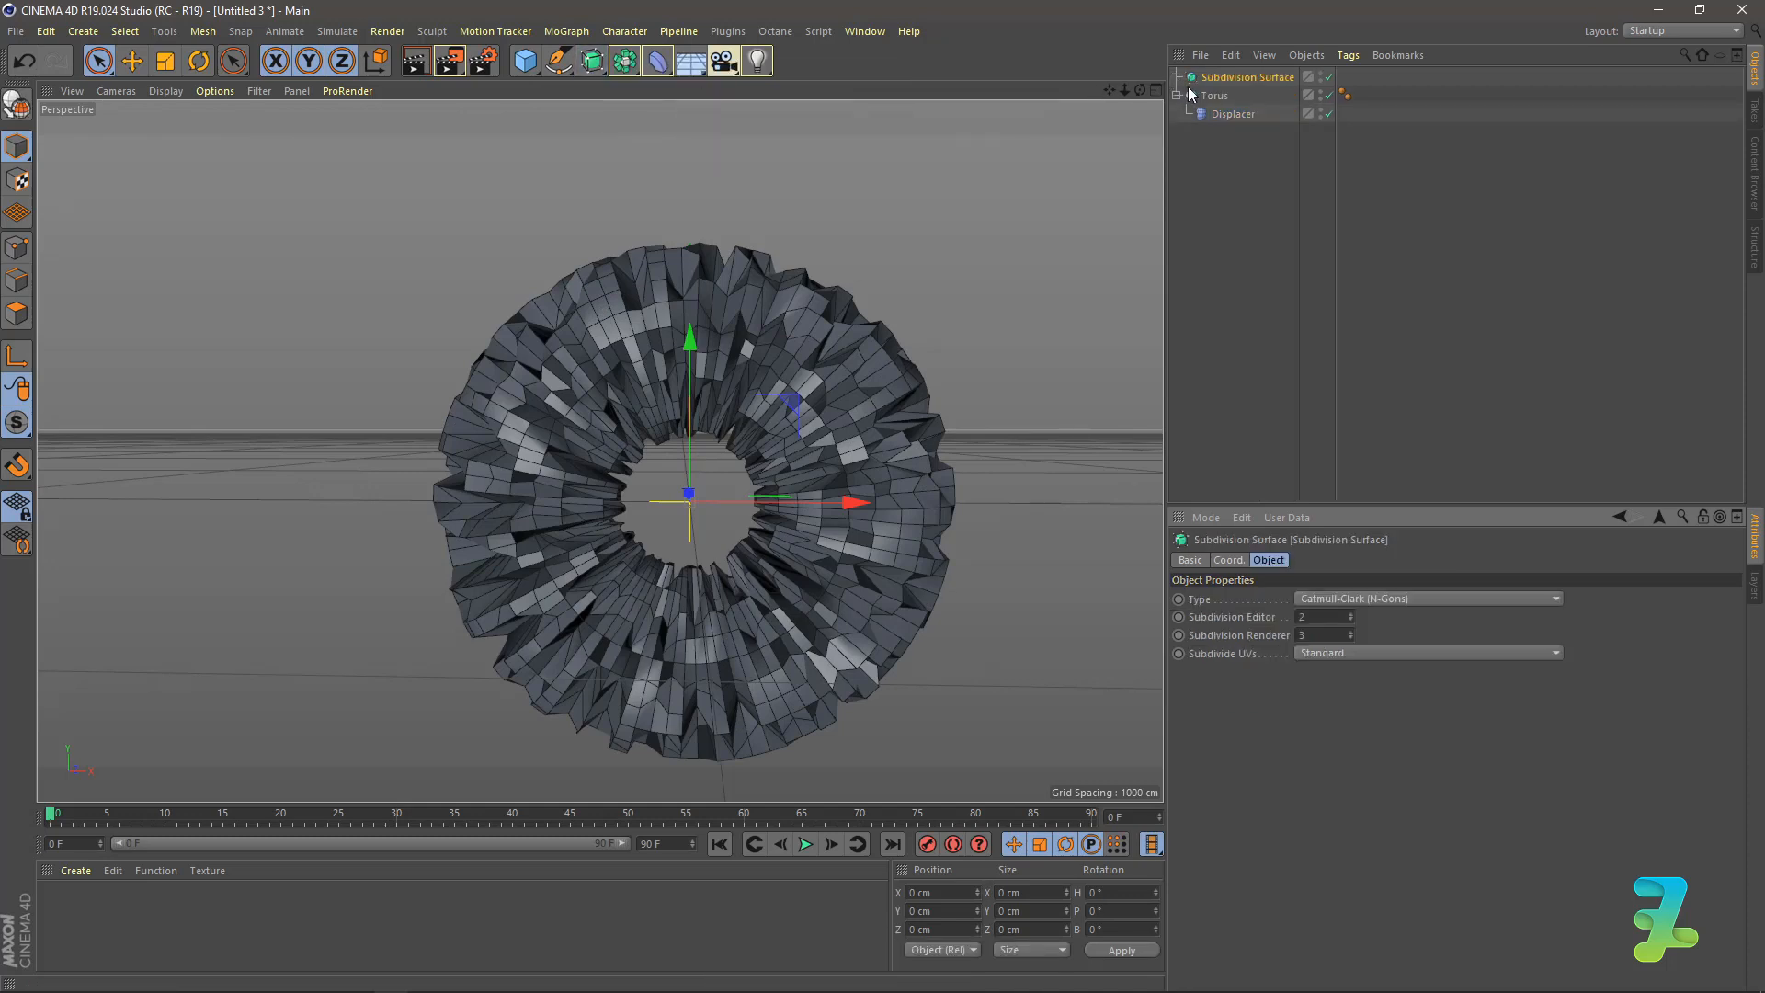
pyautogui.moveTo(1263, 93); pyautogui.dragTo(1212, 77)
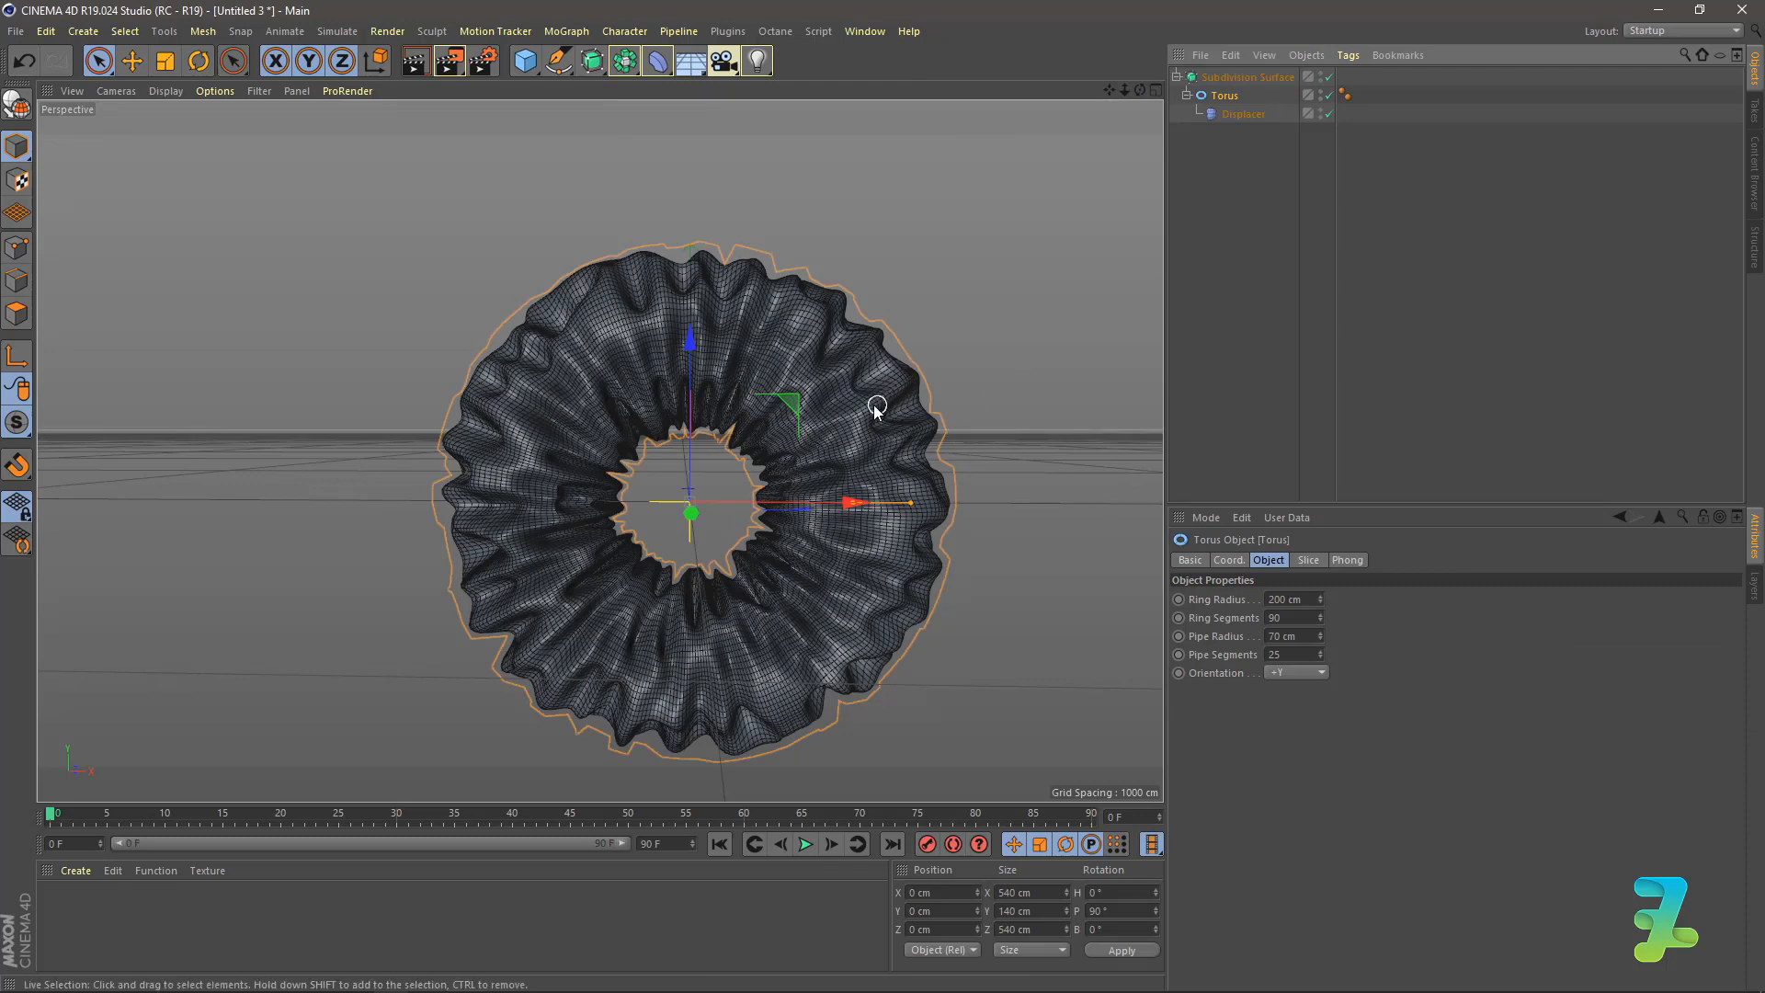
pyautogui.keyDown('alt'); pyautogui.moveTo(889, 352); pyautogui.dragTo(888, 294); pyautogui.keyUp('alt')
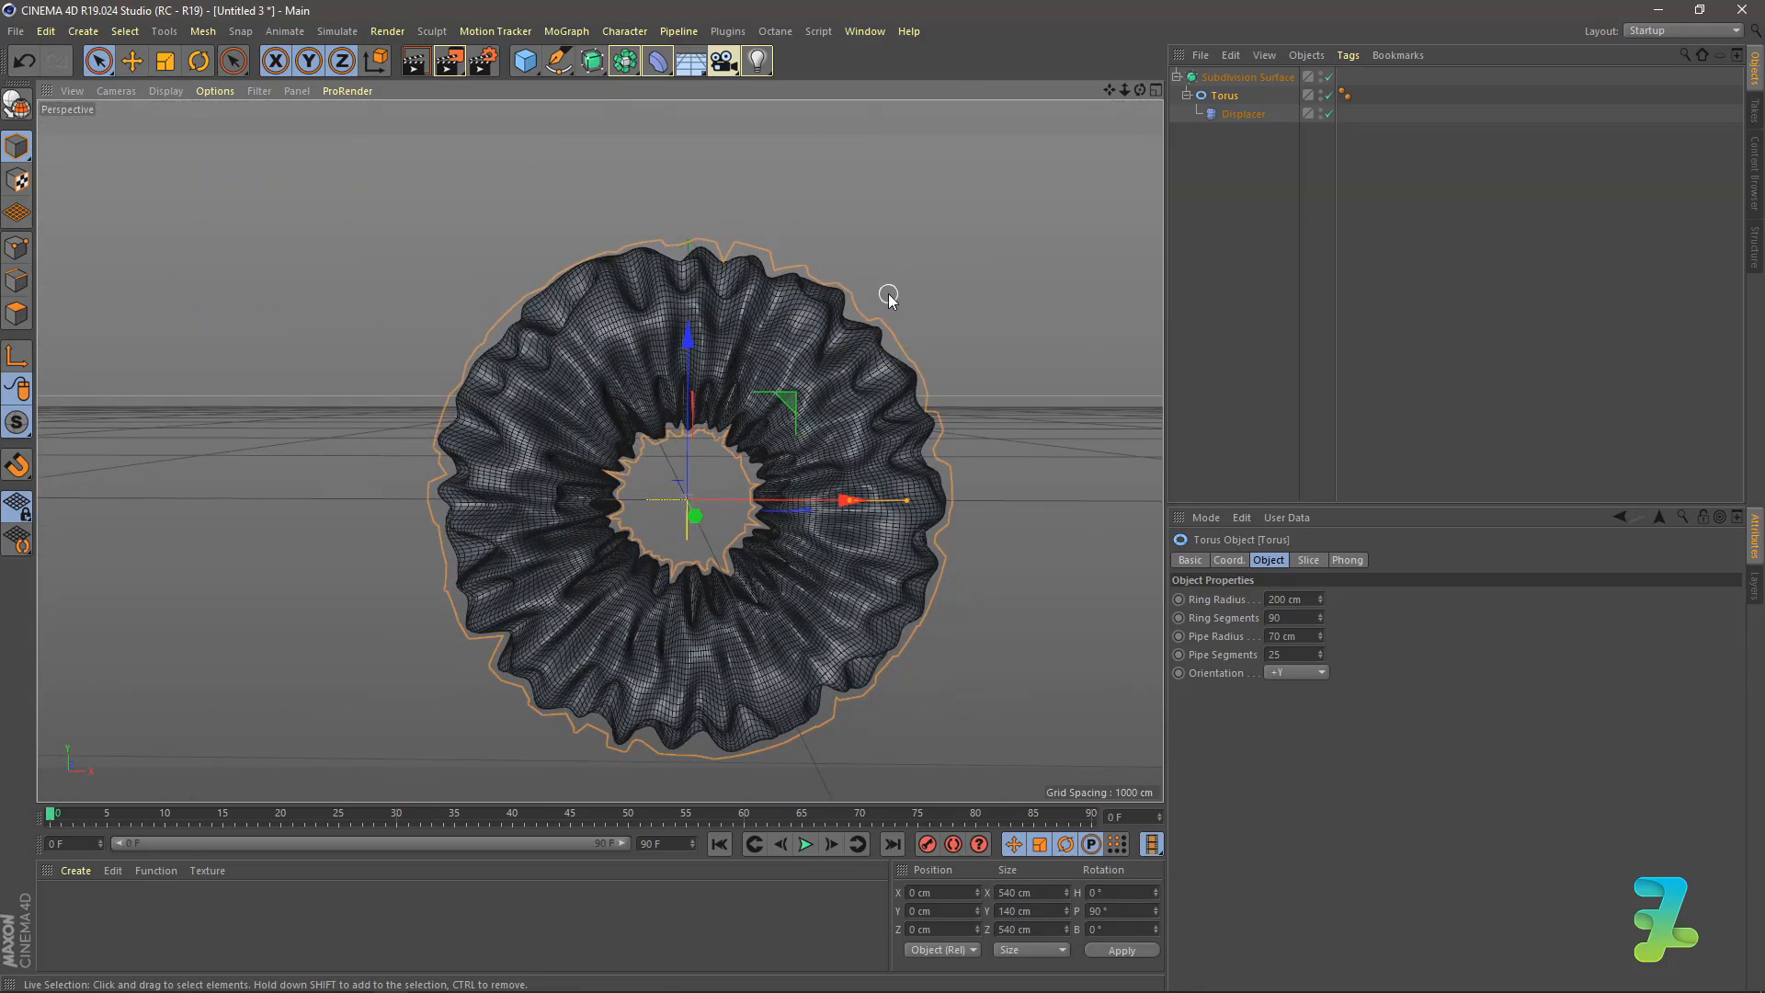
# Create an Octane Material and open it in the Octane Node Editor.
pyautogui.click(64, 874)
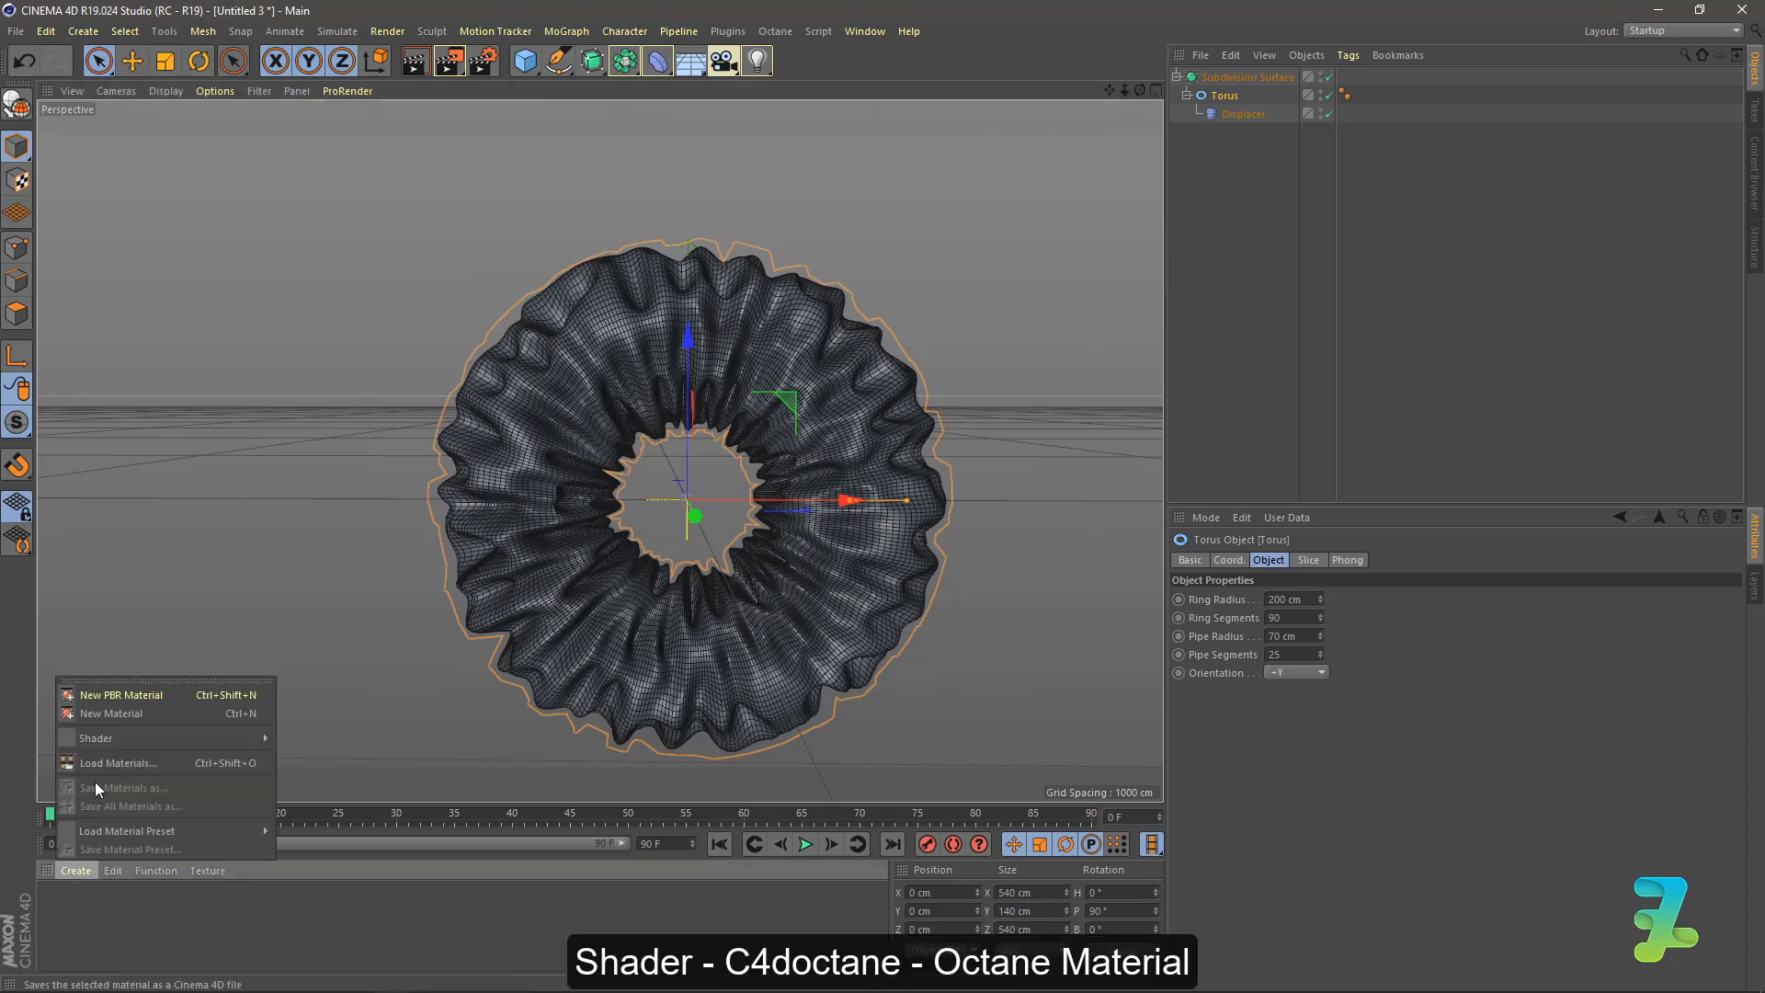
pyautogui.moveTo(176, 737)
pyautogui.moveTo(367, 704)
pyautogui.click(450, 699)
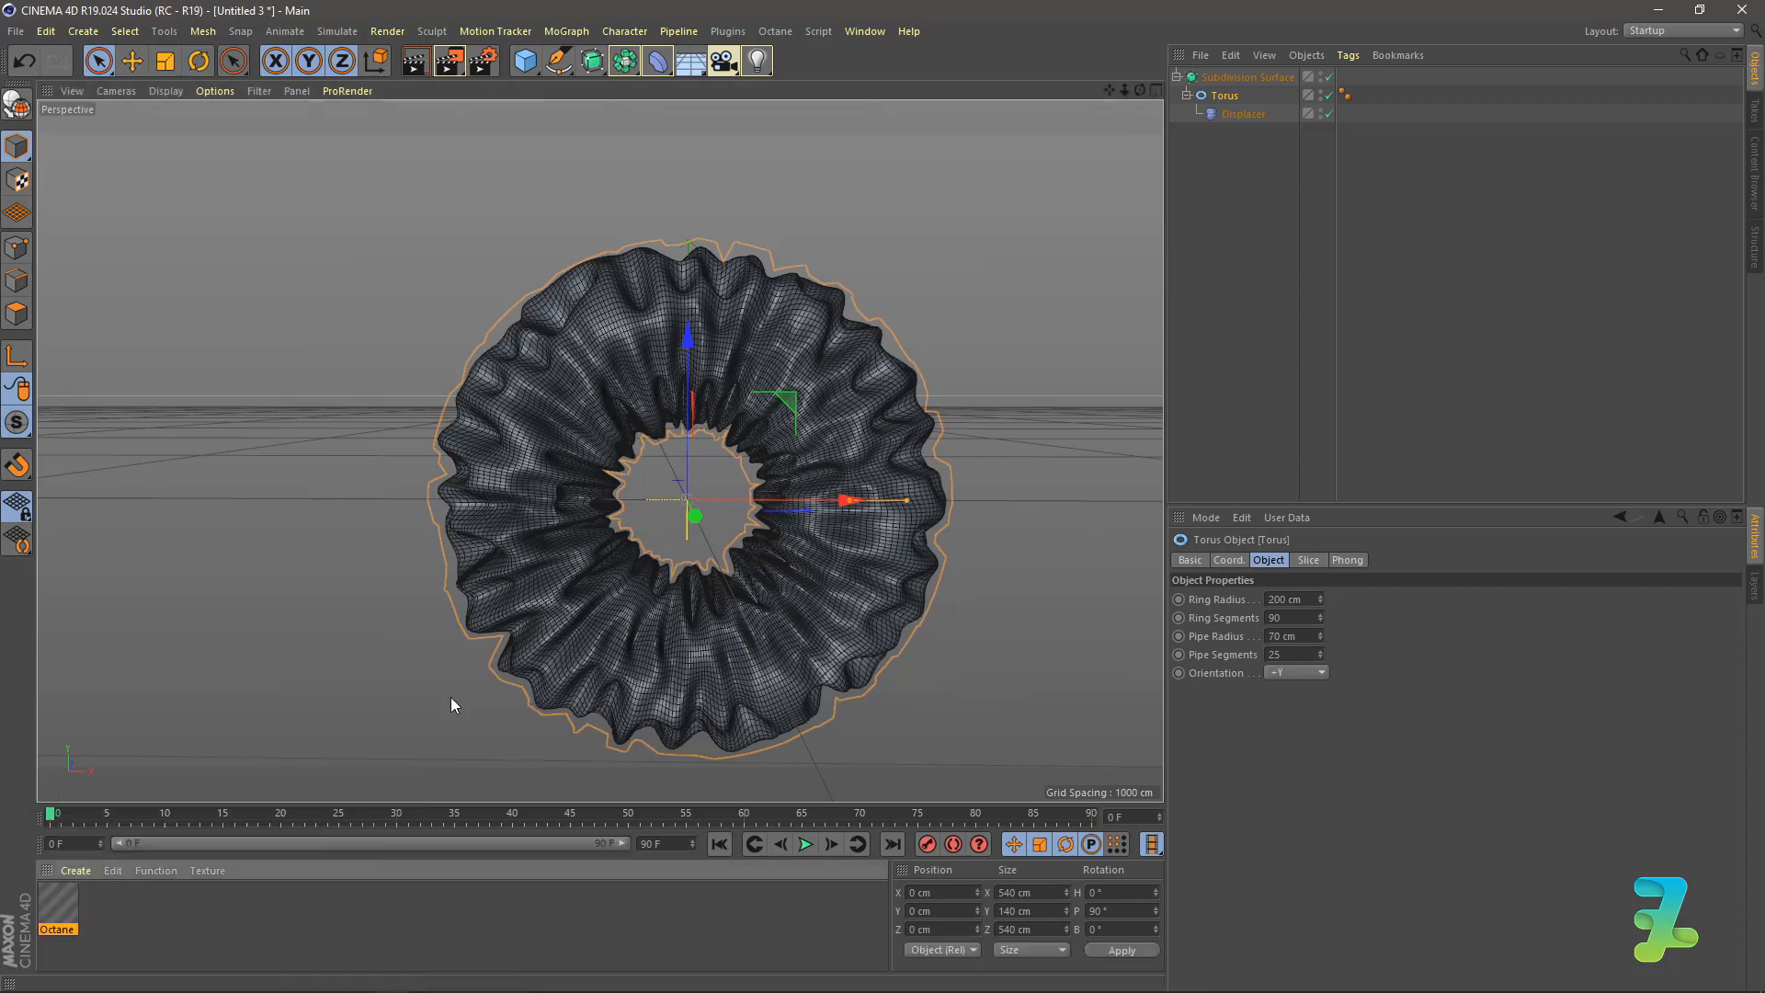
pyautogui.doubleClick(79, 903)
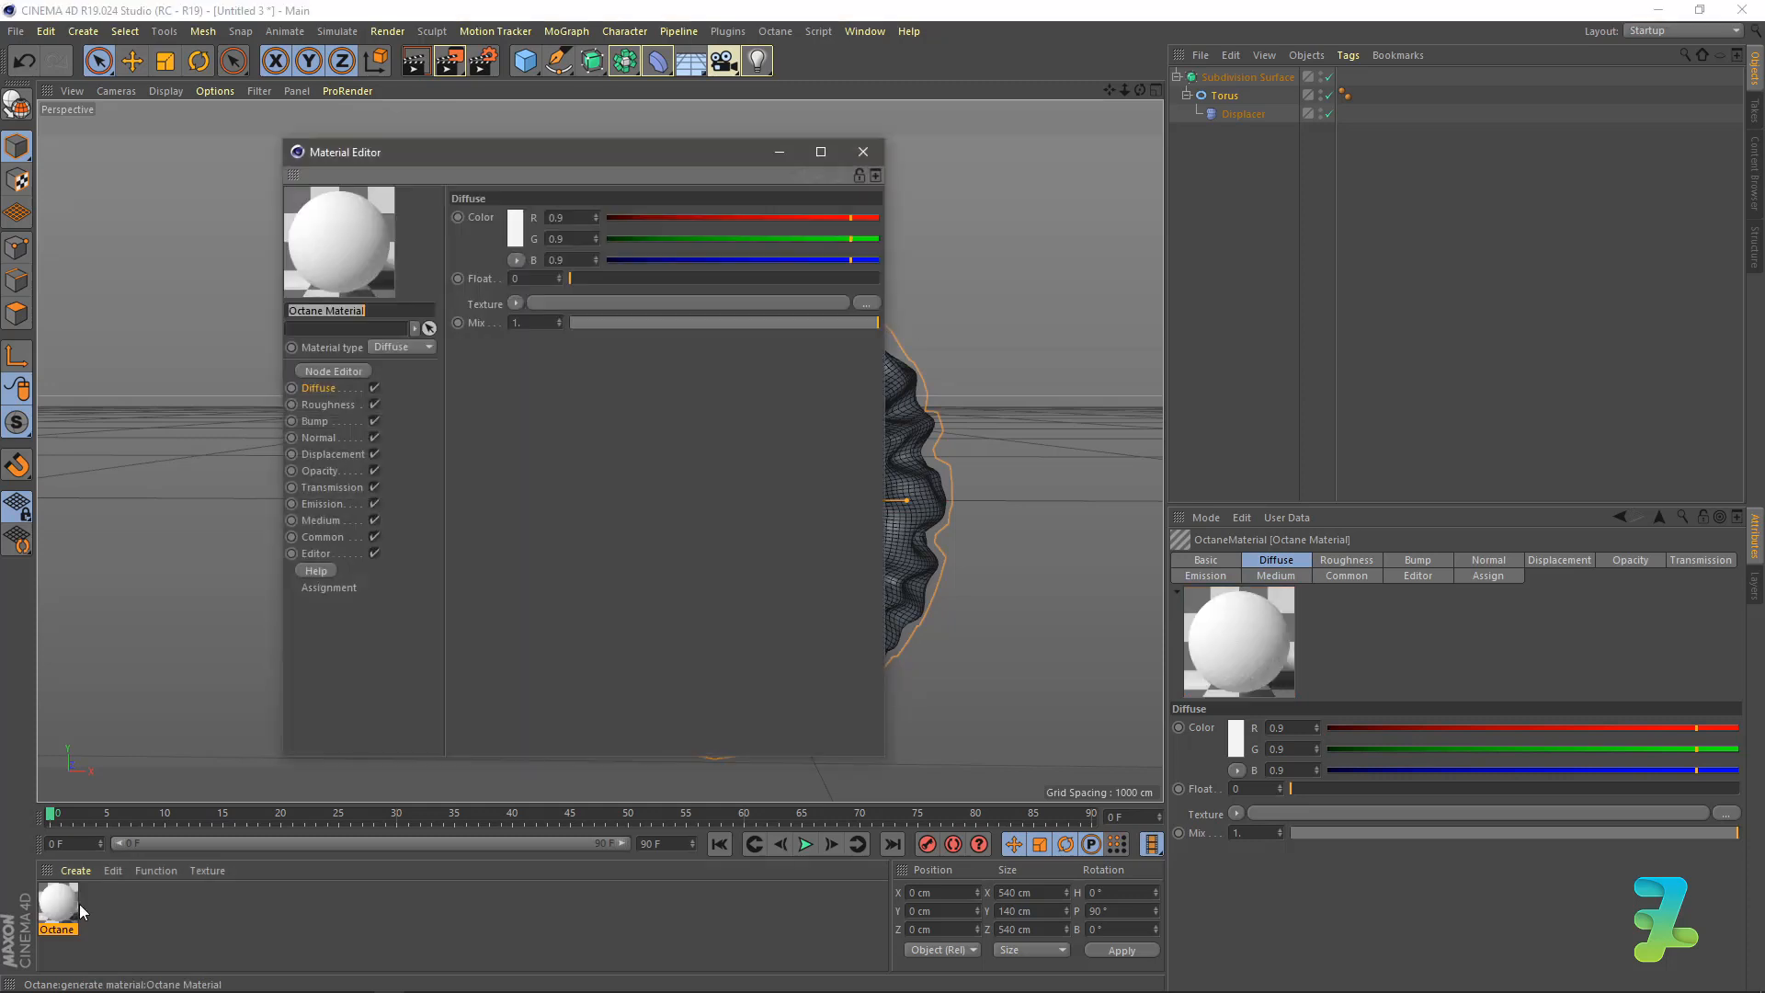
pyautogui.click(357, 375)
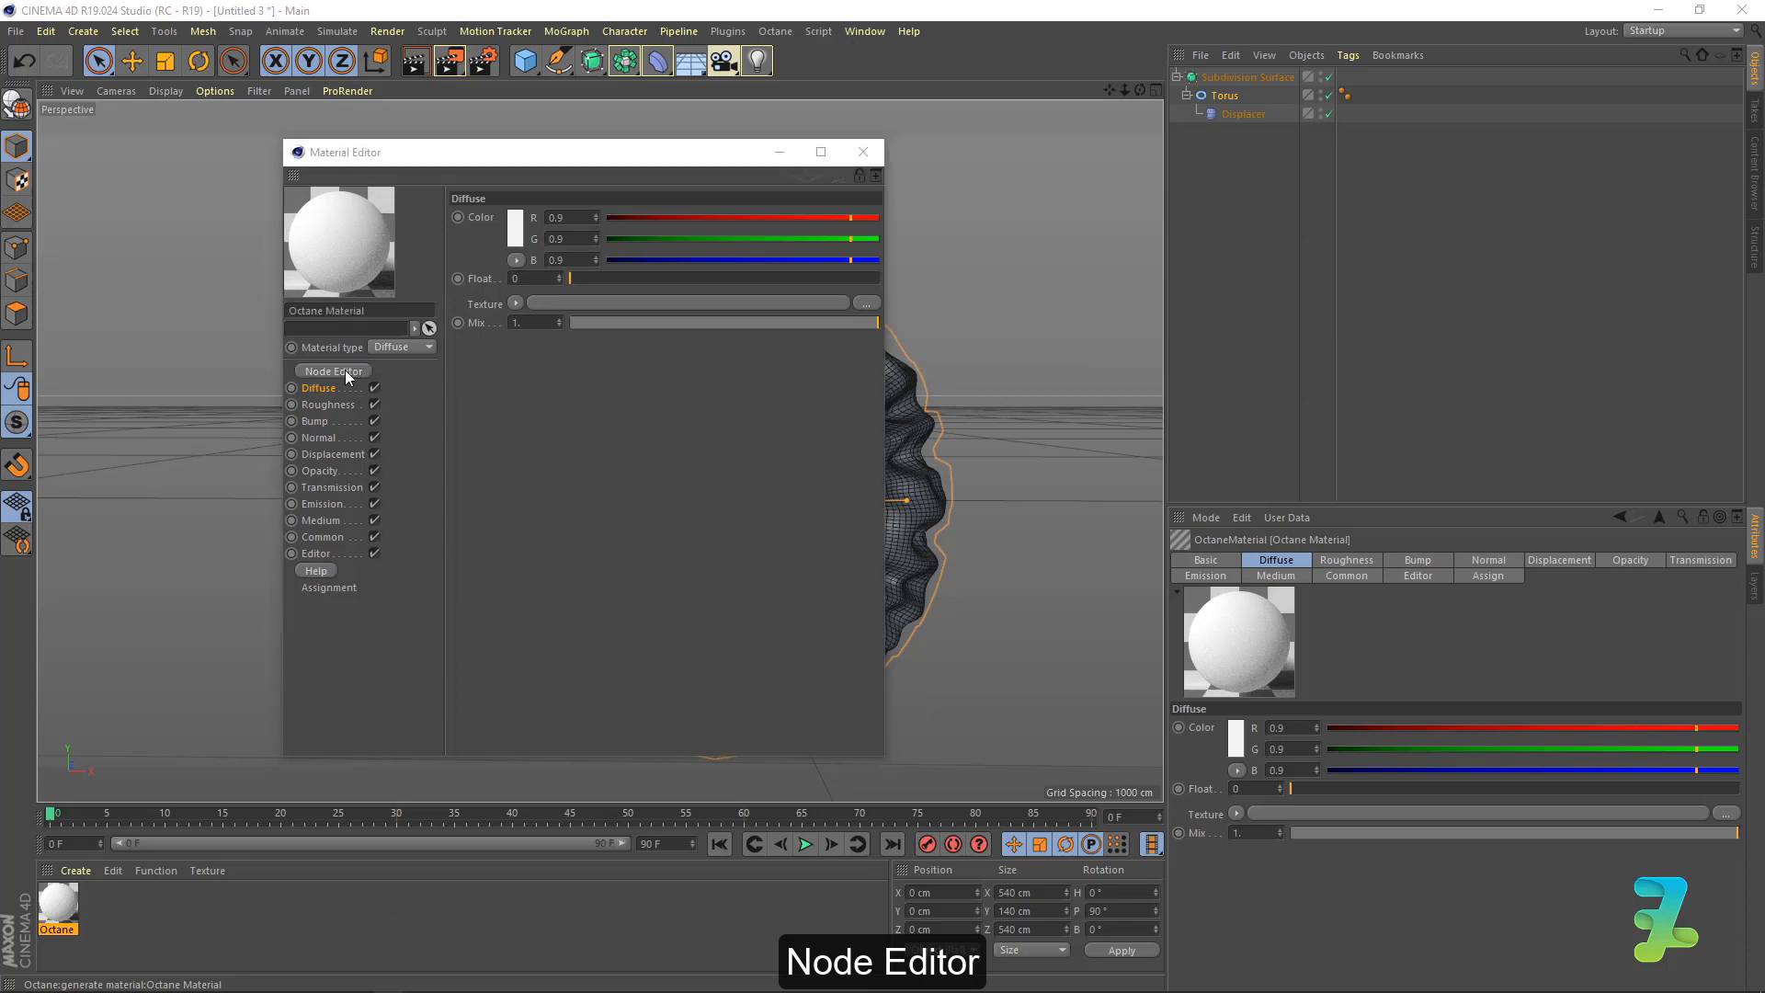
pyautogui.click(1033, 382)
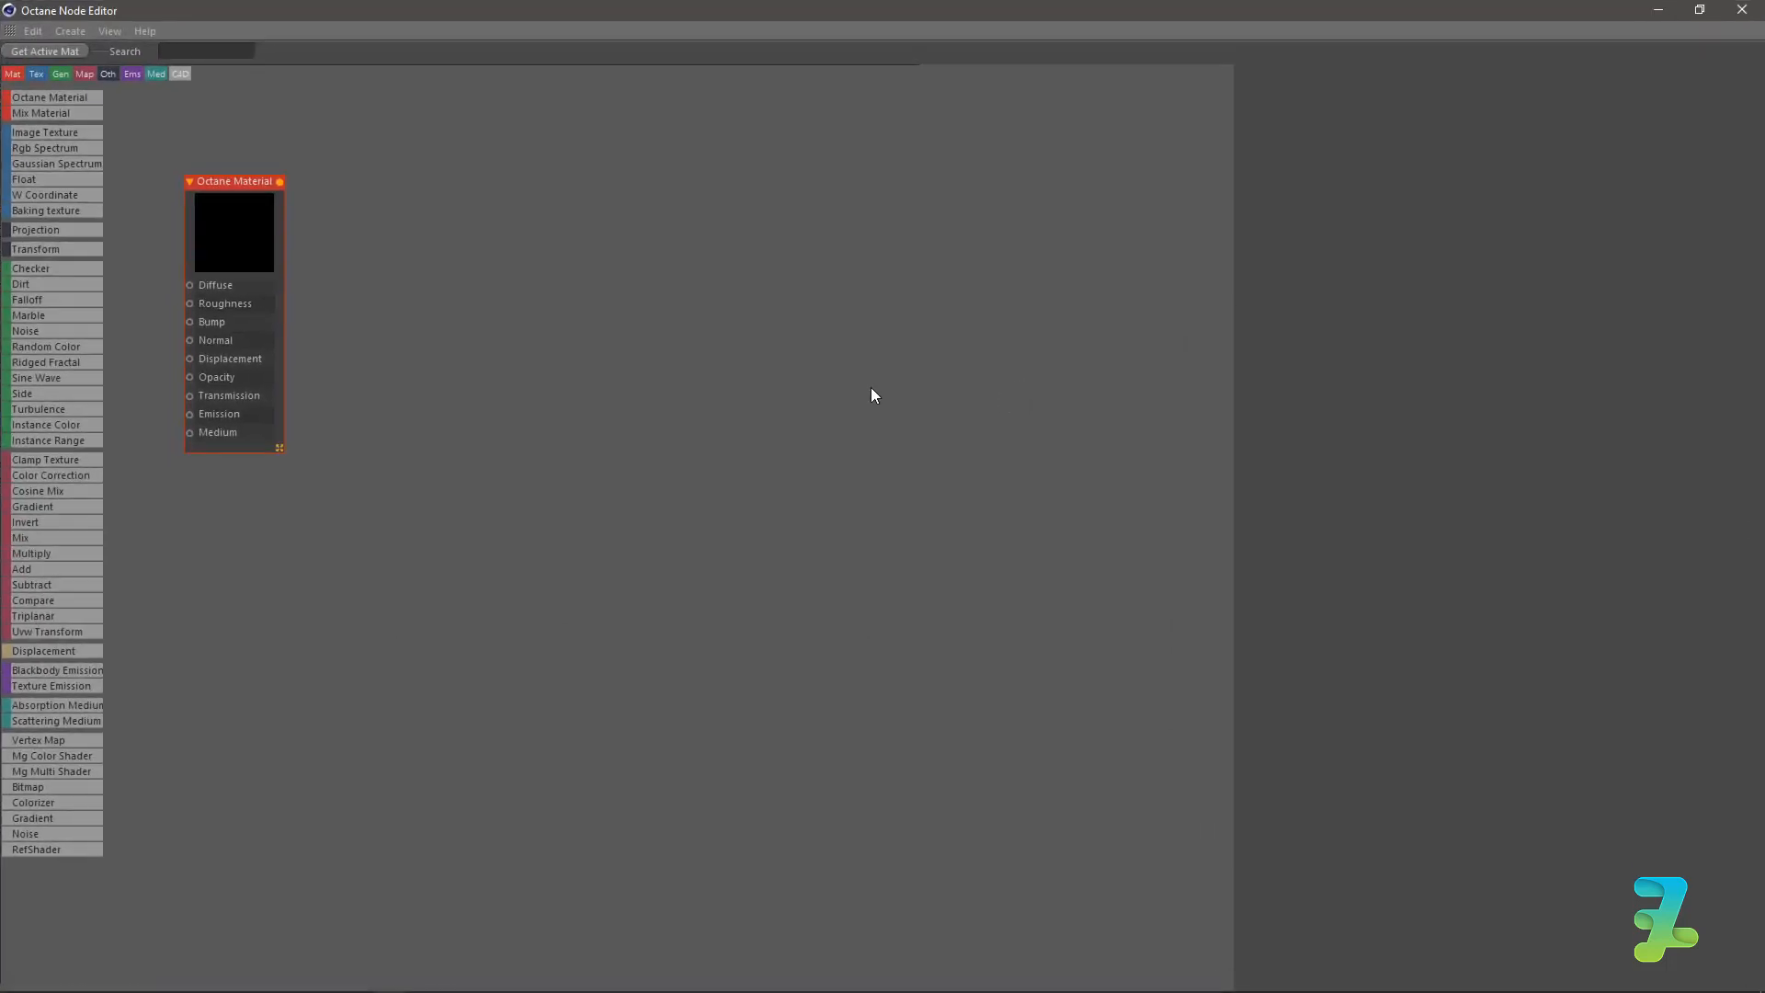
# Connect a Multiply node to the material's Diffuse, feeding an Image Texture into Texture1 and an RGB Spectrum into Texture2.
pyautogui.moveTo(248, 183); pyautogui.dragTo(1022, 211)
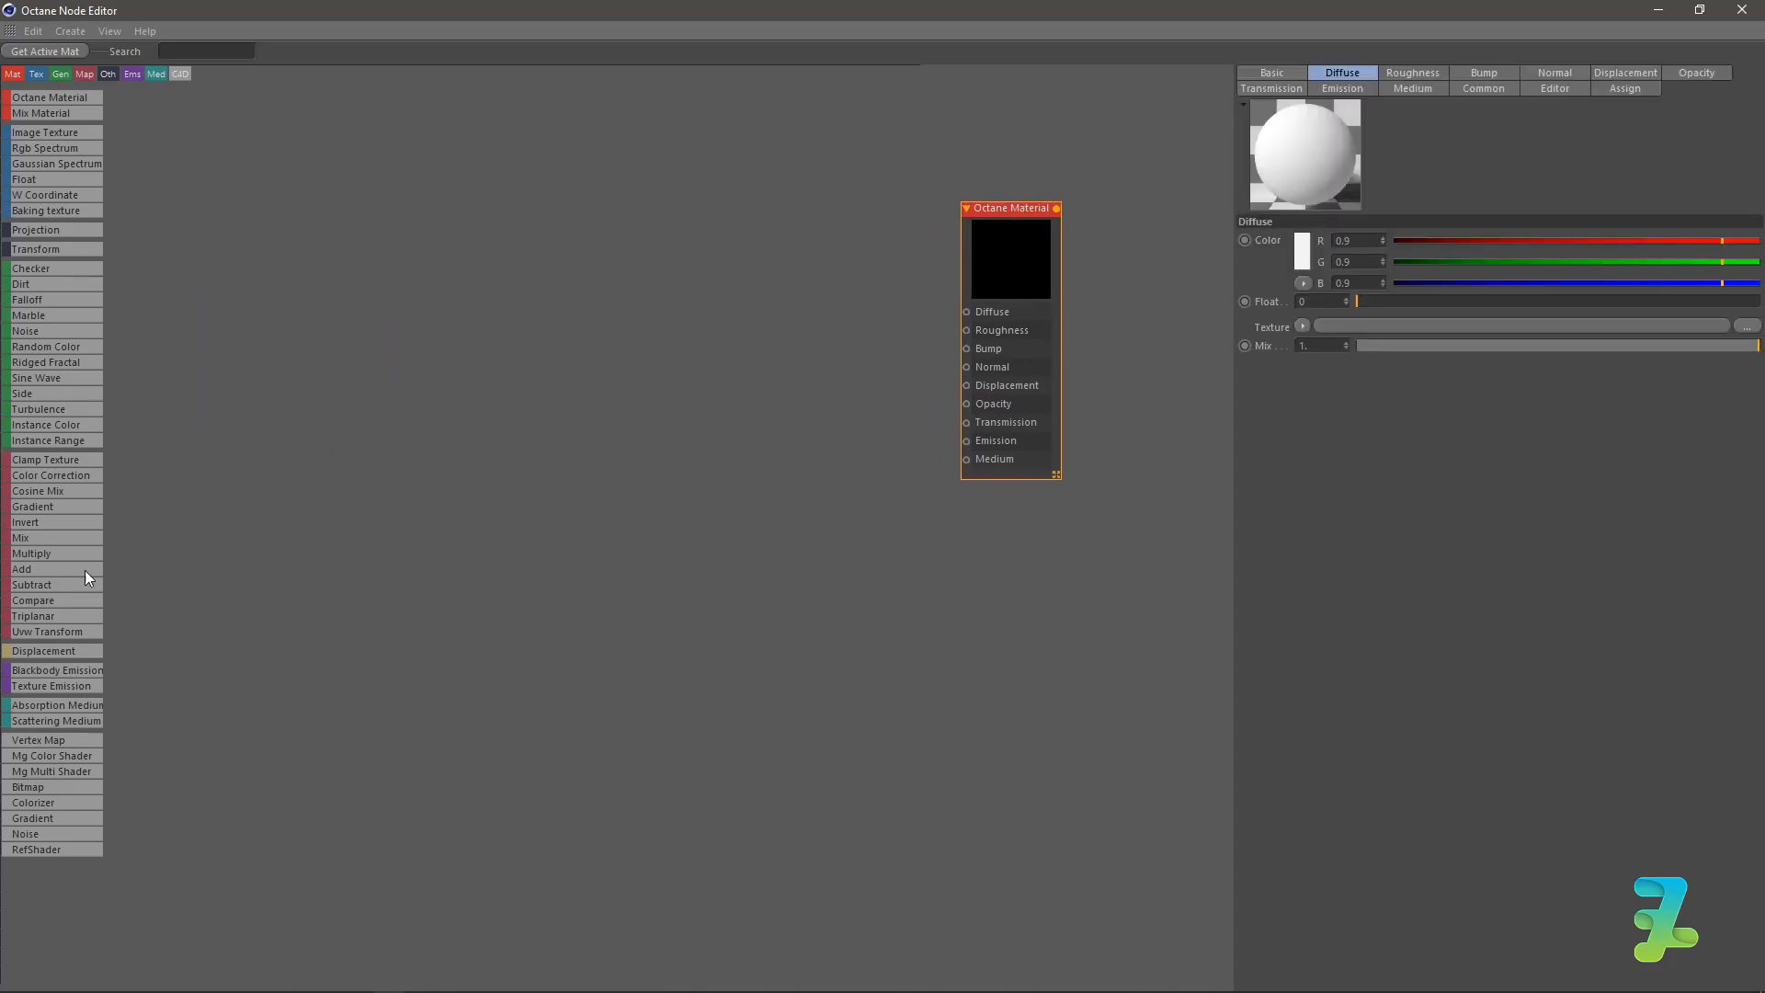
pyautogui.moveTo(26, 553); pyautogui.dragTo(644, 290)
pyautogui.moveTo(769, 261); pyautogui.dragTo(967, 313)
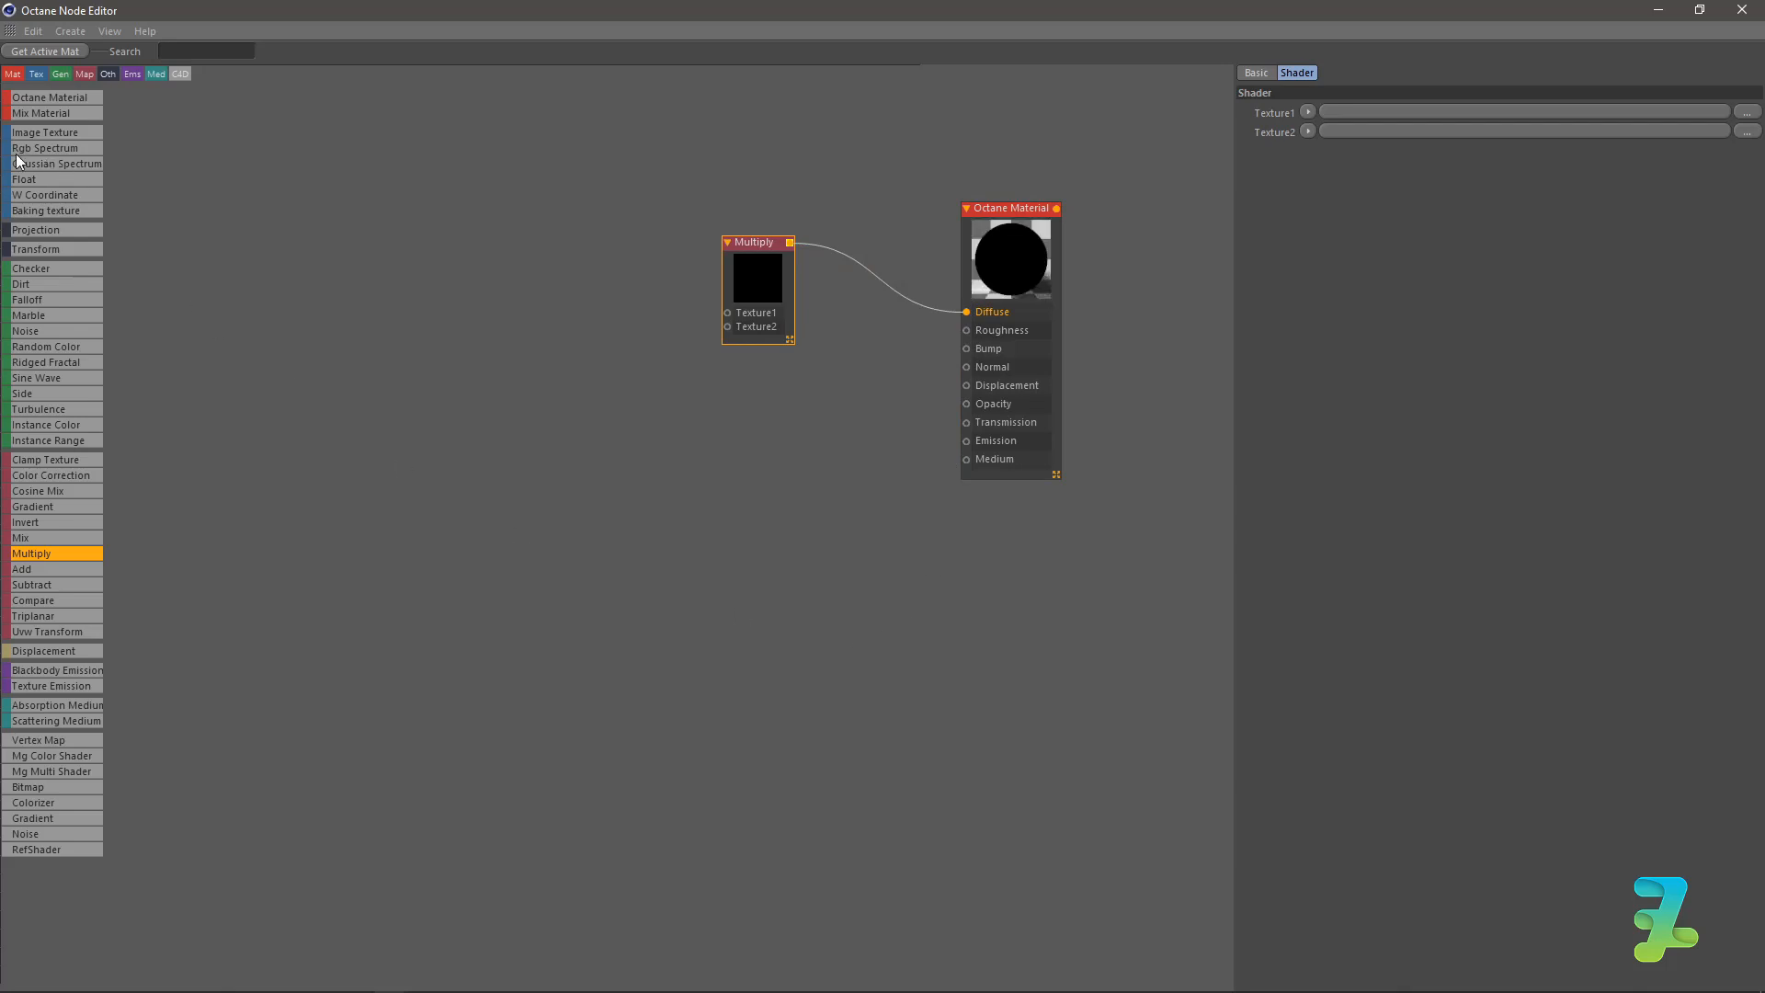
pyautogui.moveTo(19, 149); pyautogui.dragTo(727, 327)
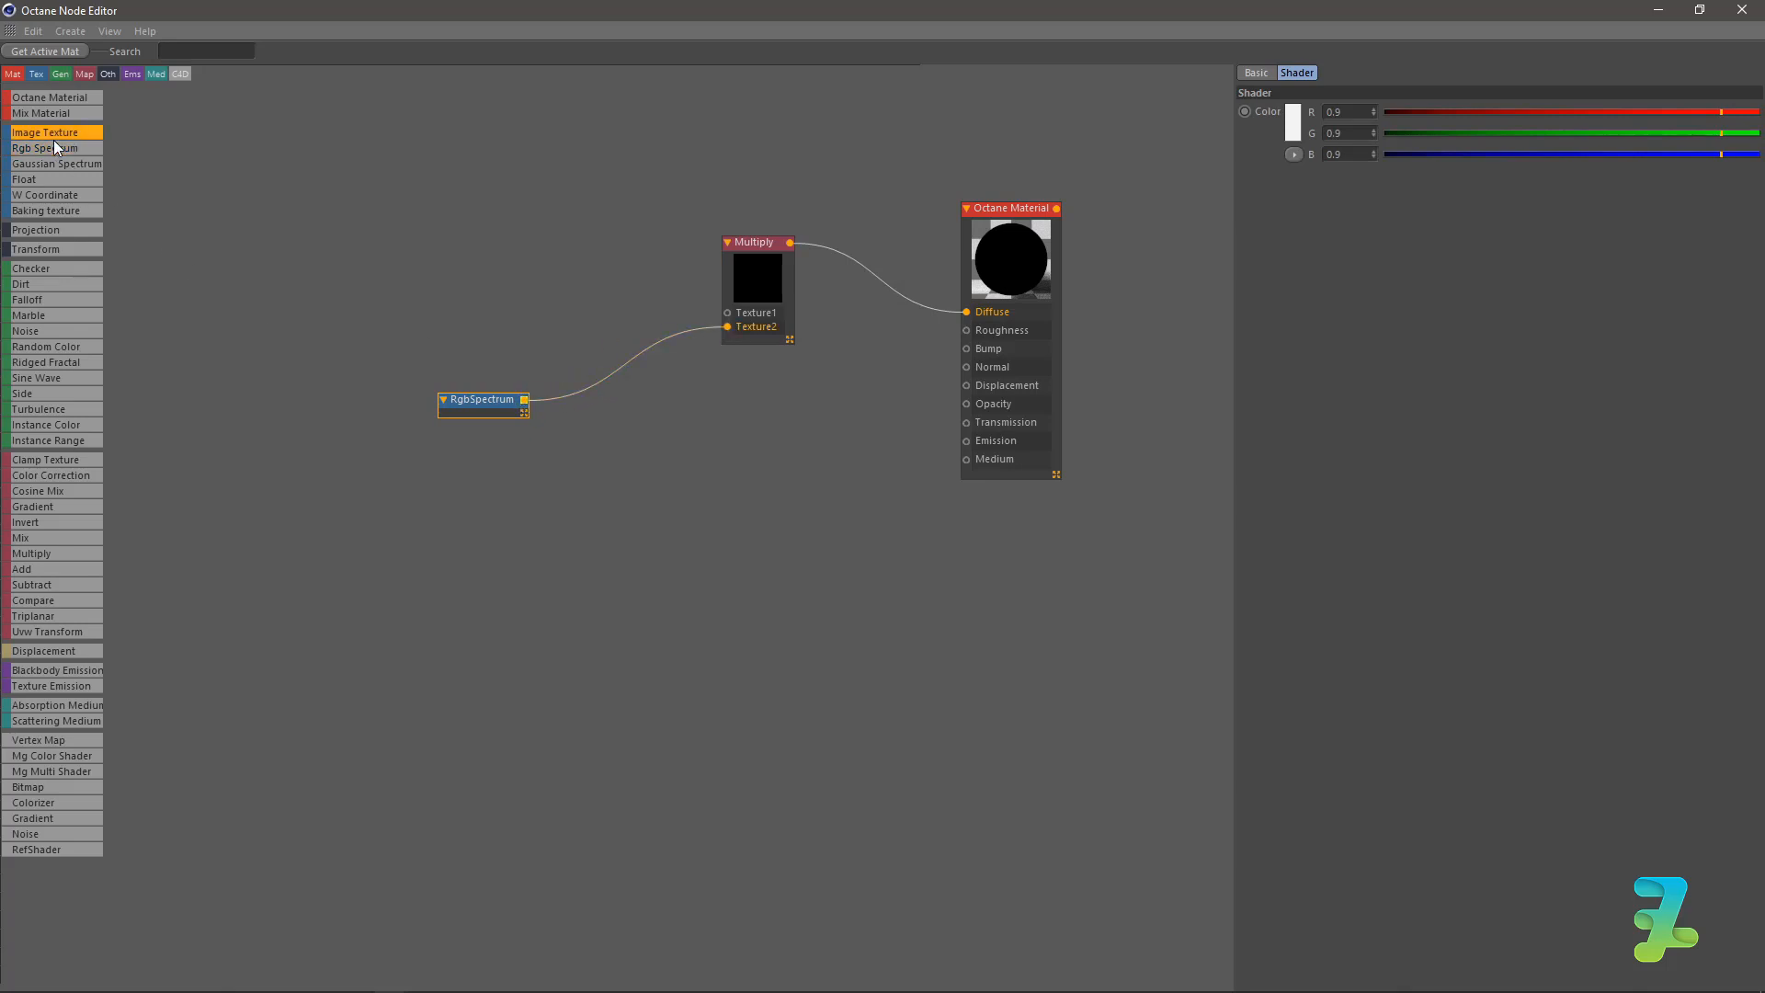
pyautogui.moveTo(95, 147); pyautogui.dragTo(731, 320)
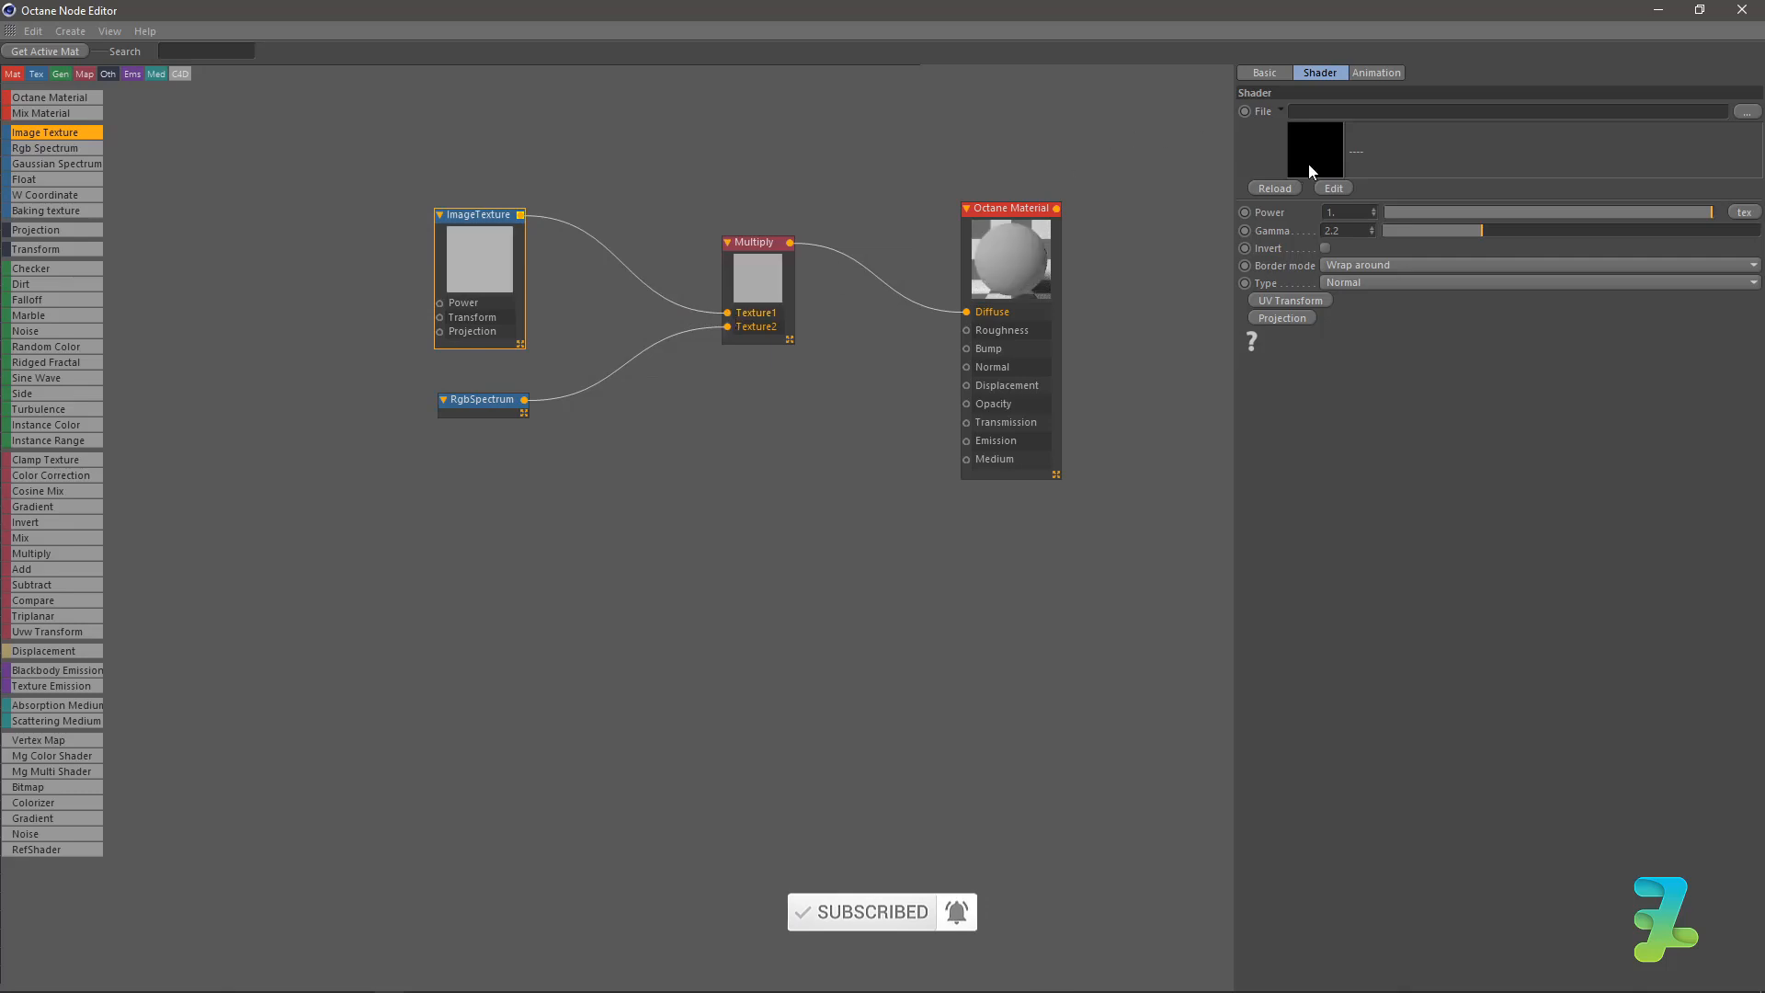
# Load the eK9Vugy image into the diffuse Image Texture without copying it to the project location.
pyautogui.click(1748, 111)
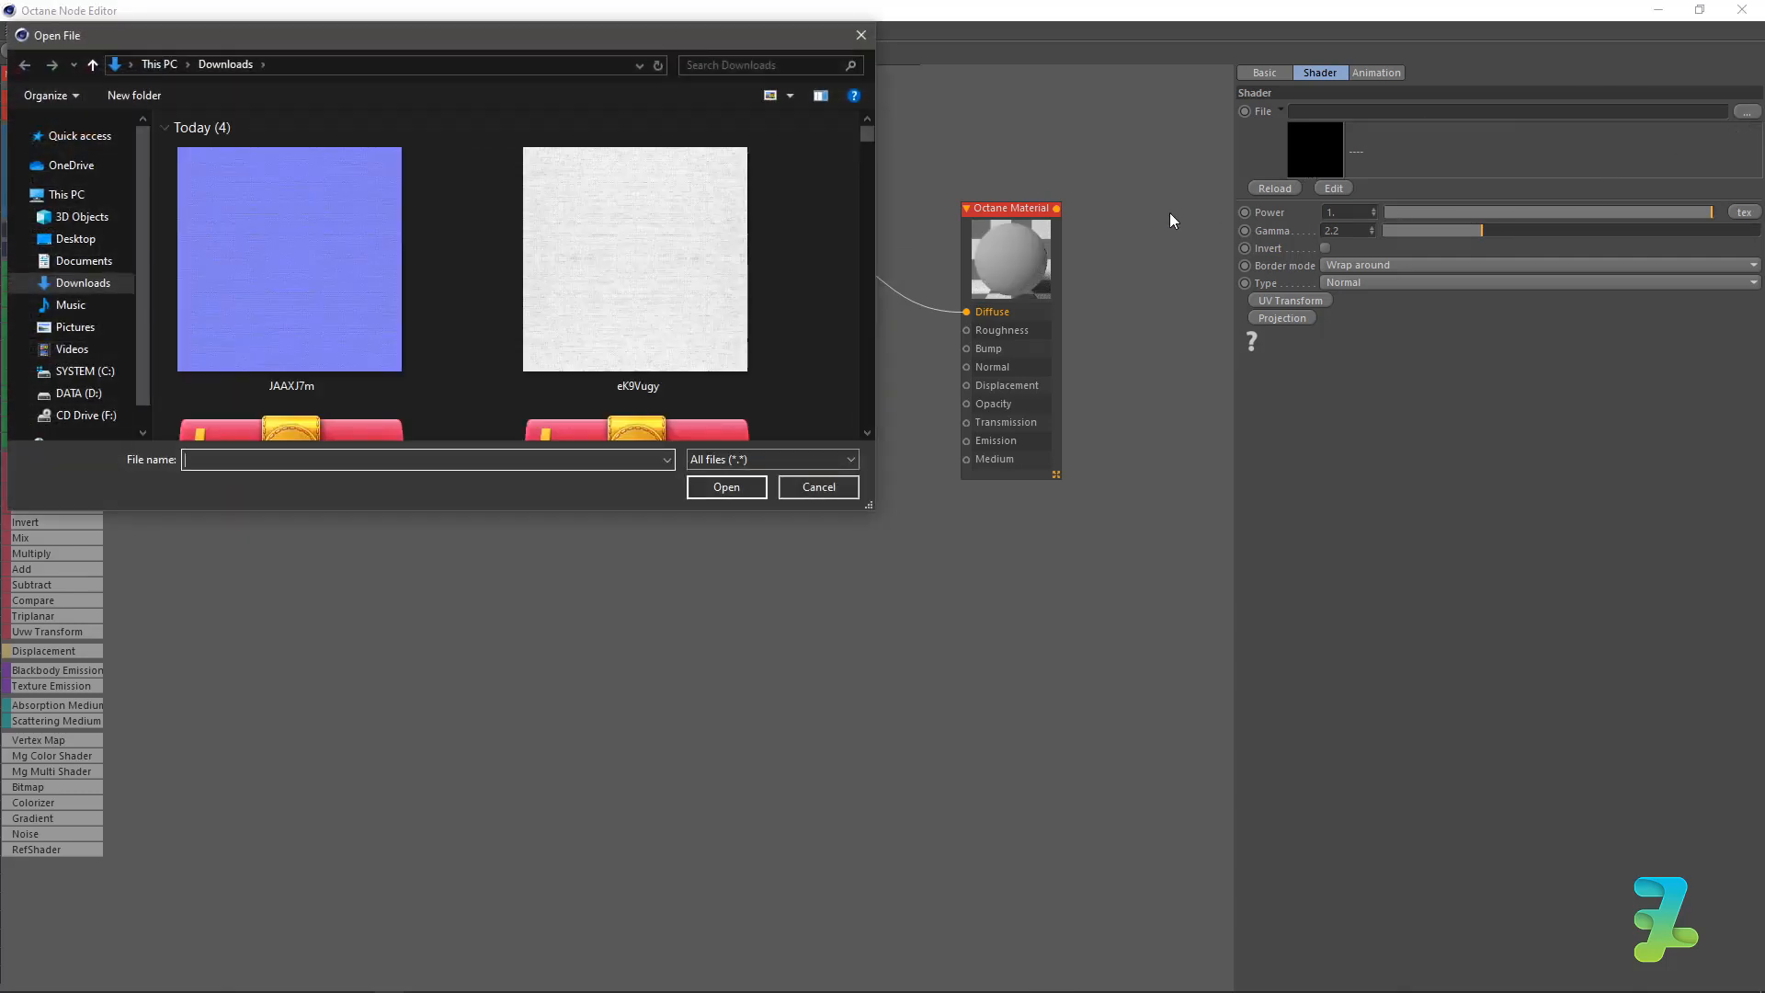
pyautogui.click(606, 230)
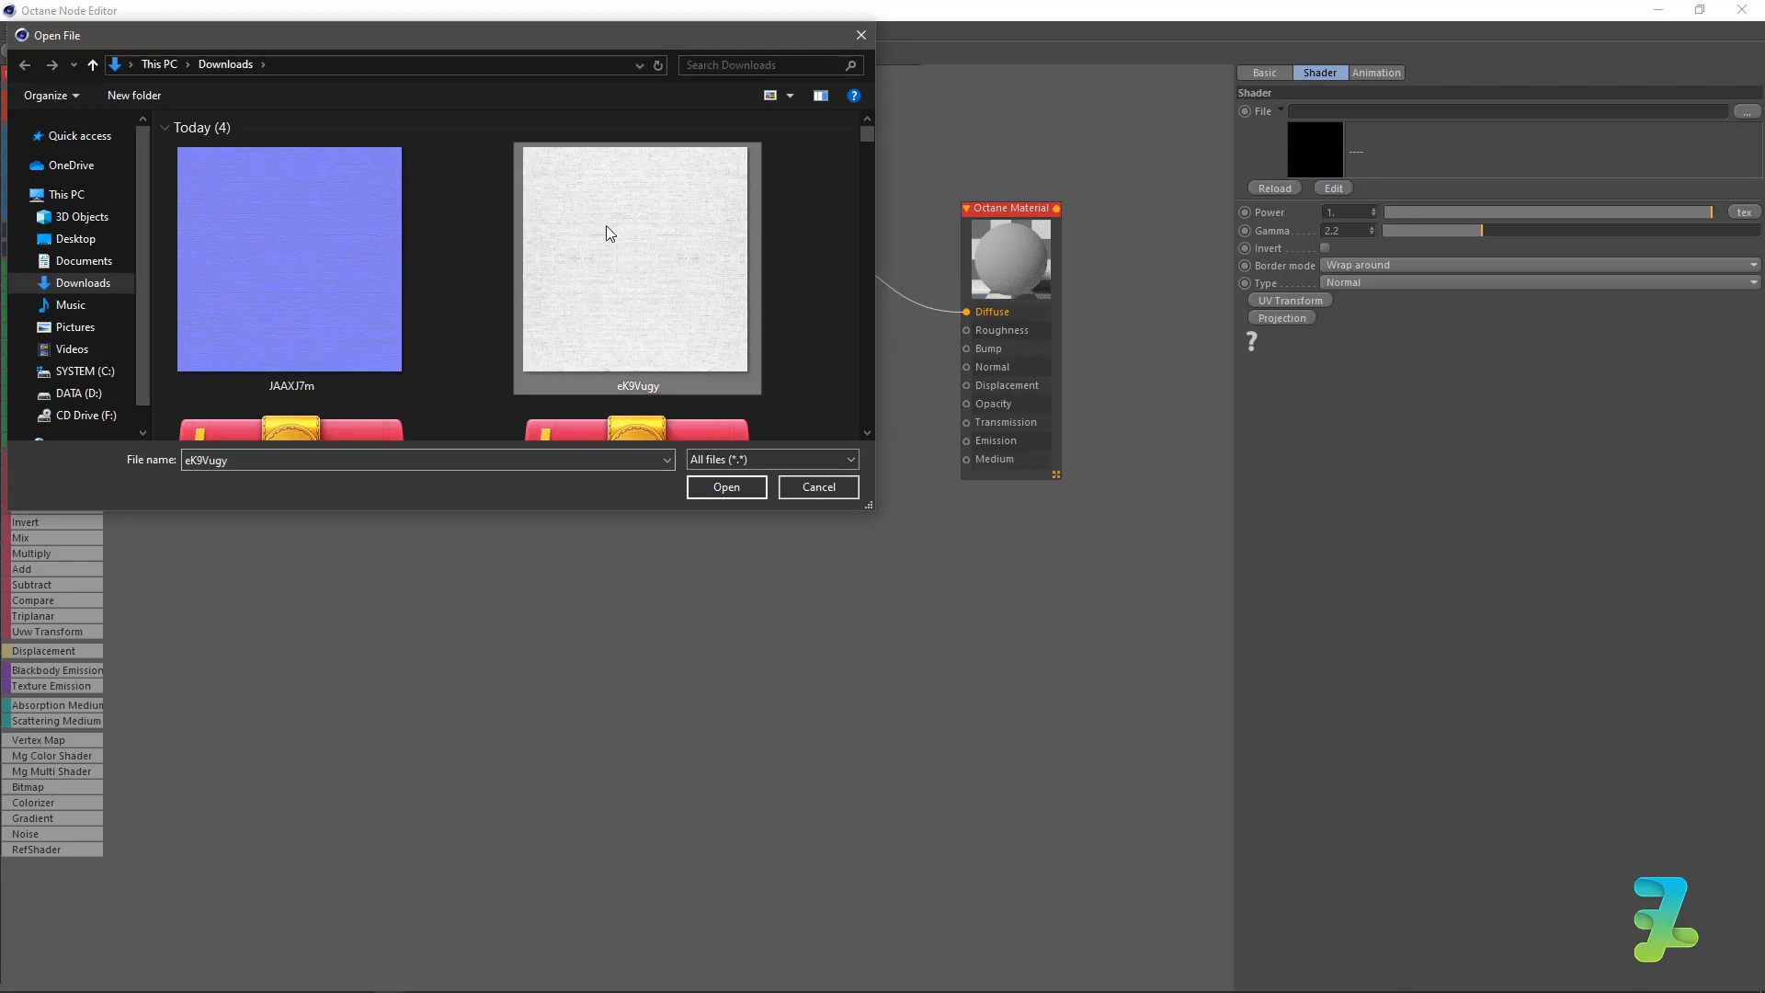
pyautogui.doubleClick(606, 227)
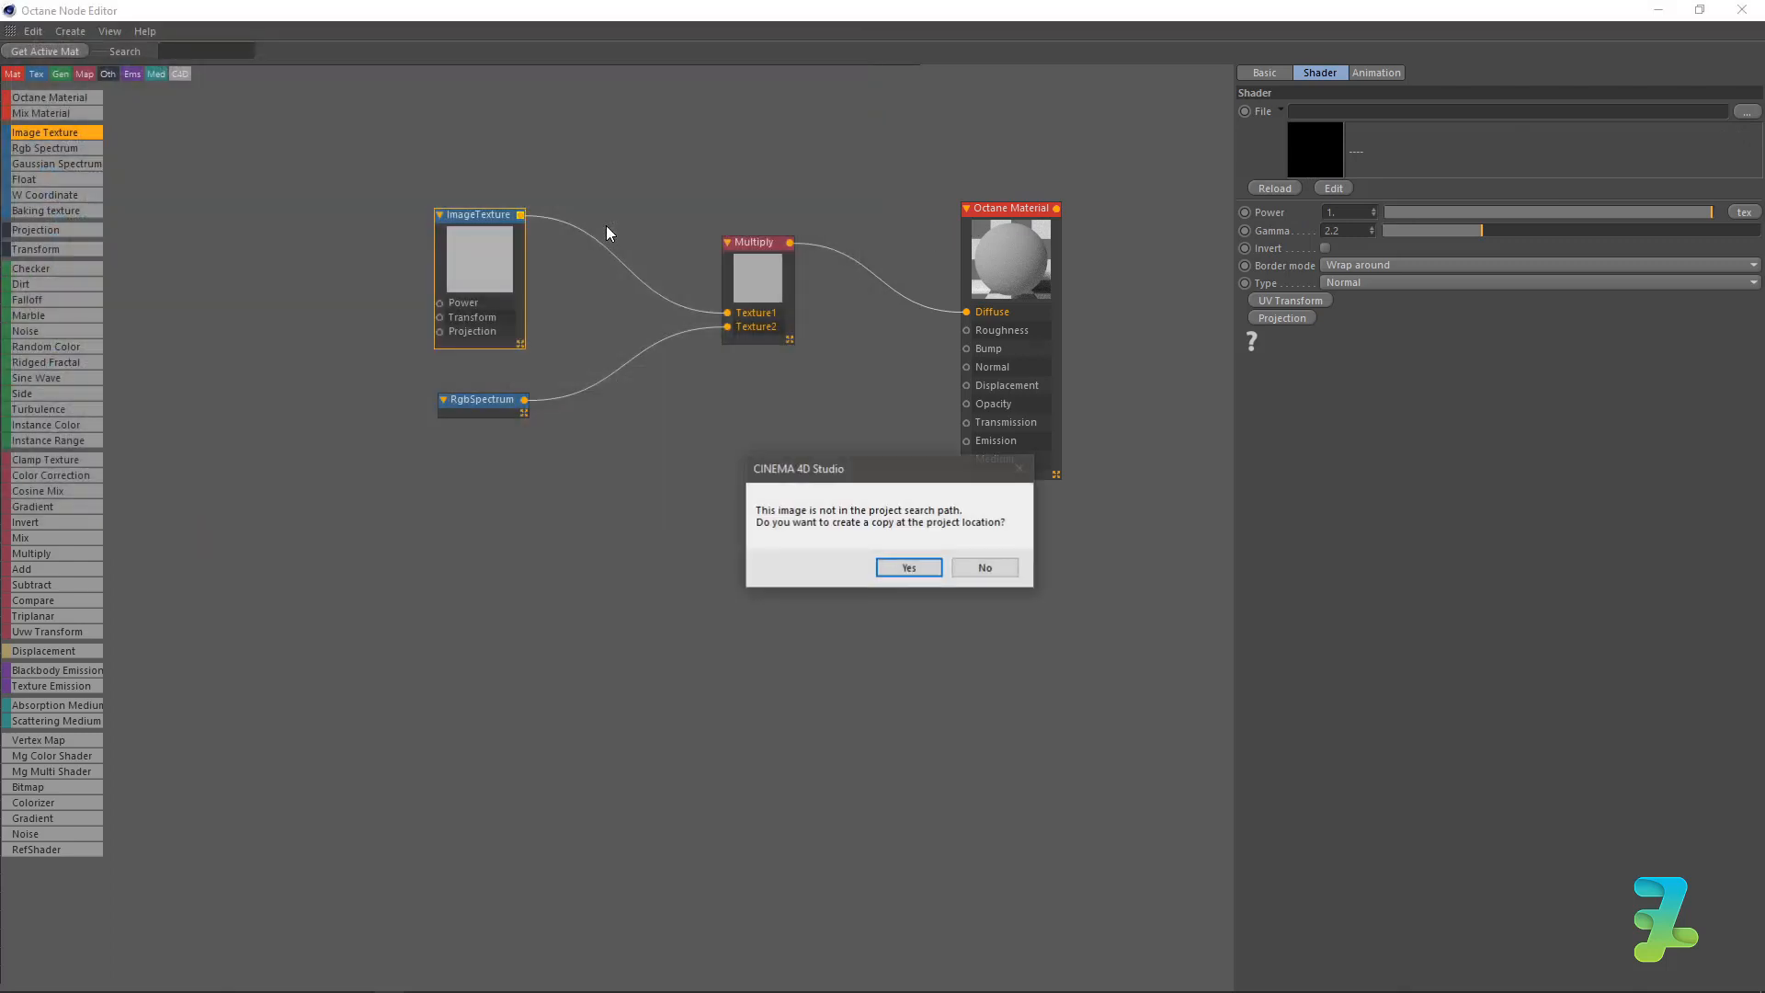
pyautogui.click(986, 568)
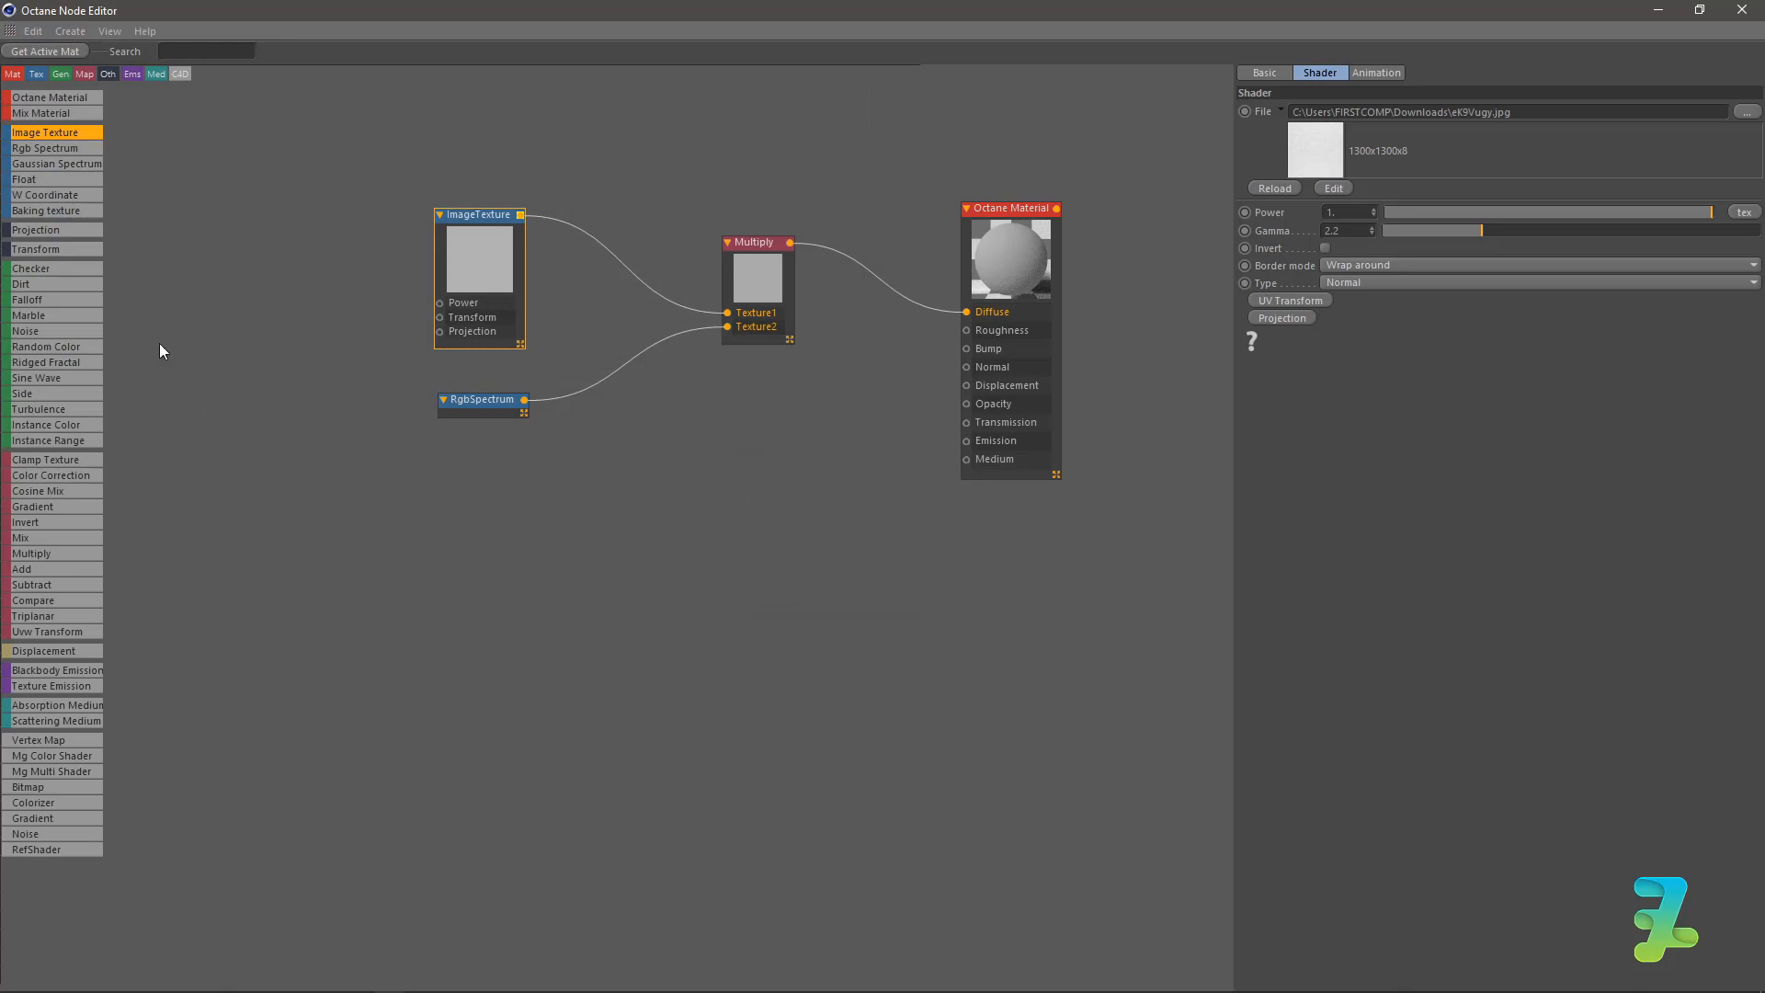
# Connect a second Image Texture to the material's Normal and load JAAXJ7m into it without making a project copy.
pyautogui.moveTo(40, 134); pyautogui.dragTo(957, 361)
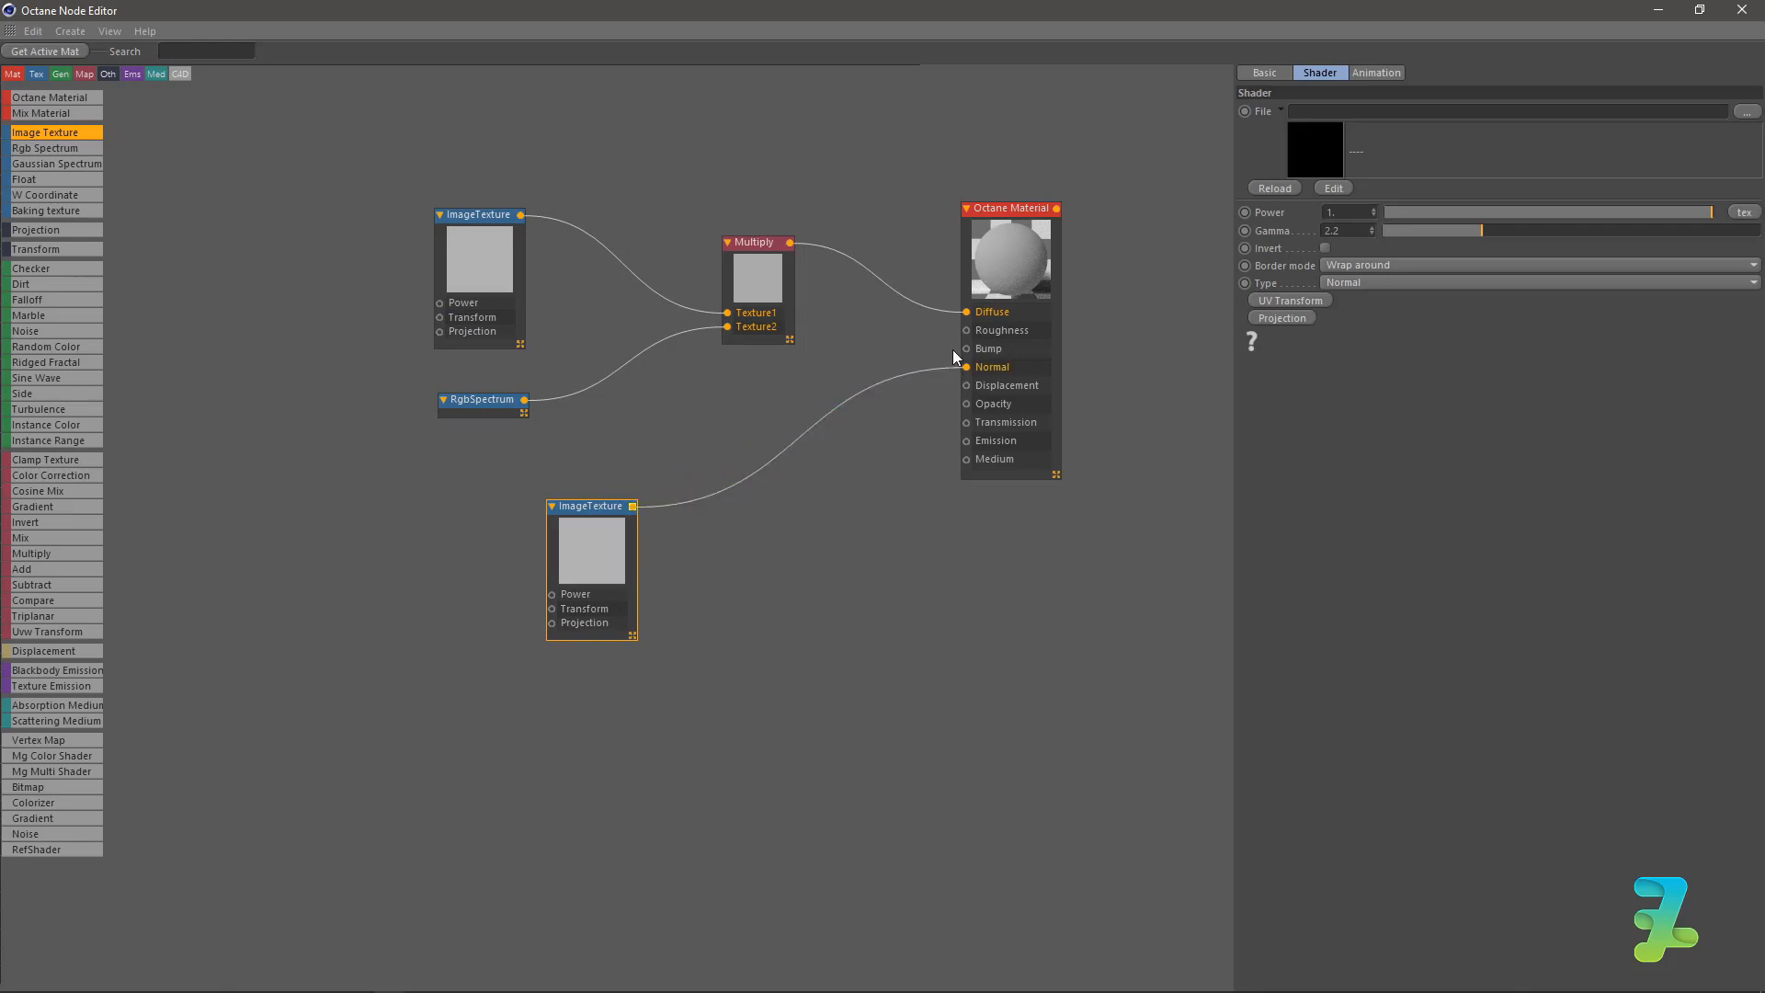
pyautogui.click(1746, 111)
pyautogui.doubleClick(405, 302)
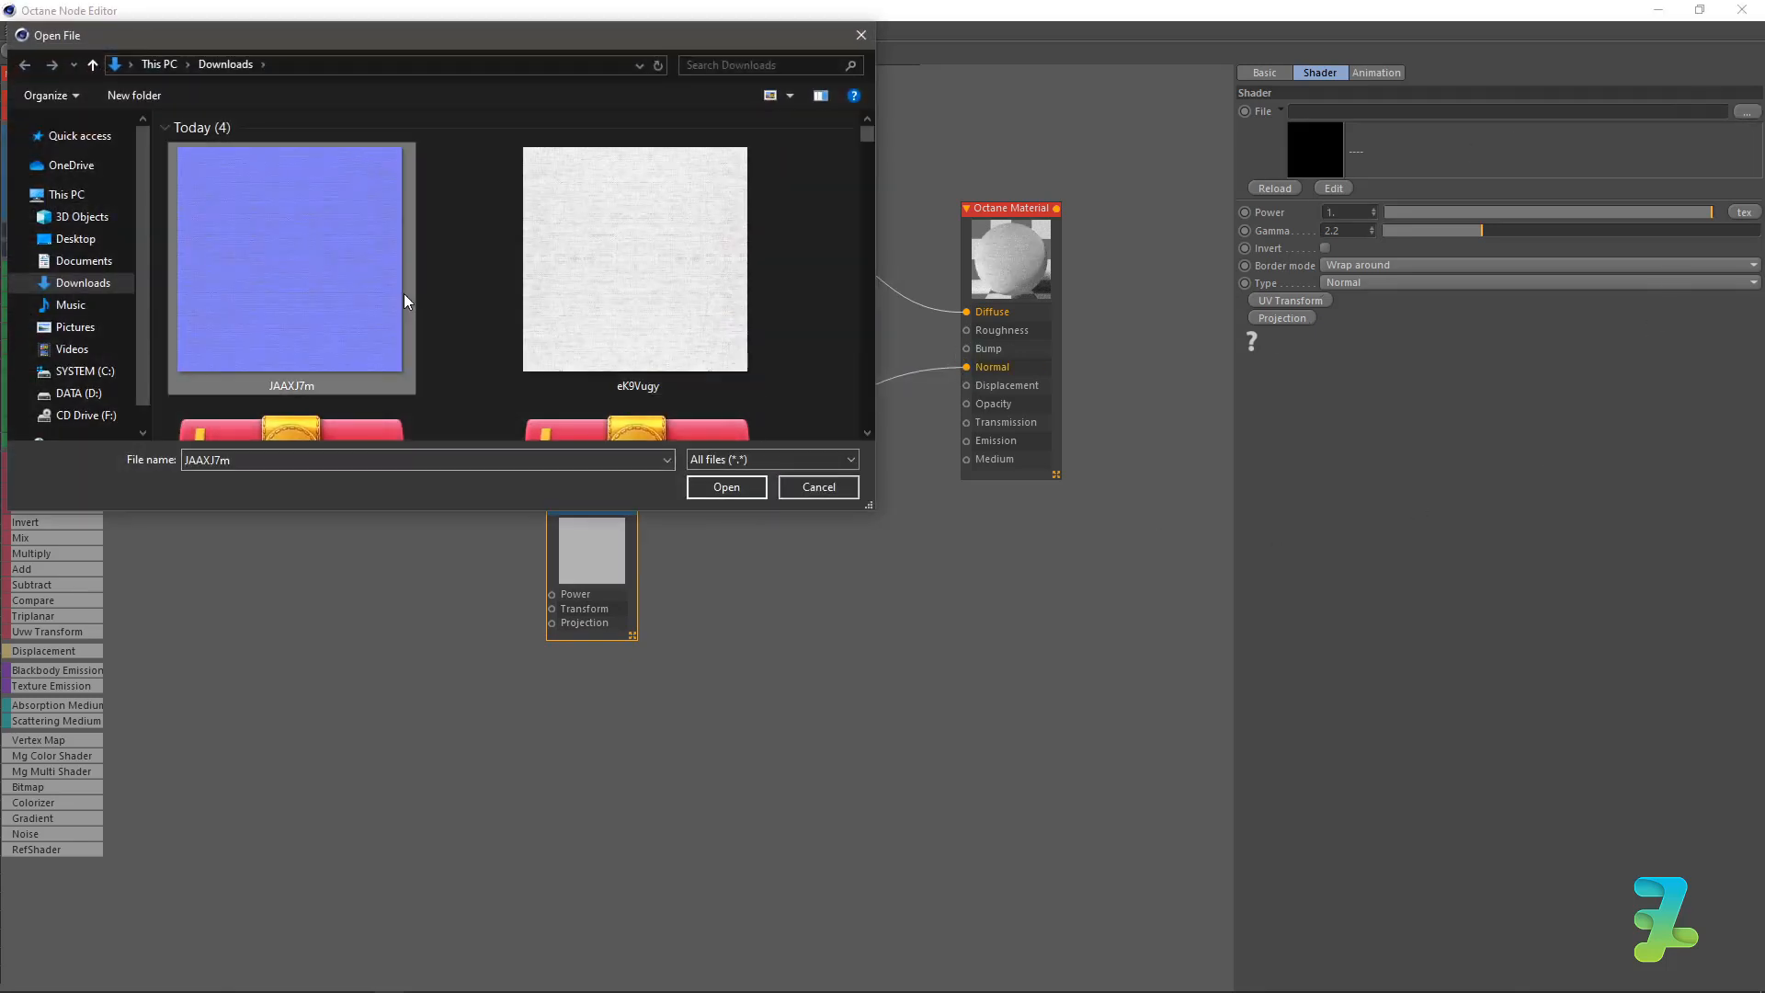
pyautogui.click(985, 568)
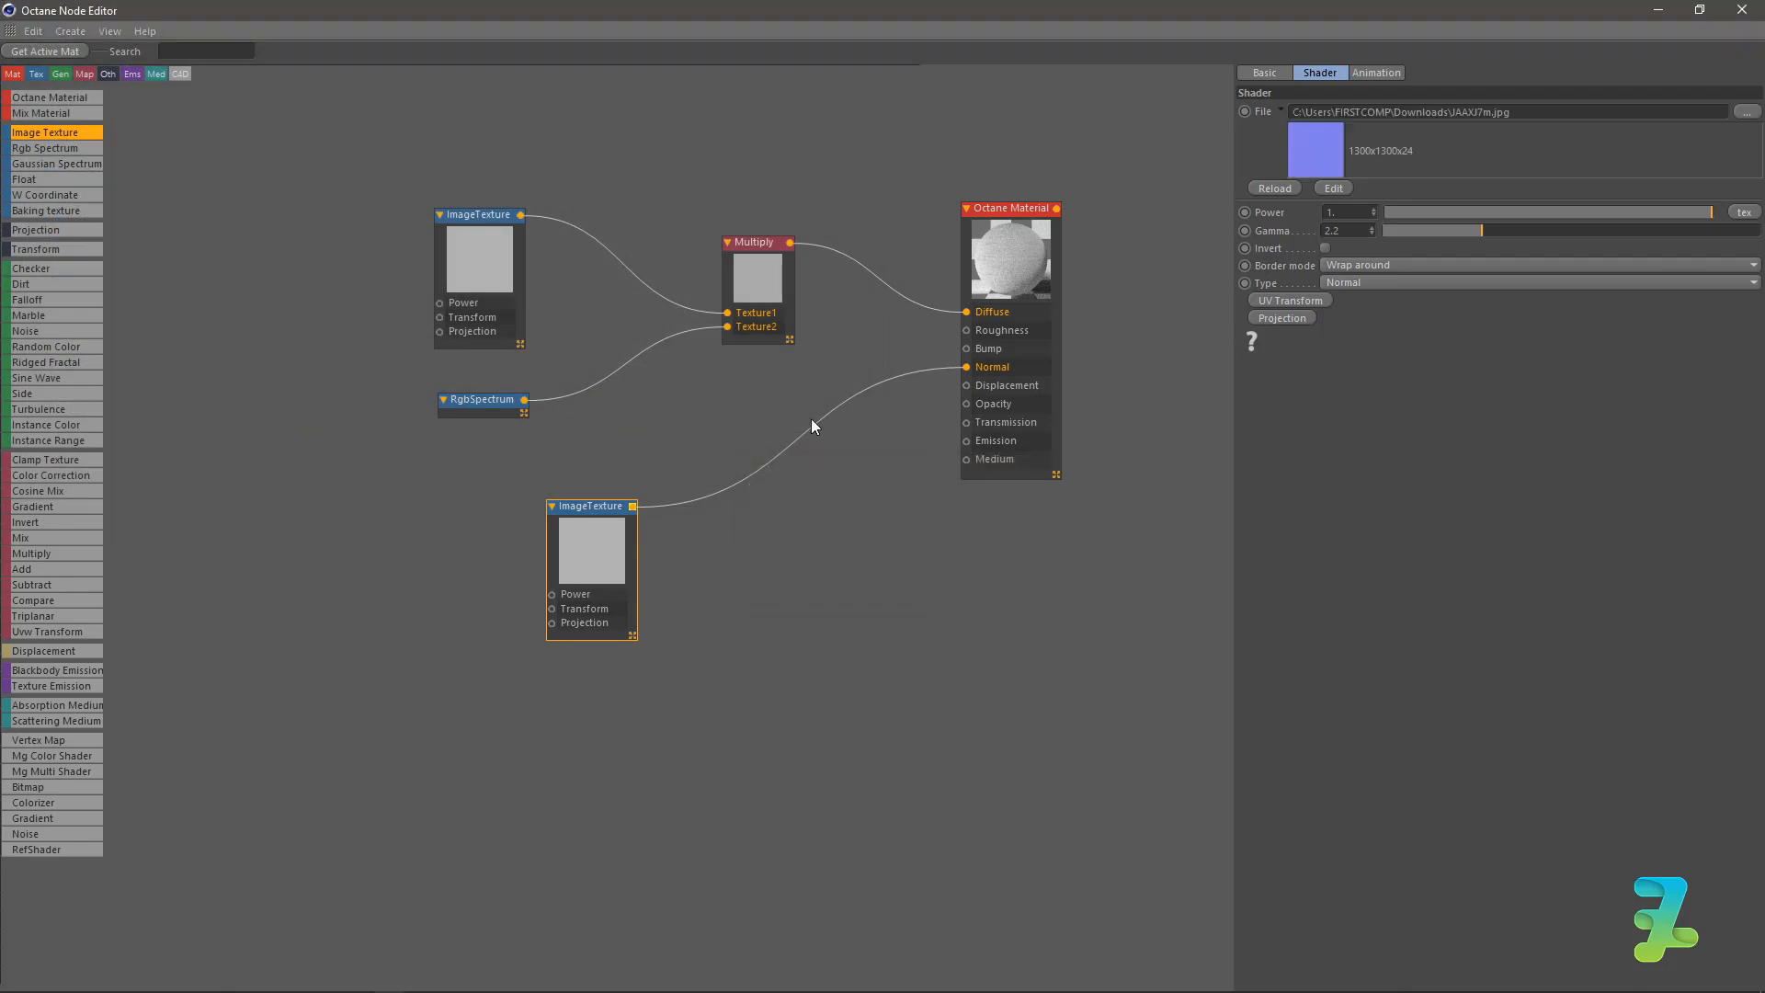
# Close the node and material editors and apply the Octane material to the torus.
pyautogui.click(1742, 9)
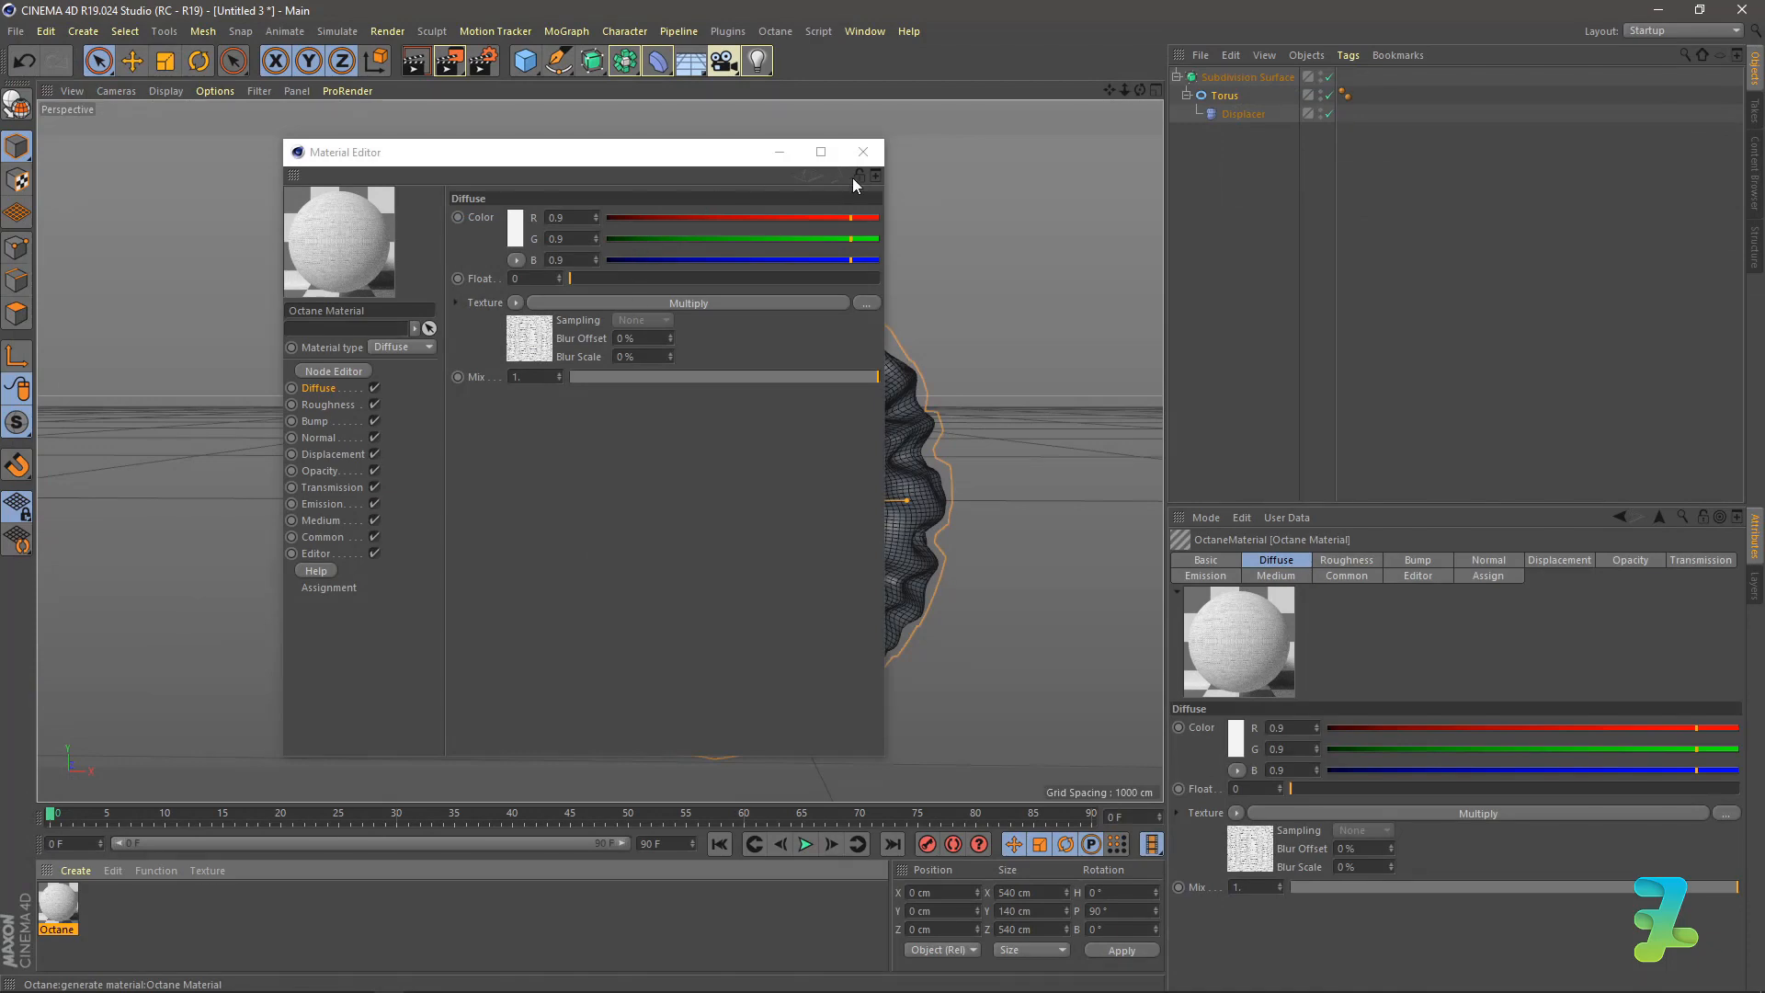
pyautogui.click(863, 152)
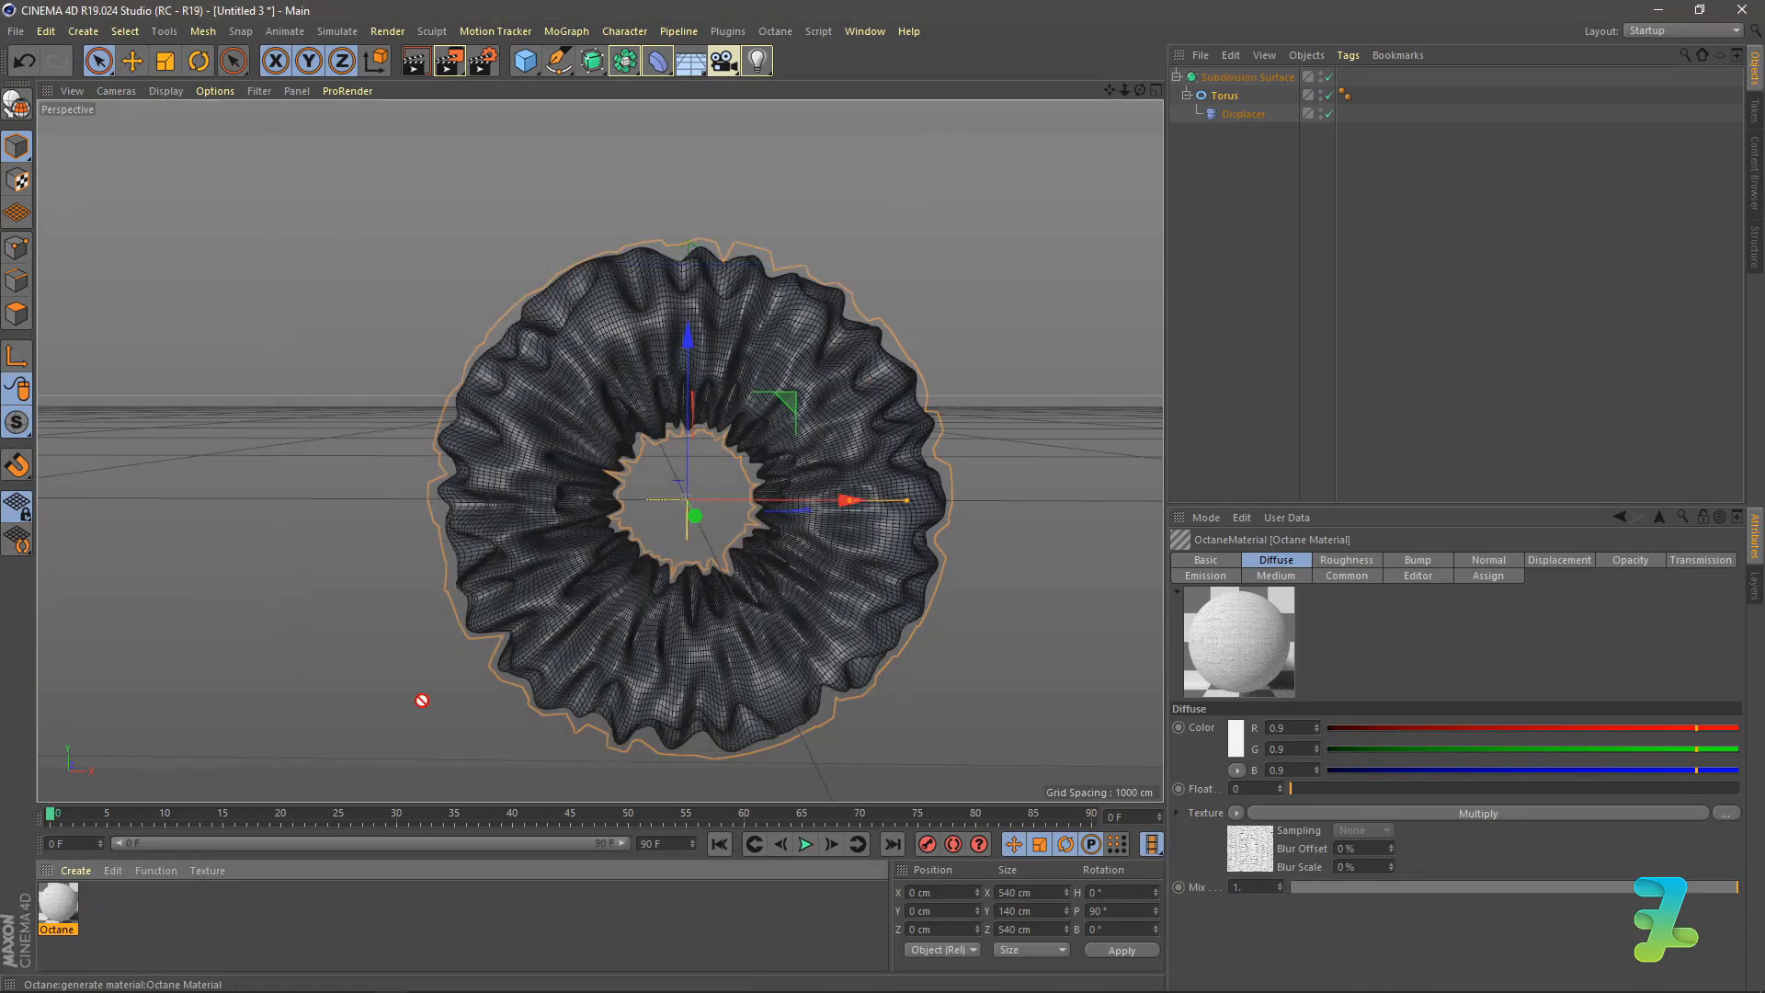
pyautogui.moveTo(422, 700); pyautogui.dragTo(575, 607)
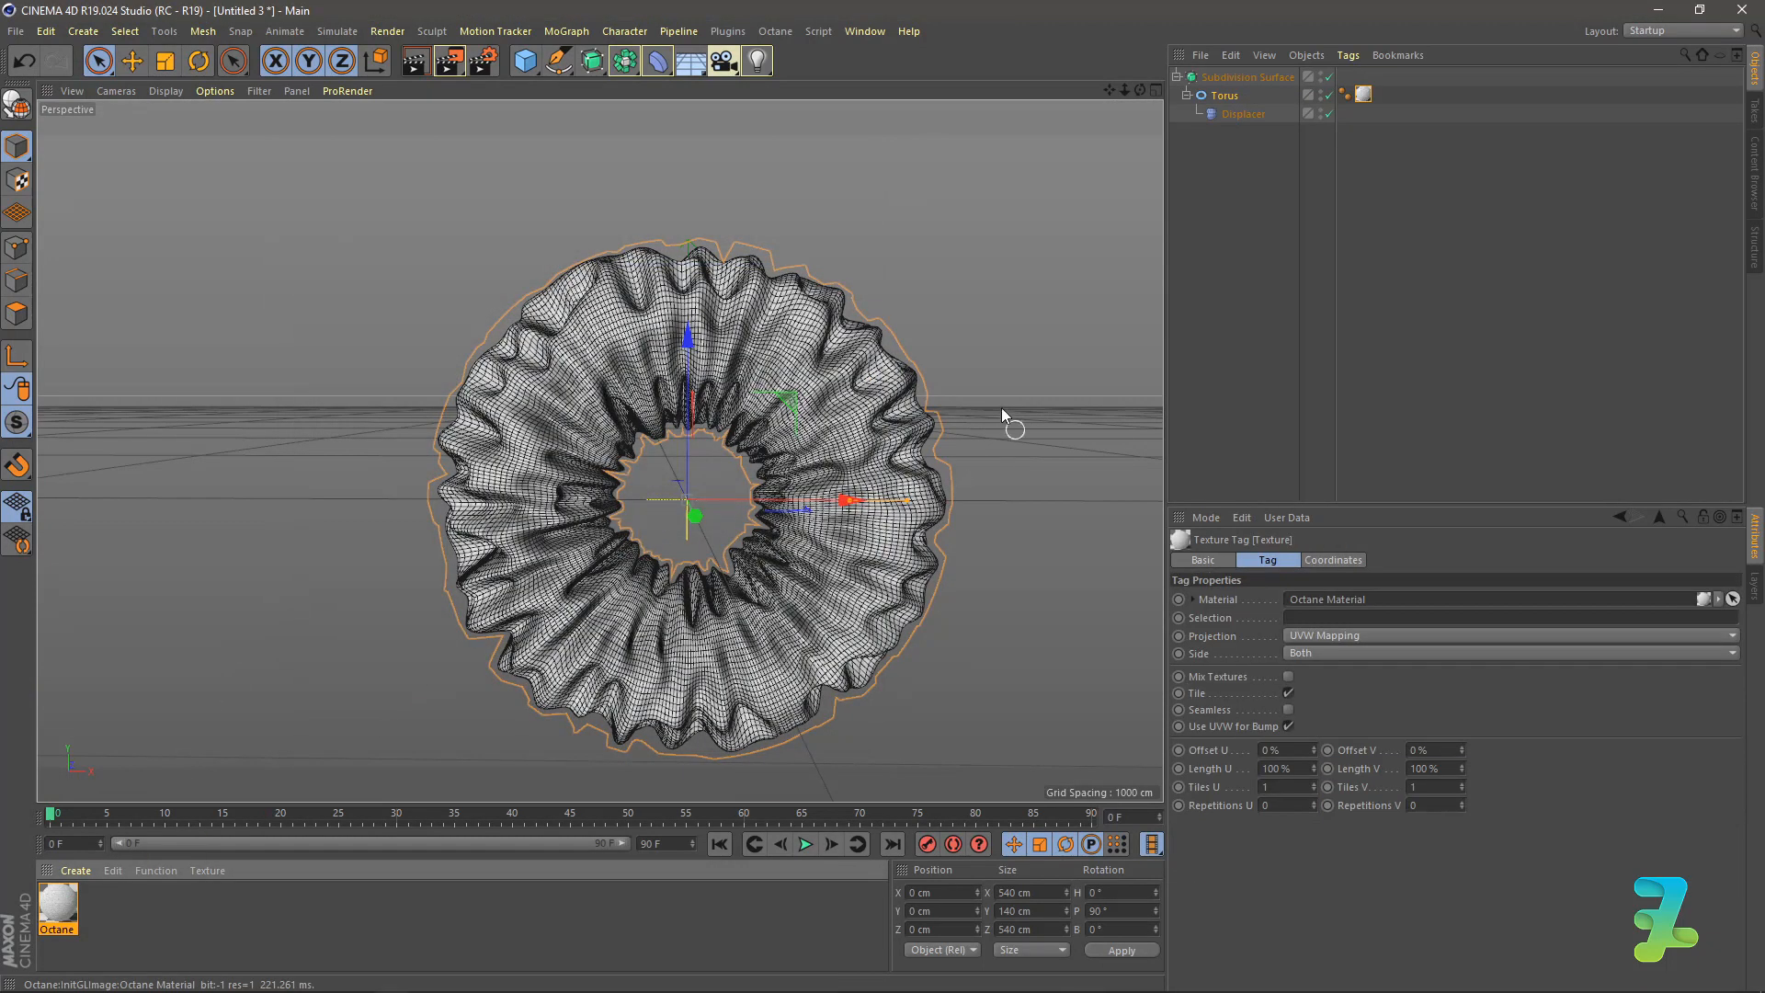
# Open the Octane Live Viewer, move its window up, and start a live render of the scene.
pyautogui.click(776, 31)
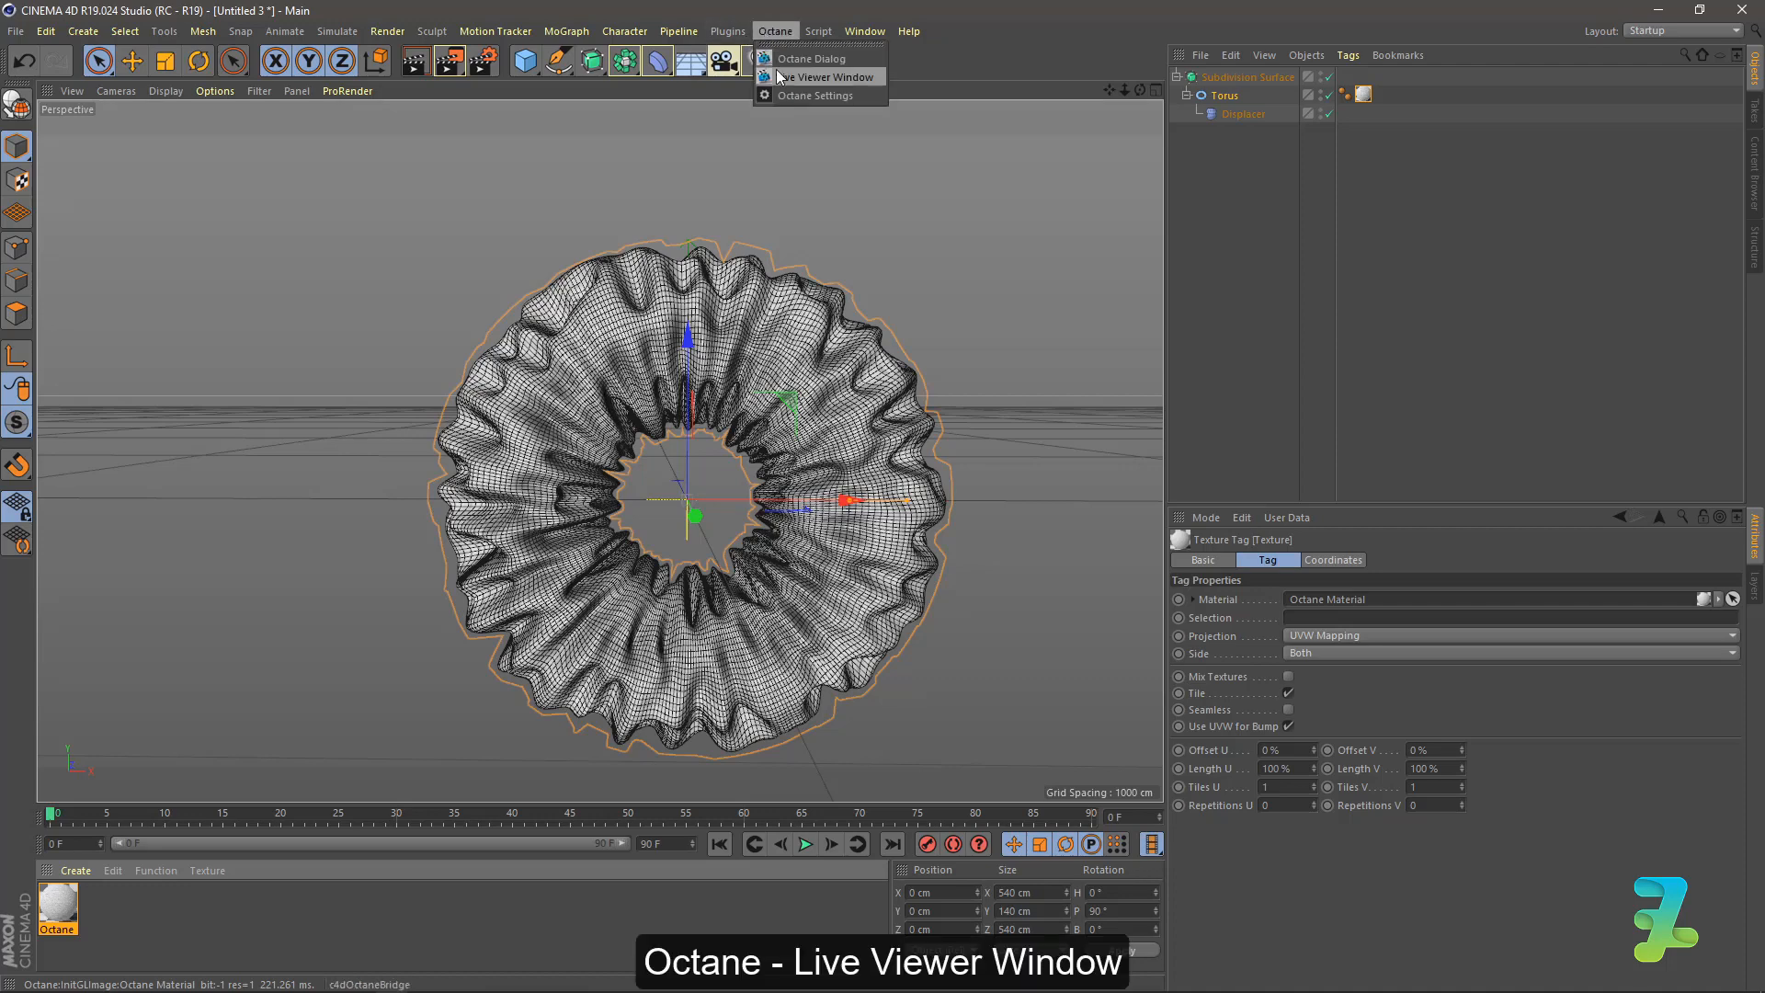
pyautogui.click(779, 77)
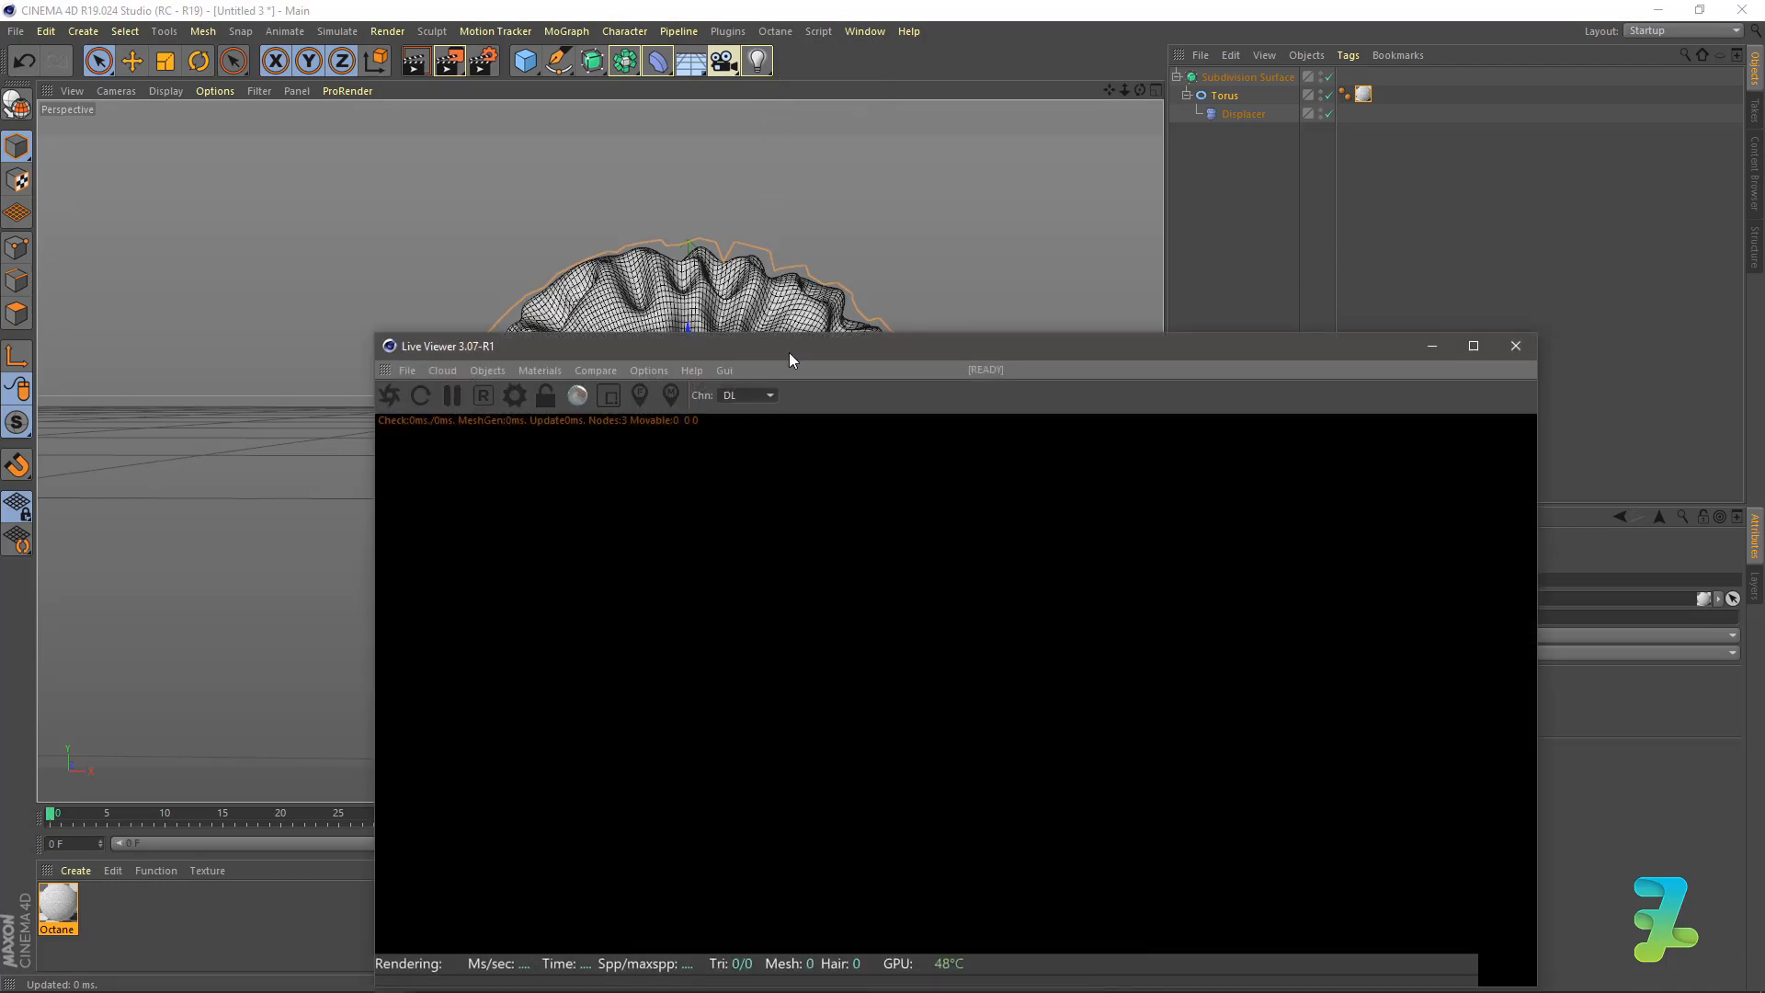
pyautogui.moveTo(789, 349); pyautogui.dragTo(848, 112)
pyautogui.click(450, 158)
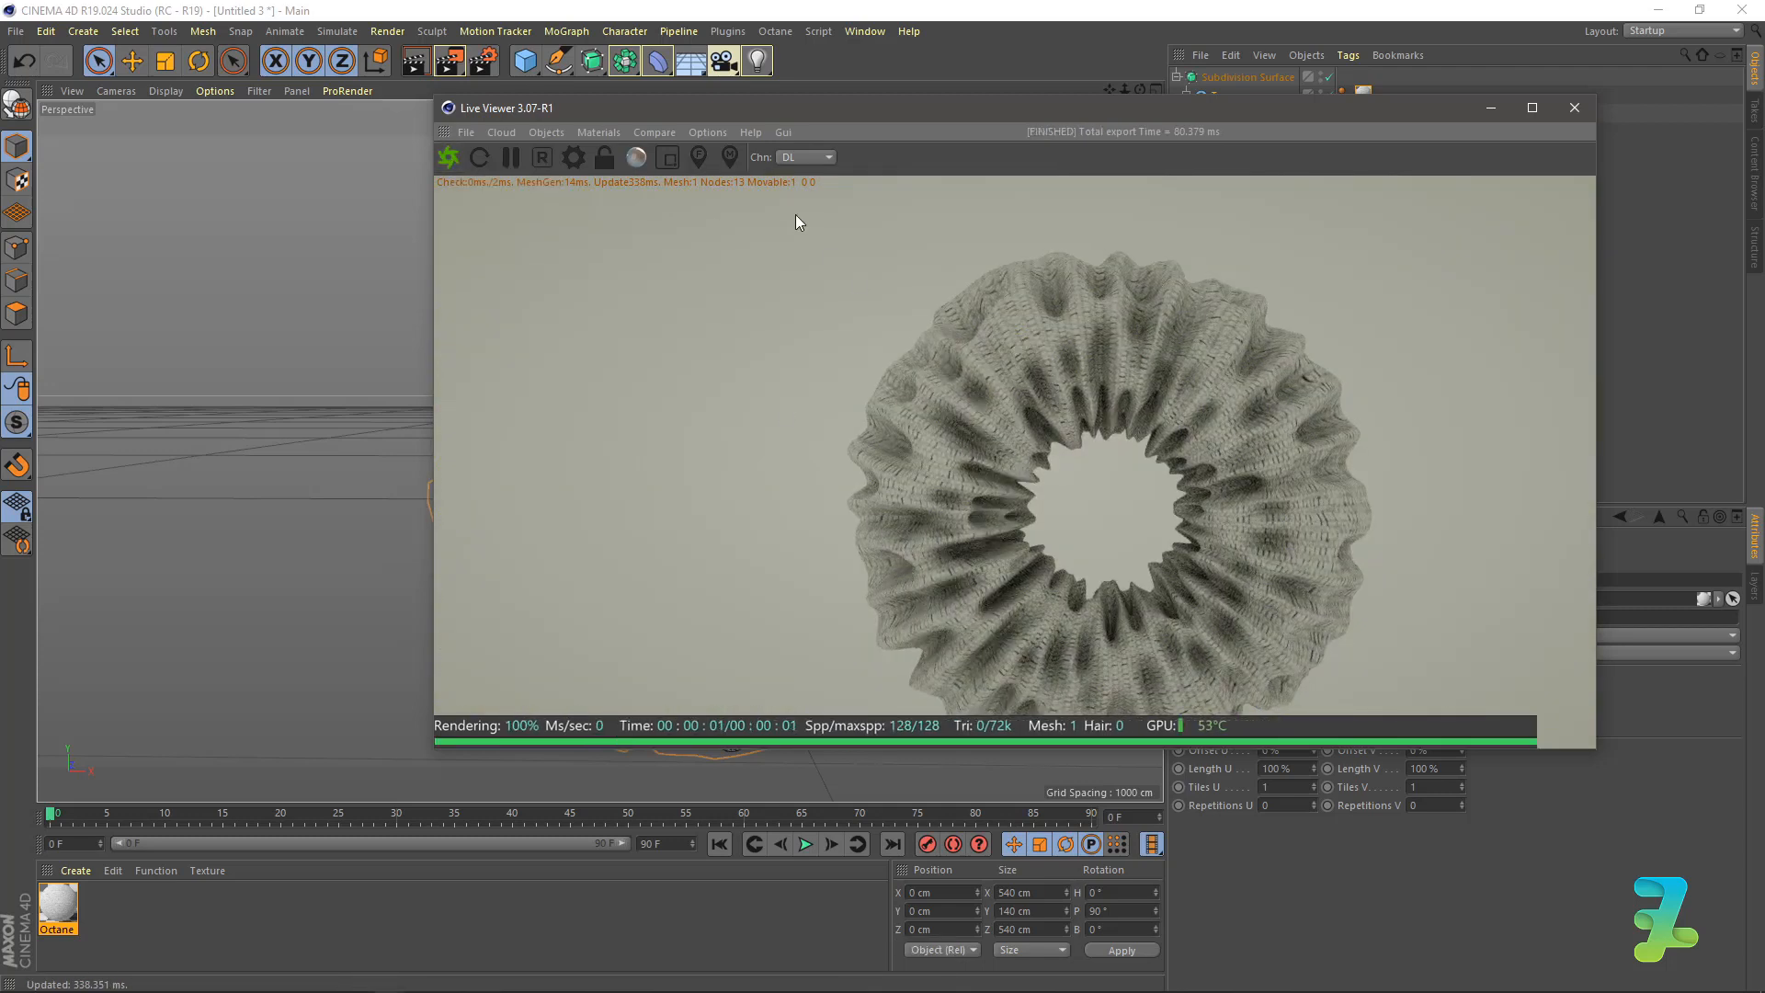
# Enable the alpha channel in the Octane kernel settings and close the settings.
pyautogui.click(776, 31)
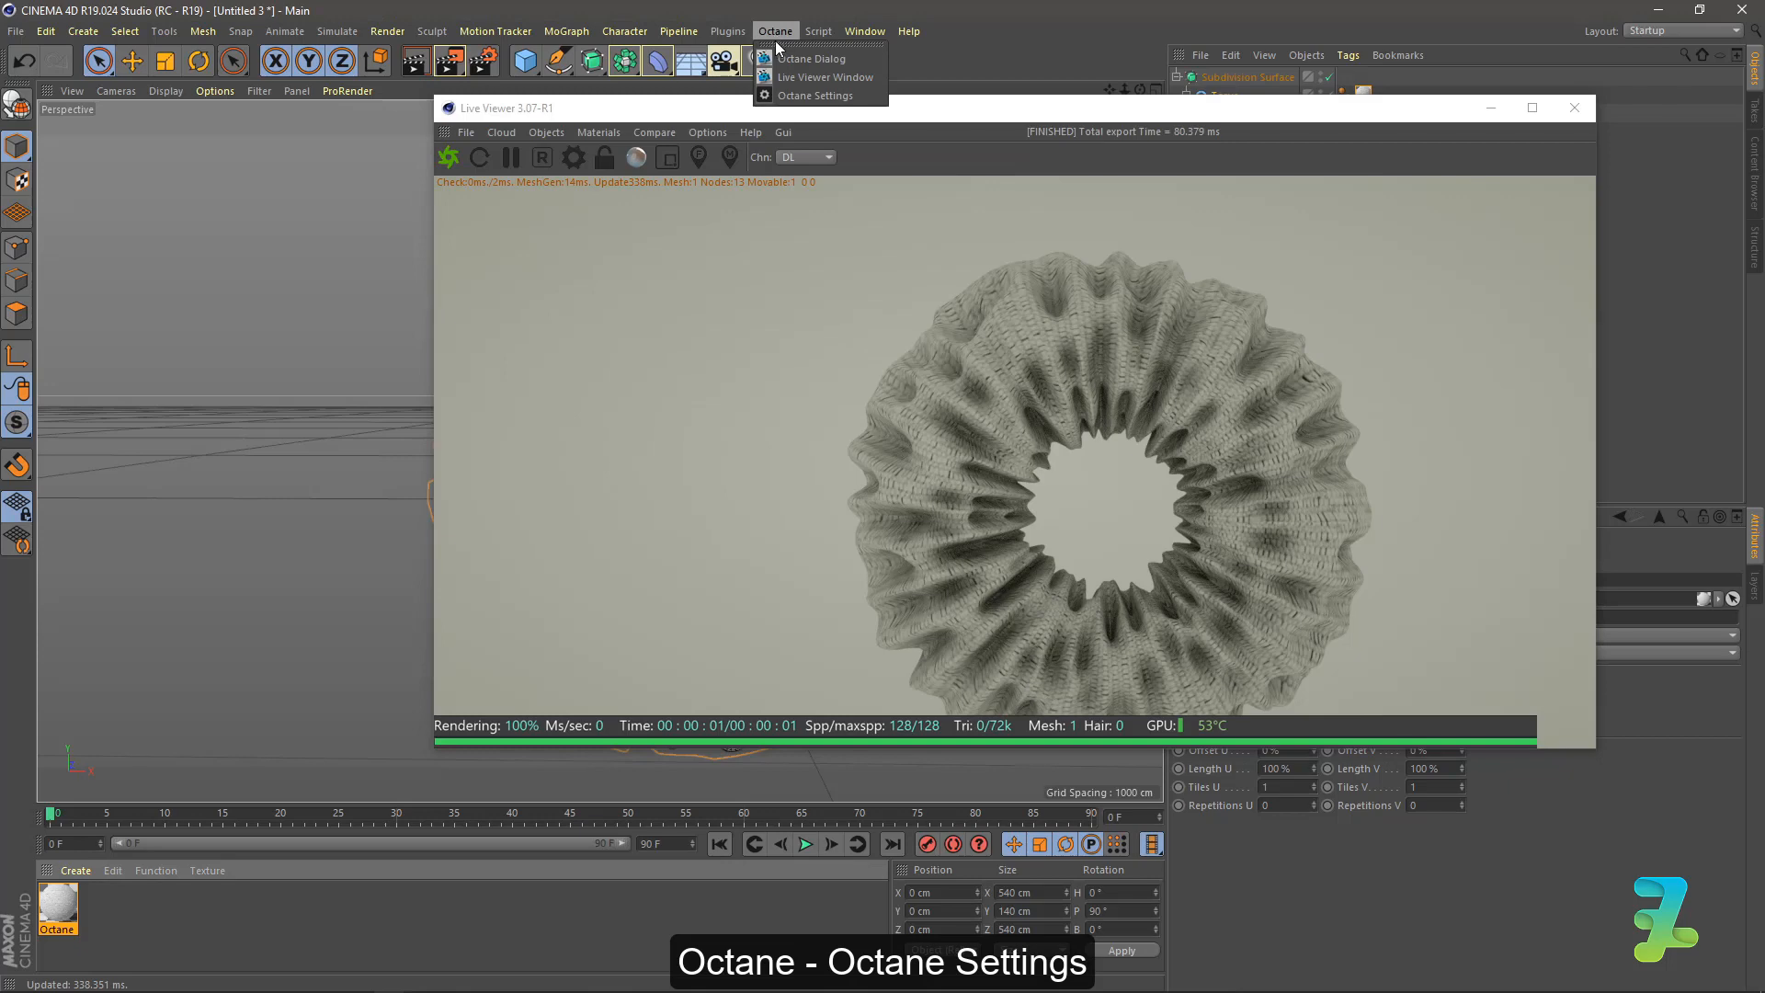
pyautogui.click(791, 79)
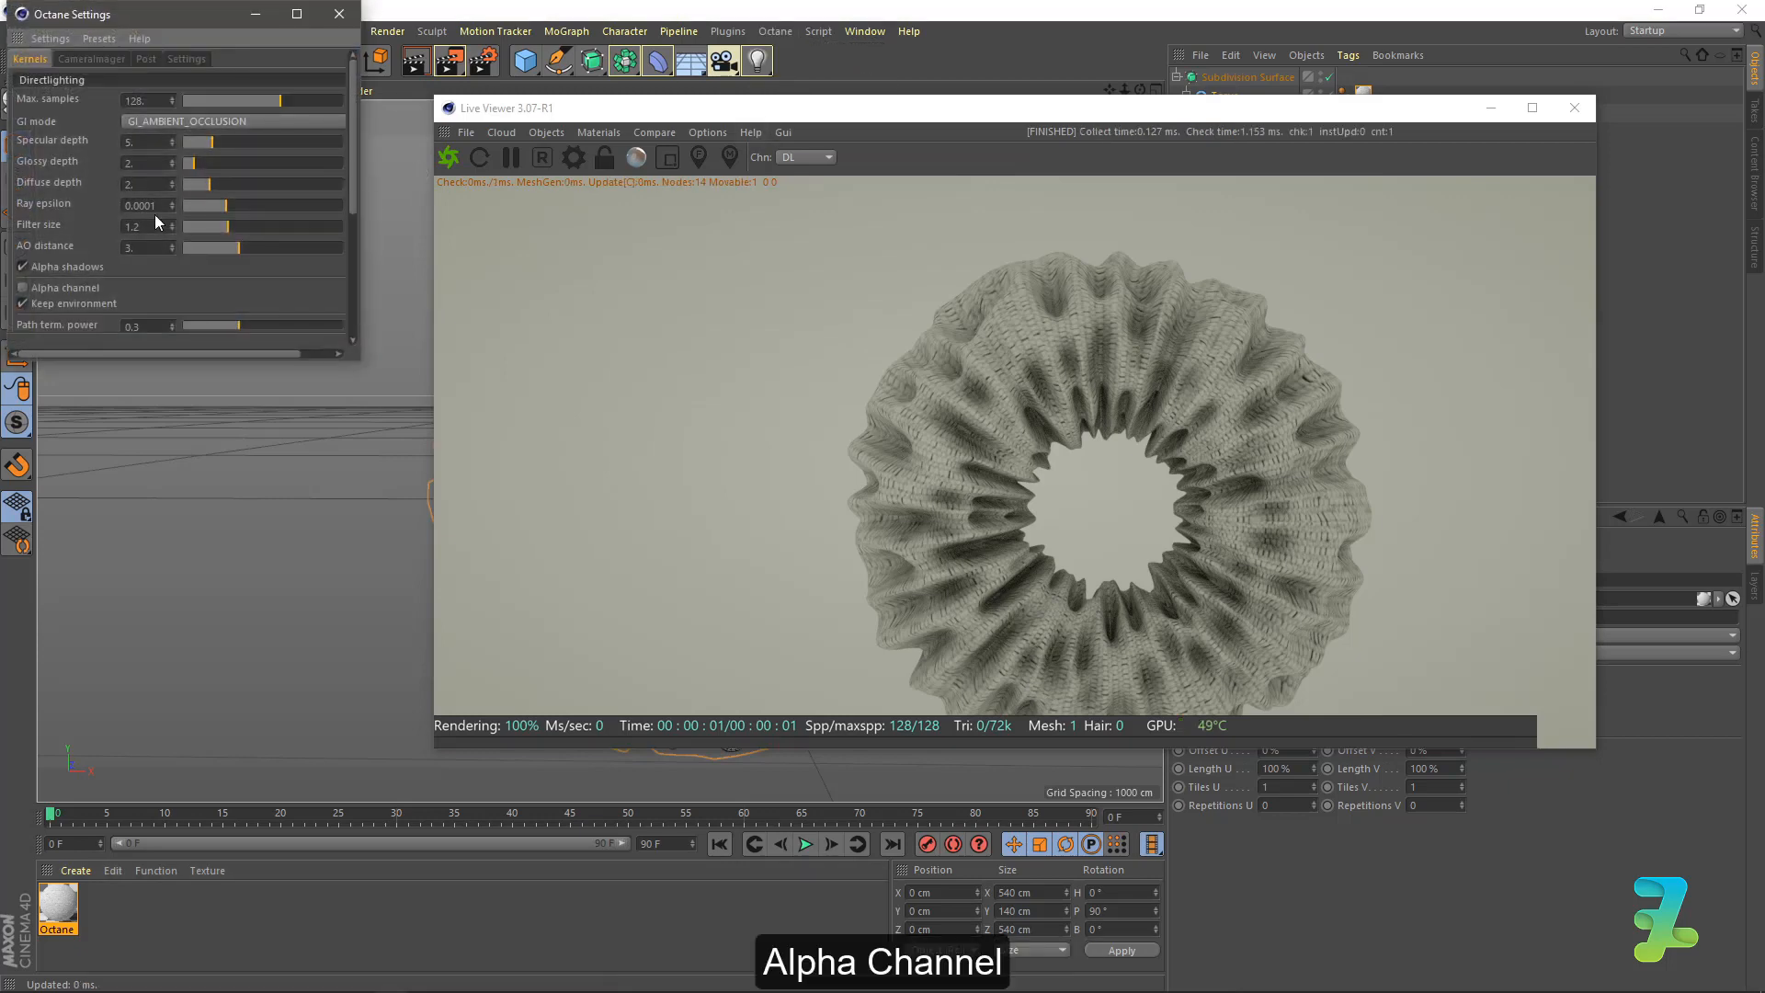
pyautogui.click(23, 288)
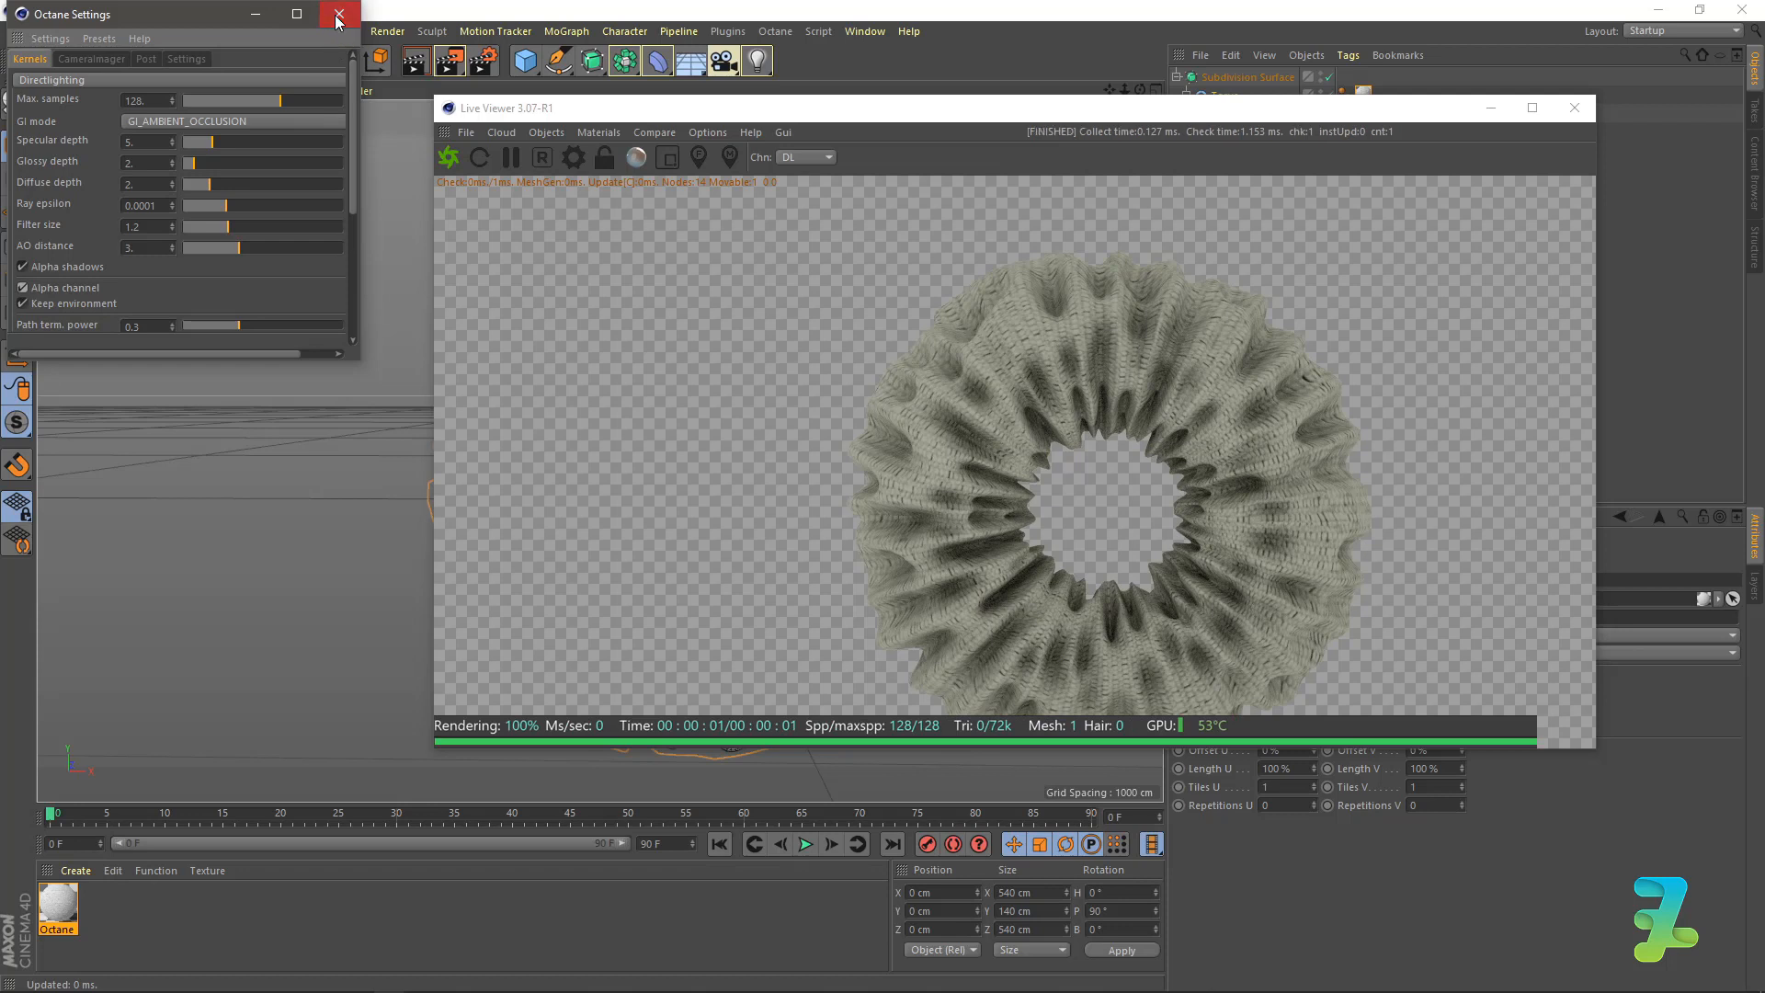
pyautogui.click(338, 14)
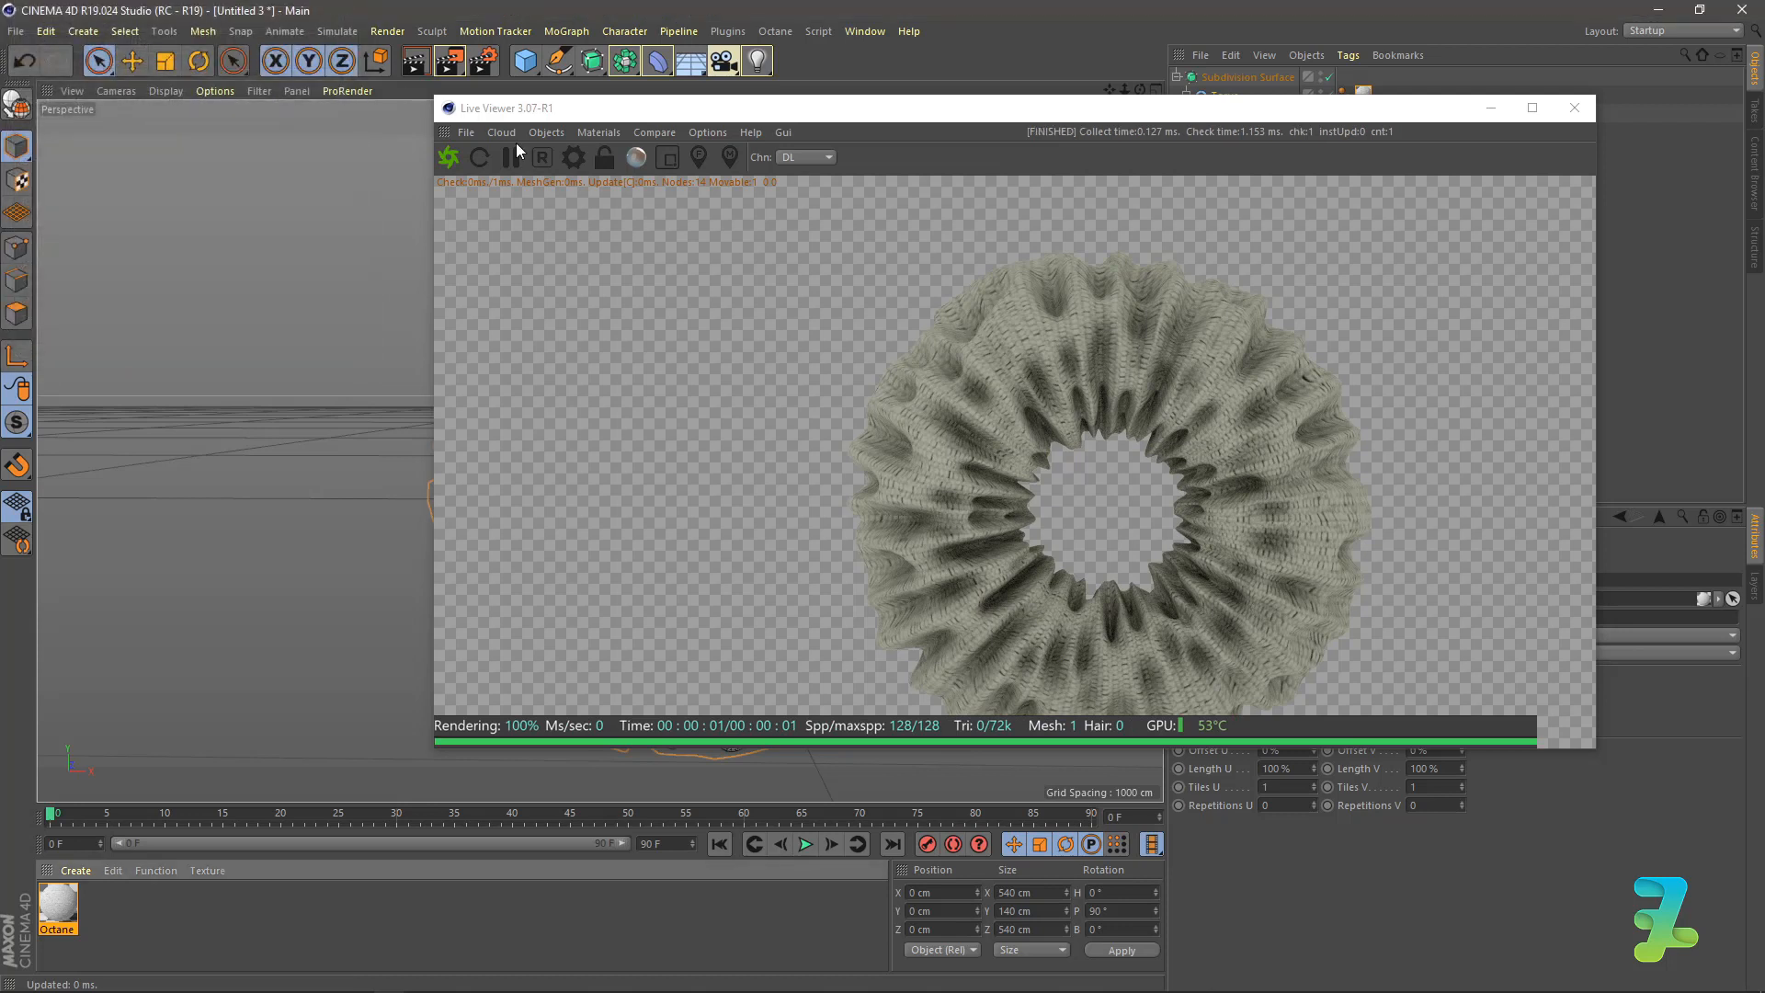
# Open the render settings and set the renderer to Octane Renderer.
pyautogui.click(387, 31)
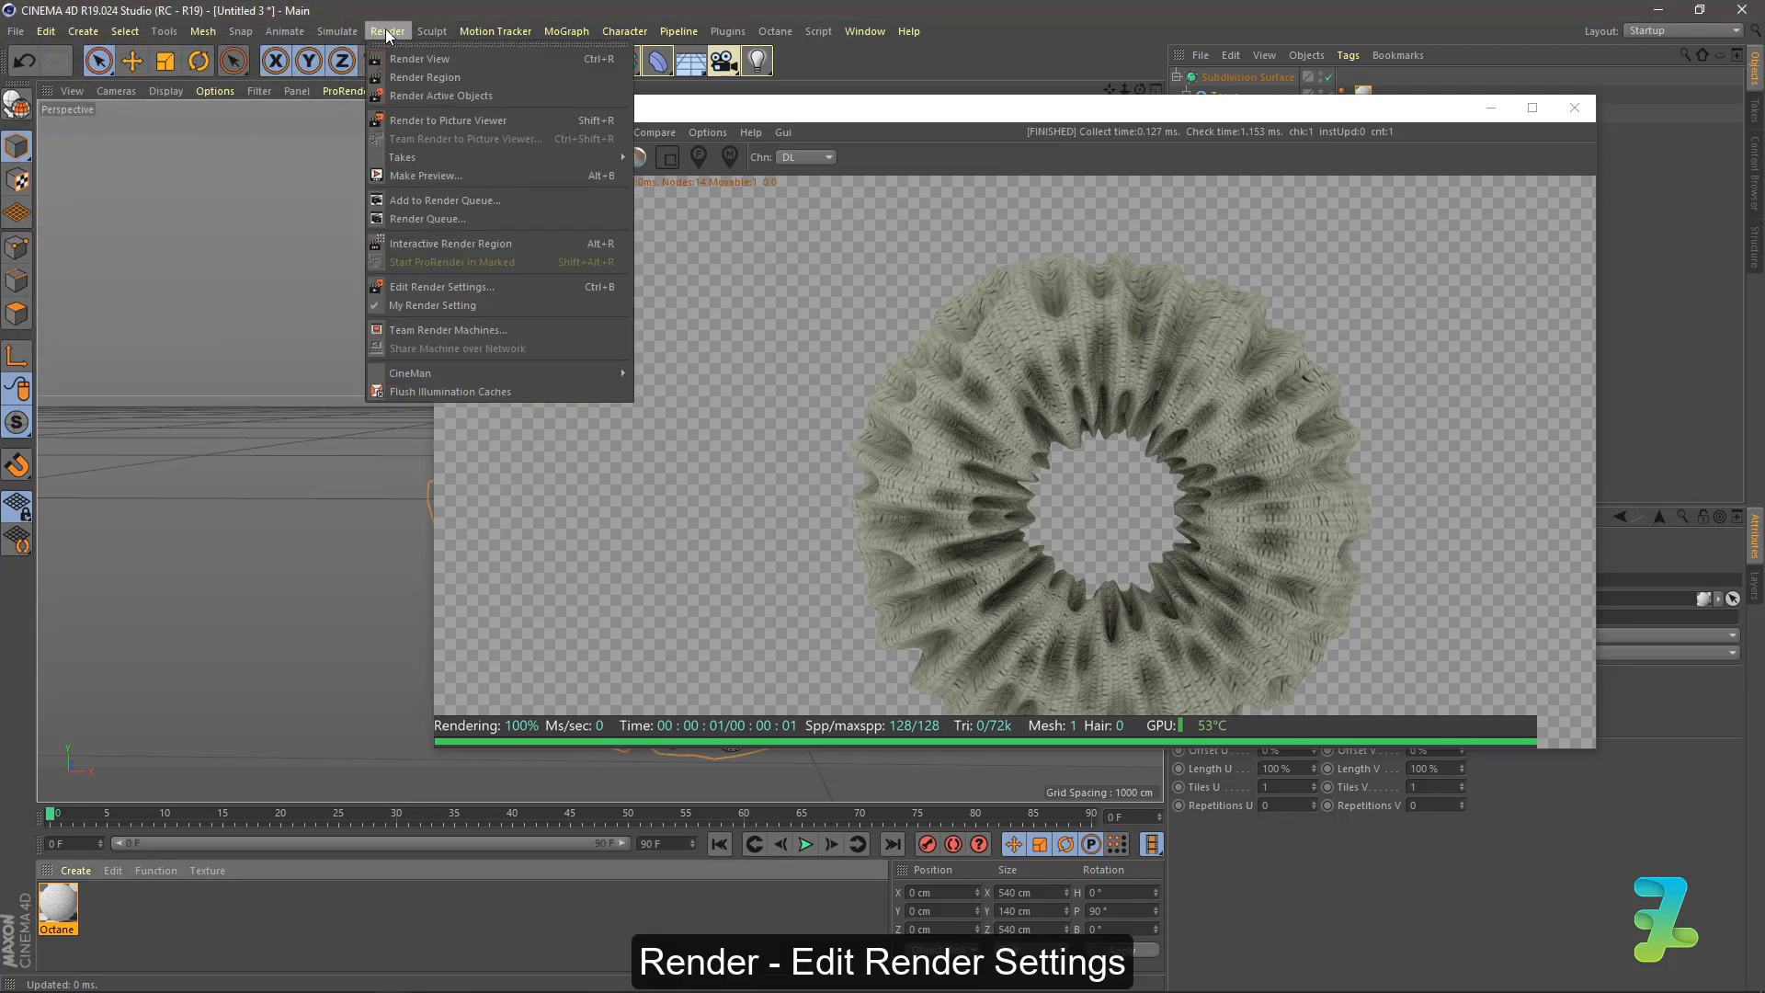
pyautogui.click(447, 285)
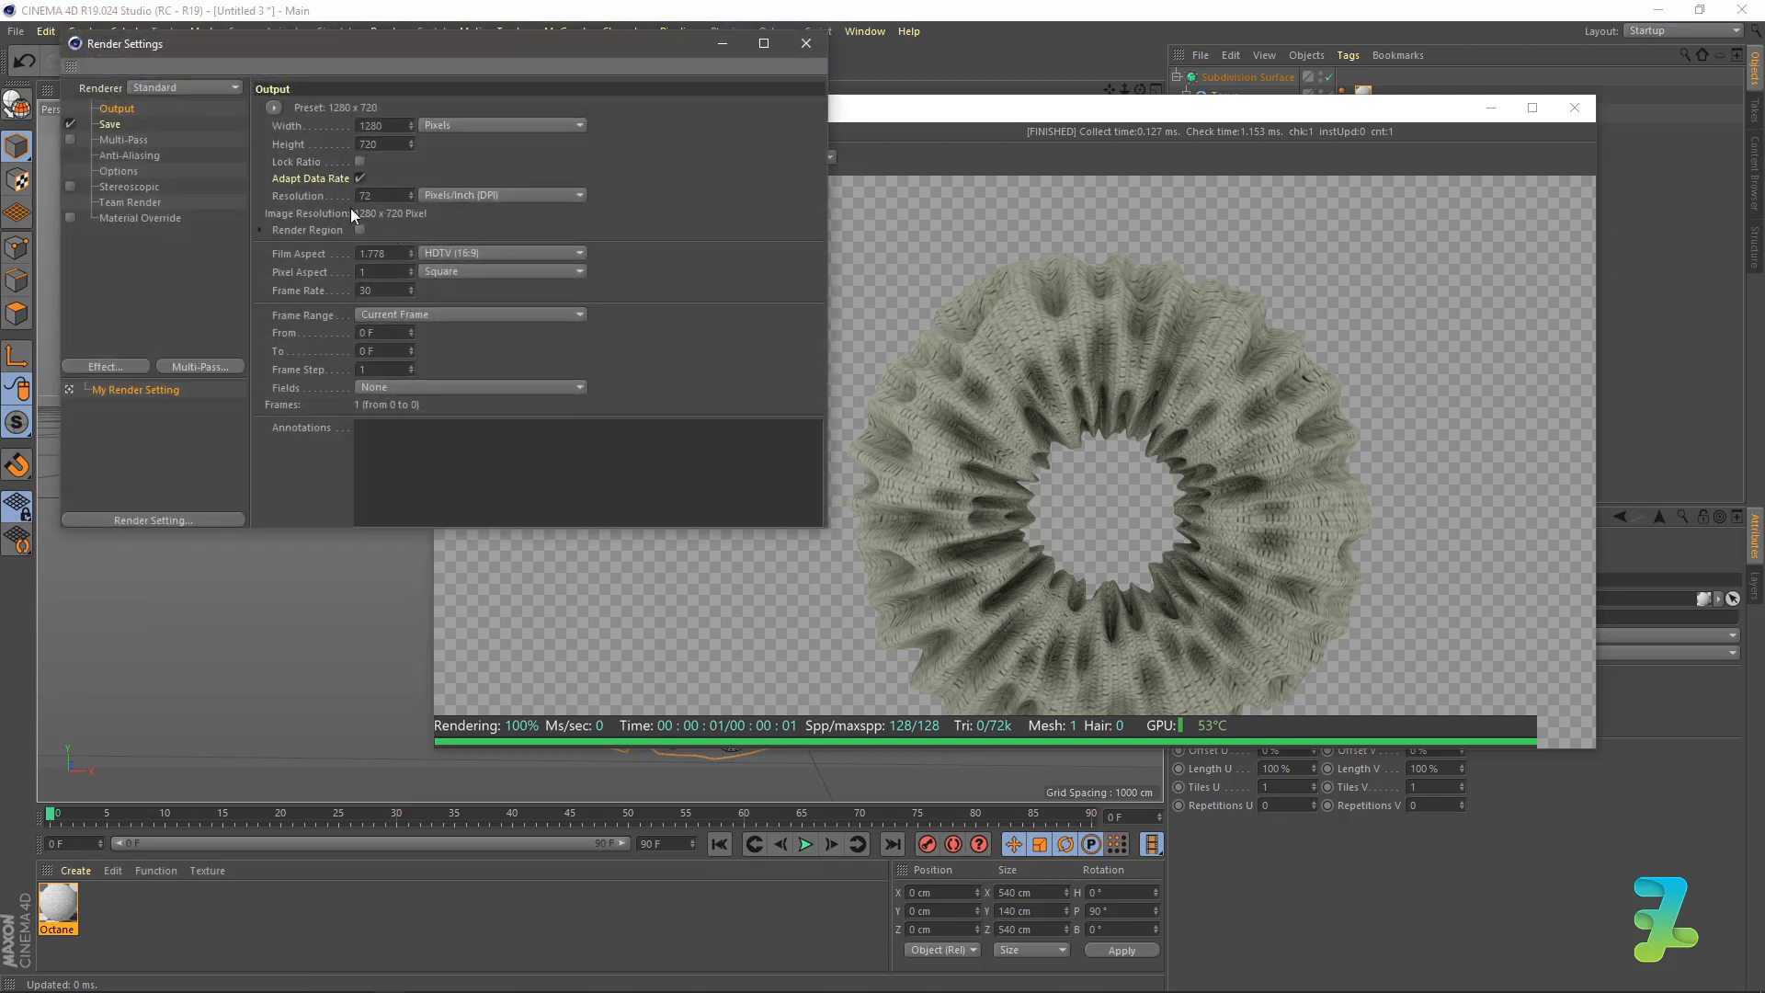
pyautogui.click(195, 87)
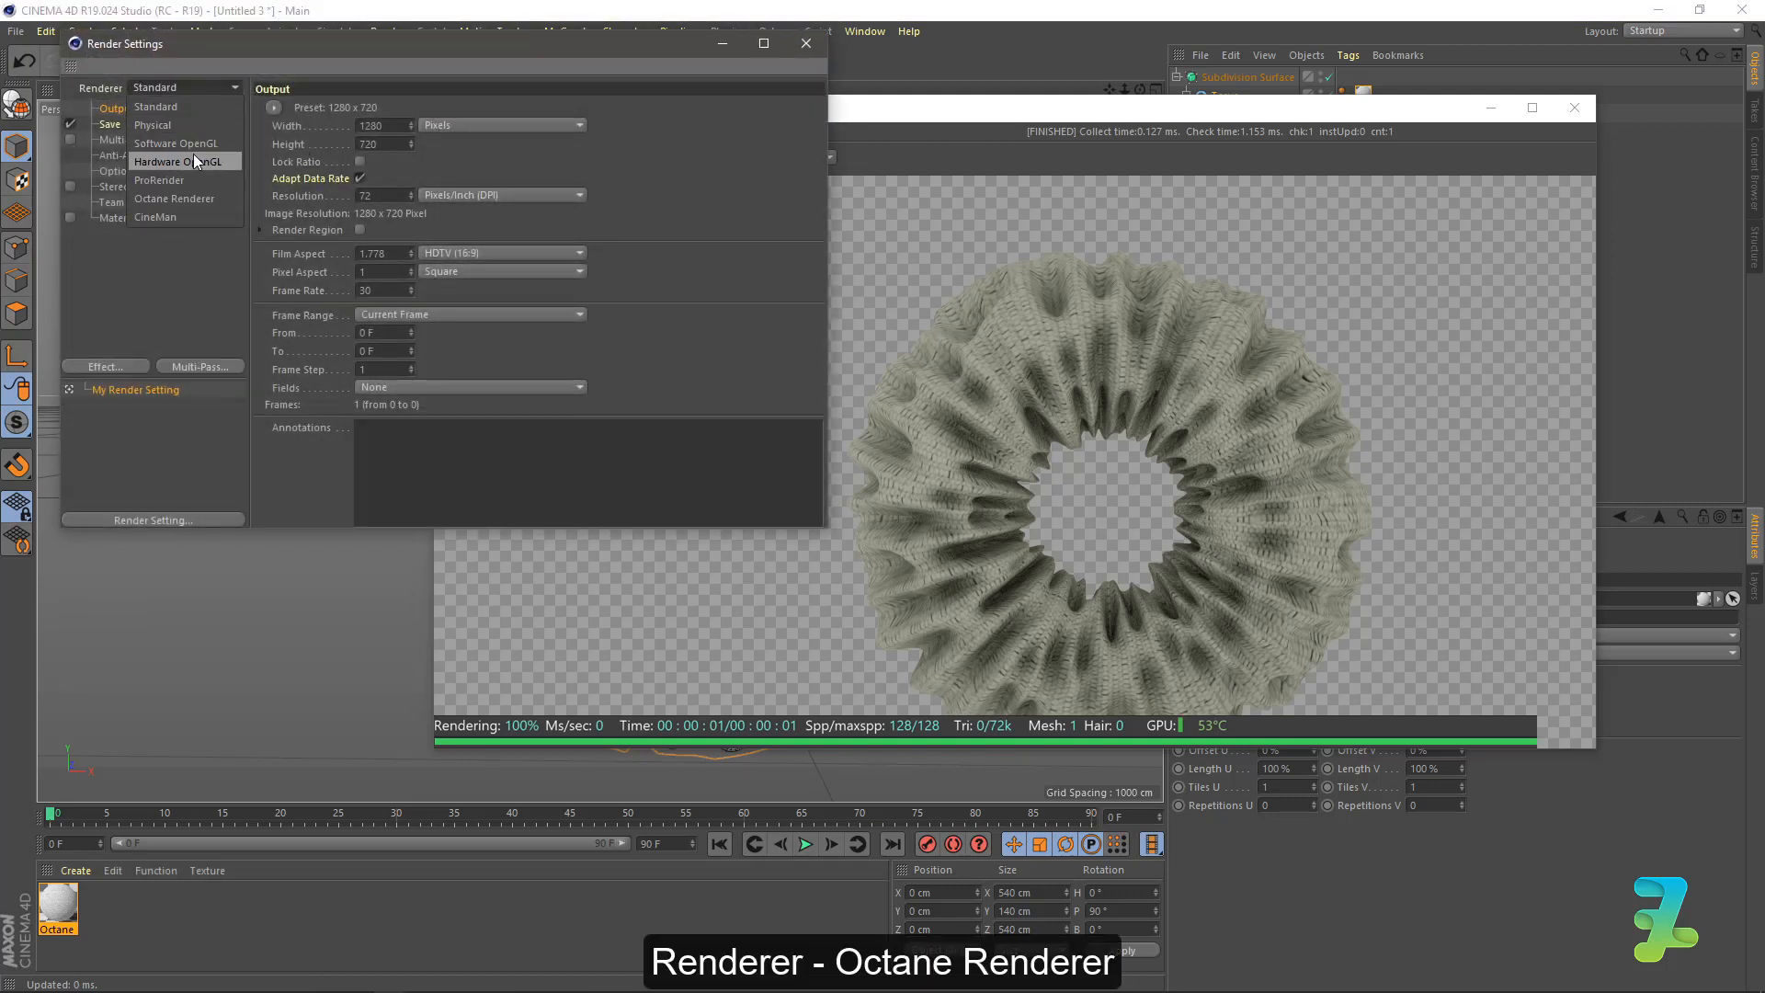
pyautogui.click(197, 196)
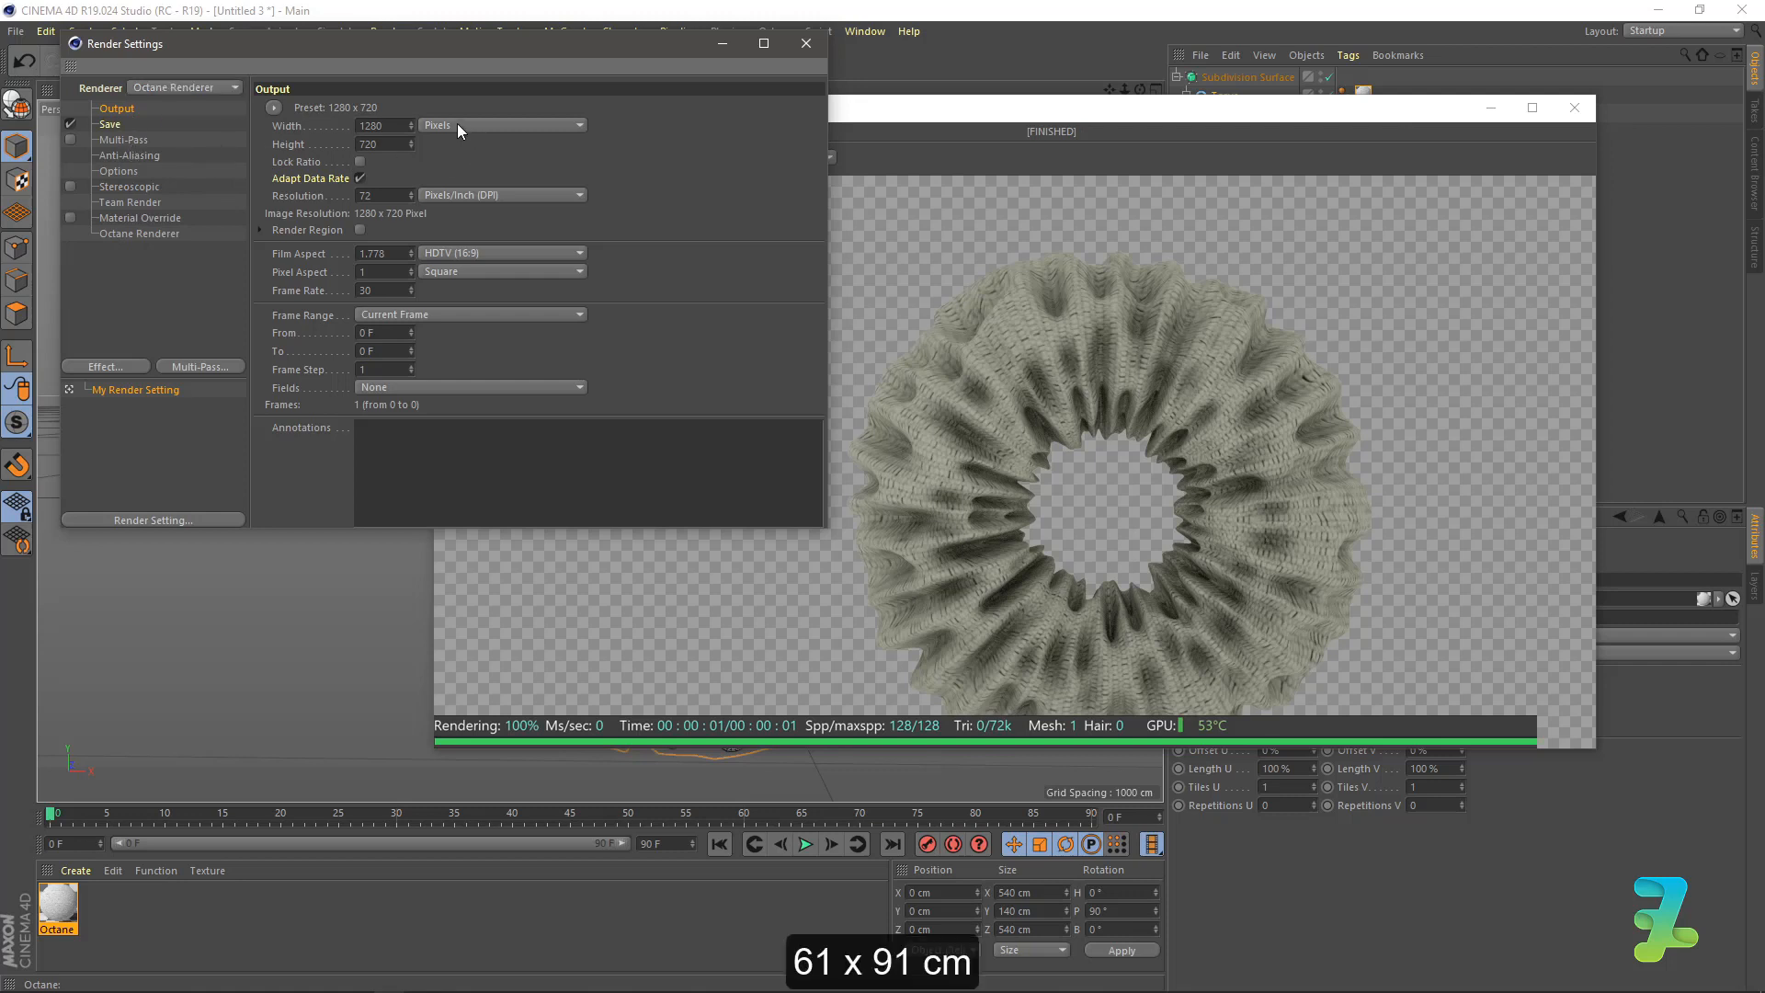
# Set the render output size to 61 x 91 cm and turn on the ratio lock.
pyautogui.click(427, 123)
pyautogui.click(432, 162)
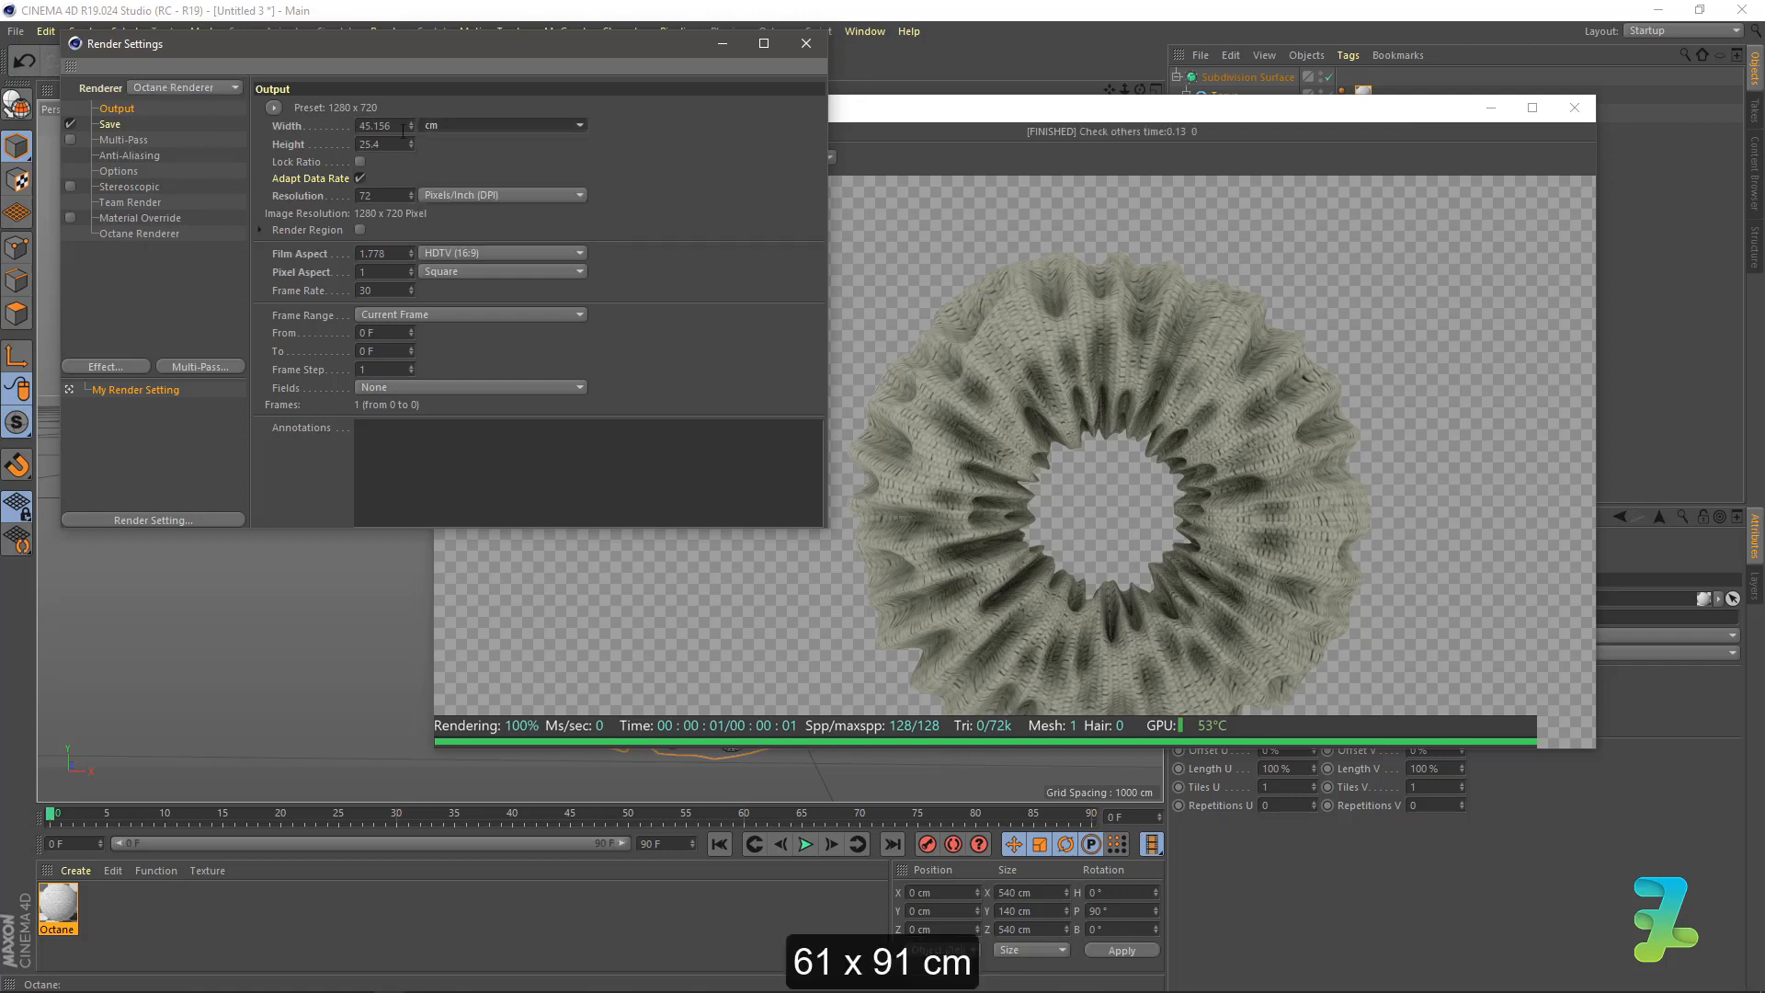
pyautogui.click(391, 127)
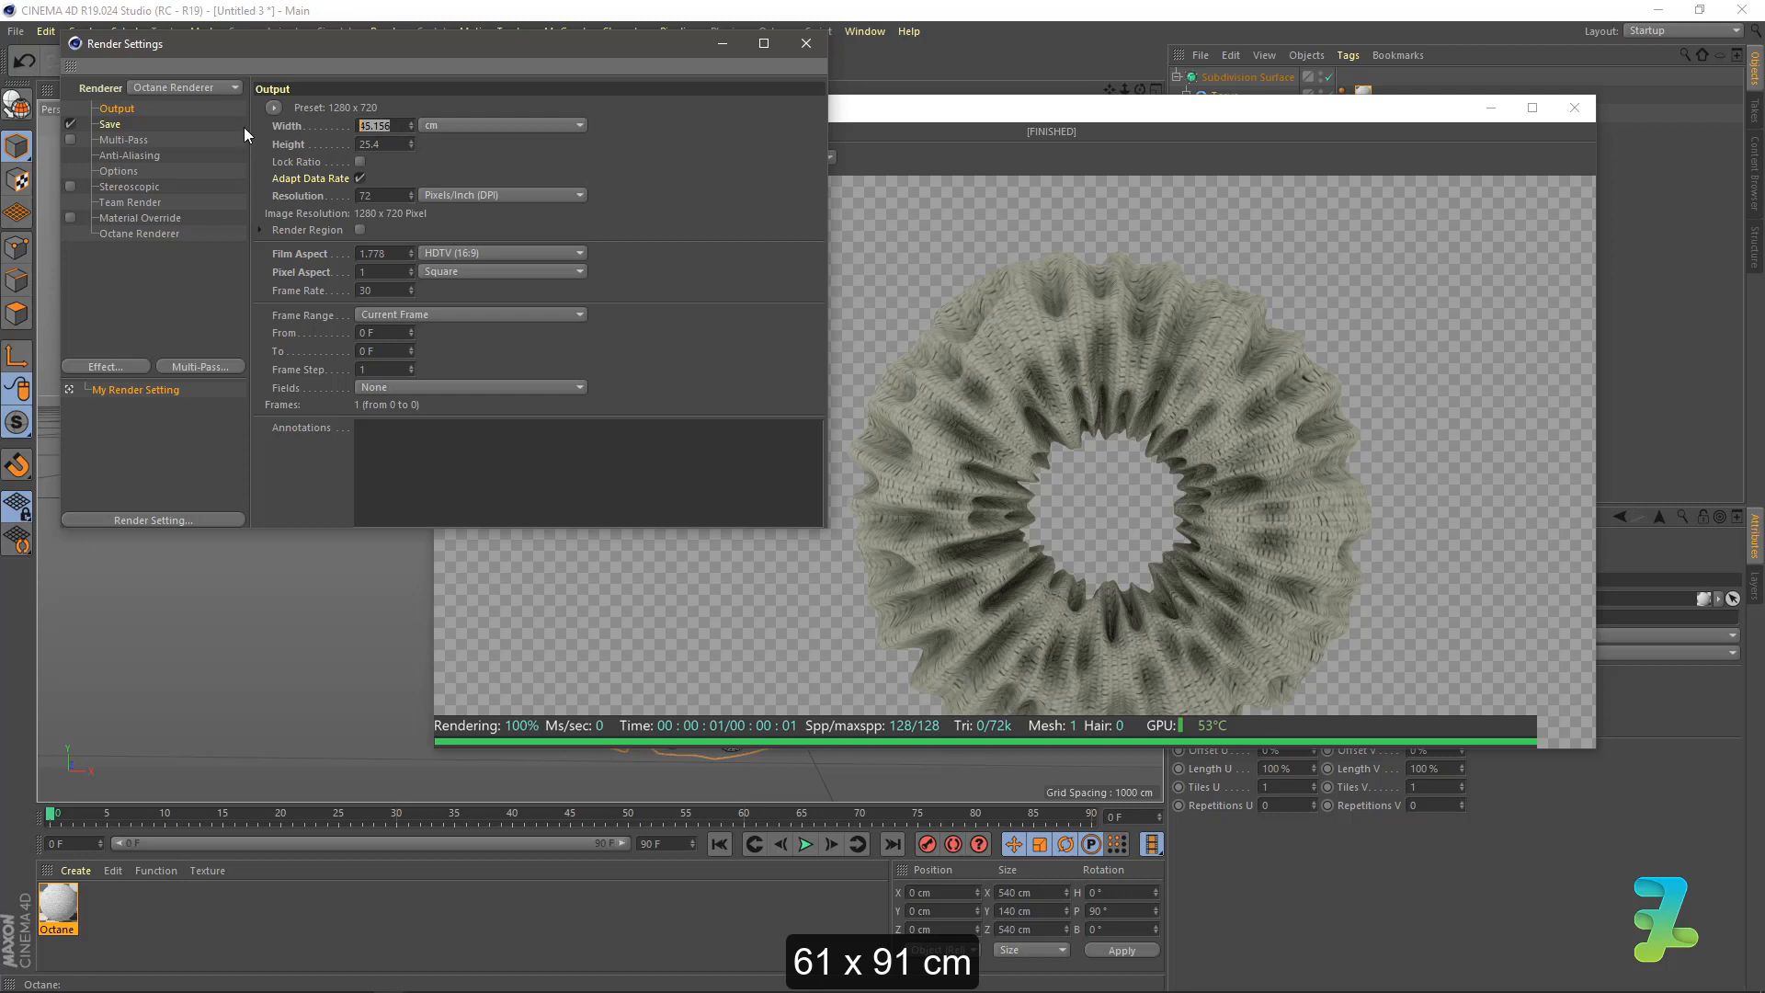
pyautogui.write('61')
pyautogui.press('Tab')
pyautogui.write('91')
pyautogui.click(359, 162)
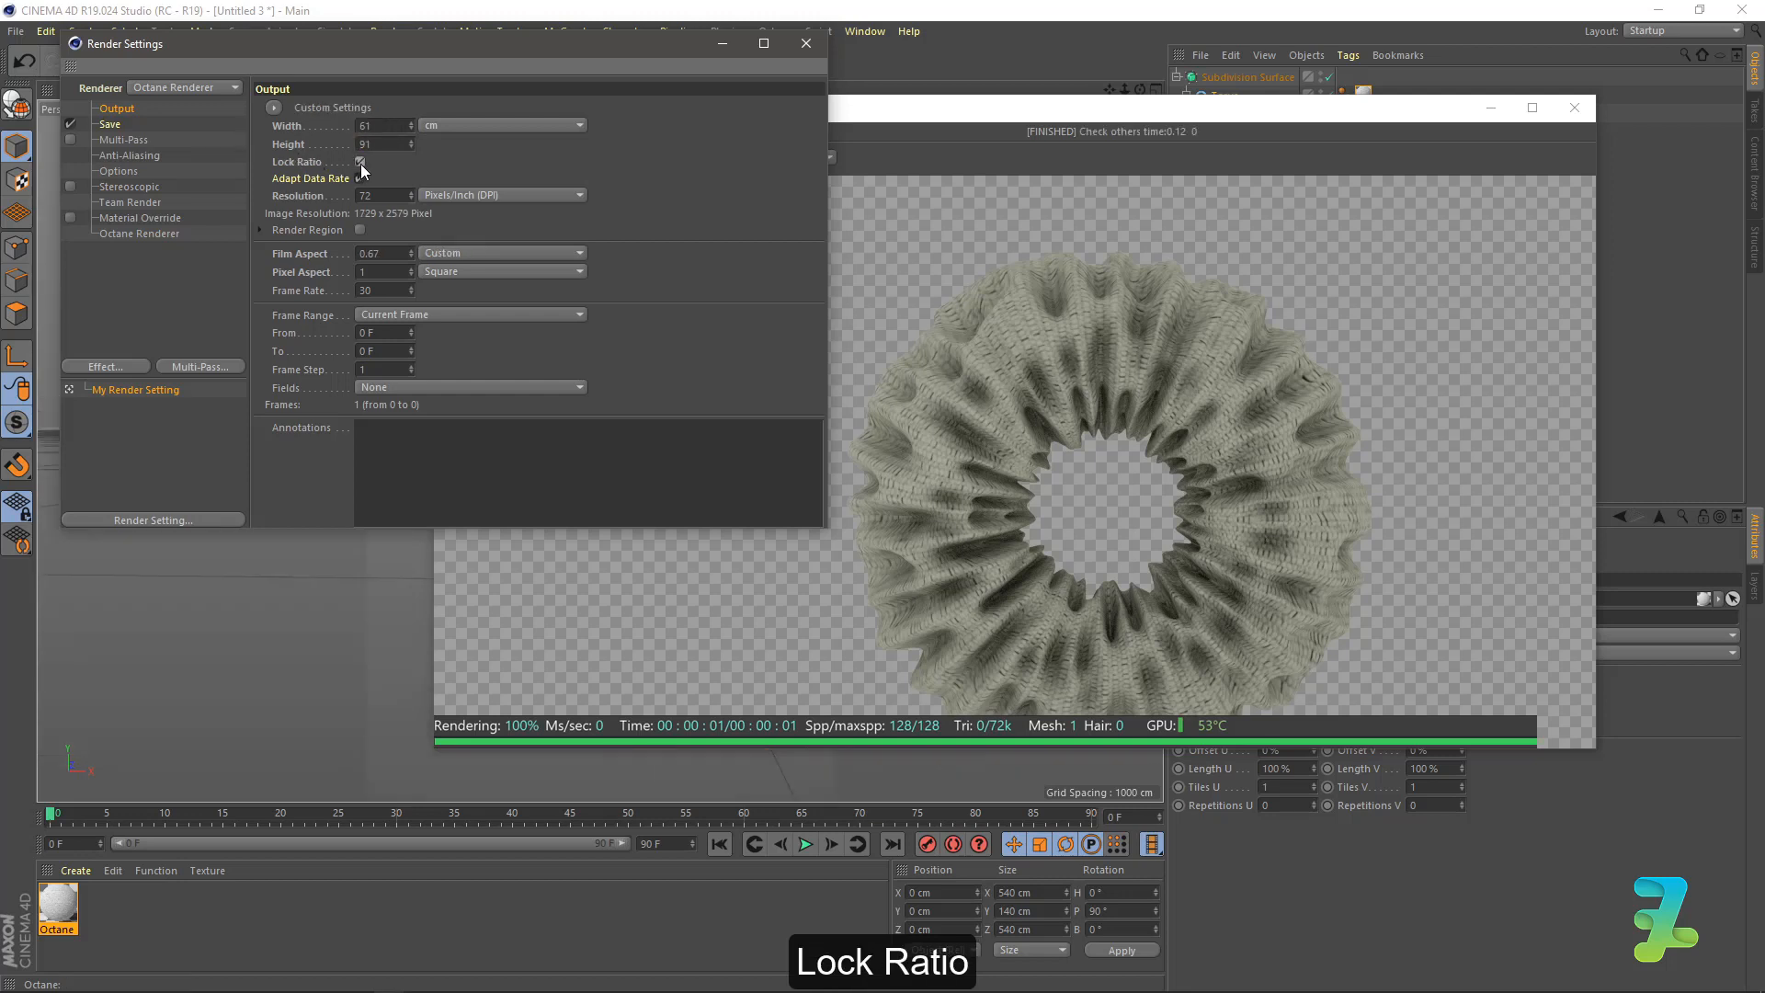
# Set the Octane Renderer's render passes format to PNG and close the render settings.
pyautogui.click(129, 141)
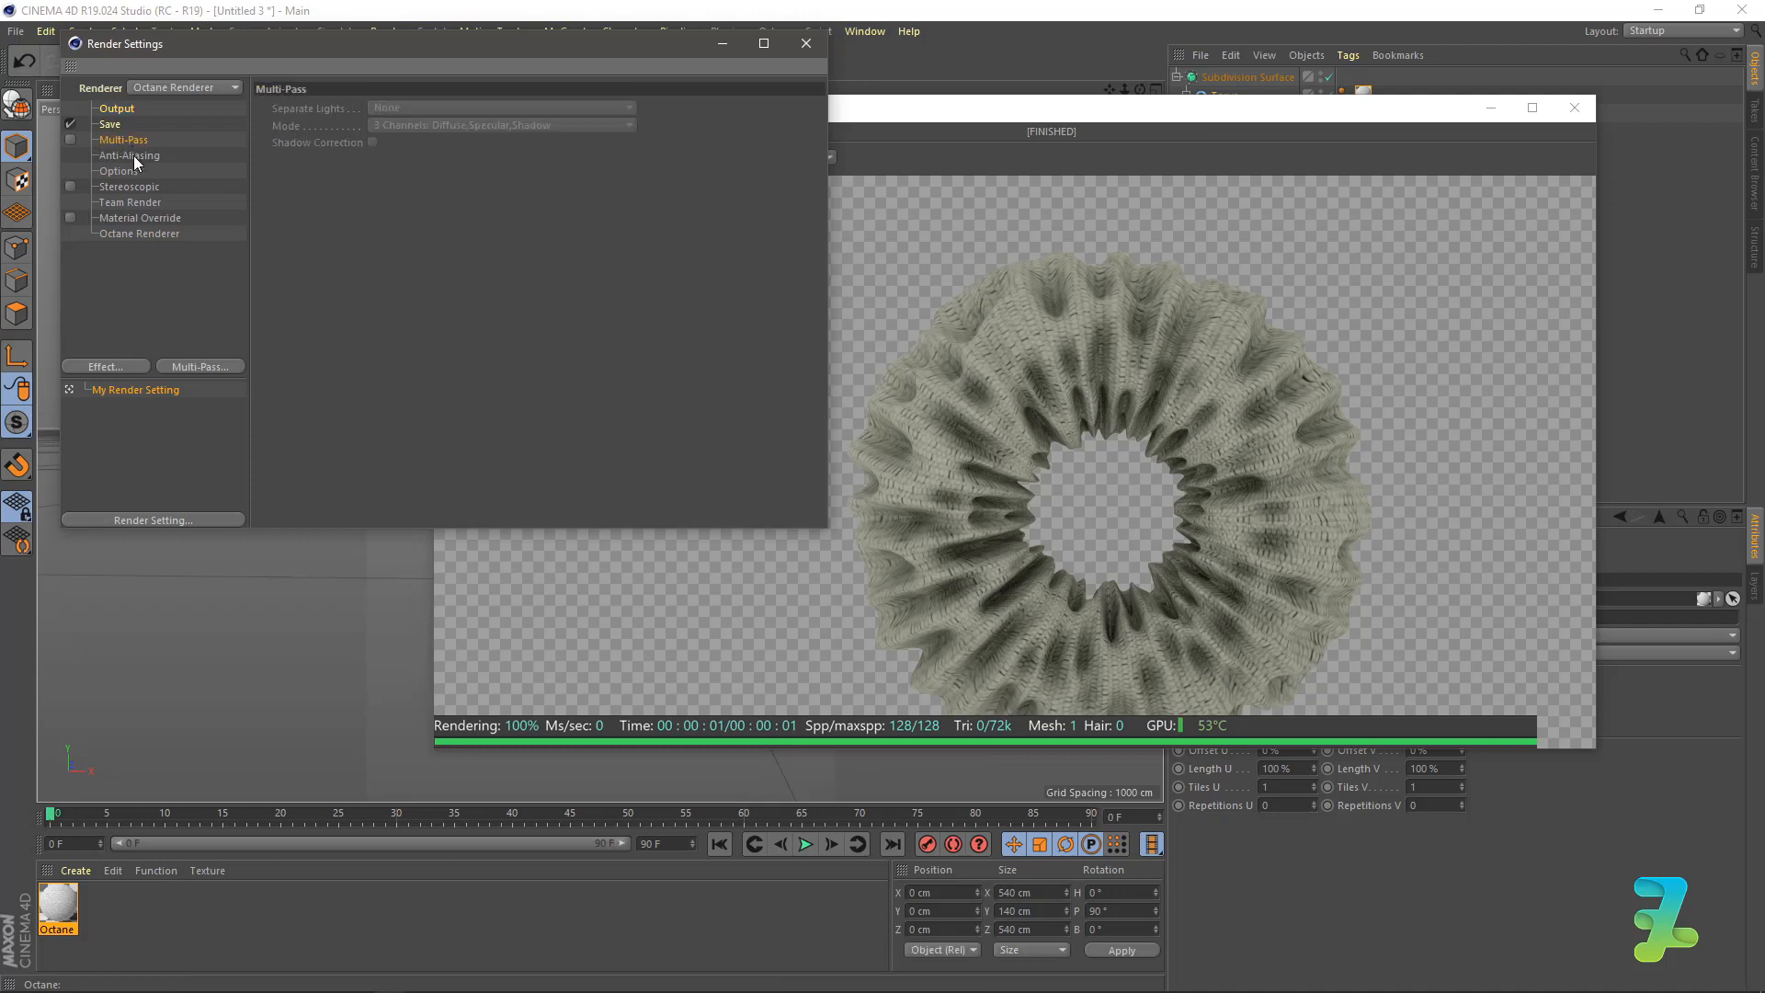
pyautogui.click(134, 157)
pyautogui.click(136, 171)
pyautogui.click(140, 189)
pyautogui.click(140, 202)
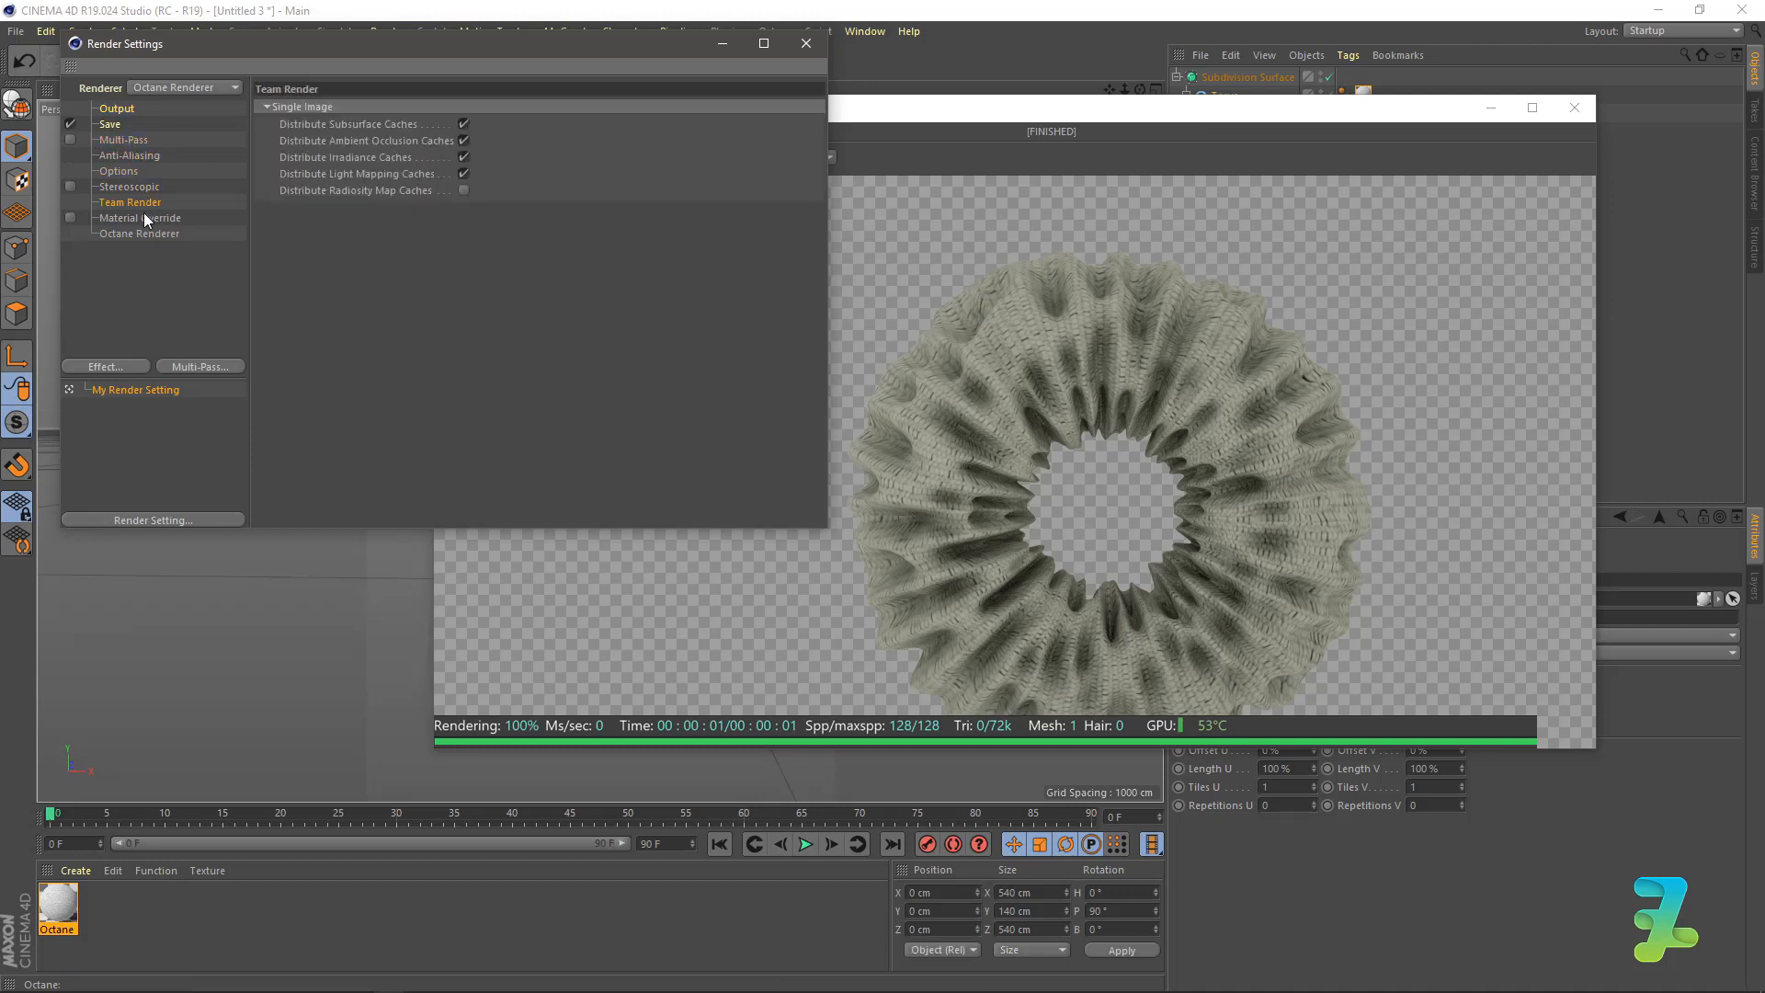
pyautogui.click(144, 217)
pyautogui.click(148, 234)
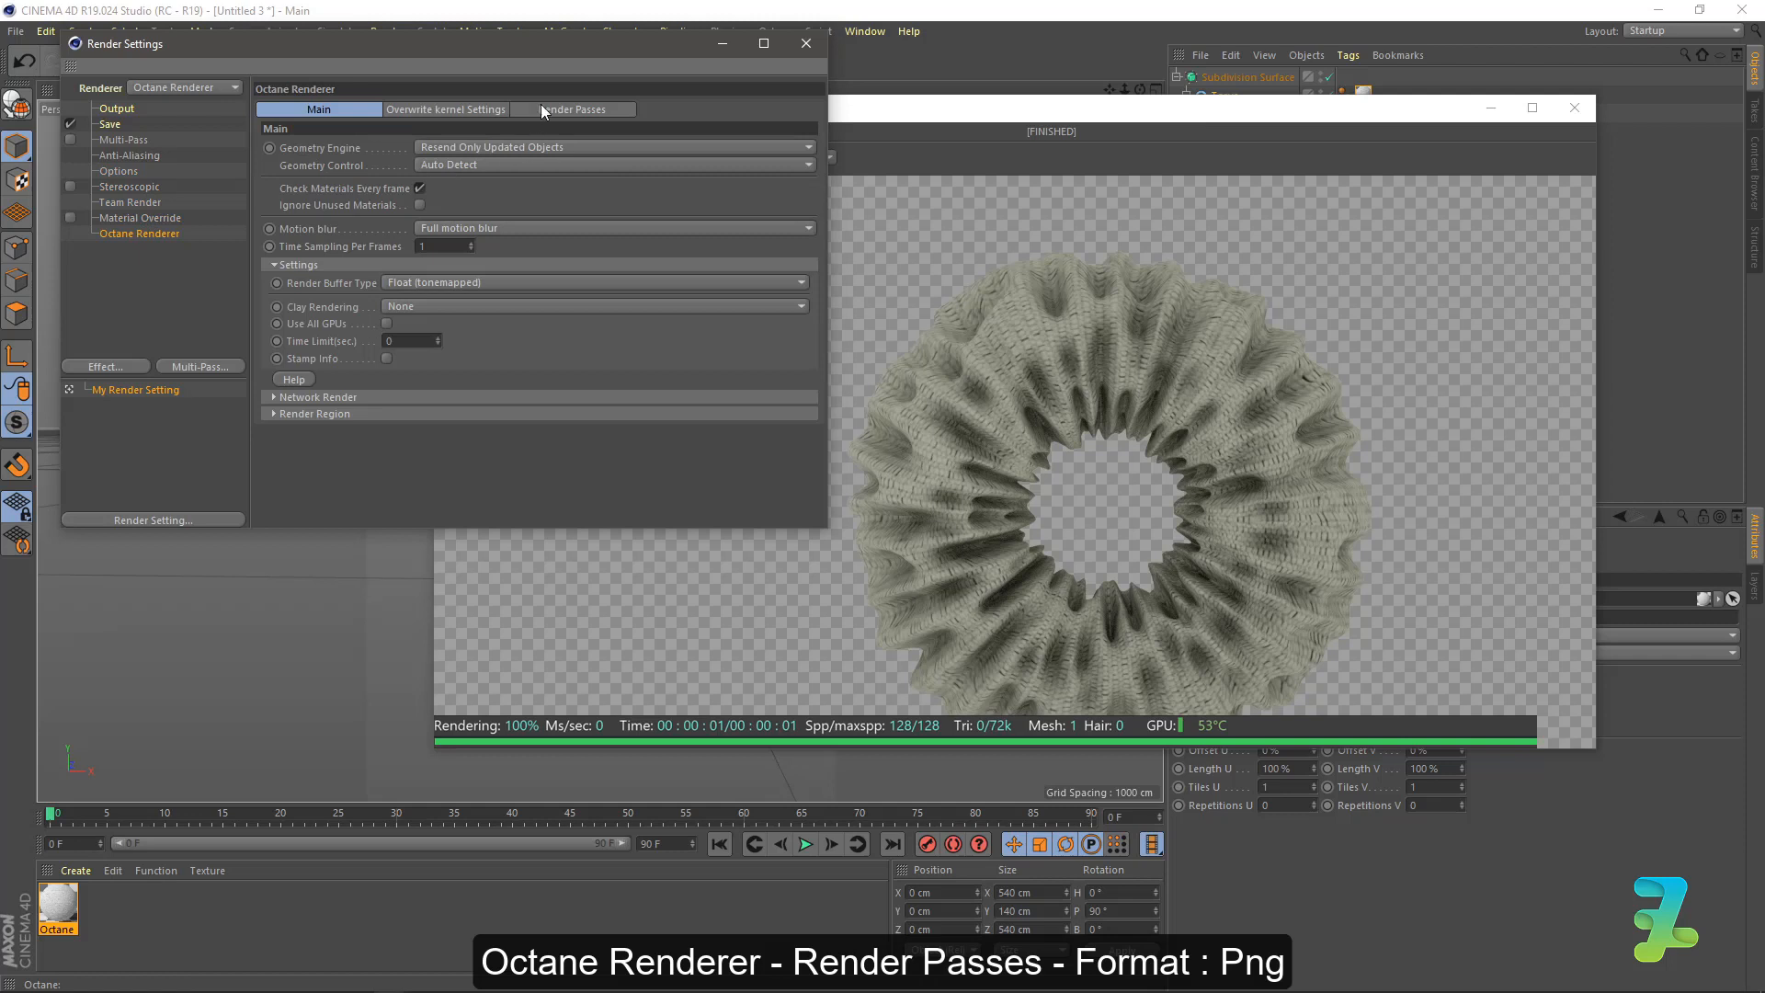
pyautogui.click(543, 110)
pyautogui.click(473, 200)
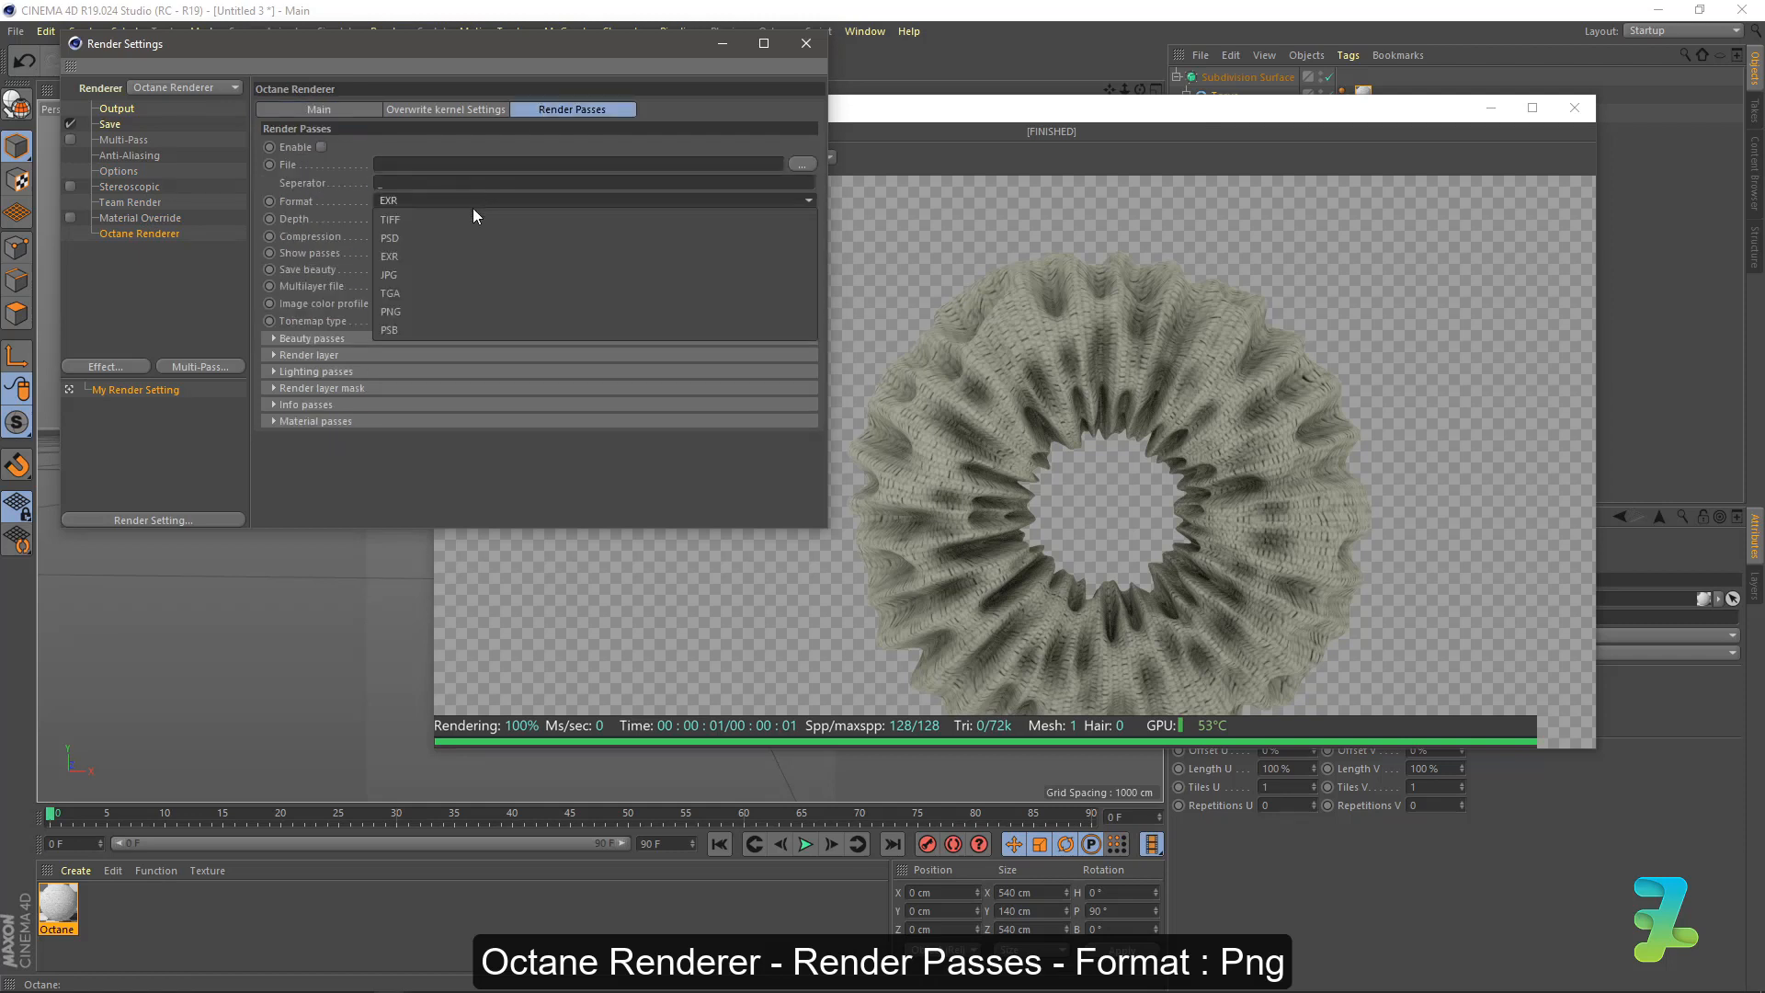
pyautogui.click(460, 305)
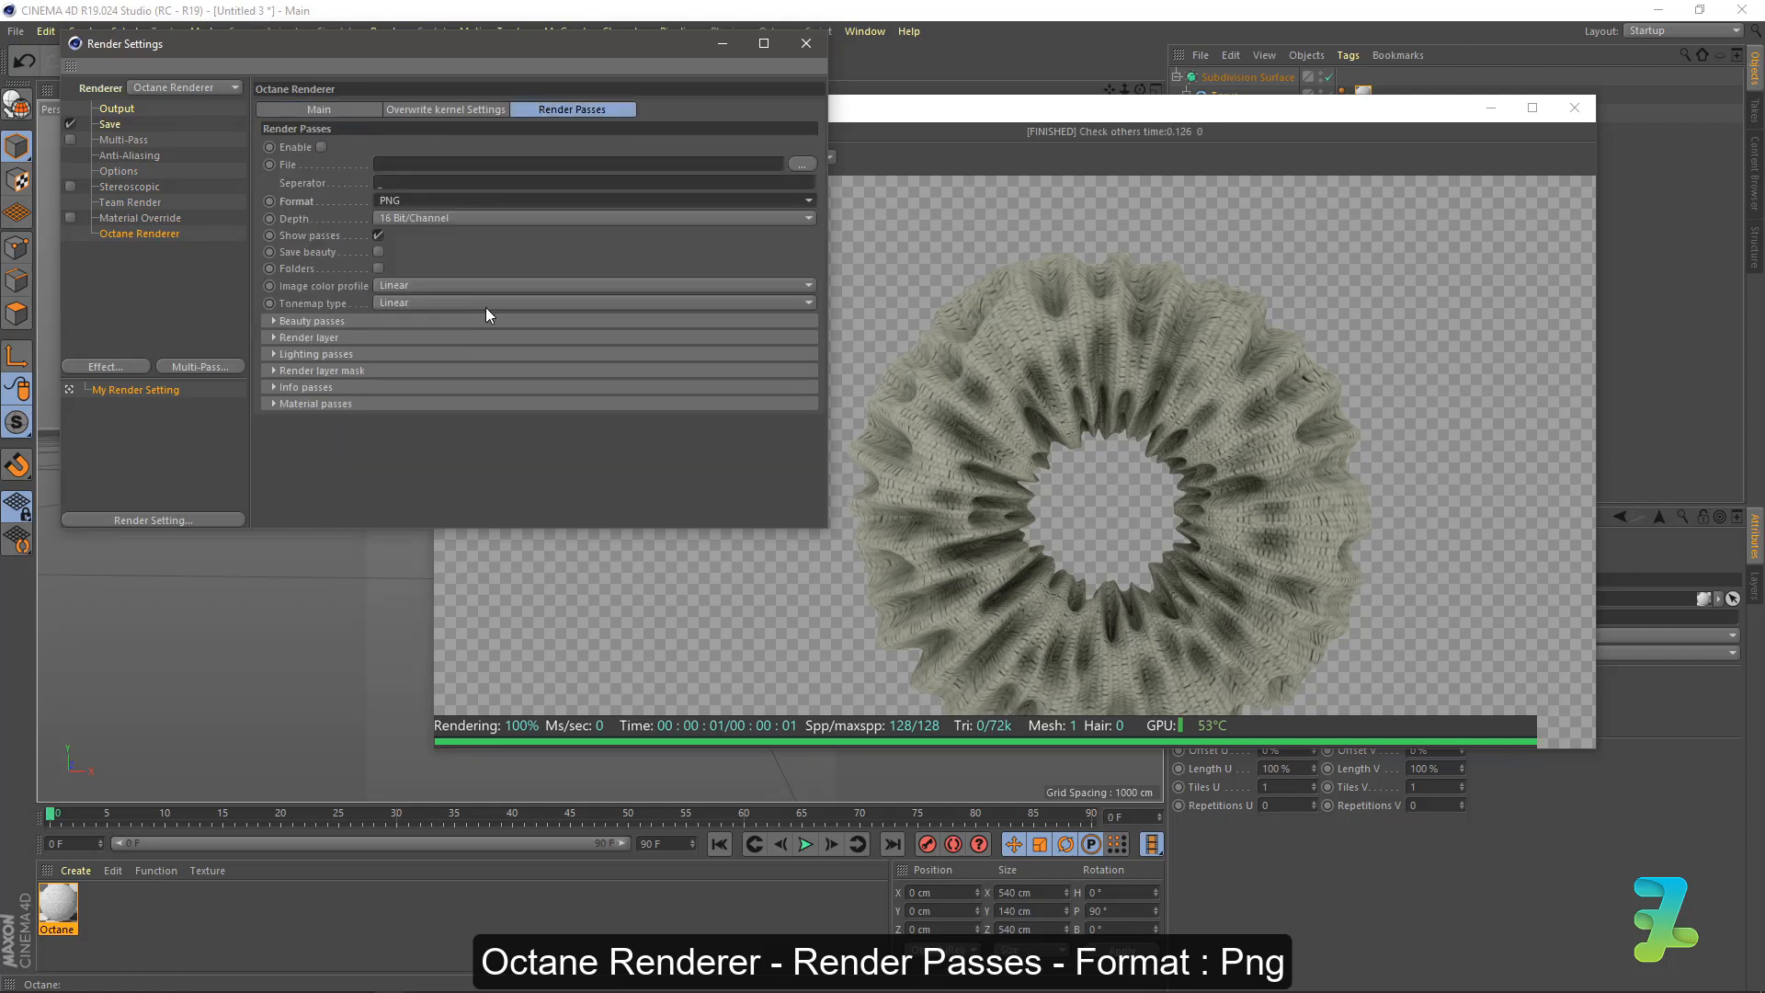
pyautogui.click(805, 44)
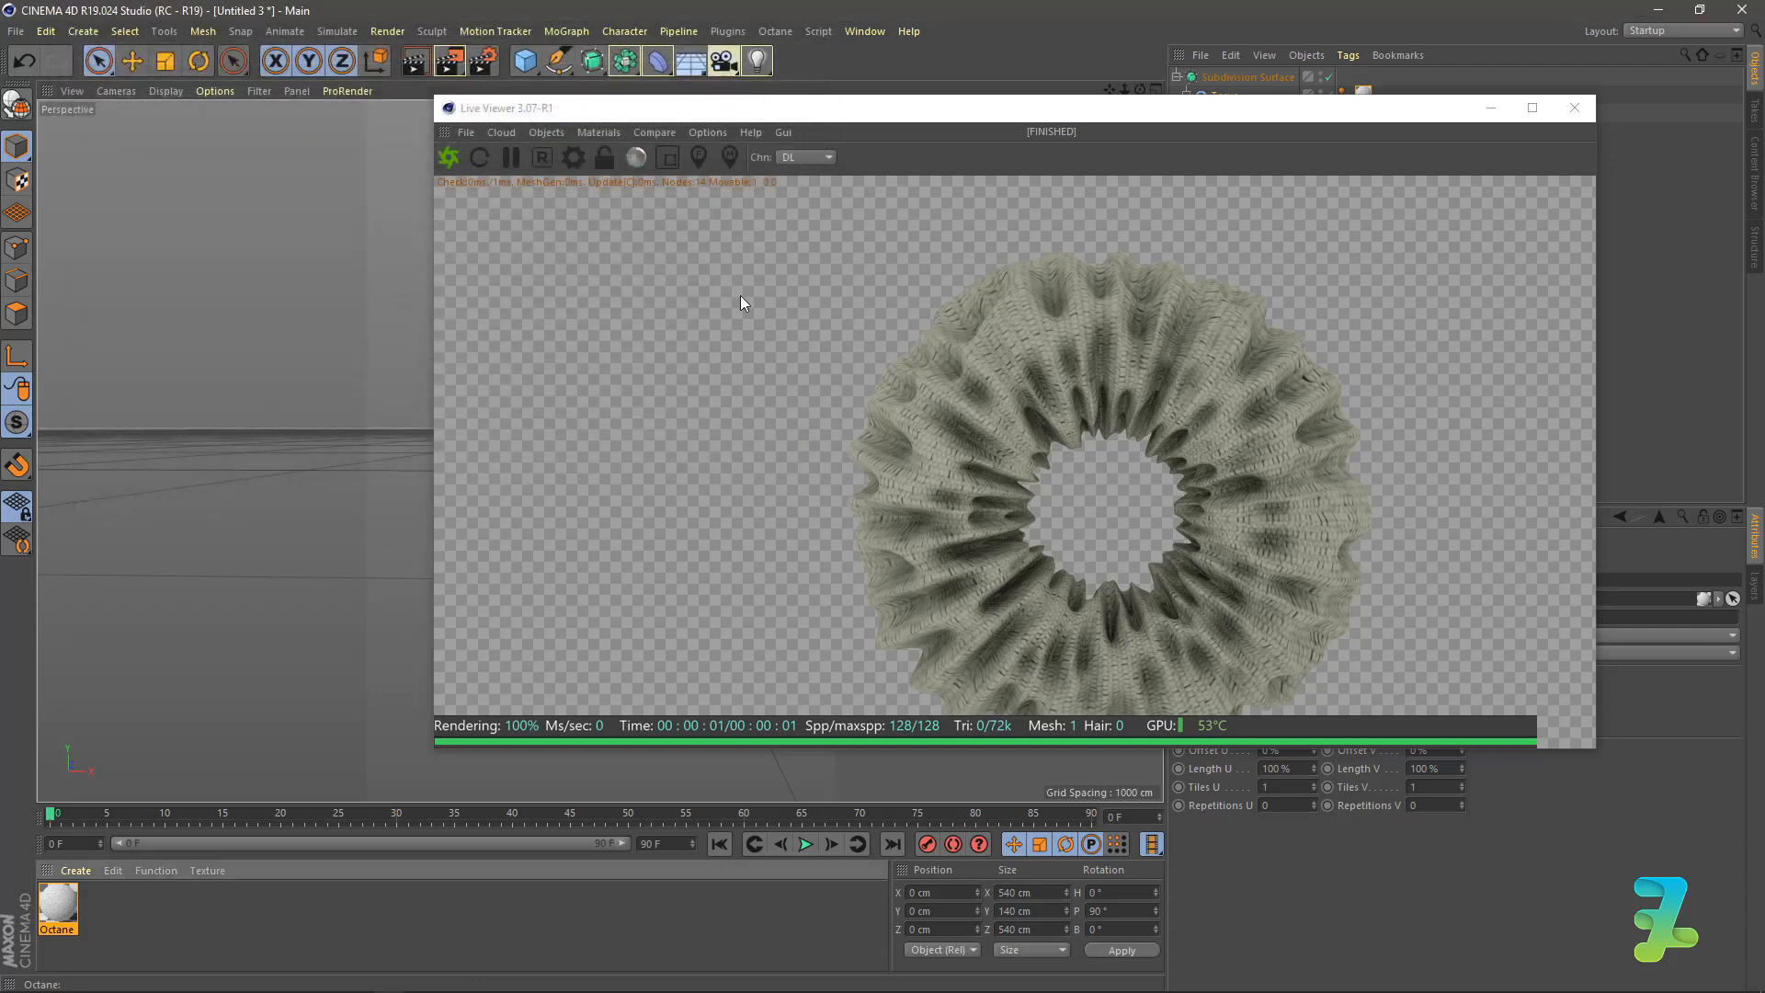
# Lock the Live Viewer's resolution and zoom and pan the perspective view so the torus fills more of the frame.
pyautogui.moveTo(778, 114); pyautogui.dragTo(994, 100)
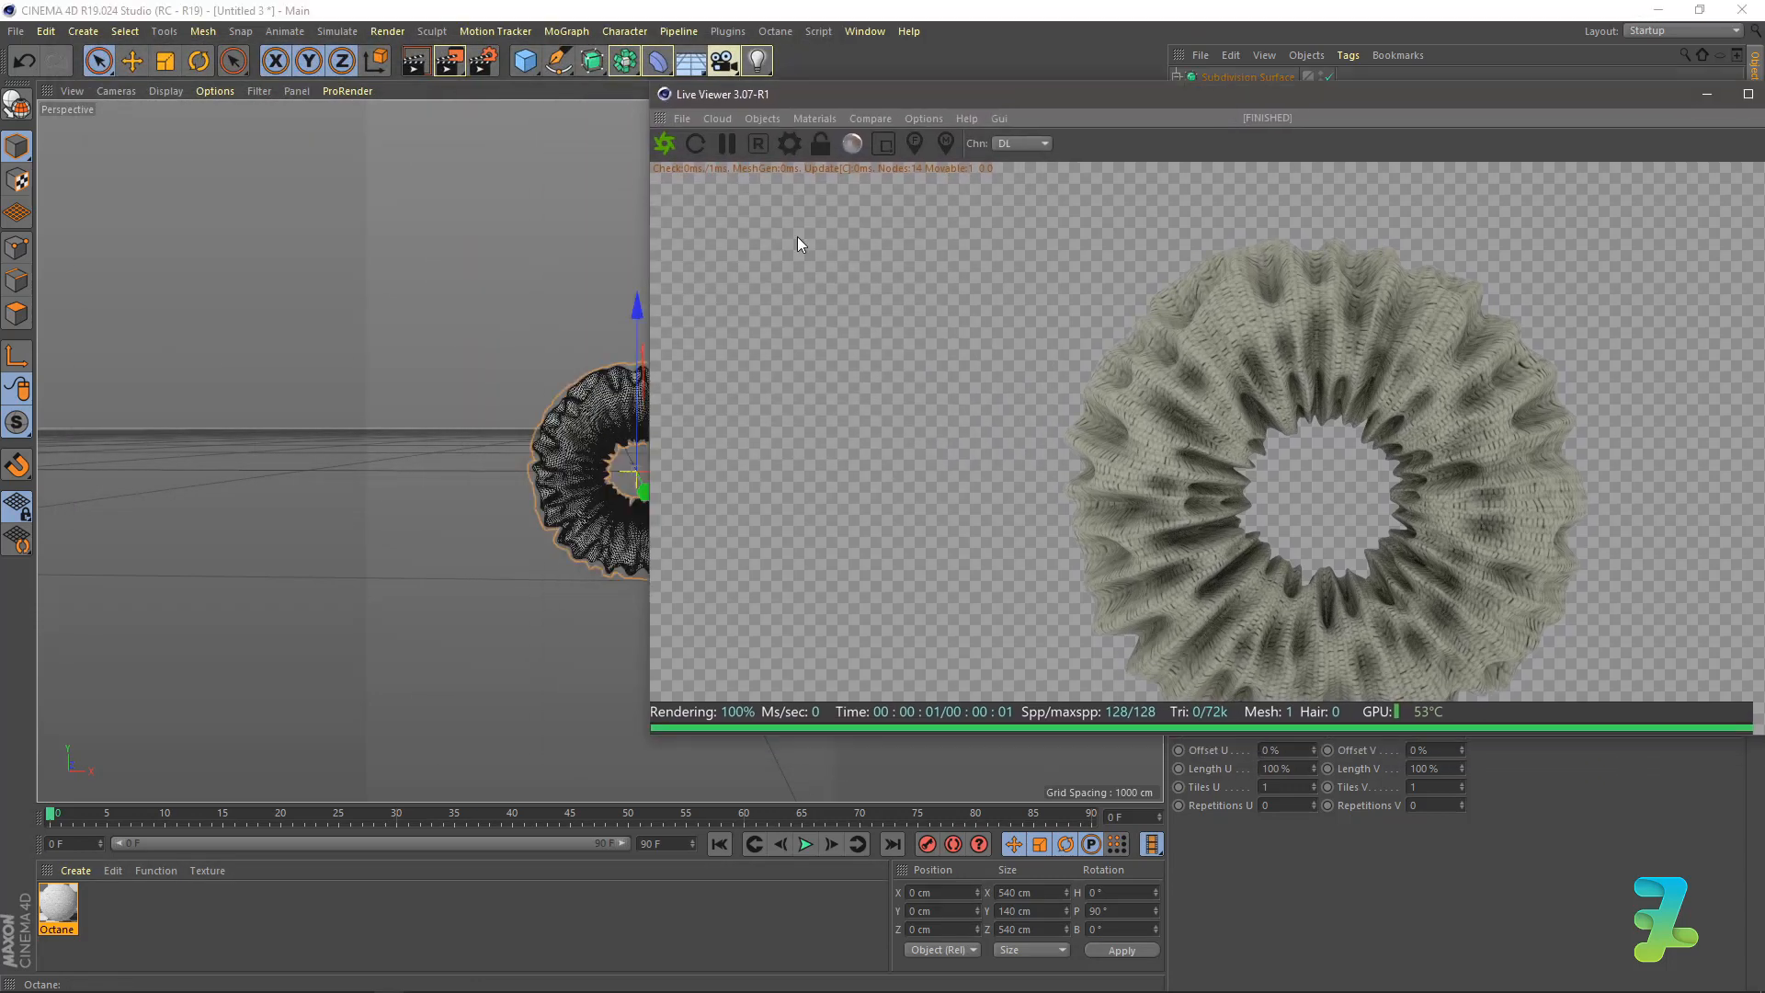
pyautogui.click(821, 144)
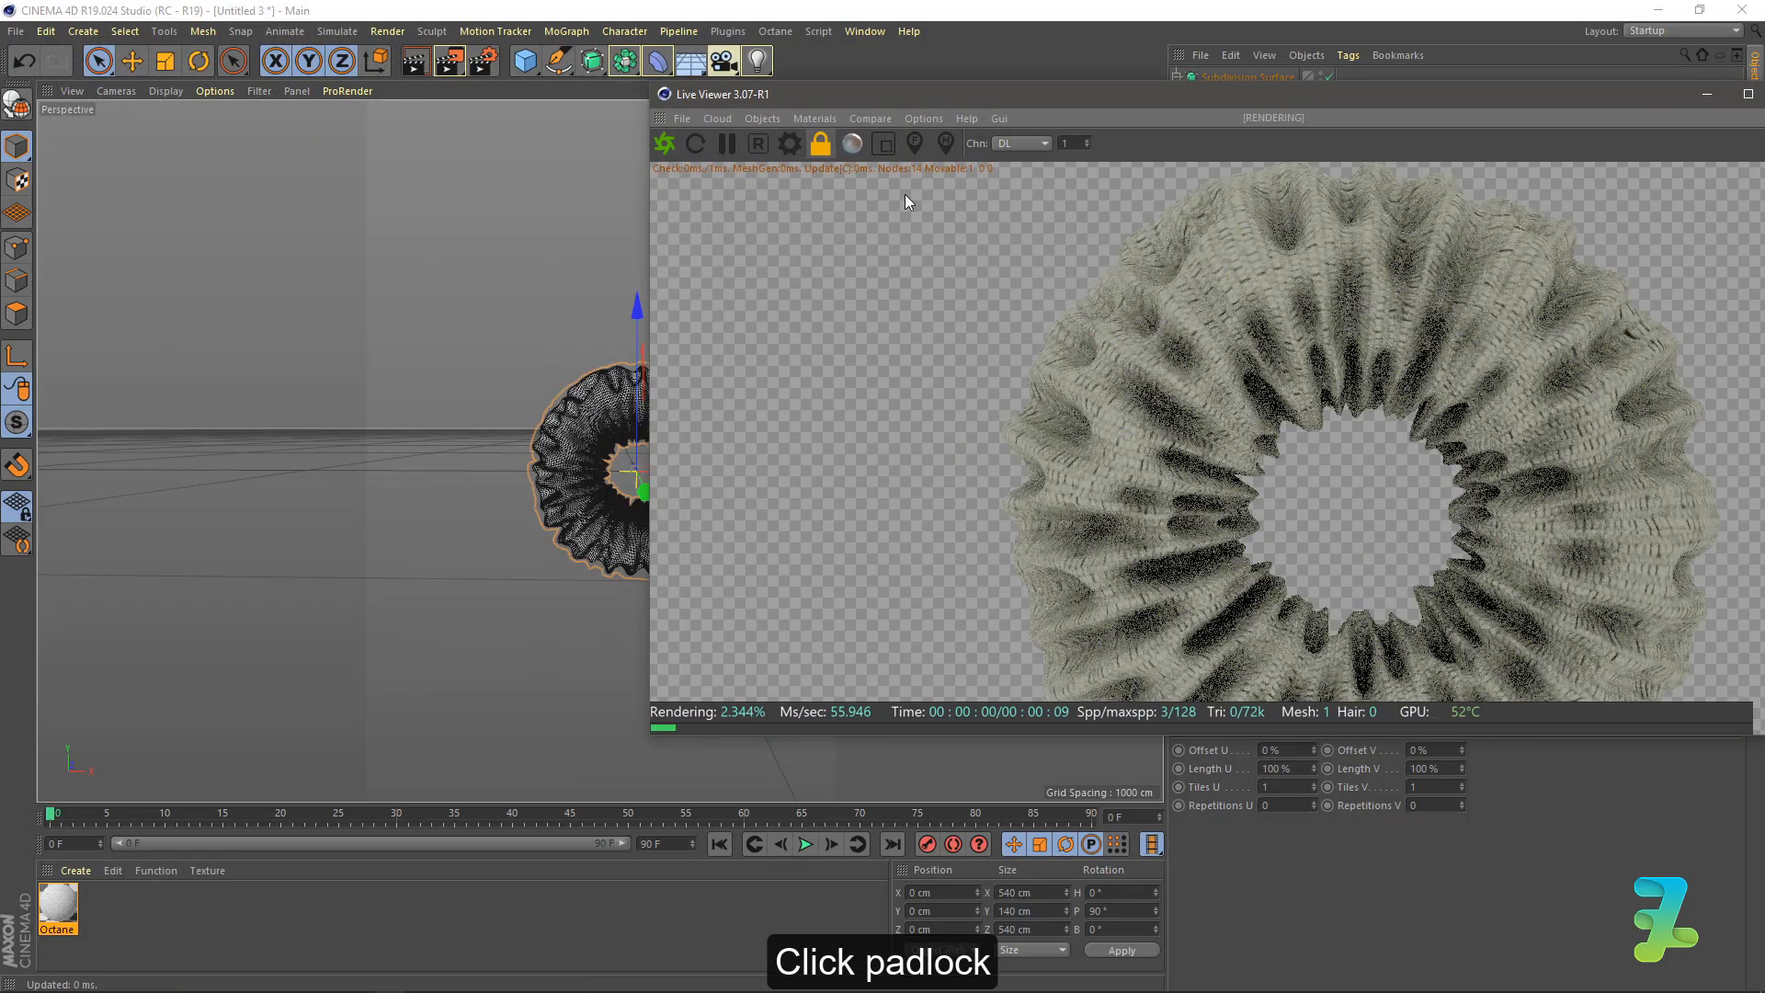
pyautogui.moveTo(896, 103); pyautogui.dragTo(1335, 186)
pyautogui.scroll(6, 542, 403)
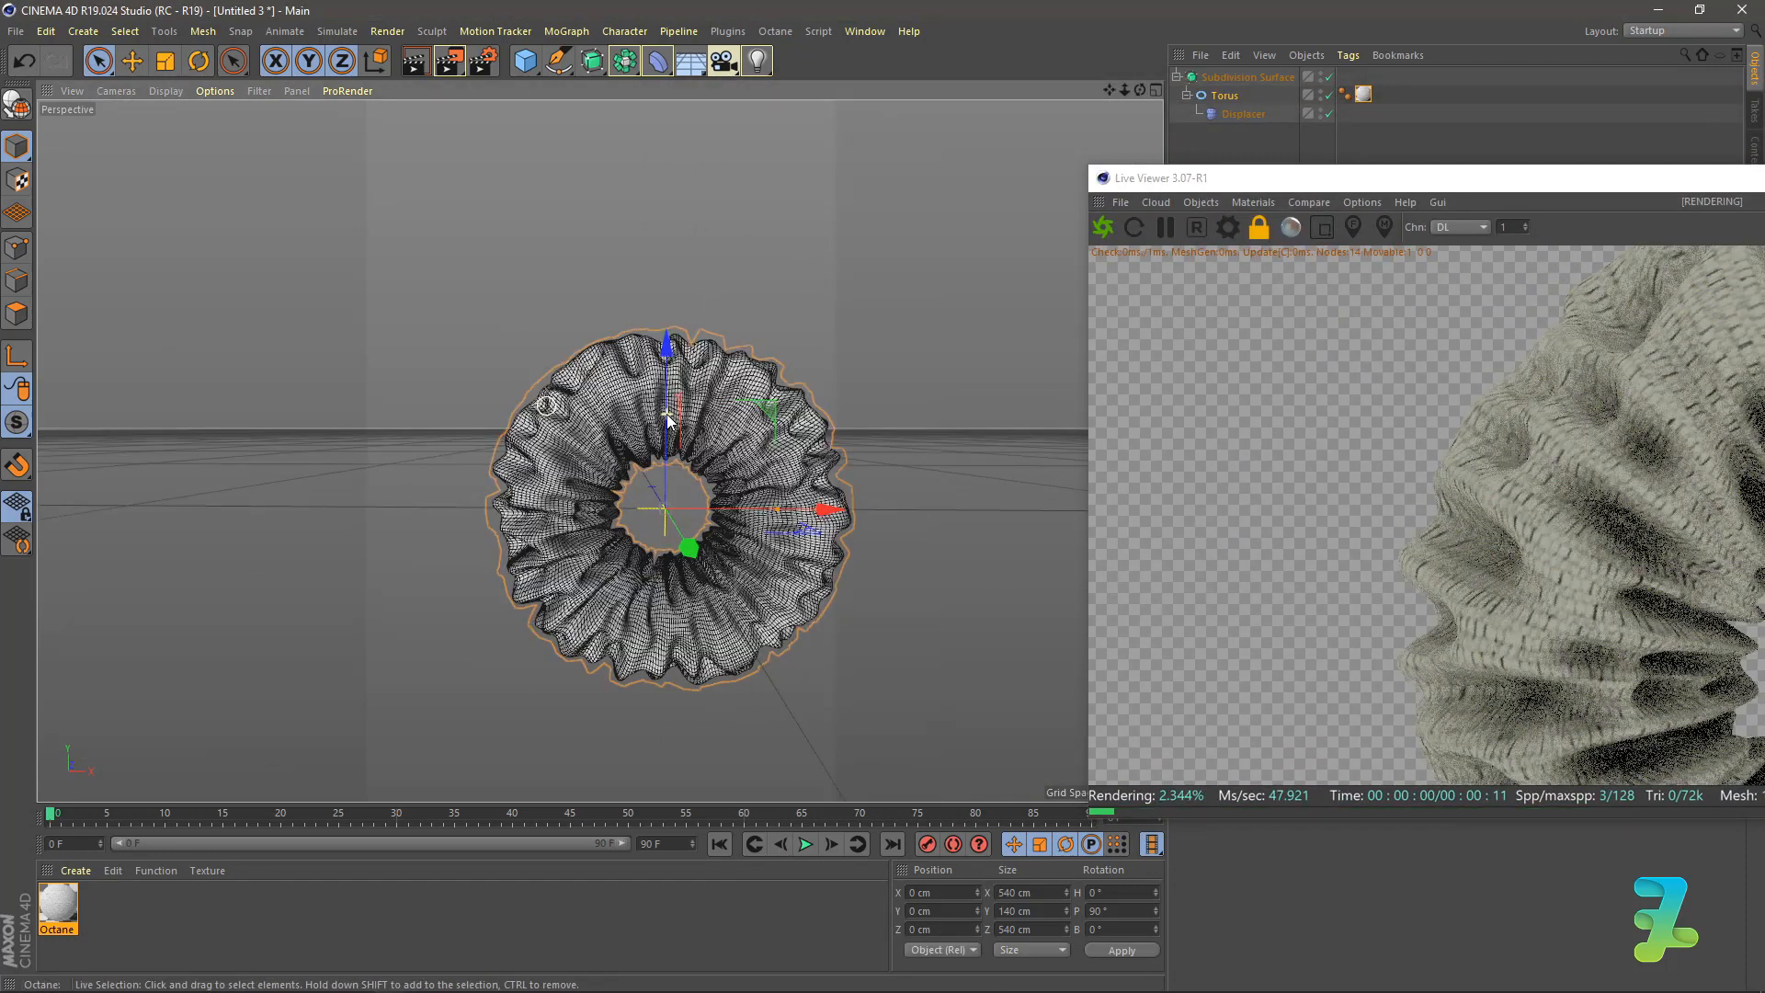
pyautogui.moveTo(1109, 89); pyautogui.dragTo(1044, 64)
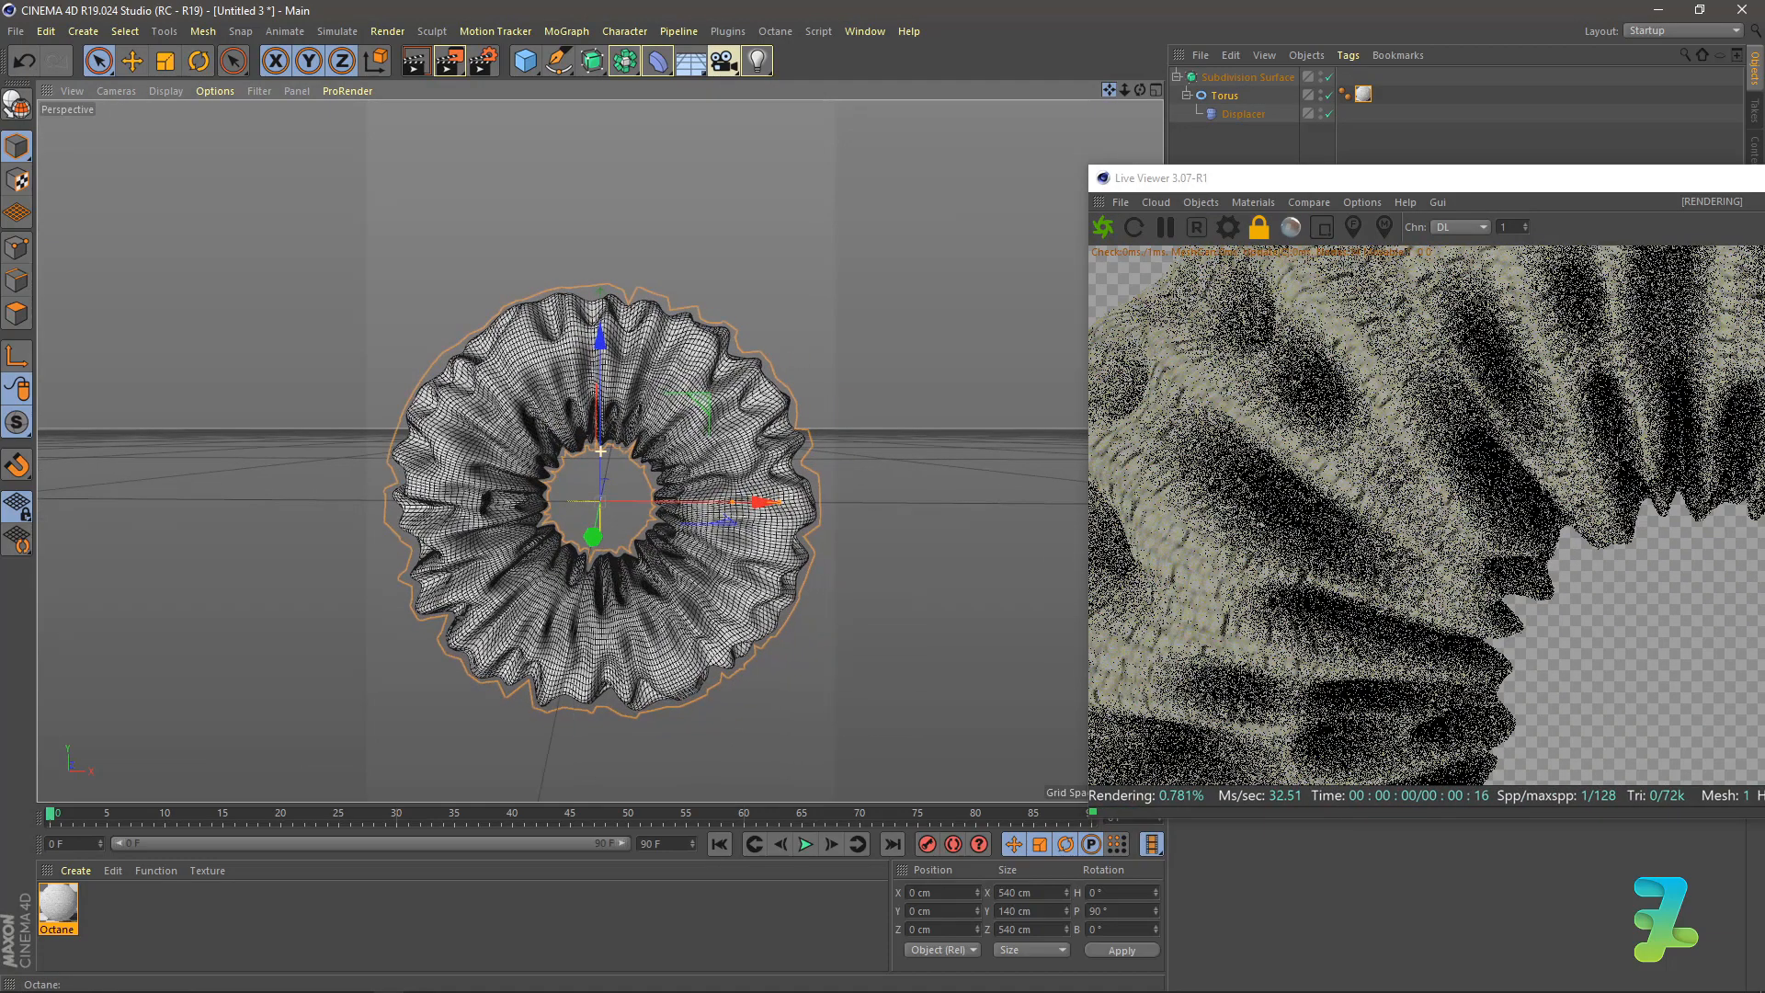
pyautogui.moveTo(1360, 181); pyautogui.dragTo(512, 144)
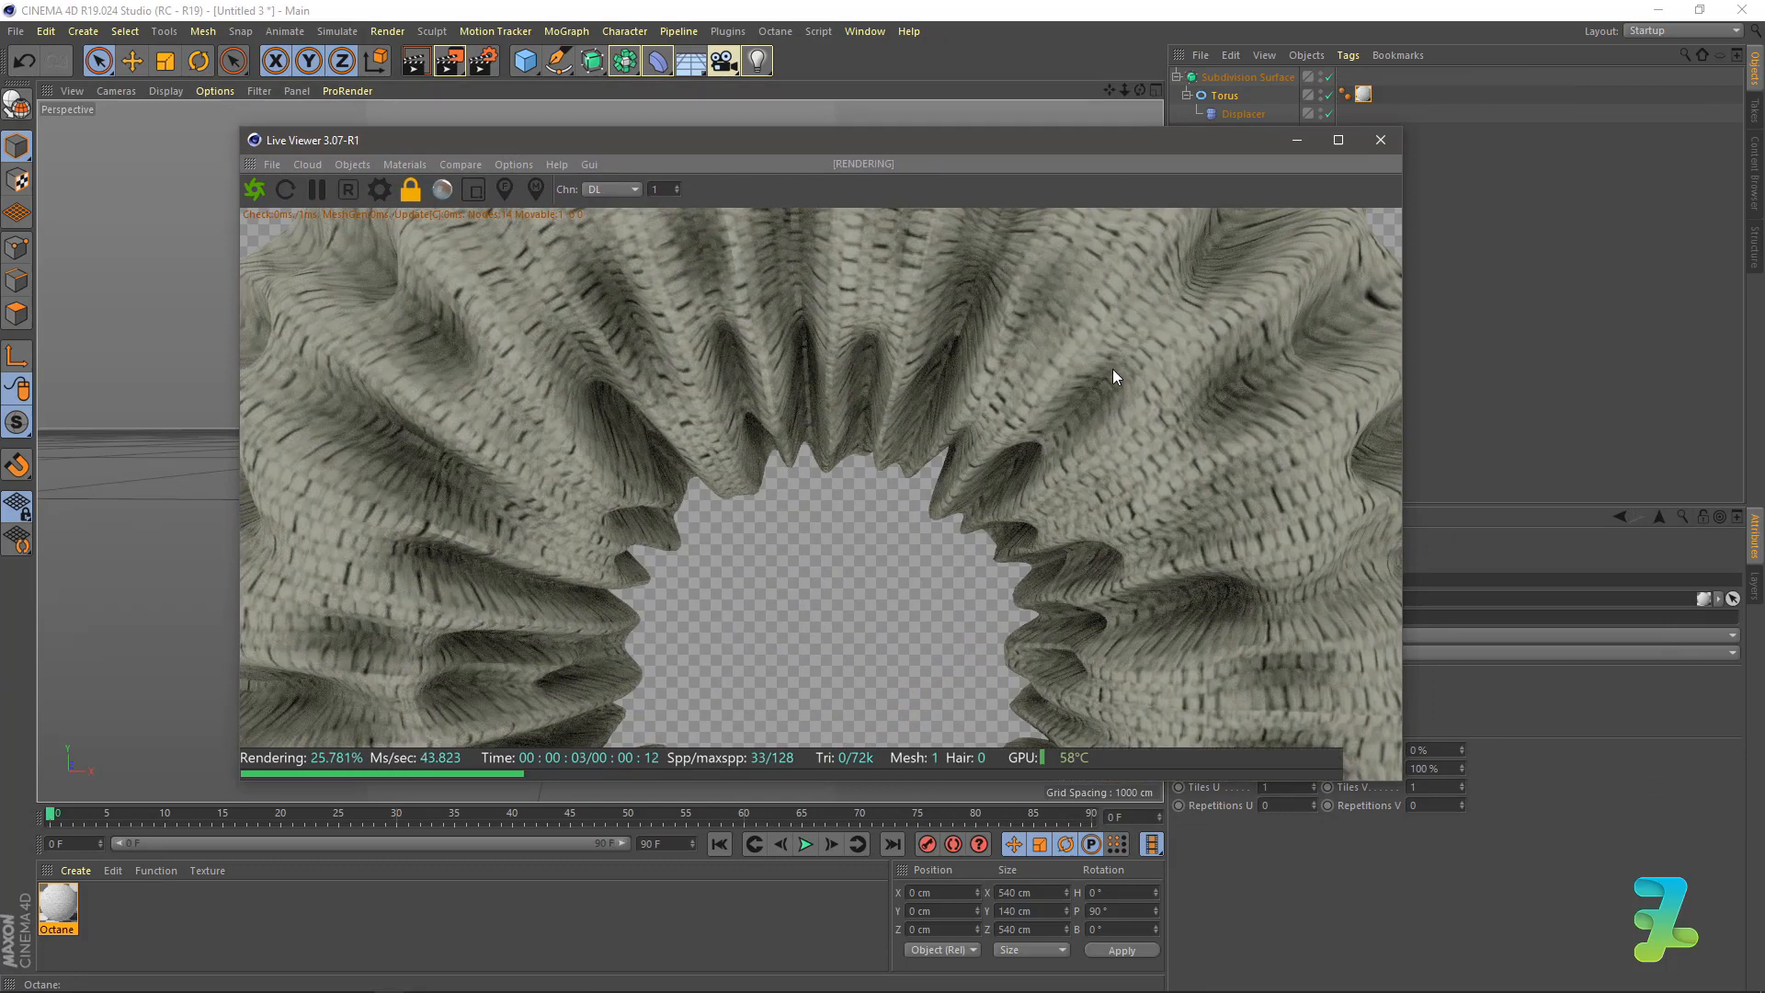
# Save the live render to the Downloads folder as a Png16 image named Mantul.
pyautogui.click(269, 164)
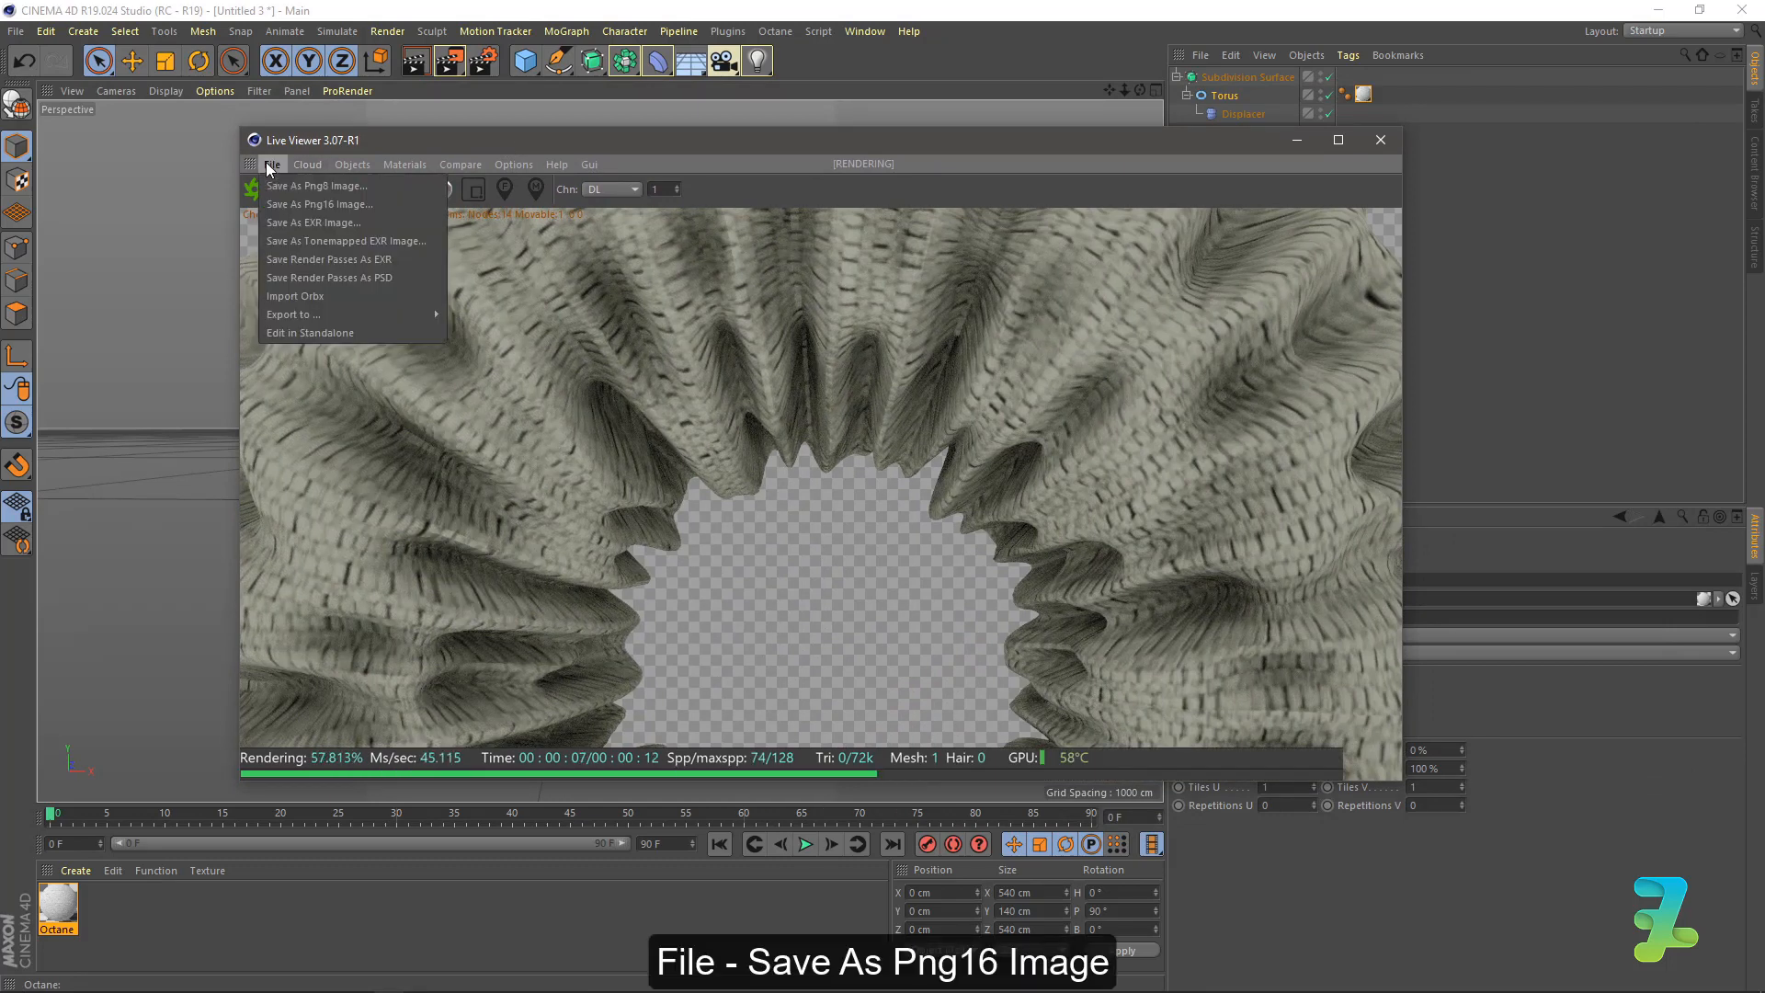
pyautogui.click(286, 206)
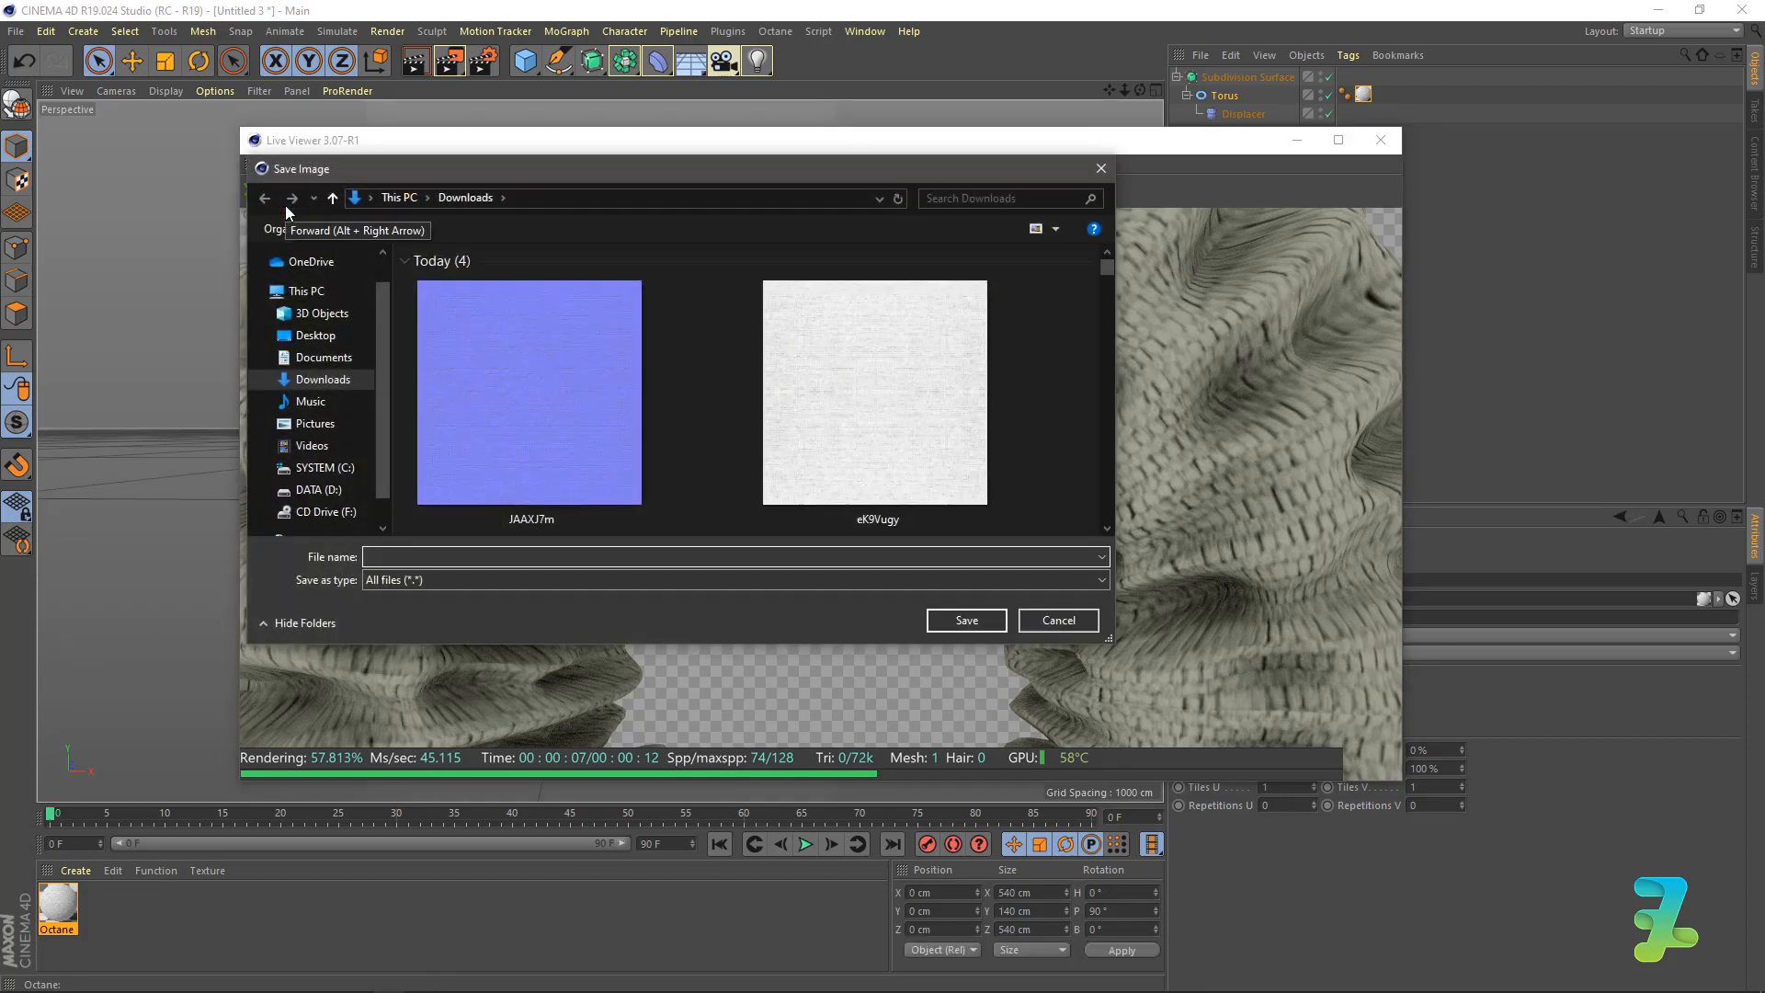
pyautogui.write('Mantg')
pyautogui.press('Return')
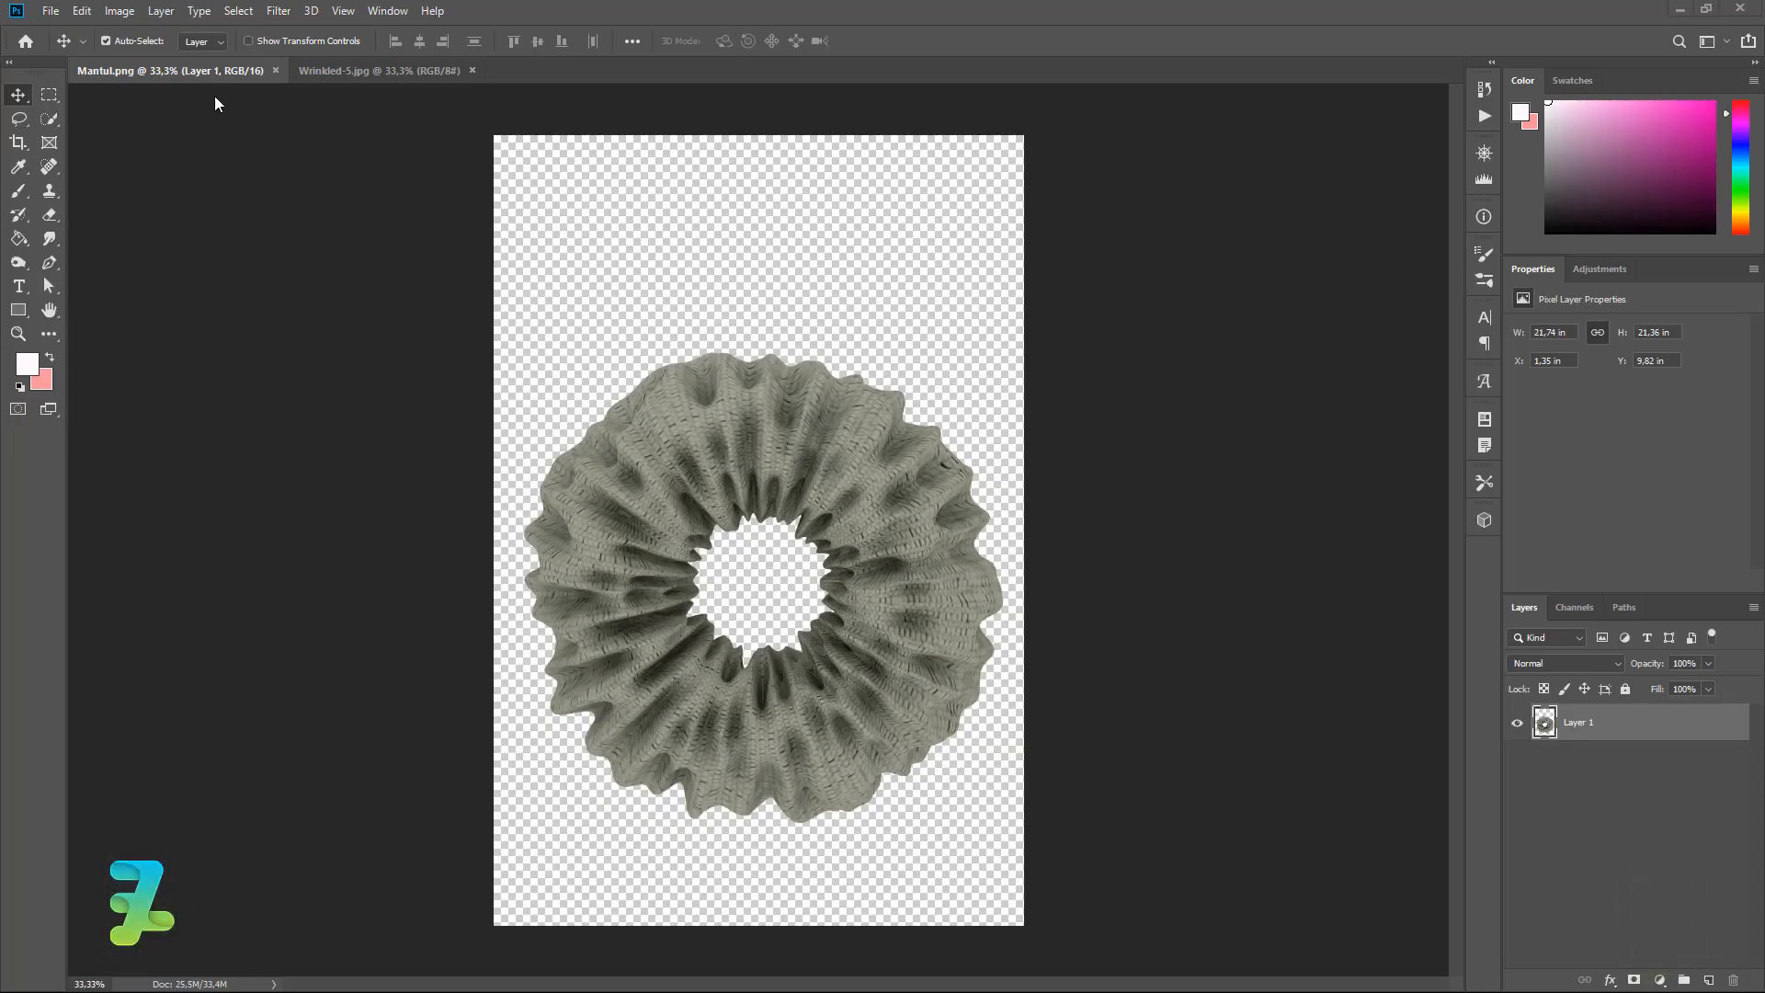
# Switch to Photoshop and create a 61 x 91 cm document at 300 pixels/inch with background colour f4959b.
pyautogui.click(53, 12)
pyautogui.click(59, 37)
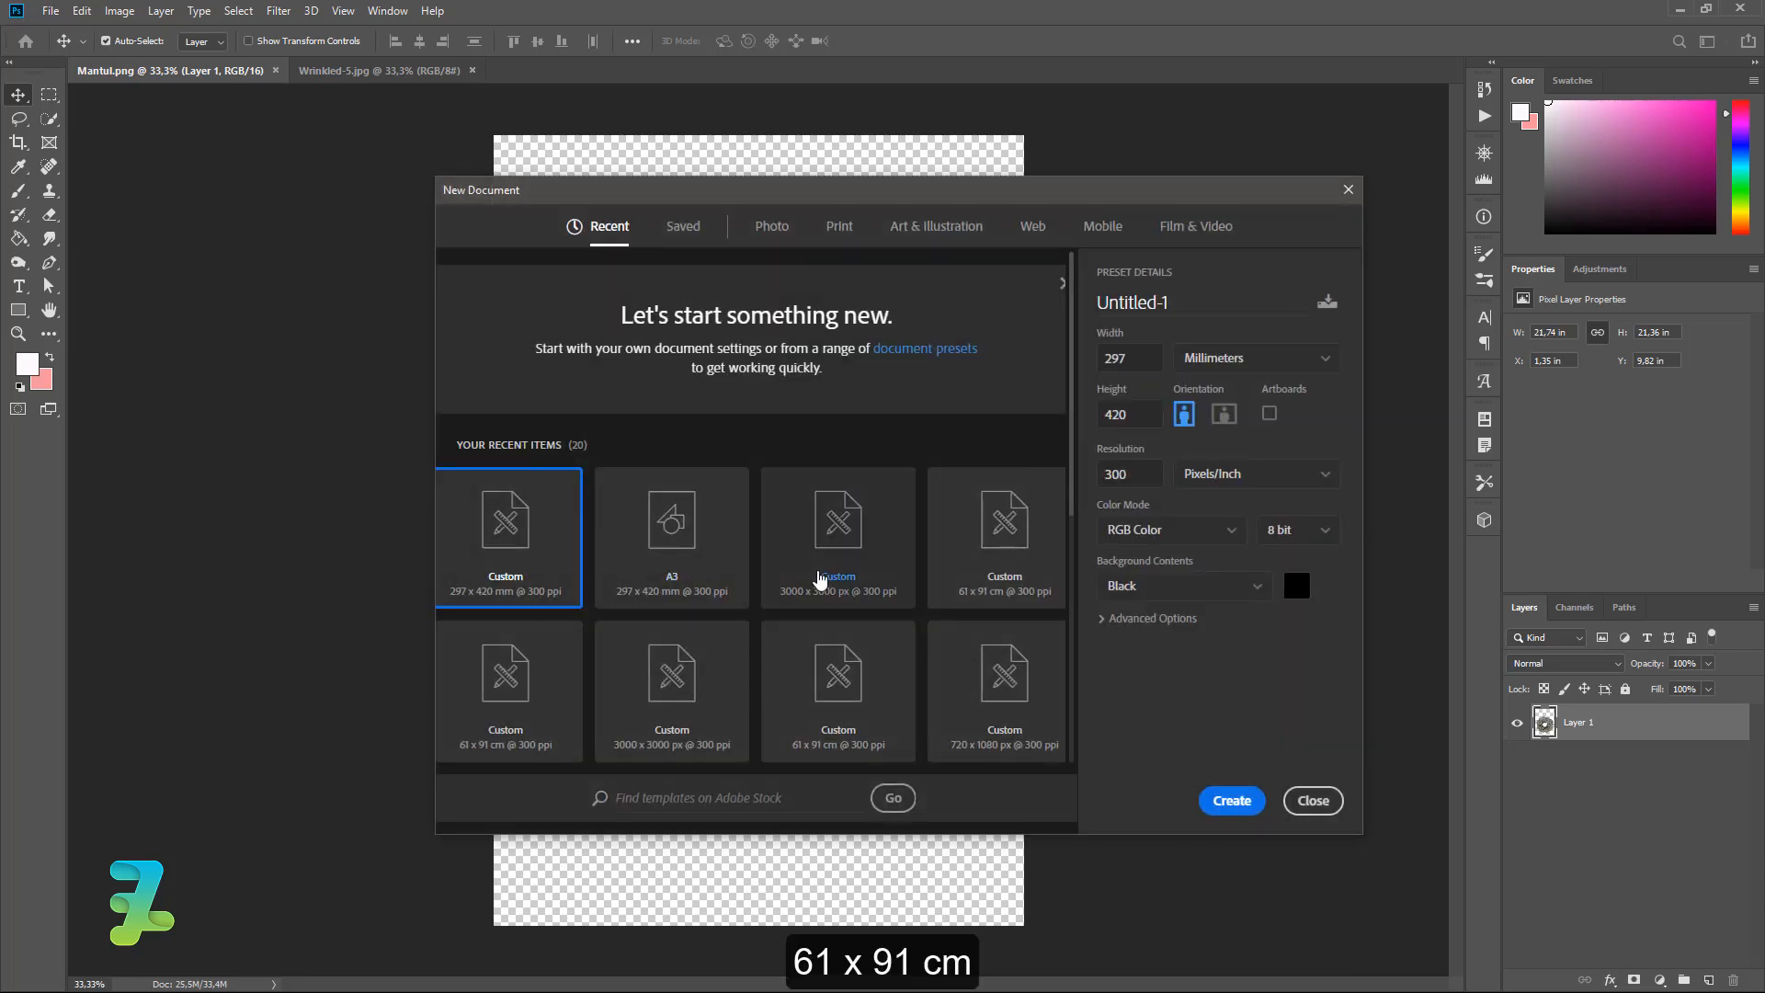
pyautogui.click(993, 574)
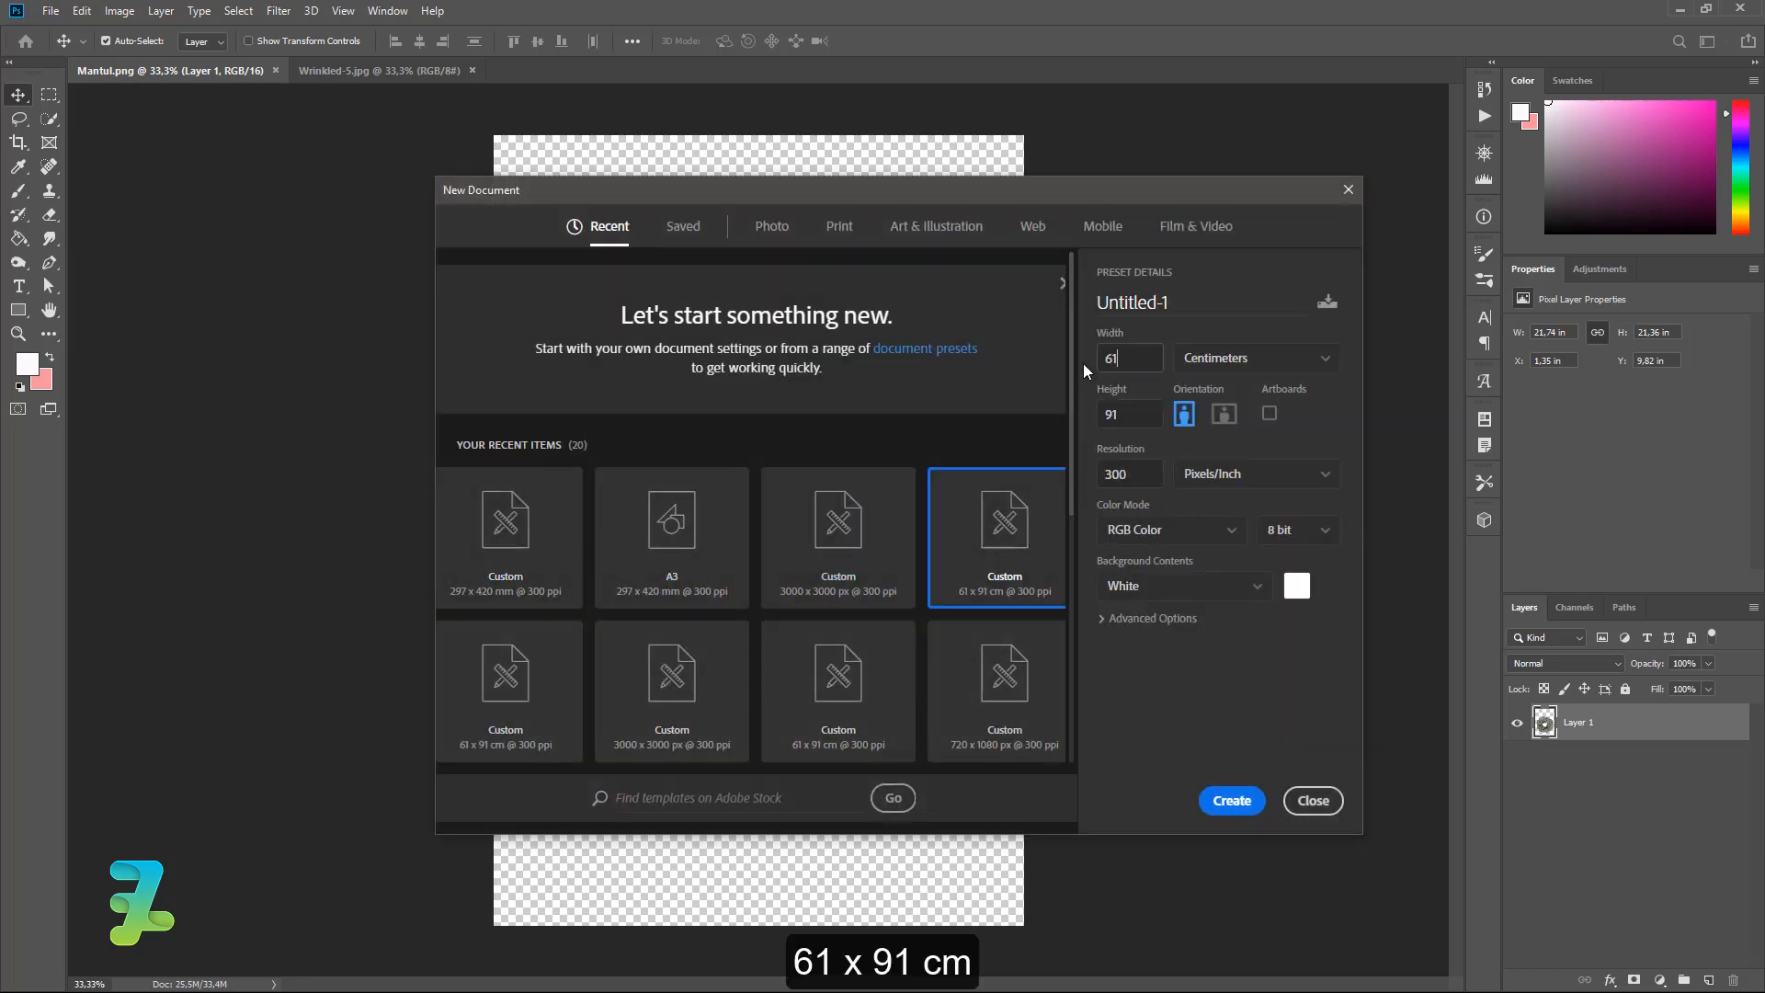
pyautogui.click(1126, 411)
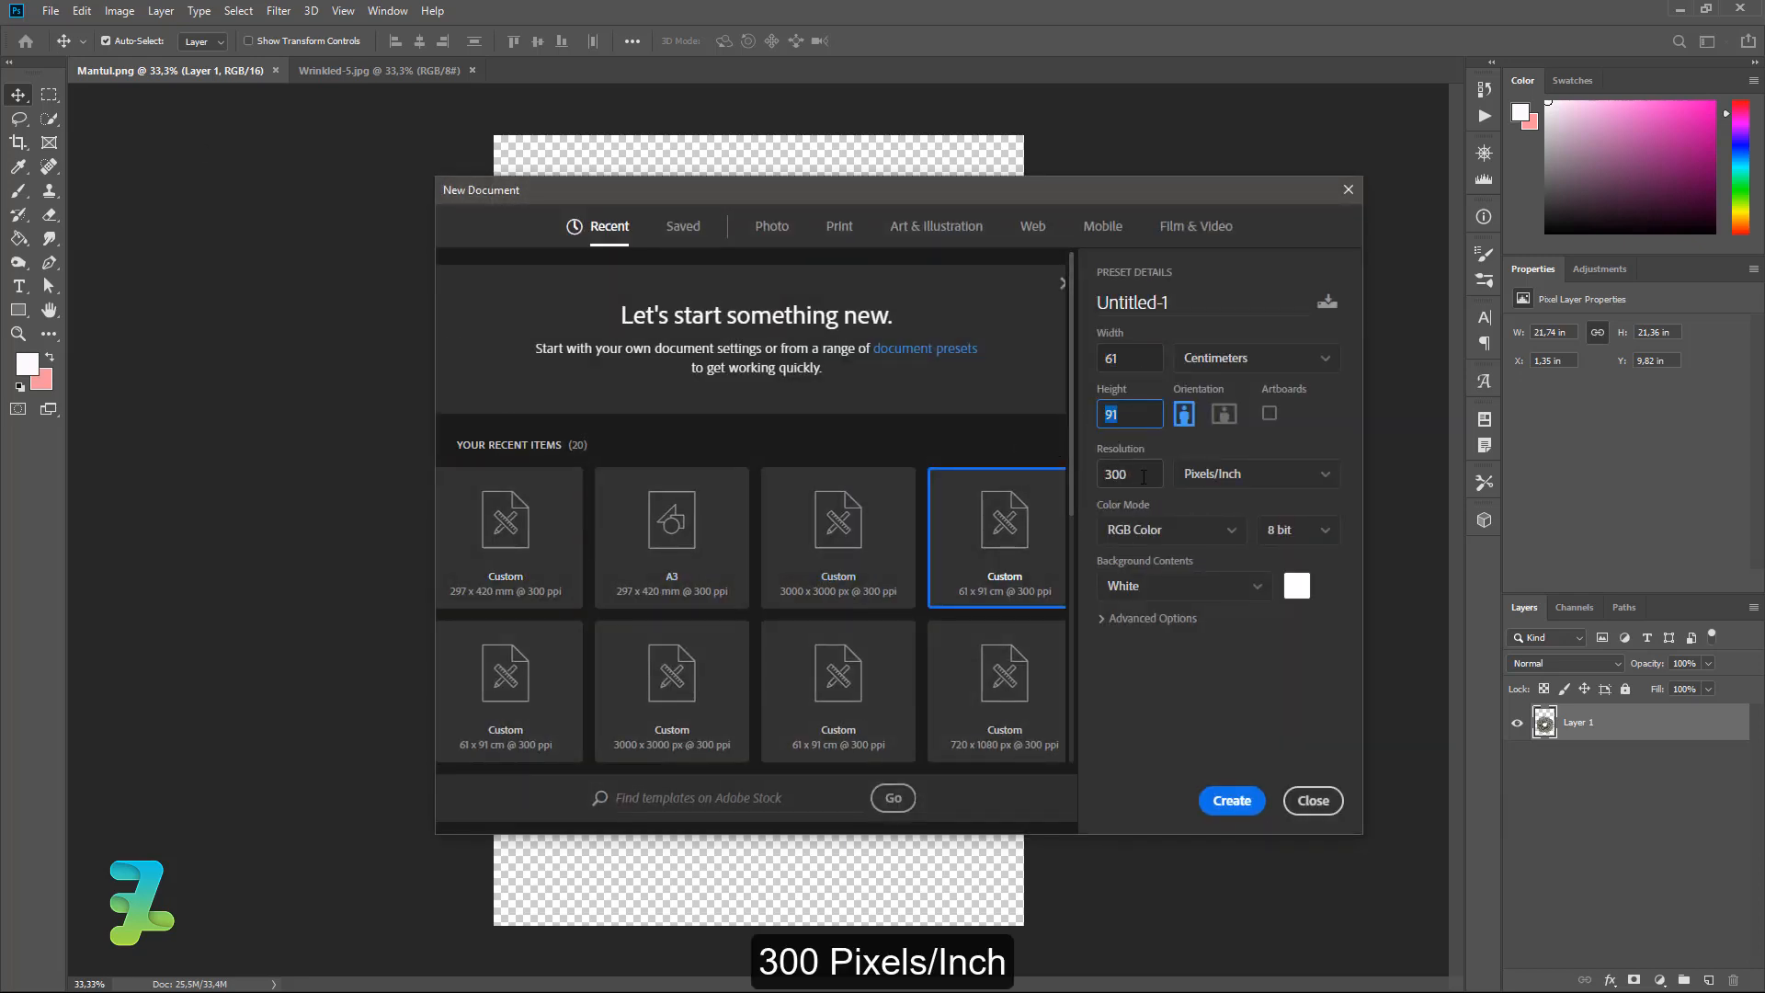
pyautogui.click(1143, 475)
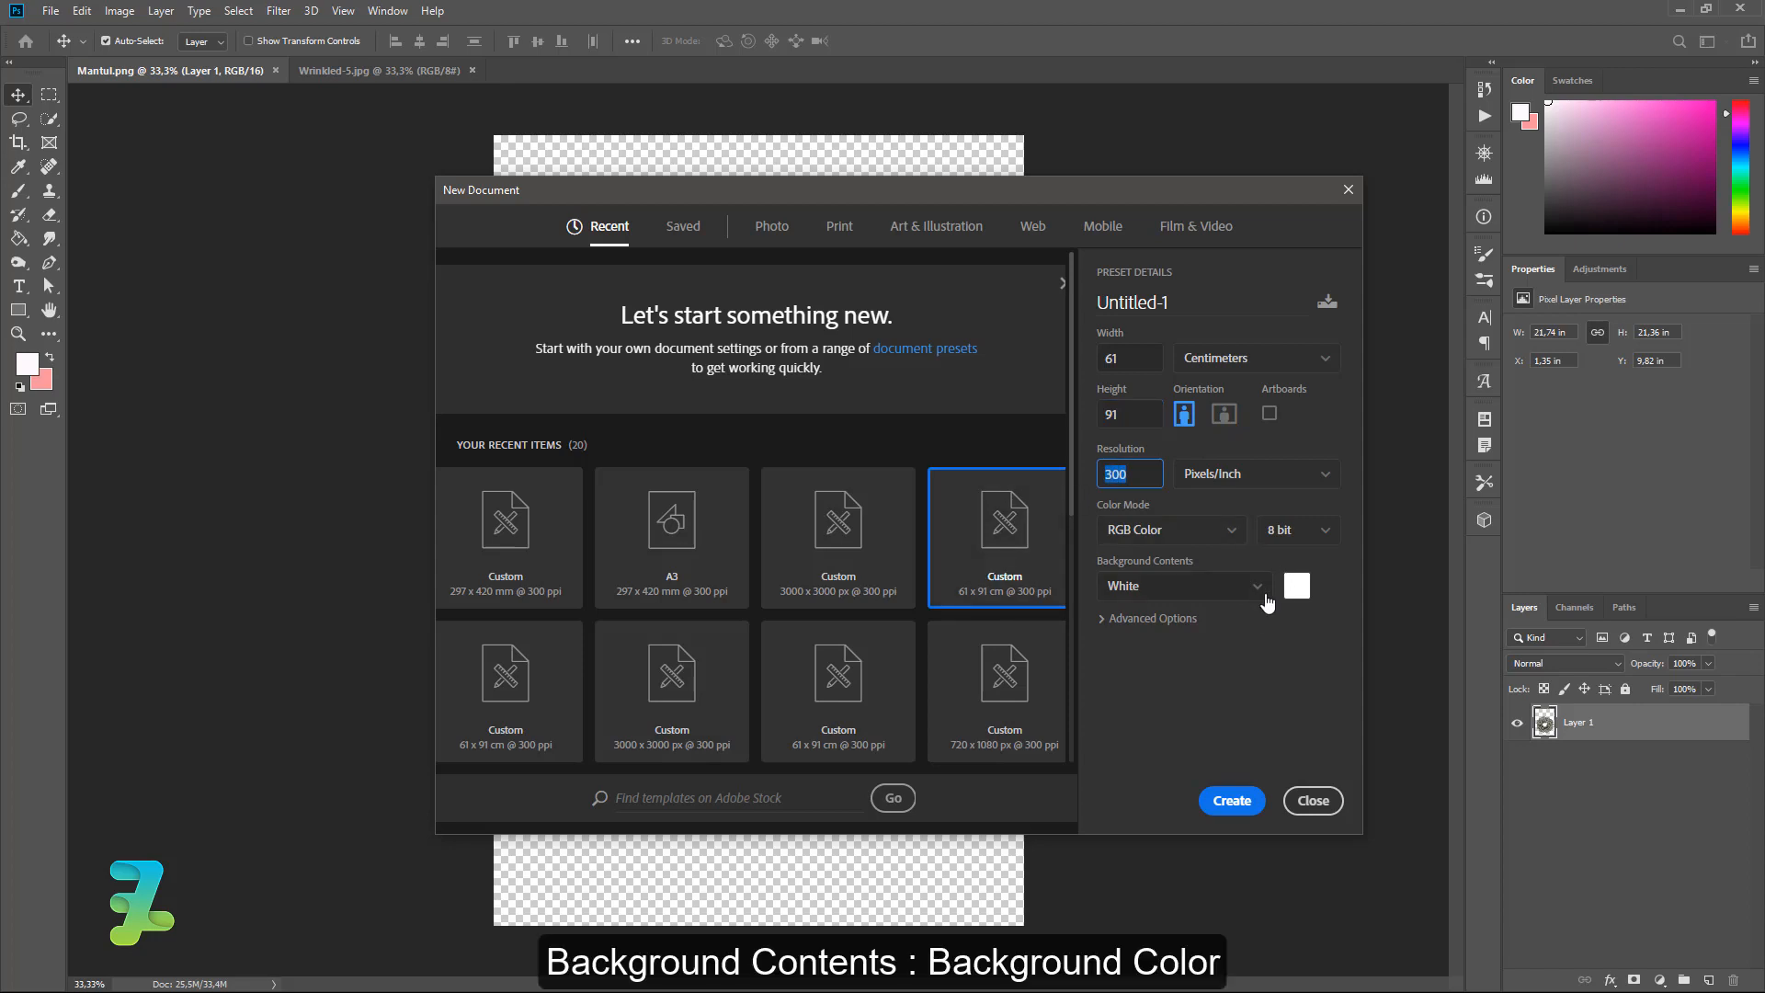
pyautogui.click(1258, 593)
pyautogui.click(1200, 680)
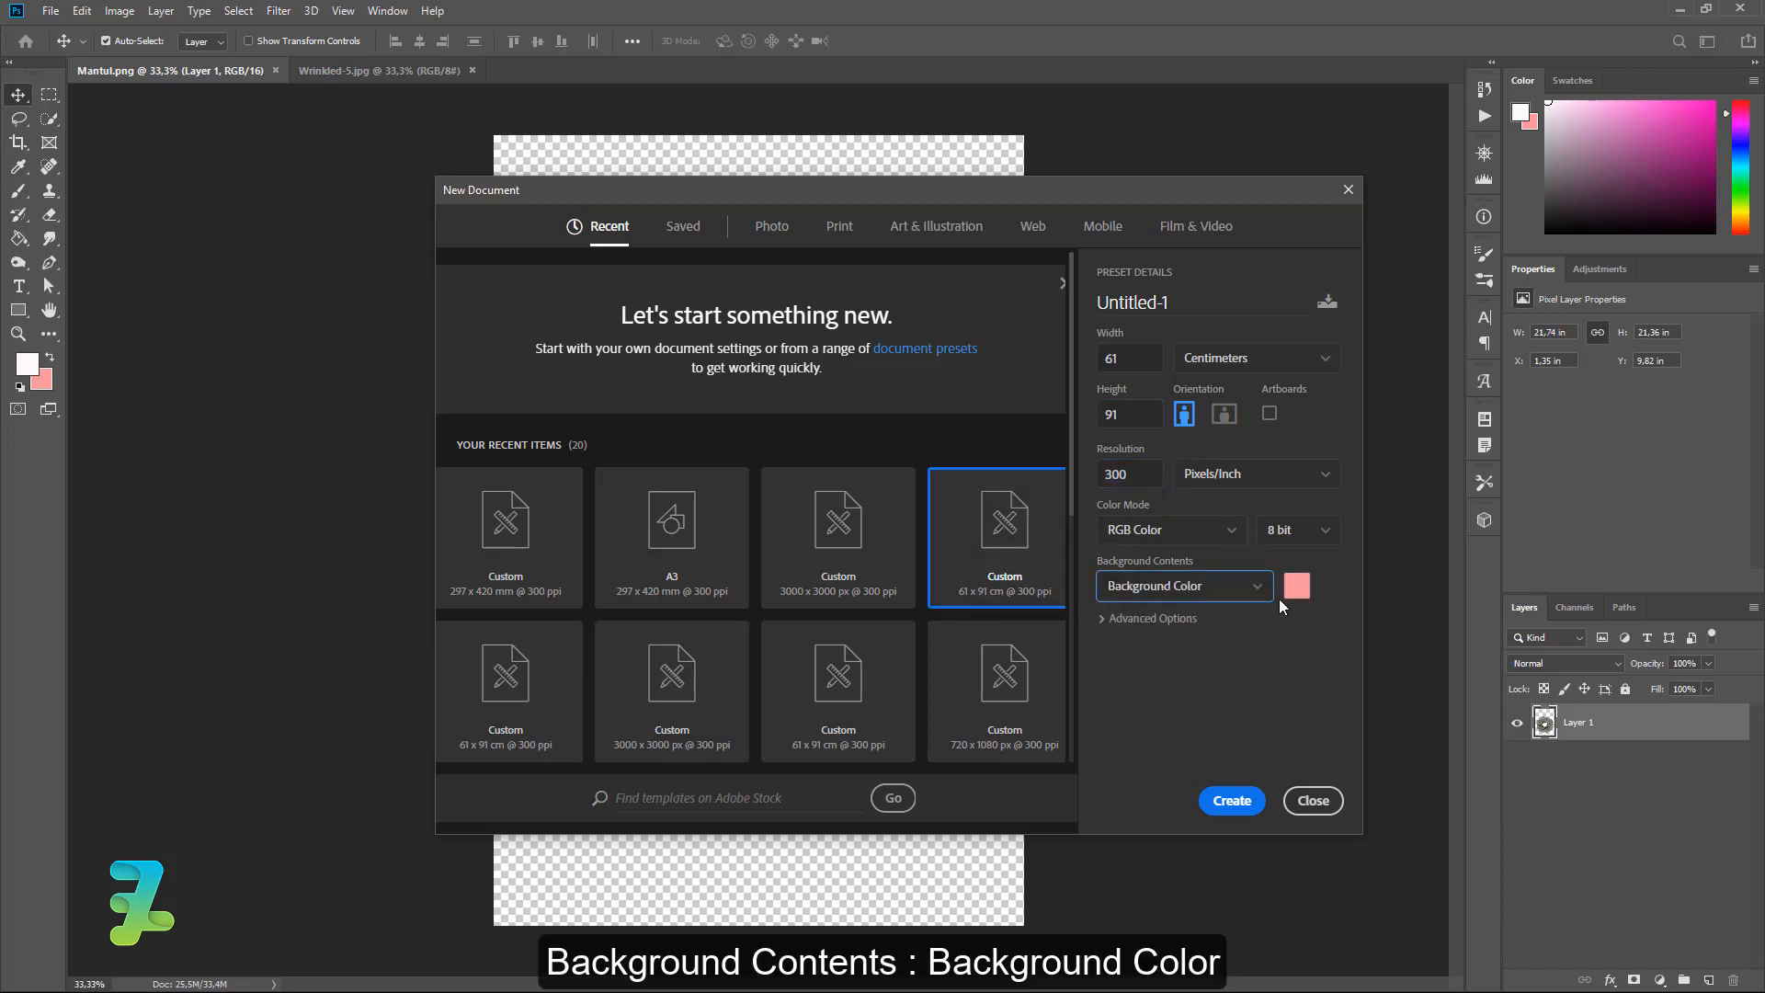
pyautogui.click(1297, 589)
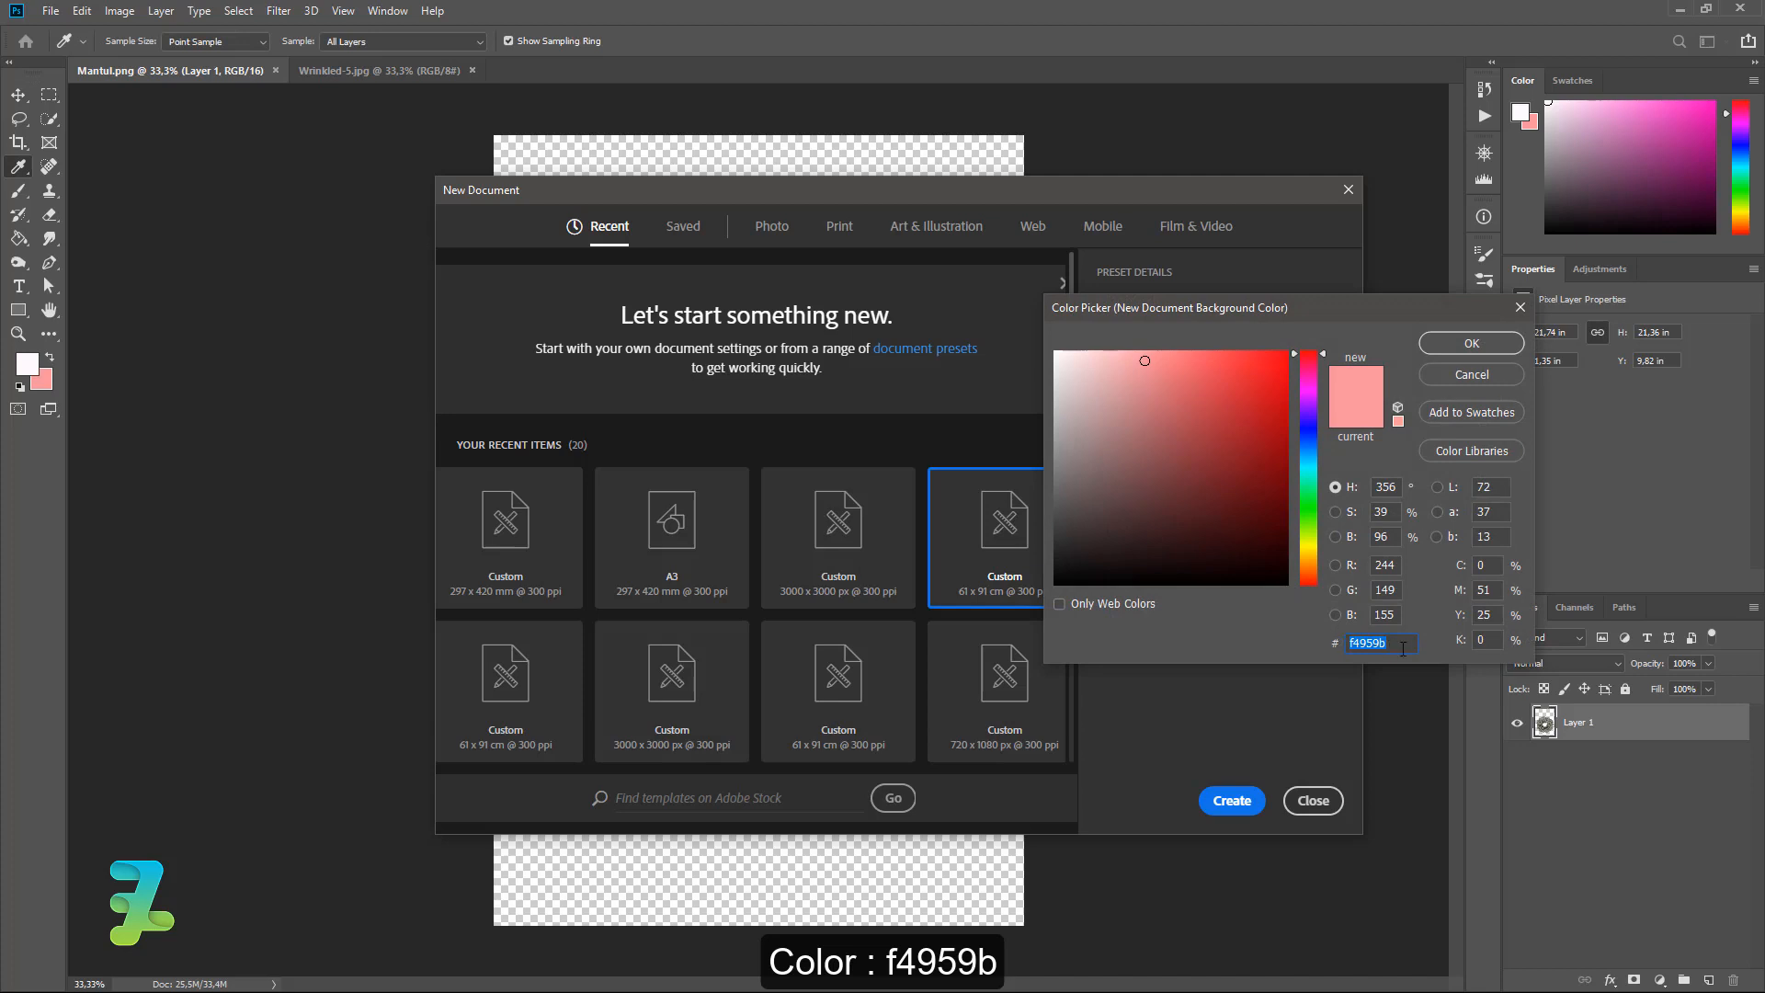
pyautogui.click(1470, 345)
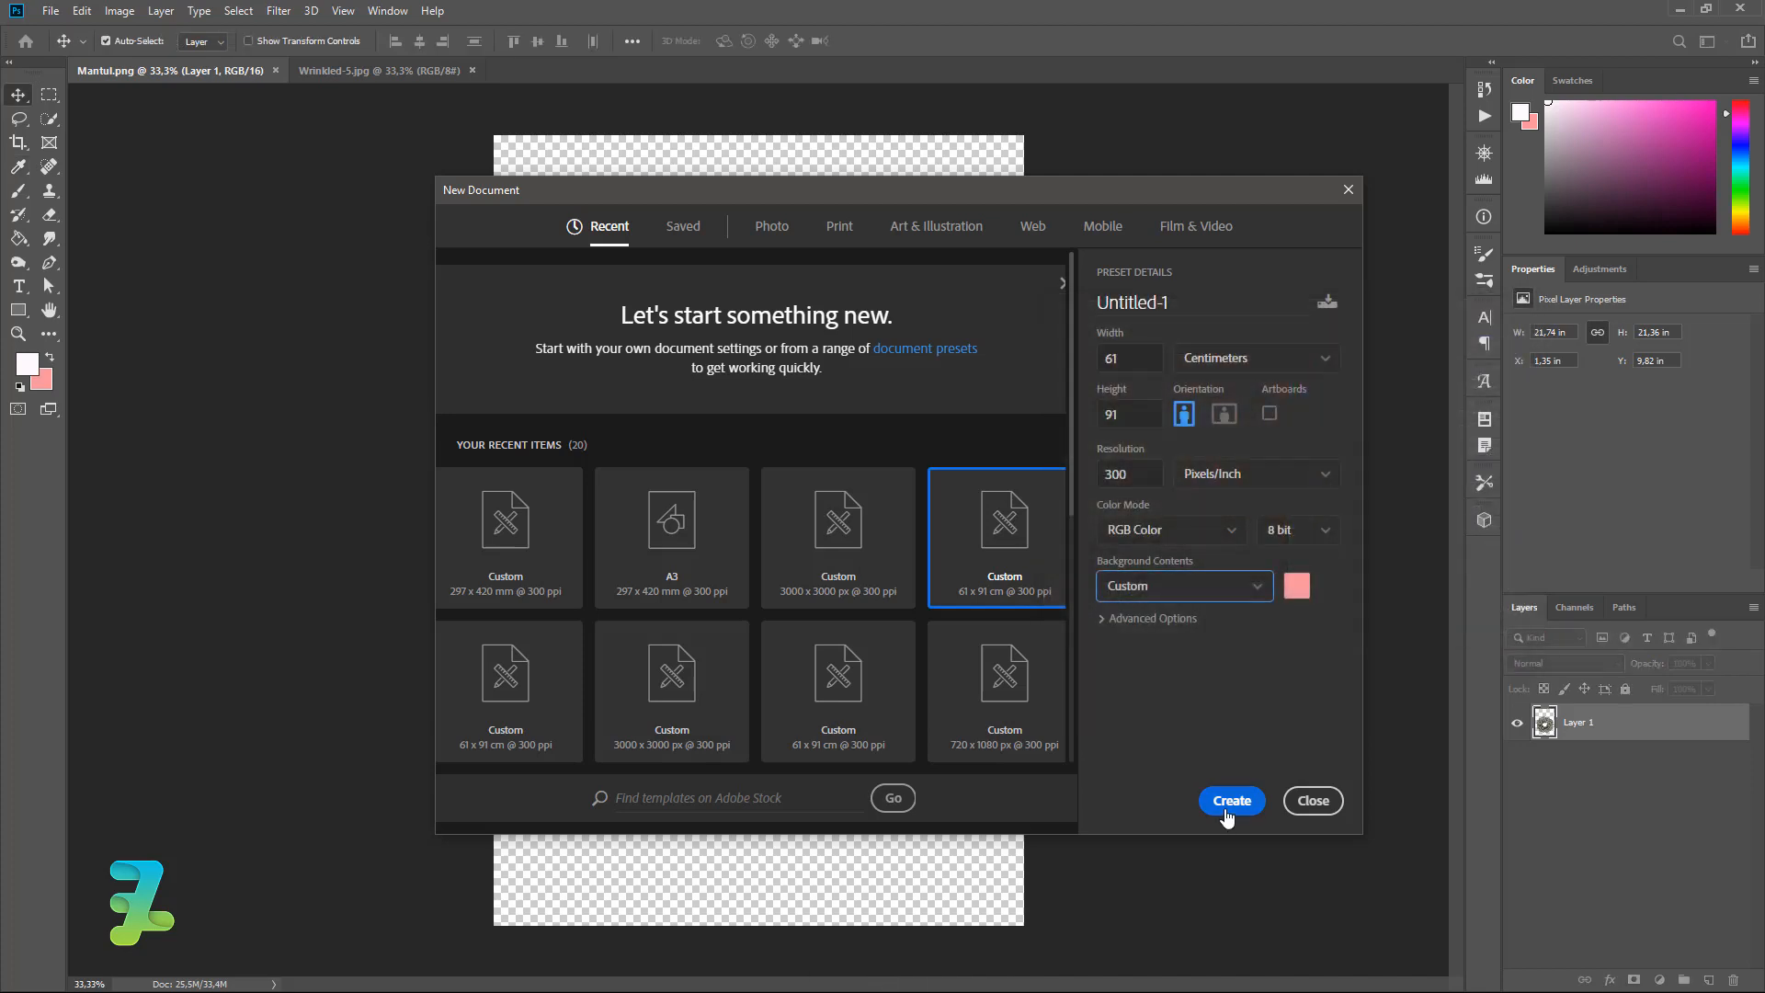
pyautogui.click(1231, 802)
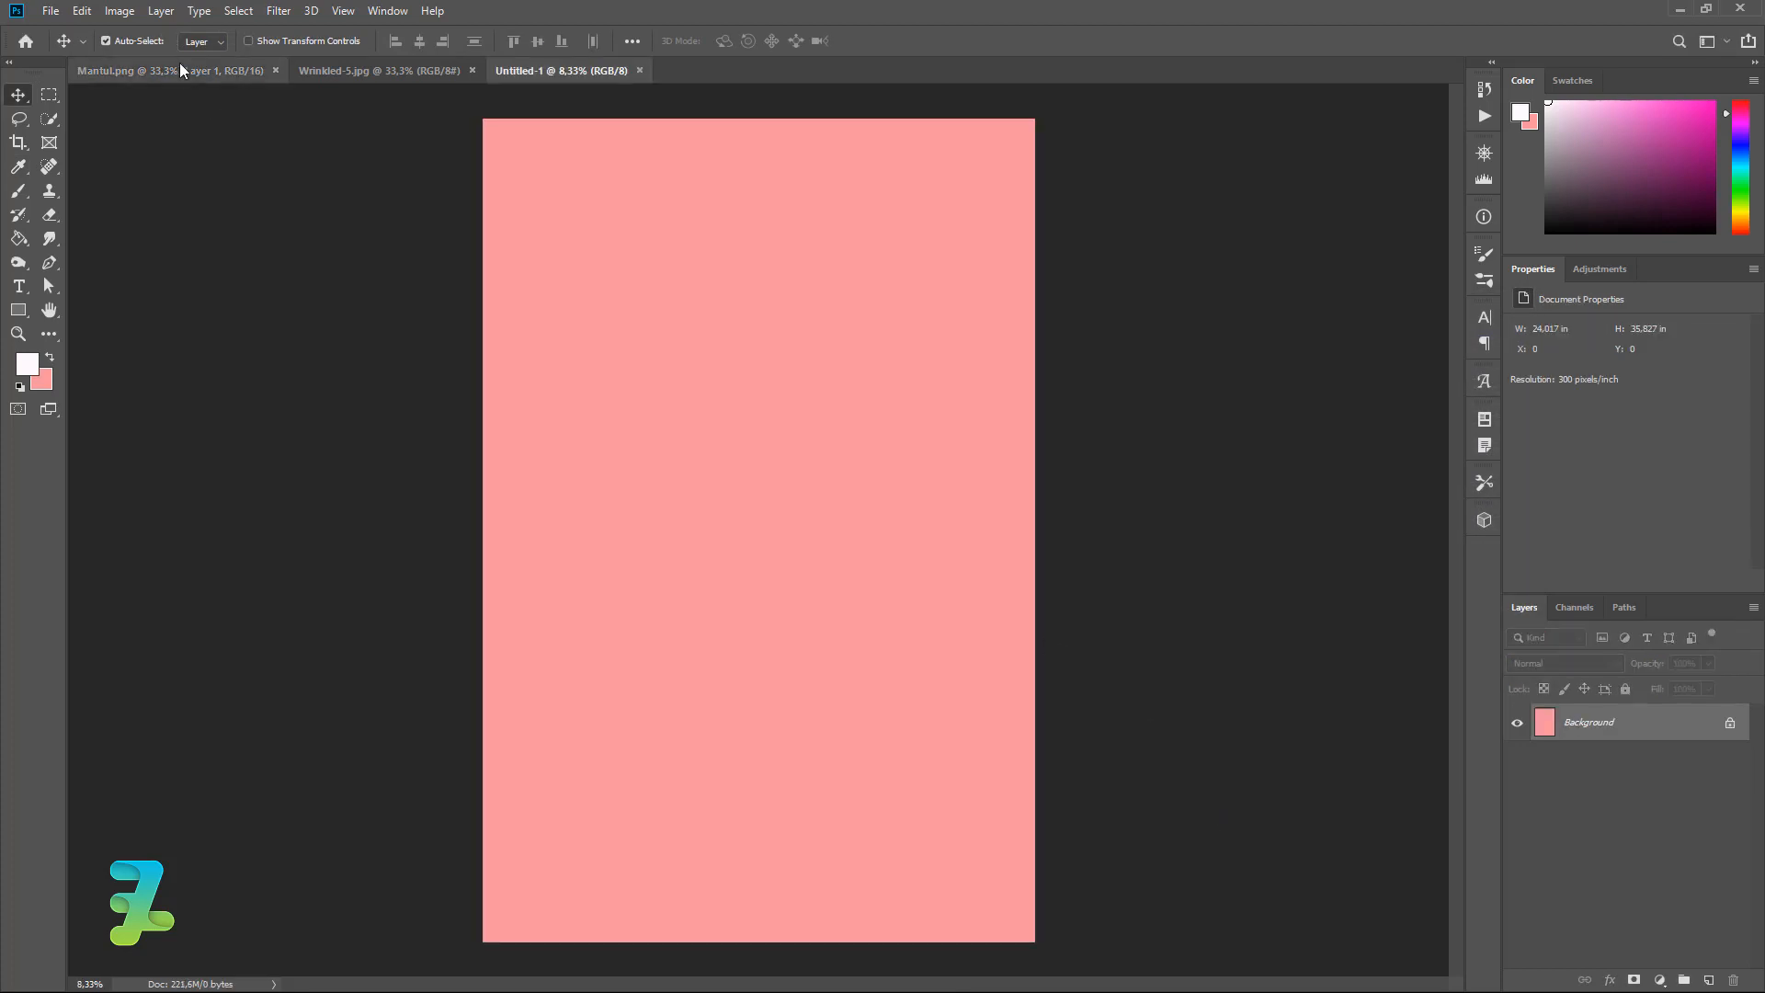
# Float Mantul.png in its own window and copy the torus layer from it into the new pink document.
pyautogui.click(181, 74)
pyautogui.rightClick(180, 74)
pyautogui.click(205, 142)
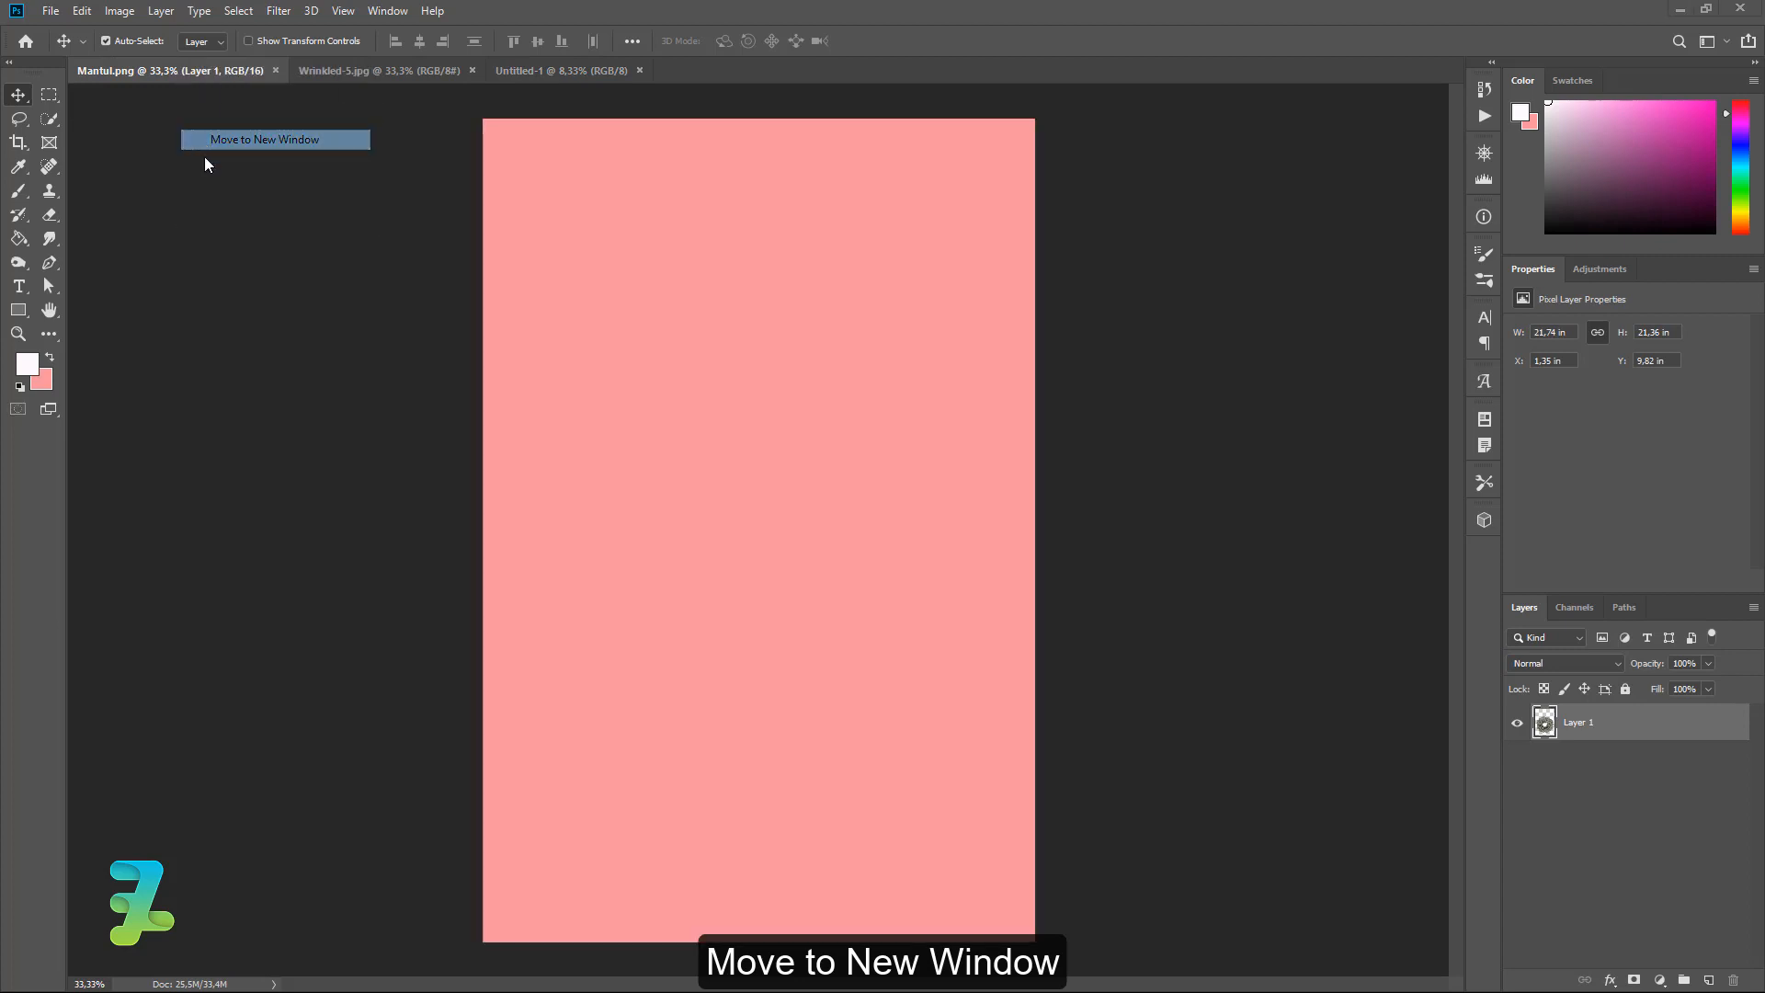
pyautogui.moveTo(426, 372); pyautogui.dragTo(771, 405)
pyautogui.click(887, 394)
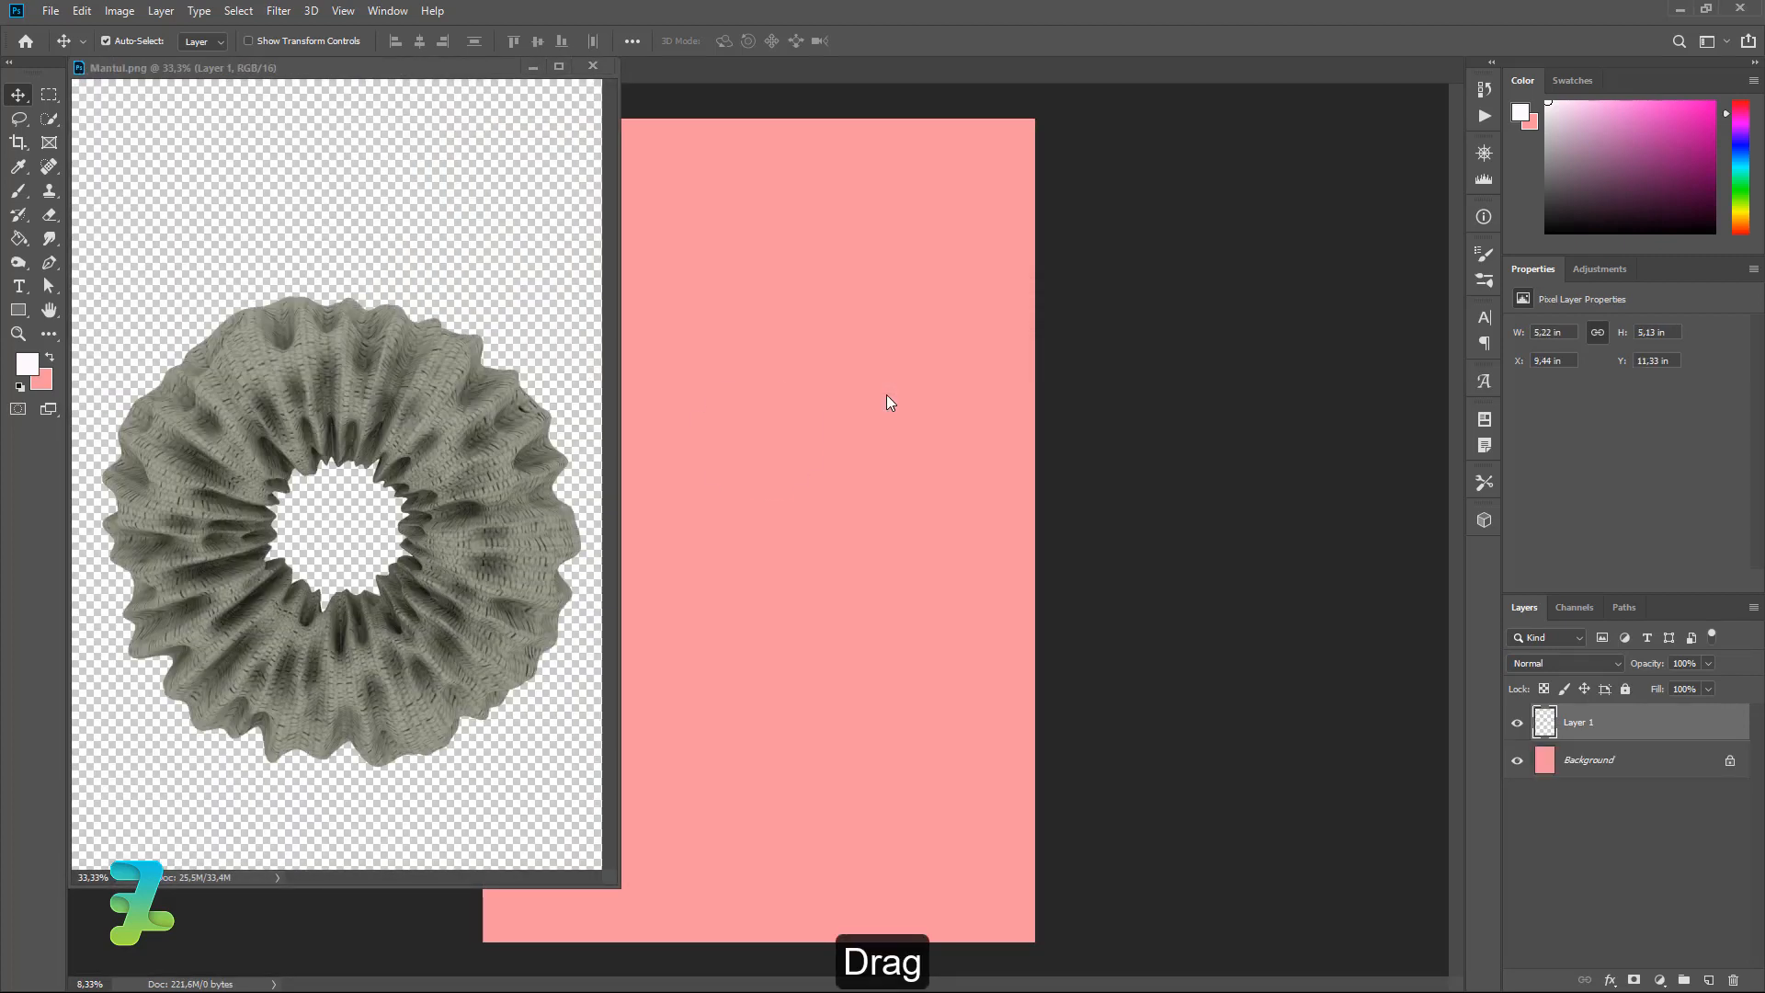
# Dock the Mantul.png window back among the other documents and return to Untitled-1.
pyautogui.click(565, 134)
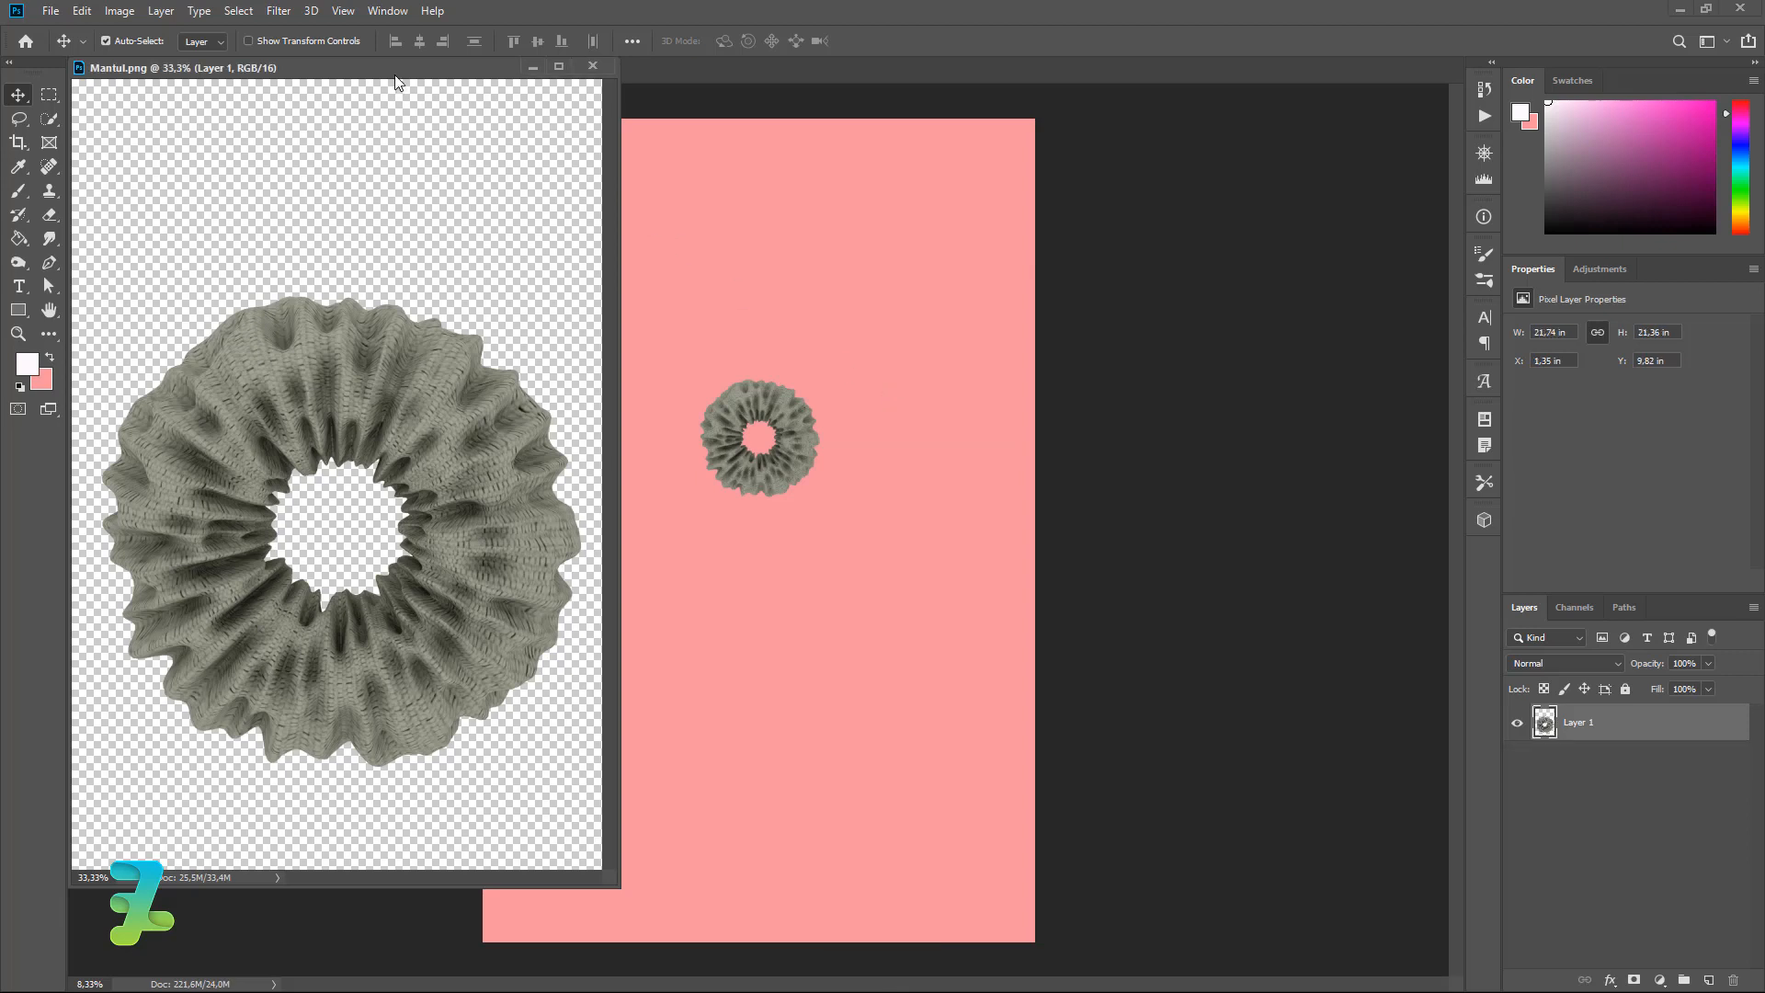
pyautogui.moveTo(404, 67); pyautogui.dragTo(158, 100)
pyautogui.click(156, 71)
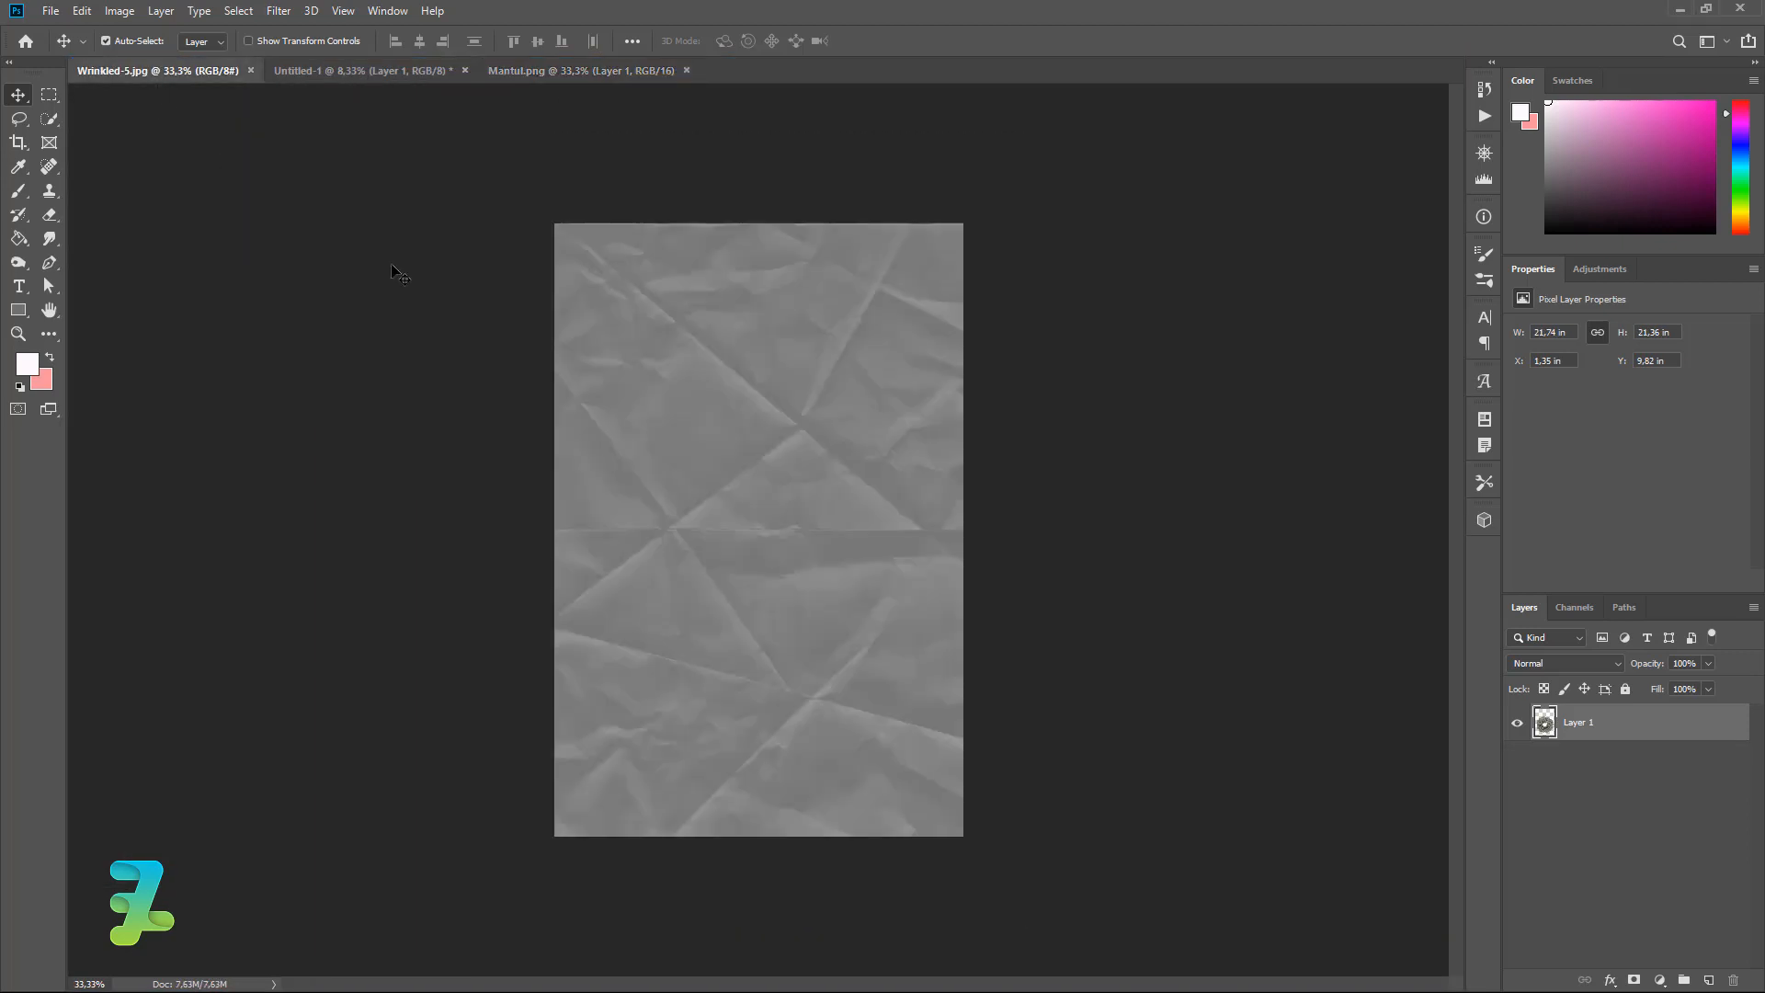
pyautogui.click(354, 71)
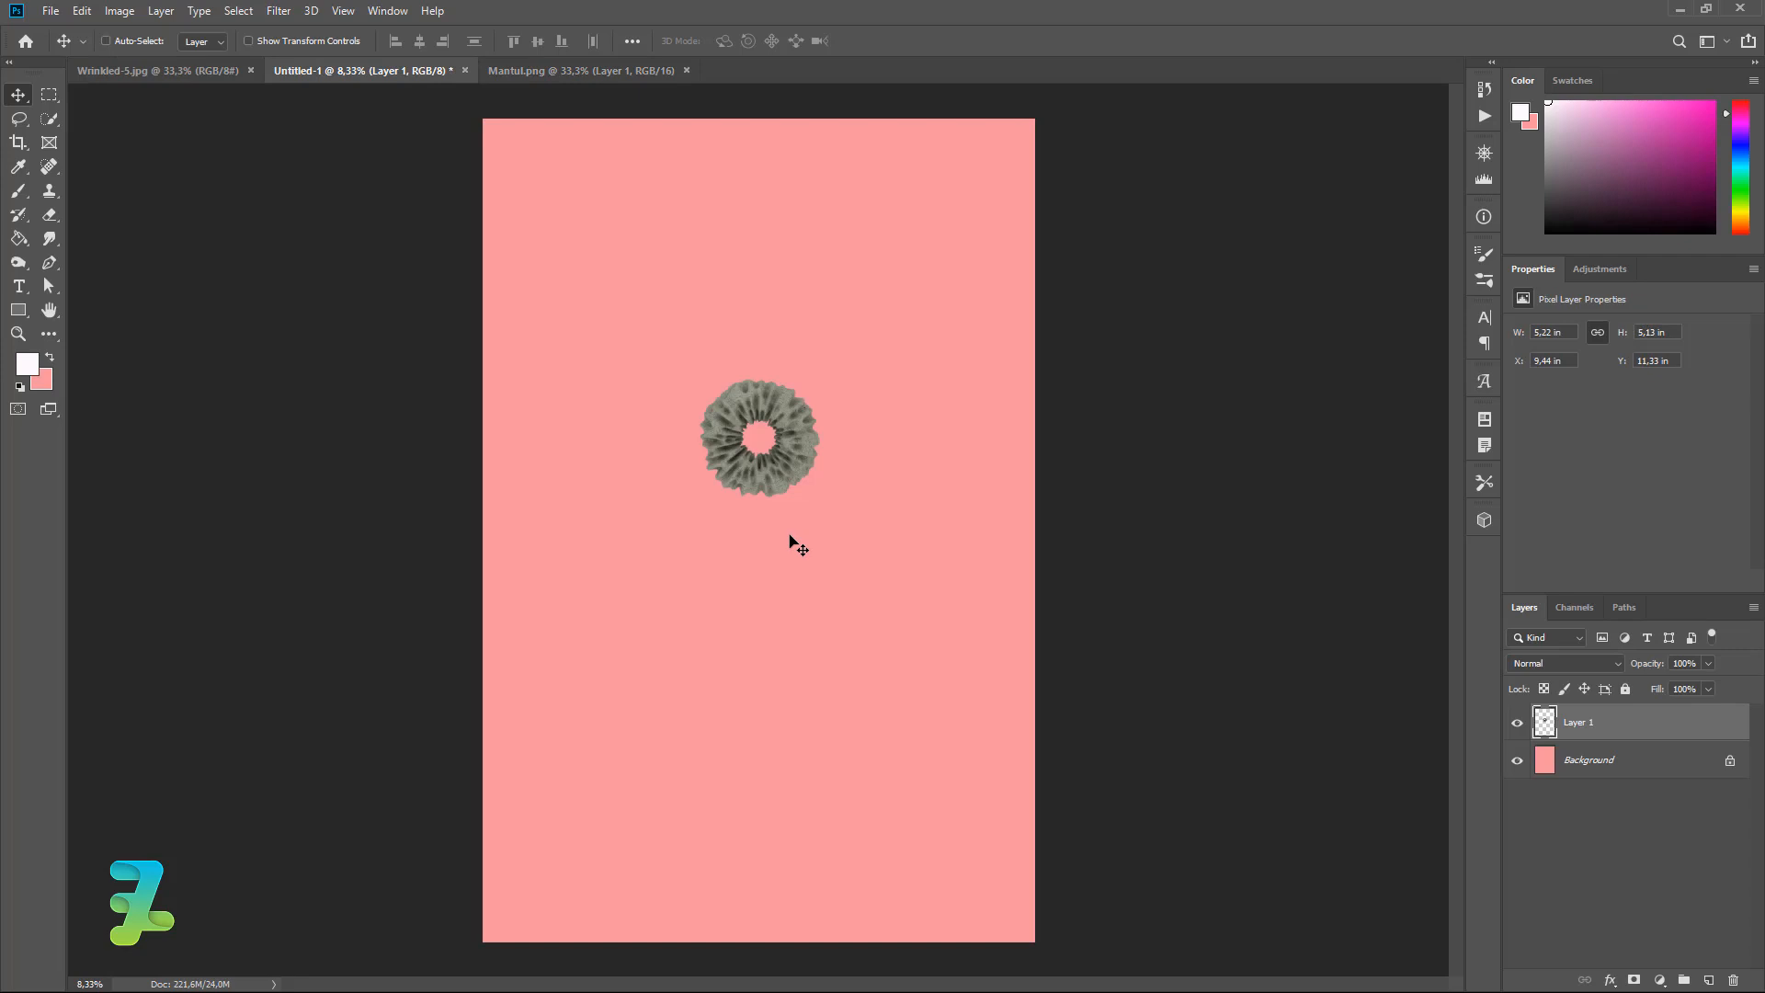
# Scale the torus layer up to about 392% and position it near the middle of the canvas.
pyautogui.hotkey('ctrl', 't')
pyautogui.keyDown('alt'); pyautogui.moveTo(851, 362); pyautogui.dragTo(1038, 179); pyautogui.keyUp('alt')
pyautogui.moveTo(934, 389); pyautogui.dragTo(929, 478)
pyautogui.moveTo(1004, 278)
pyautogui.keyDown('alt'); pyautogui.mouseDown()
pyautogui.moveTo(1019, 247)
pyautogui.moveTo(989, 295)
pyautogui.mouseUp(); pyautogui.keyUp('alt')
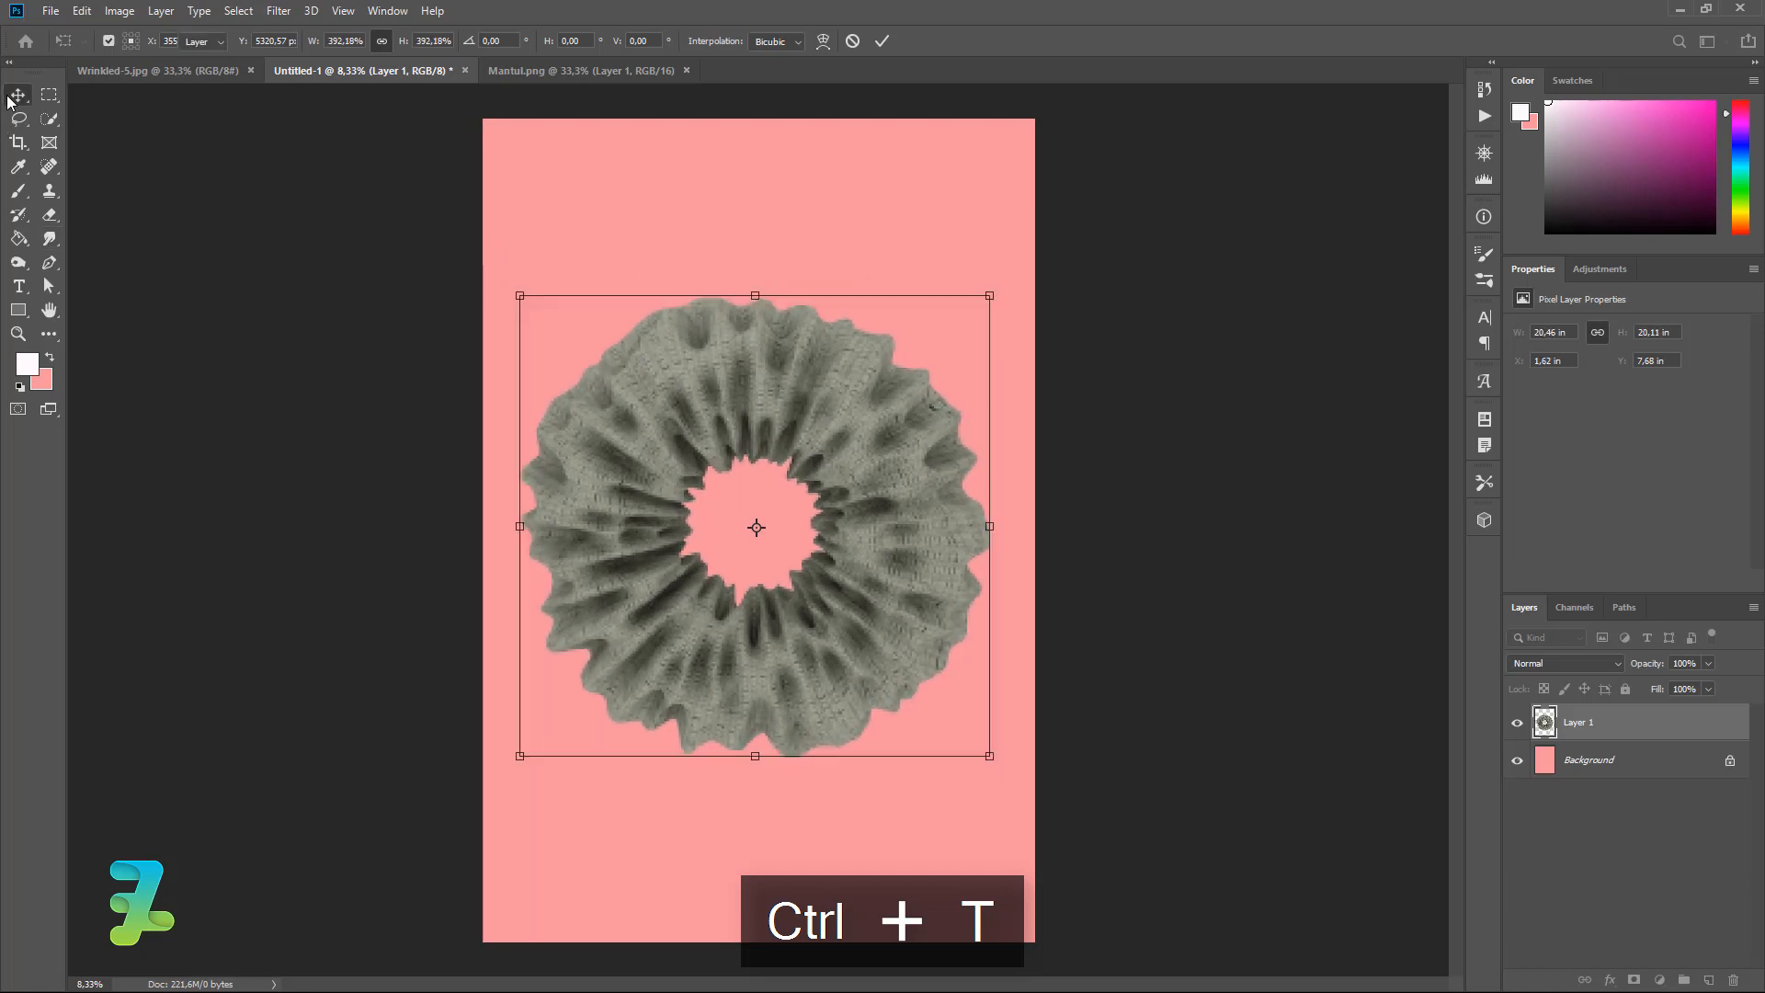
pyautogui.press('Return')
# Align the torus layer horizontally and vertically to the centre of the whole canvas and clear the selection.
pyautogui.hotkey('ctrl', 'a')
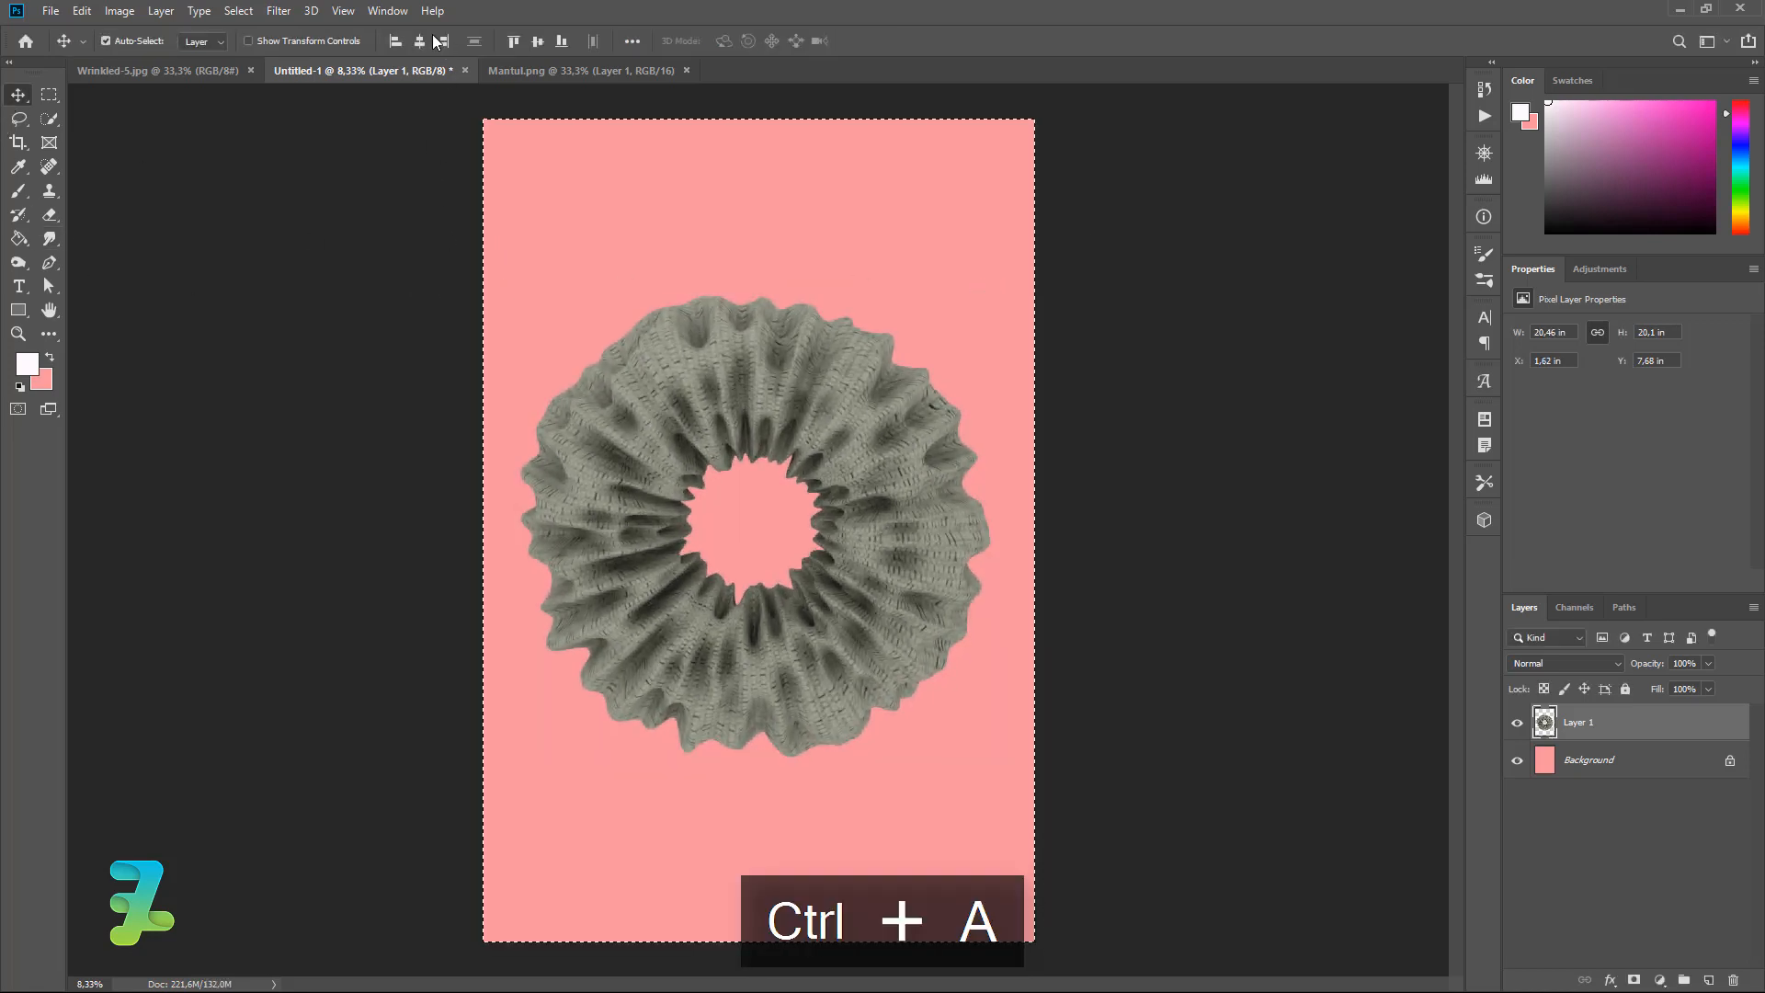
pyautogui.click(419, 41)
pyautogui.click(538, 42)
pyautogui.hotkey('ctrl', 'd')
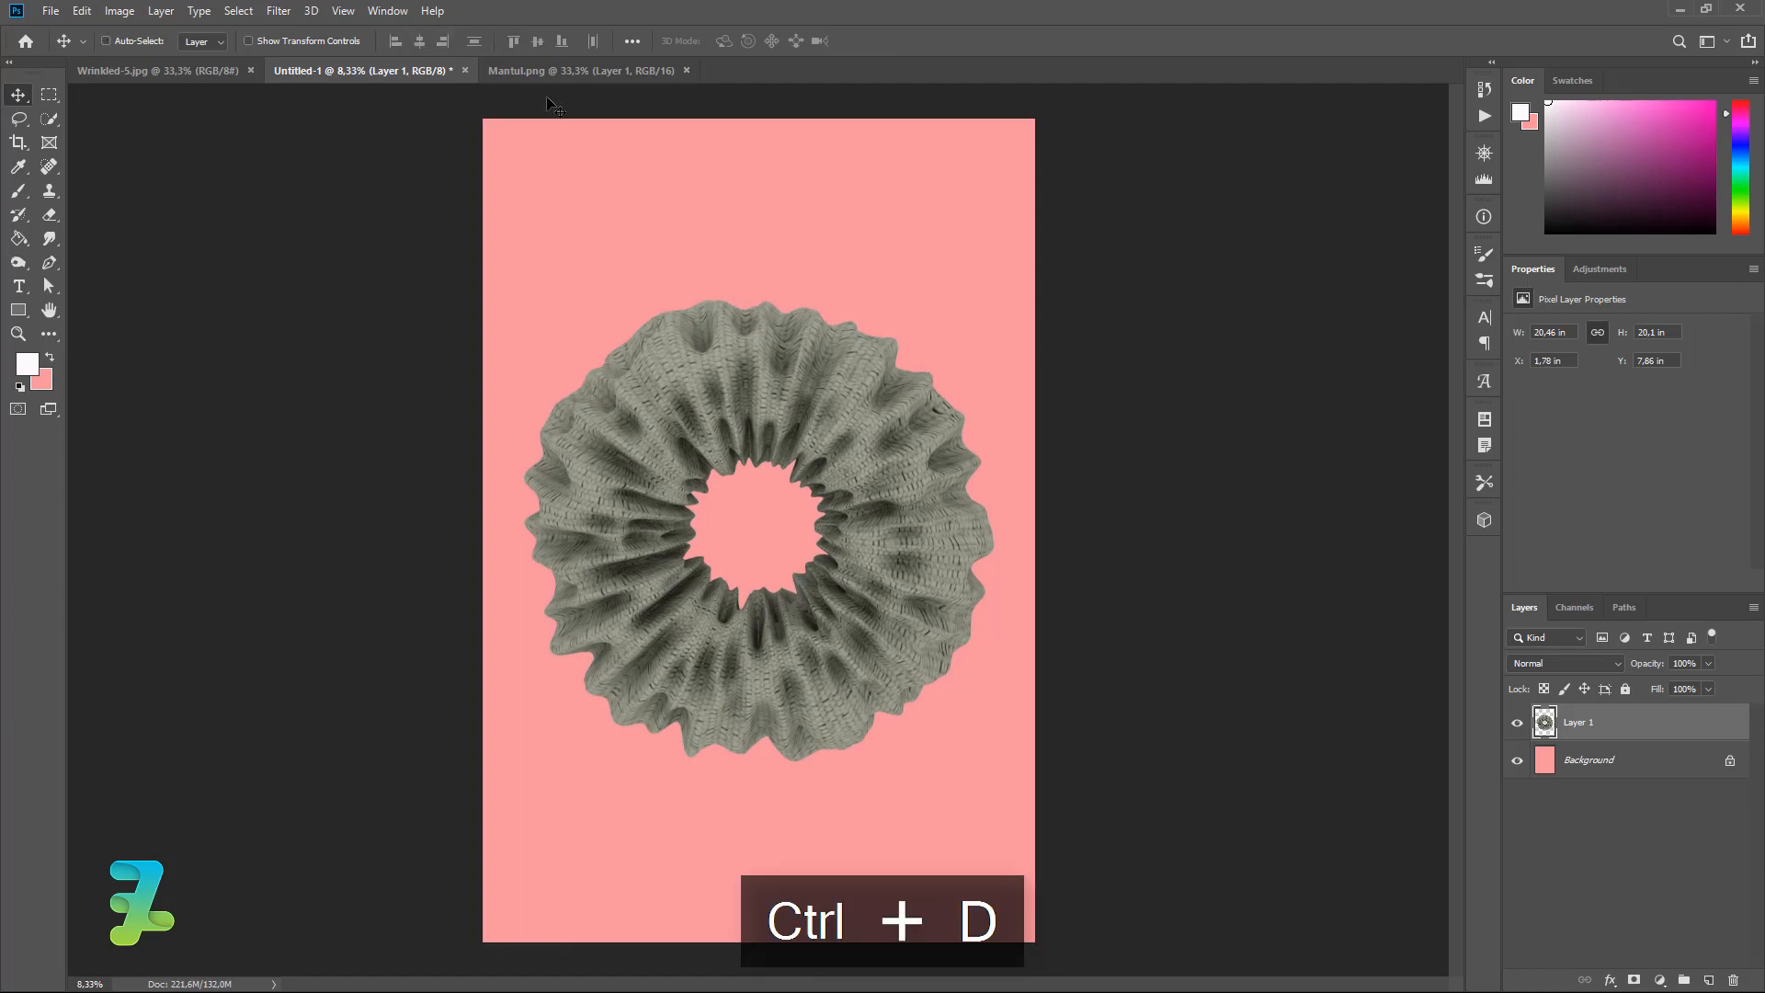
pyautogui.click(106, 41)
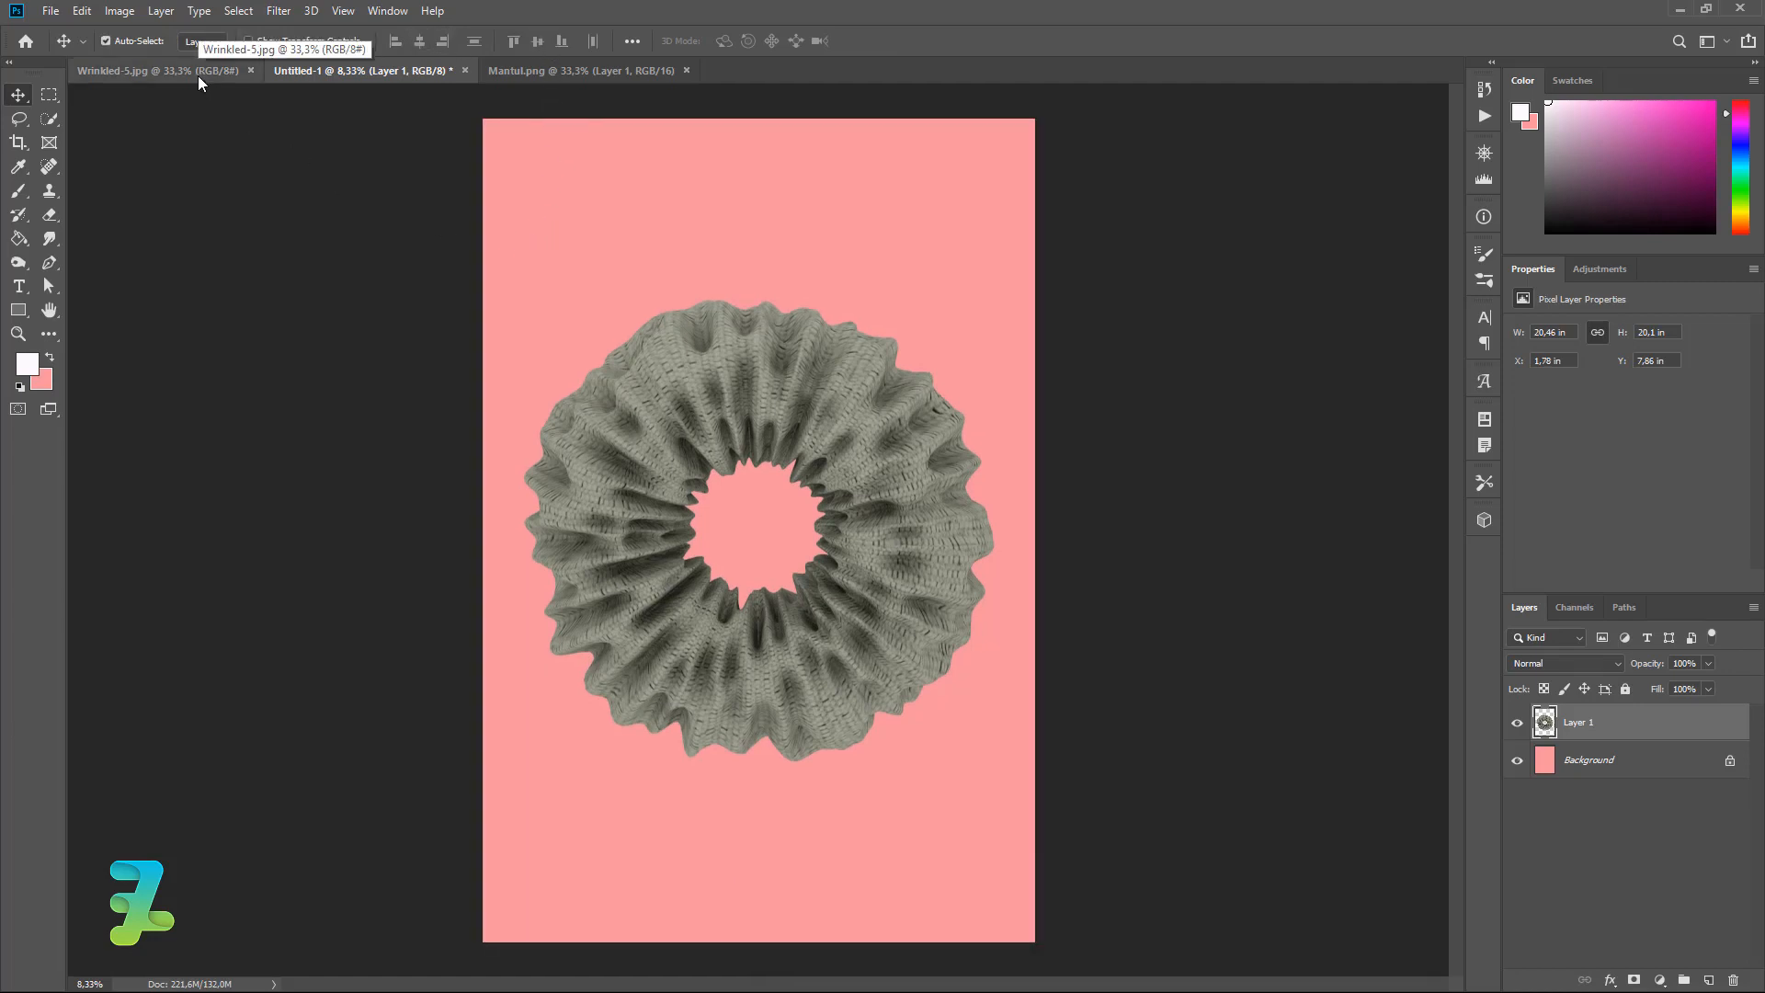
# Float Wrinkled-5.jpg in its own window, copy its paper texture into the pink poster document, and close the texture file.
pyautogui.click(198, 81)
pyautogui.rightClick(198, 78)
pyautogui.click(238, 149)
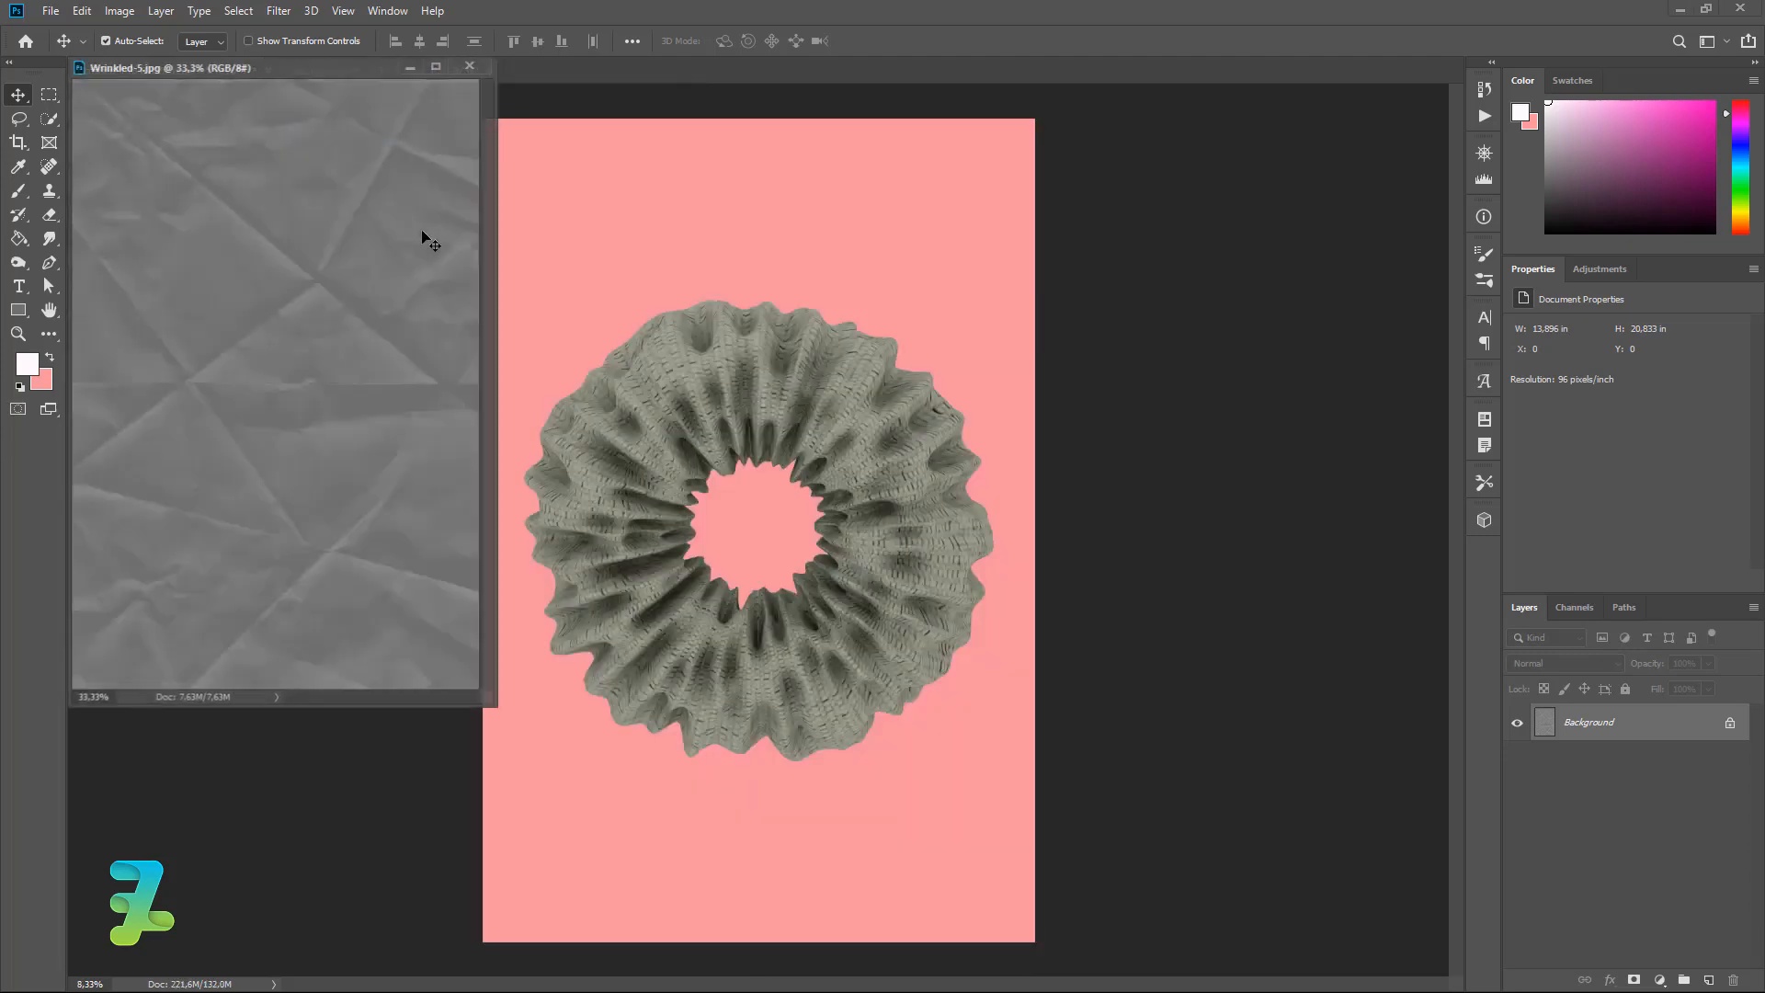
pyautogui.moveTo(374, 197); pyautogui.dragTo(623, 303)
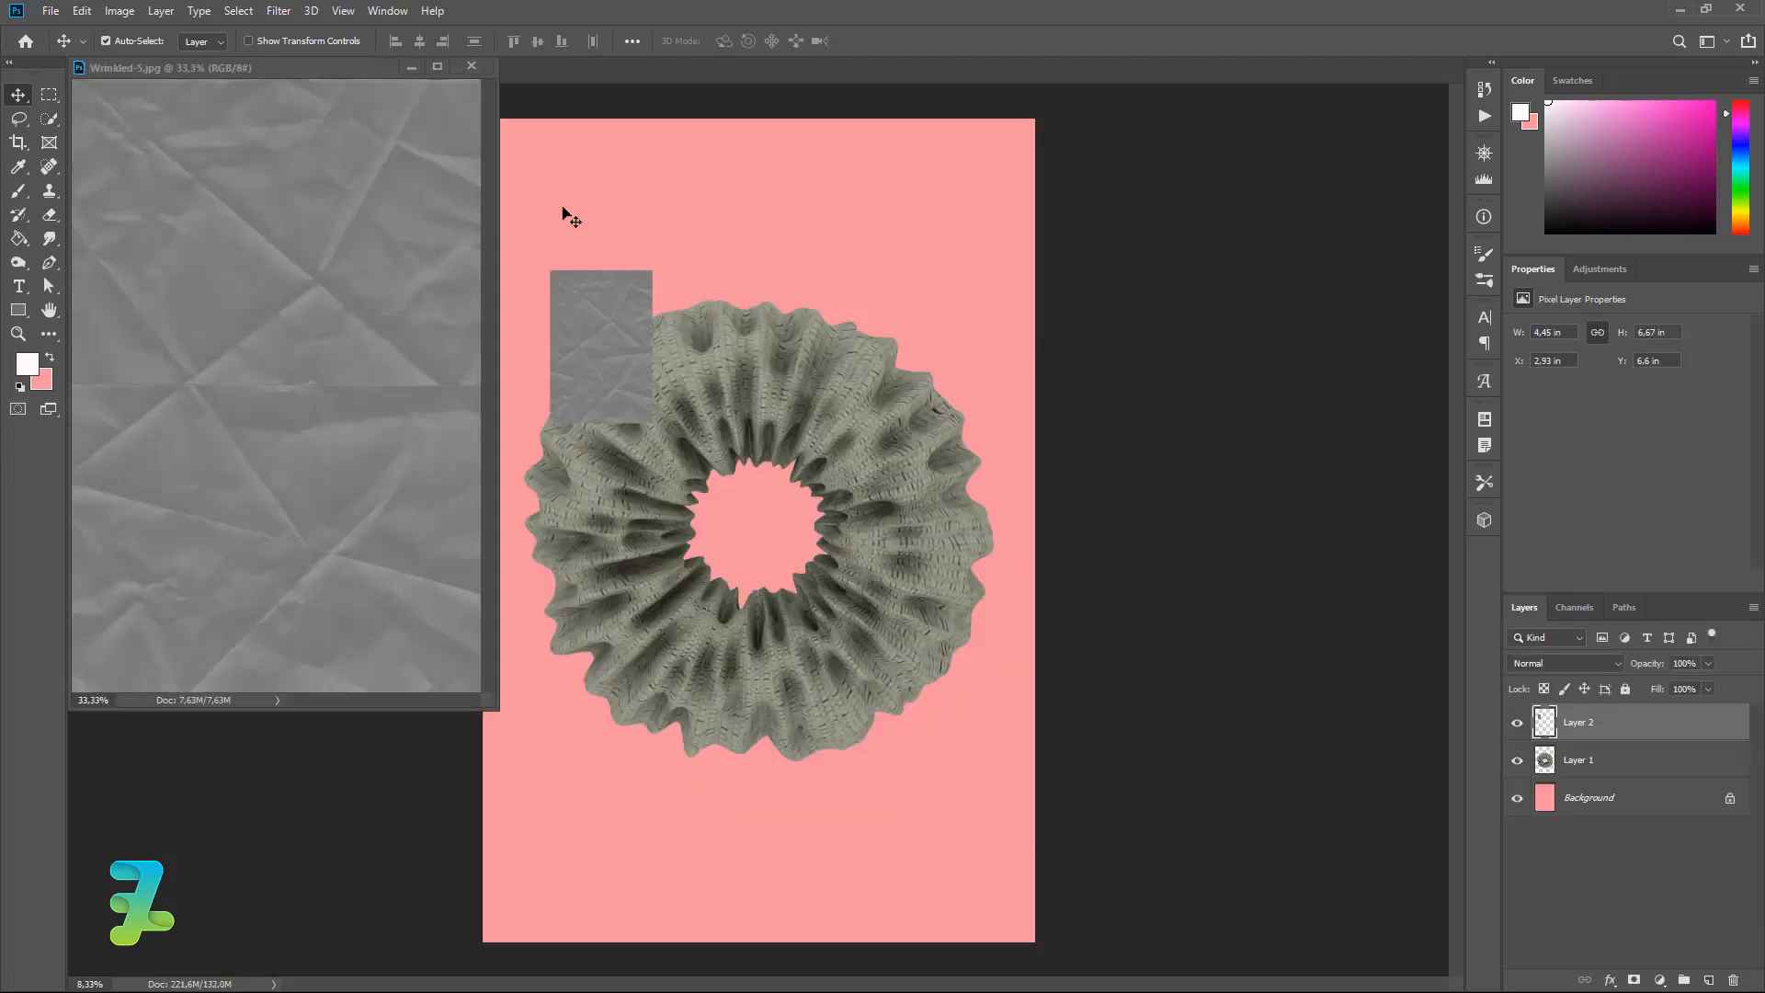
pyautogui.click(472, 66)
# Move the paper texture layer below the torus layer and scale it to about 554% so it covers the whole canvas.
pyautogui.moveTo(1551, 726); pyautogui.dragTo(1554, 768)
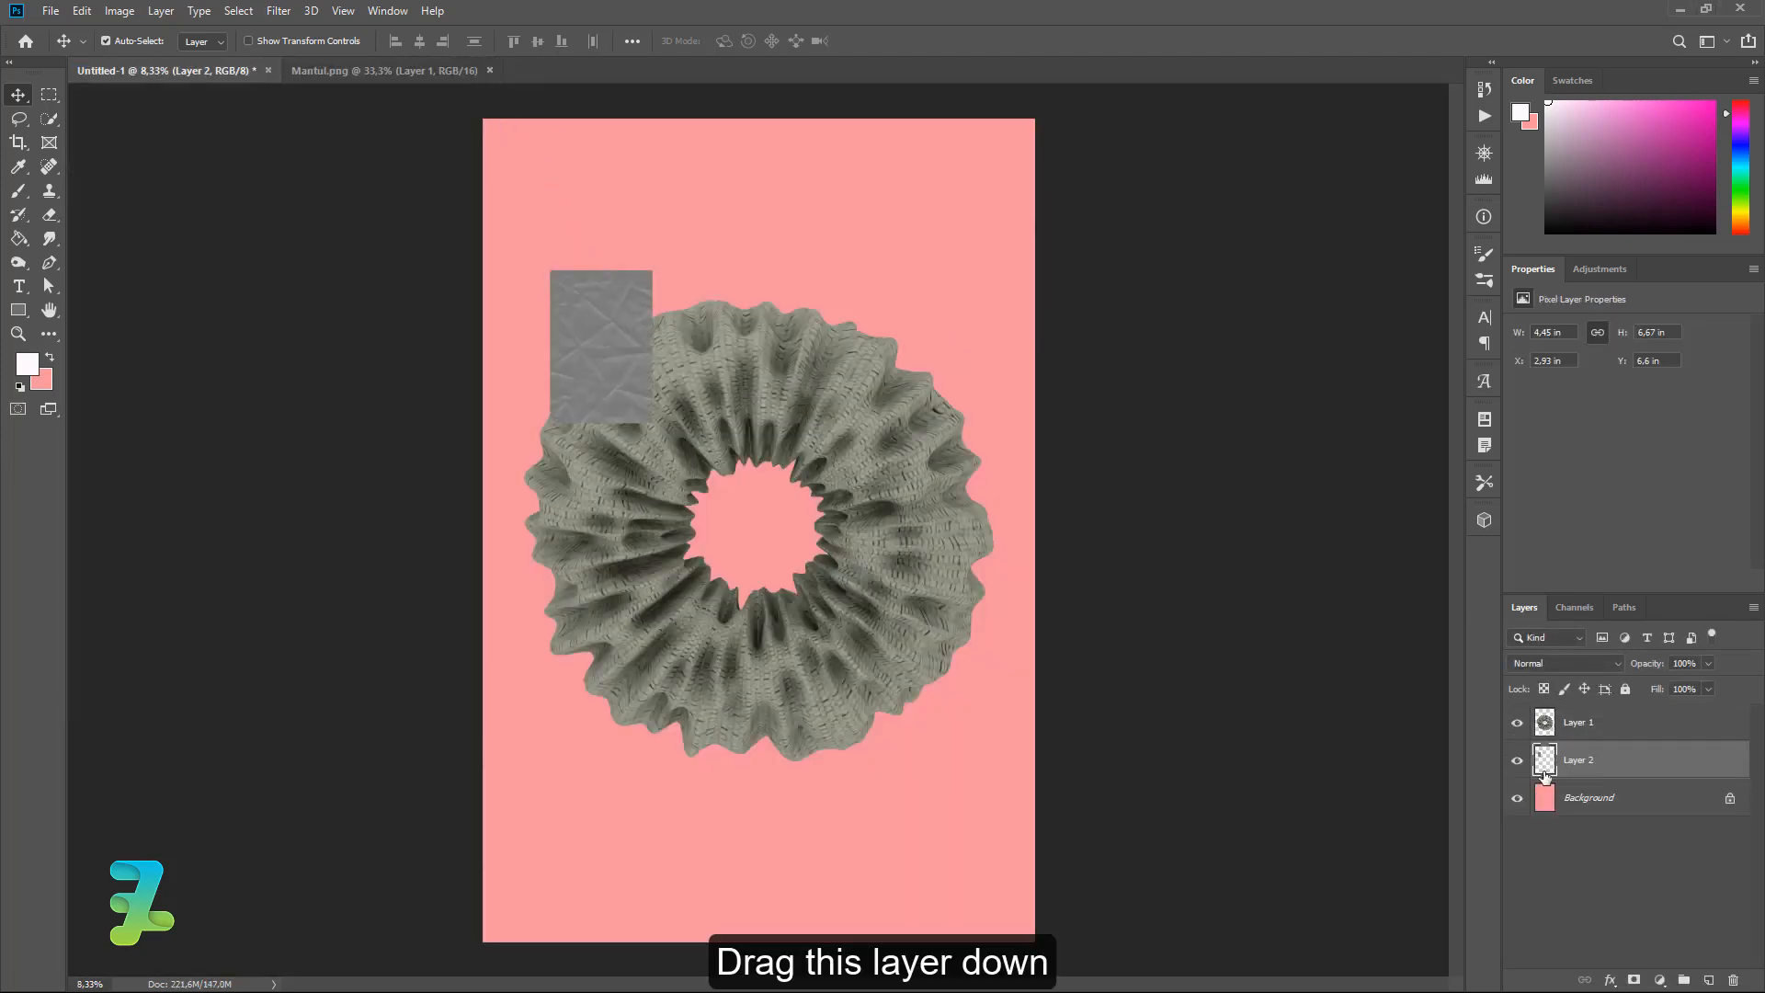
pyautogui.hotkey('ctrl', 't')
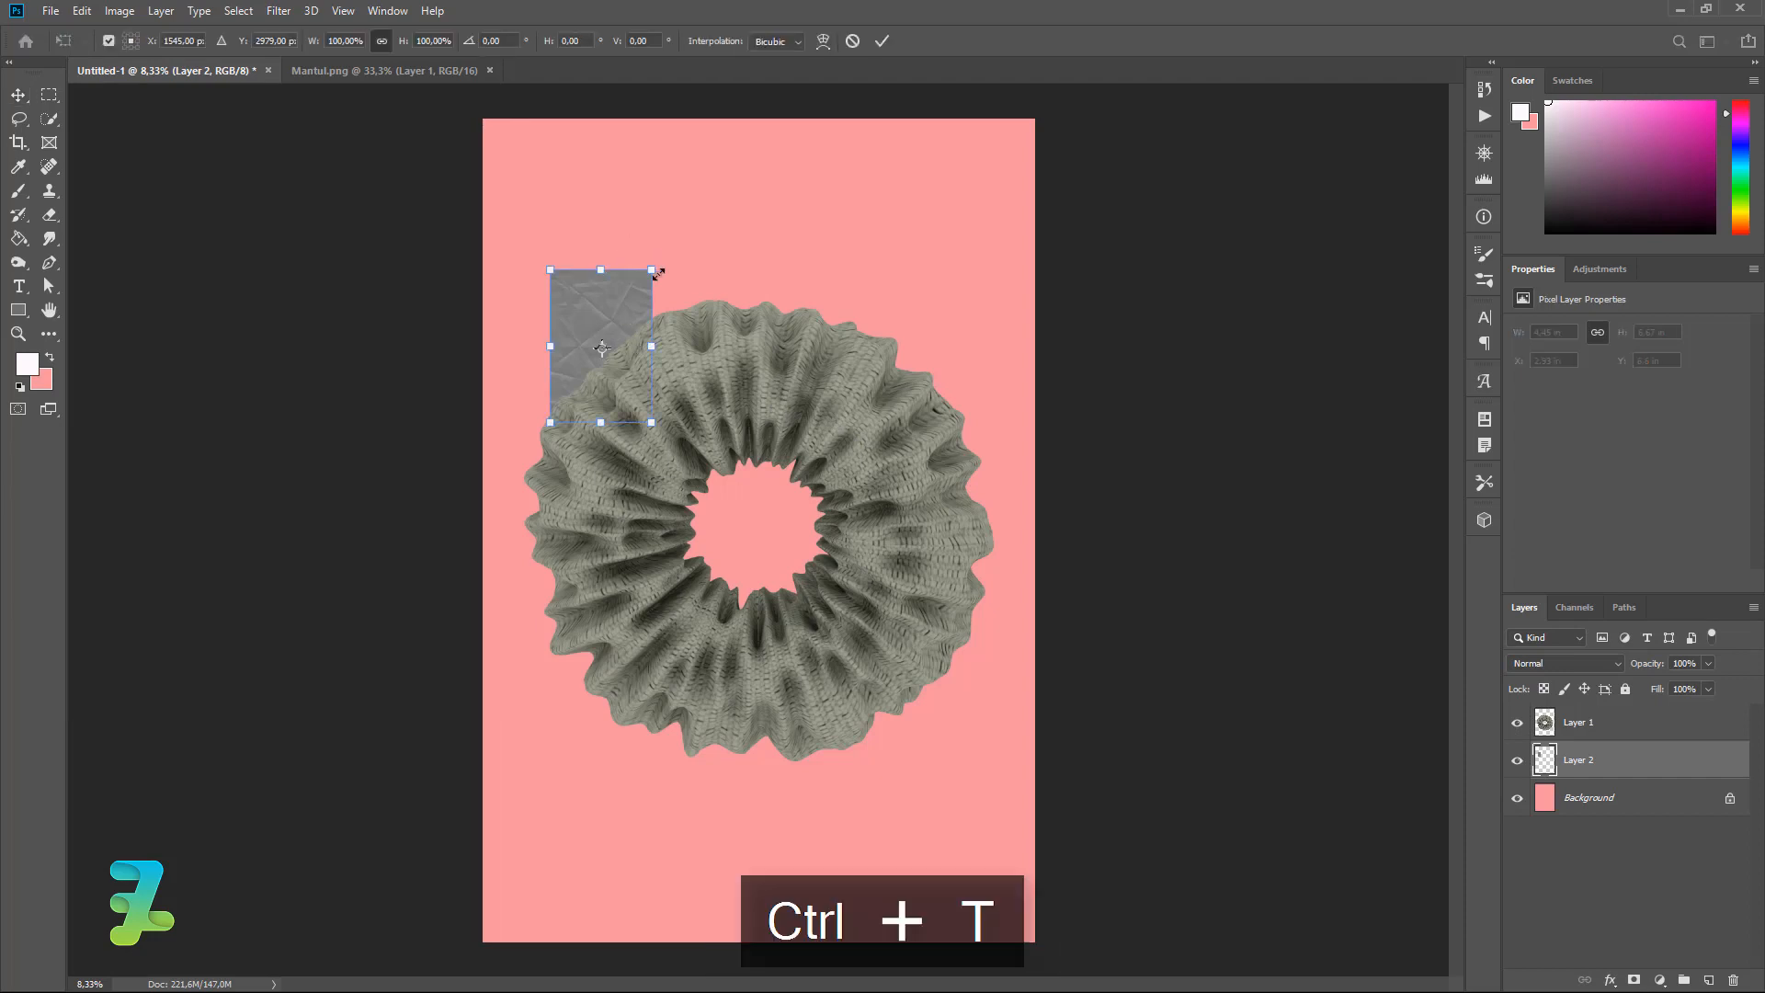
pyautogui.keyDown('alt'); pyautogui.moveTo(658, 274); pyautogui.dragTo(1220, 168); pyautogui.keyUp('alt')
pyautogui.moveTo(477, 303); pyautogui.dragTo(646, 487)
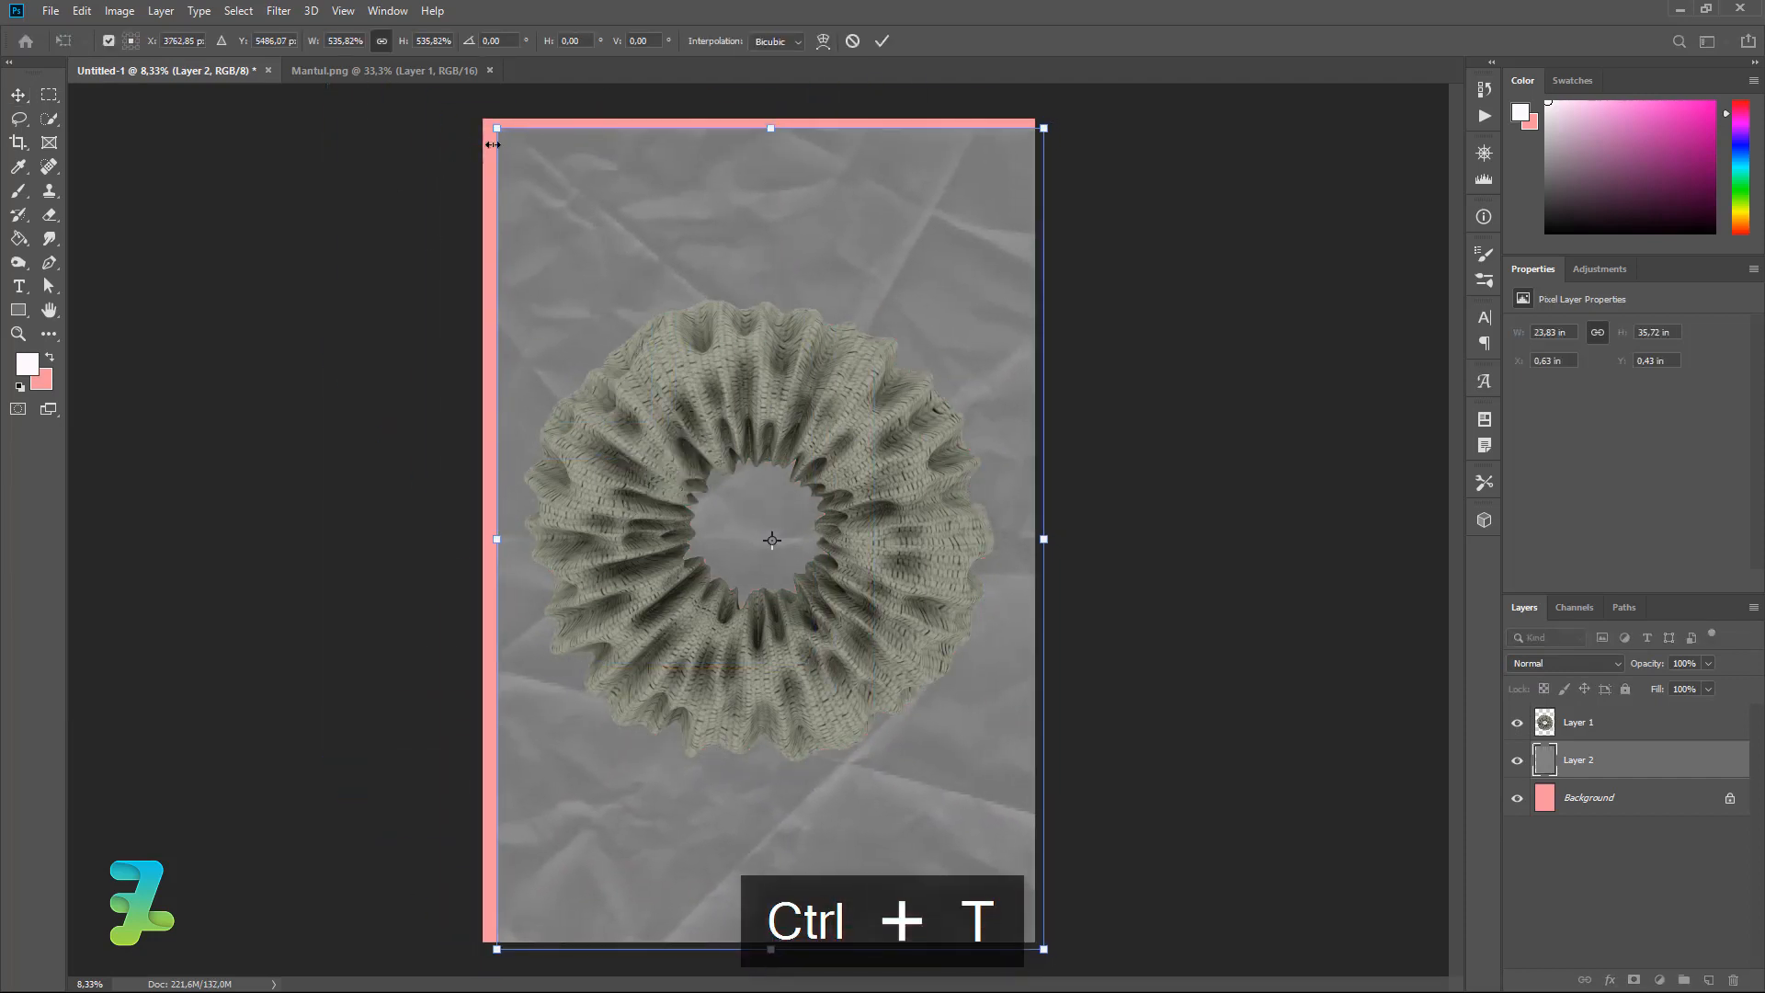
pyautogui.moveTo(493, 145); pyautogui.dragTo(474, 117)
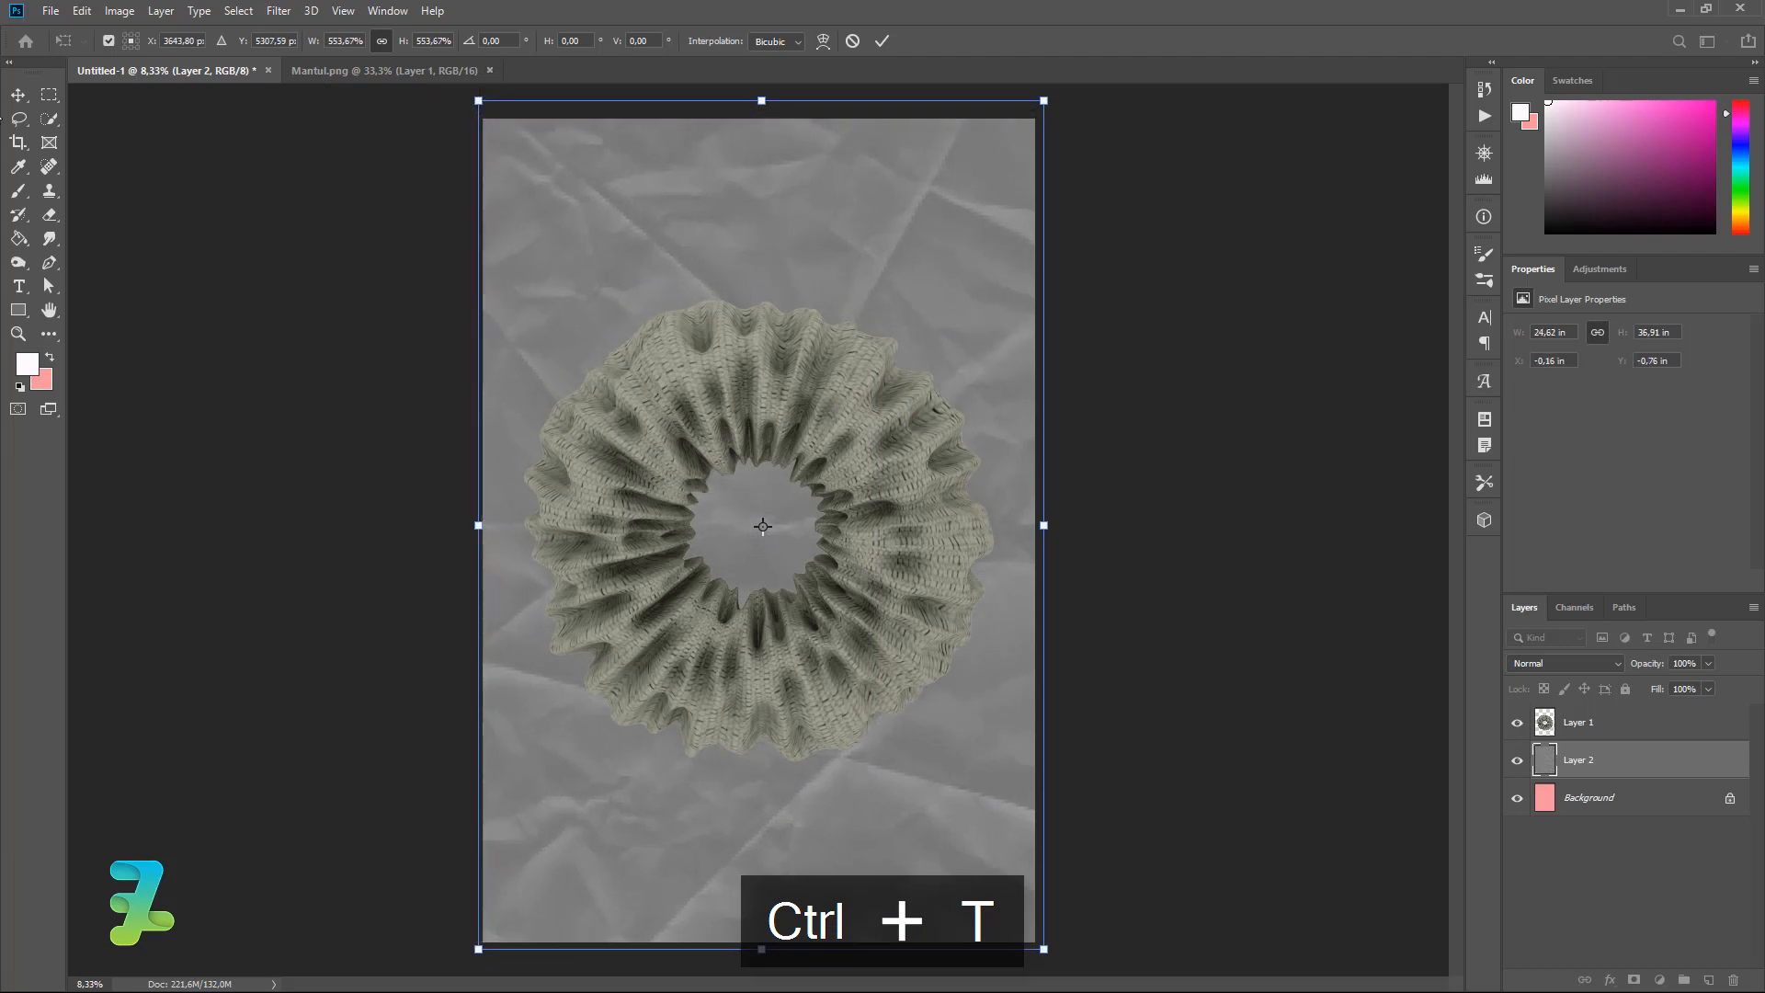
pyautogui.click(9, 98)
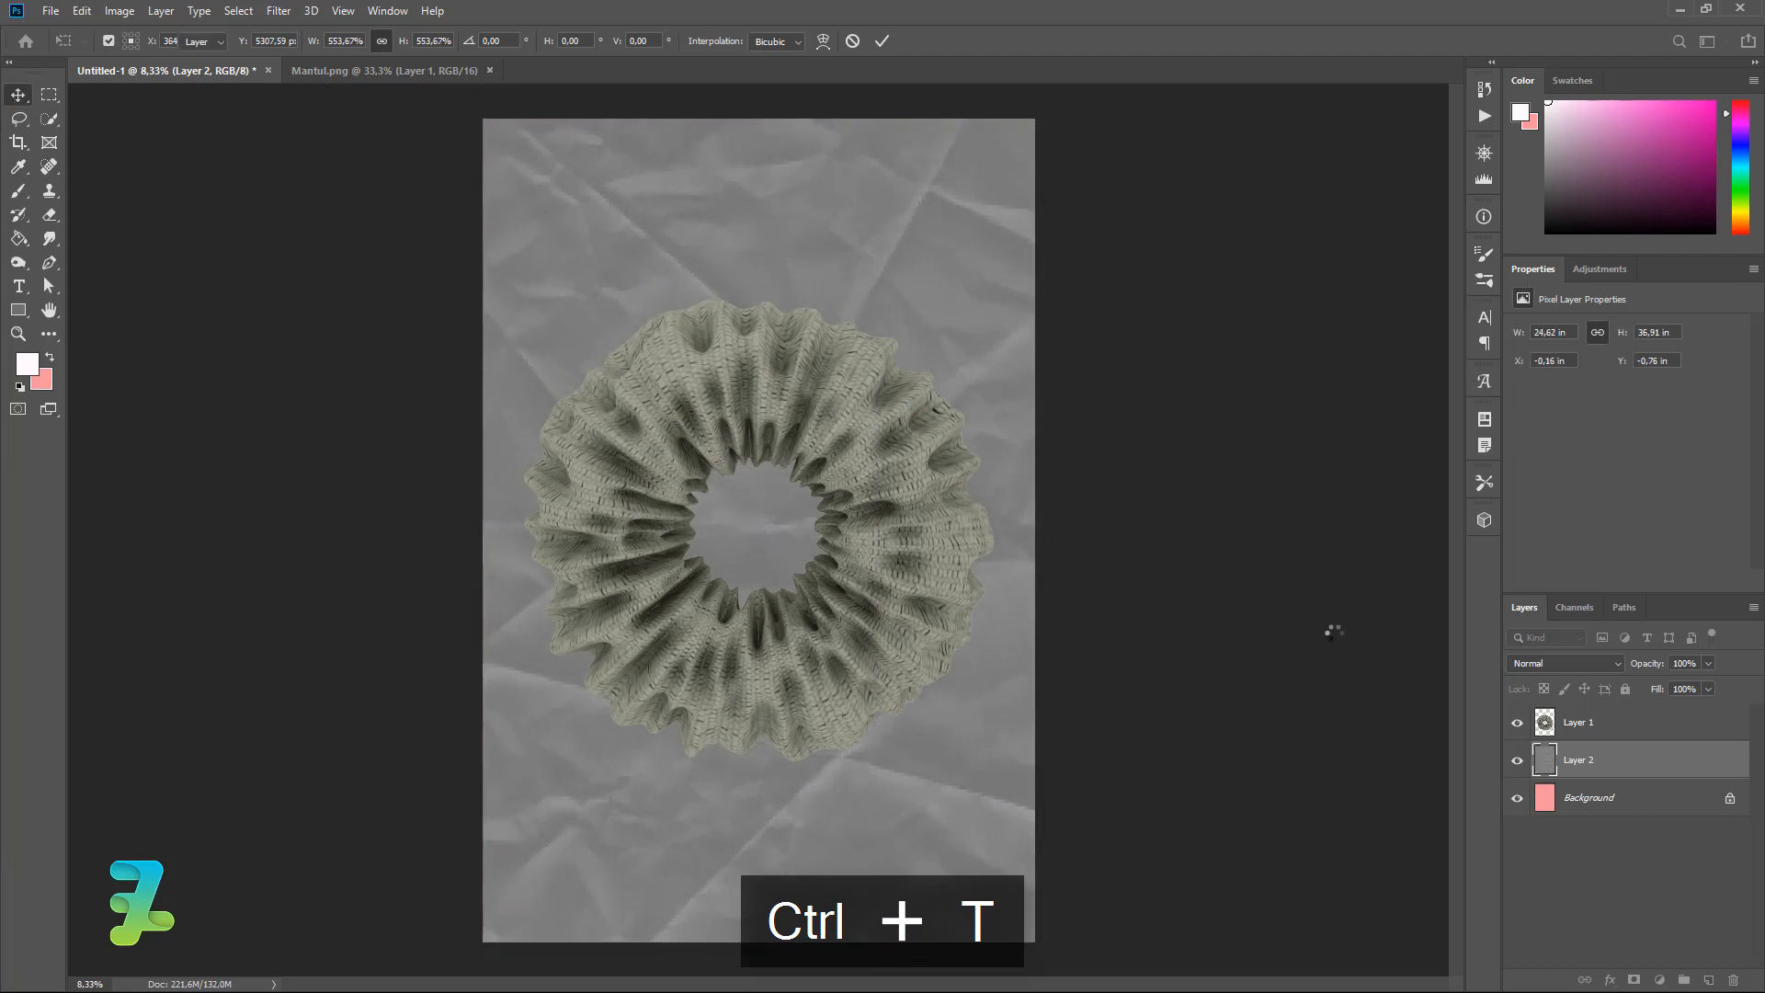
# Set the paper texture layer's blend mode to Overlay.
pyautogui.click(1547, 663)
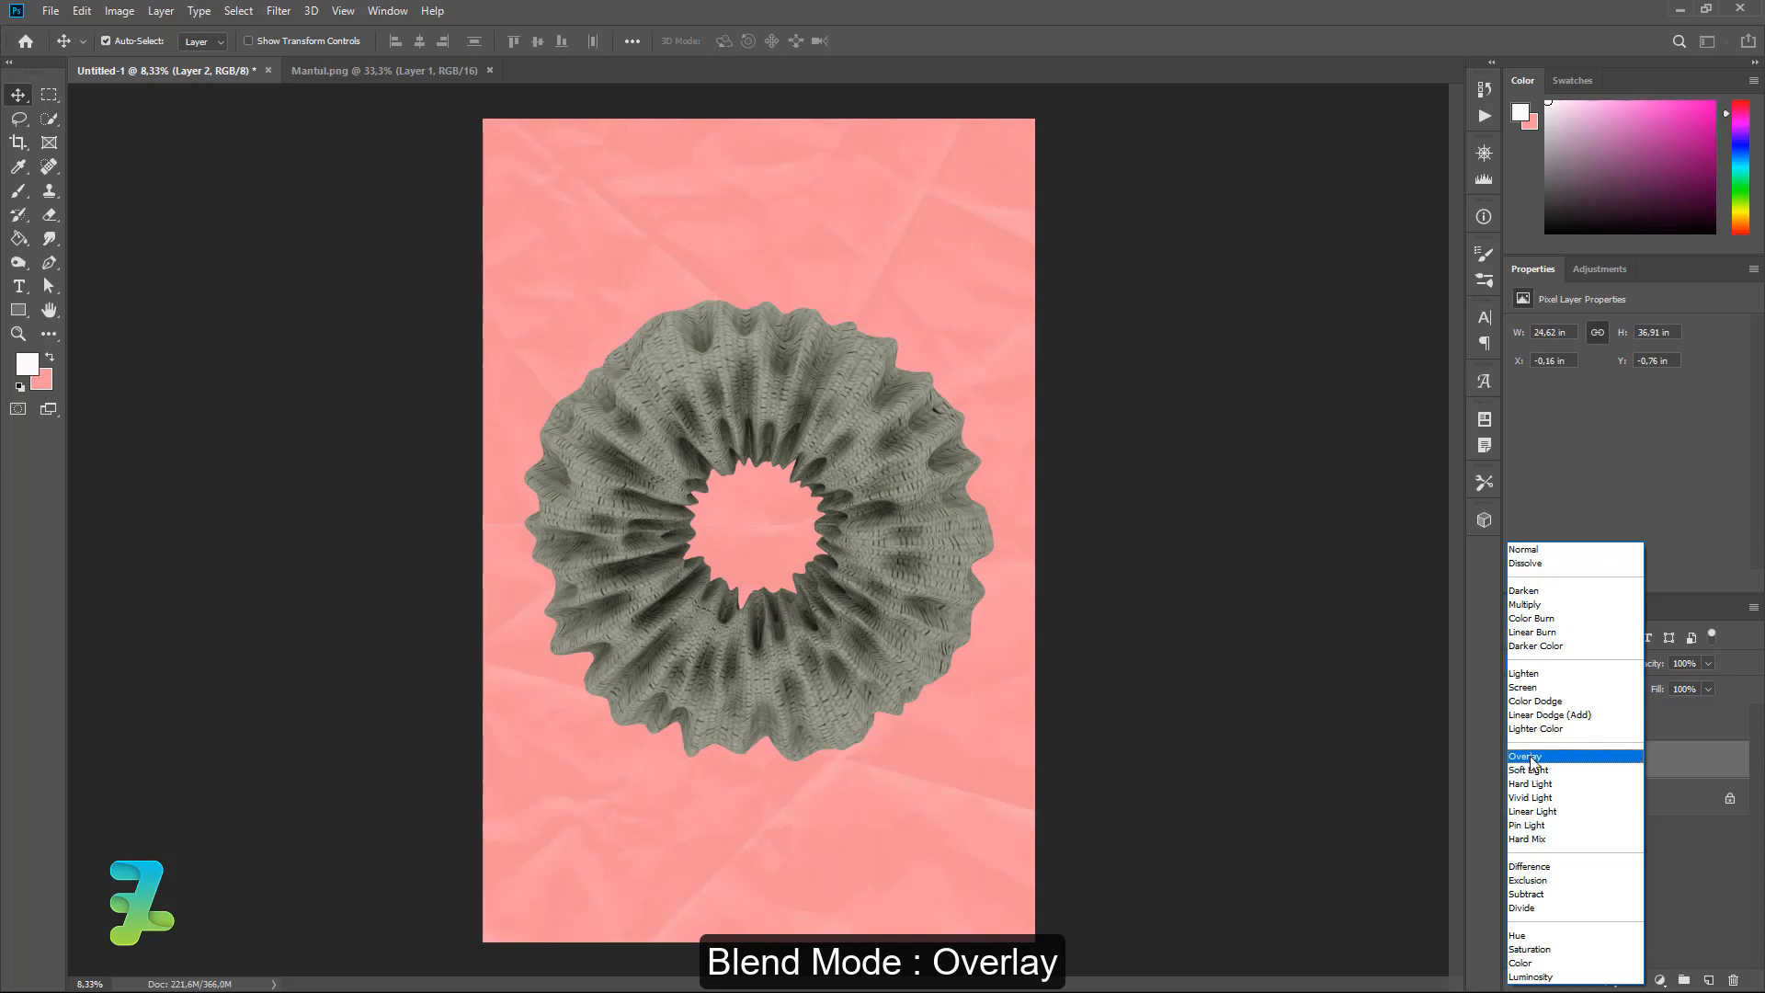
pyautogui.click(1554, 756)
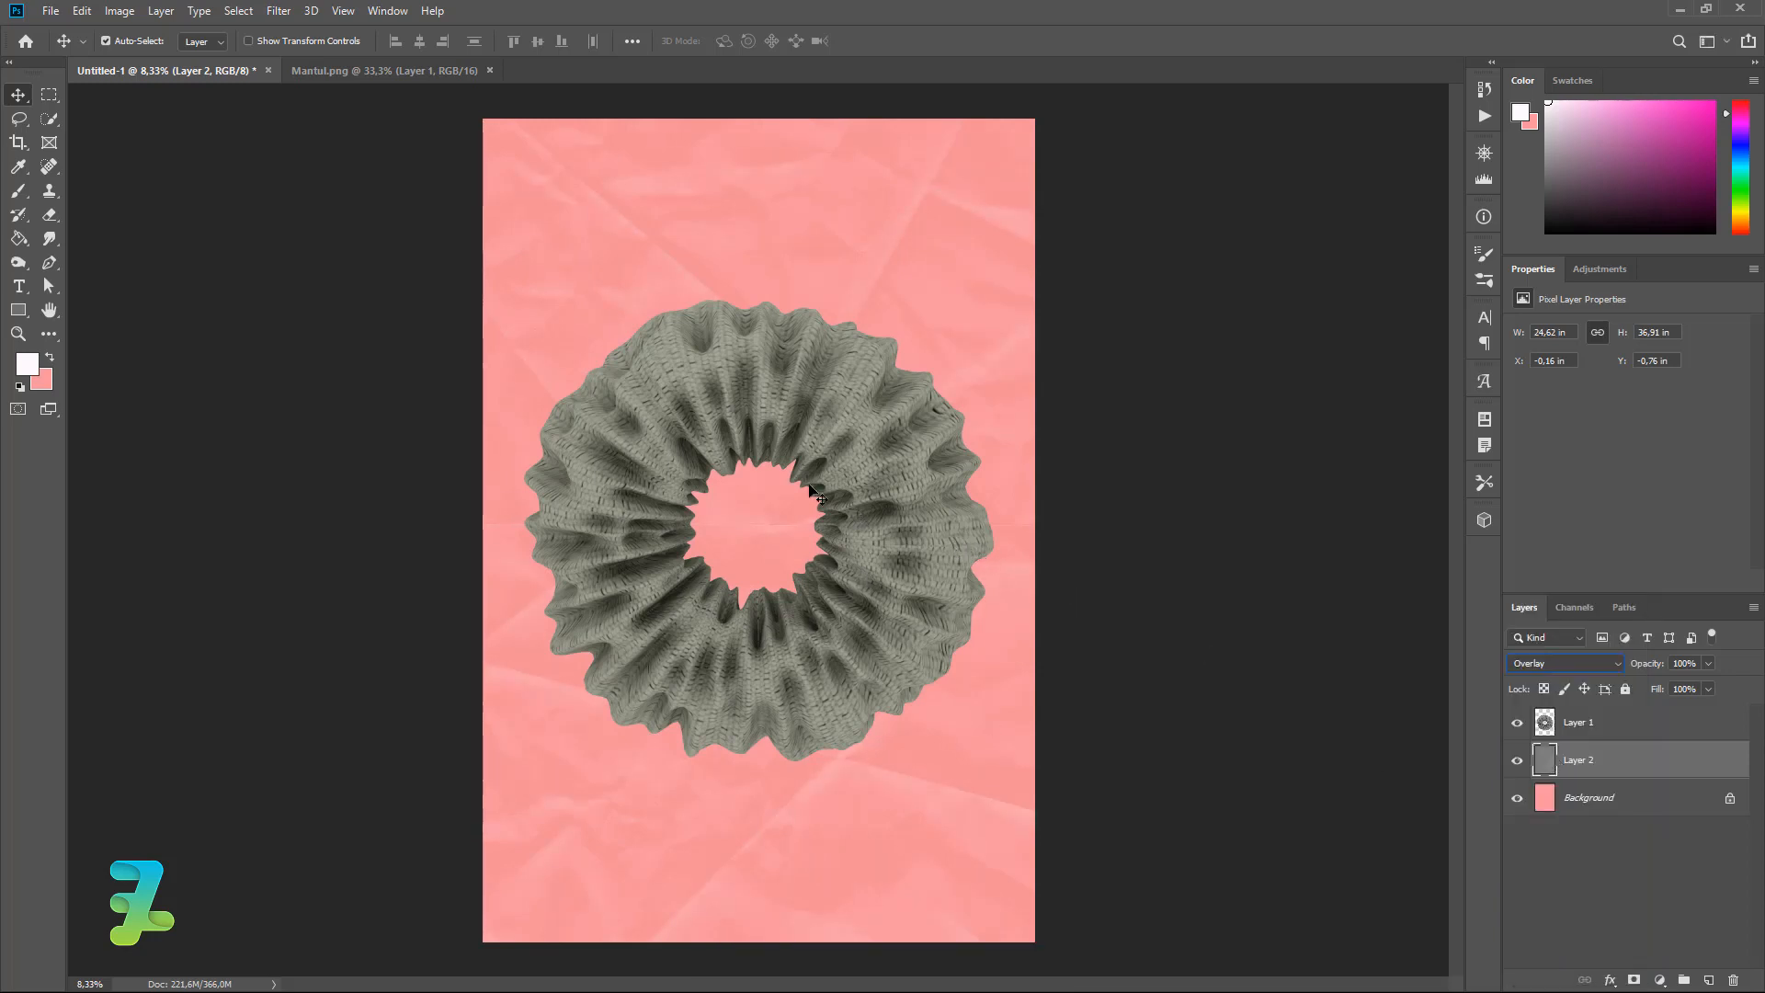
# Set up the Type tool with foreground colour fffbfe, the Lato font in Black style, and a size of 100 pt.
pyautogui.click(25, 288)
pyautogui.click(26, 364)
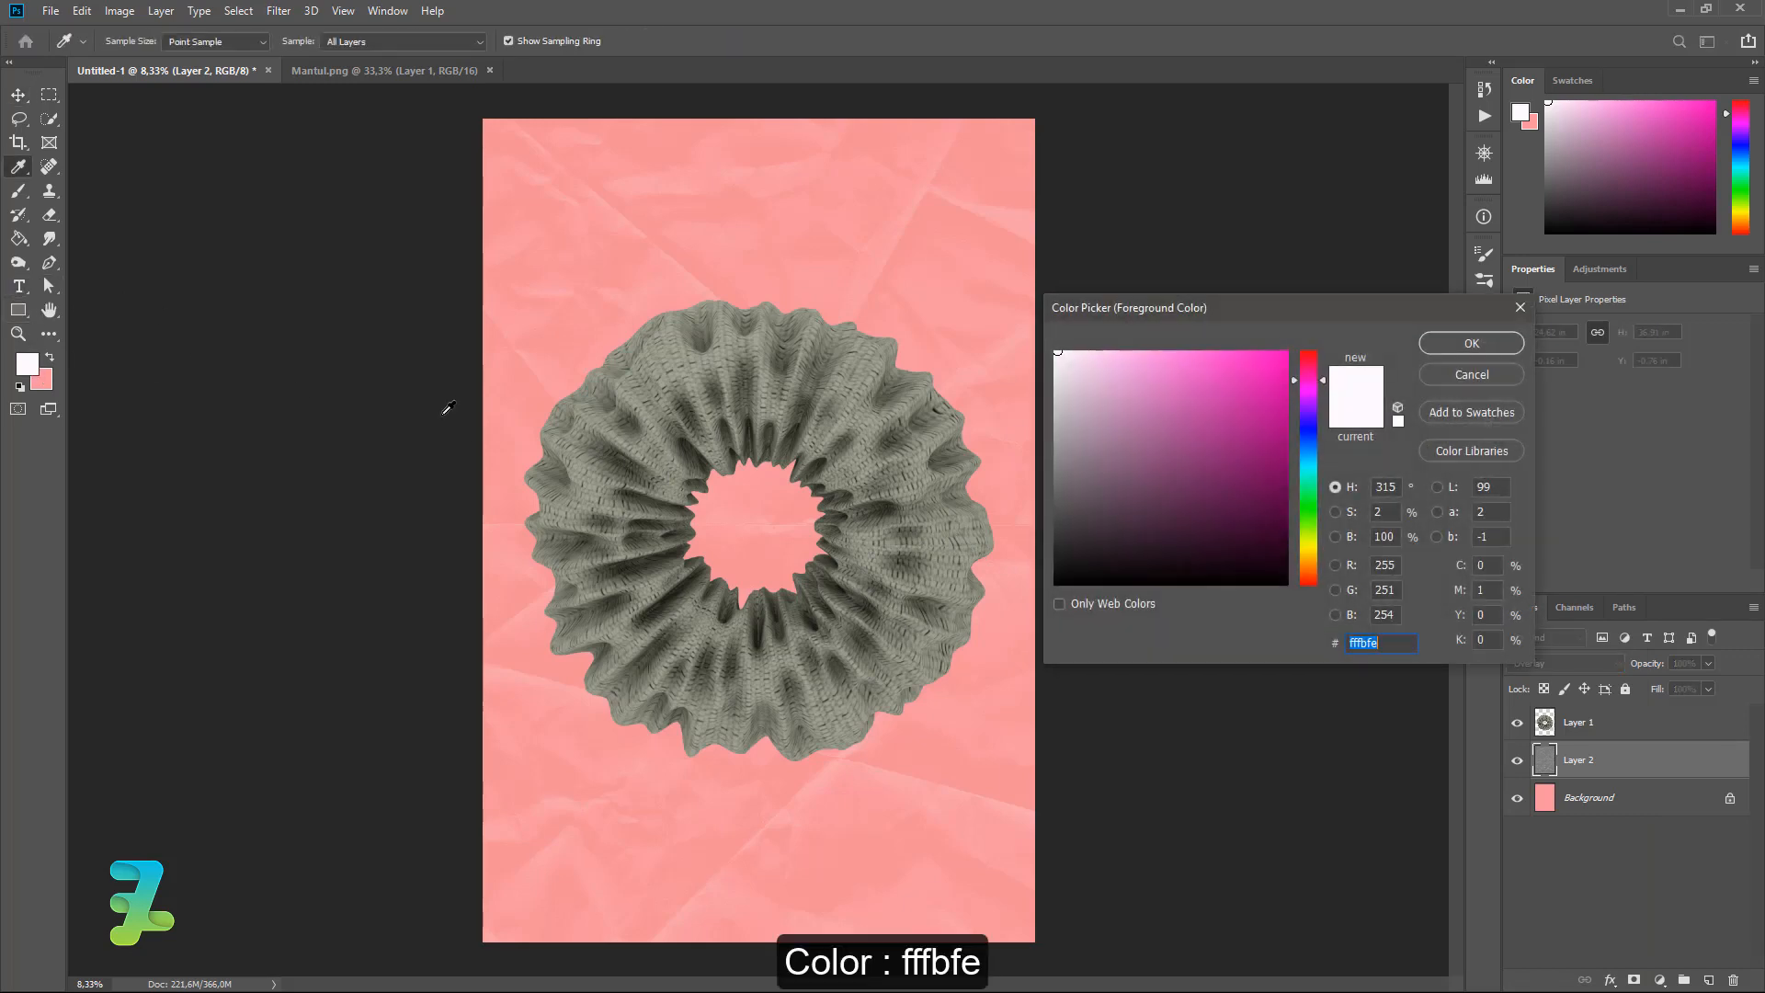
pyautogui.click(1469, 359)
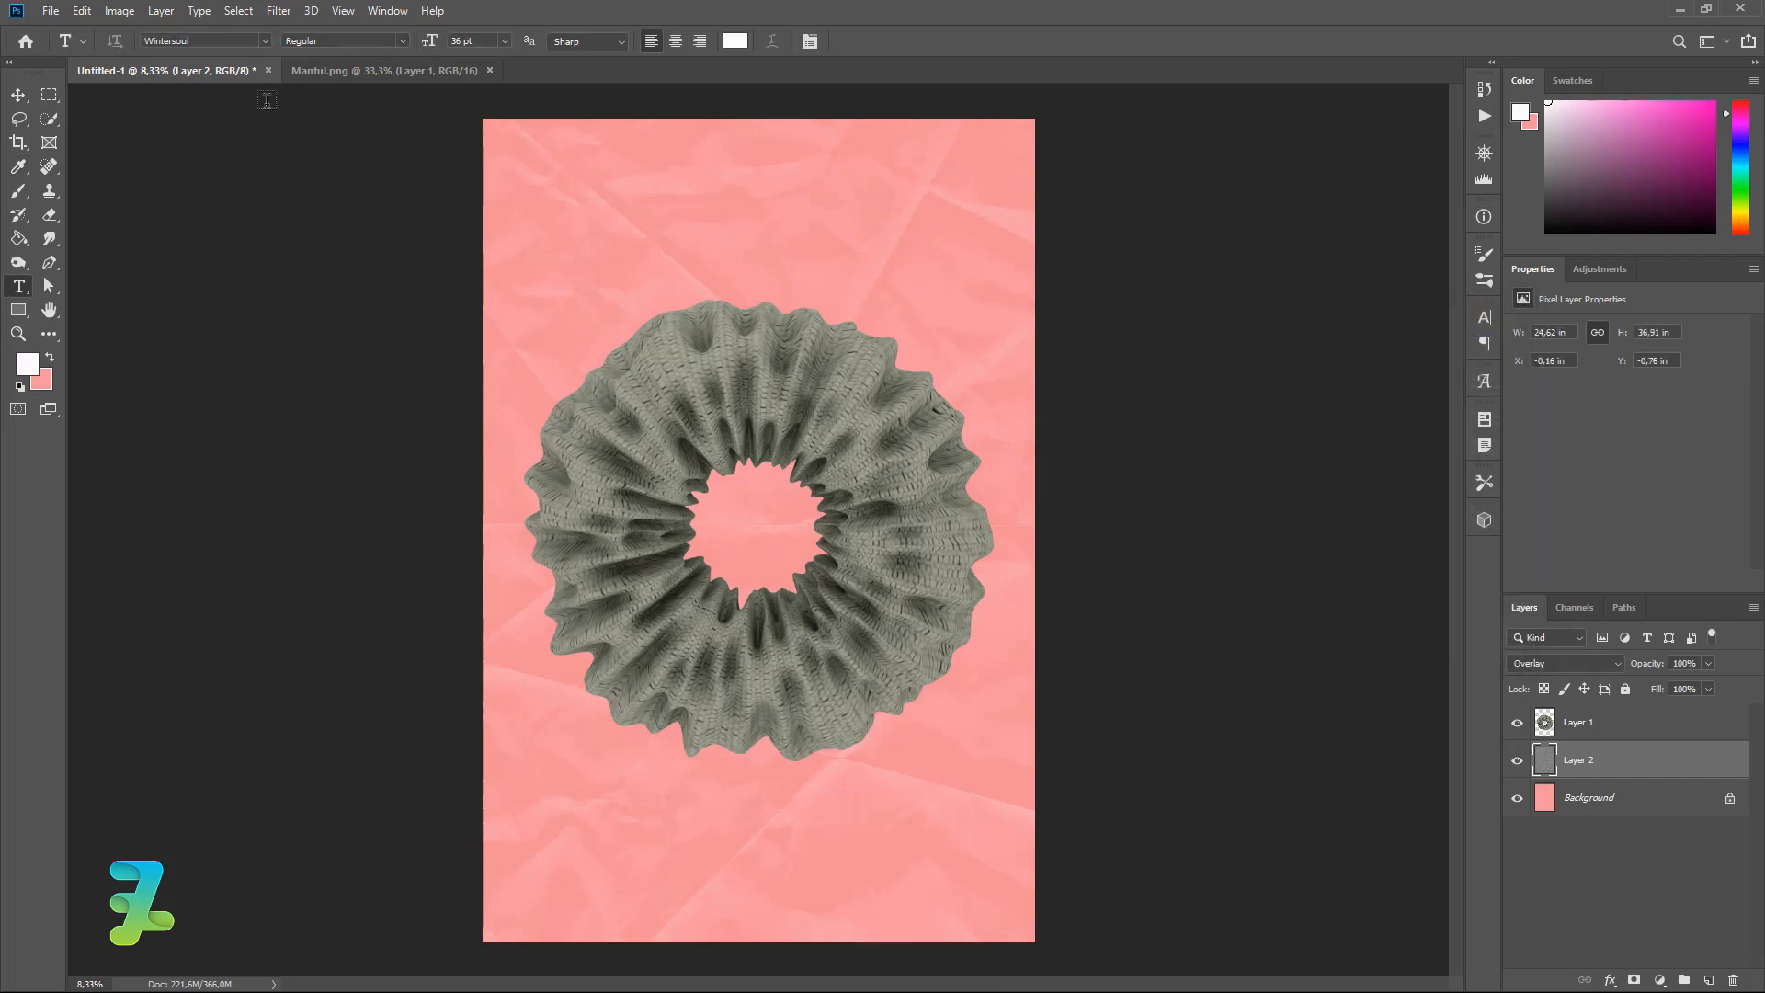
pyautogui.click(265, 40)
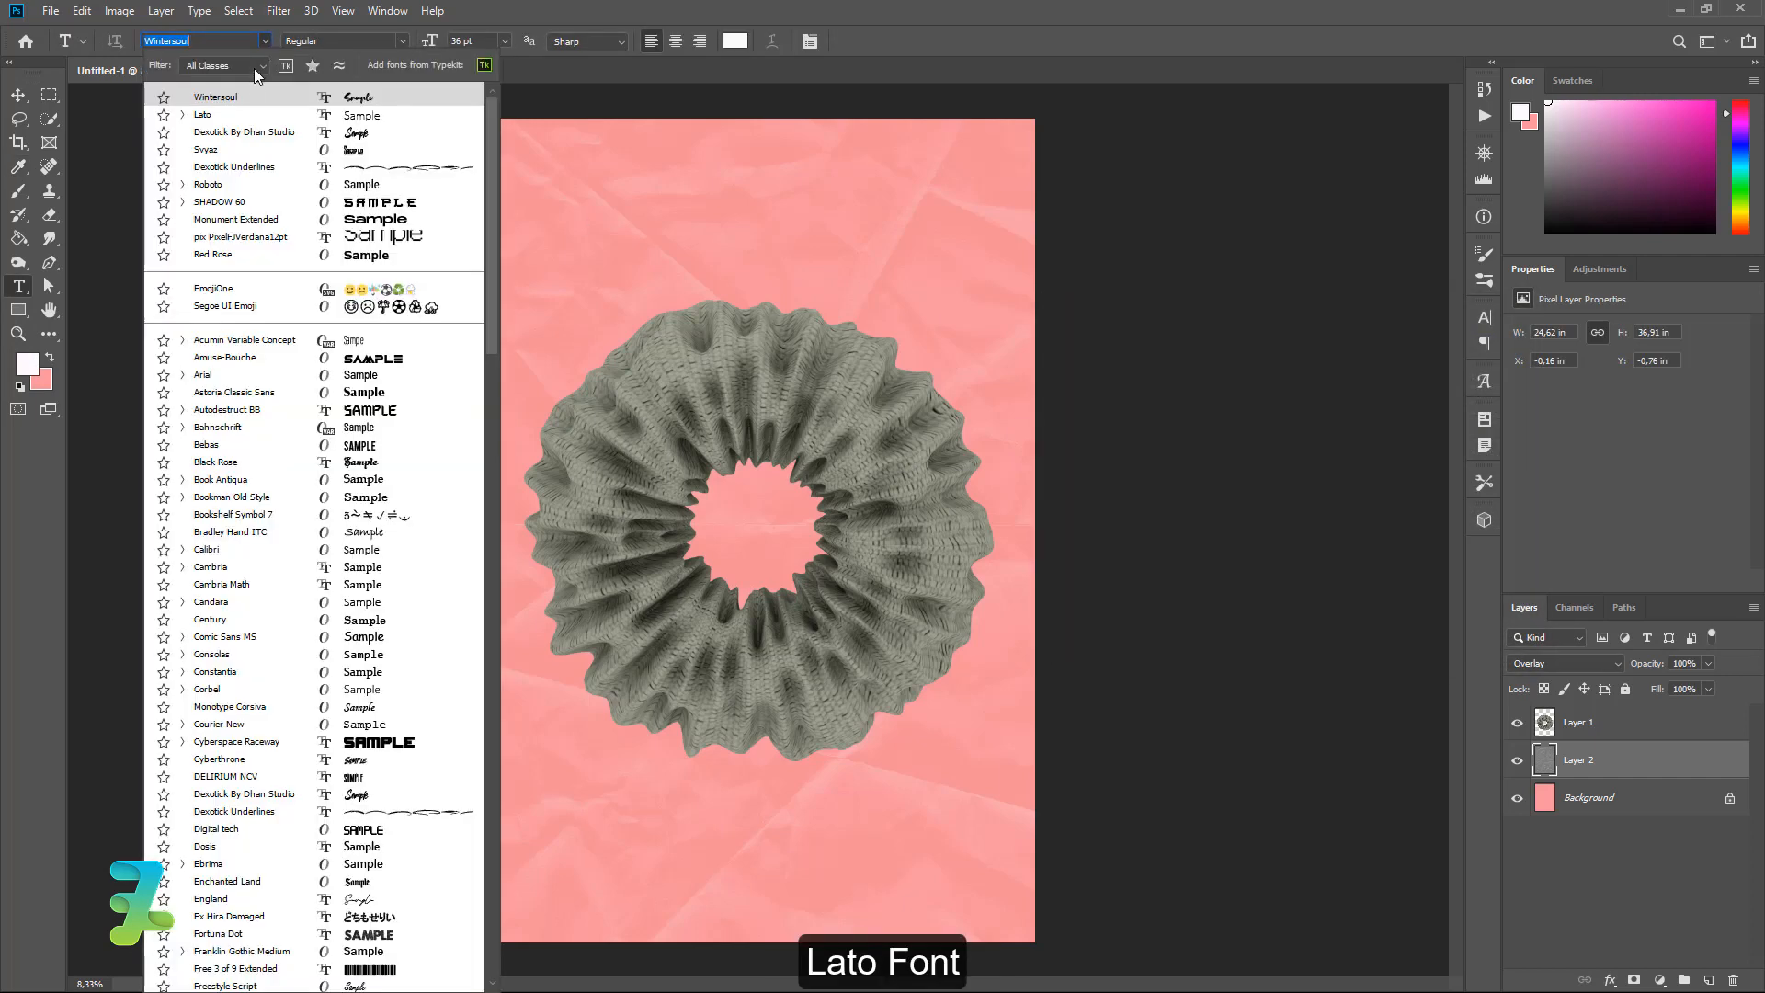
pyautogui.click(244, 115)
pyautogui.click(402, 40)
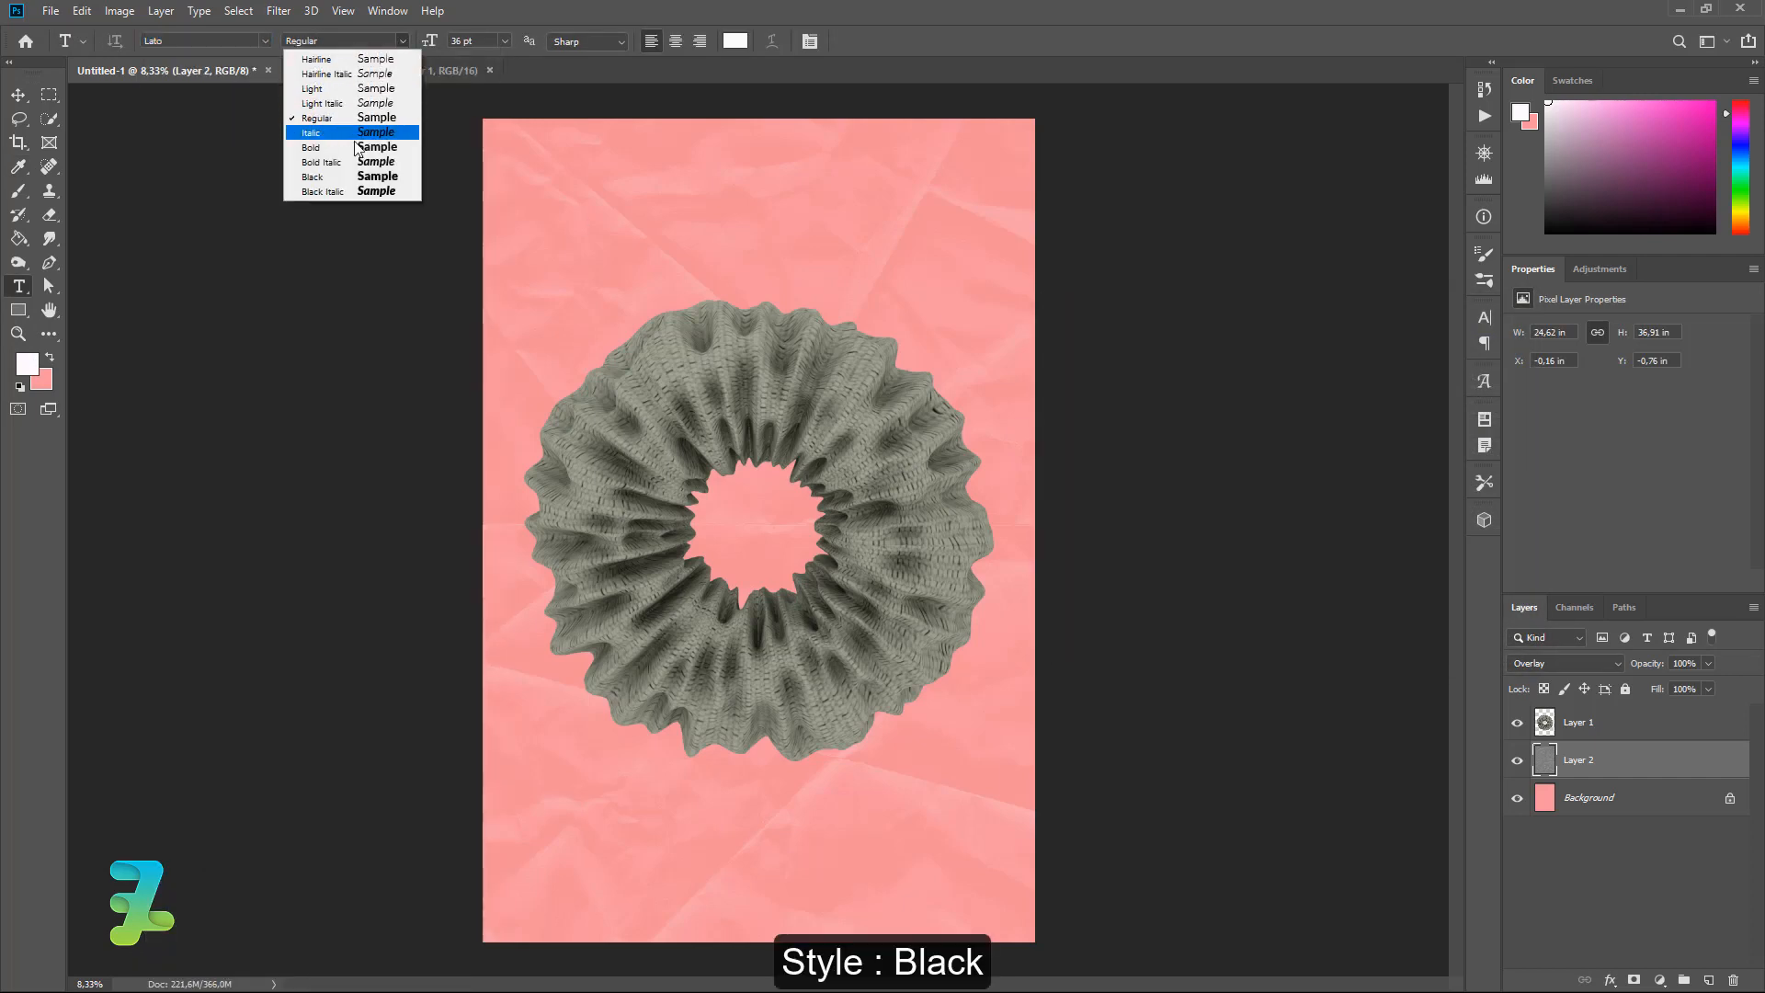
pyautogui.click(348, 178)
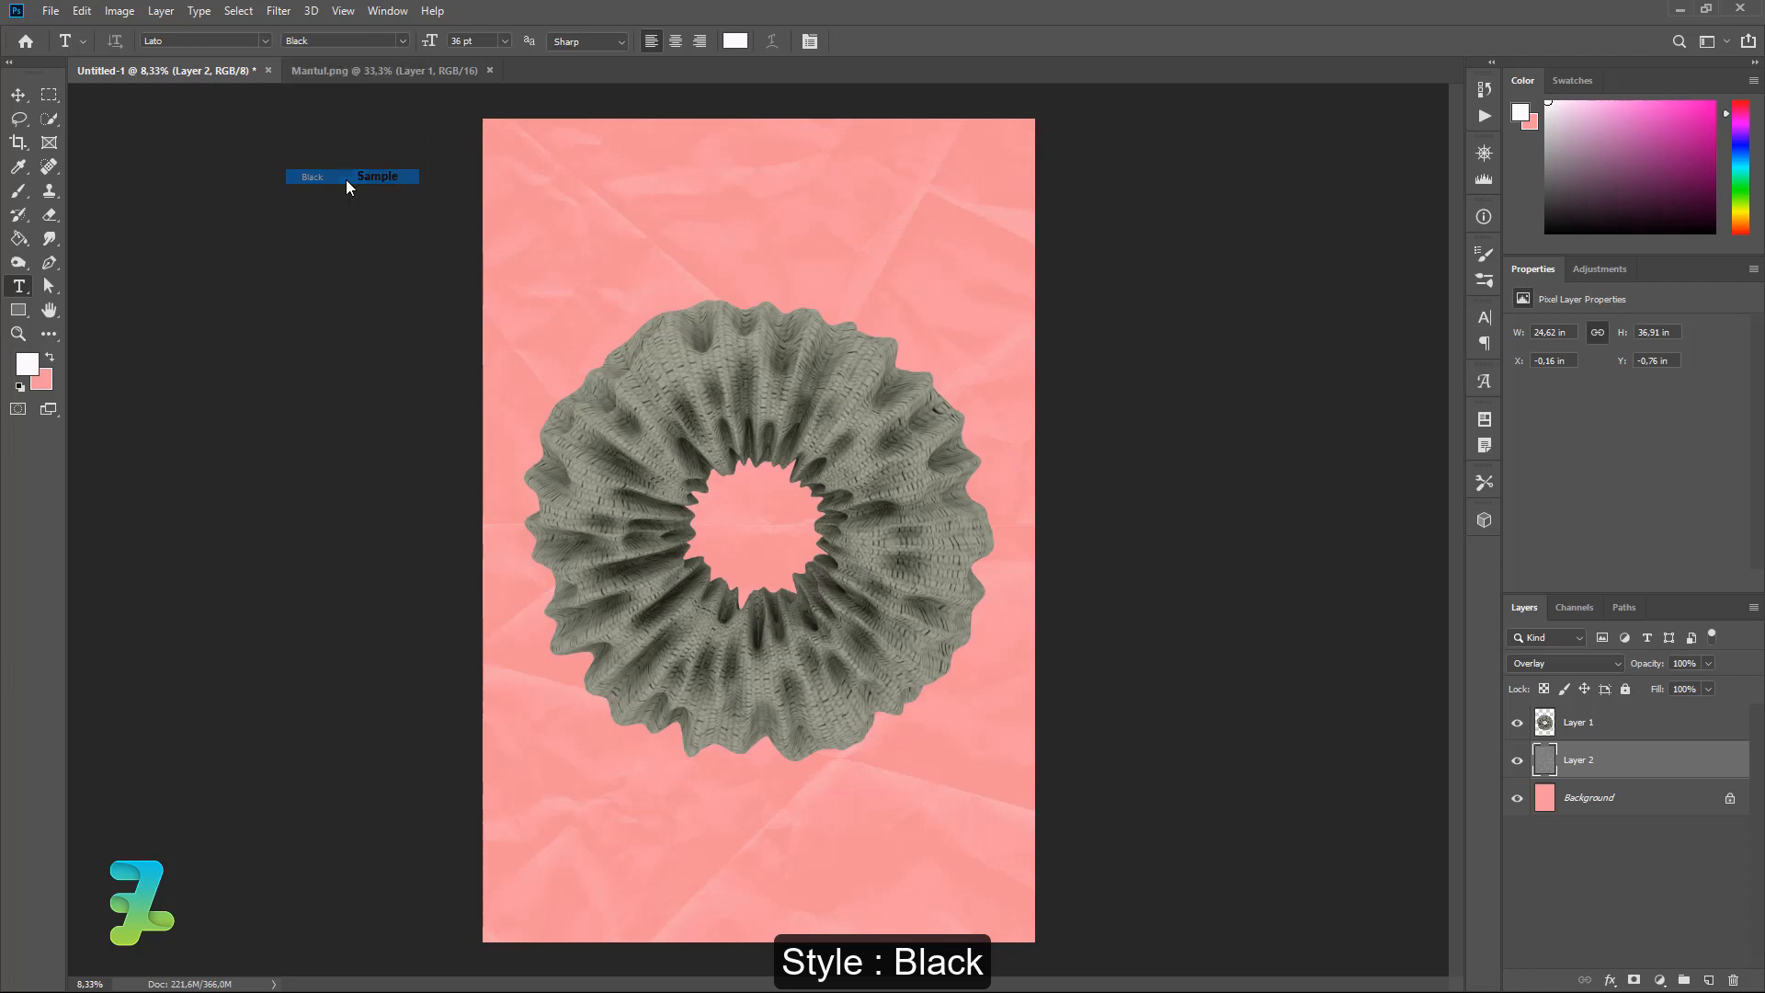
pyautogui.click(505, 40)
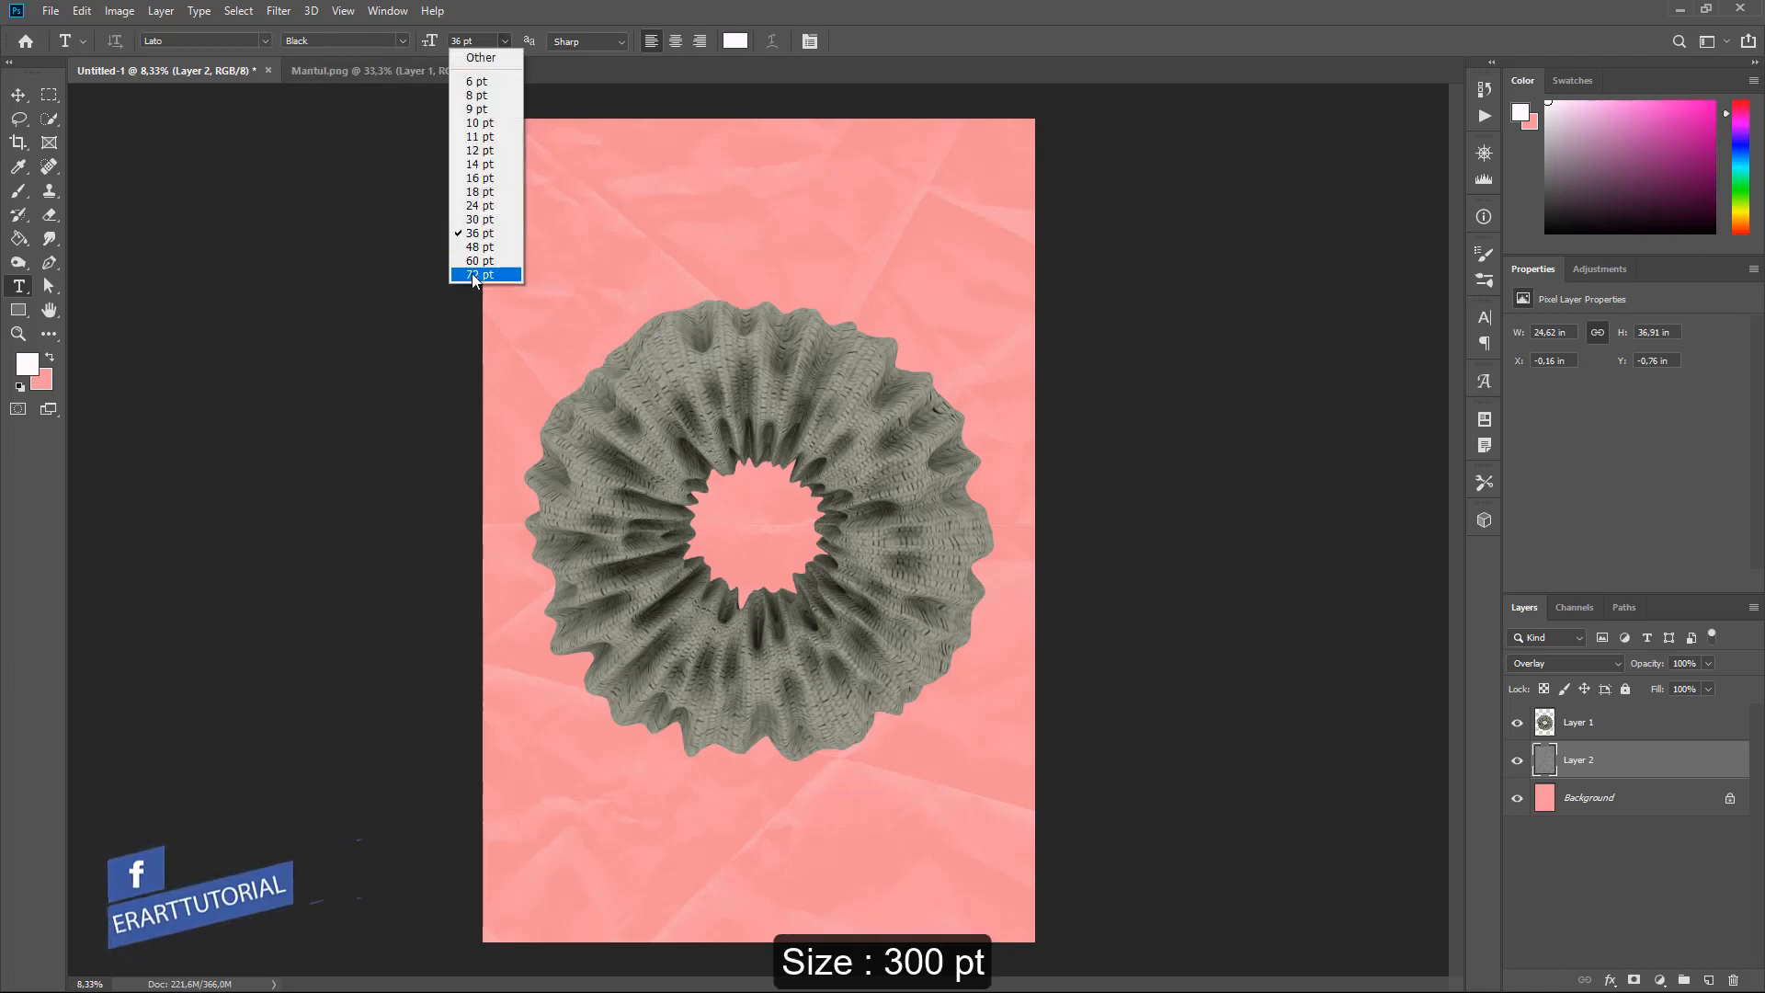
pyautogui.click(463, 41)
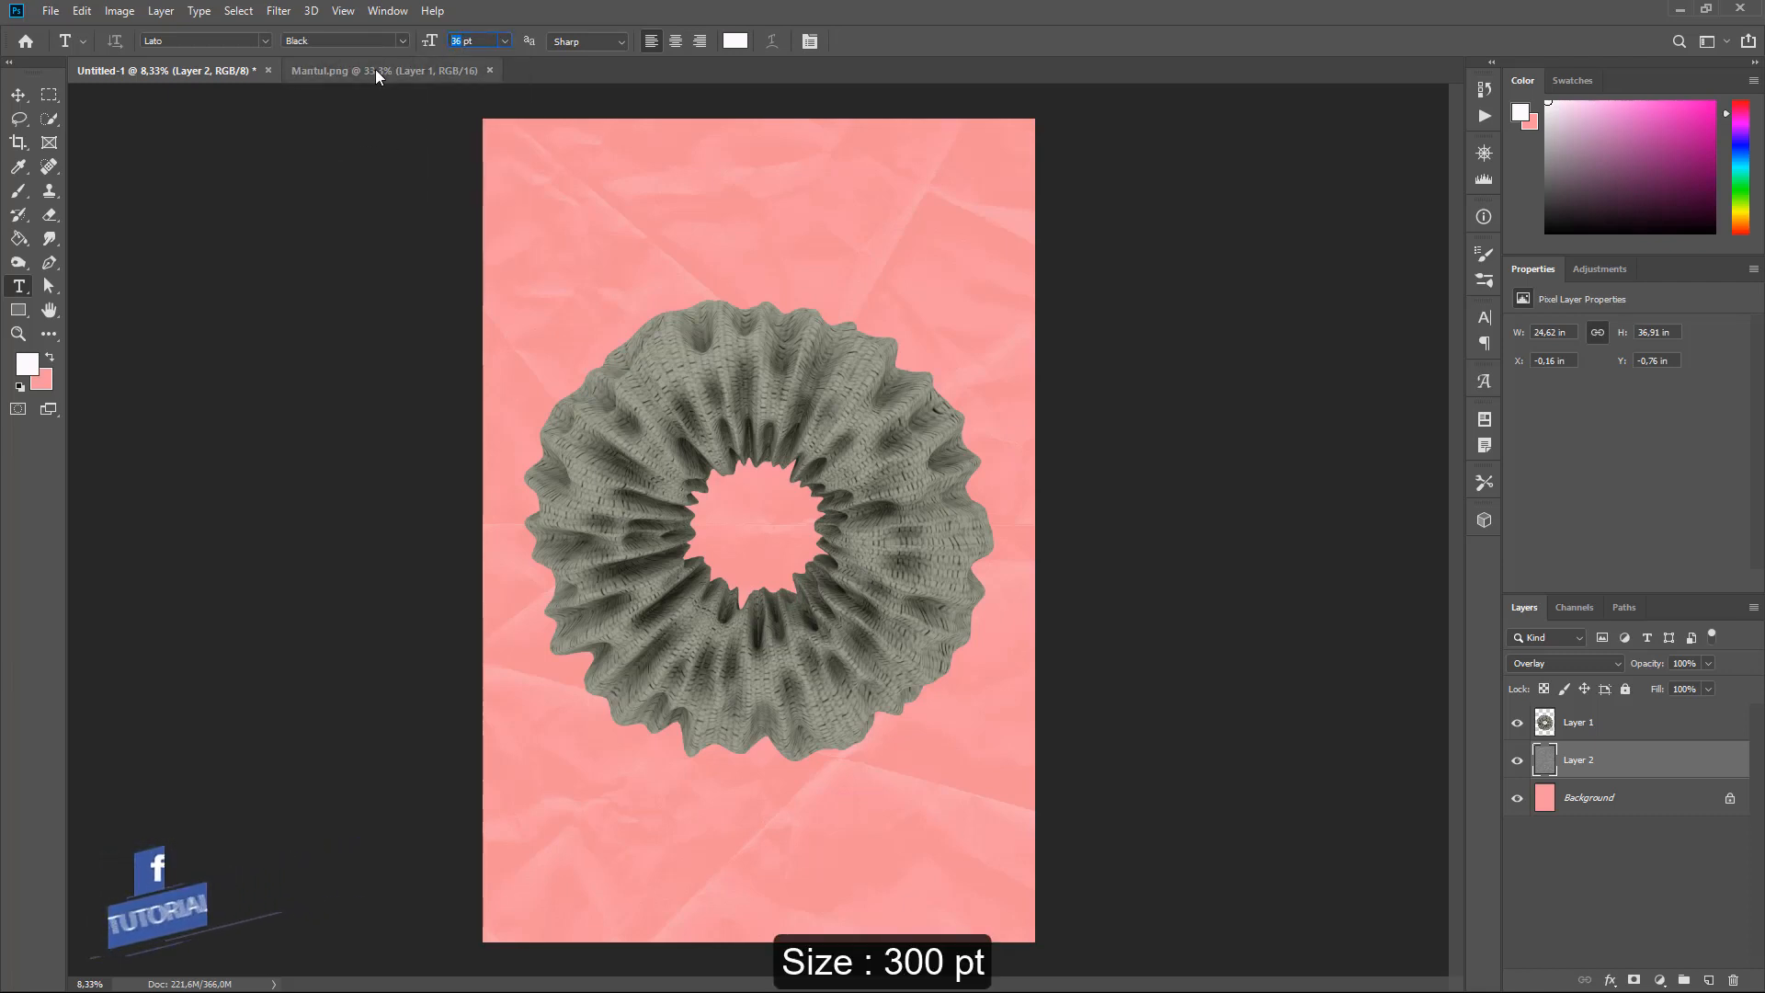
pyautogui.write('100')
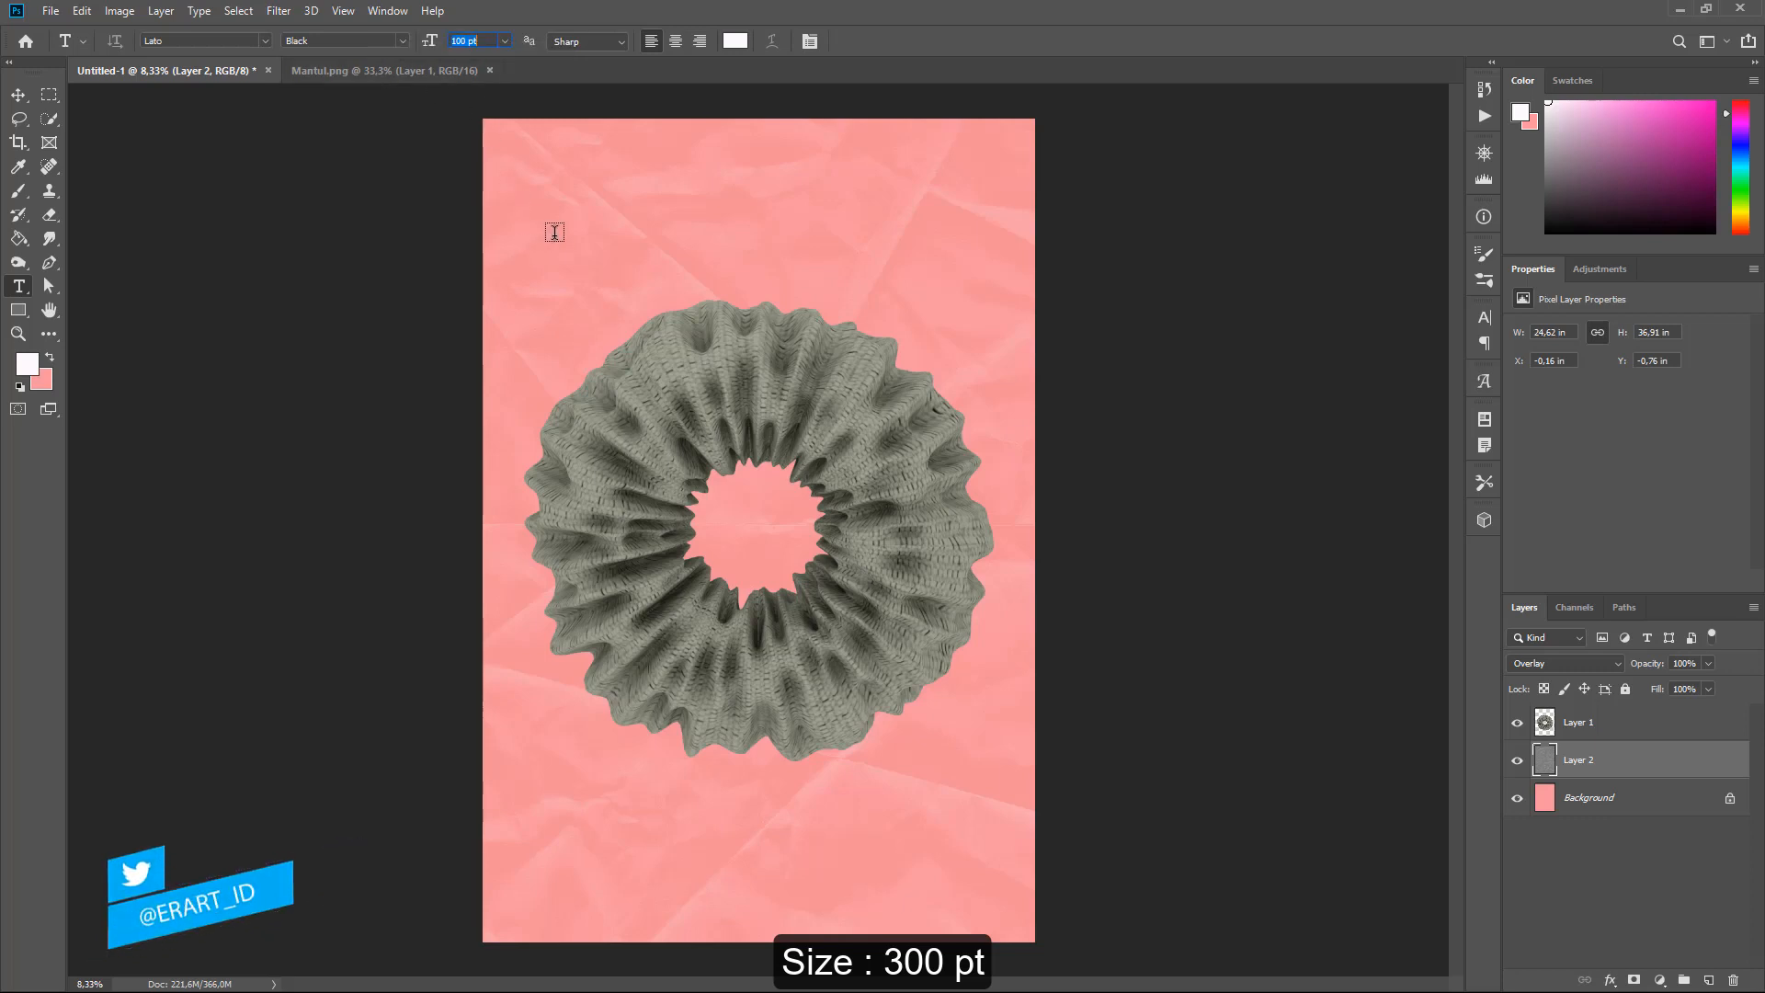
# Add the letter "c" near the canvas's upper-left corner and set its size to 300 pt.
pyautogui.click(554, 232)
pyautogui.write('c')
pyautogui.hotkey('ctrl', 'a')
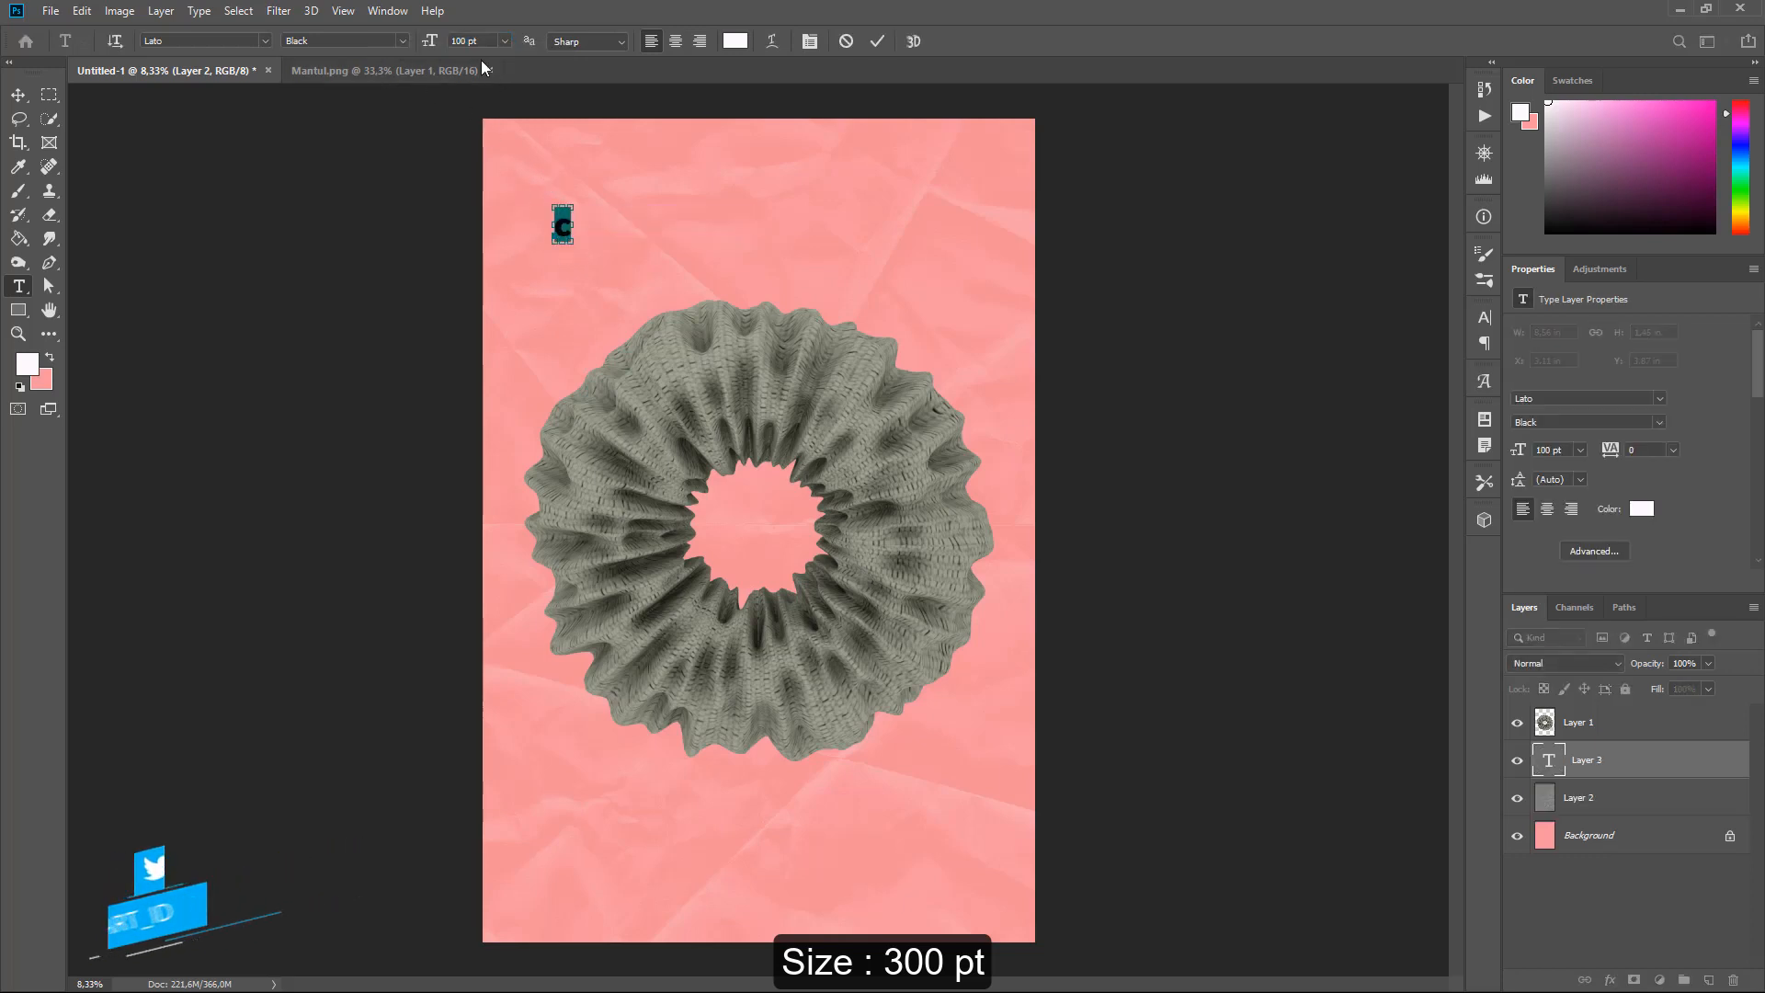
pyautogui.moveTo(457, 41); pyautogui.dragTo(437, 50)
pyautogui.write('2')
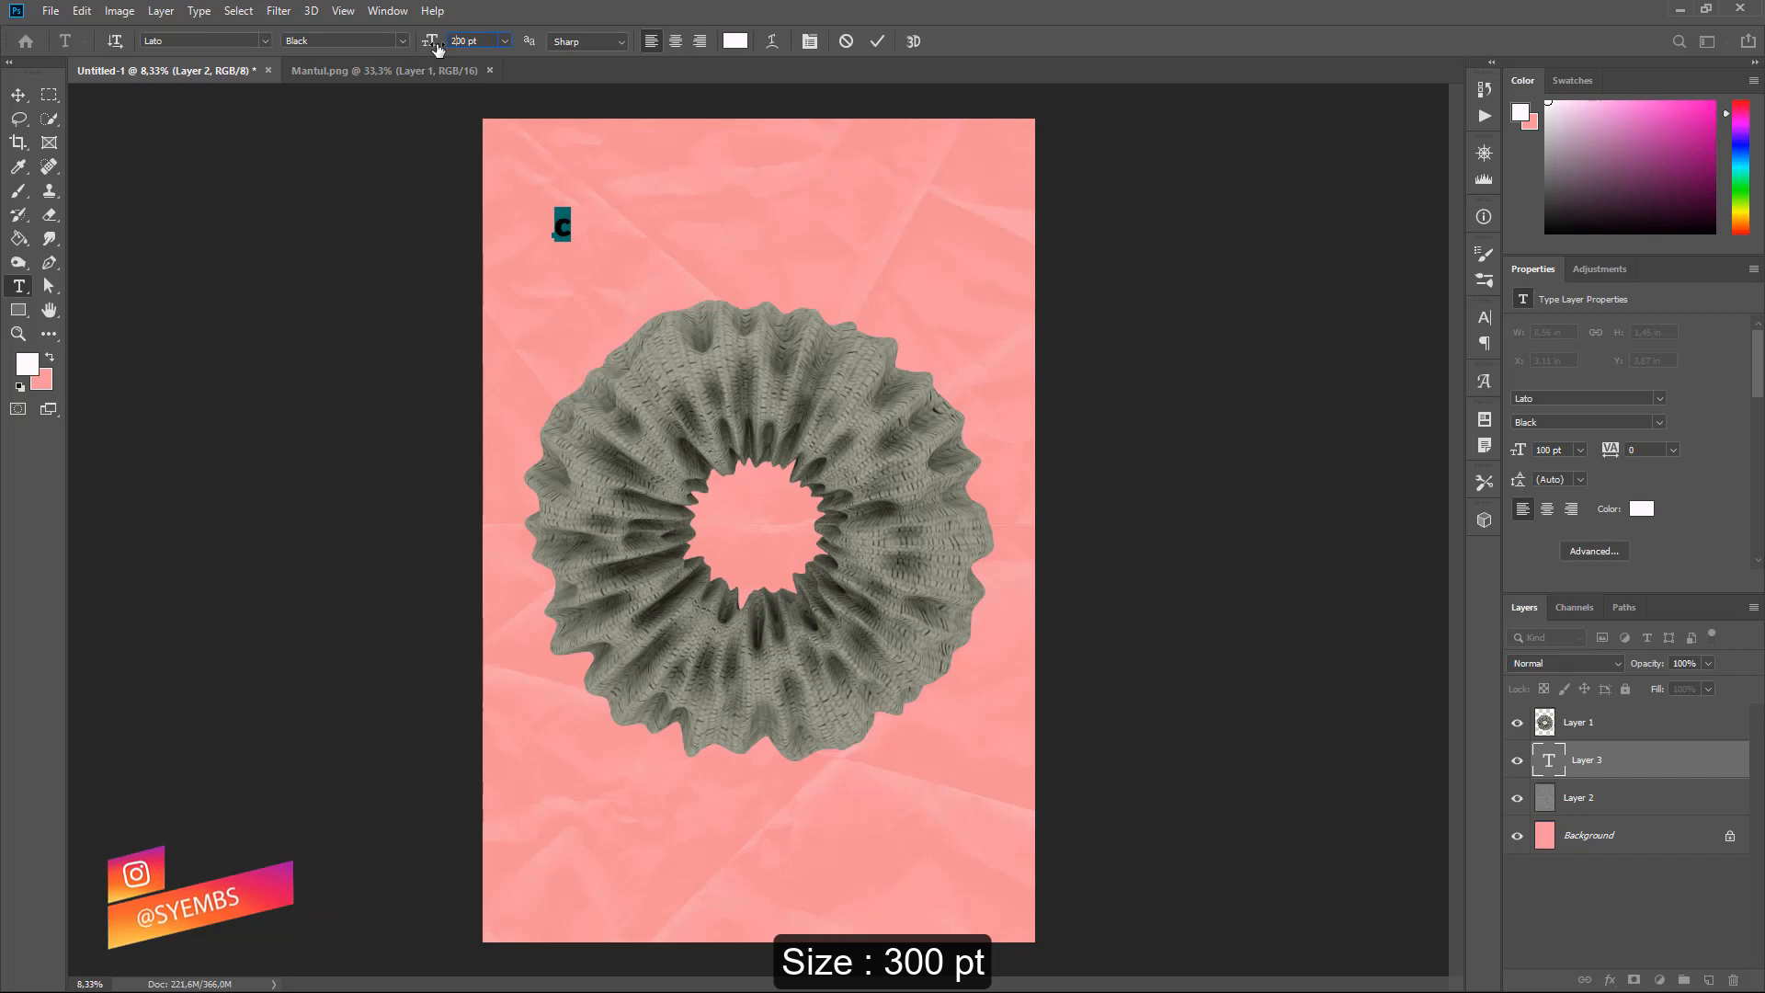
pyautogui.press('Return')
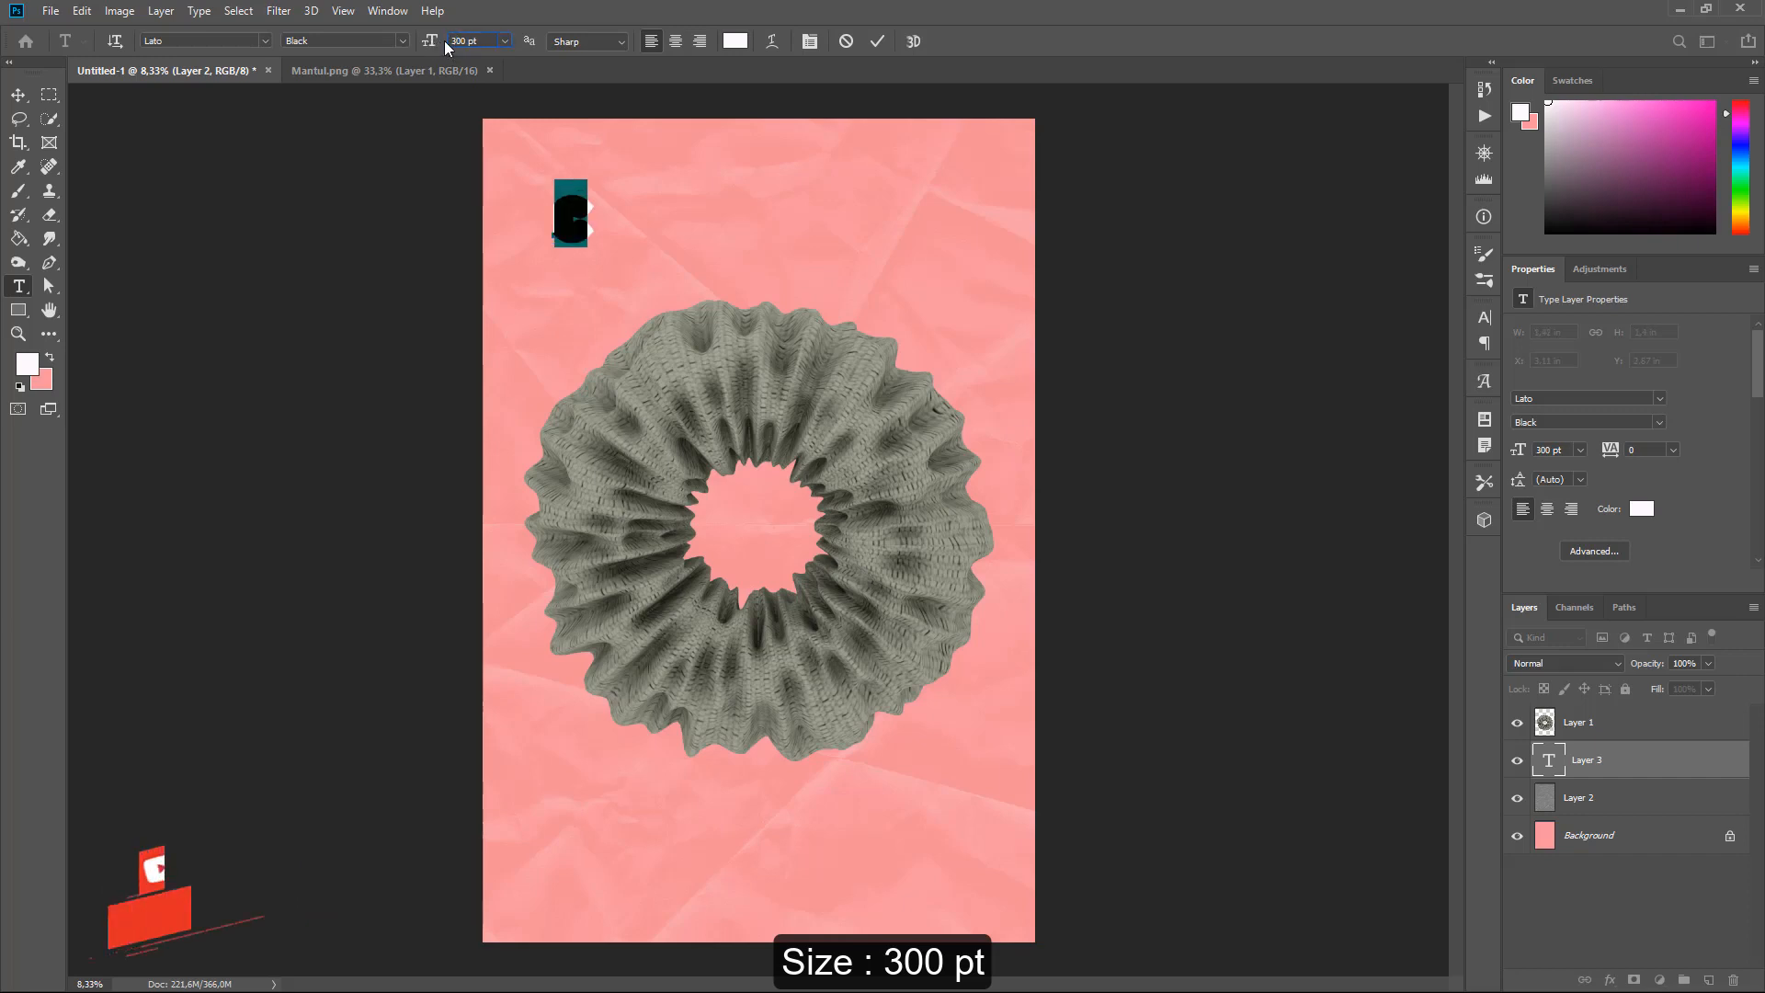
pyautogui.press('Return')
pyautogui.click(18, 95)
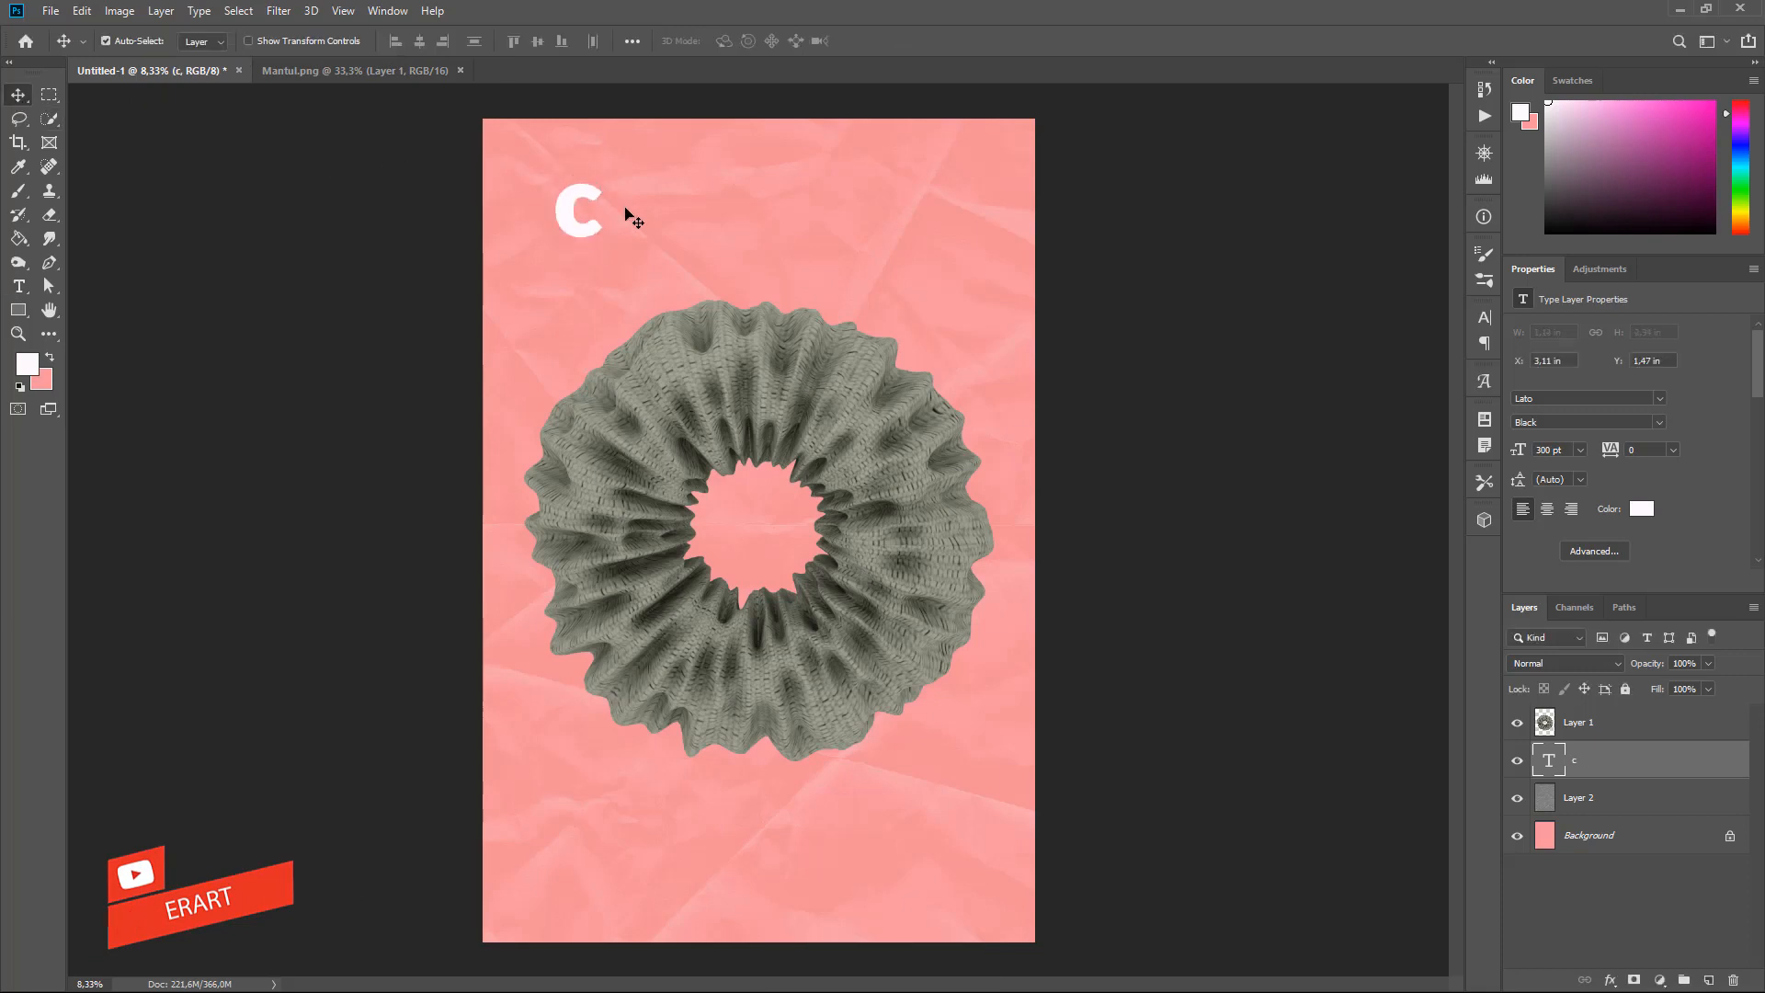
# Reposition the letter c above the torus and place a duplicate of it level with it at the canvas's upper centre.
pyautogui.moveTo(575, 221); pyautogui.dragTo(565, 287)
pyautogui.press('ctrl')
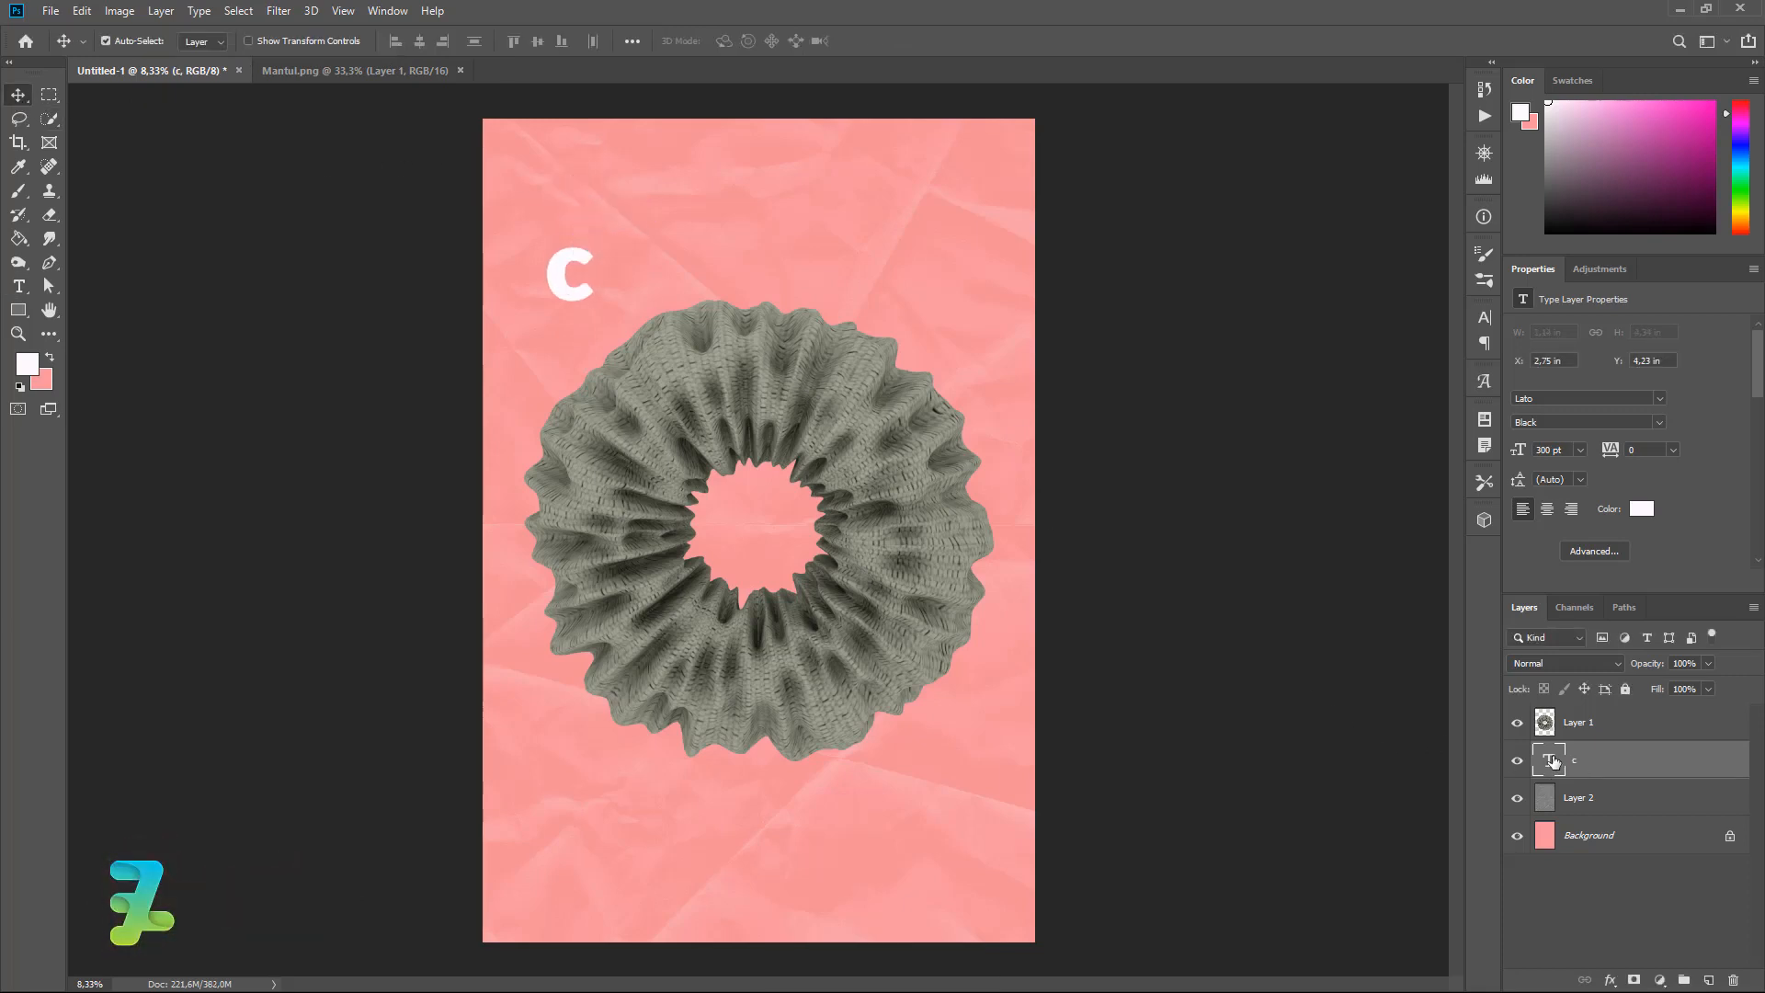
pyautogui.doubleClick(1554, 761)
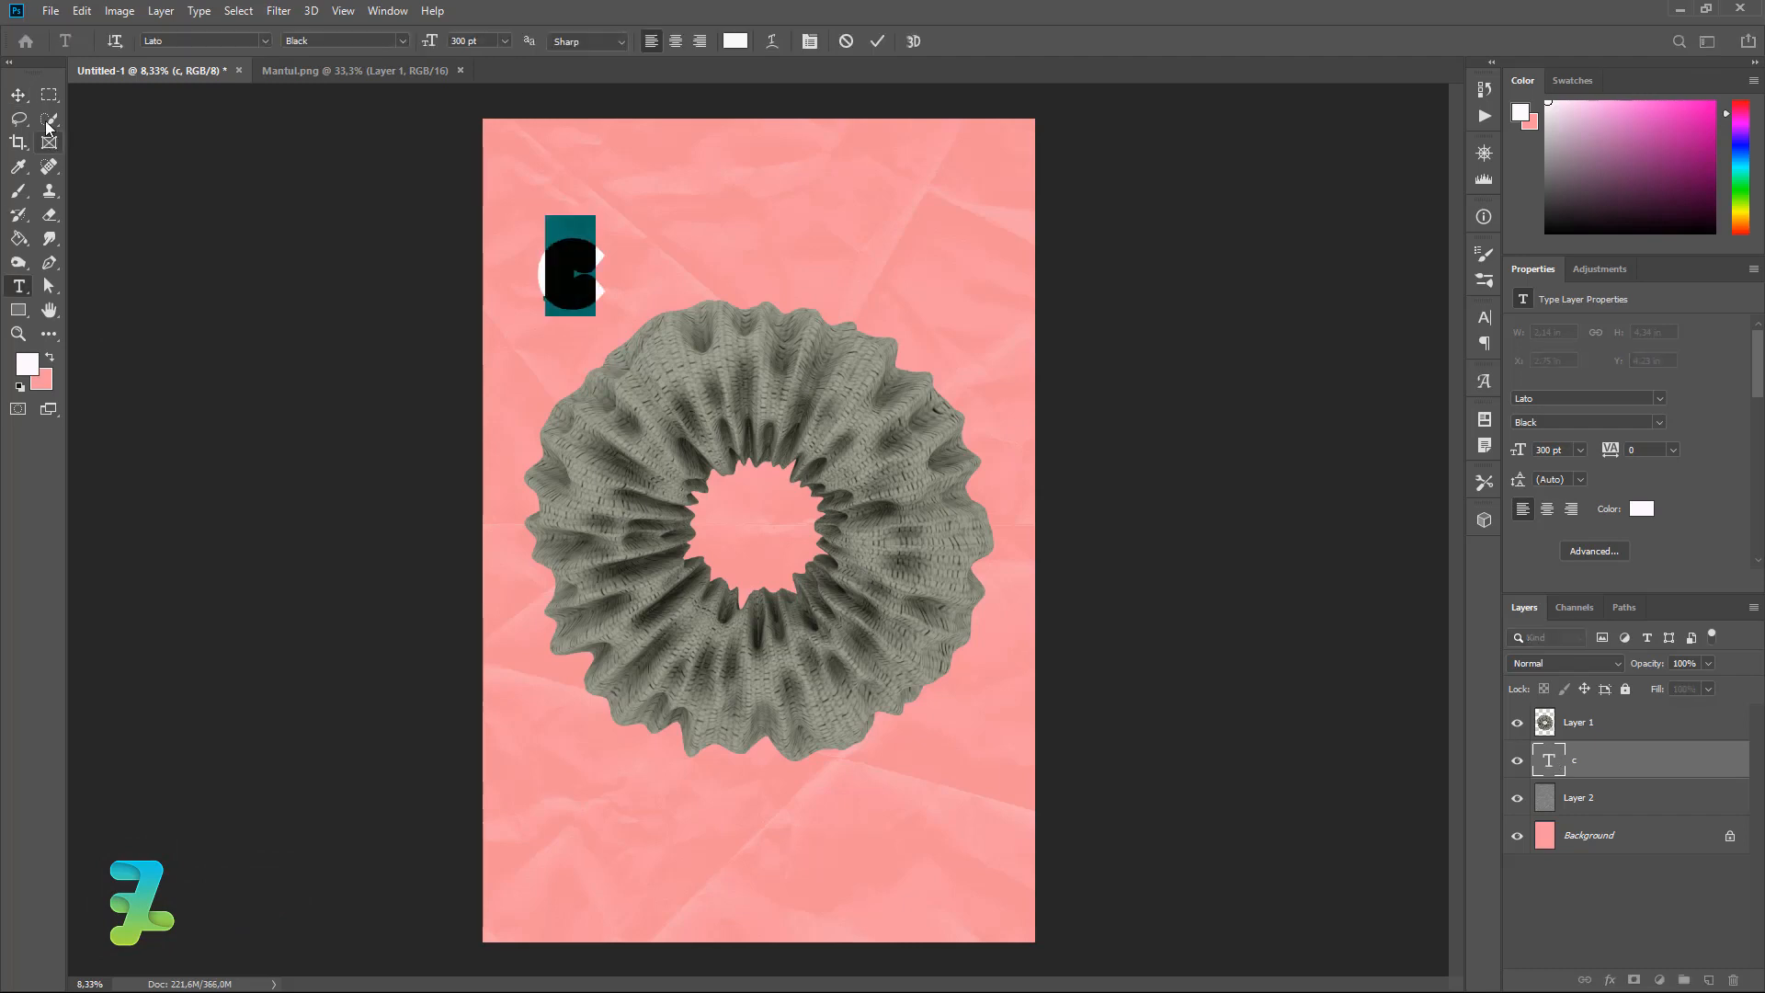
pyautogui.click(18, 95)
pyautogui.moveTo(543, 295); pyautogui.dragTo(763, 273)
pyautogui.hotkey('ctrl', 'j')
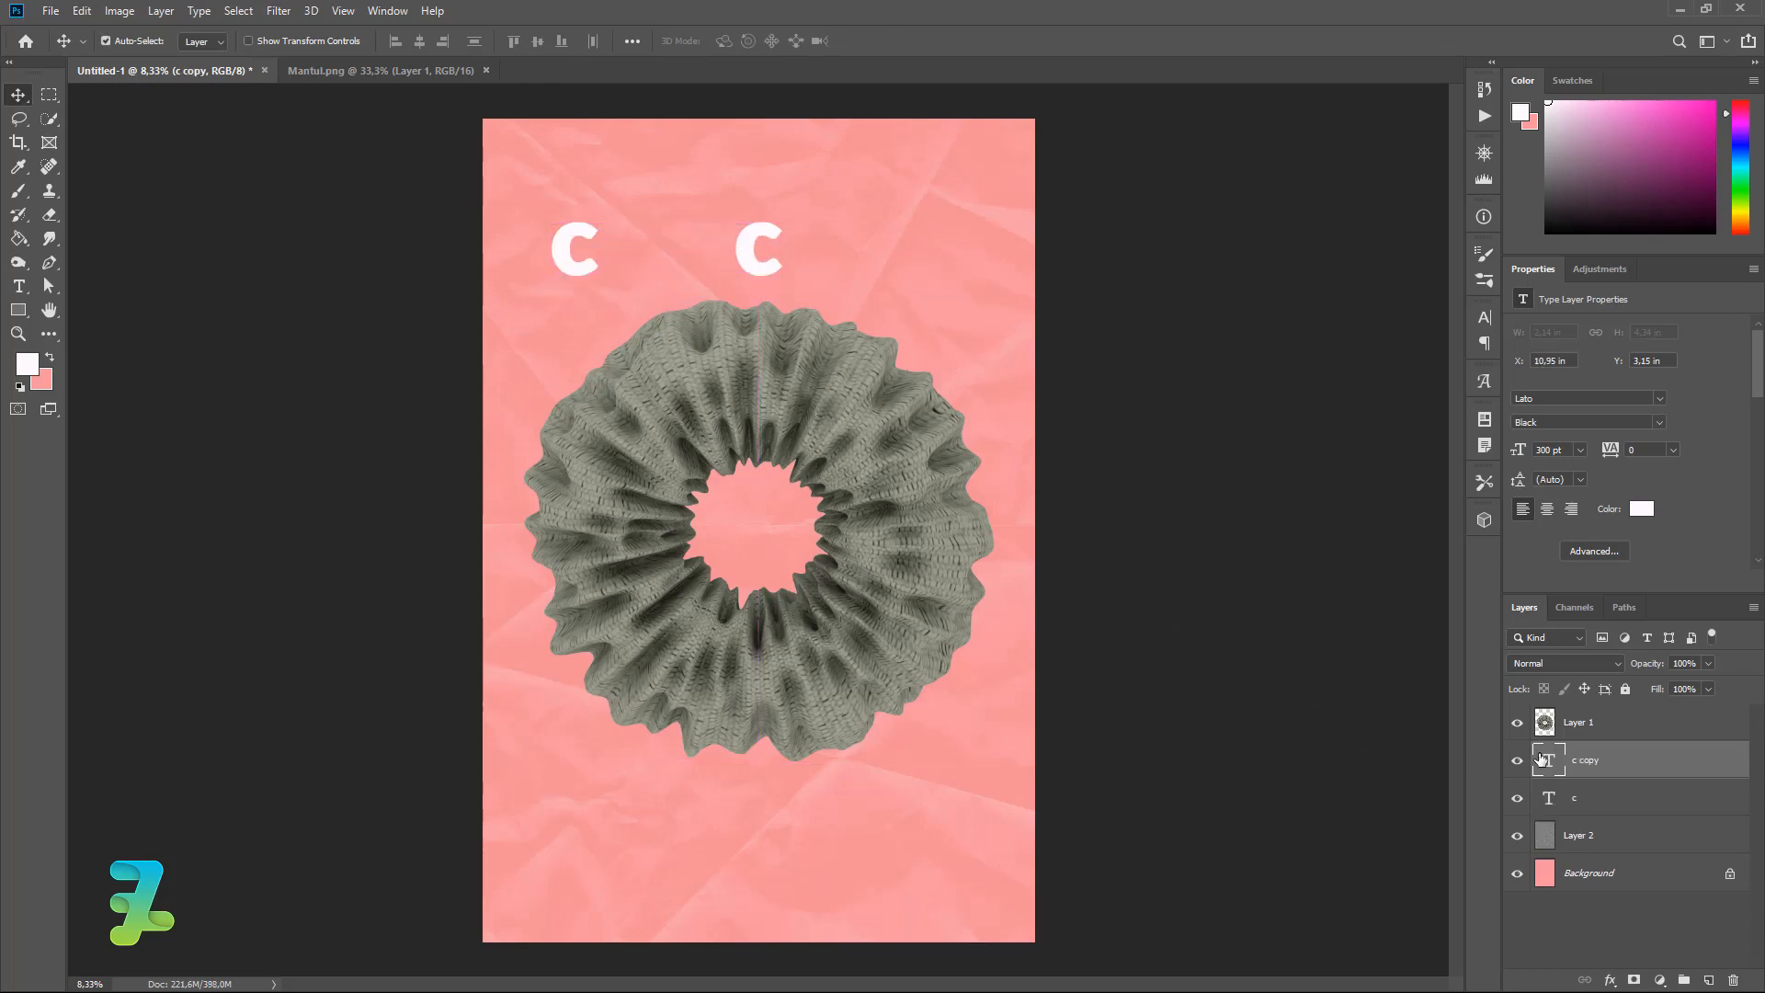
# Change the duplicated letter to "L" and the original letter to a capital "C".
pyautogui.doubleClick(1548, 759)
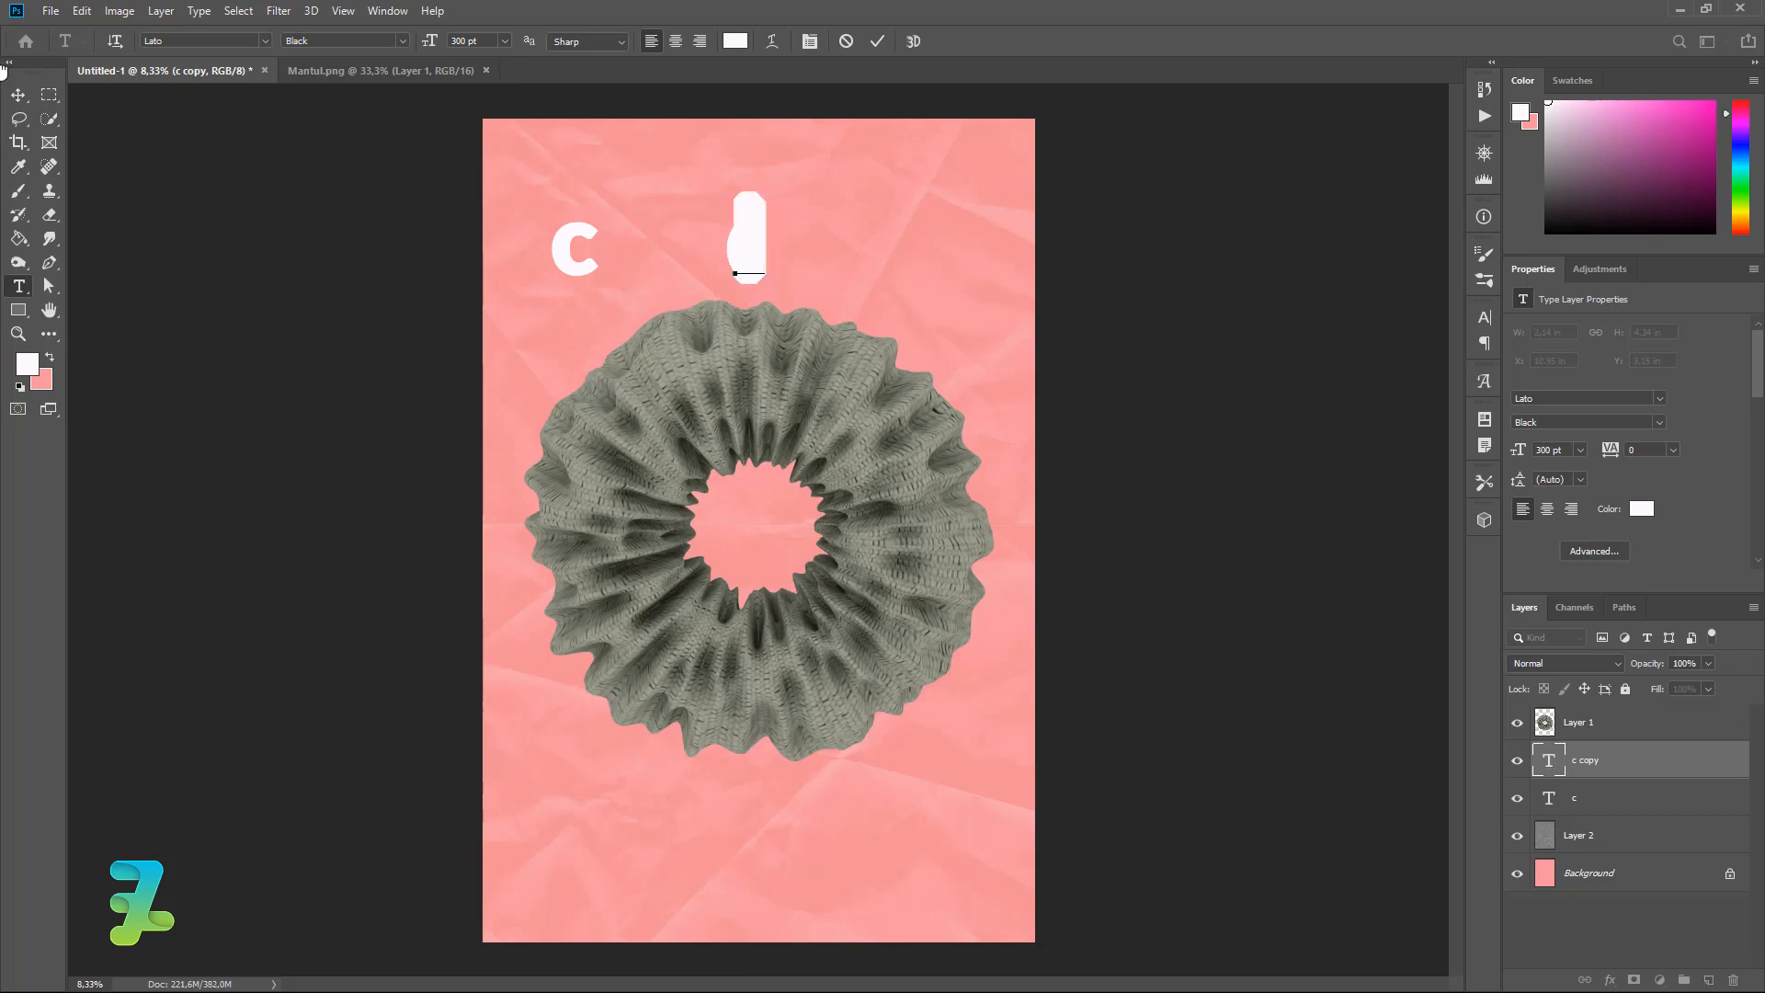
pyautogui.press('BackSpace')
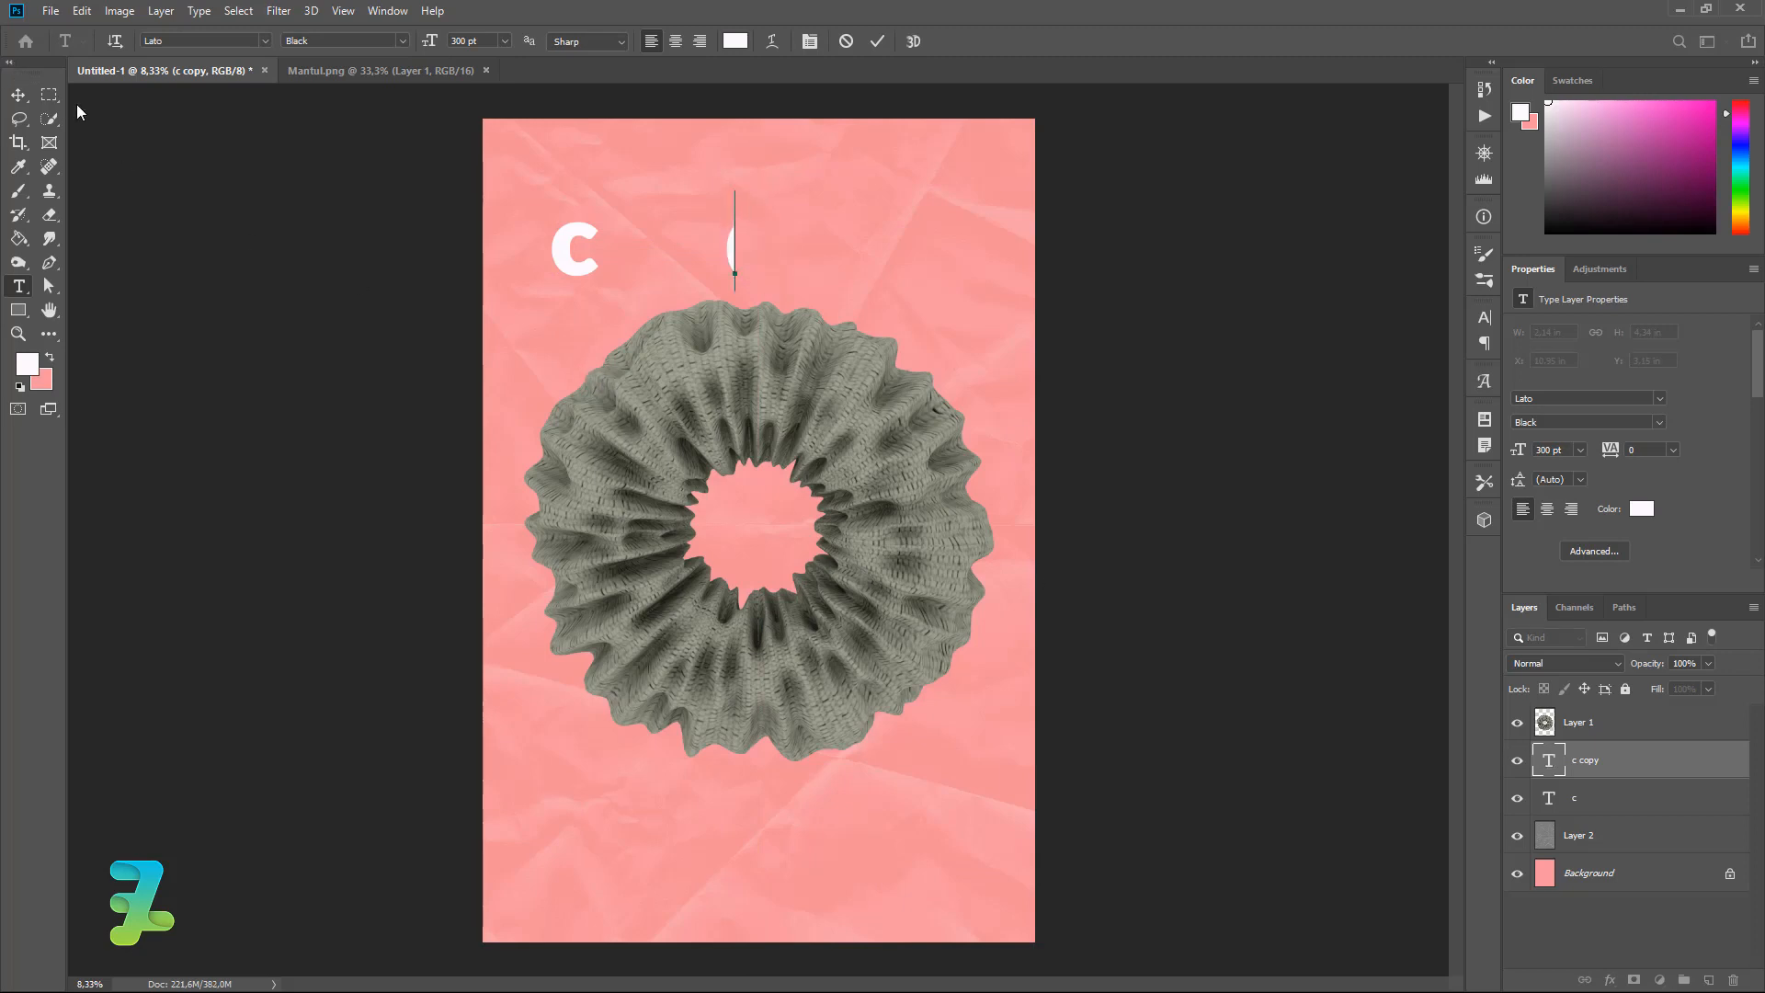
pyautogui.write('L')
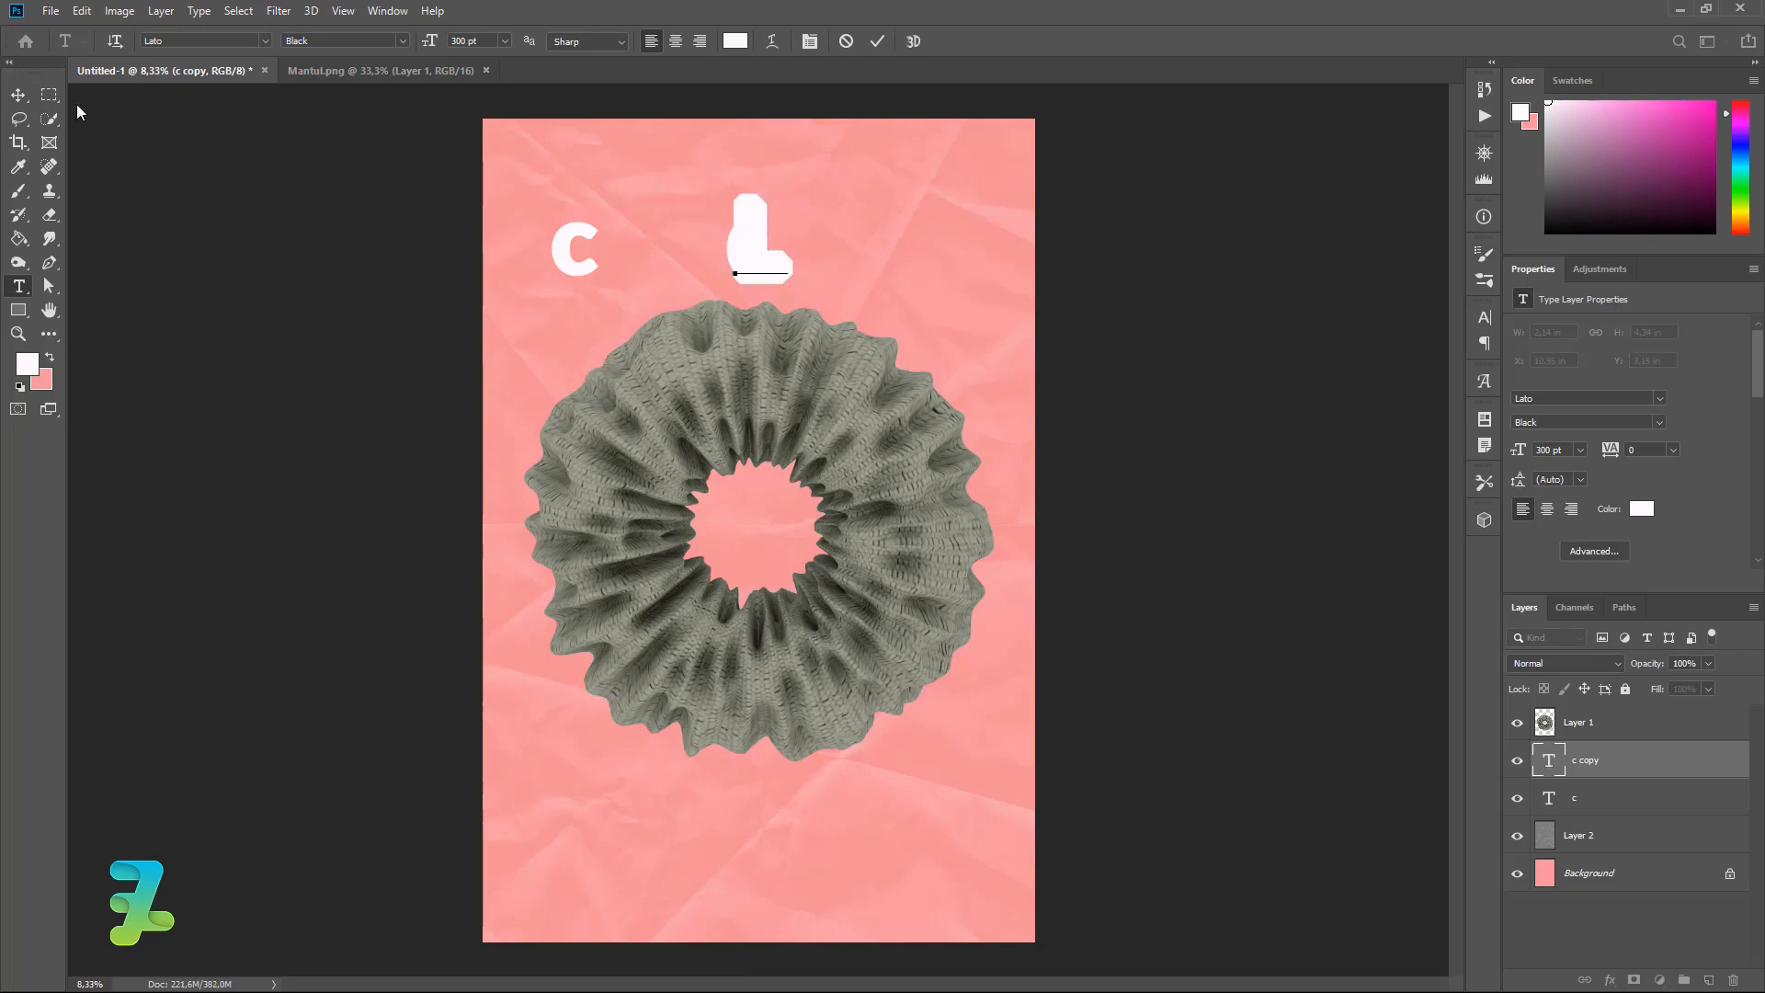
pyautogui.doubleClick(1549, 798)
pyautogui.write('C')
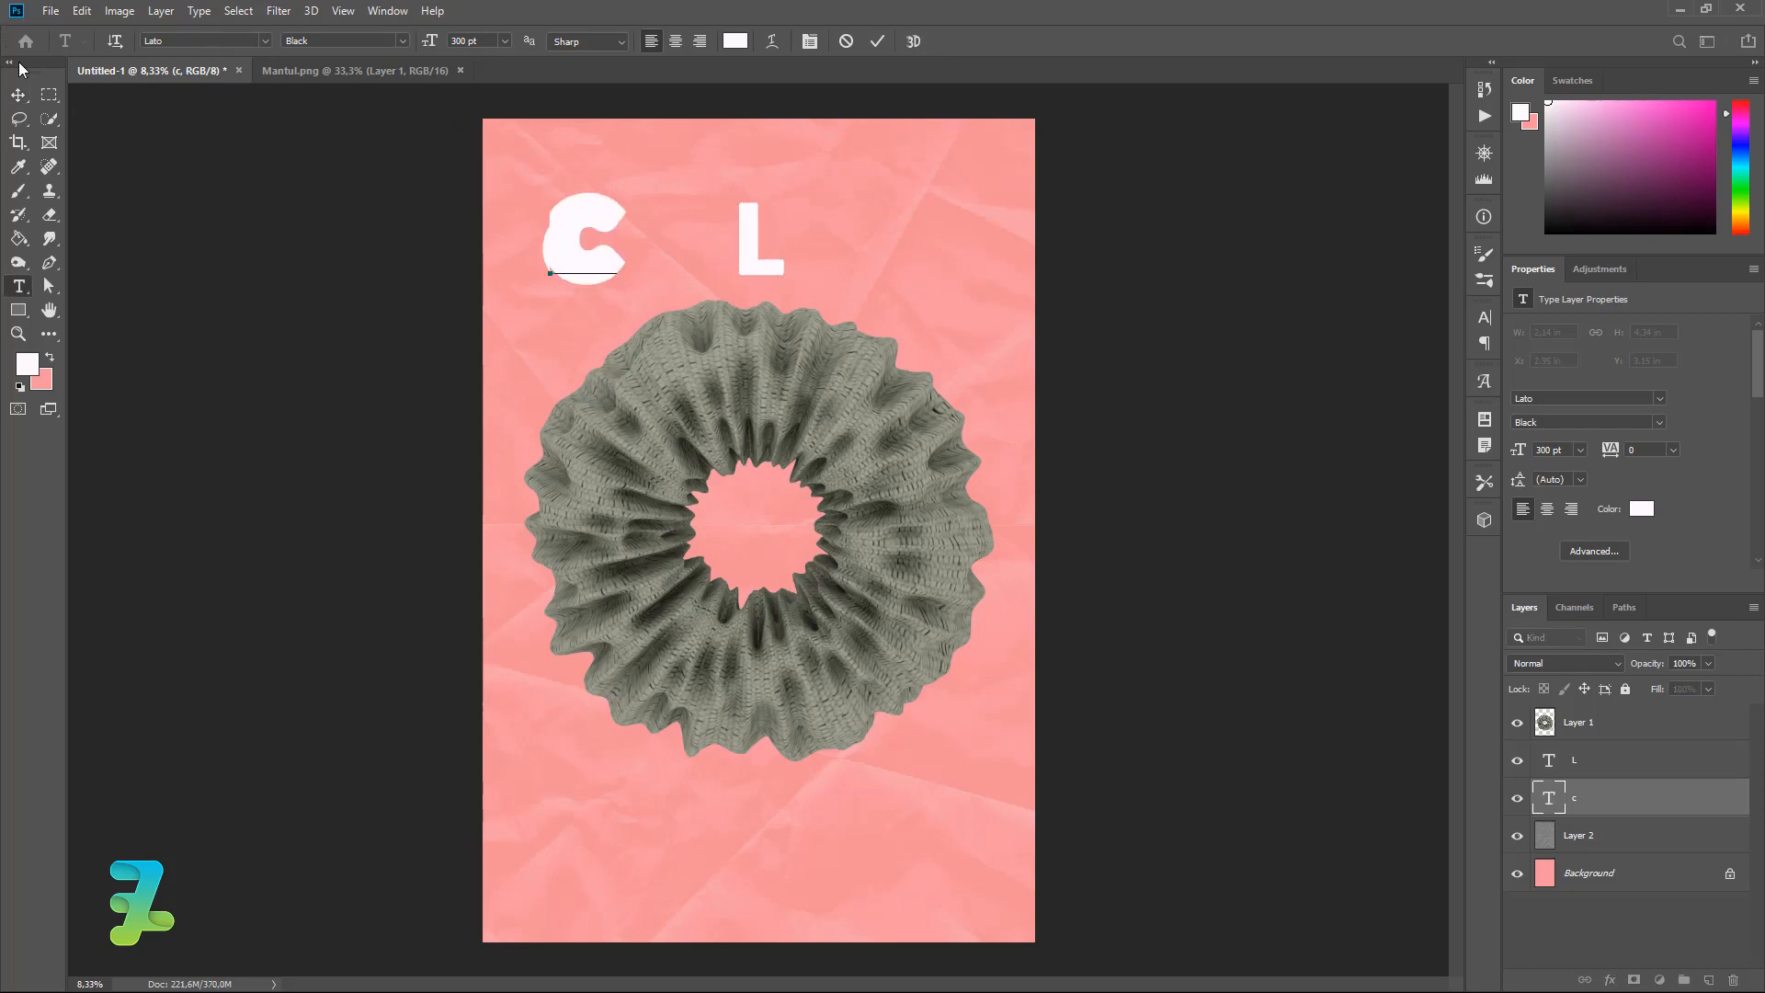
pyautogui.click(18, 95)
pyautogui.click(763, 281)
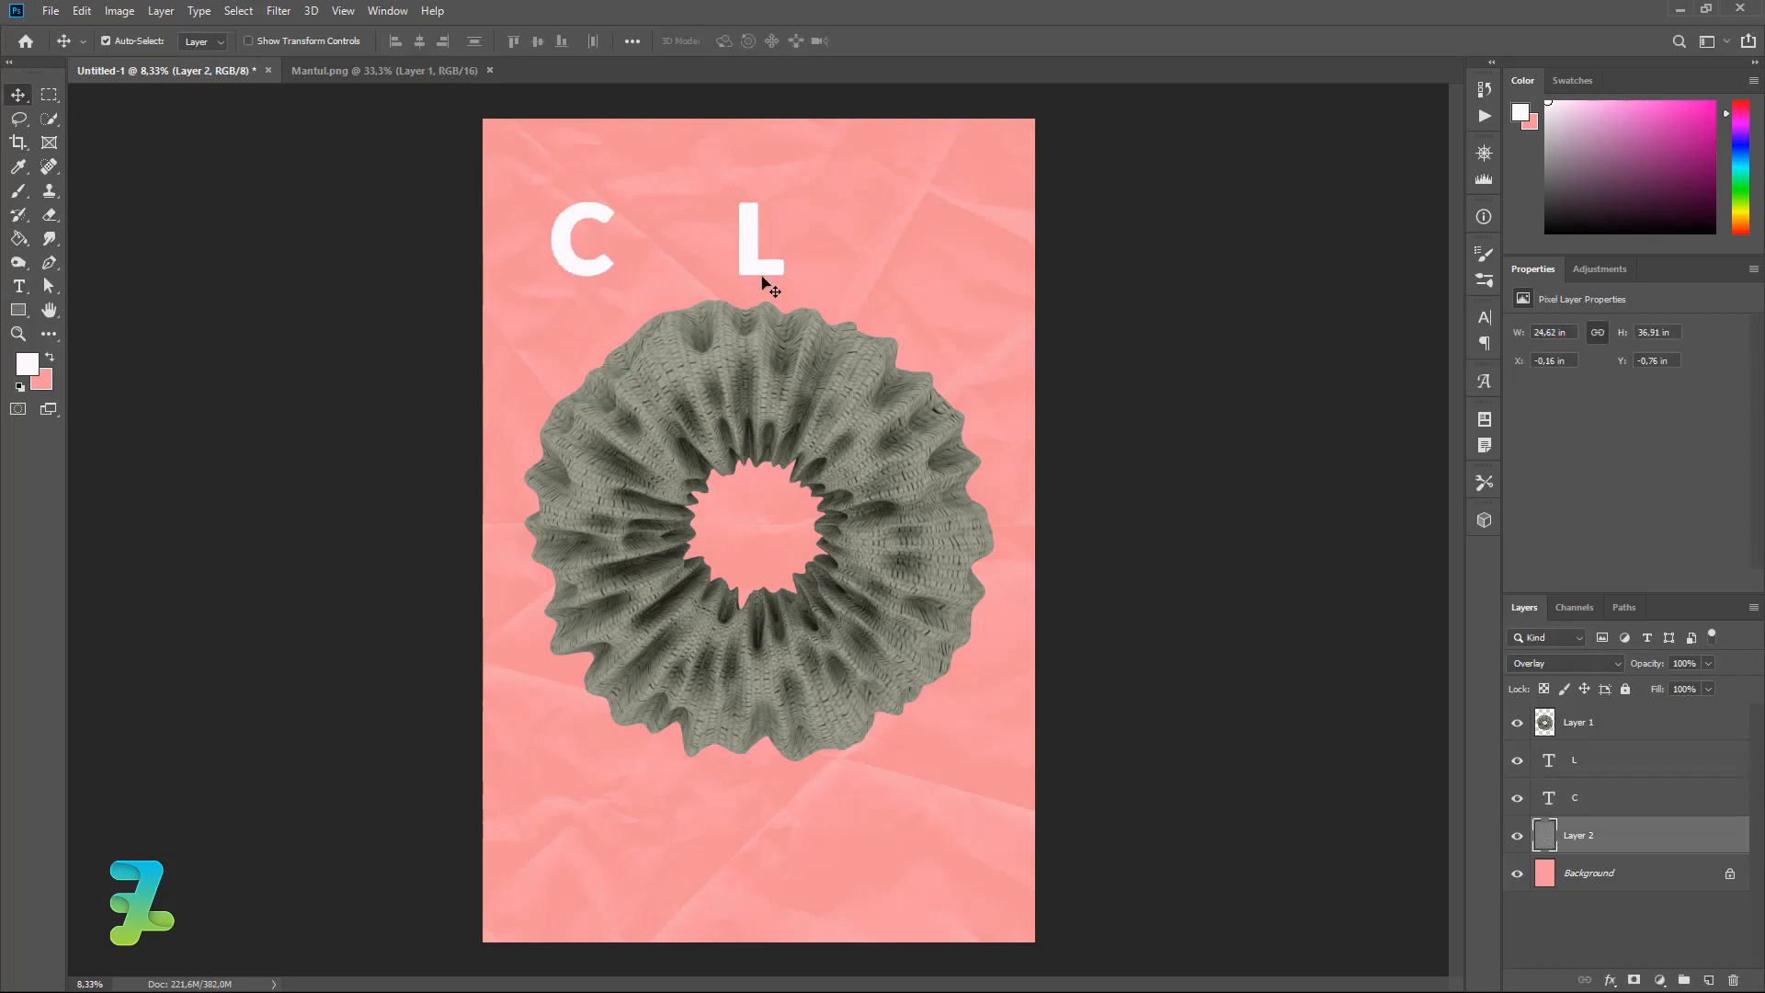
# Duplicate the L layer, move the copy level with it towards the canvas's right edge, and change its text to "O".
pyautogui.click(1545, 765)
pyautogui.hotkey('ctrl', 'j')
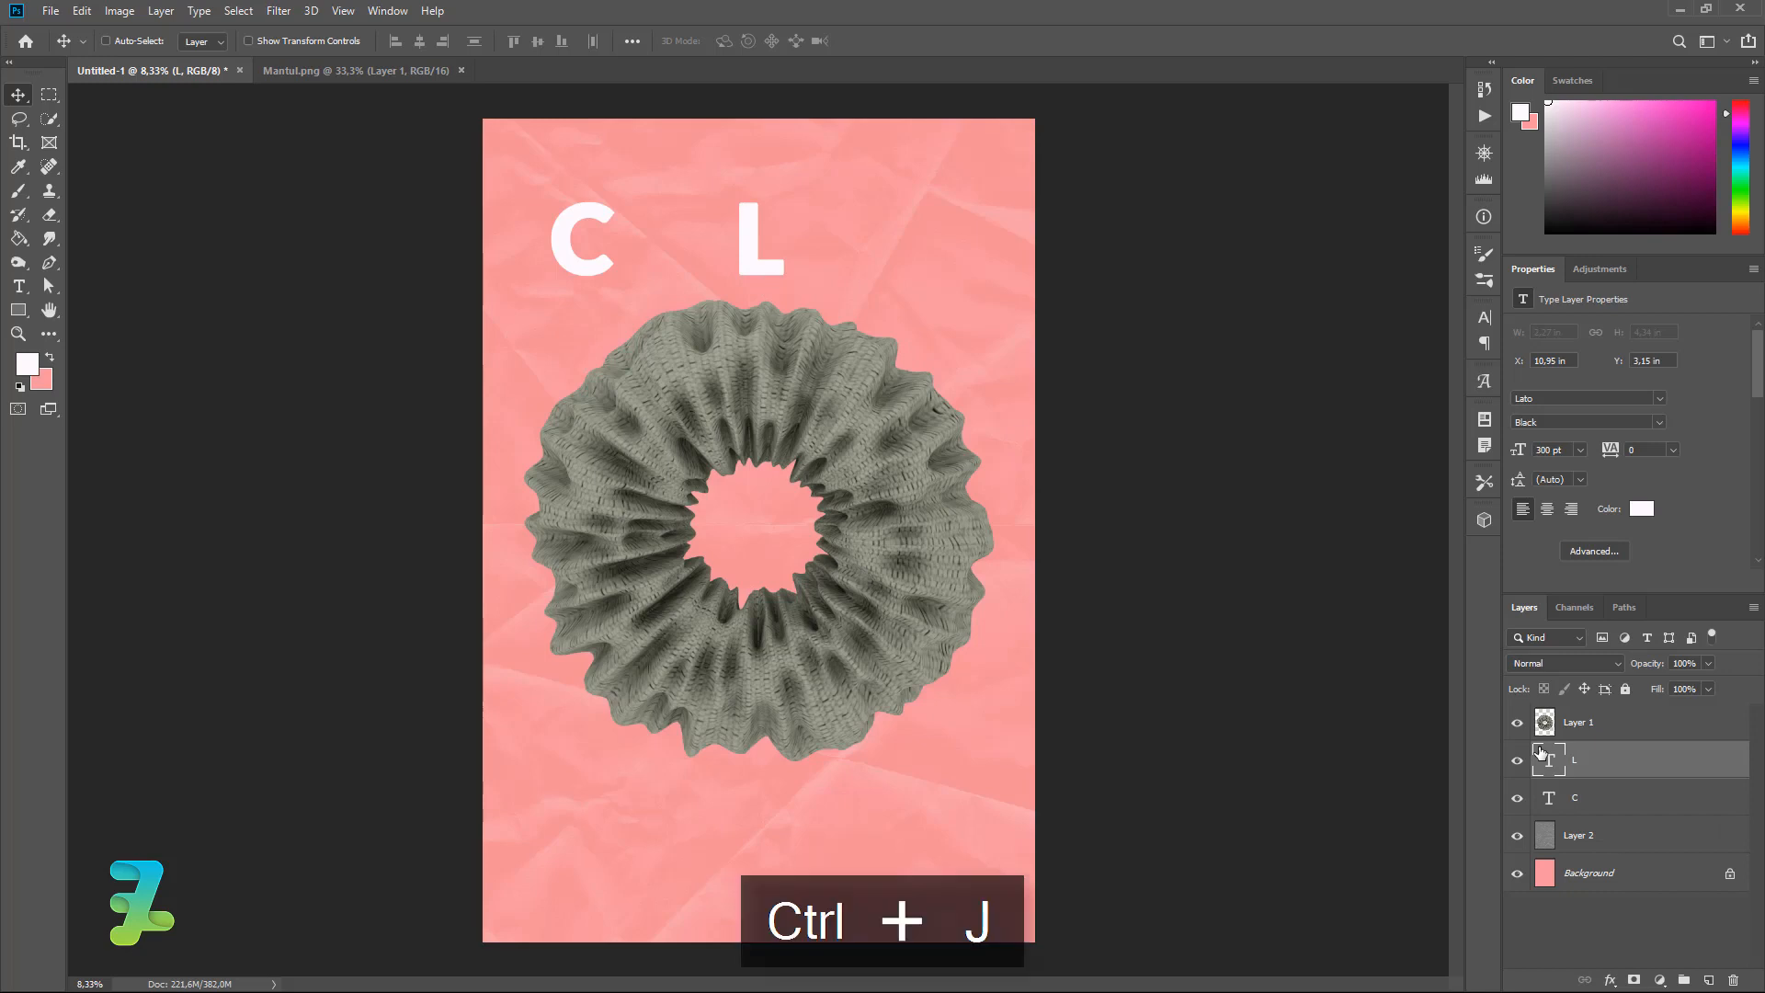
pyautogui.moveTo(760, 274); pyautogui.dragTo(761, 279)
pyautogui.moveTo(885, 279); pyautogui.dragTo(969, 281)
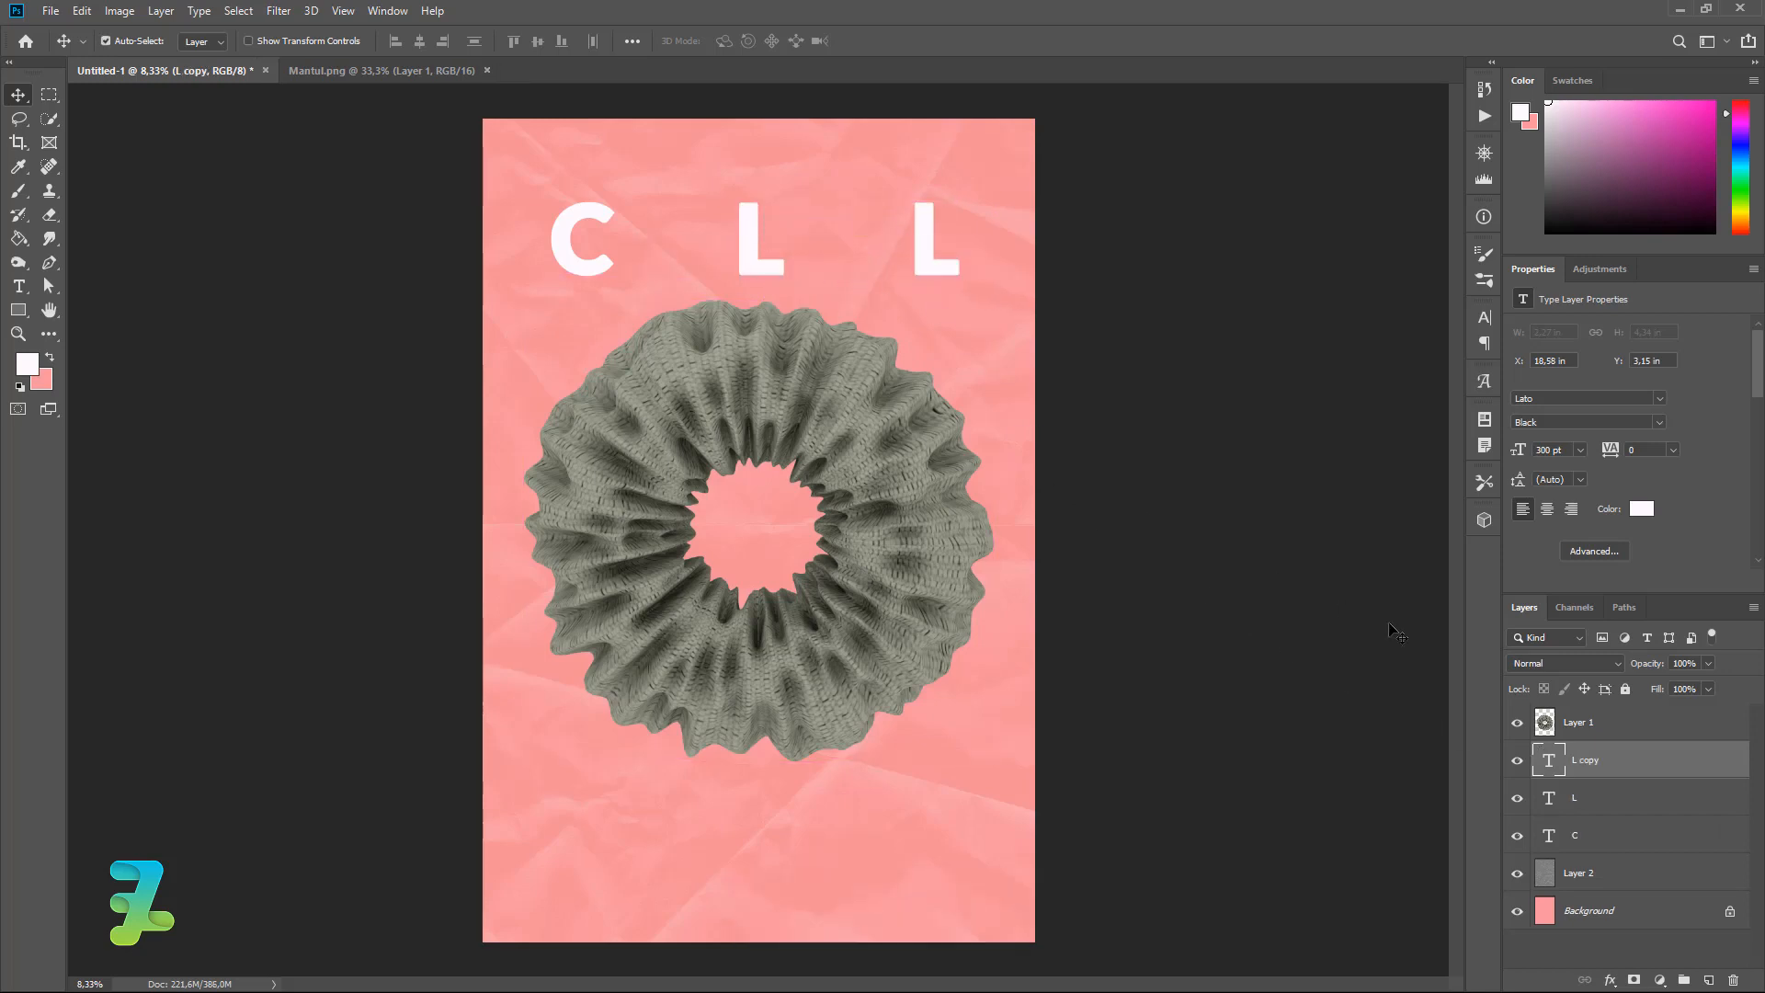
pyautogui.doubleClick(1550, 762)
pyautogui.write('O')
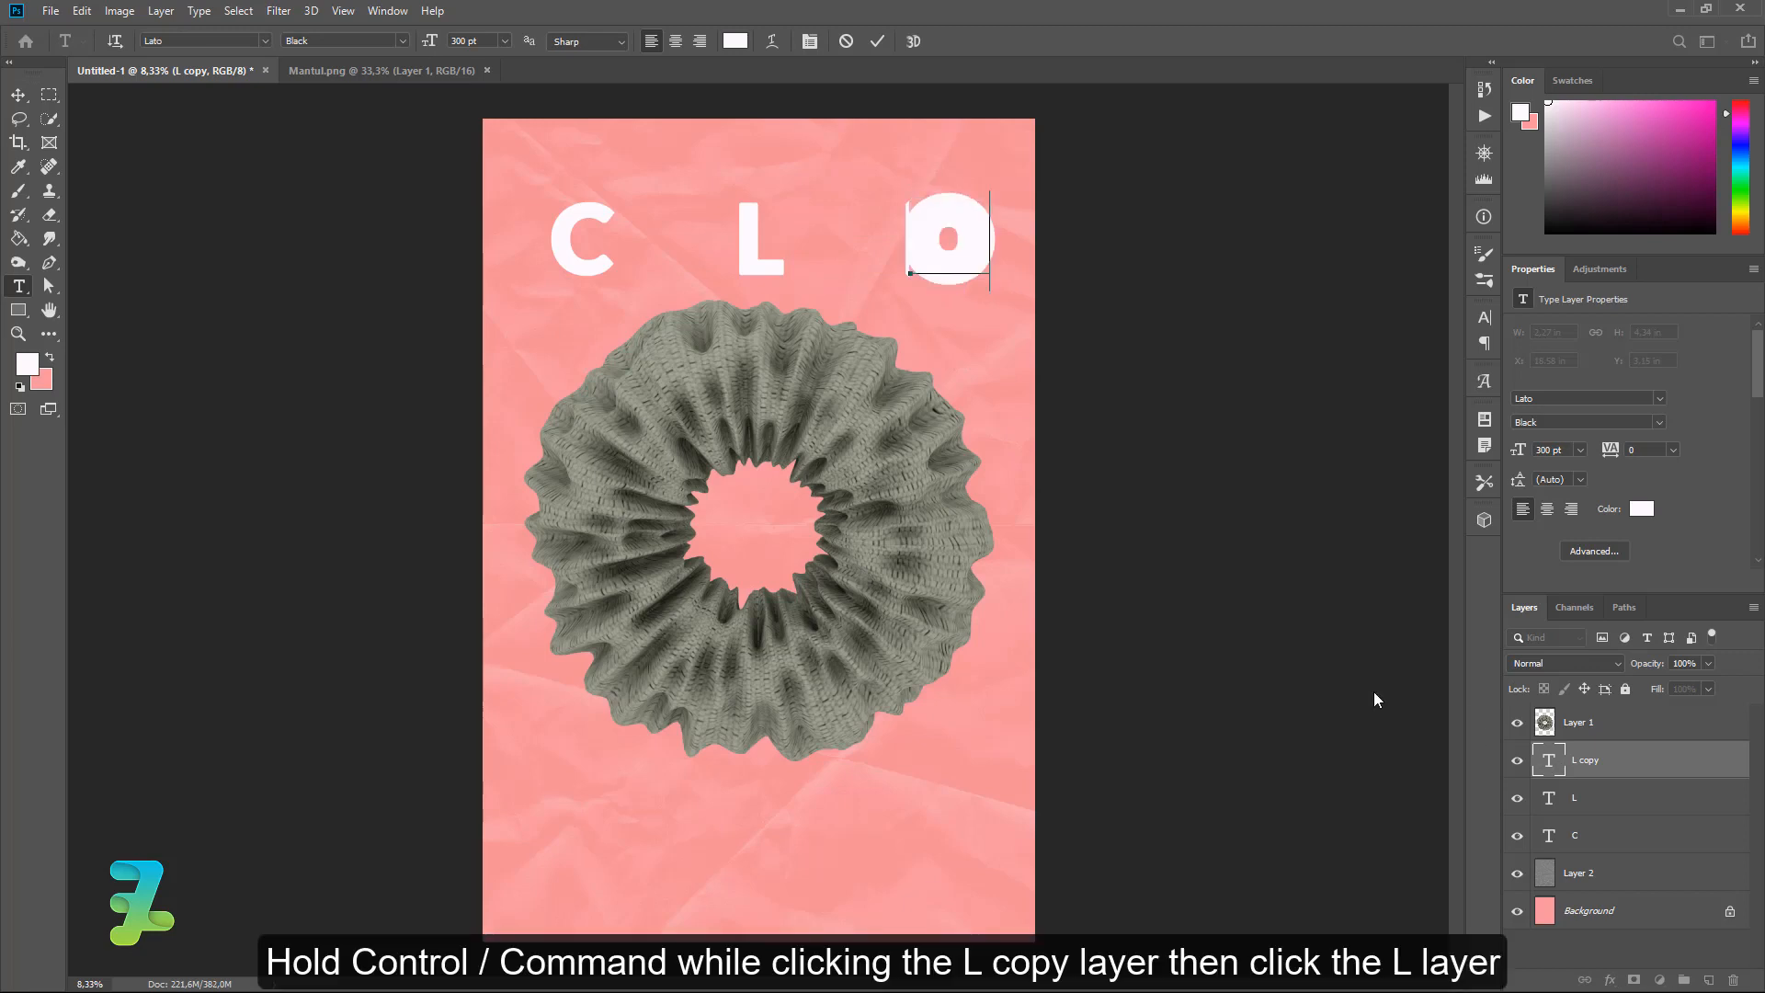
pyautogui.click(19, 94)
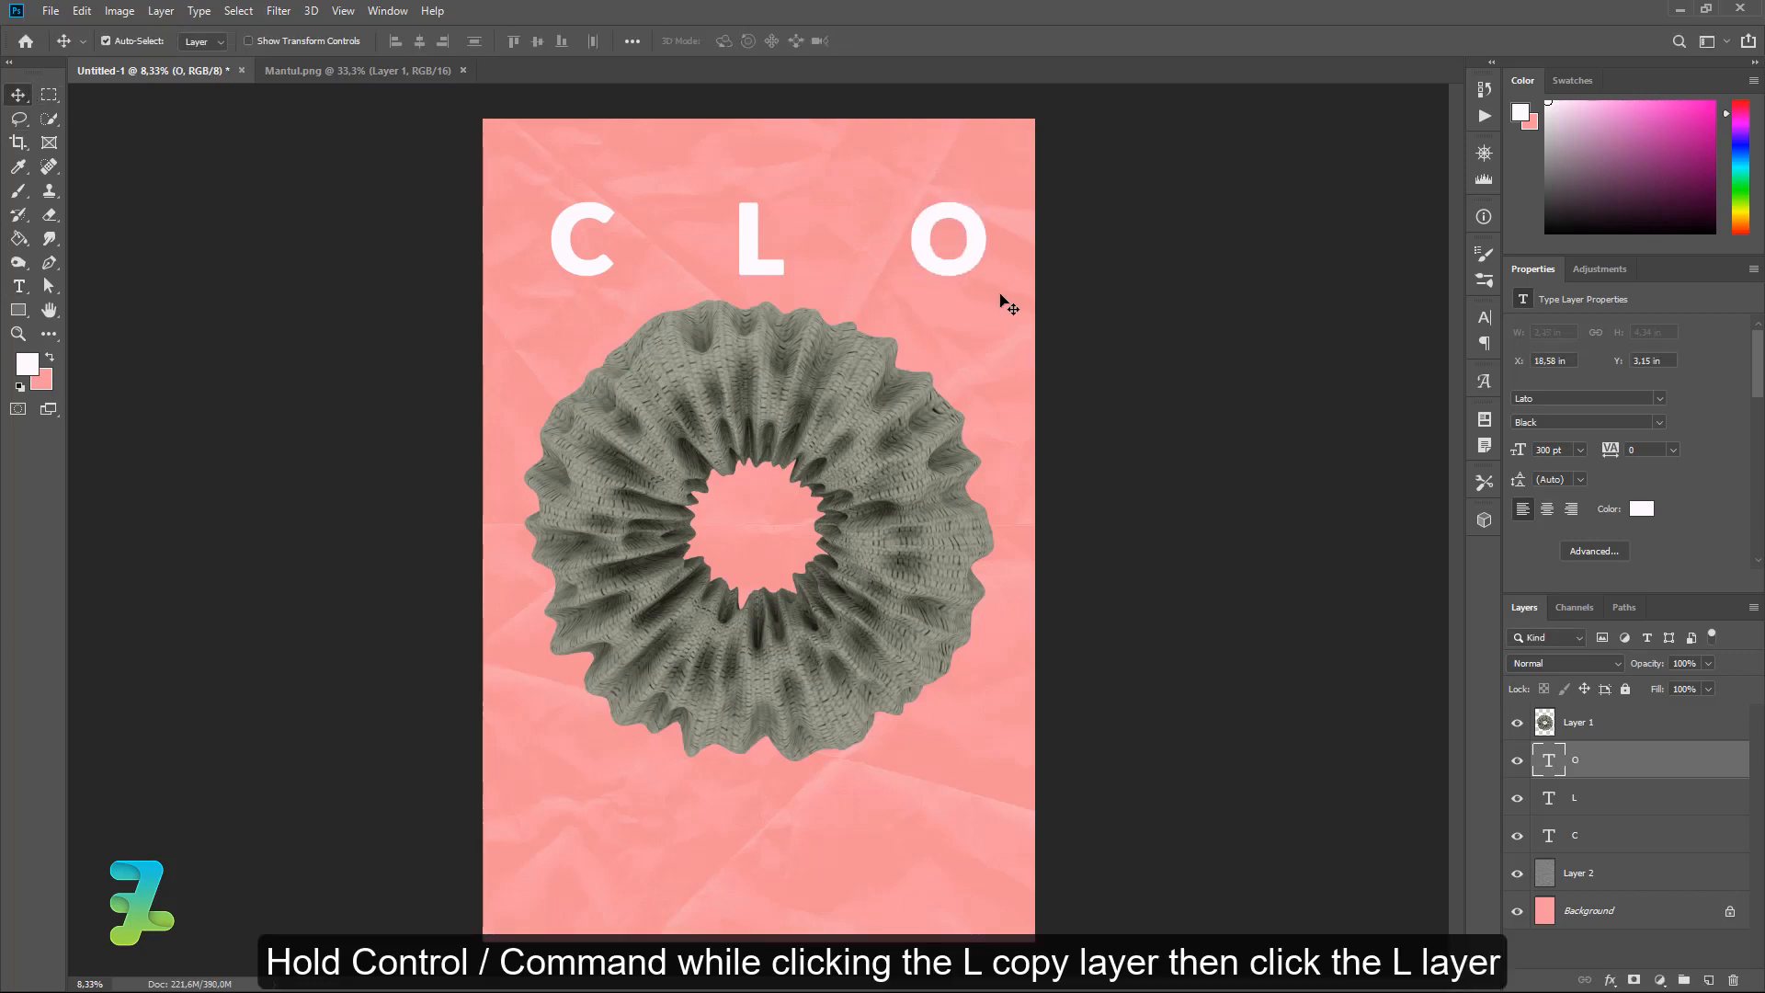
# Duplicate the L and O text layers together and move the copies straight down to form a second row.
pyautogui.keyDown('ctrl'); pyautogui.click(1570, 802); pyautogui.keyUp('ctrl')
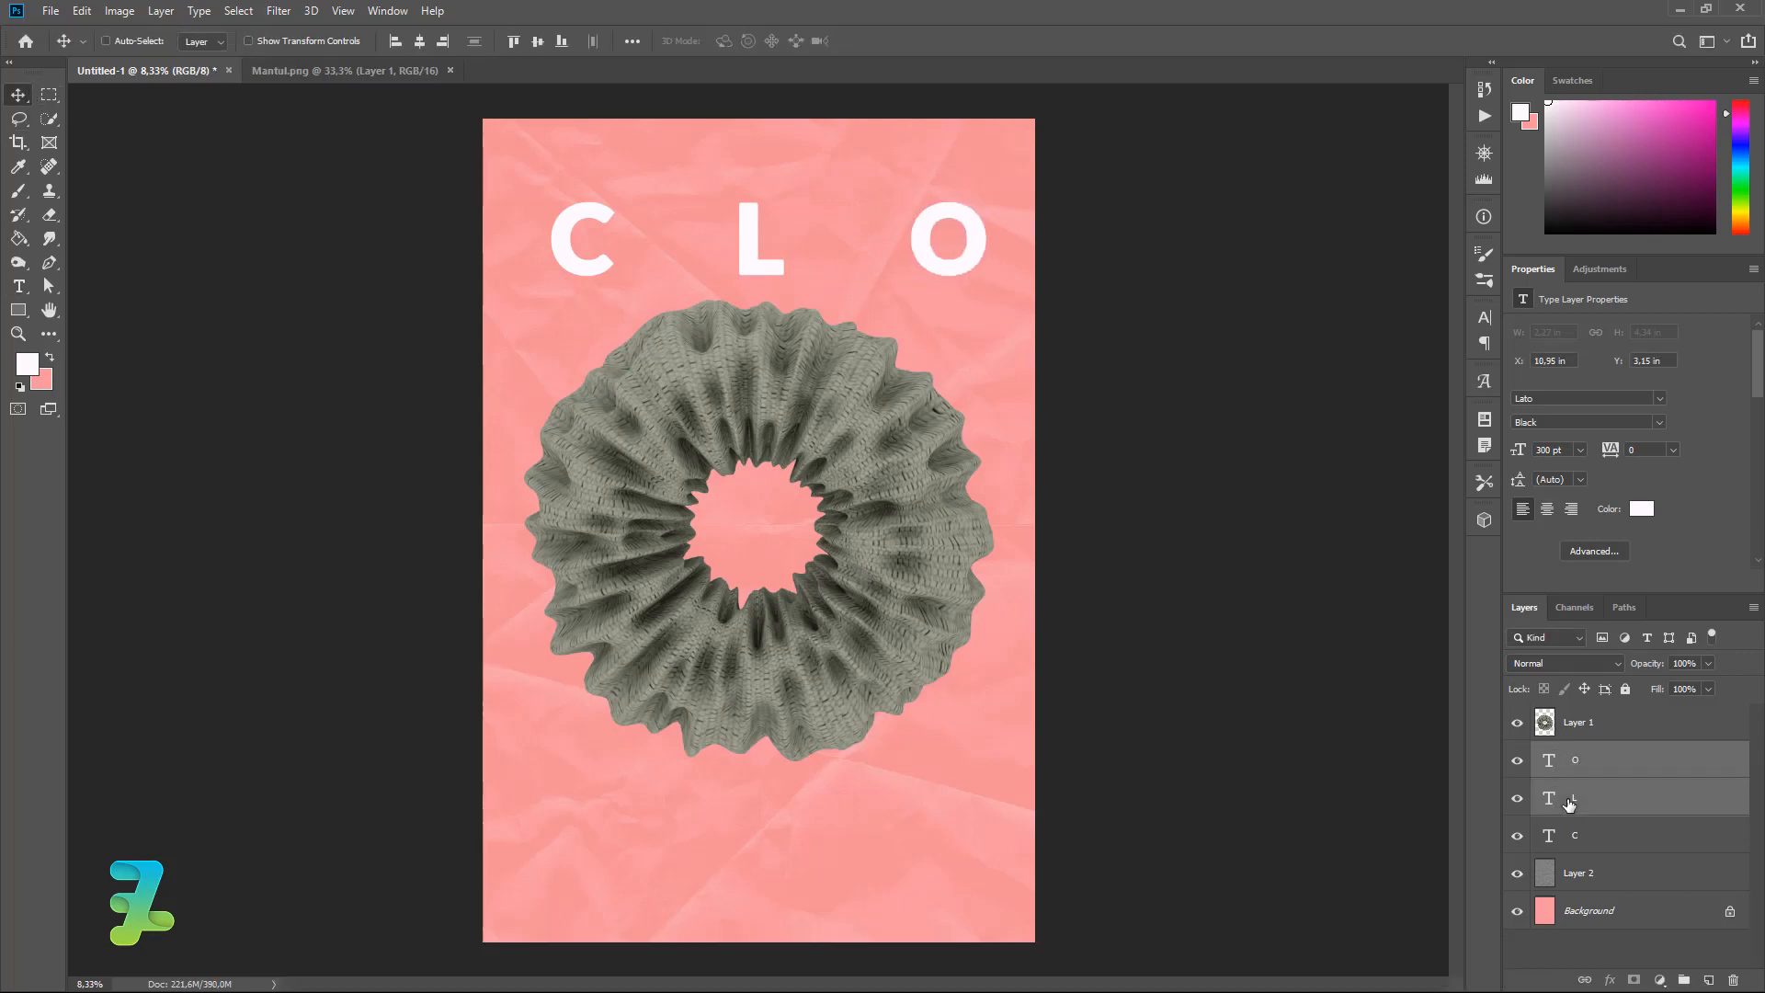
pyautogui.hotkey('ctrl', 'j')
pyautogui.moveTo(747, 266); pyautogui.dragTo(757, 413)
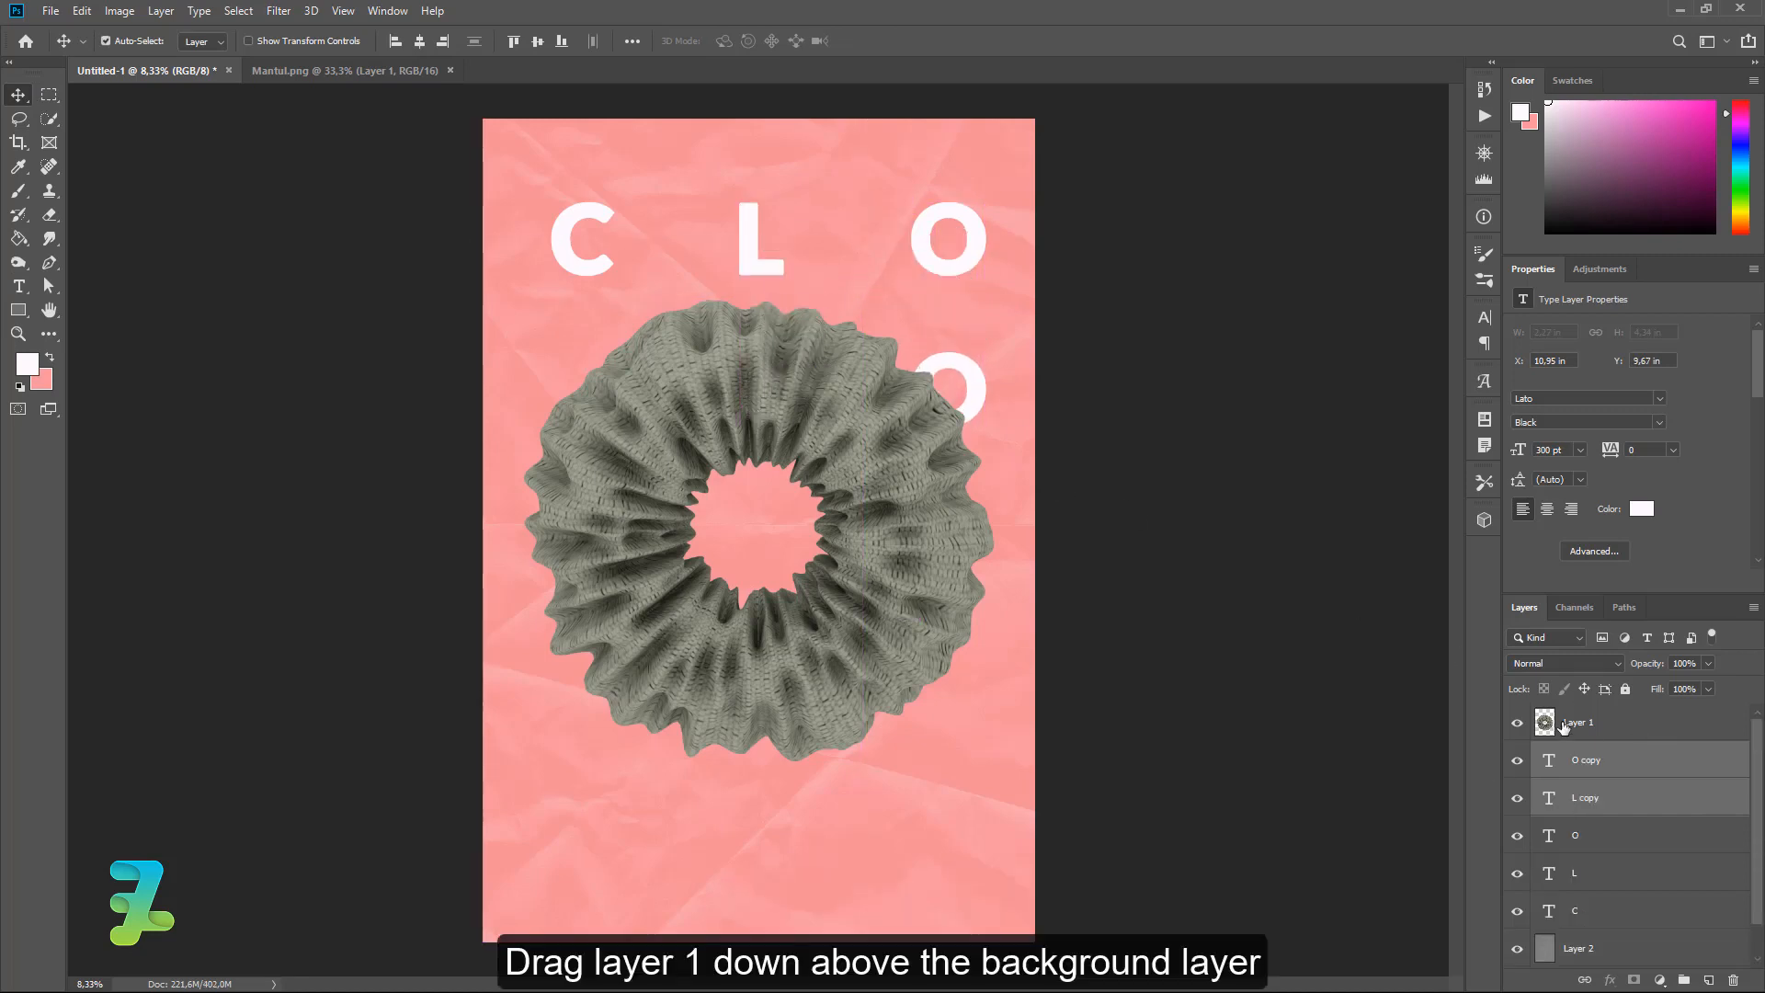
# Move the torus layer directly below the text layers, and change the second-row letters to "T" and "H".
pyautogui.moveTo(1563, 725); pyautogui.dragTo(1580, 921)
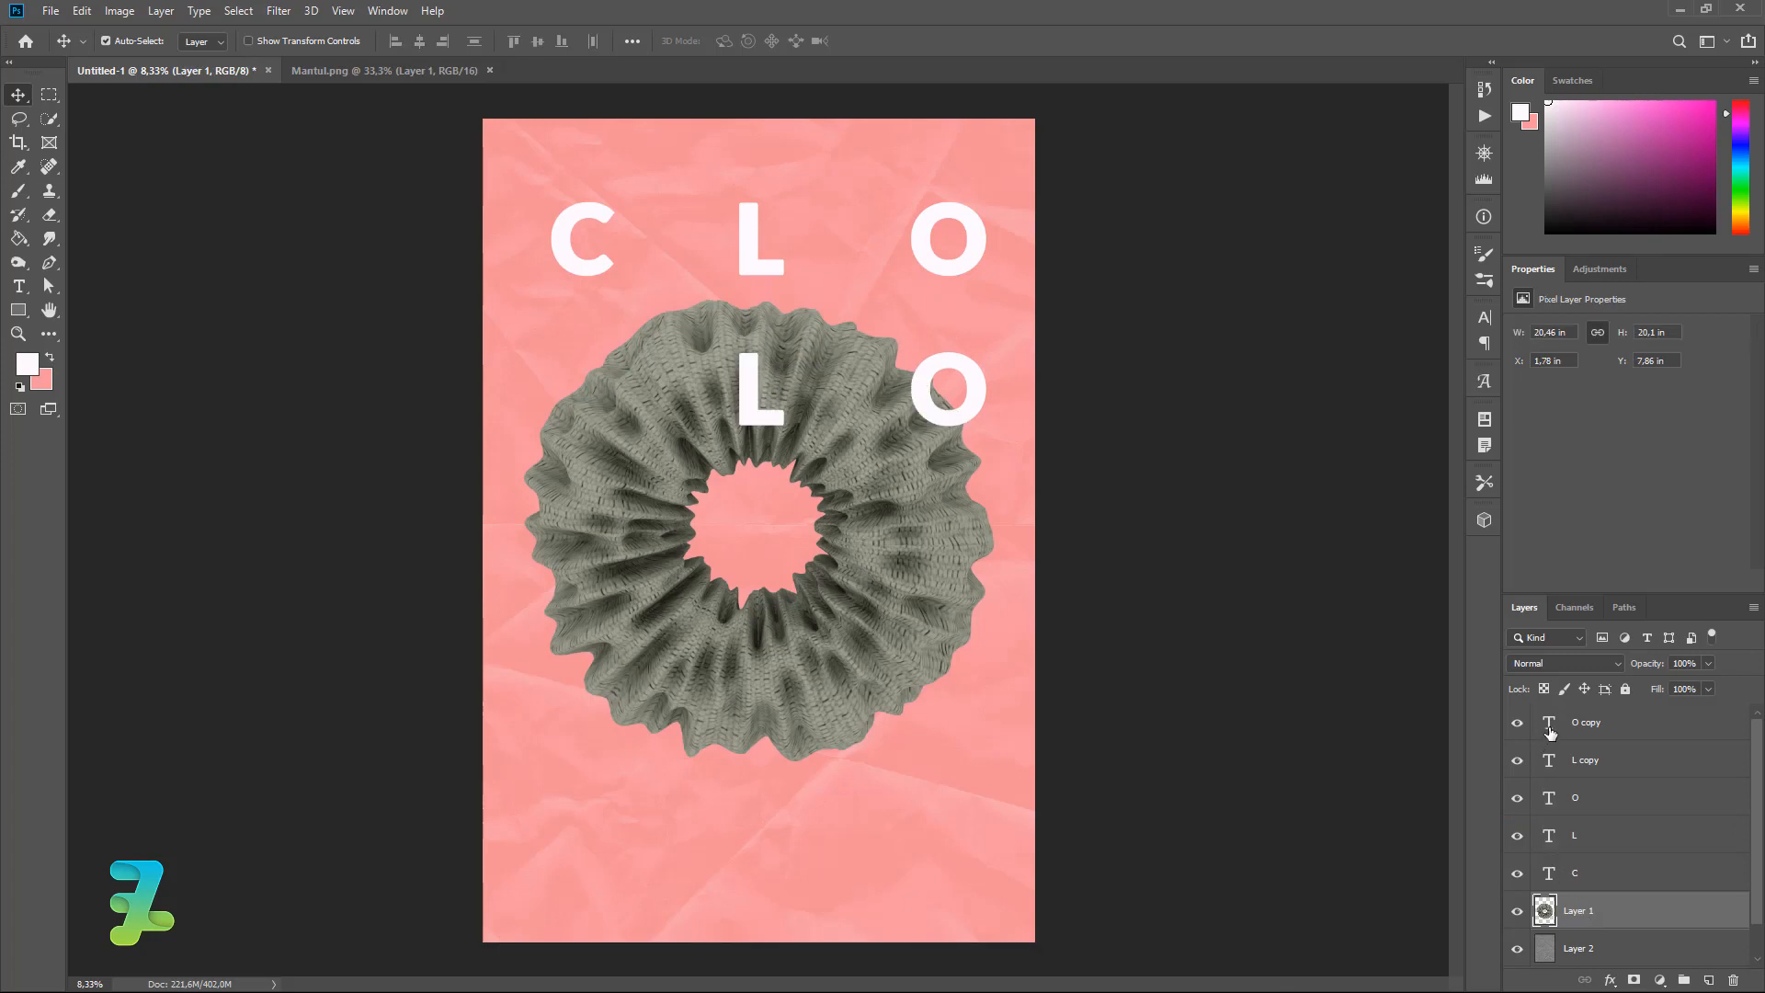
pyautogui.doubleClick(1548, 761)
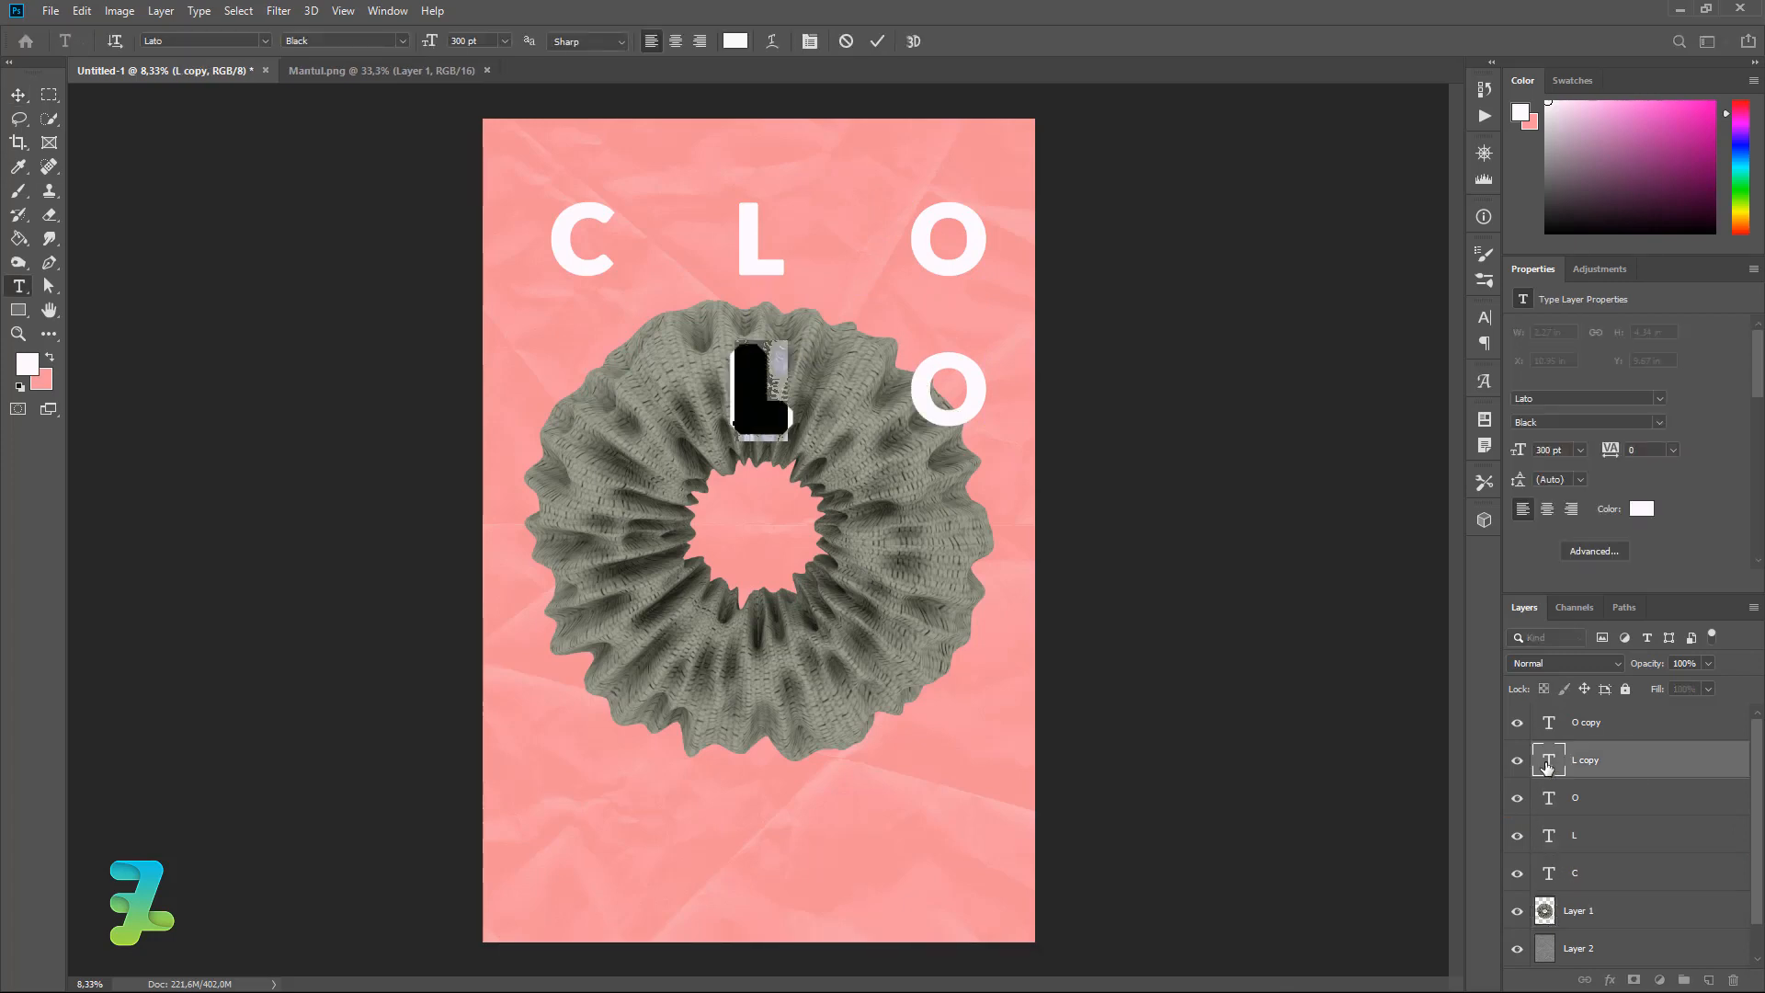
pyautogui.write('T')
pyautogui.doubleClick(1548, 723)
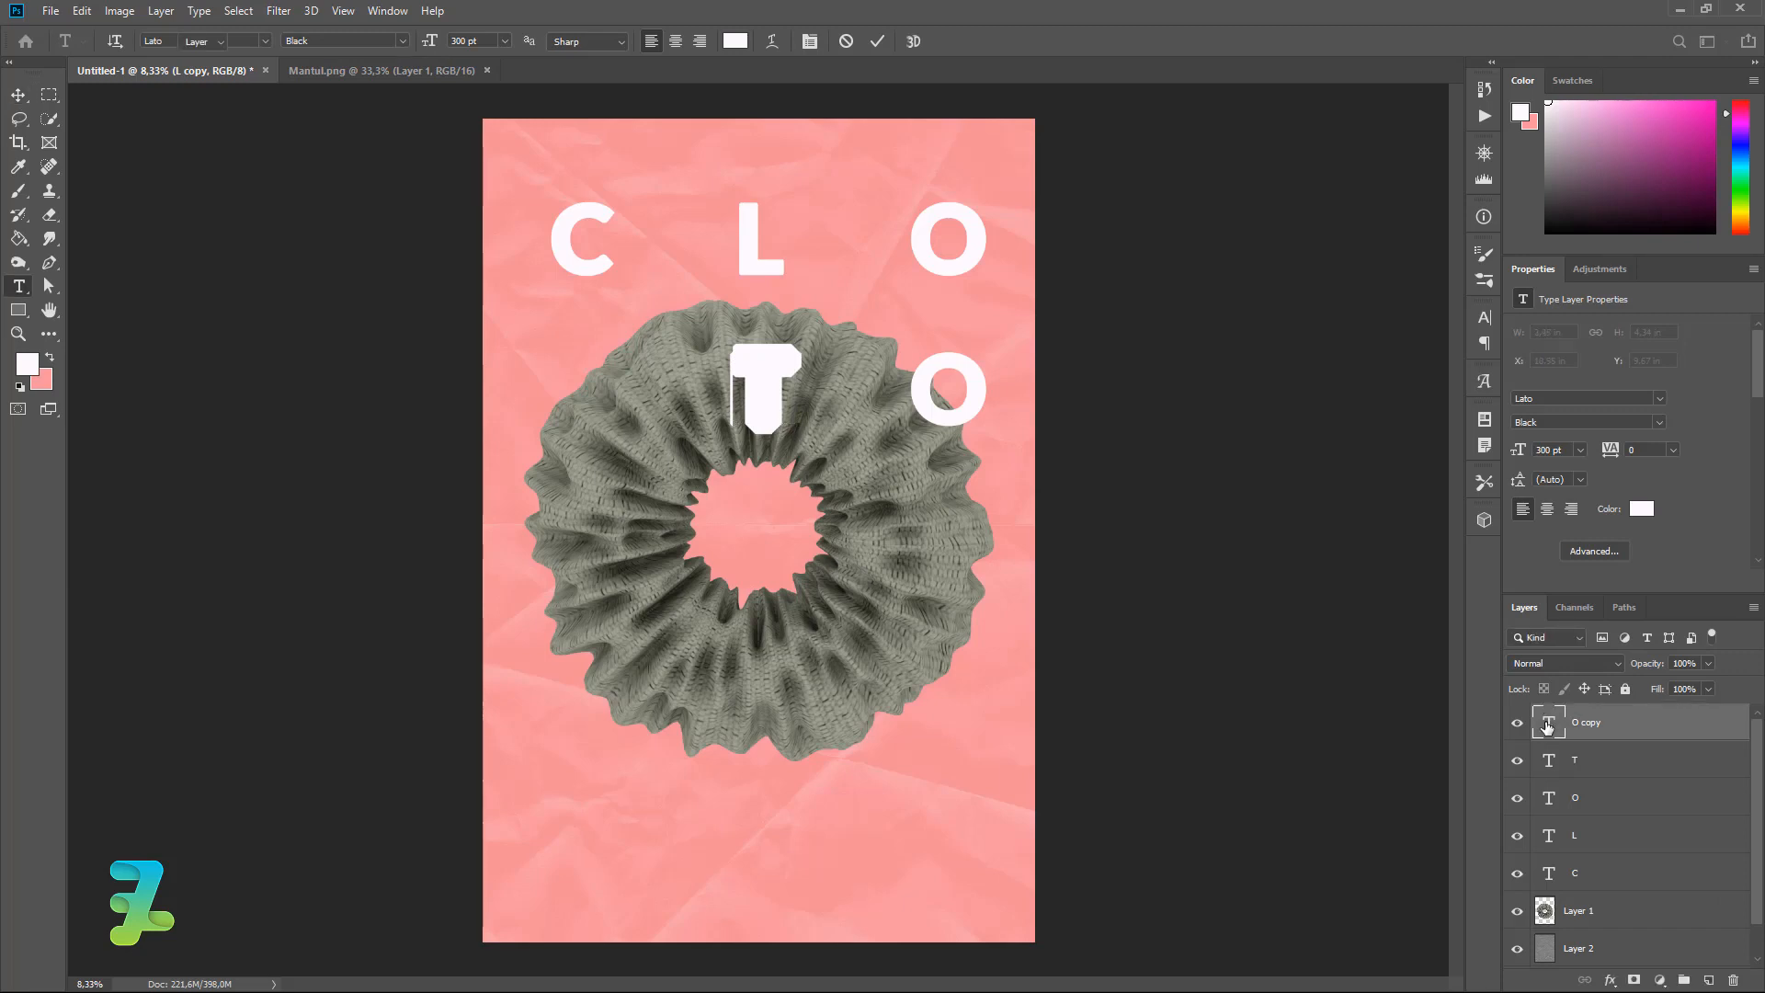
pyautogui.write('T')
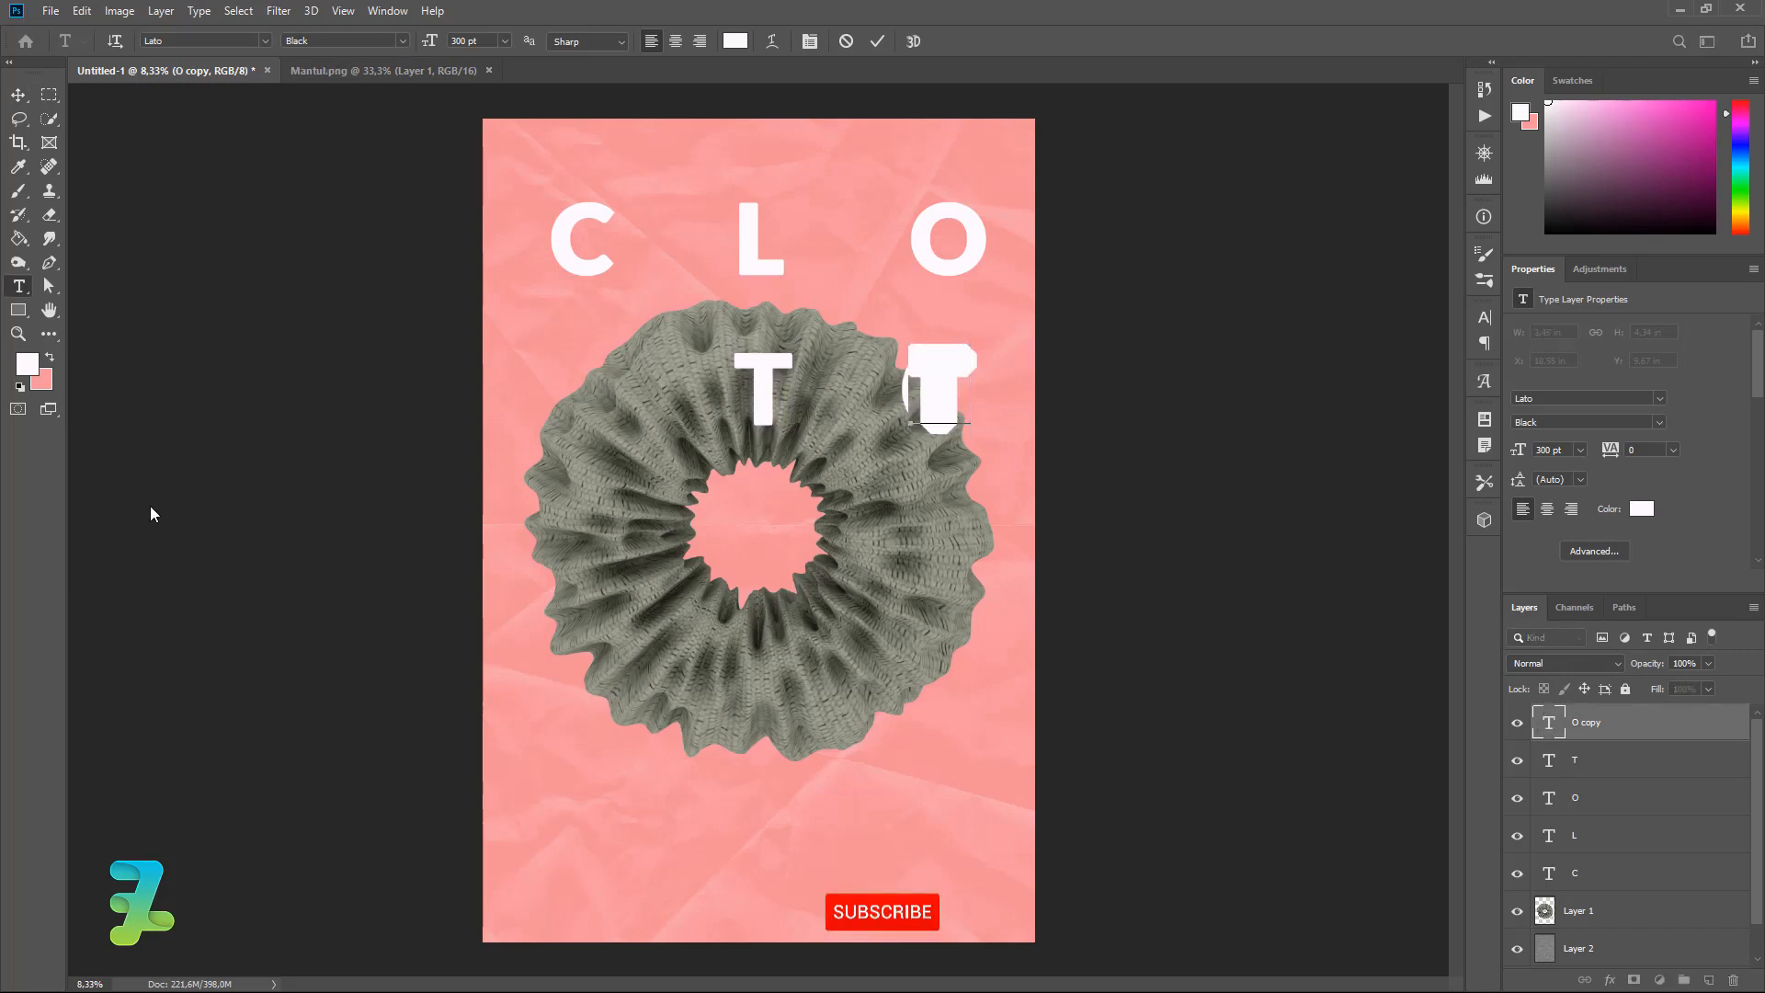
pyautogui.click(19, 95)
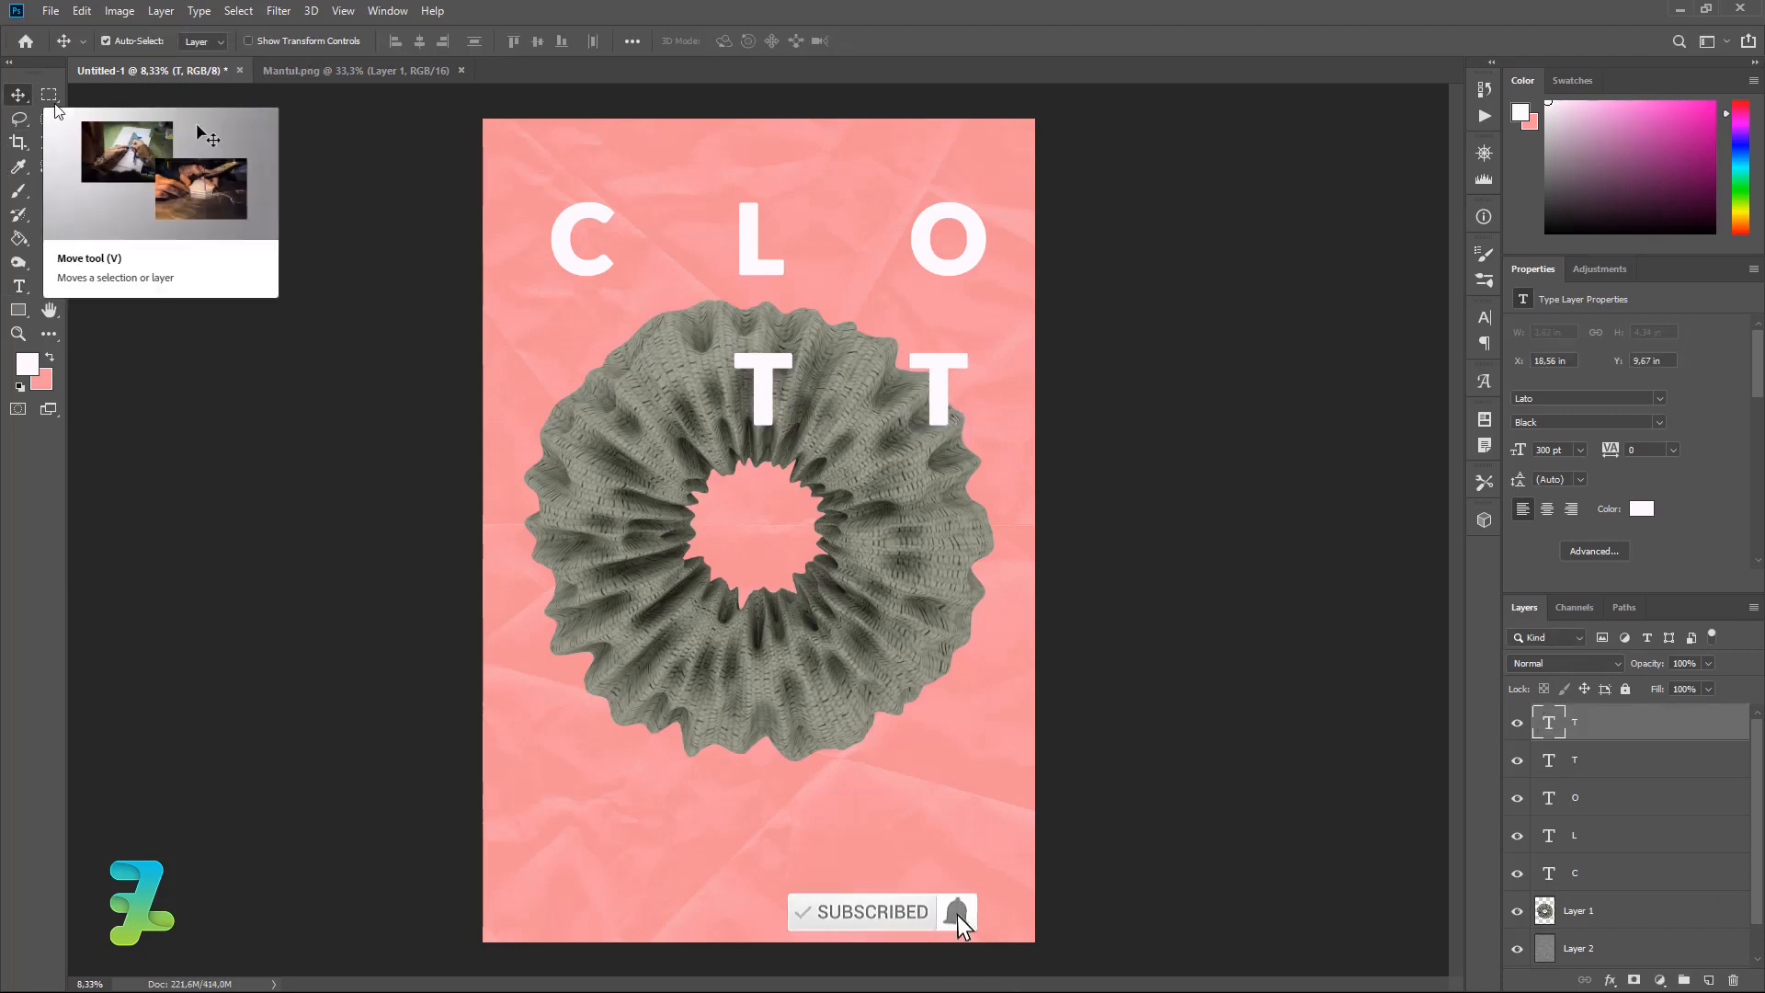
pyautogui.doubleClick(1548, 723)
pyautogui.write('H')
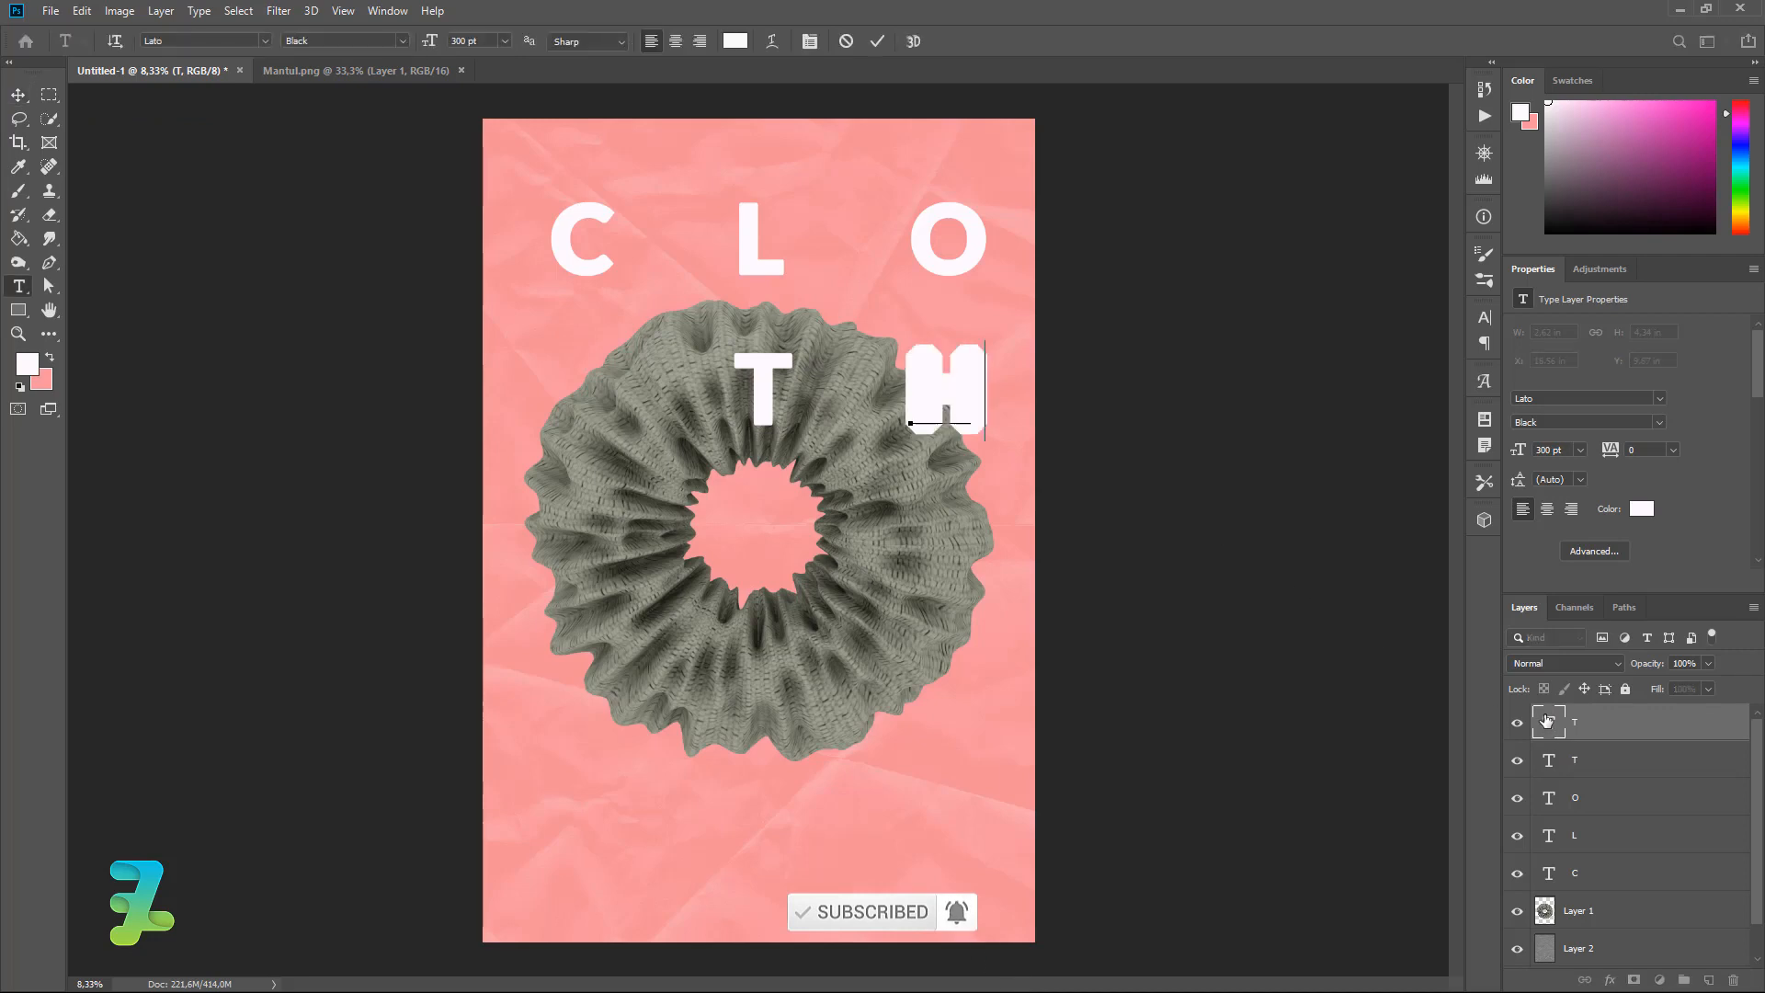
pyautogui.click(18, 95)
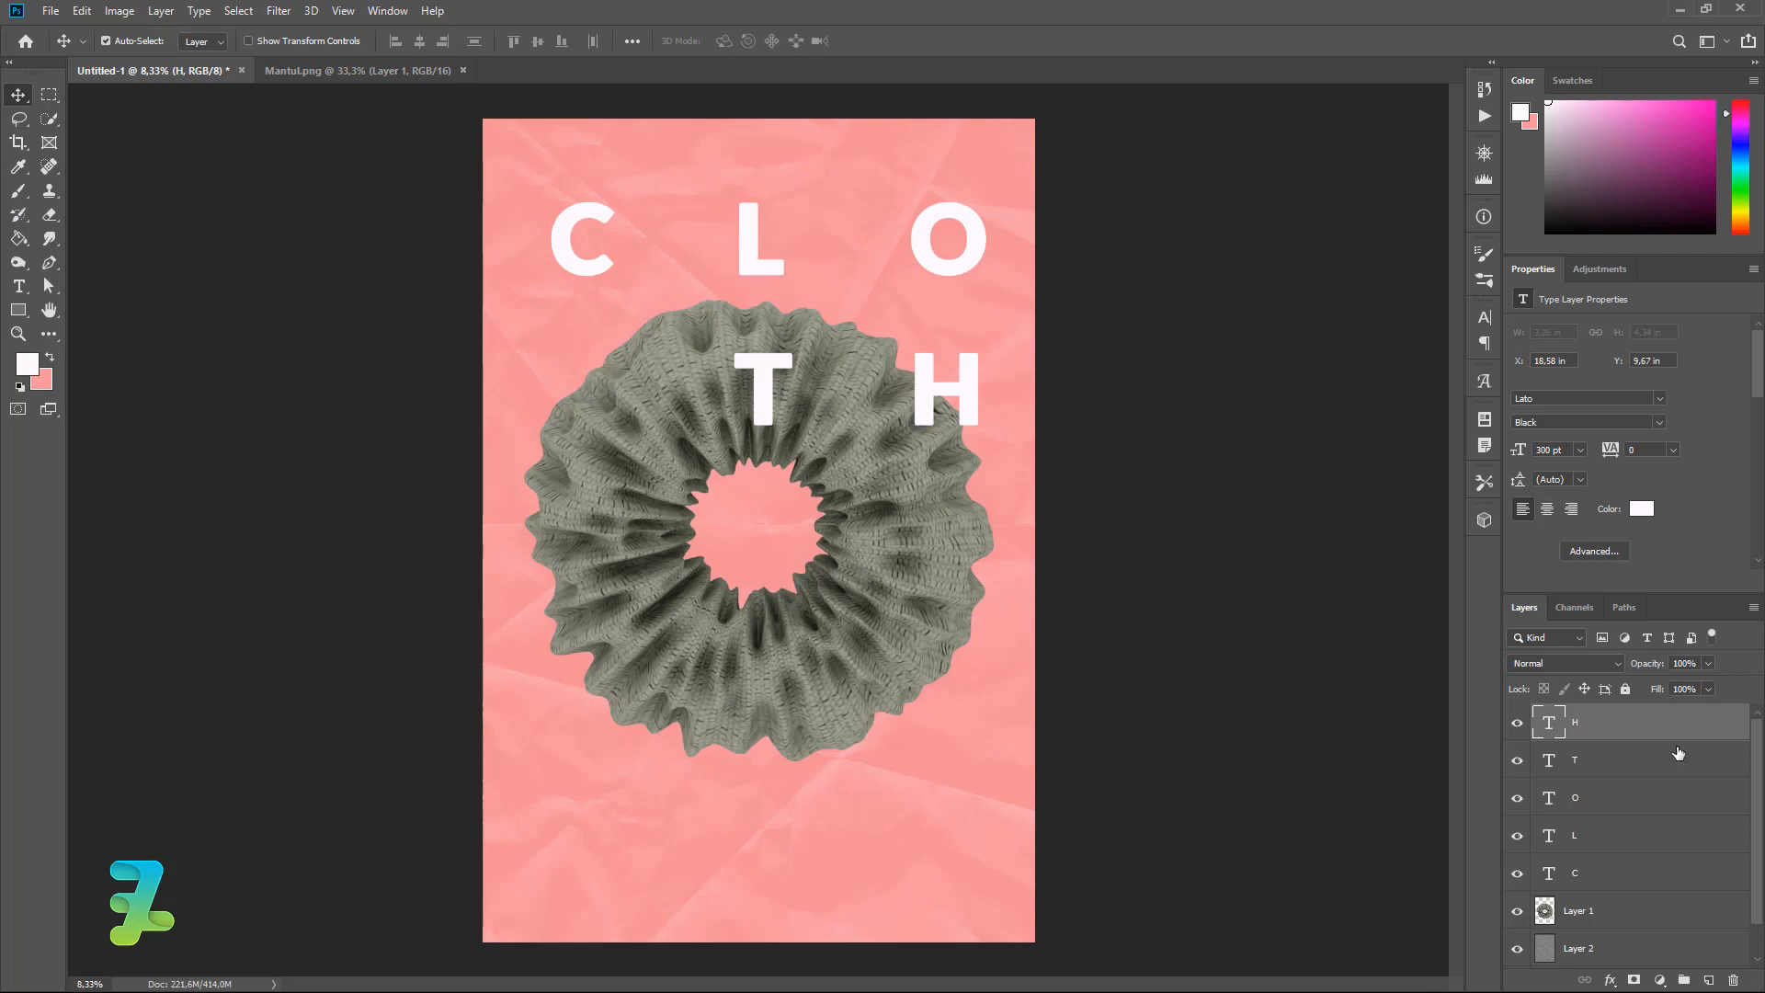
# Duplicate the H text layer, move the copy straight down to a third row, and change its text to "A".
pyautogui.click(763, 400)
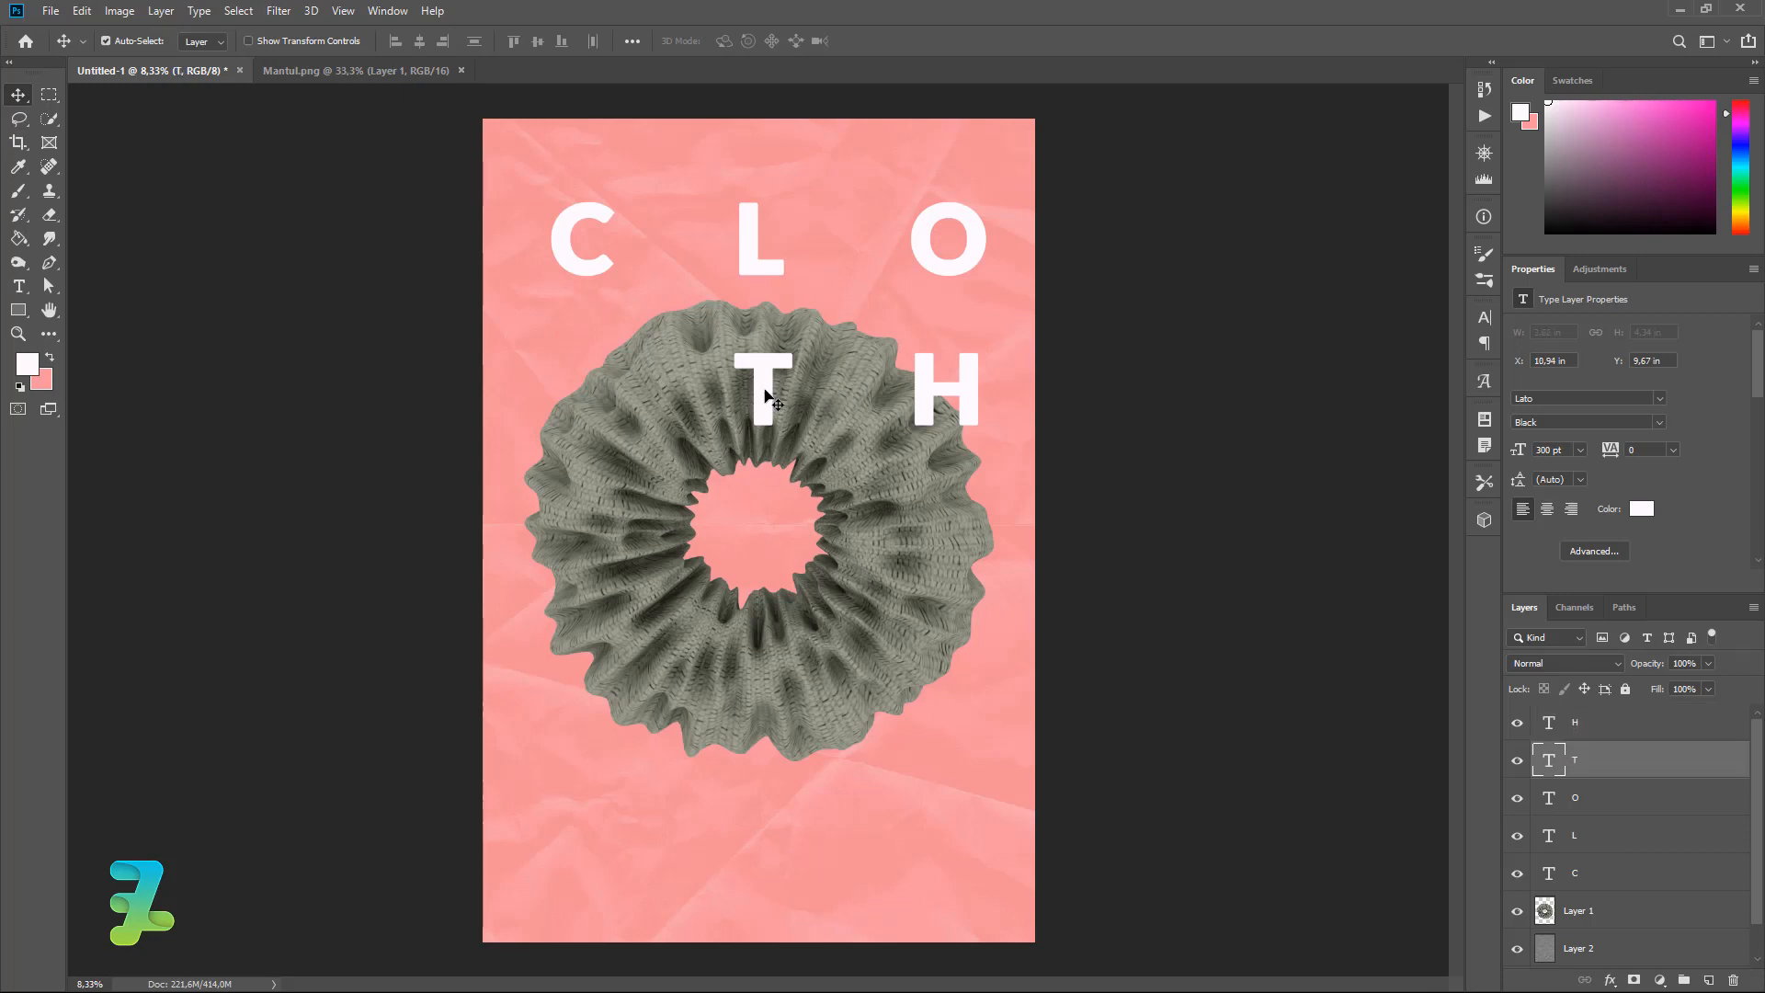
pyautogui.press('ctrl')
pyautogui.click(1592, 714)
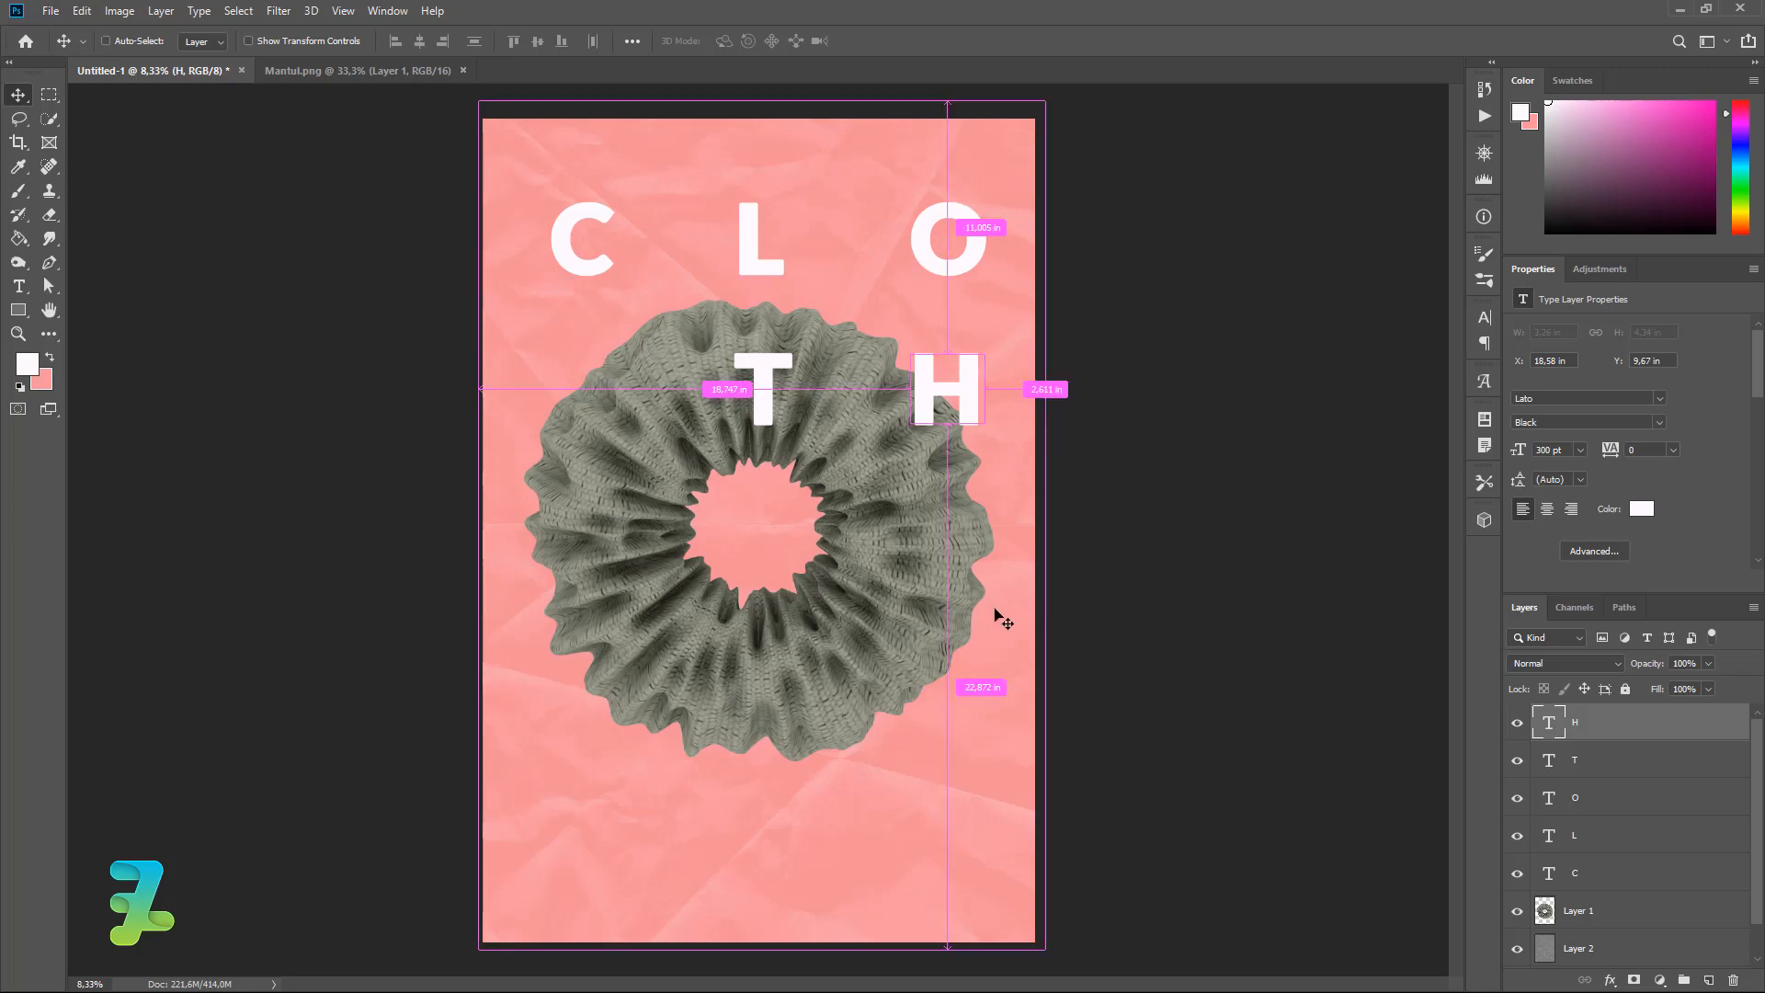
pyautogui.hotkey('ctrl', 'j')
pyautogui.moveTo(965, 397); pyautogui.dragTo(968, 572)
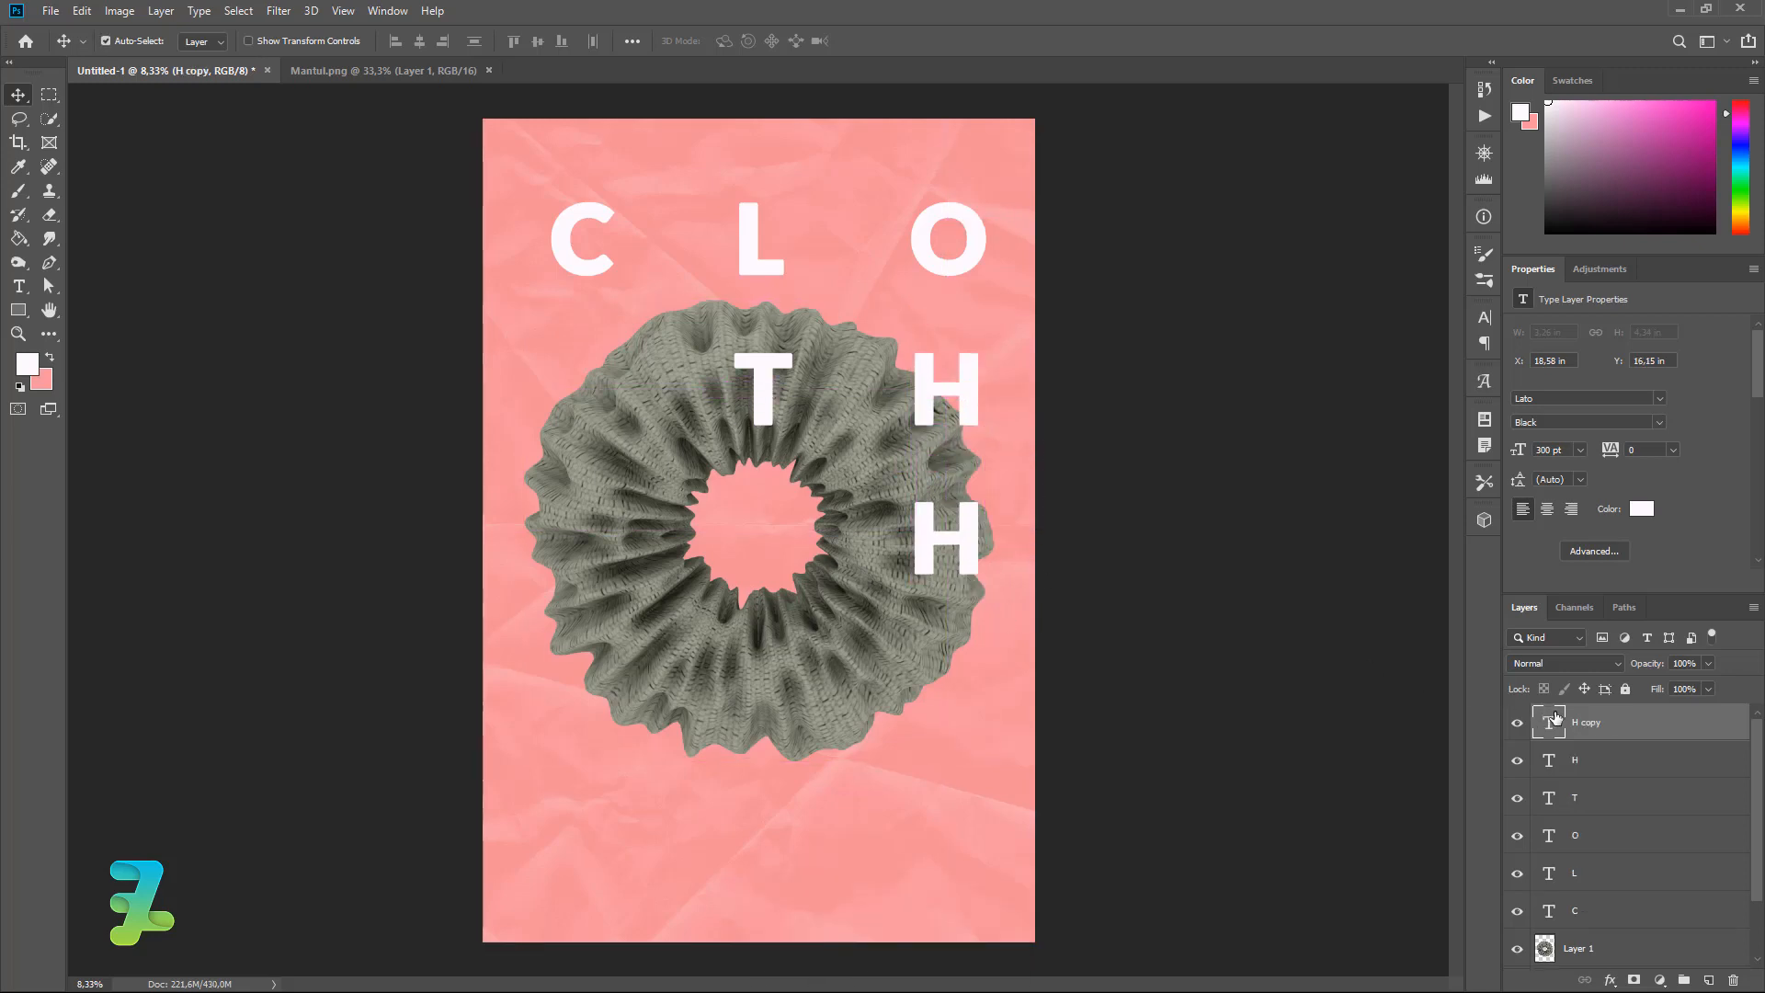
pyautogui.doubleClick(1555, 721)
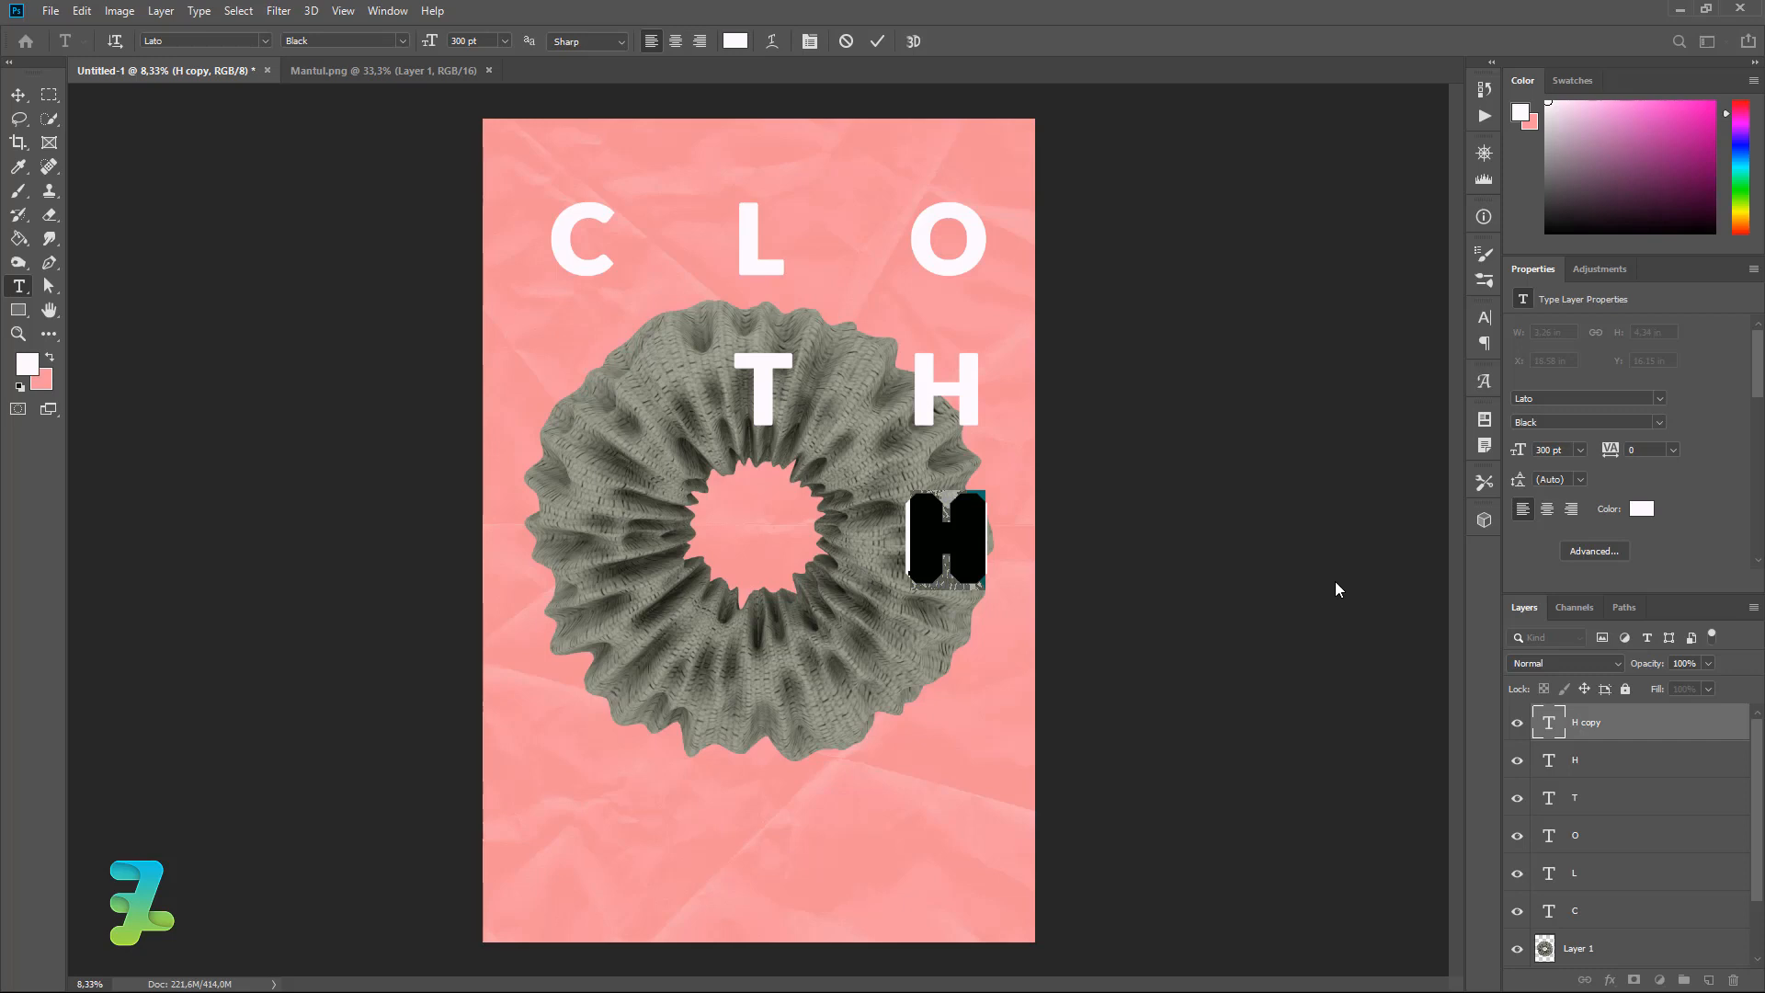
pyautogui.write('A')
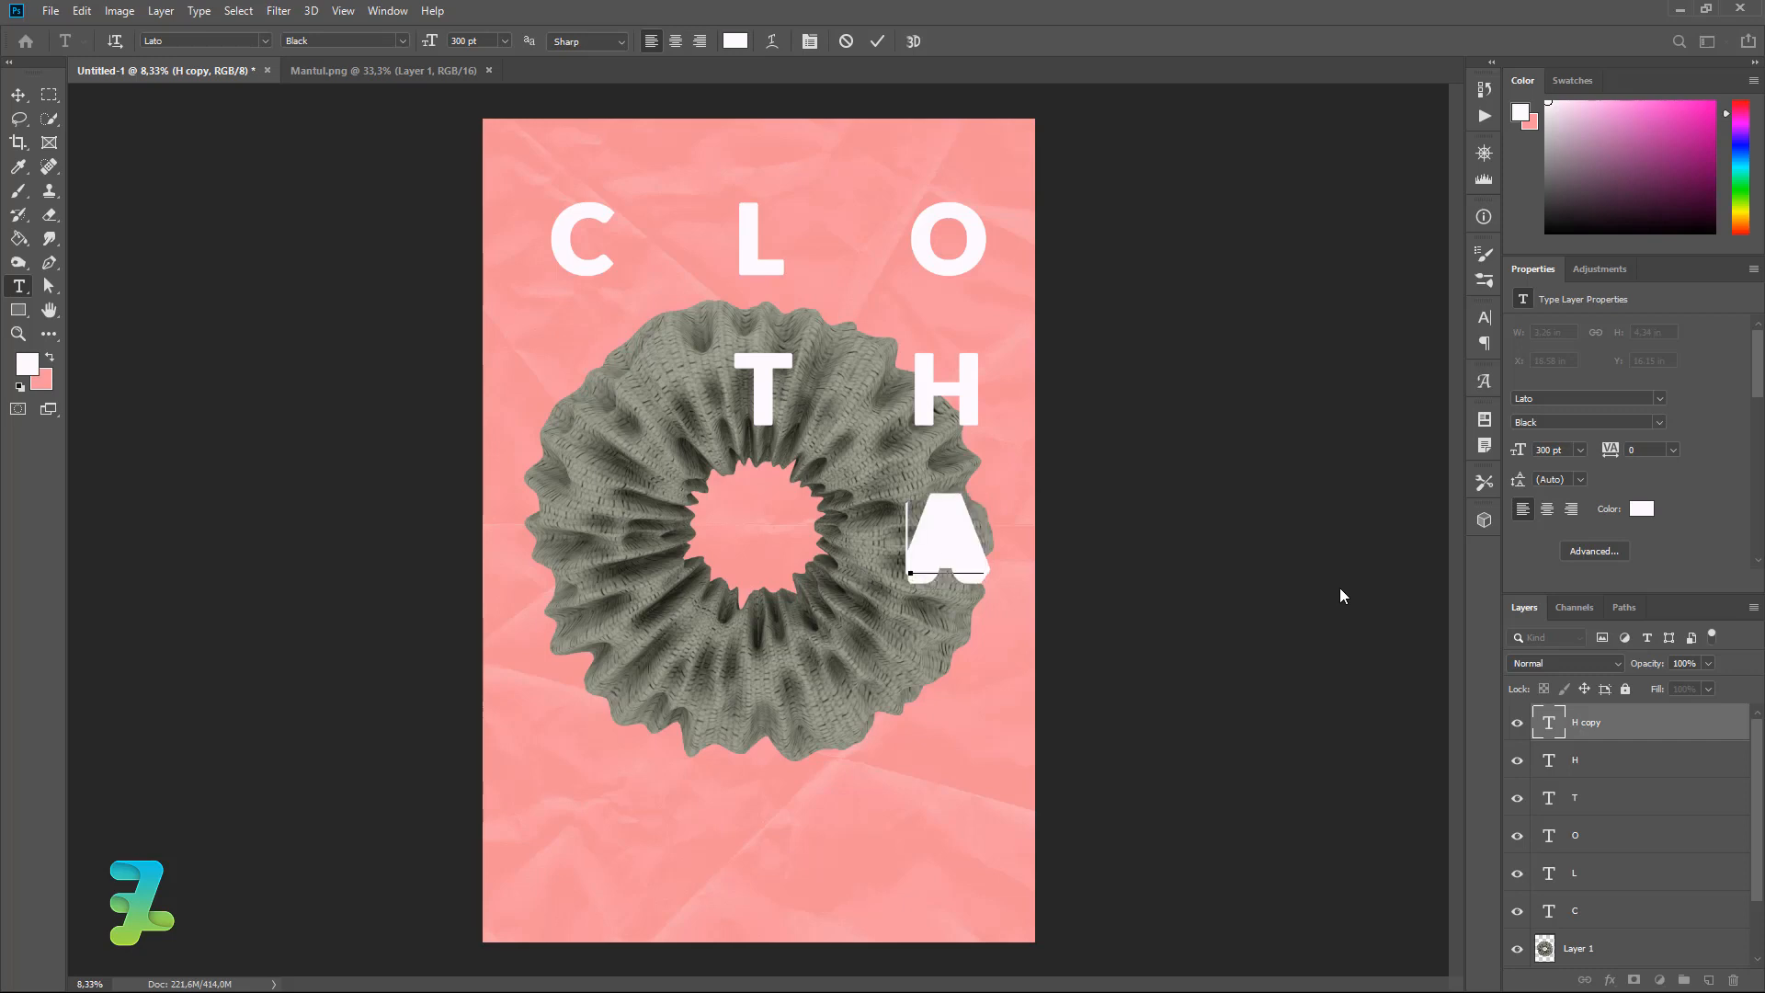
# Duplicate the T text layer, move the copy straight down level with the A, and change its text to "S".
pyautogui.click(1546, 766)
pyautogui.click(1550, 803)
pyautogui.hotkey('ctrl', 'j')
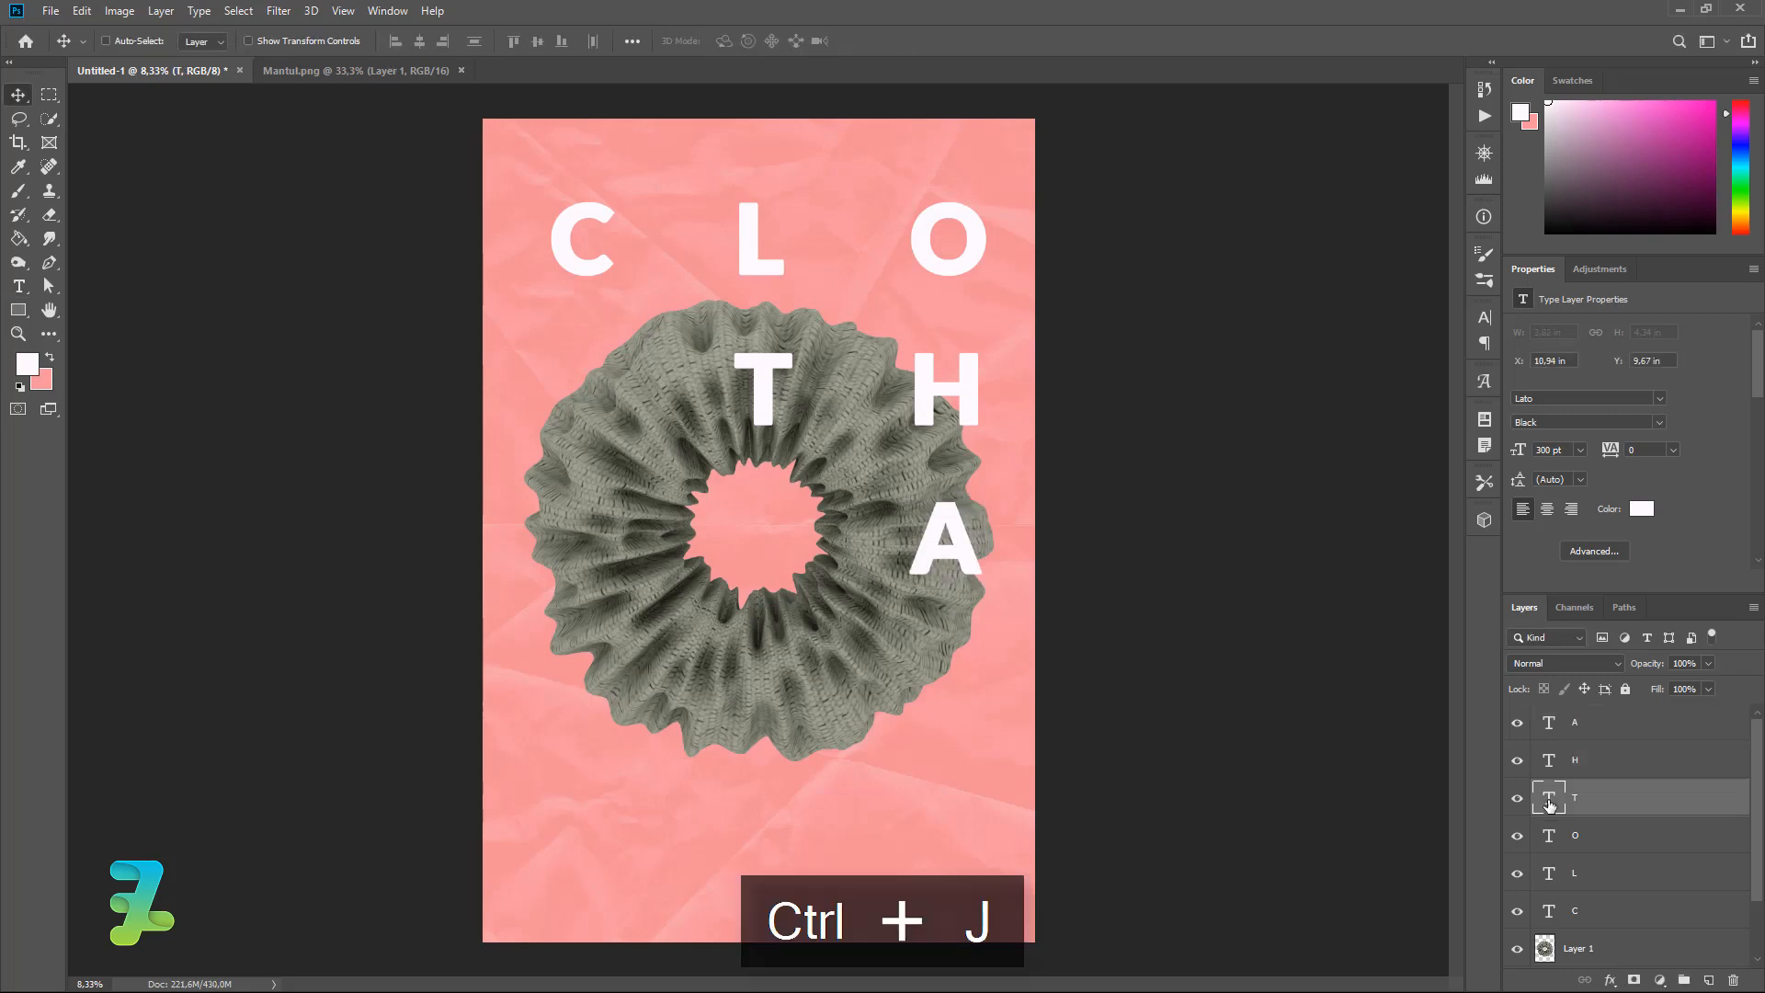
pyautogui.moveTo(1551, 798); pyautogui.dragTo(1558, 760)
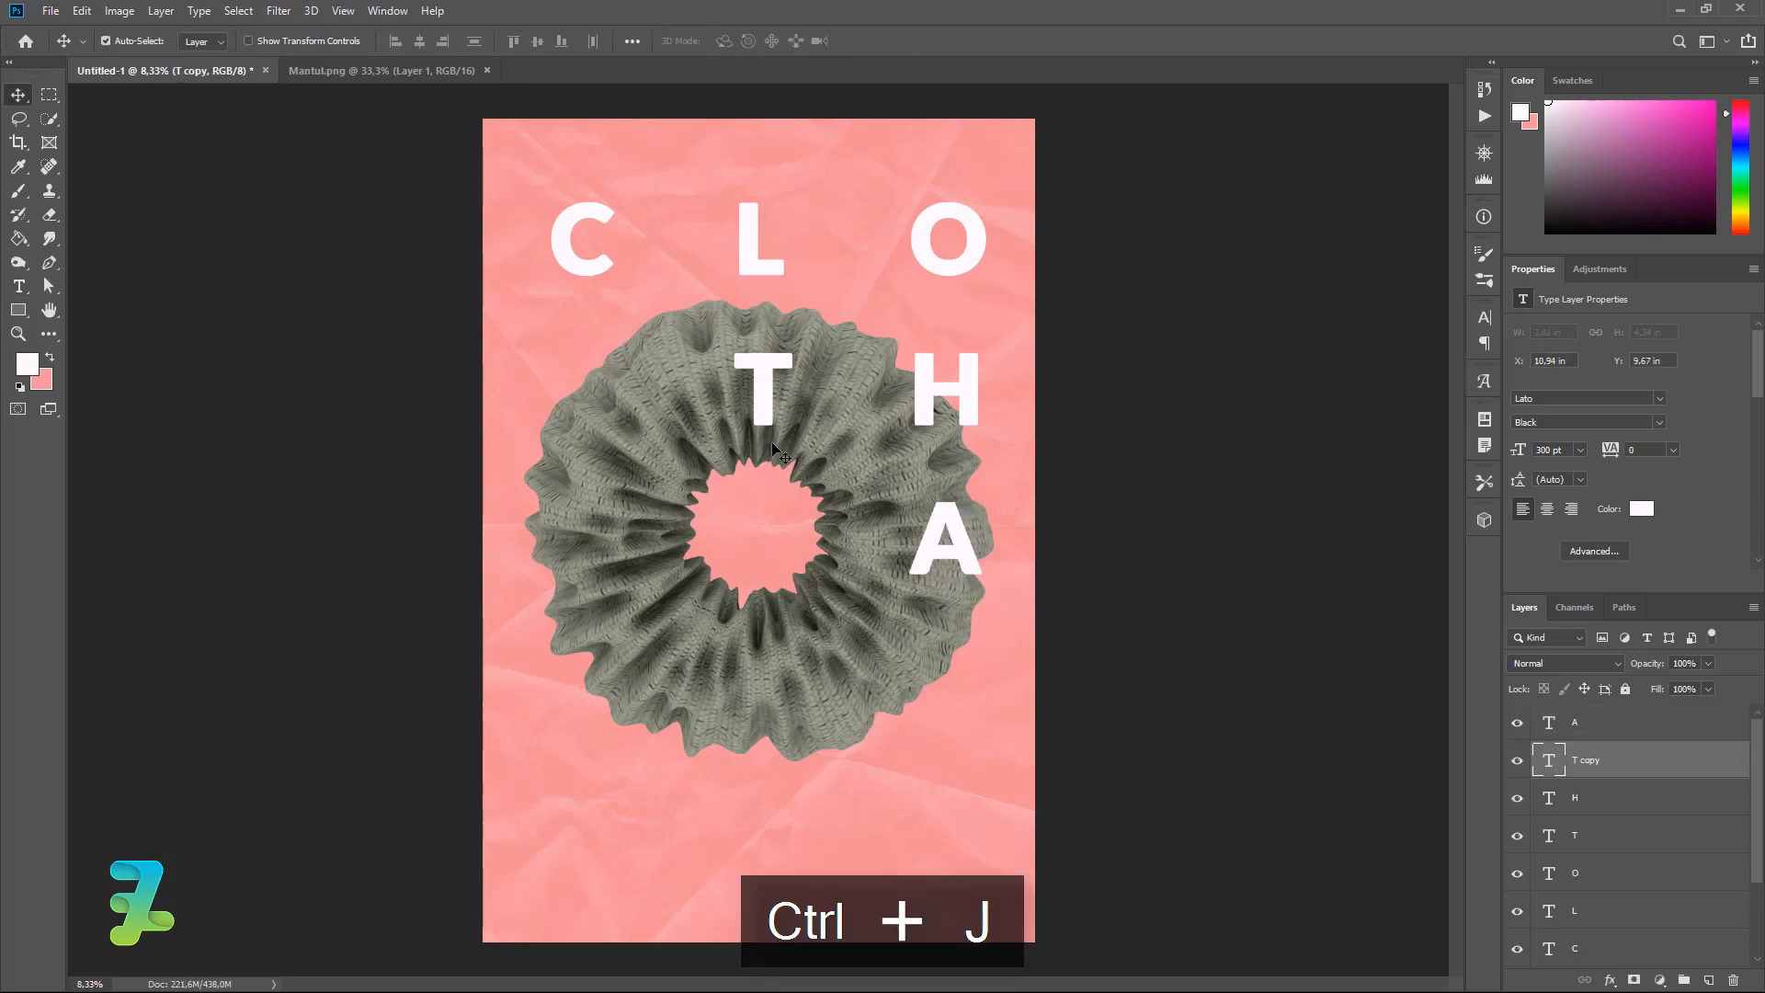
pyautogui.moveTo(753, 377); pyautogui.dragTo(758, 522)
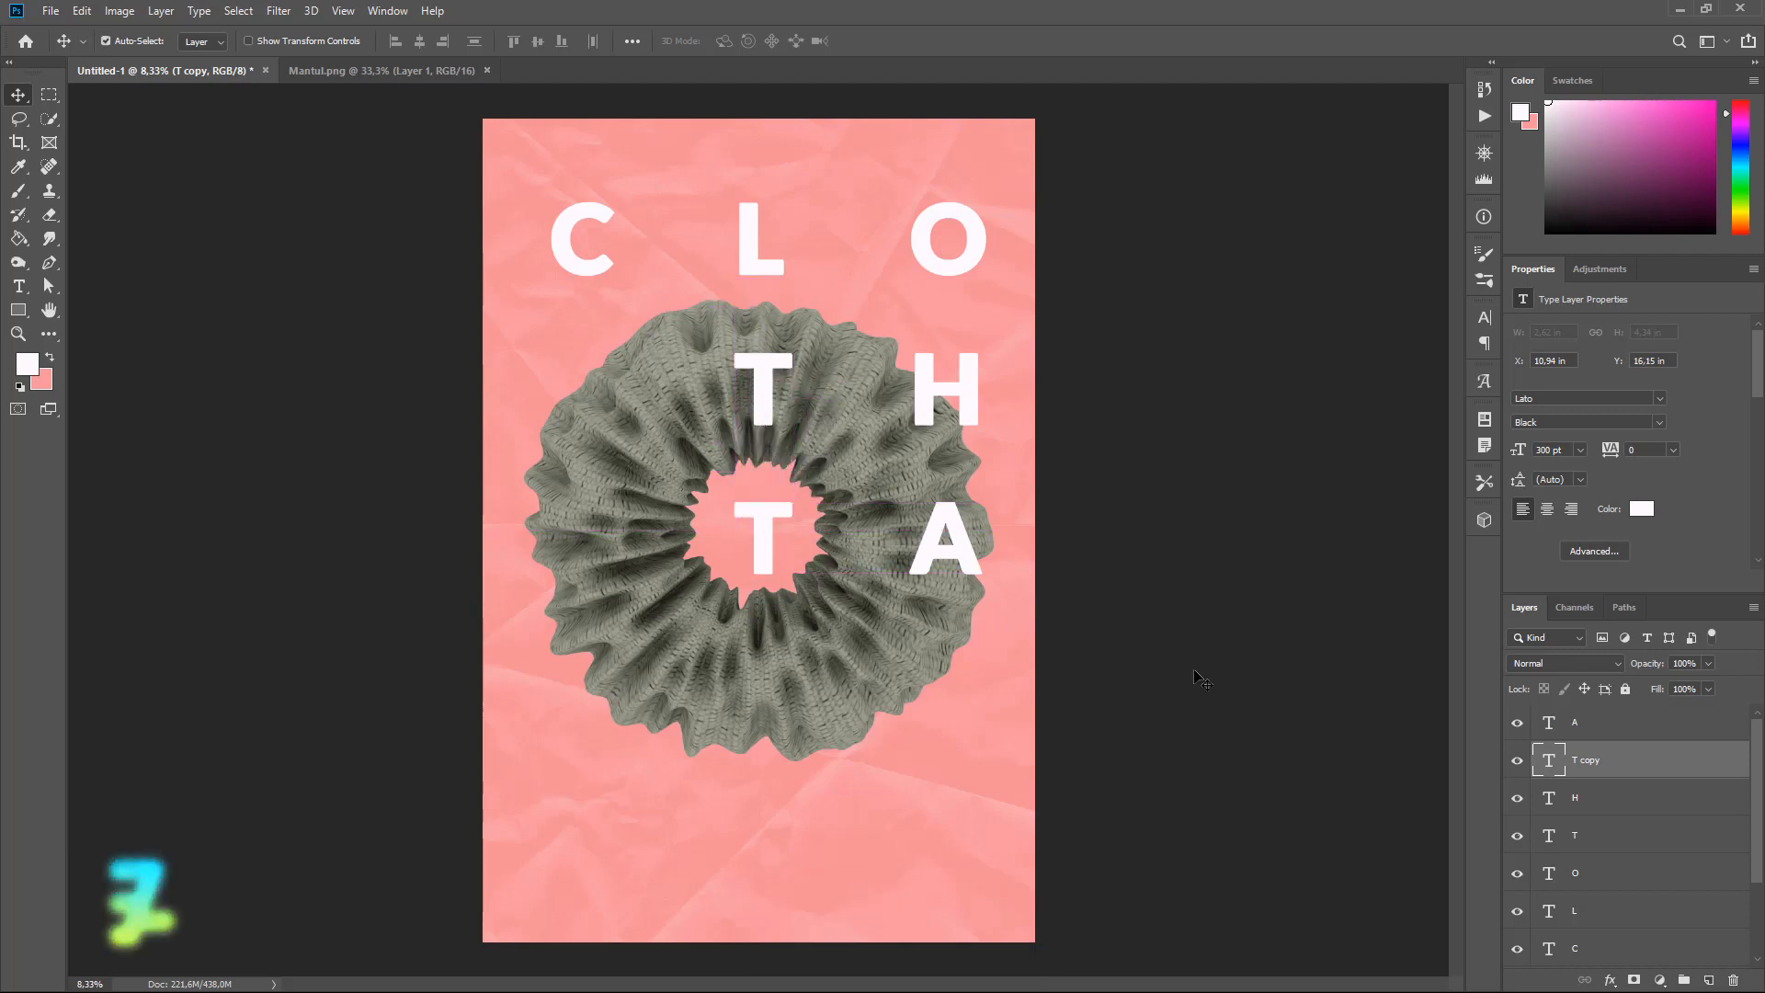
pyautogui.doubleClick(1558, 759)
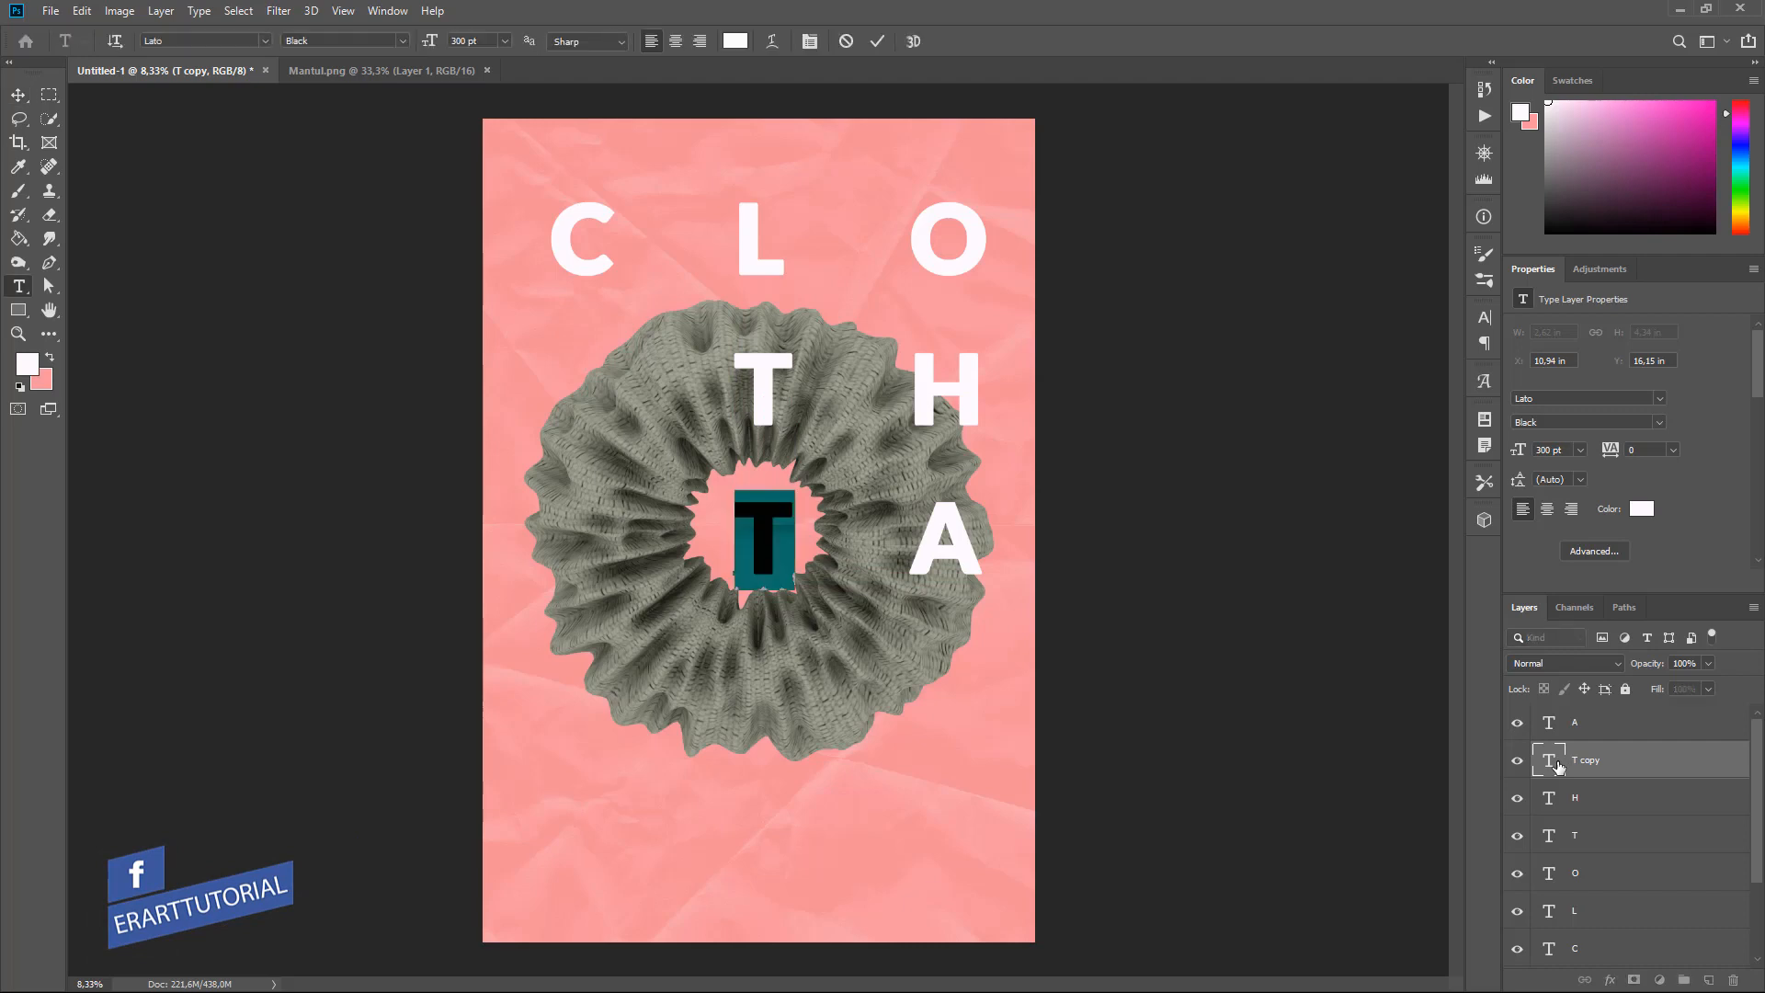
pyautogui.write('S')
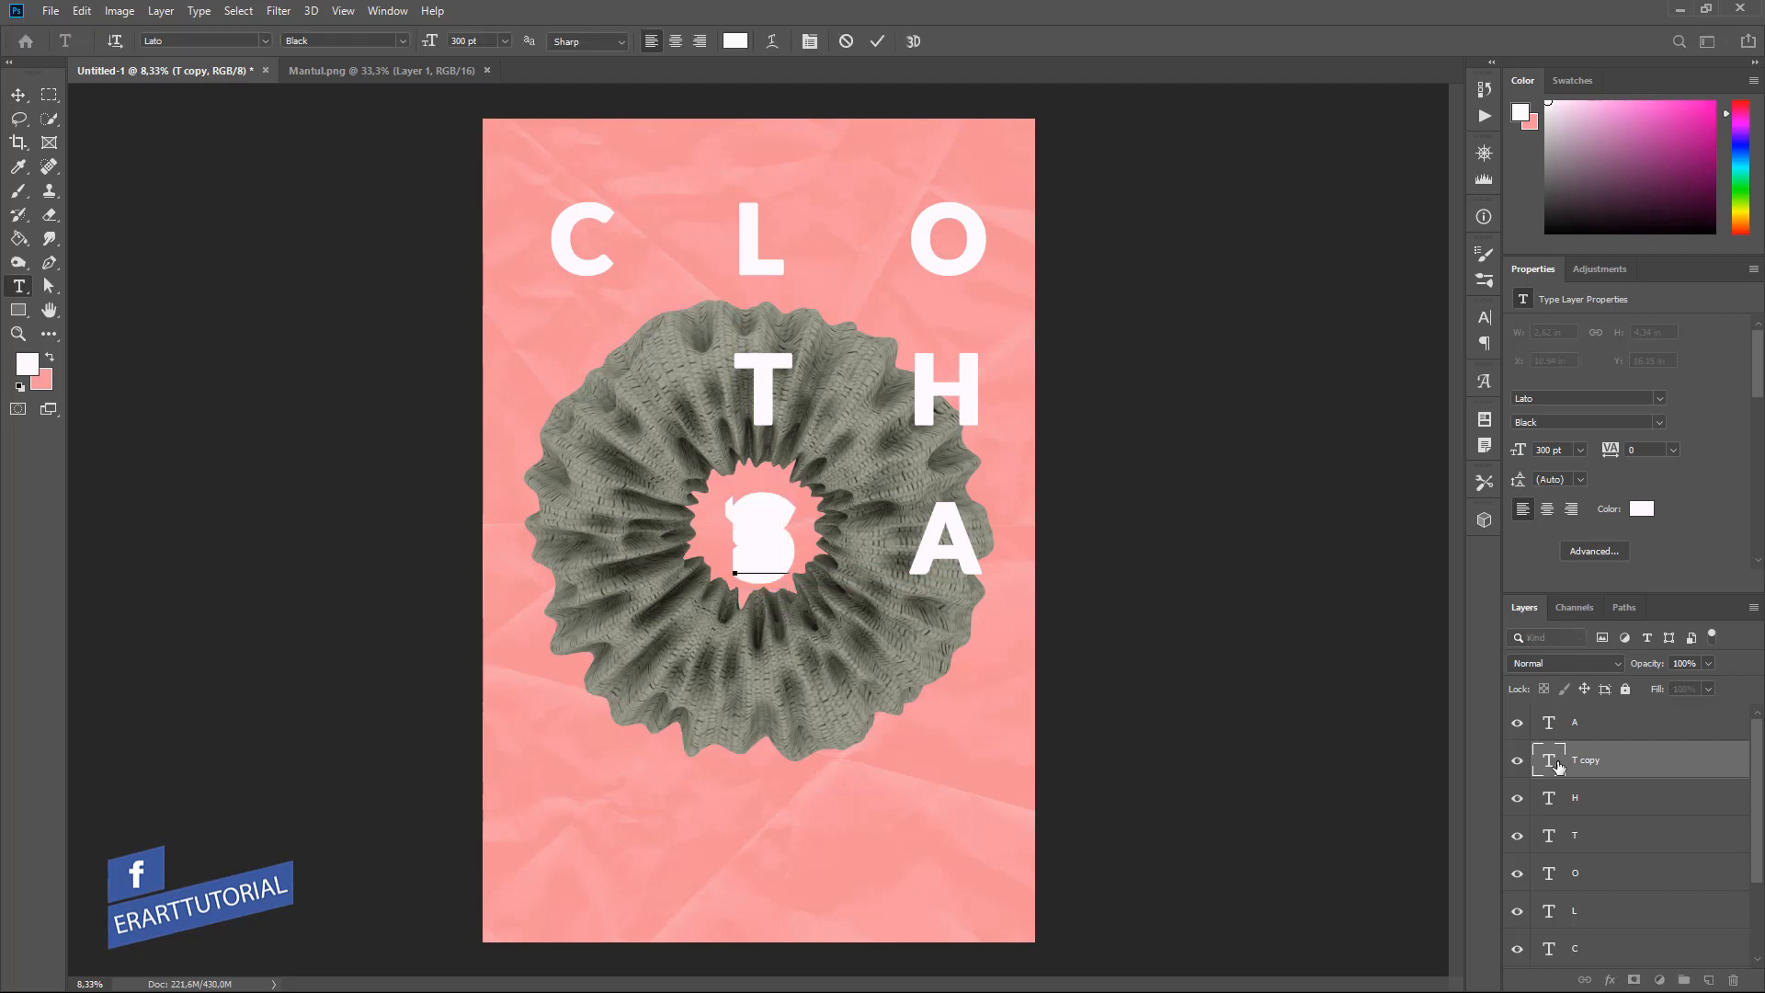
pyautogui.click(18, 94)
# Duplicate the top row's C and L text layers and move the copies straight down to form a fourth row.
pyautogui.click(599, 262)
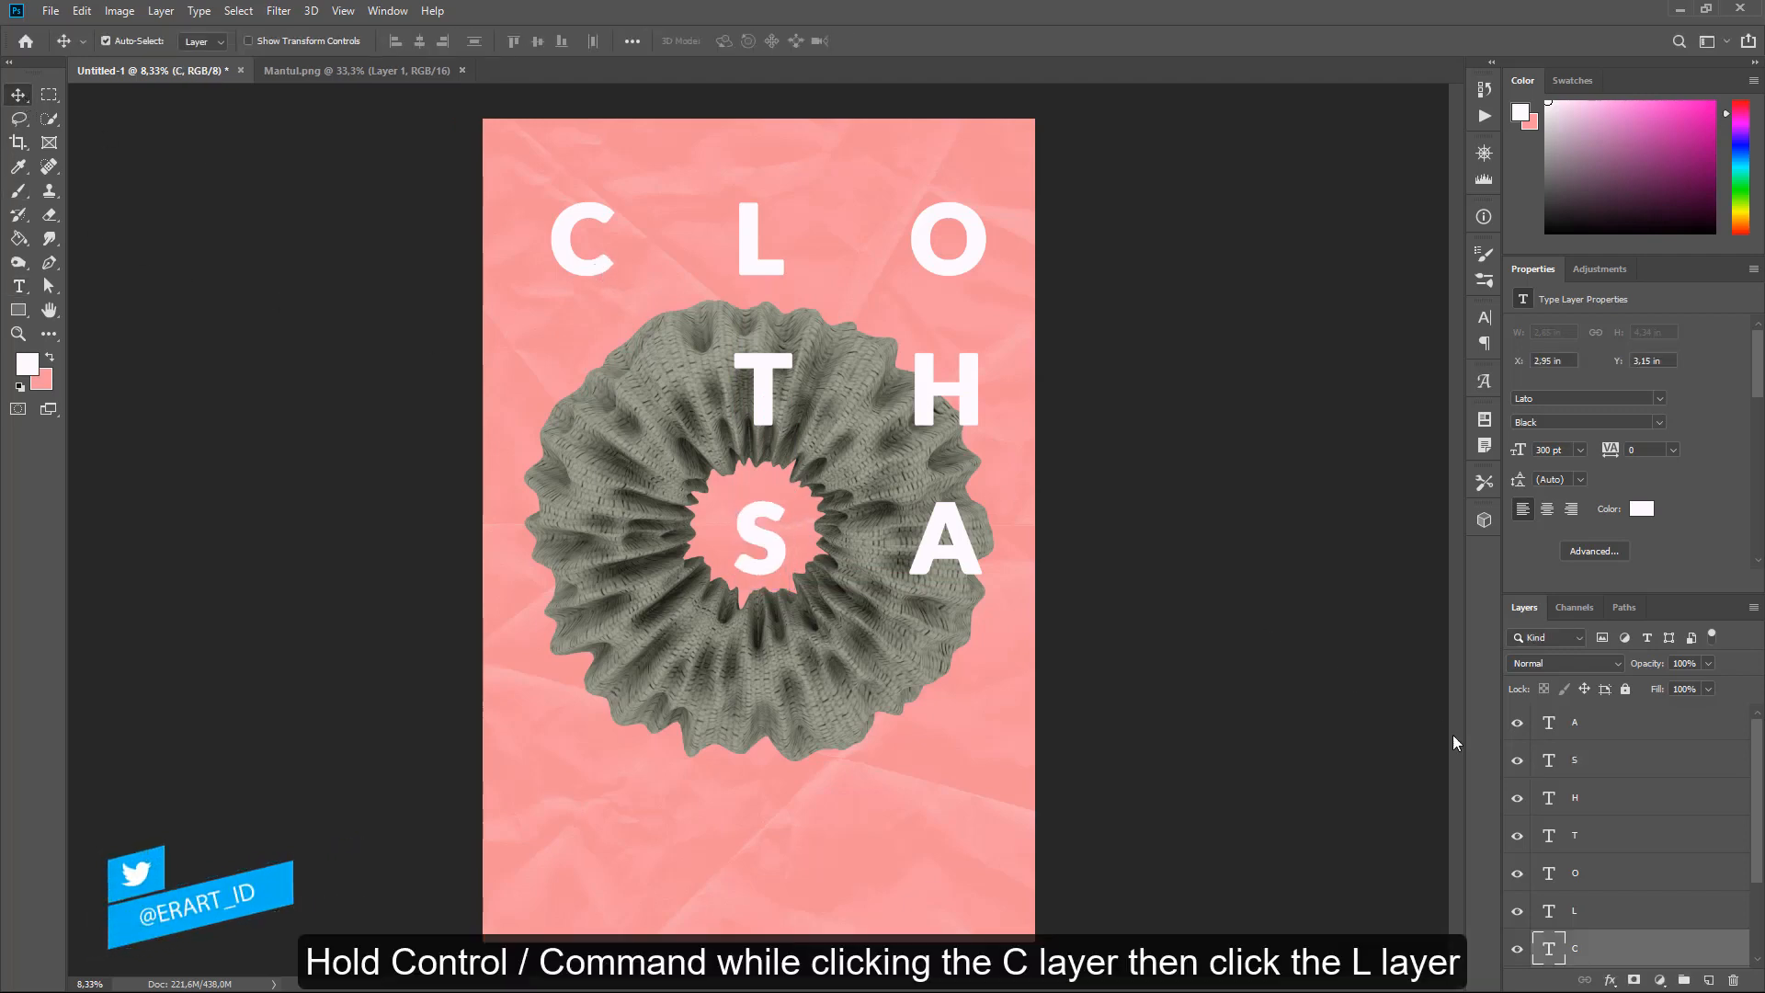
pyautogui.keyDown('ctrl'); pyautogui.click(1586, 915); pyautogui.keyUp('ctrl')
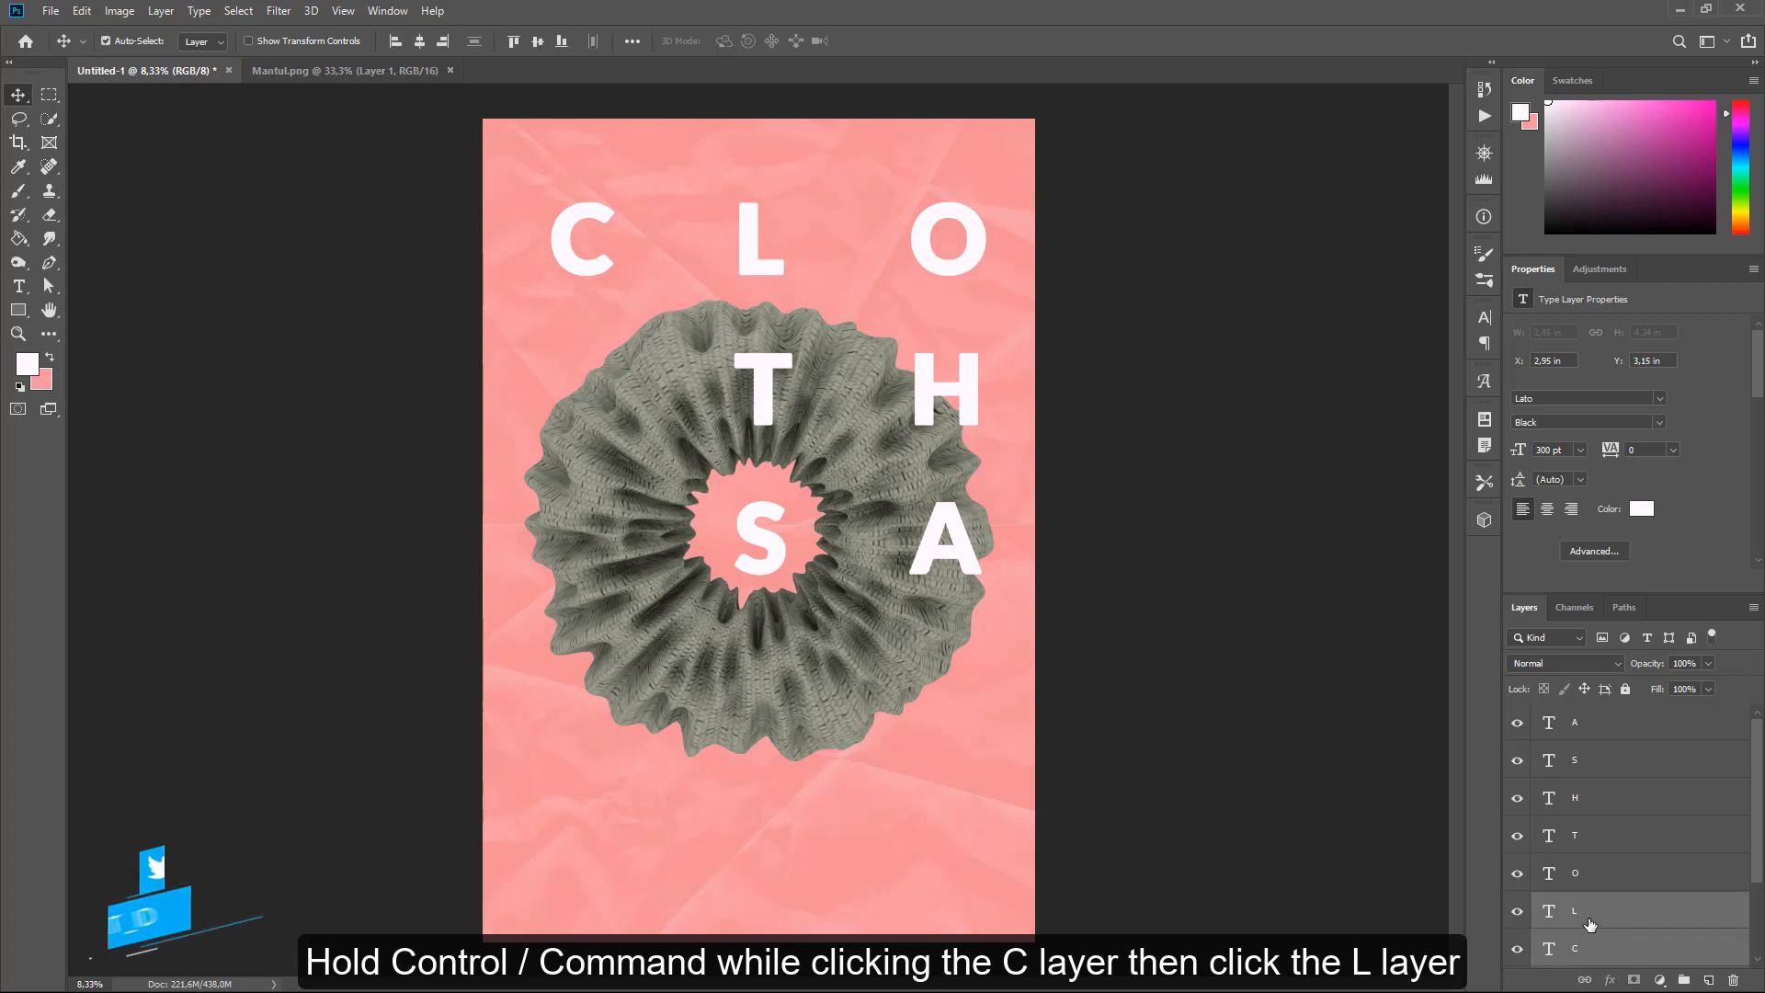
pyautogui.hotkey('ctrl', 'j')
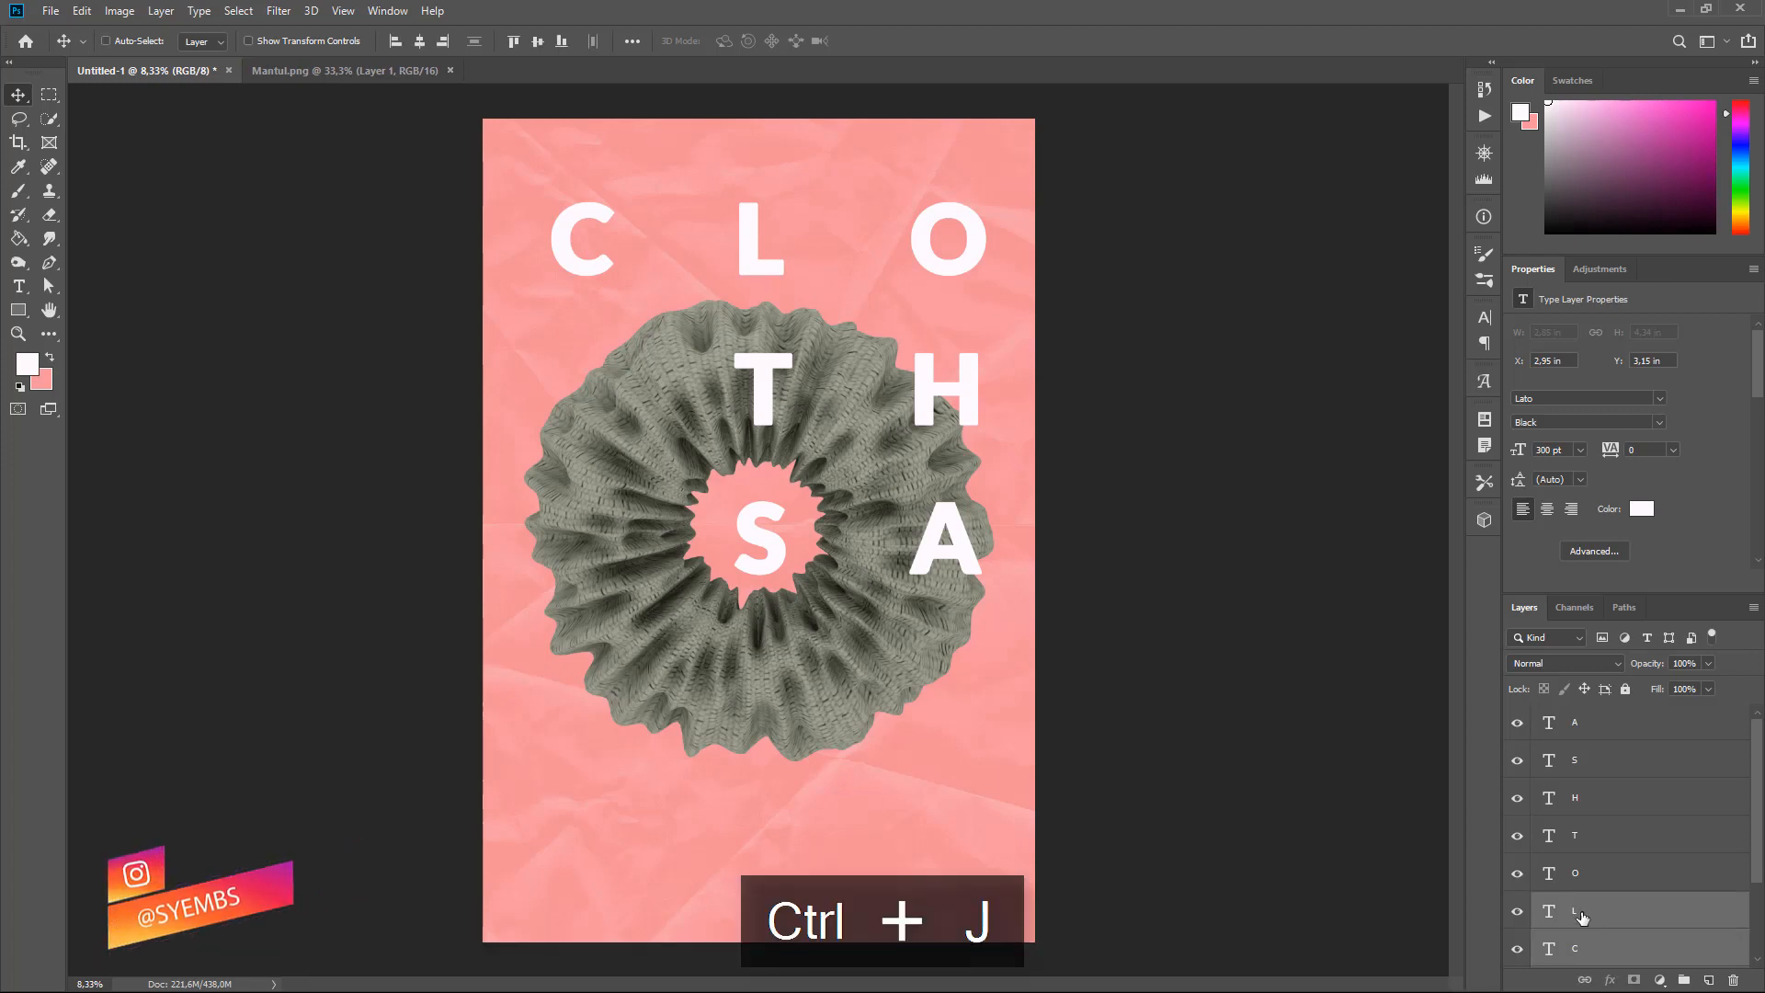
pyautogui.moveTo(759, 267); pyautogui.dragTo(773, 726)
pyautogui.hotkey('ctrl', 'z')
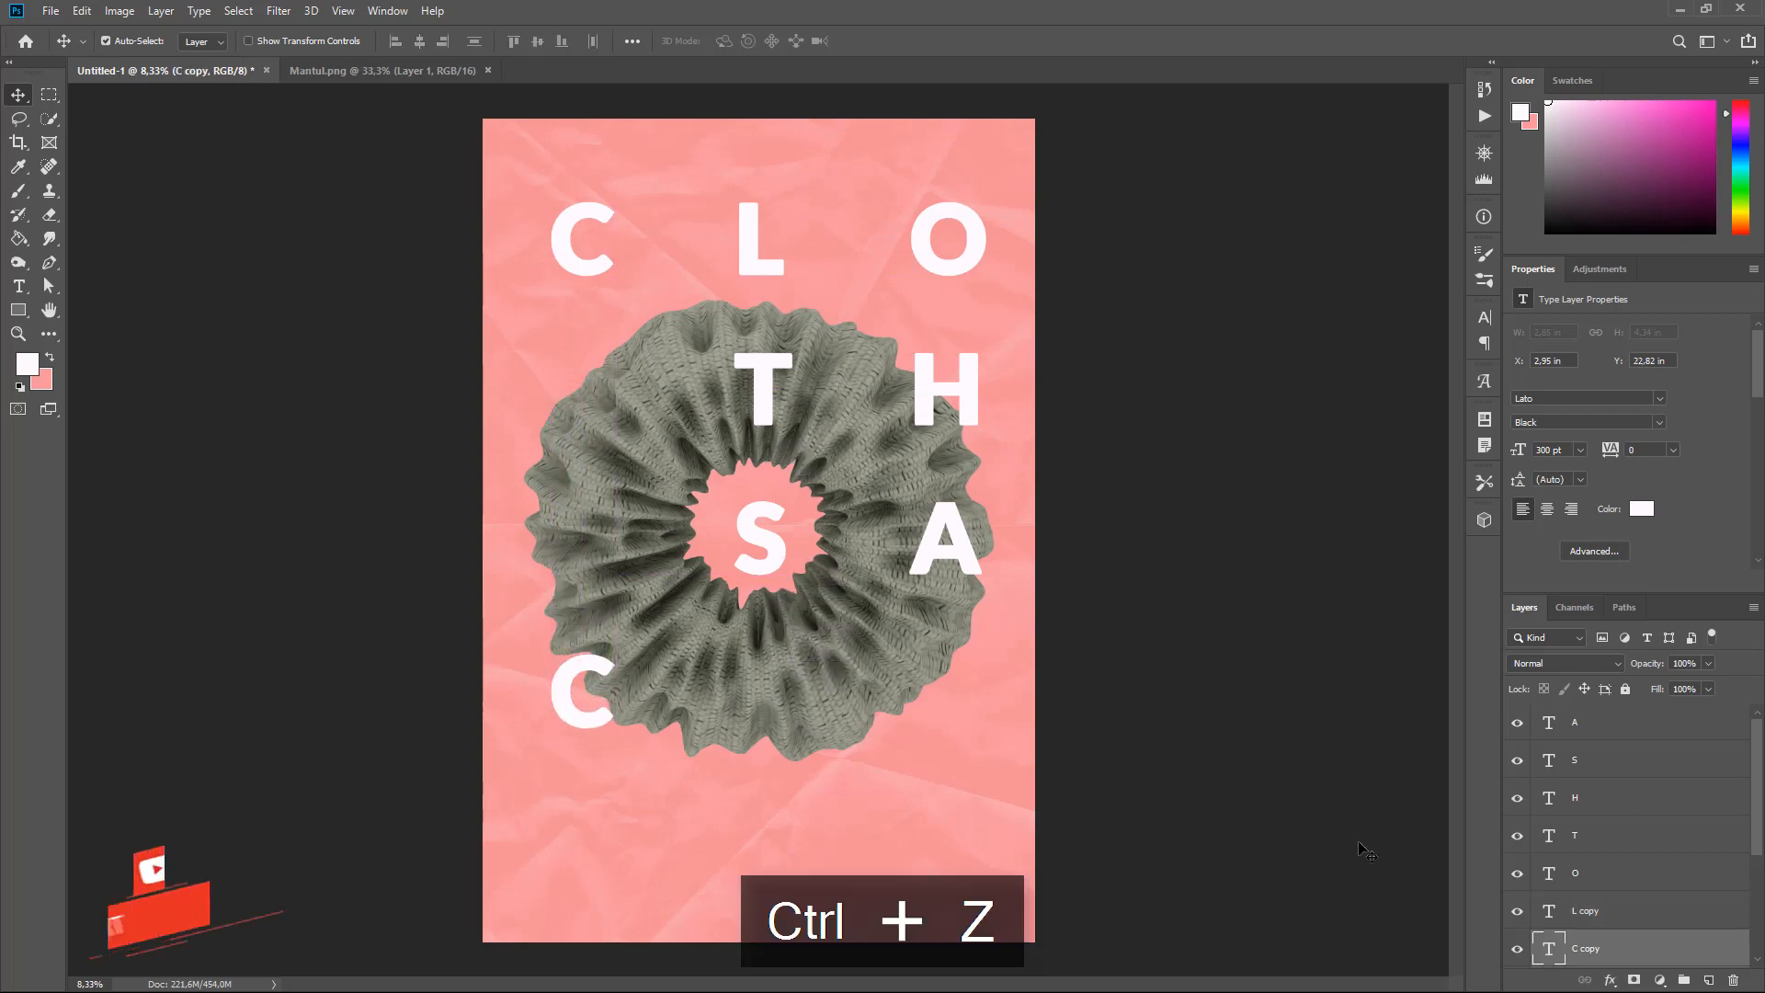
pyautogui.keyDown('ctrl'); pyautogui.click(1588, 911); pyautogui.keyUp('ctrl')
pyautogui.moveTo(763, 253); pyautogui.dragTo(756, 719)
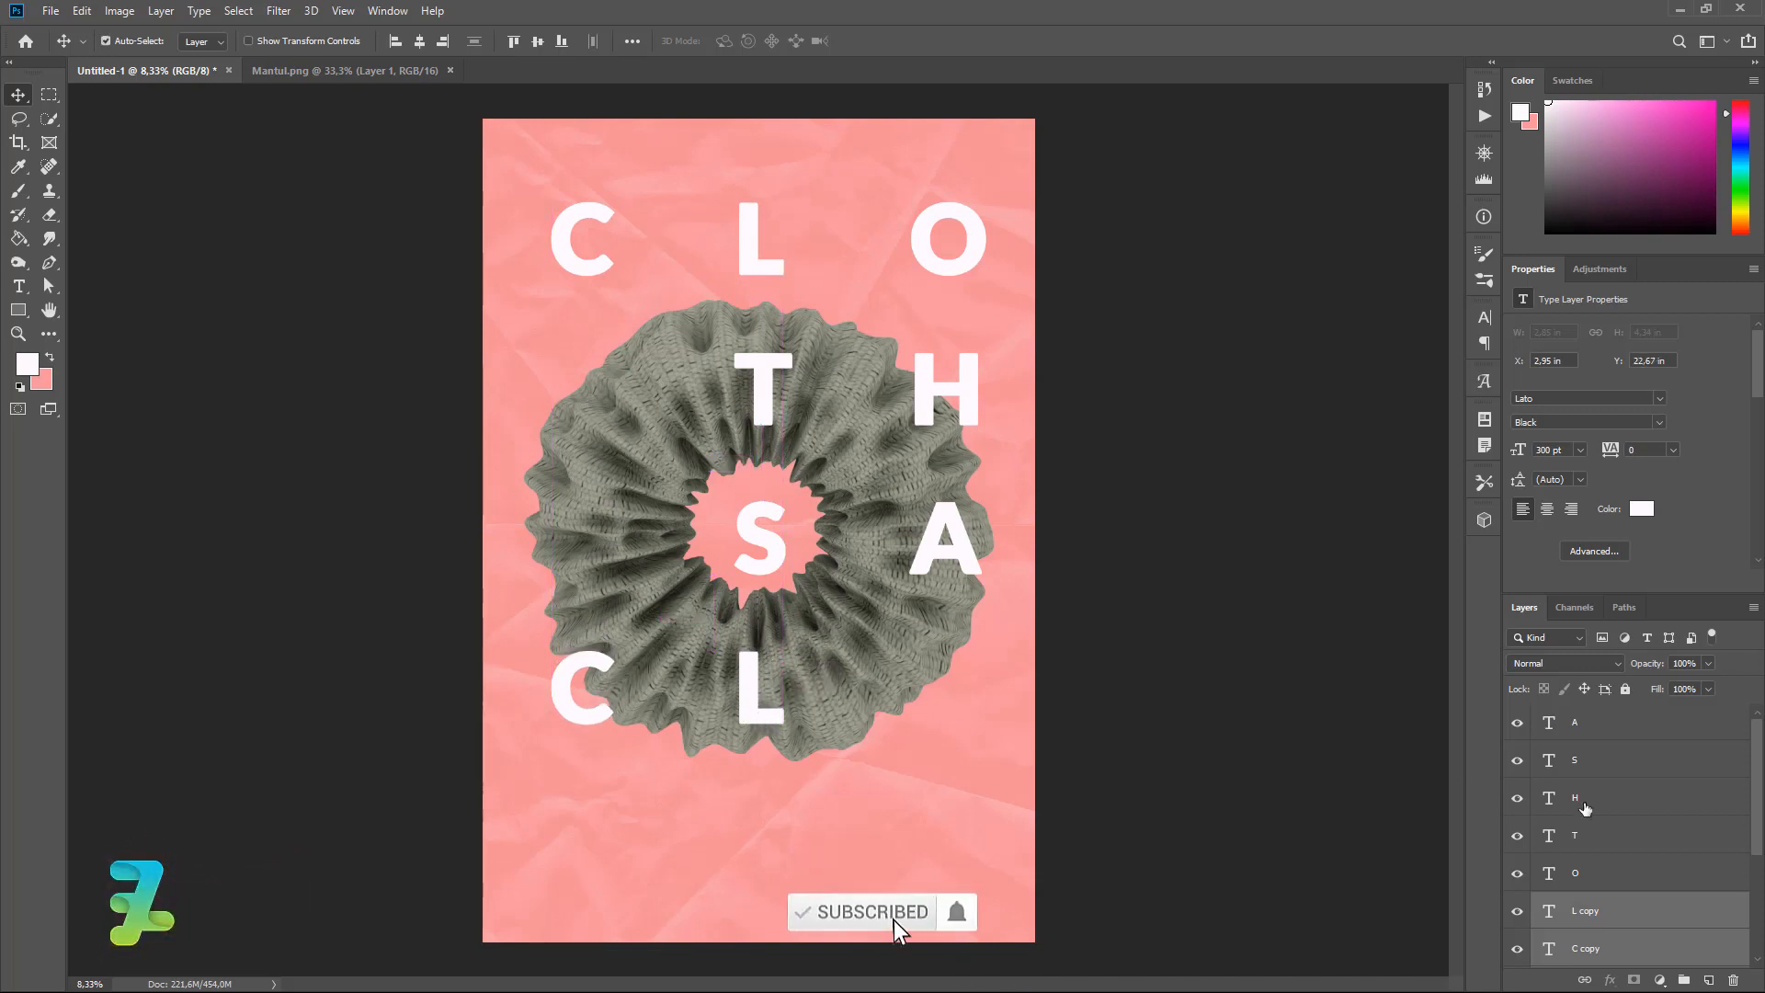
# Change the fourth-row letters to "L" and "E".
pyautogui.doubleClick(1550, 949)
pyautogui.write('L')
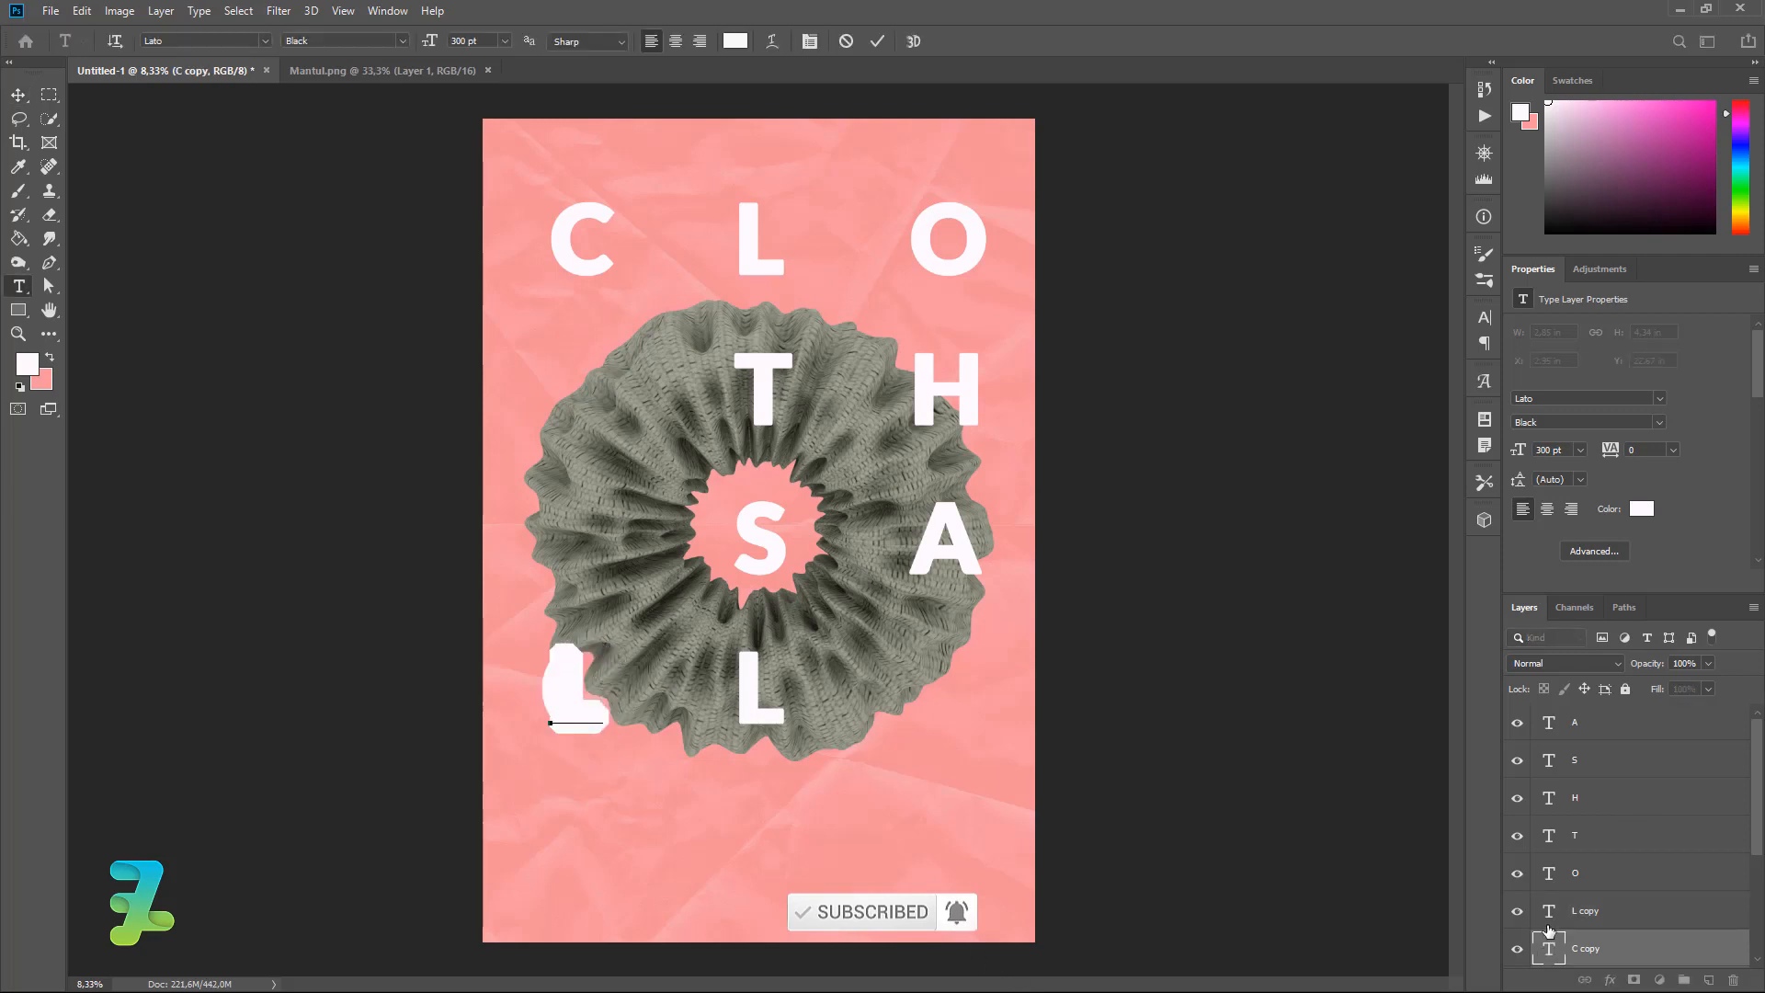
pyautogui.doubleClick(1548, 912)
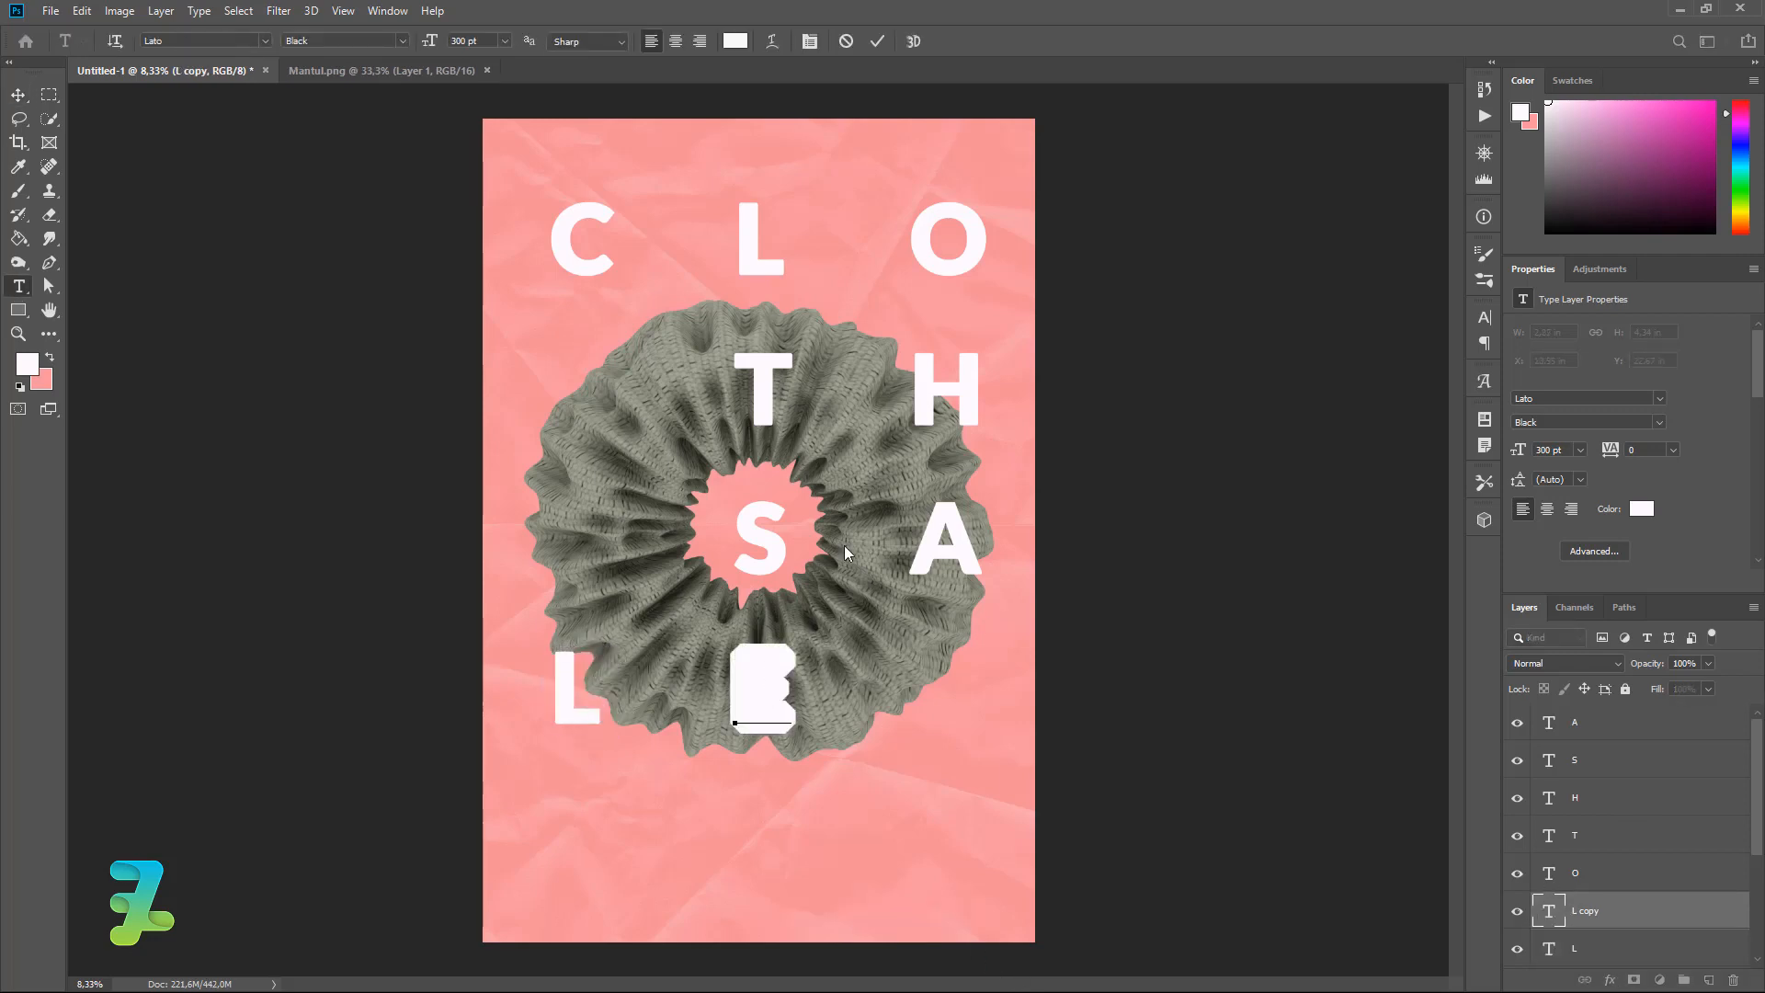
pyautogui.write('E')
pyautogui.click(19, 95)
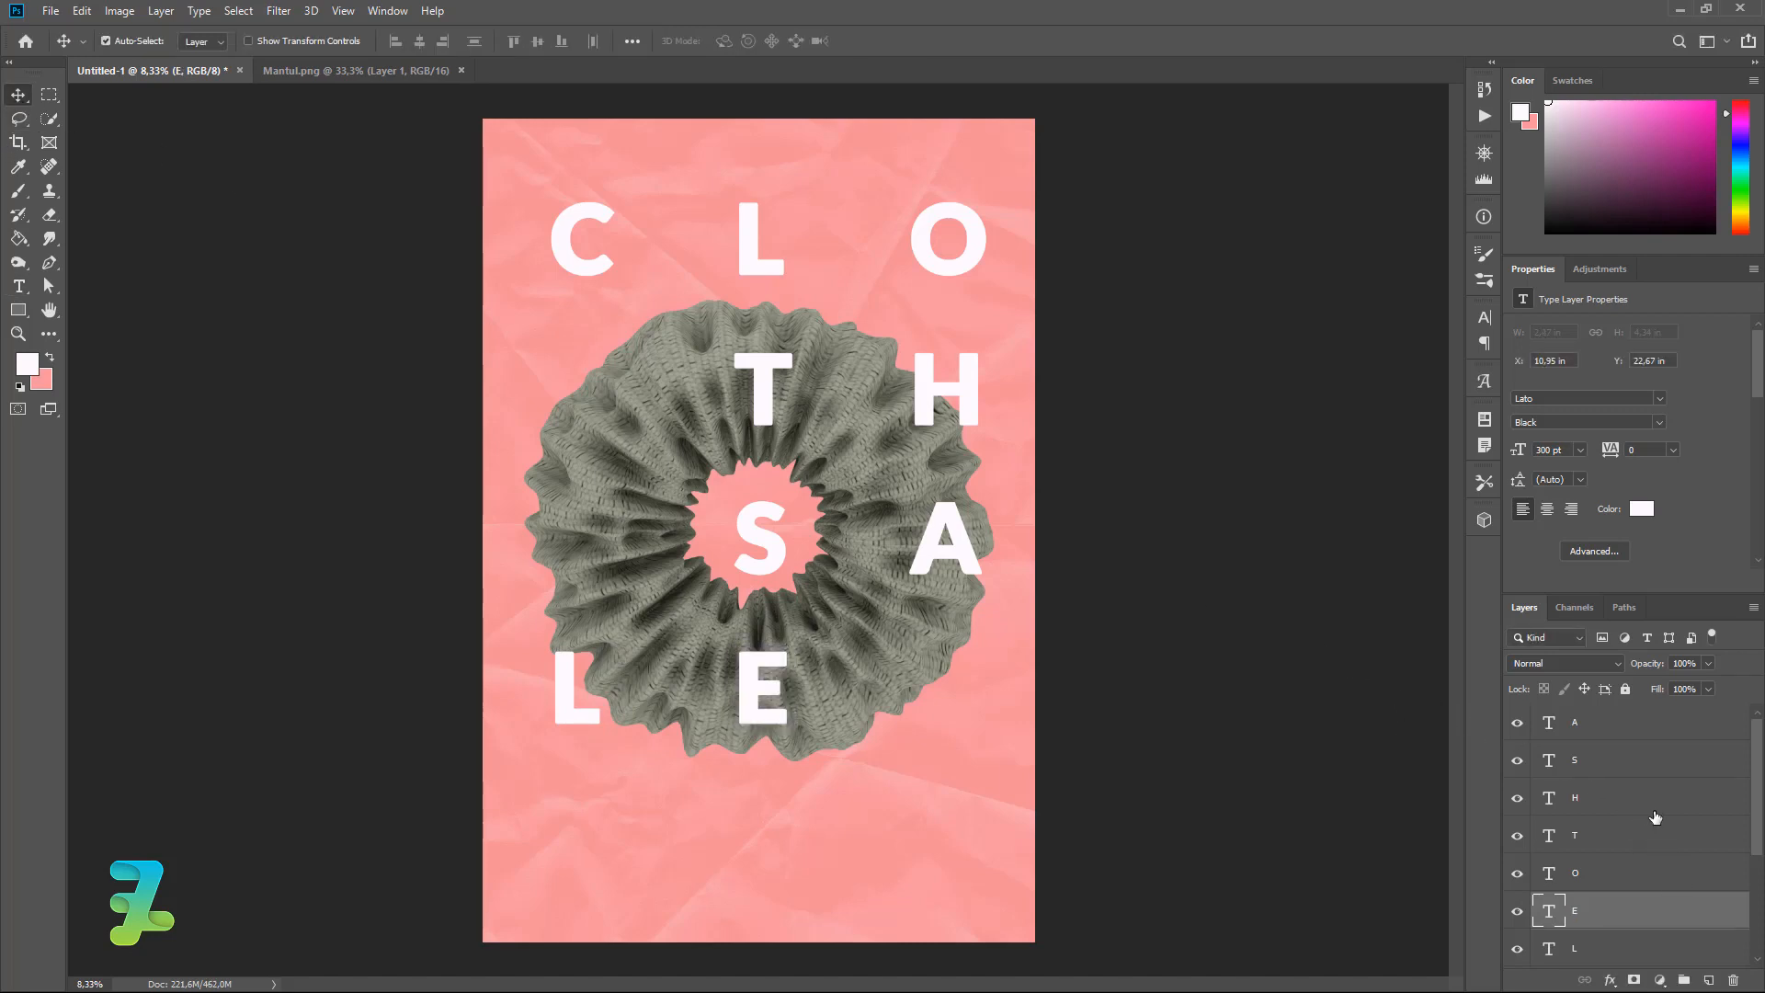
# Group all the letter layers and centre the group vertically on the canvas.
pyautogui.scroll(-3, 1651, 855)
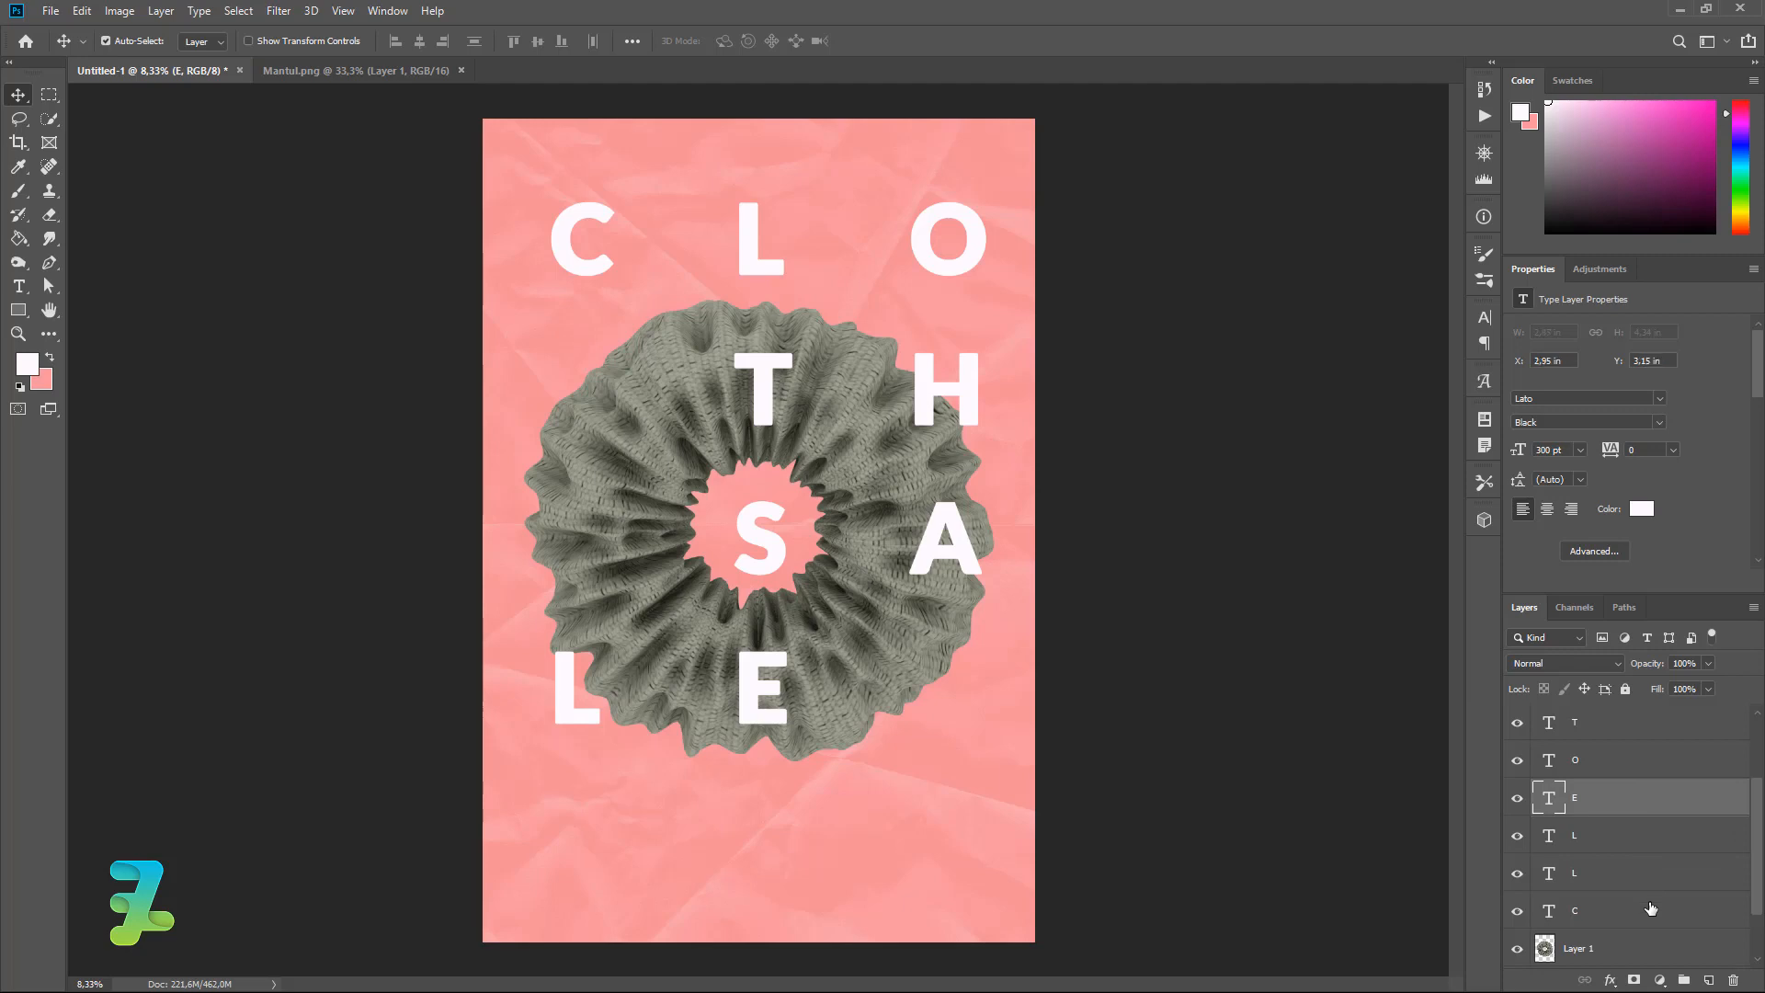
pyautogui.click(1651, 908)
pyautogui.scroll(3, 1650, 869)
pyautogui.keyDown('shift'); pyautogui.click(1618, 731); pyautogui.keyUp('shift')
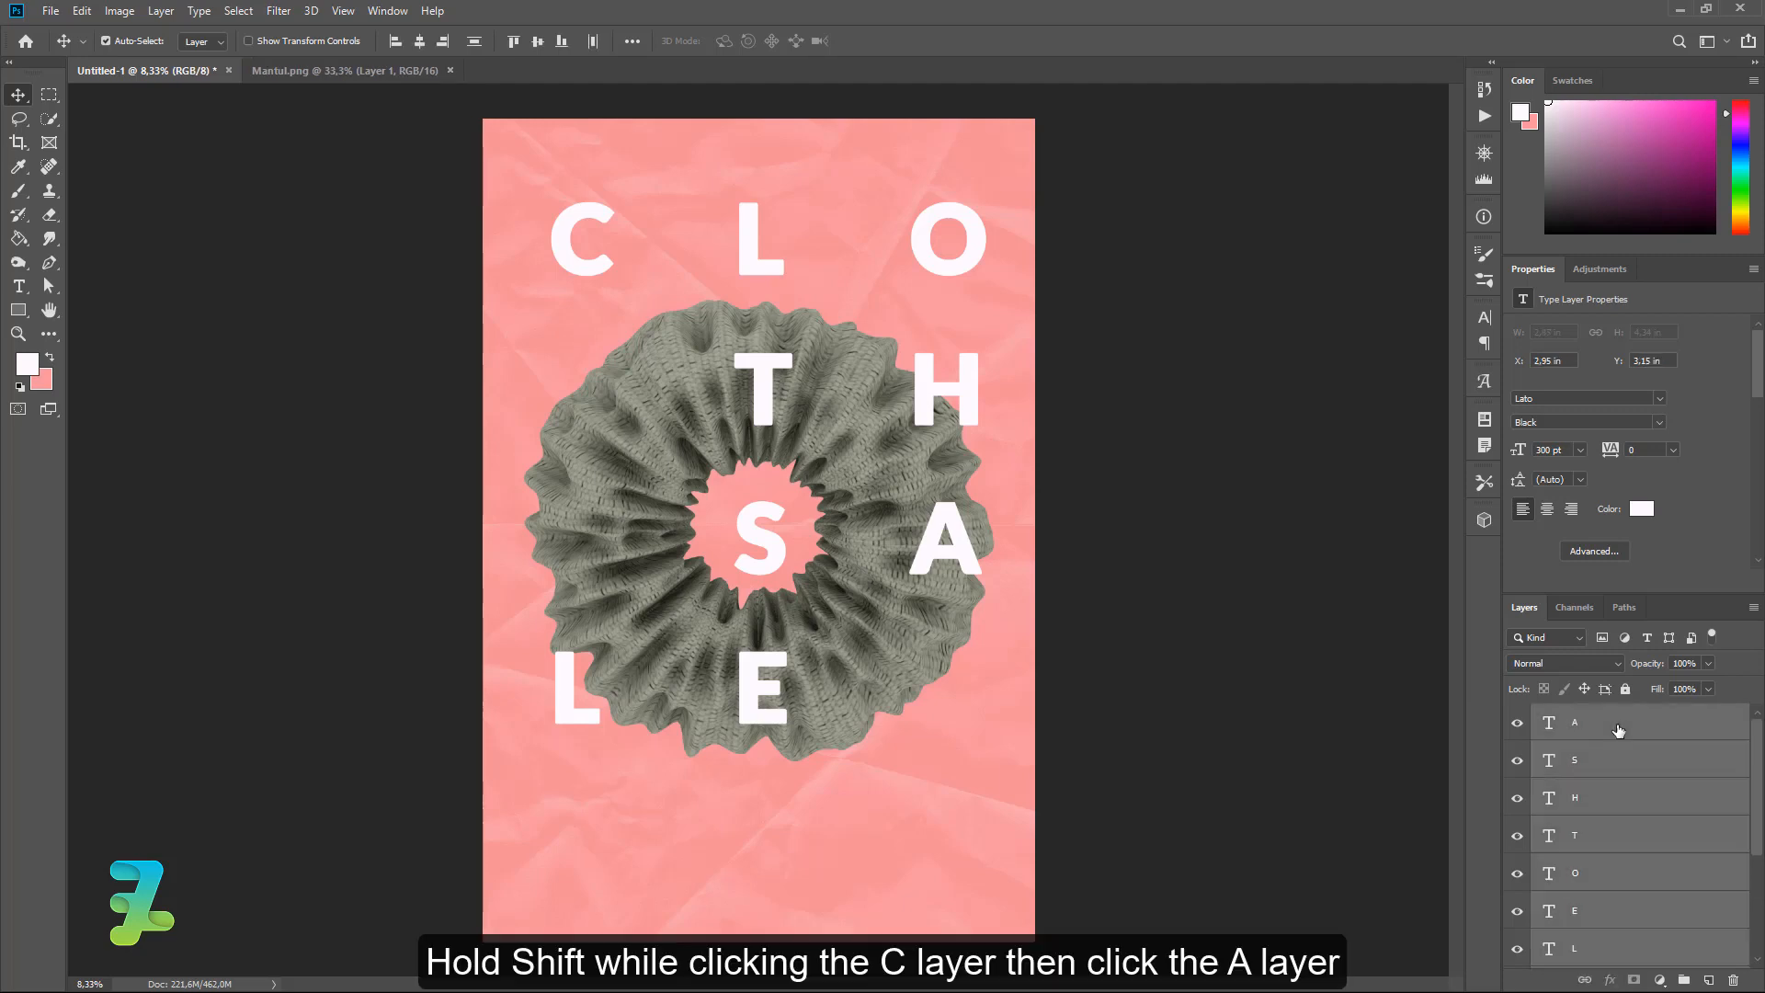
pyautogui.hotkey('ctrl', 'g')
pyautogui.hotkey('ctrl', 'a')
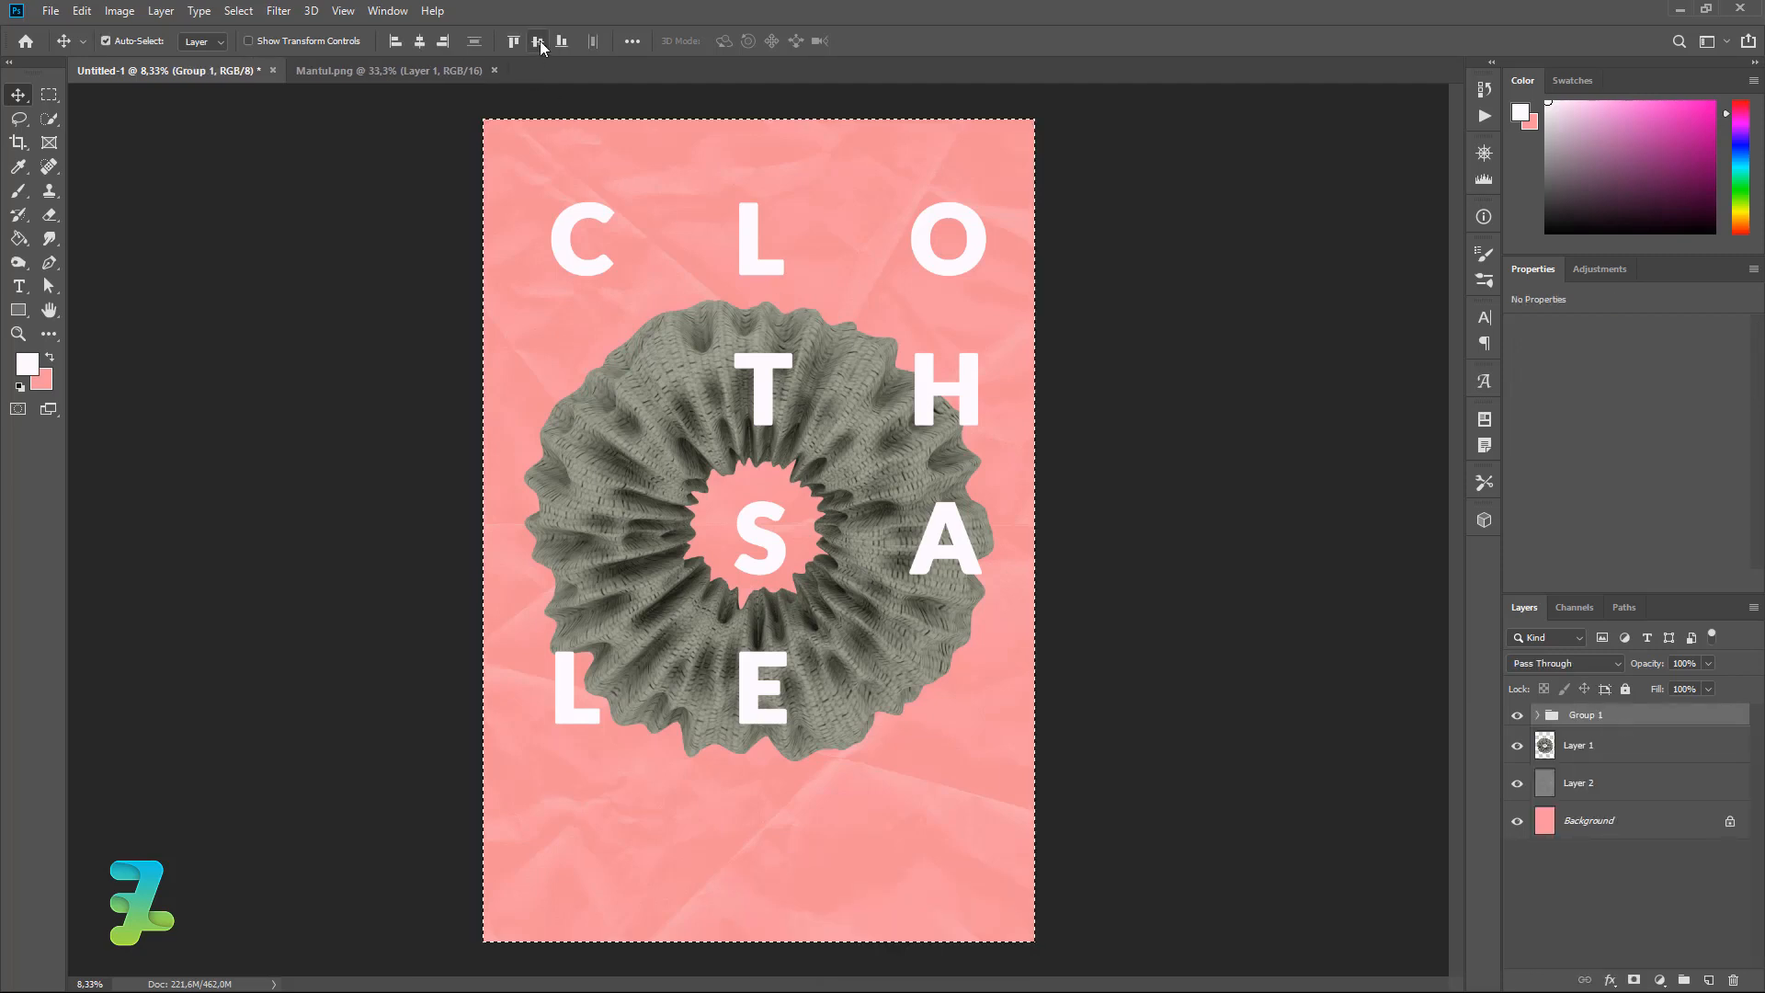
pyautogui.click(538, 41)
pyautogui.hotkey('ctrl', 'd')
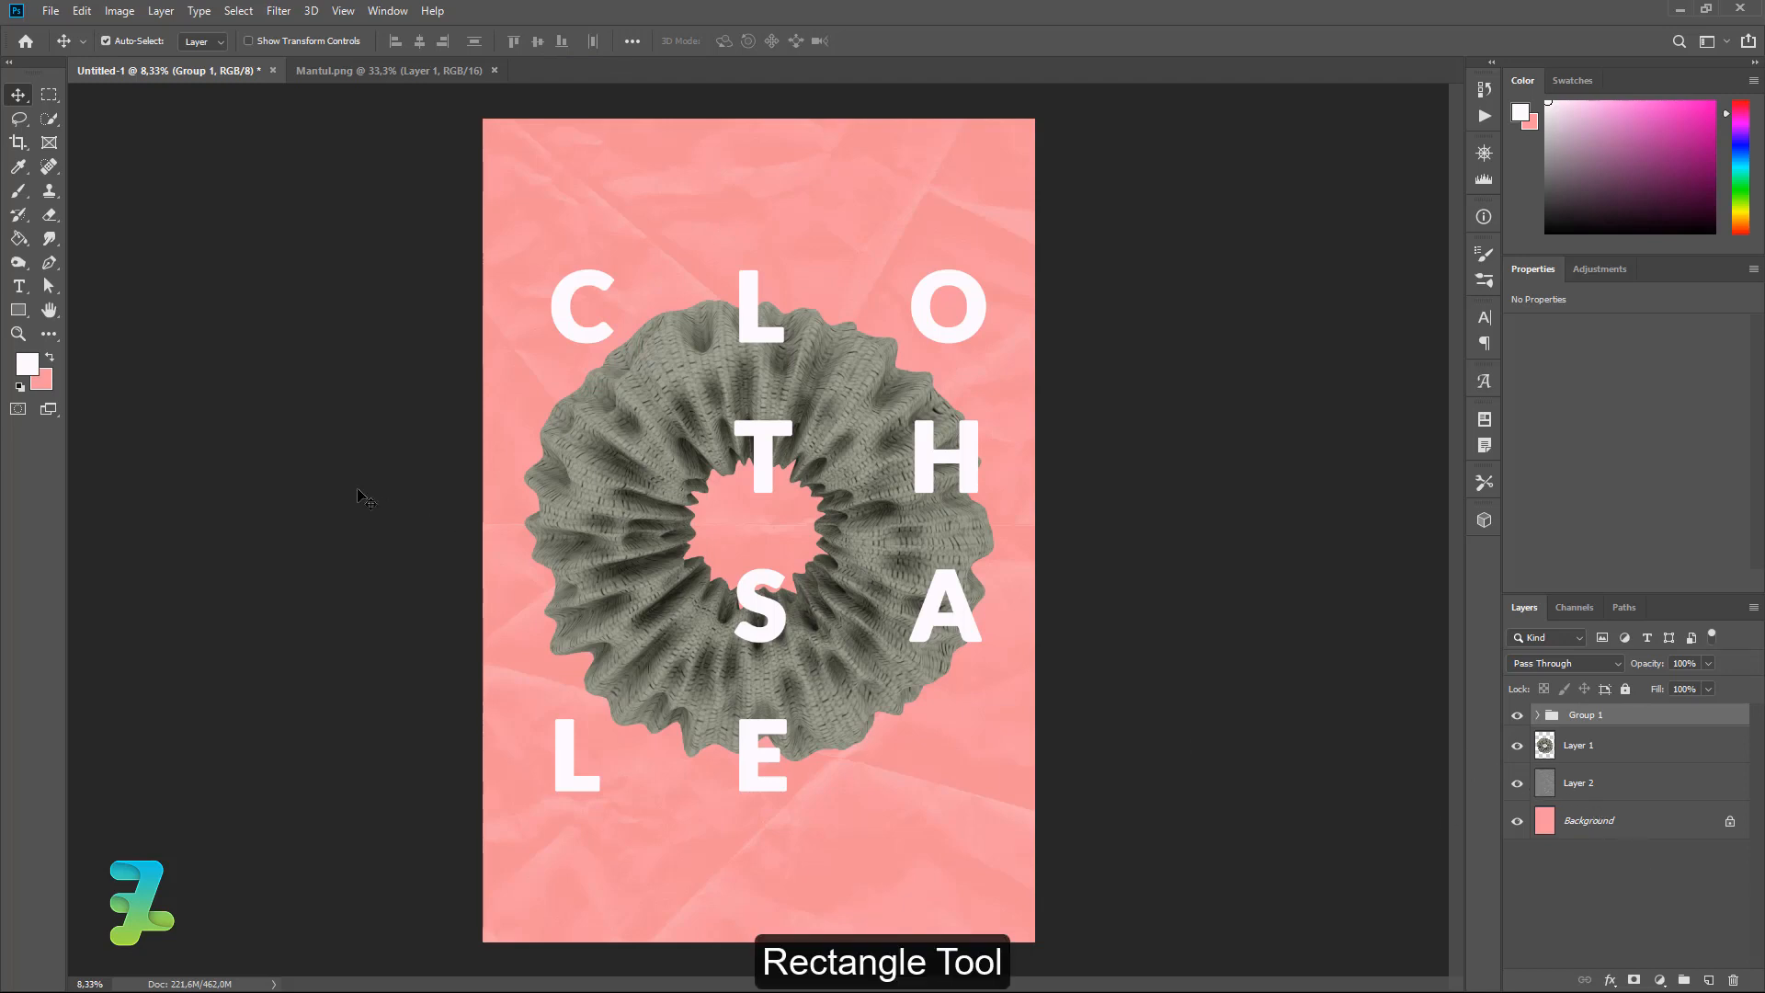
# Draw a thin white rectangle about 157 px high beside the T and narrow it to about 788 px, matching the C above.
pyautogui.click(19, 310)
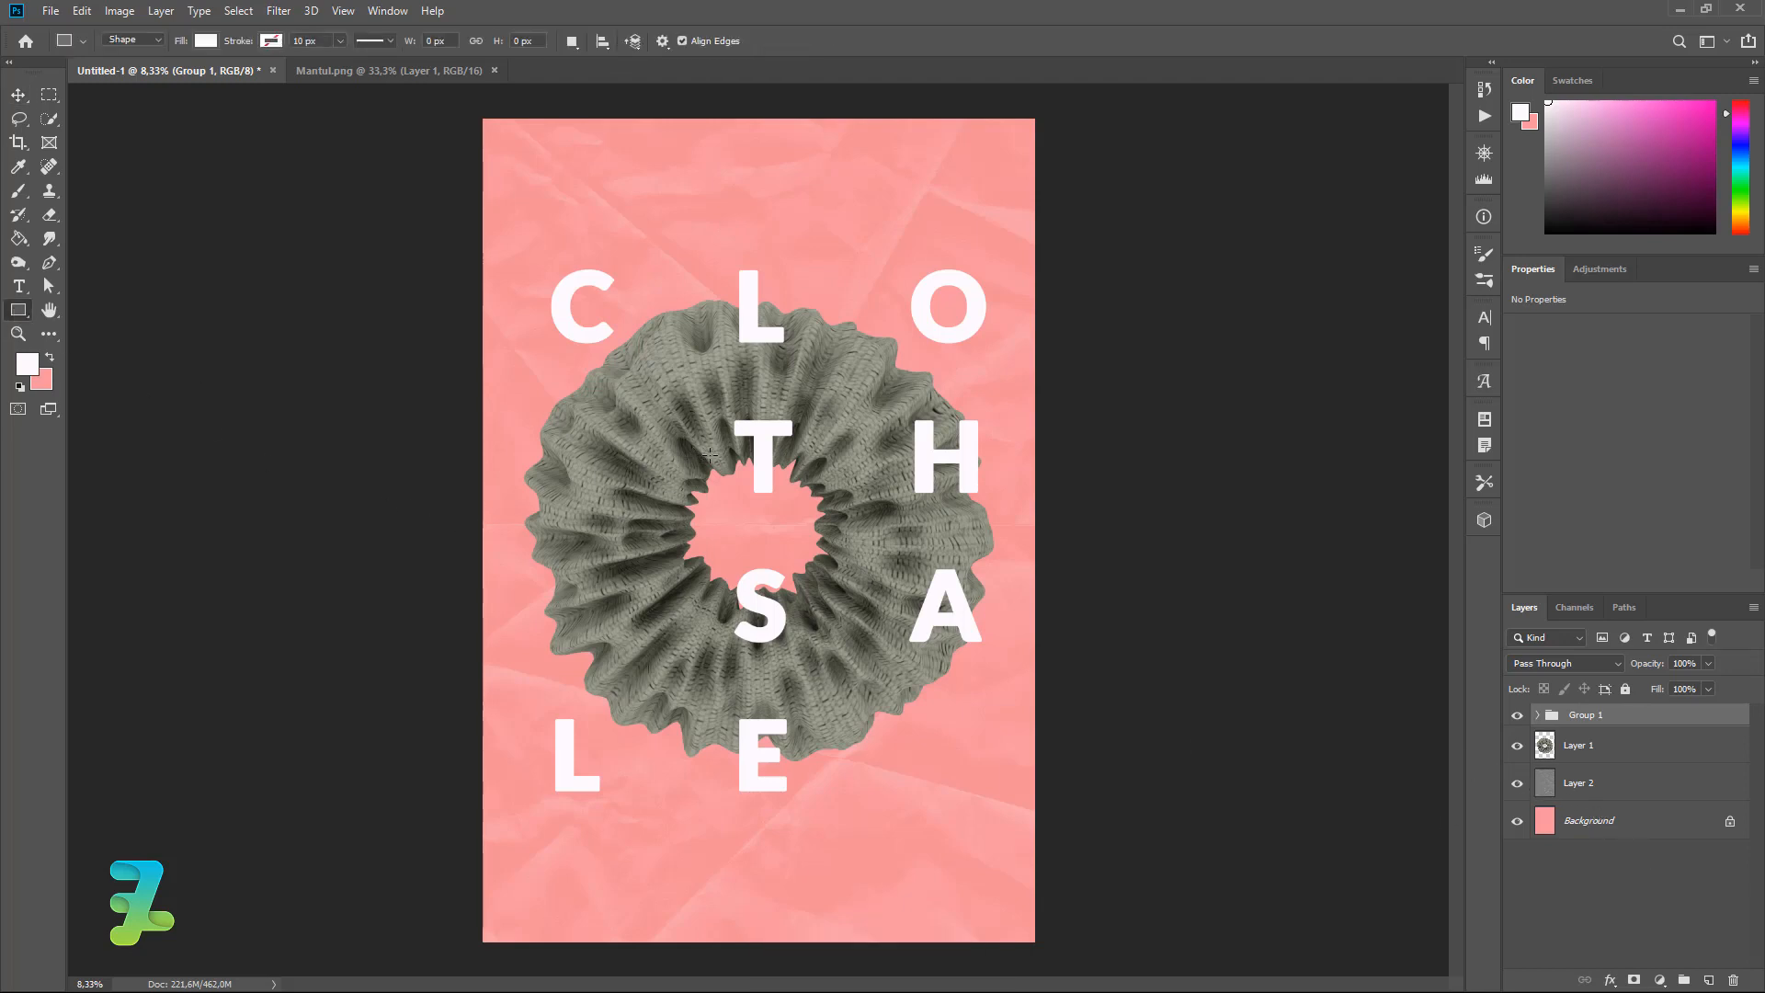
pyautogui.moveTo(701, 455); pyautogui.dragTo(560, 445)
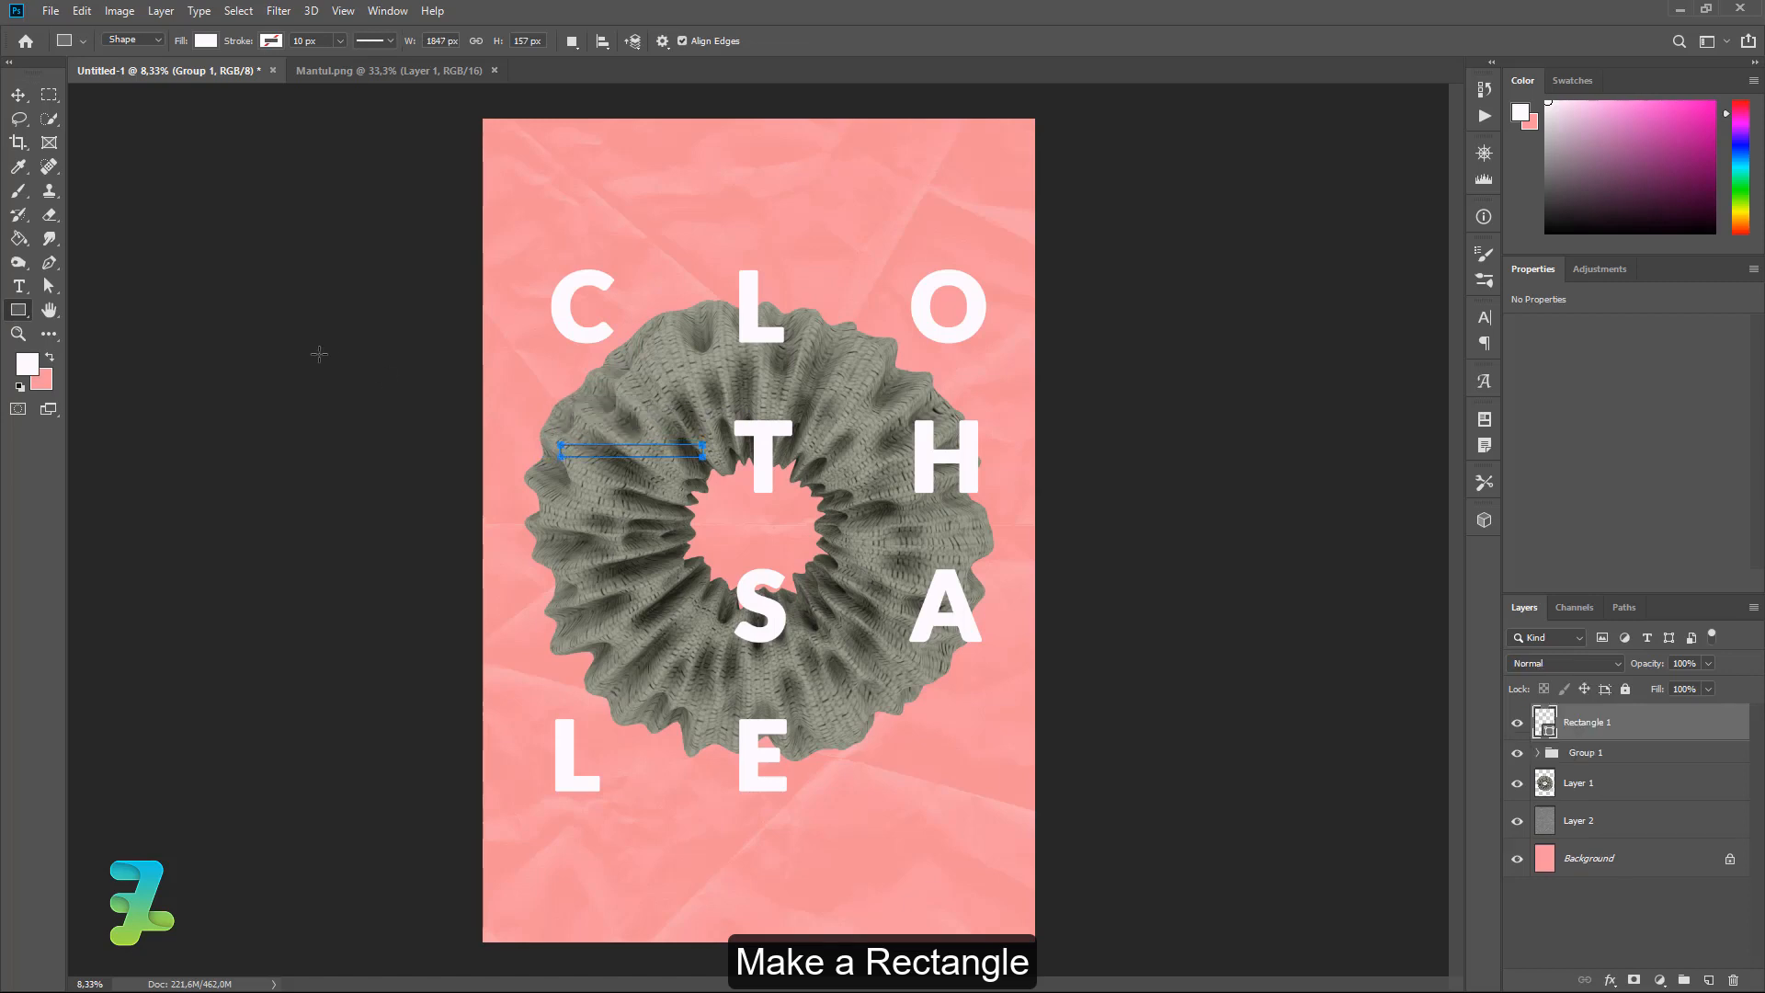
pyautogui.click(17, 94)
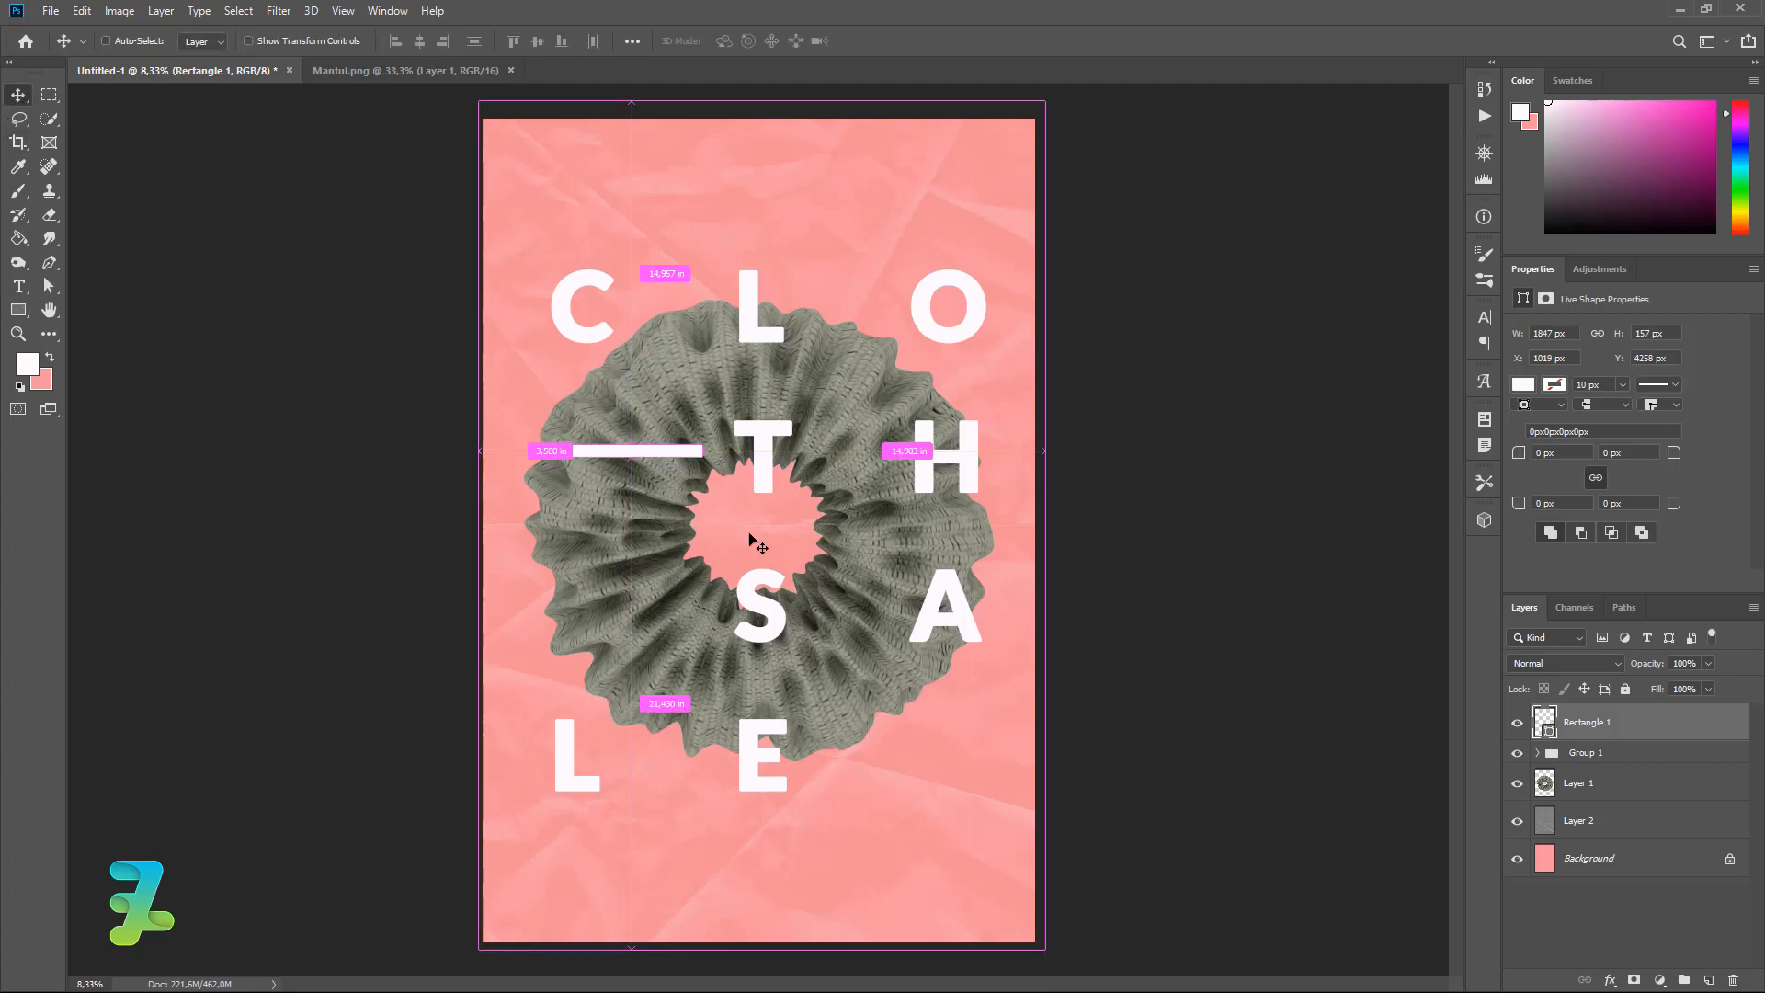
pyautogui.hotkey('ctrl', 't')
pyautogui.moveTo(702, 450); pyautogui.dragTo(616, 386)
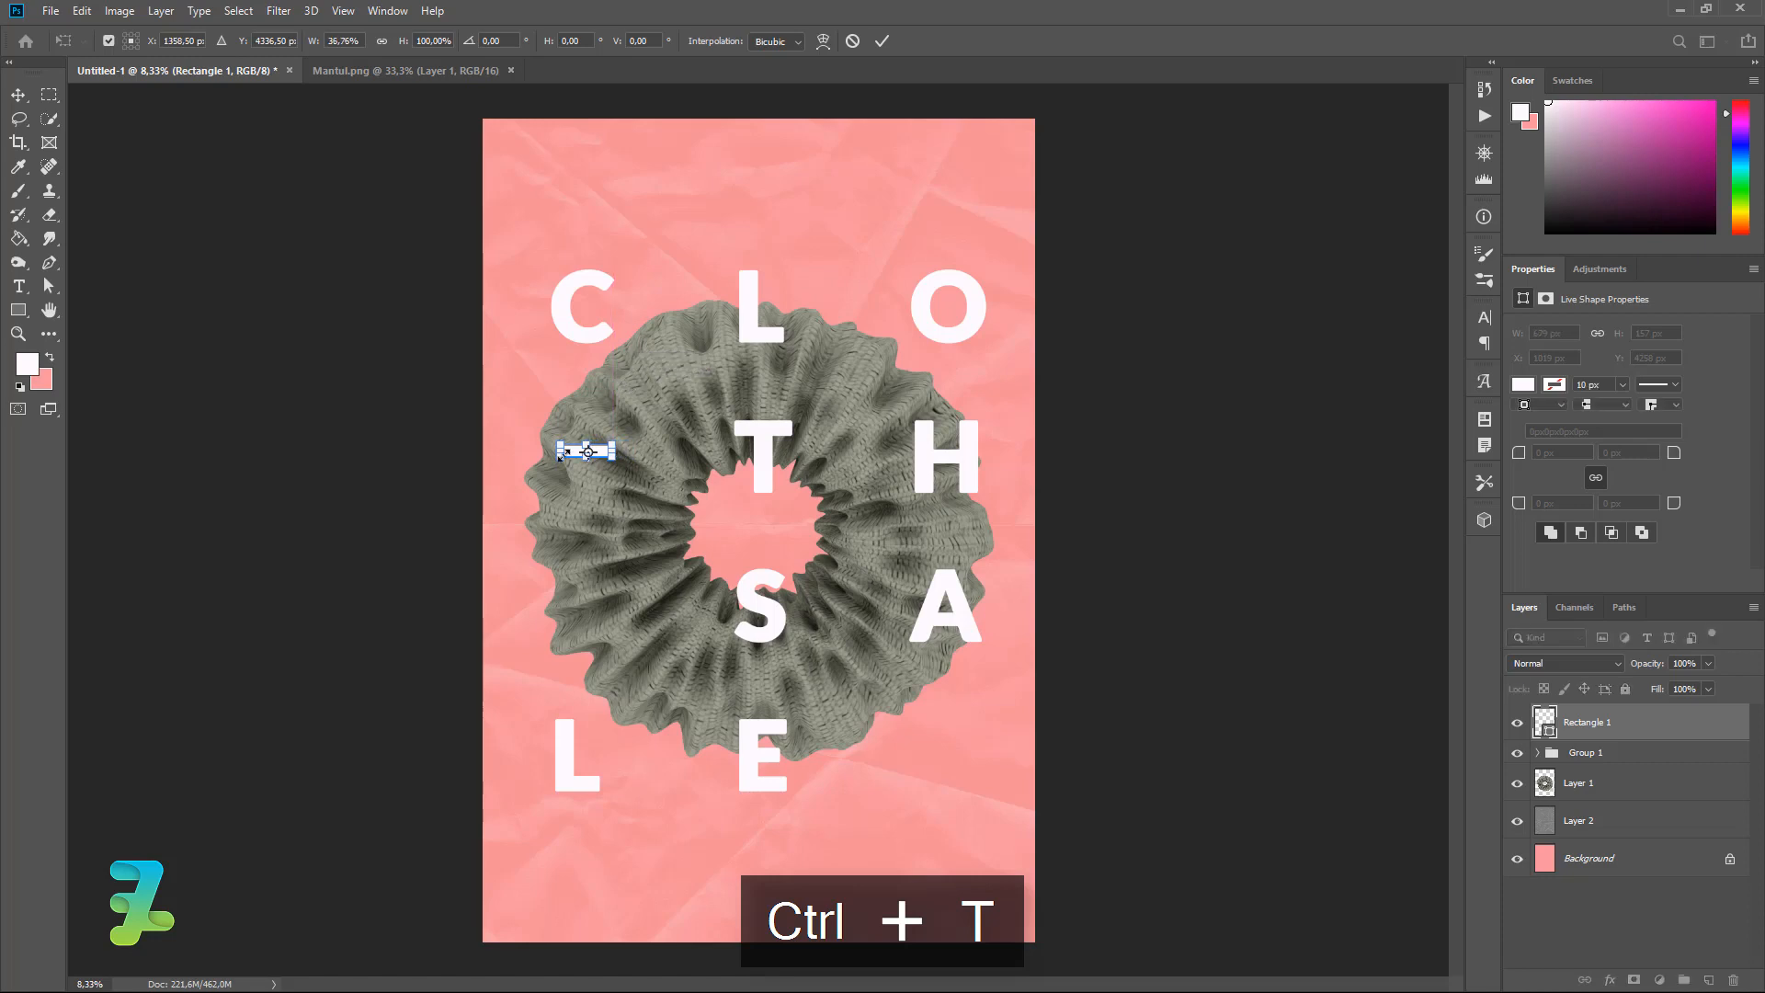
pyautogui.moveTo(563, 450); pyautogui.dragTo(556, 314)
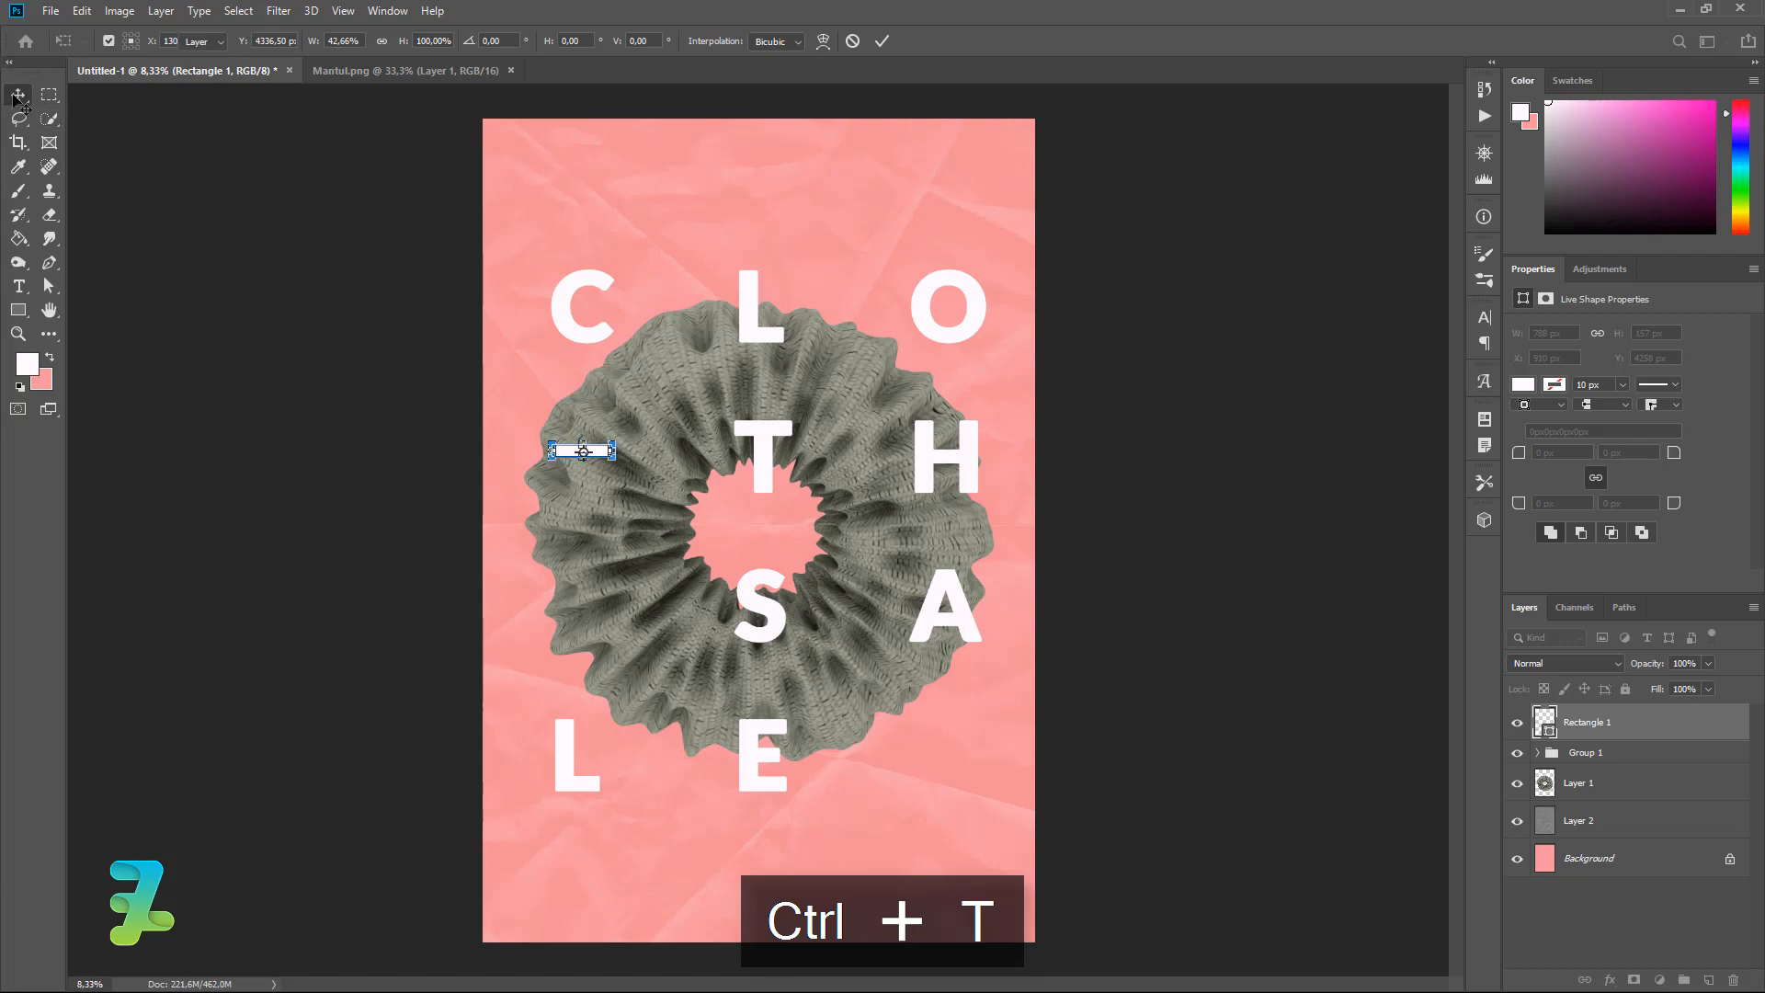
pyautogui.press('Return')
# Lower the white bar to the T's mid-height, then duplicate it twice, placing one copy before the S and one after the E.
pyautogui.moveTo(574, 458); pyautogui.dragTo(576, 466)
pyautogui.hotkey('ctrl', 'j')
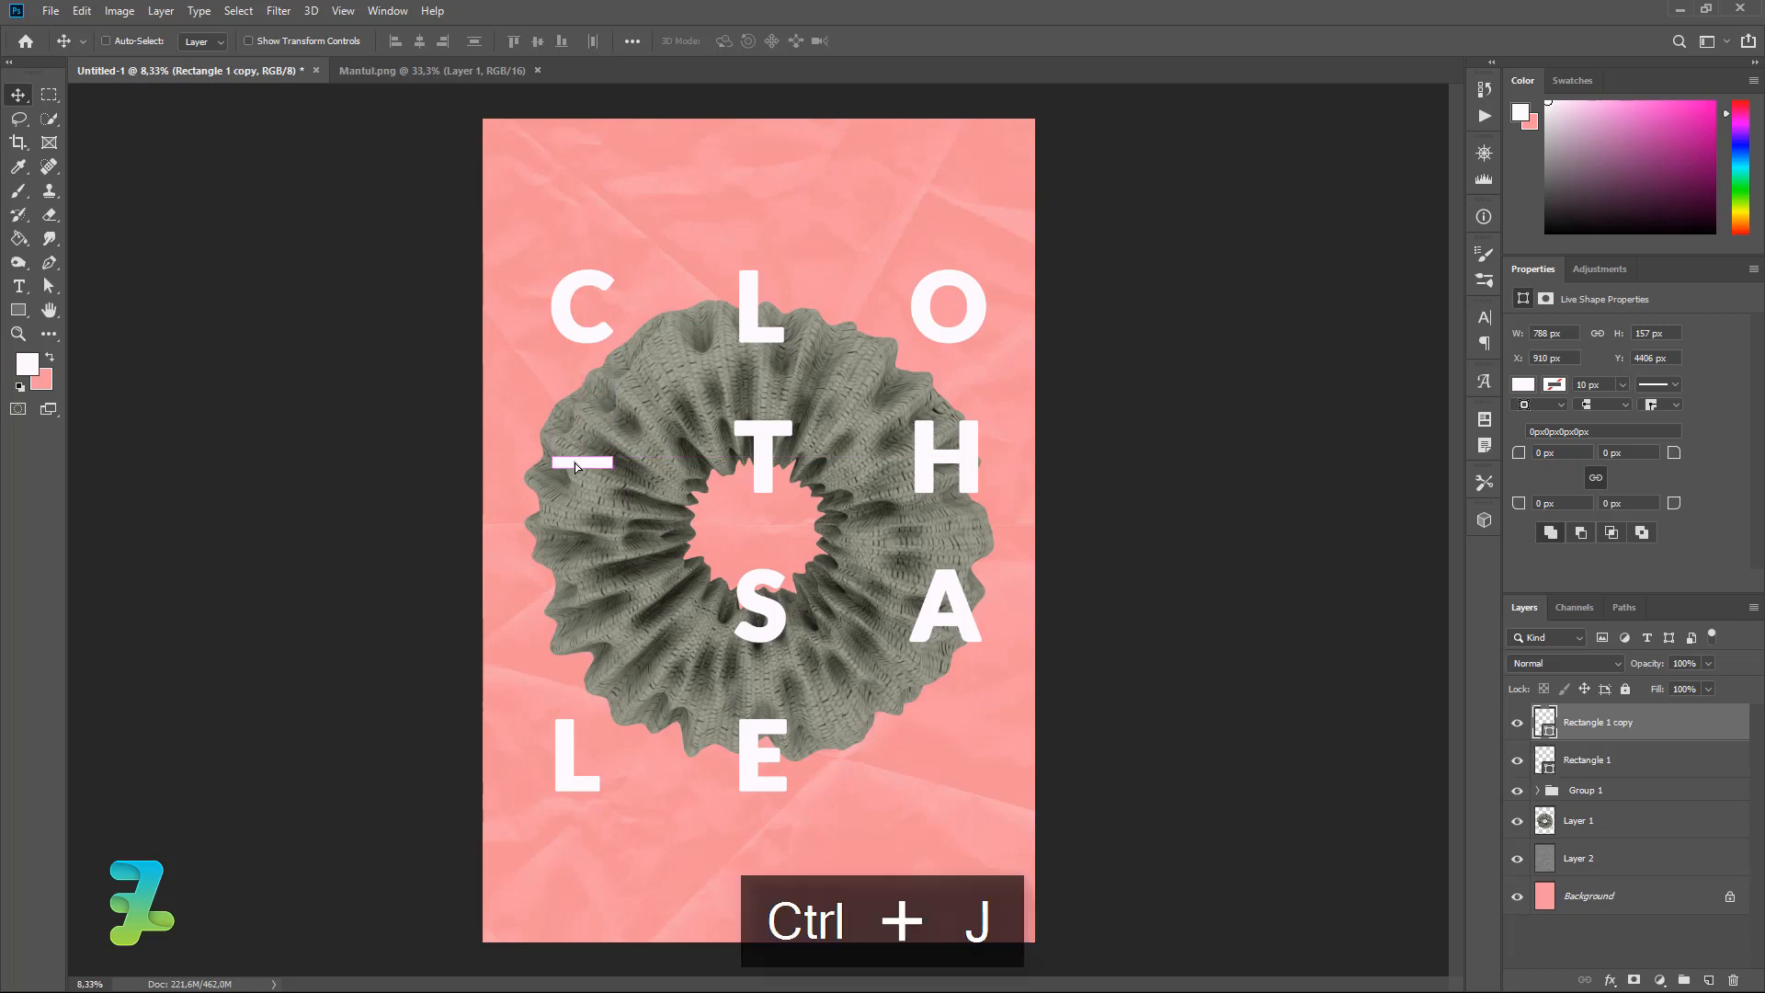
pyautogui.moveTo(581, 469); pyautogui.dragTo(579, 614)
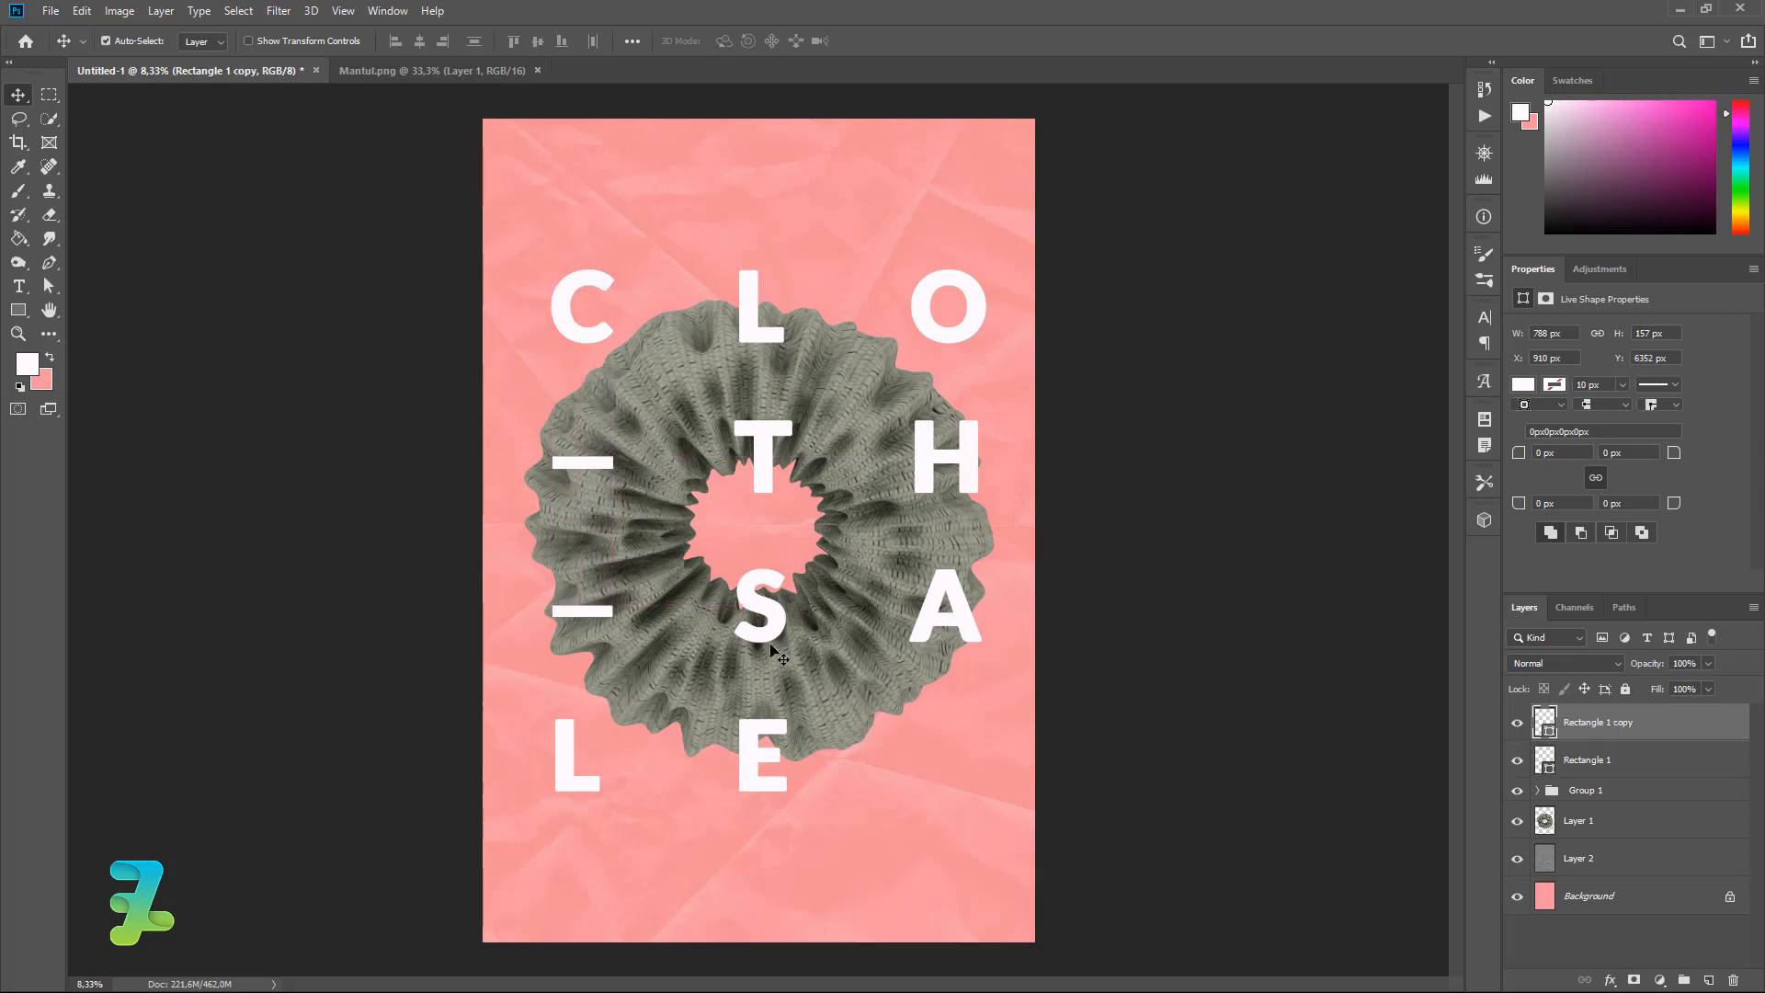
pyautogui.hotkey('ctrl', 'j')
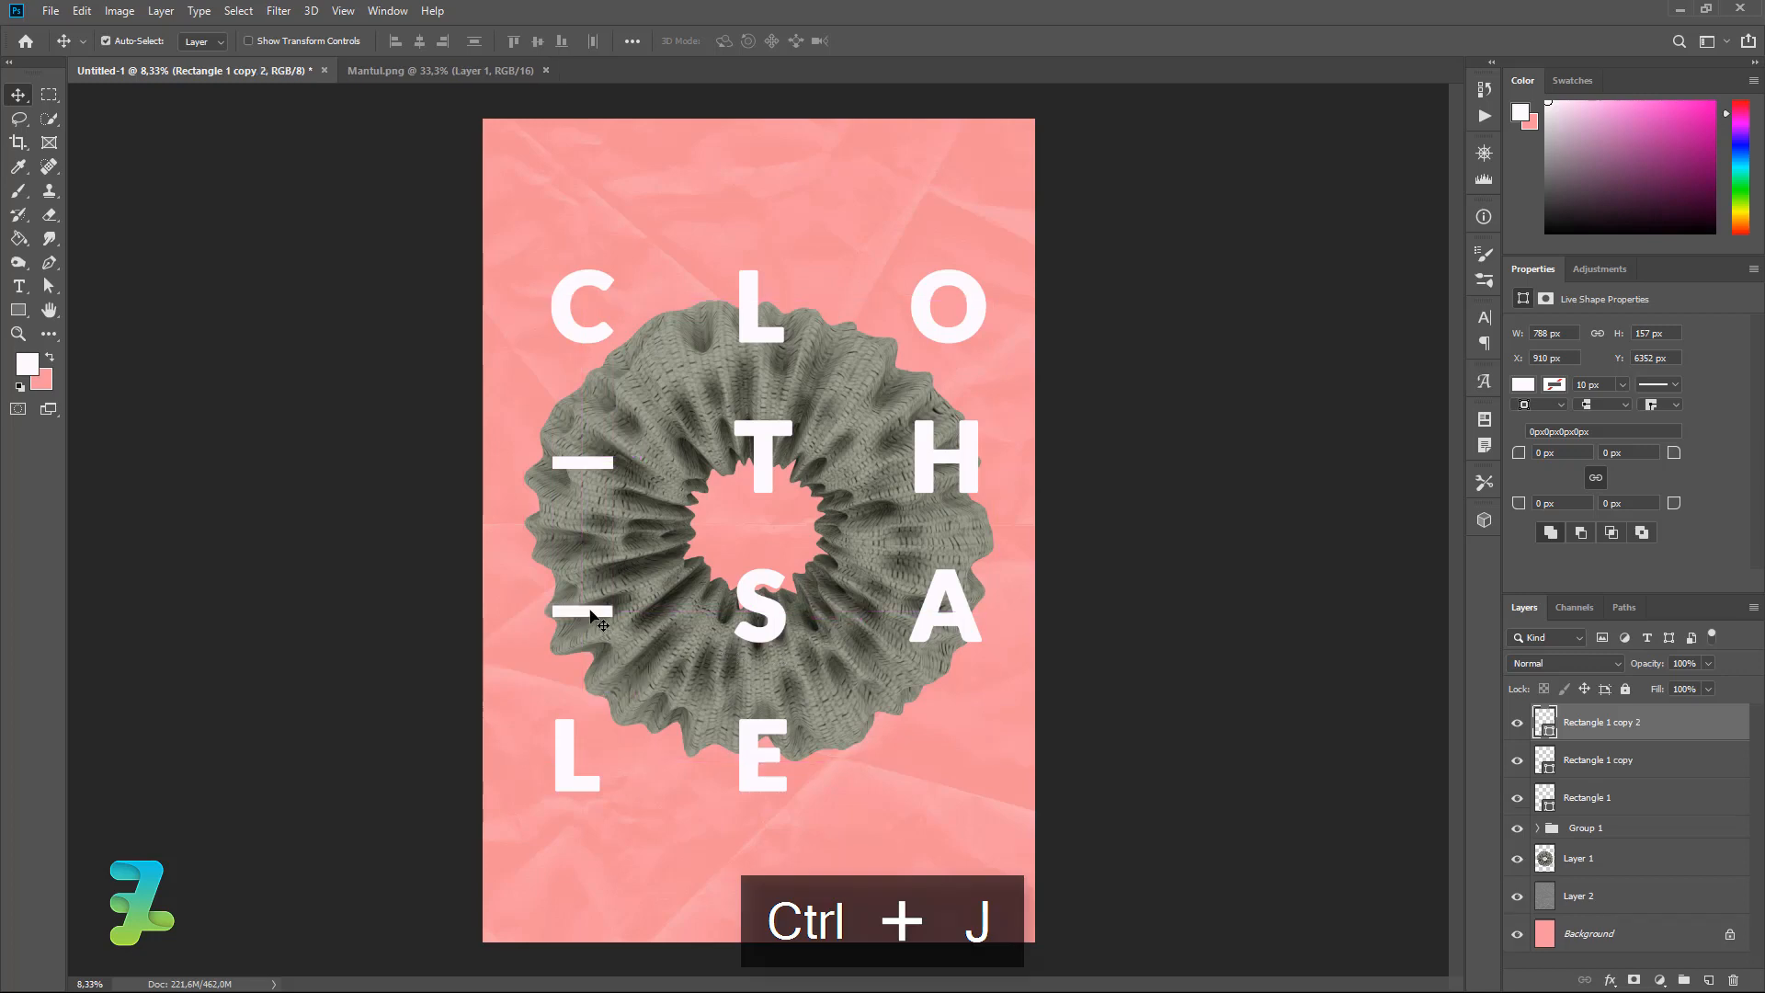
pyautogui.moveTo(596, 621); pyautogui.dragTo(955, 754)
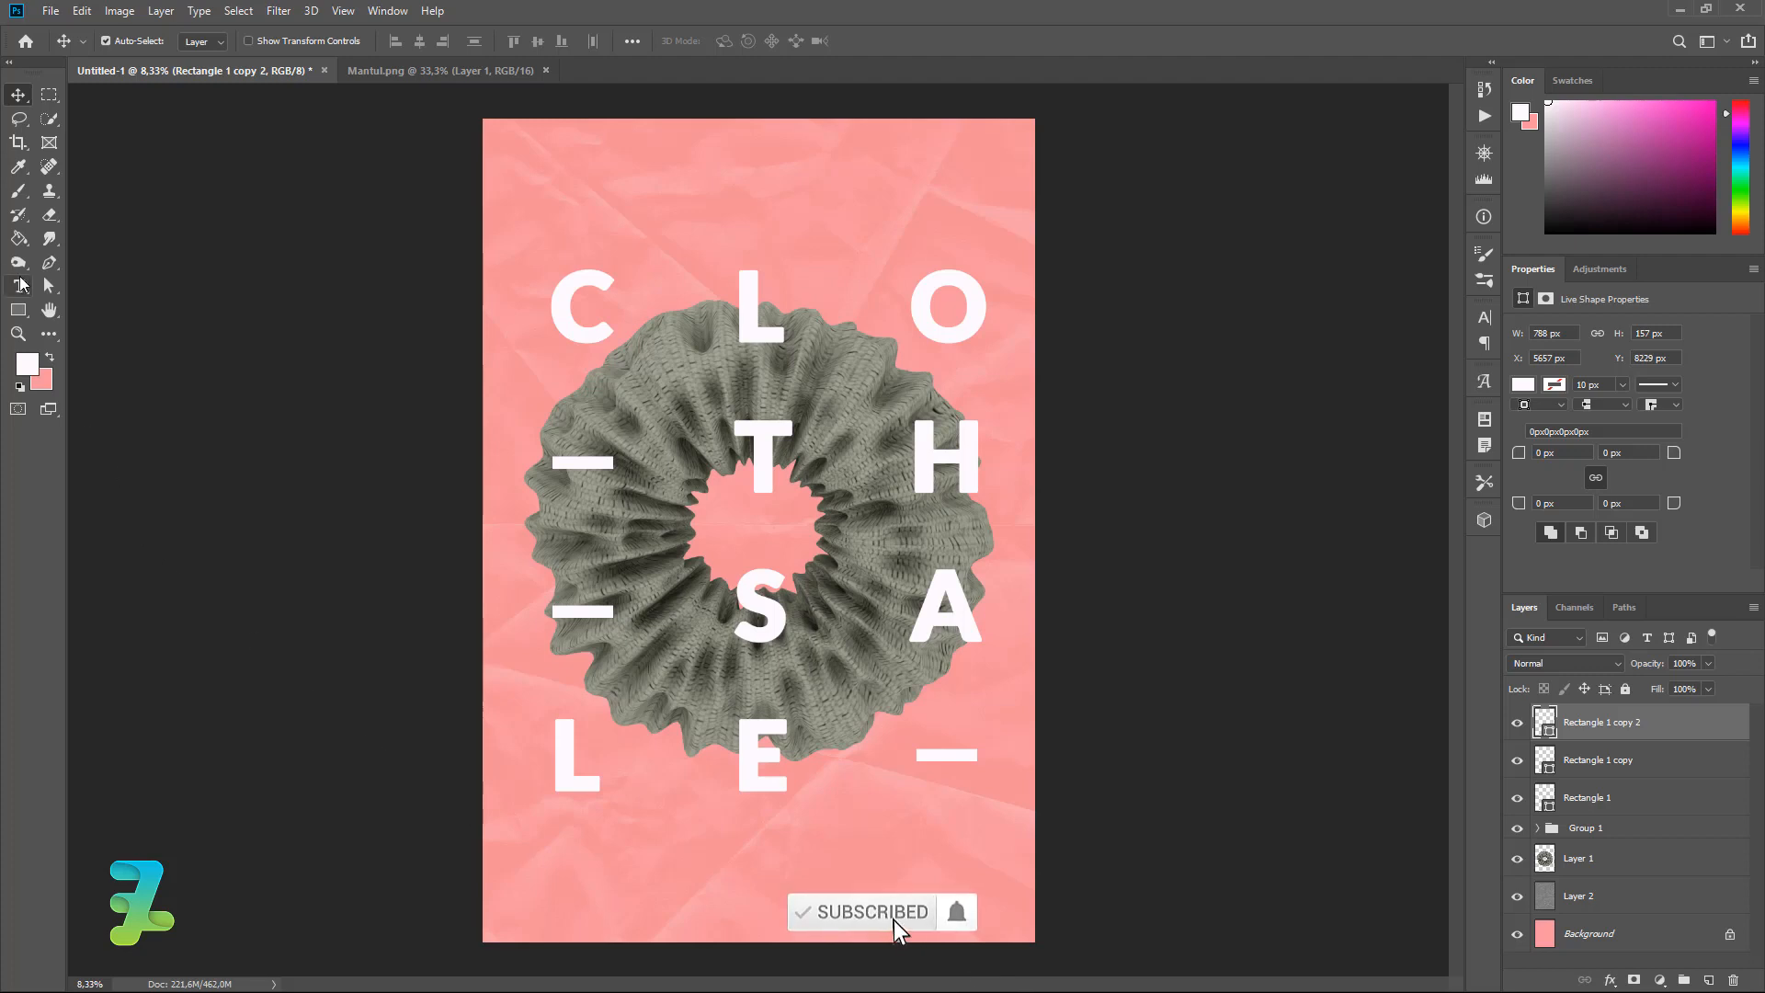
# Add the Lato Black 300 pt text "DISCOUNT!!!" above the first row of letters.
pyautogui.press('t')
pyautogui.click(579, 204)
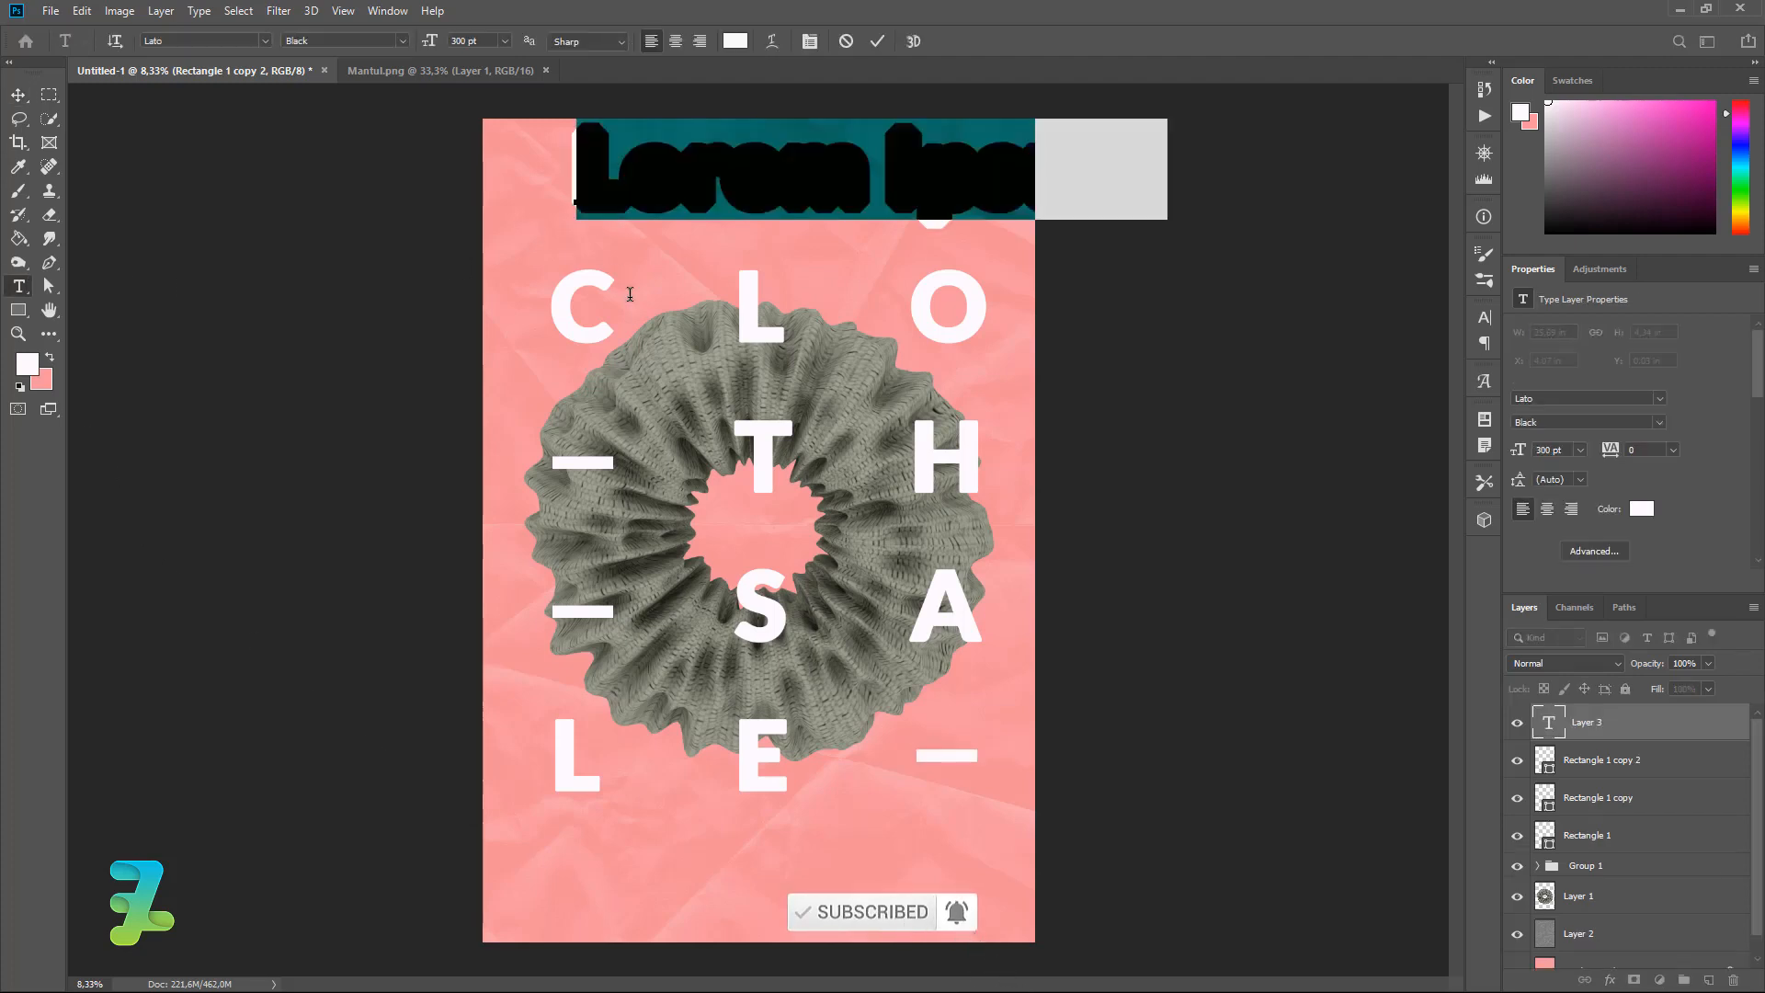
pyautogui.write('DISC')
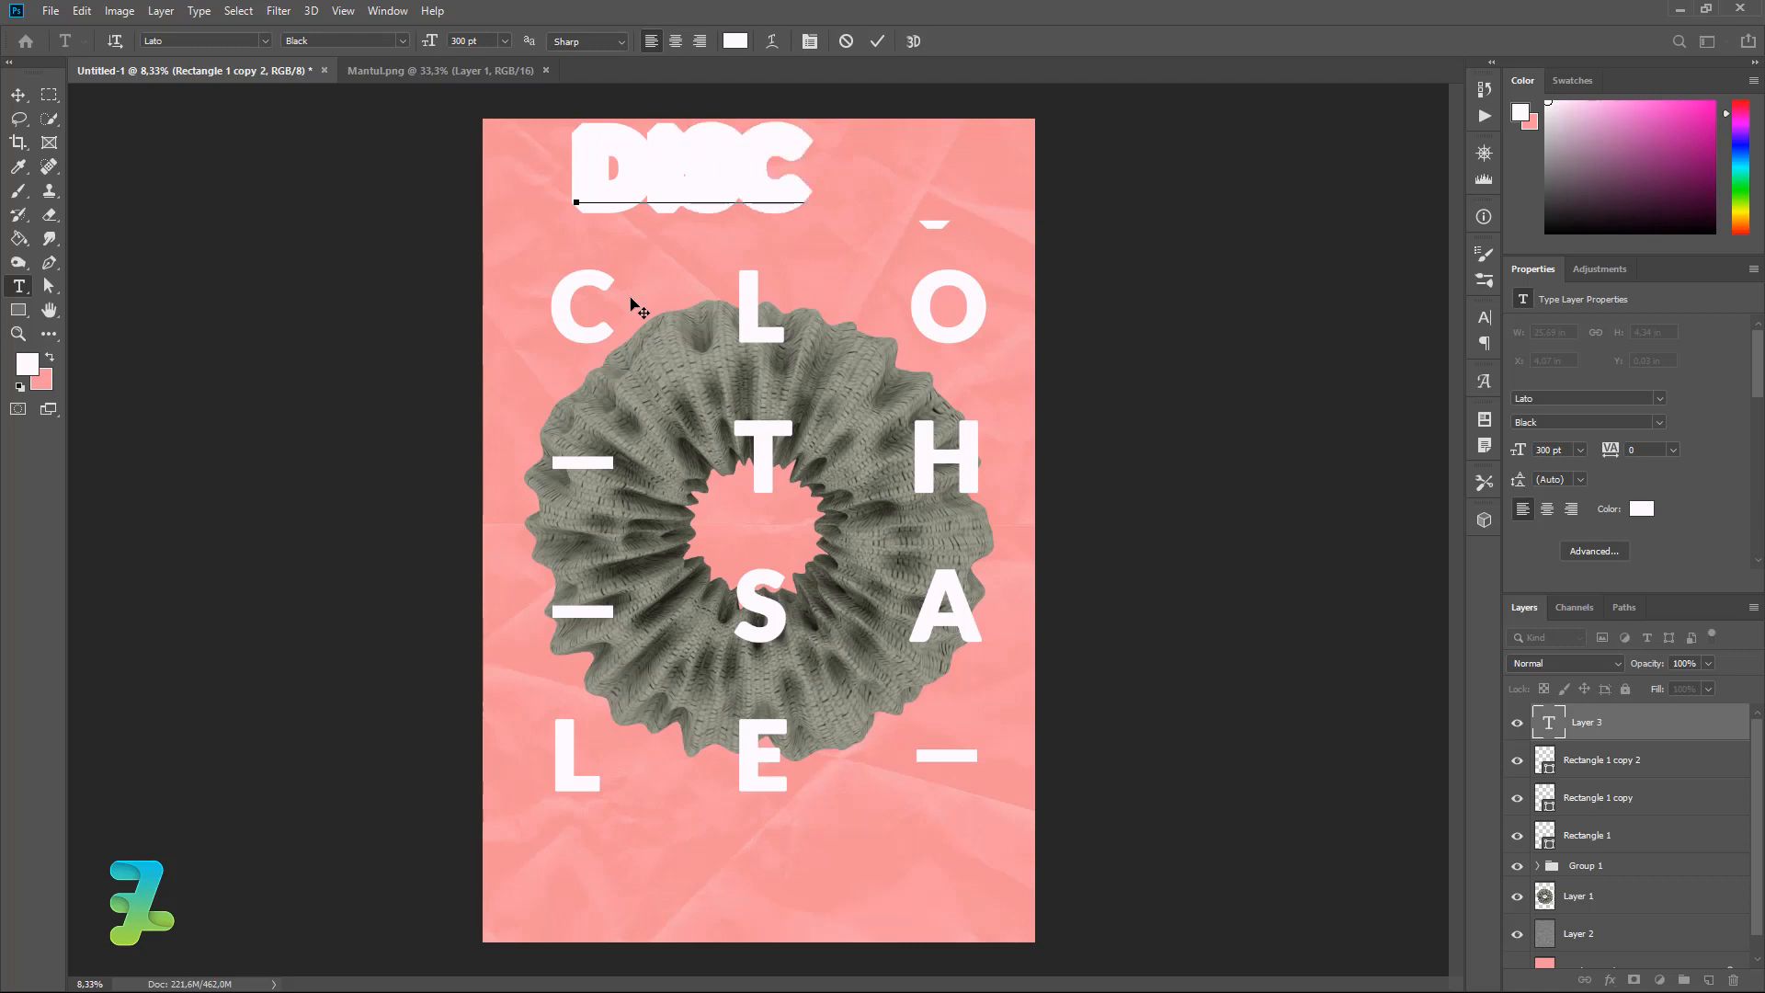
pyautogui.write('OUNT')
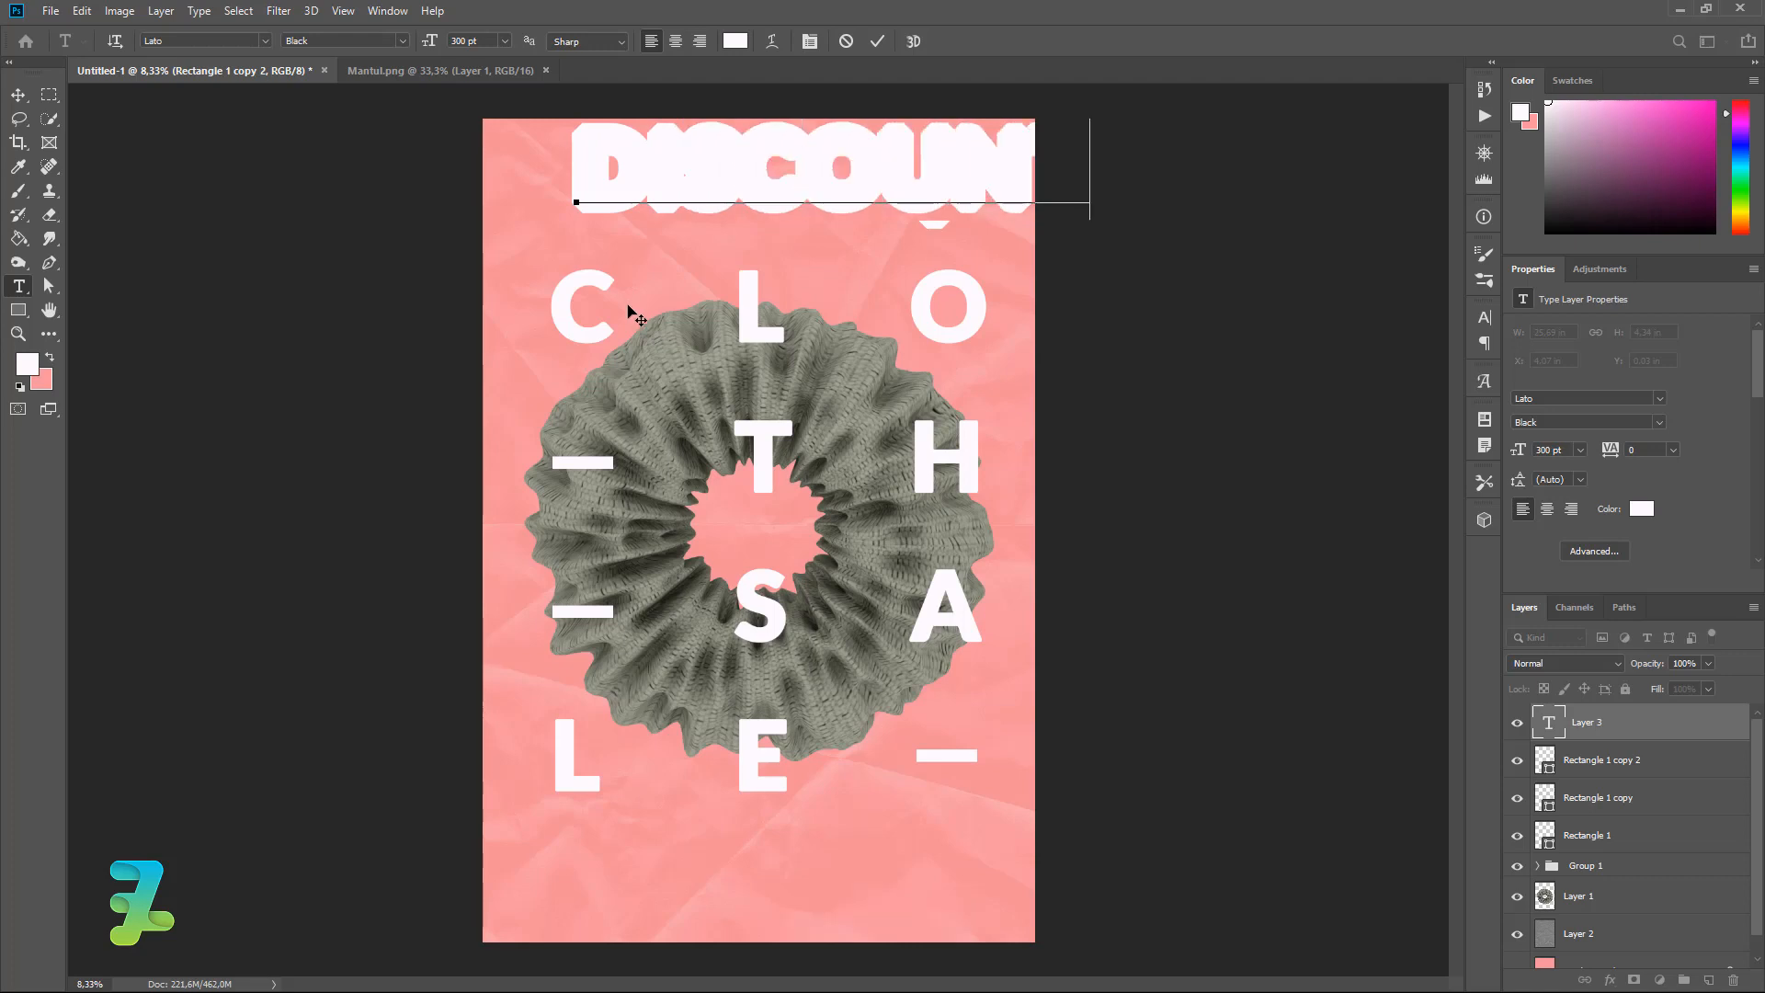
pyautogui.write('///')
pyautogui.click(18, 94)
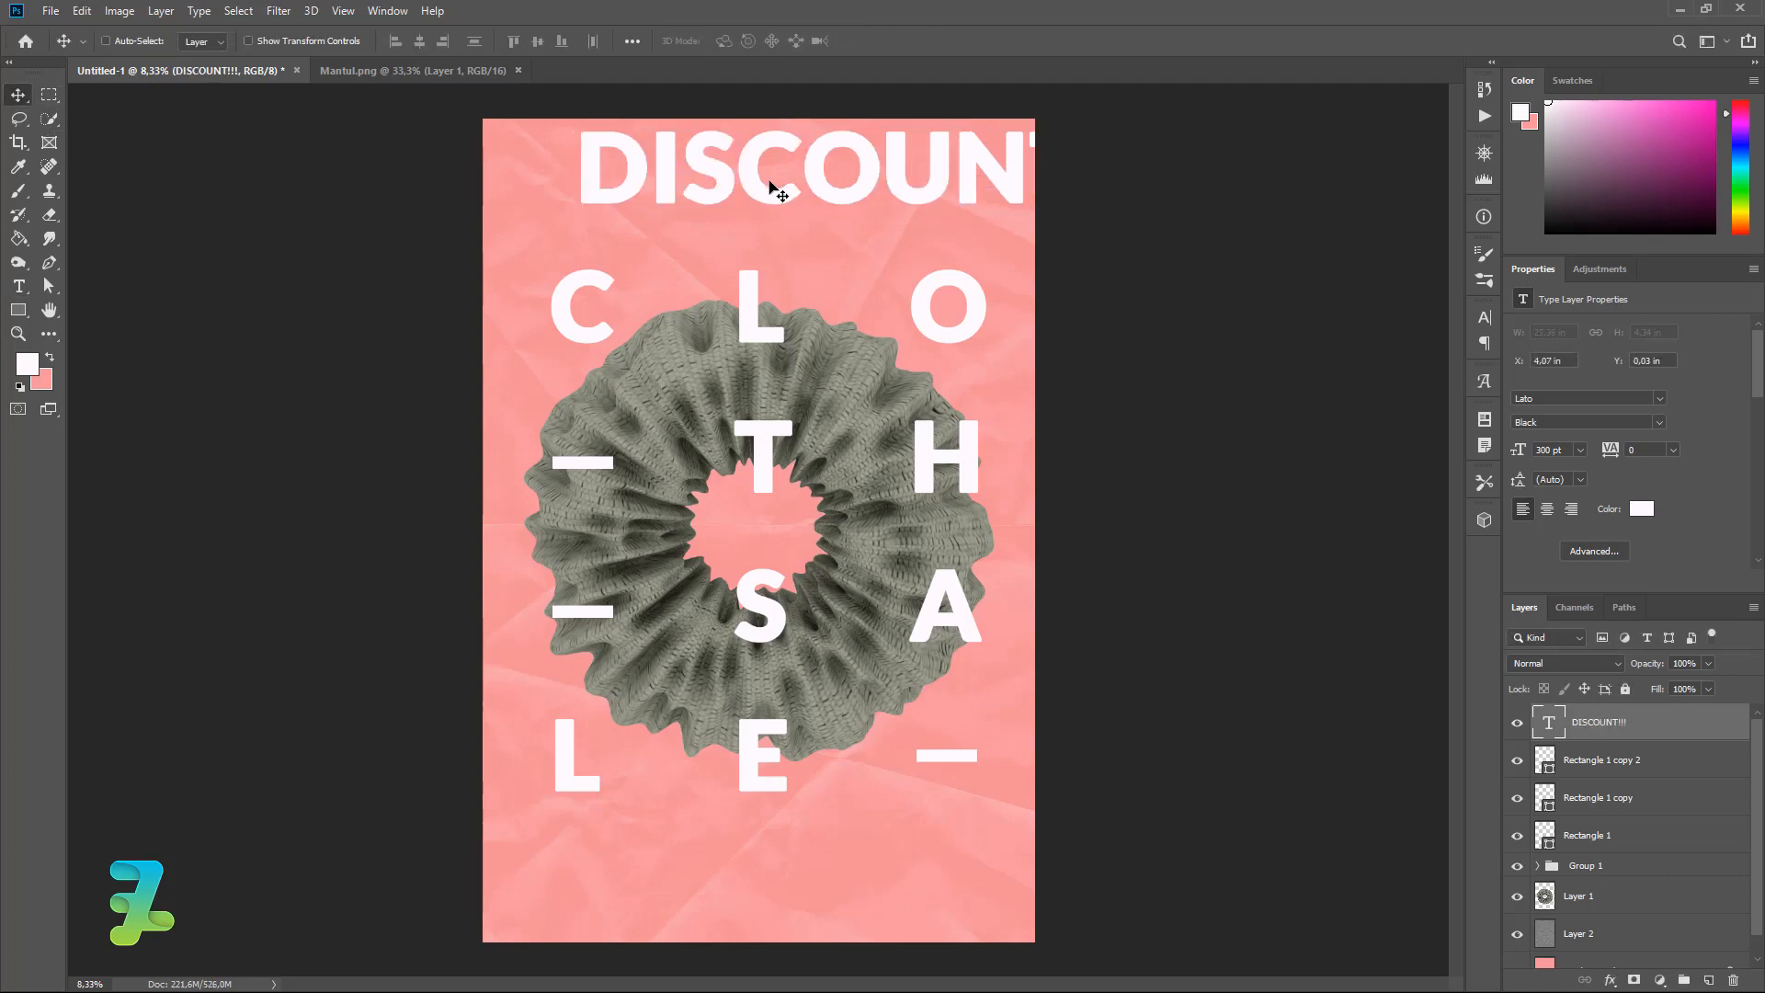
# Scale the "DISCOUNT!!!" text to about 66% and centre it horizontally on the canvas above the letter rows.
pyautogui.moveTo(773, 189); pyautogui.dragTo(709, 217)
pyautogui.hotkey('ctrl', 't')
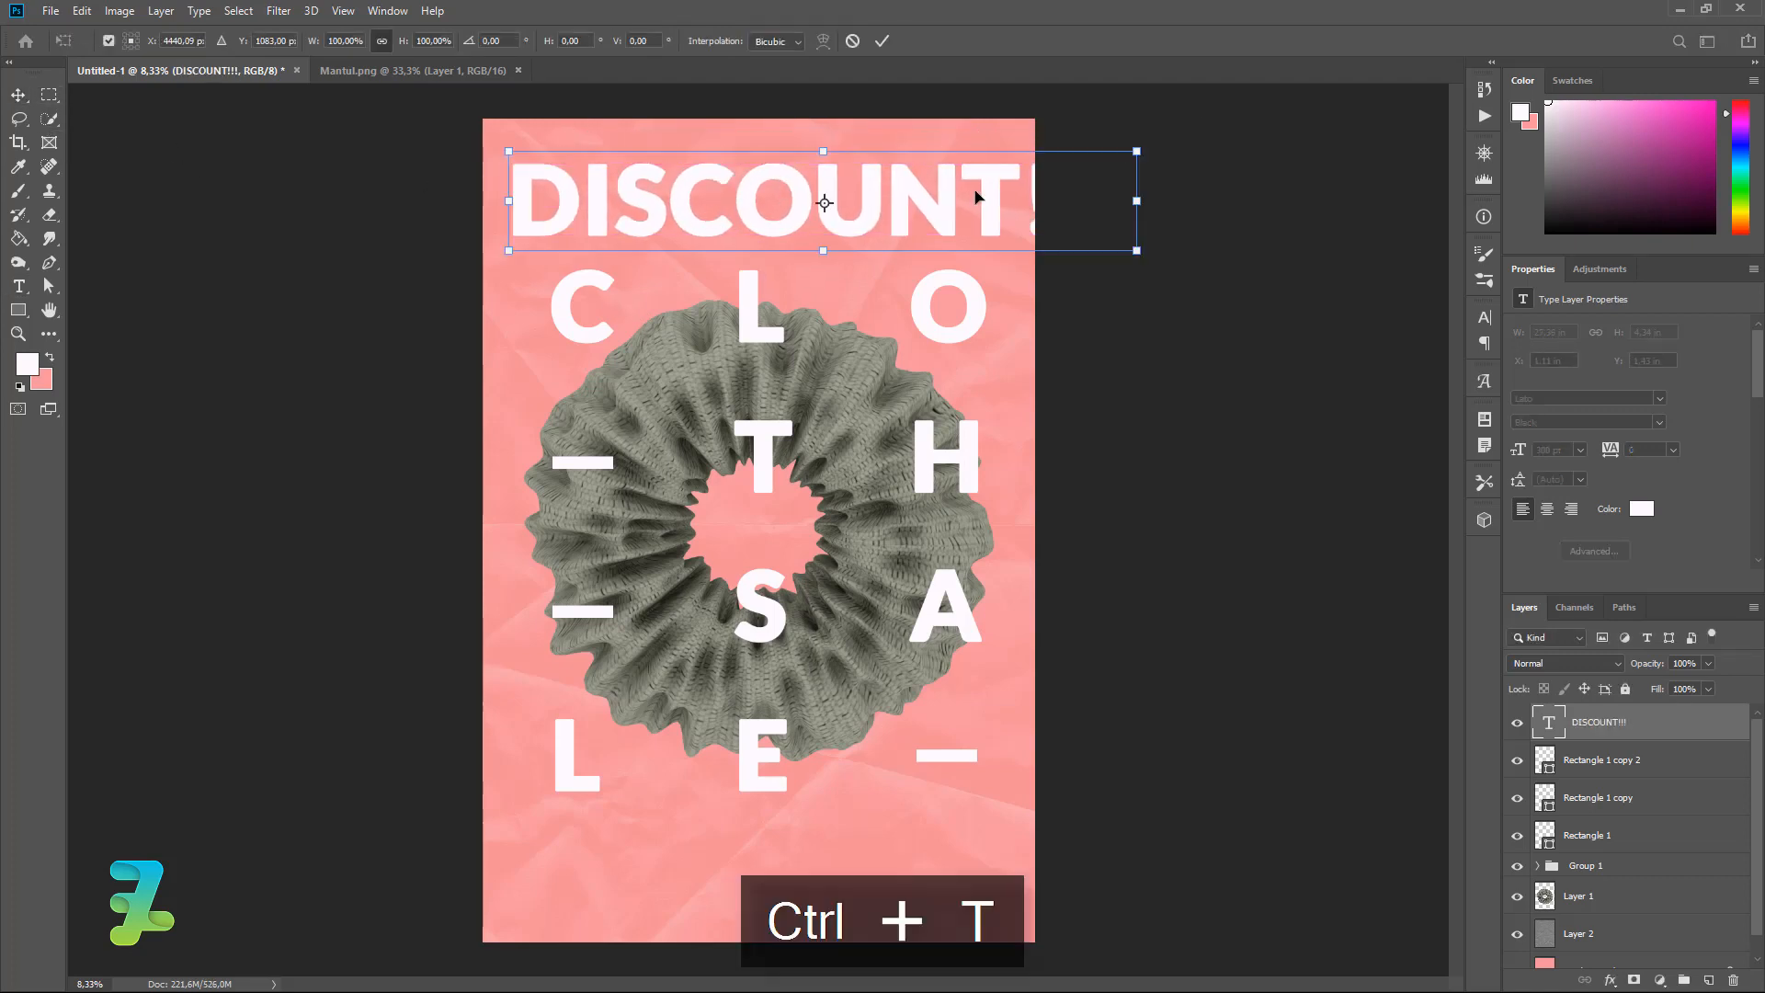
pyautogui.keyDown('alt'); pyautogui.moveTo(1137, 201); pyautogui.dragTo(1032, 204); pyautogui.keyUp('alt')
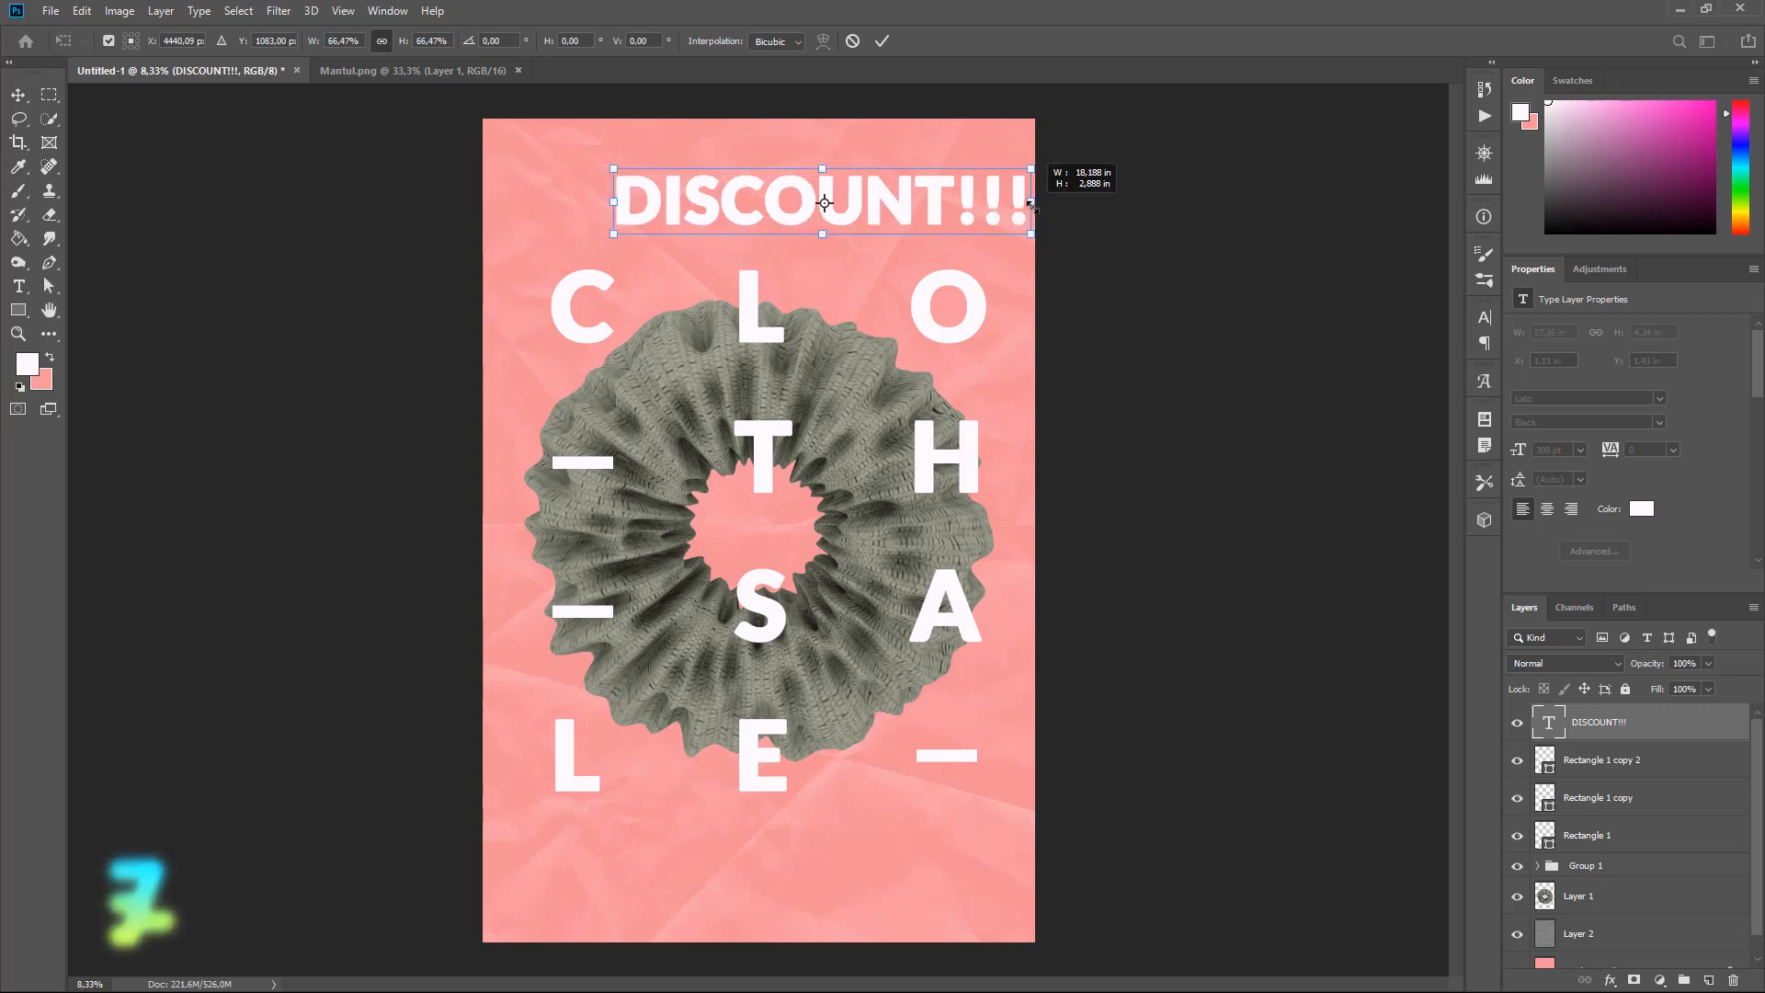
pyautogui.click(18, 96)
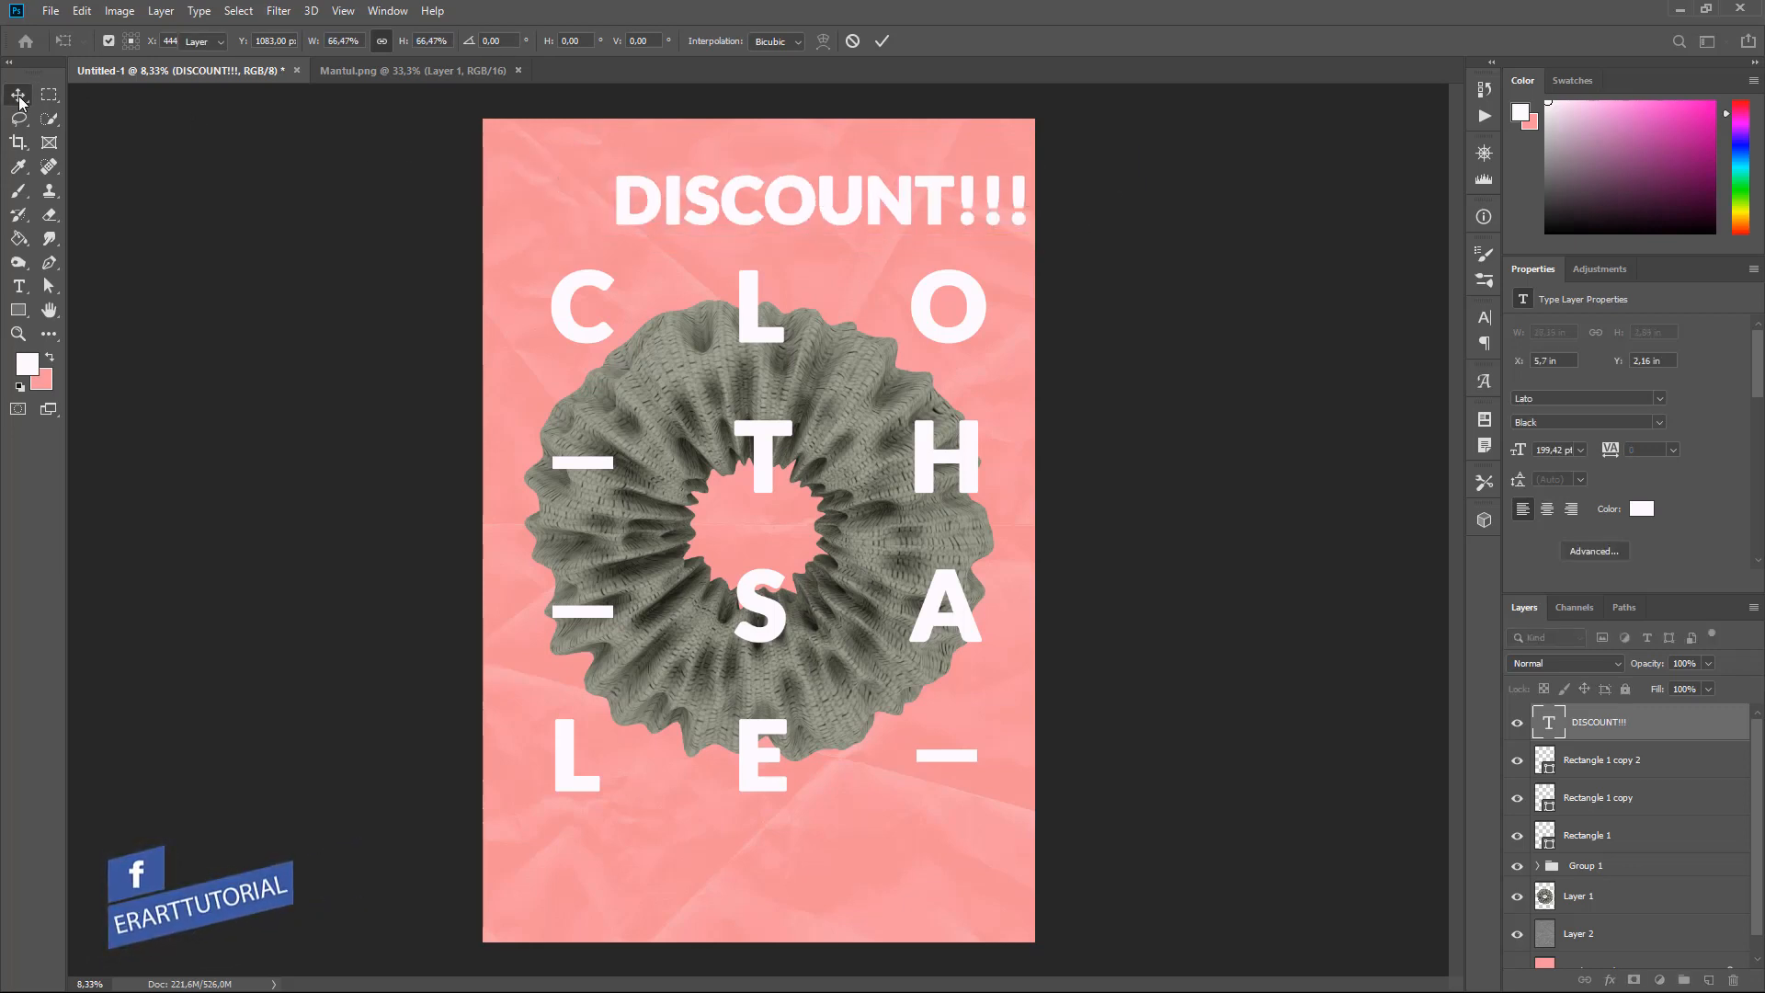
pyautogui.hotkey('ctrl', 'a')
pyautogui.click(420, 41)
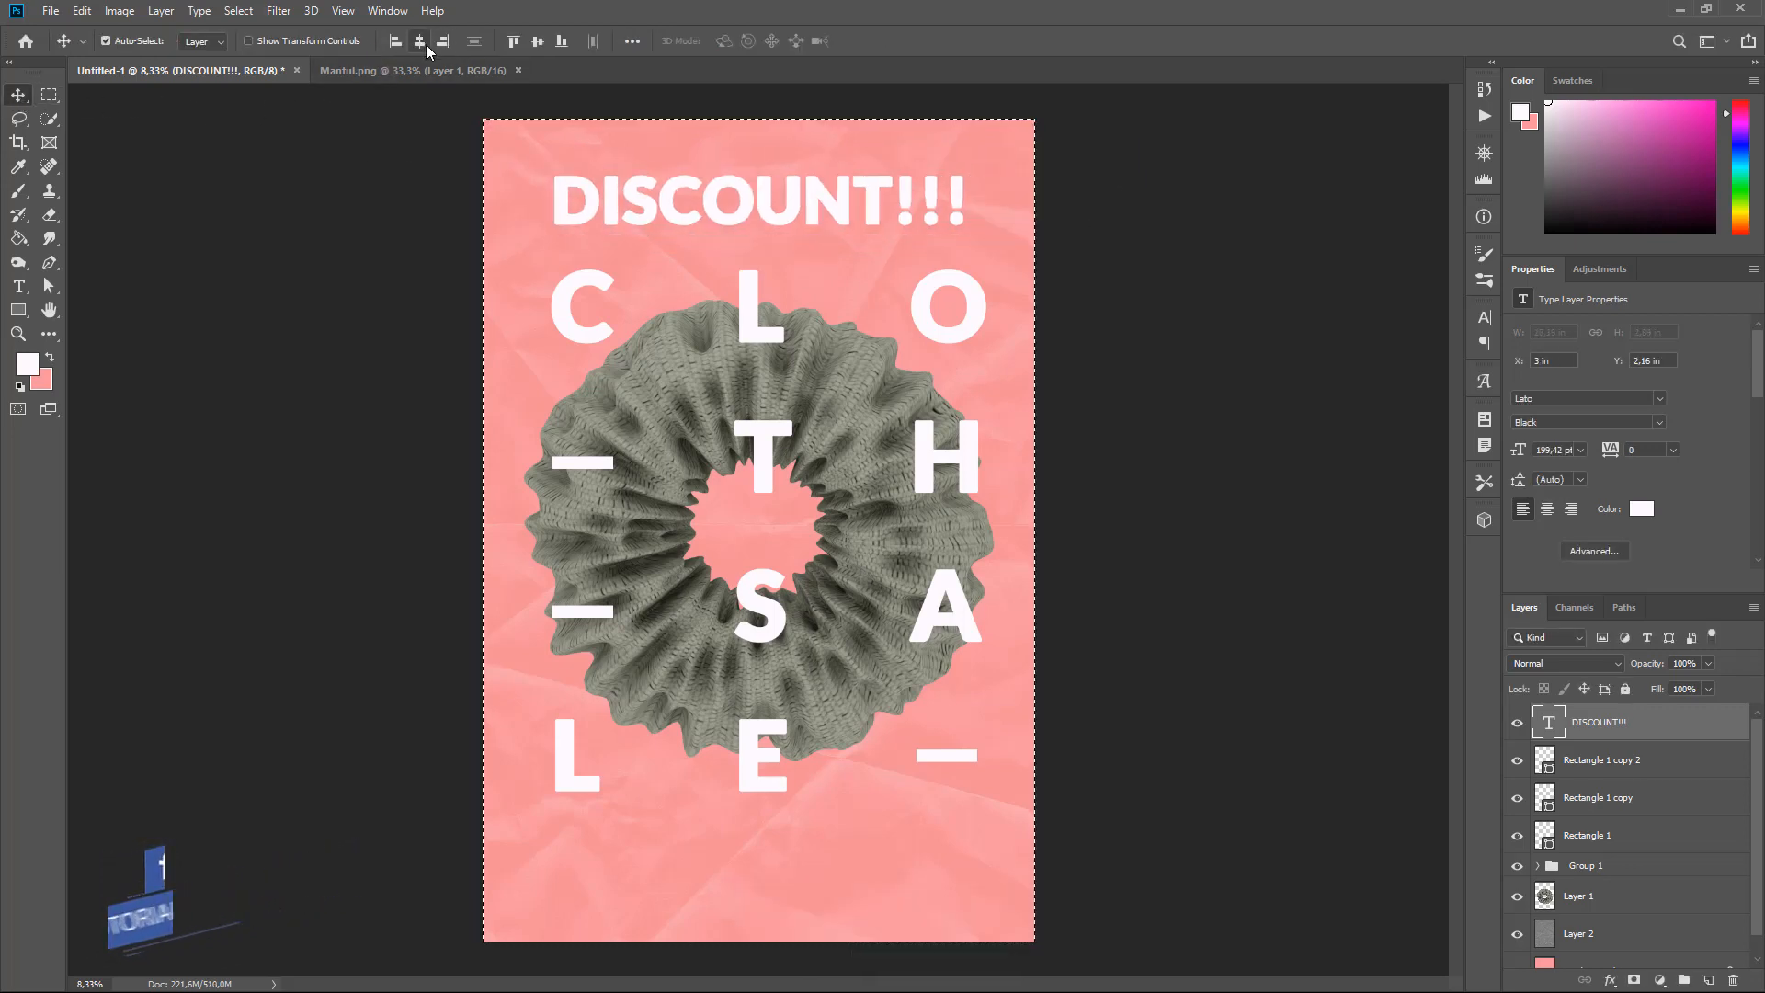
pyautogui.hotkey('ctrl', 'd')
pyautogui.moveTo(713, 197)
pyautogui.mouseDown()
pyautogui.moveTo(701, 211)
pyautogui.moveTo(702, 165)
pyautogui.moveTo(704, 204)
pyautogui.mouseUp()
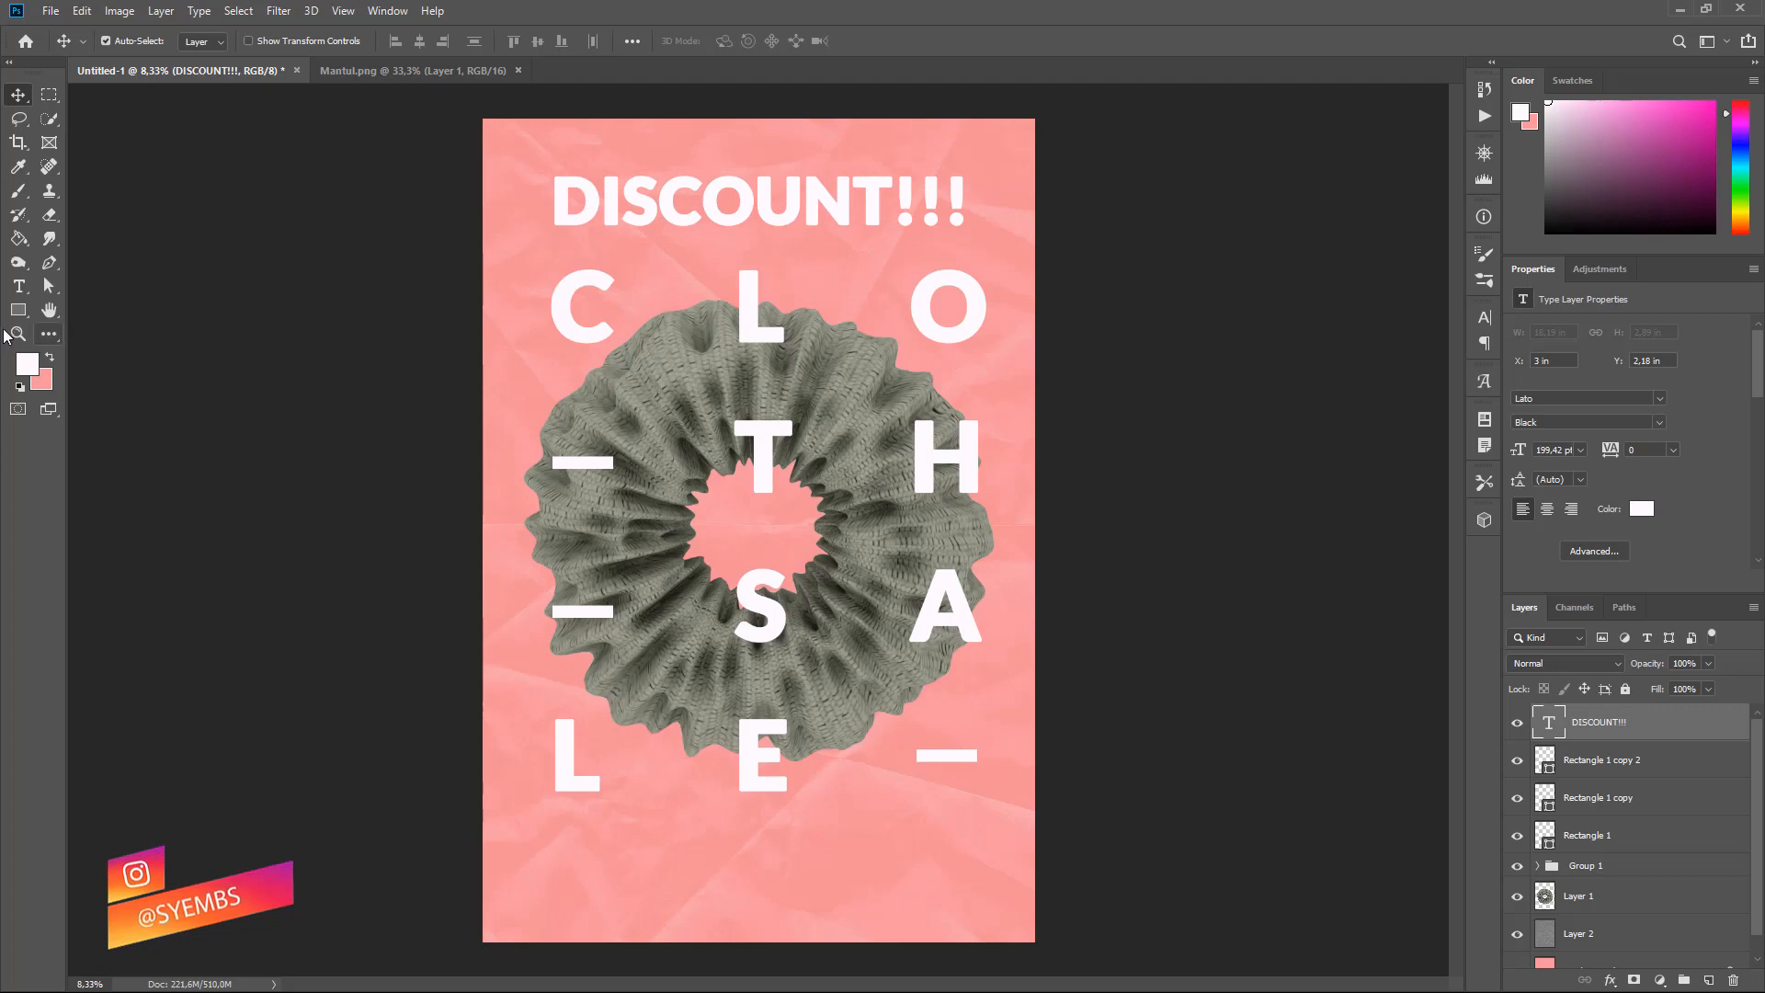
# Draw a thin white horizontal line shape about 2302 px wide and 49 px high below the fourth-row L and E.
pyautogui.click(18, 310)
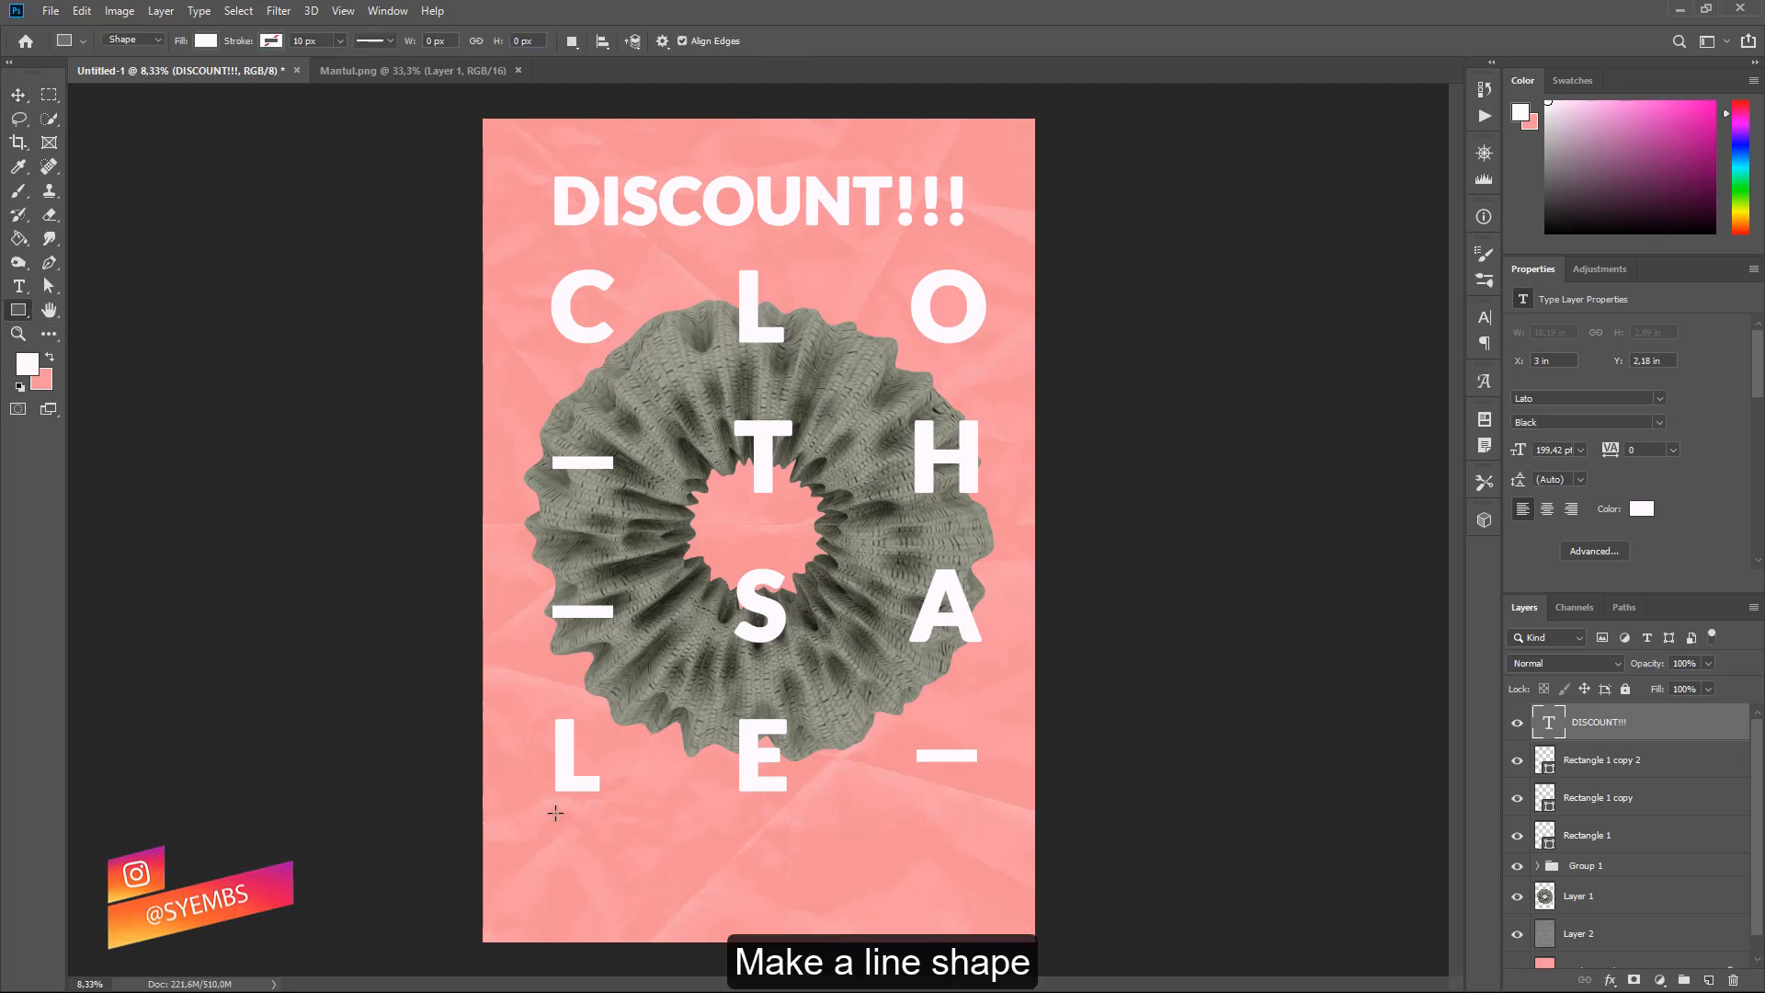
pyautogui.moveTo(558, 818); pyautogui.dragTo(735, 821)
pyautogui.click(18, 94)
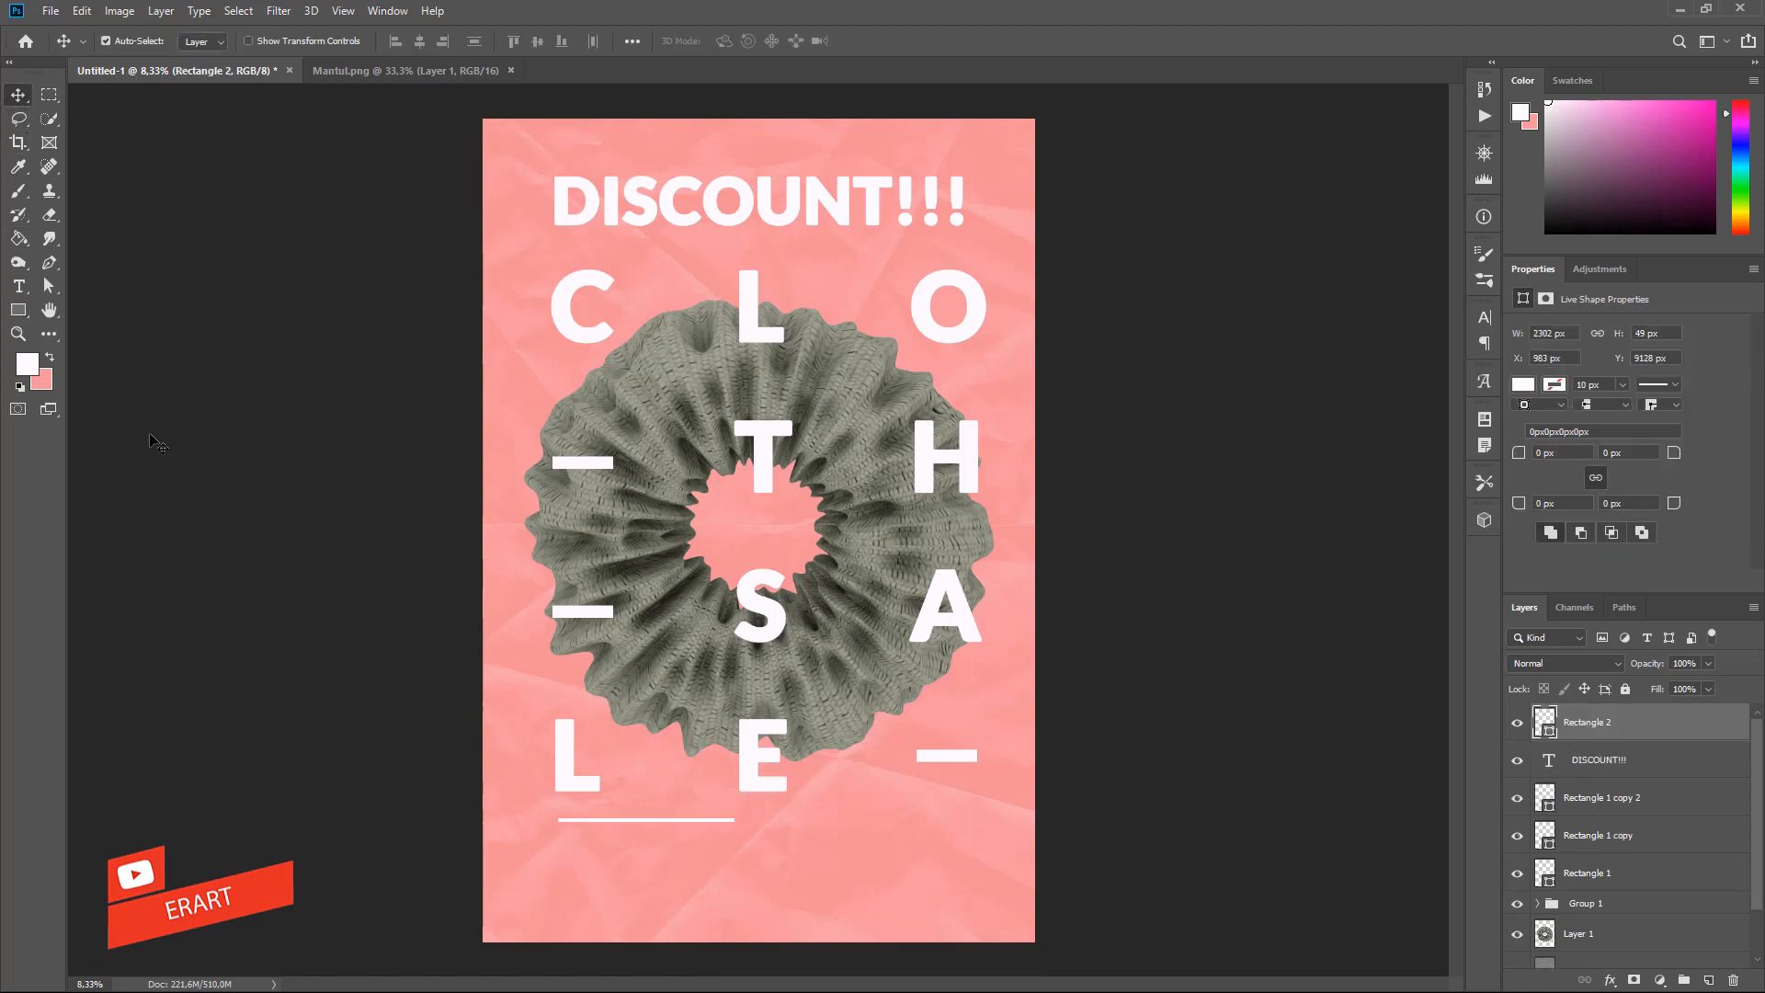
# Nudge the thin line to X 947 px, Y 9356 px, aligning its start with the L and leaving room above it.
pyautogui.press('Left')
pyautogui.press('Left')
pyautogui.press('Left')
pyautogui.press('Down')
pyautogui.press('Down')
pyautogui.press('Down')
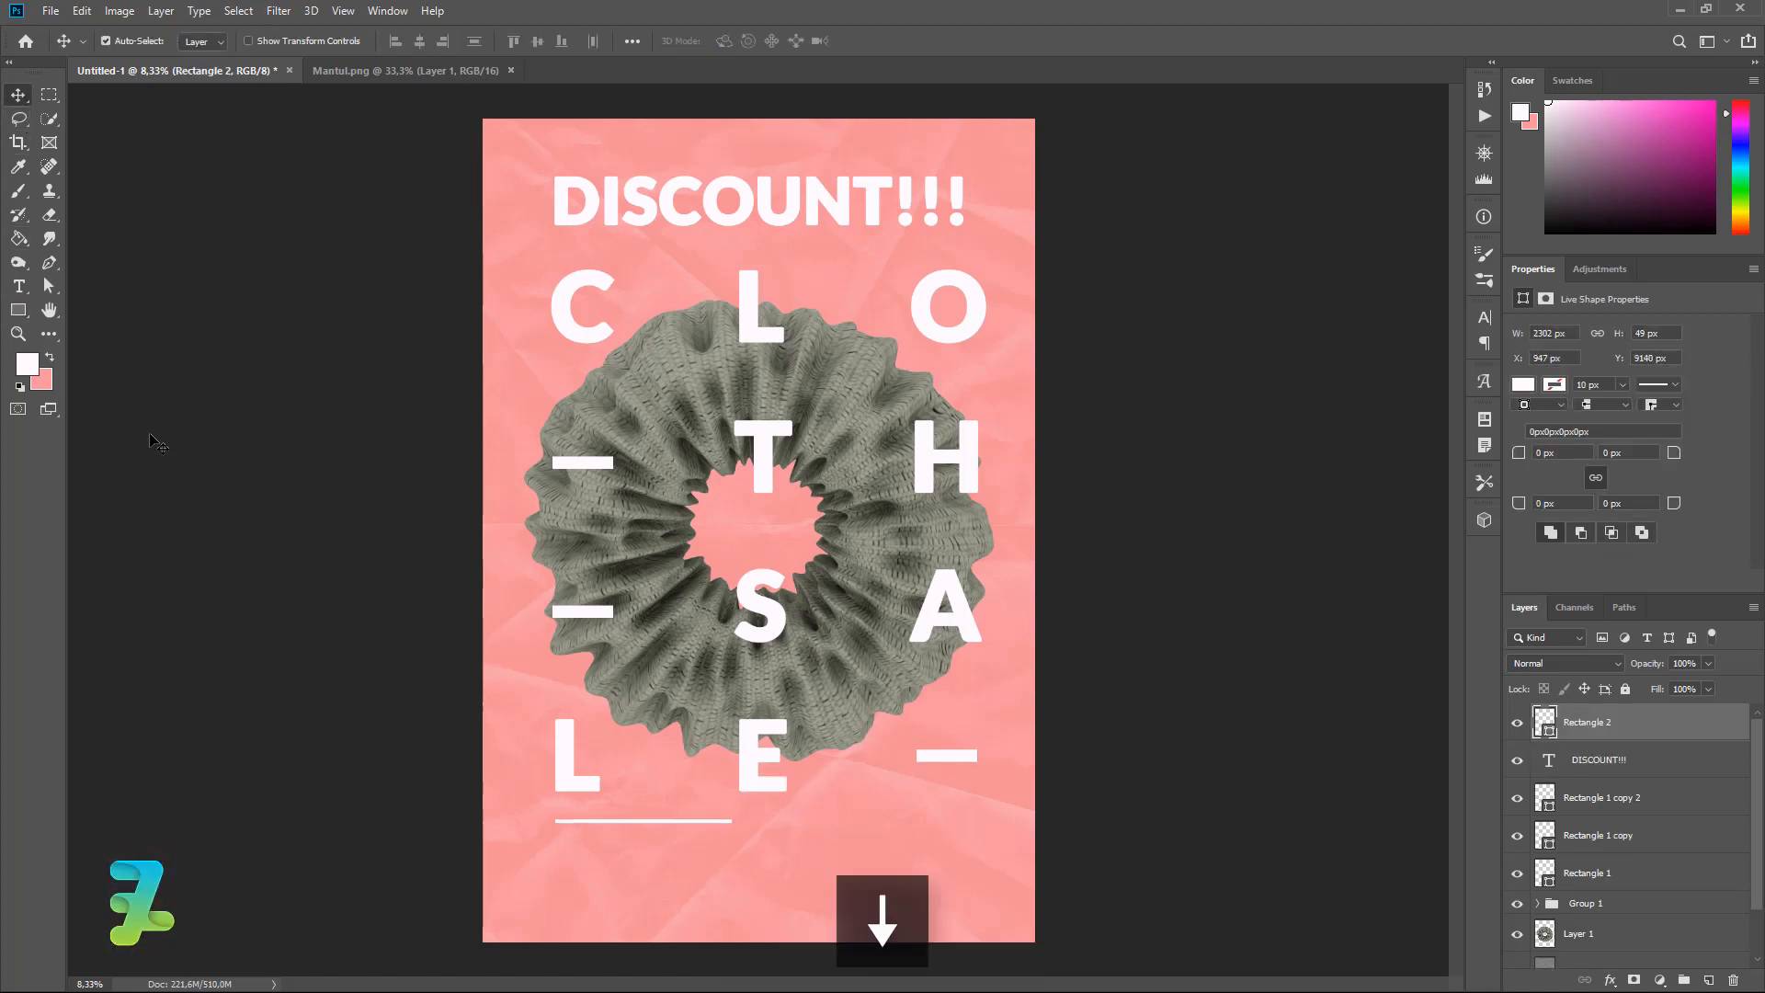
pyautogui.hotkey('shift', 'Down')
pyautogui.hotkey('shift', 'Down')
pyautogui.hotkey('shift', 'Down')
pyautogui.hotkey('shift', 'Down')
pyautogui.hotkey('shift', 'Down')
pyautogui.hotkey('shift', 'Down')
pyautogui.hotkey('shift', 'Down')
pyautogui.hotkey('shift', 'Down')
pyautogui.hotkey('shift', 'Down')
pyautogui.hotkey('shift', 'Down')
pyautogui.hotkey('shift', 'Down')
pyautogui.hotkey('shift', 'Down')
pyautogui.hotkey('shift', 'Down')
pyautogui.hotkey('shift', 'Down')
pyautogui.hotkey('shift', 'Down')
pyautogui.hotkey('shift', 'Down')
pyautogui.hotkey('shift', 'Down')
pyautogui.hotkey('shift', 'Down')
pyautogui.hotkey('shift', 'Down')
pyautogui.hotkey('shift', 'Down')
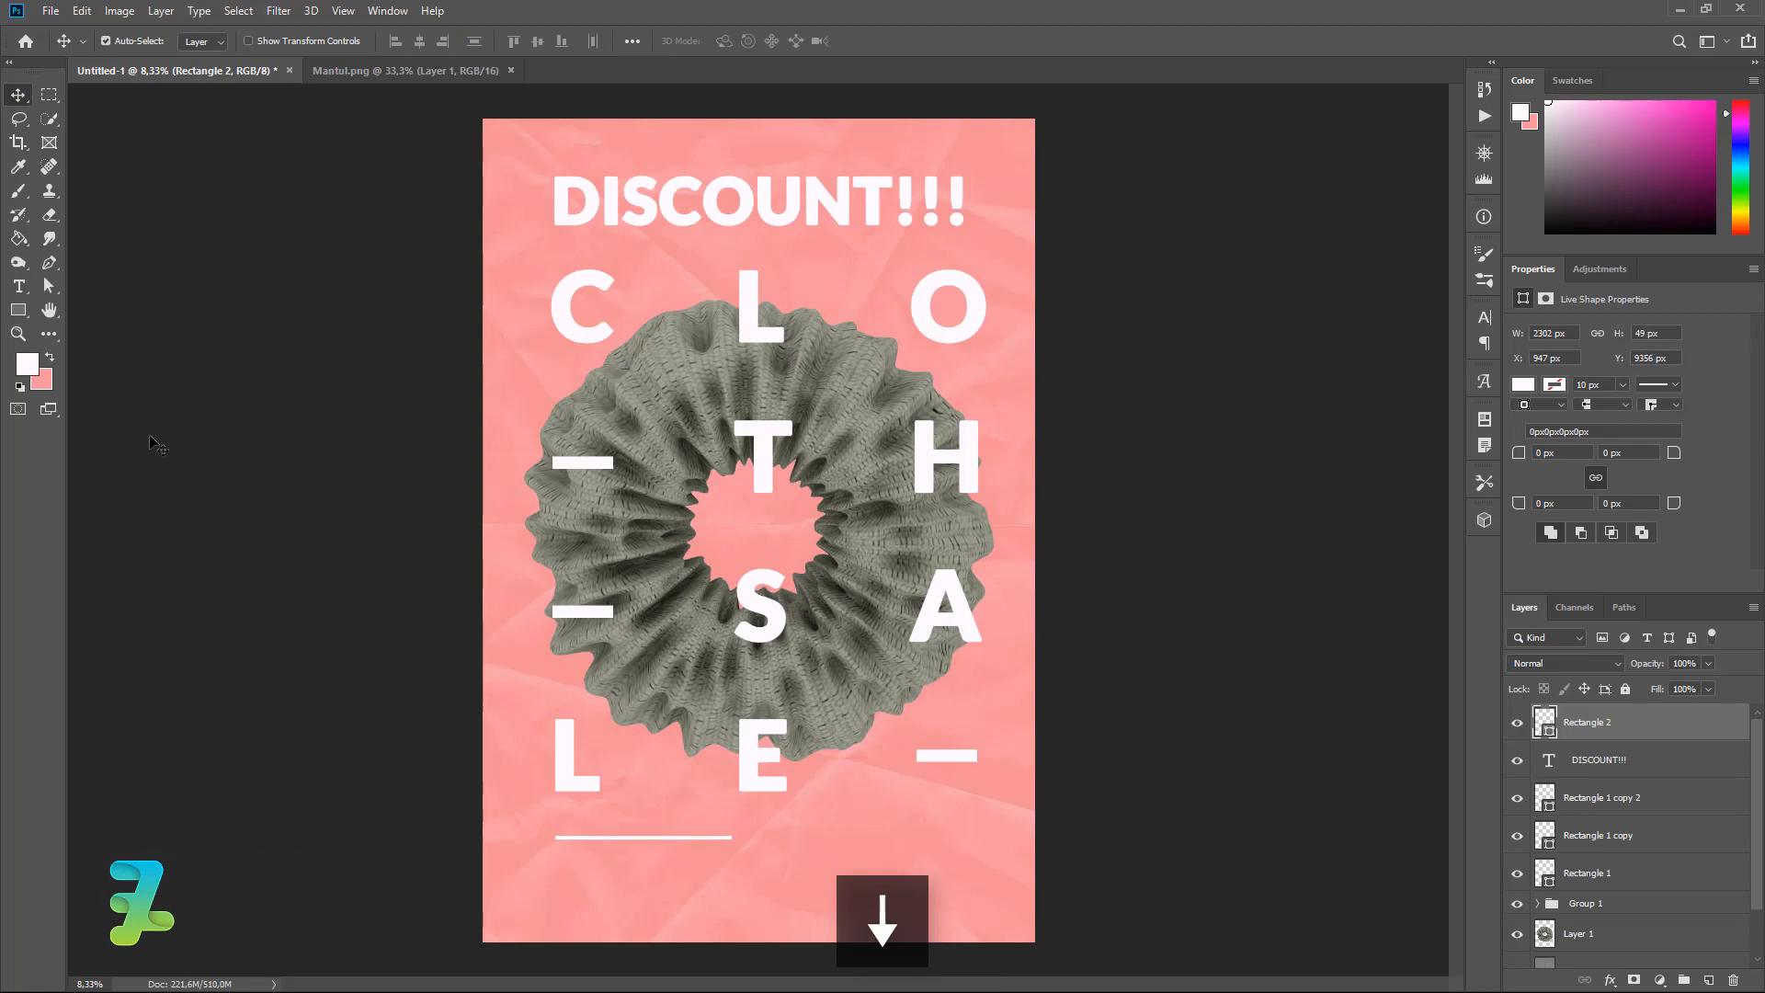
# Add a new text layer reading "Location :" near the thin line.
pyautogui.click(18, 286)
pyautogui.click(510, 828)
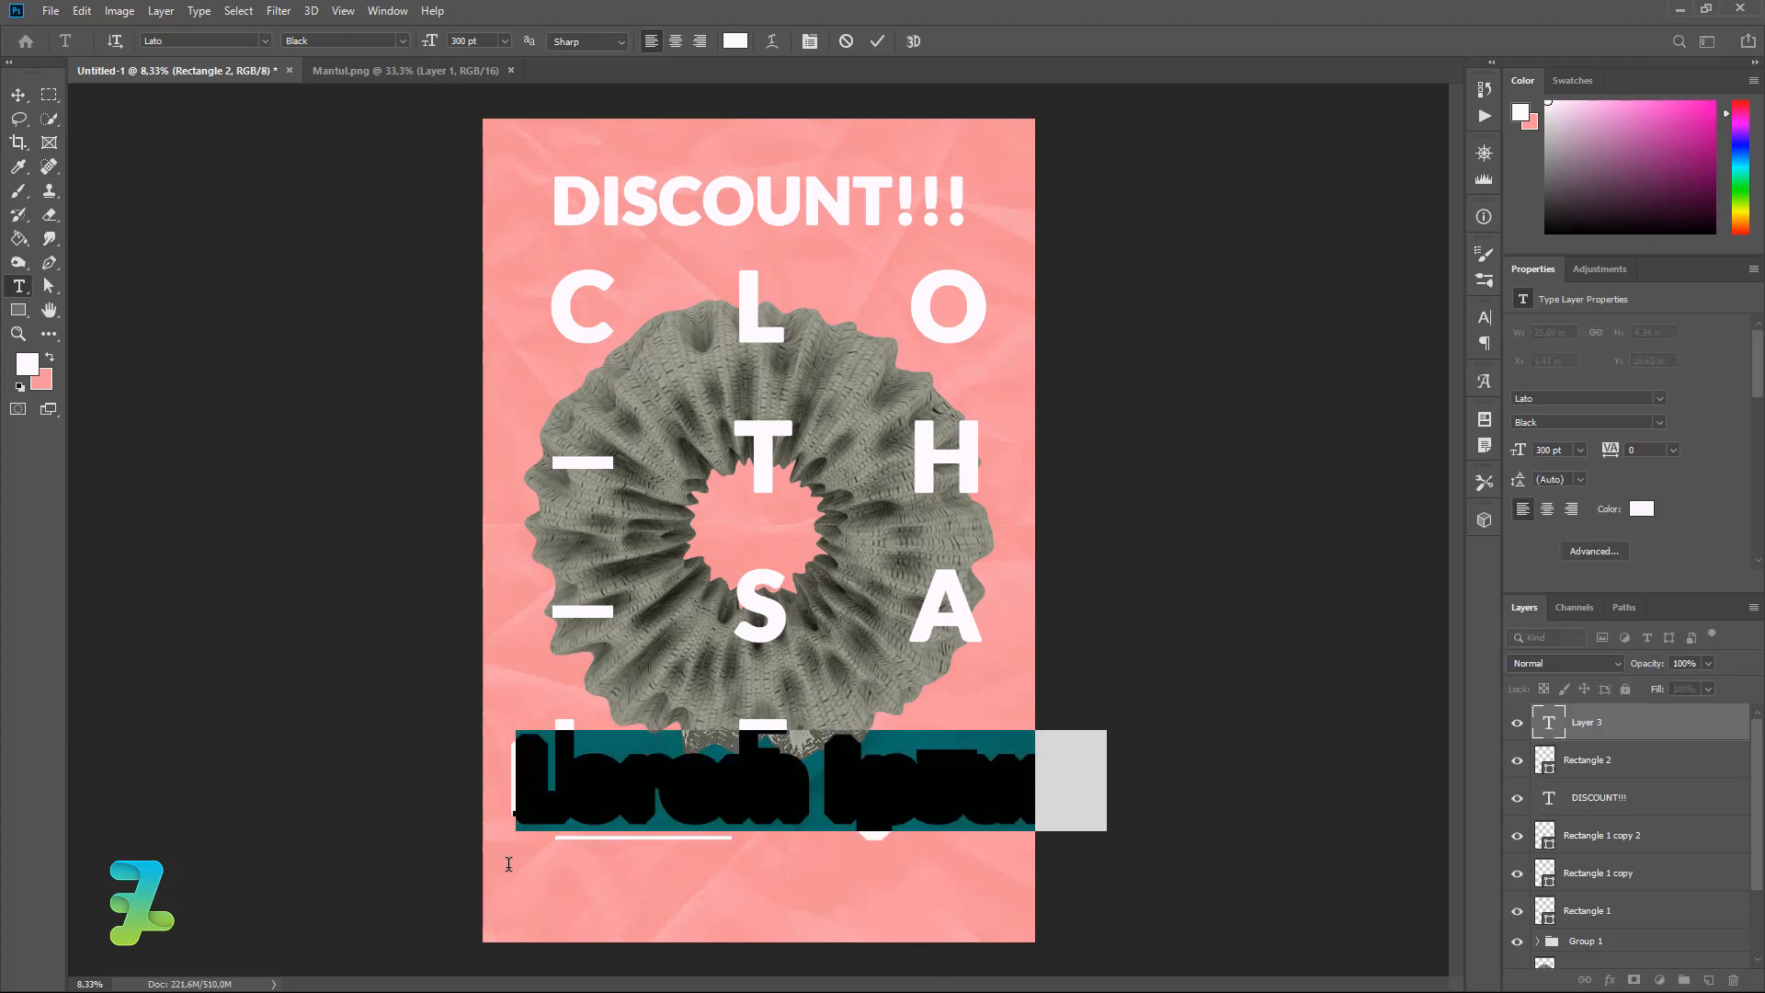
pyautogui.write('Locatio')
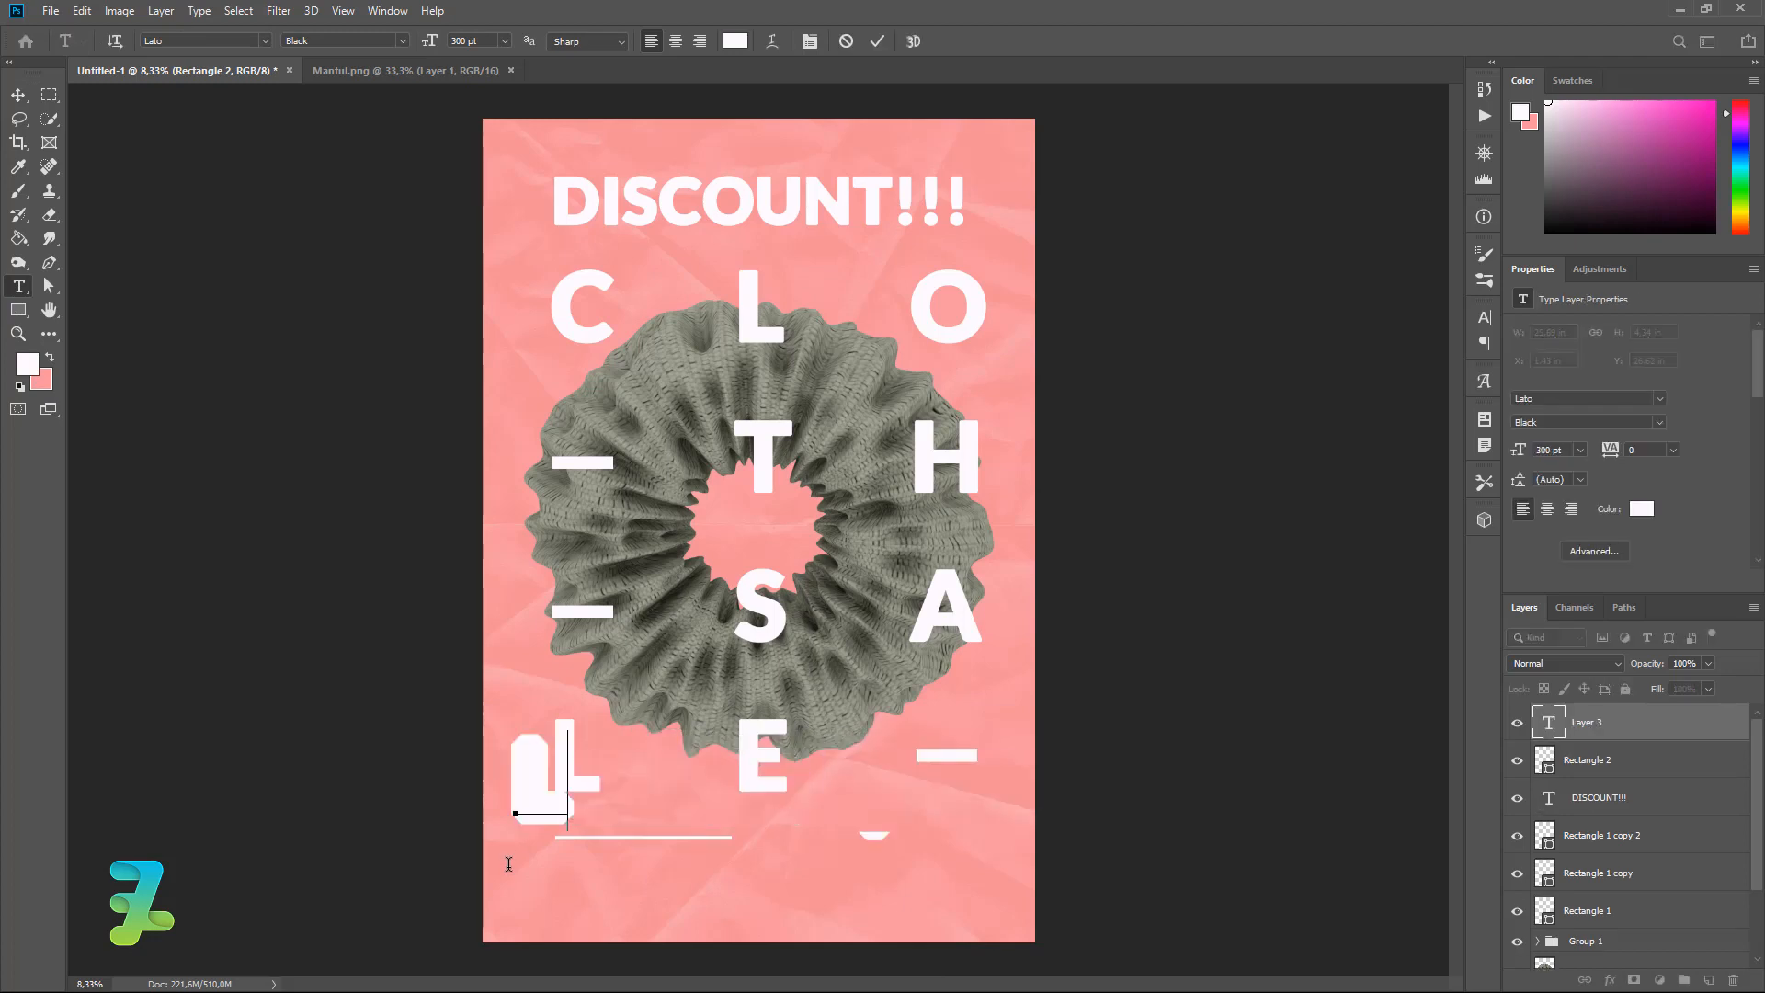
pyautogui.write('n ')
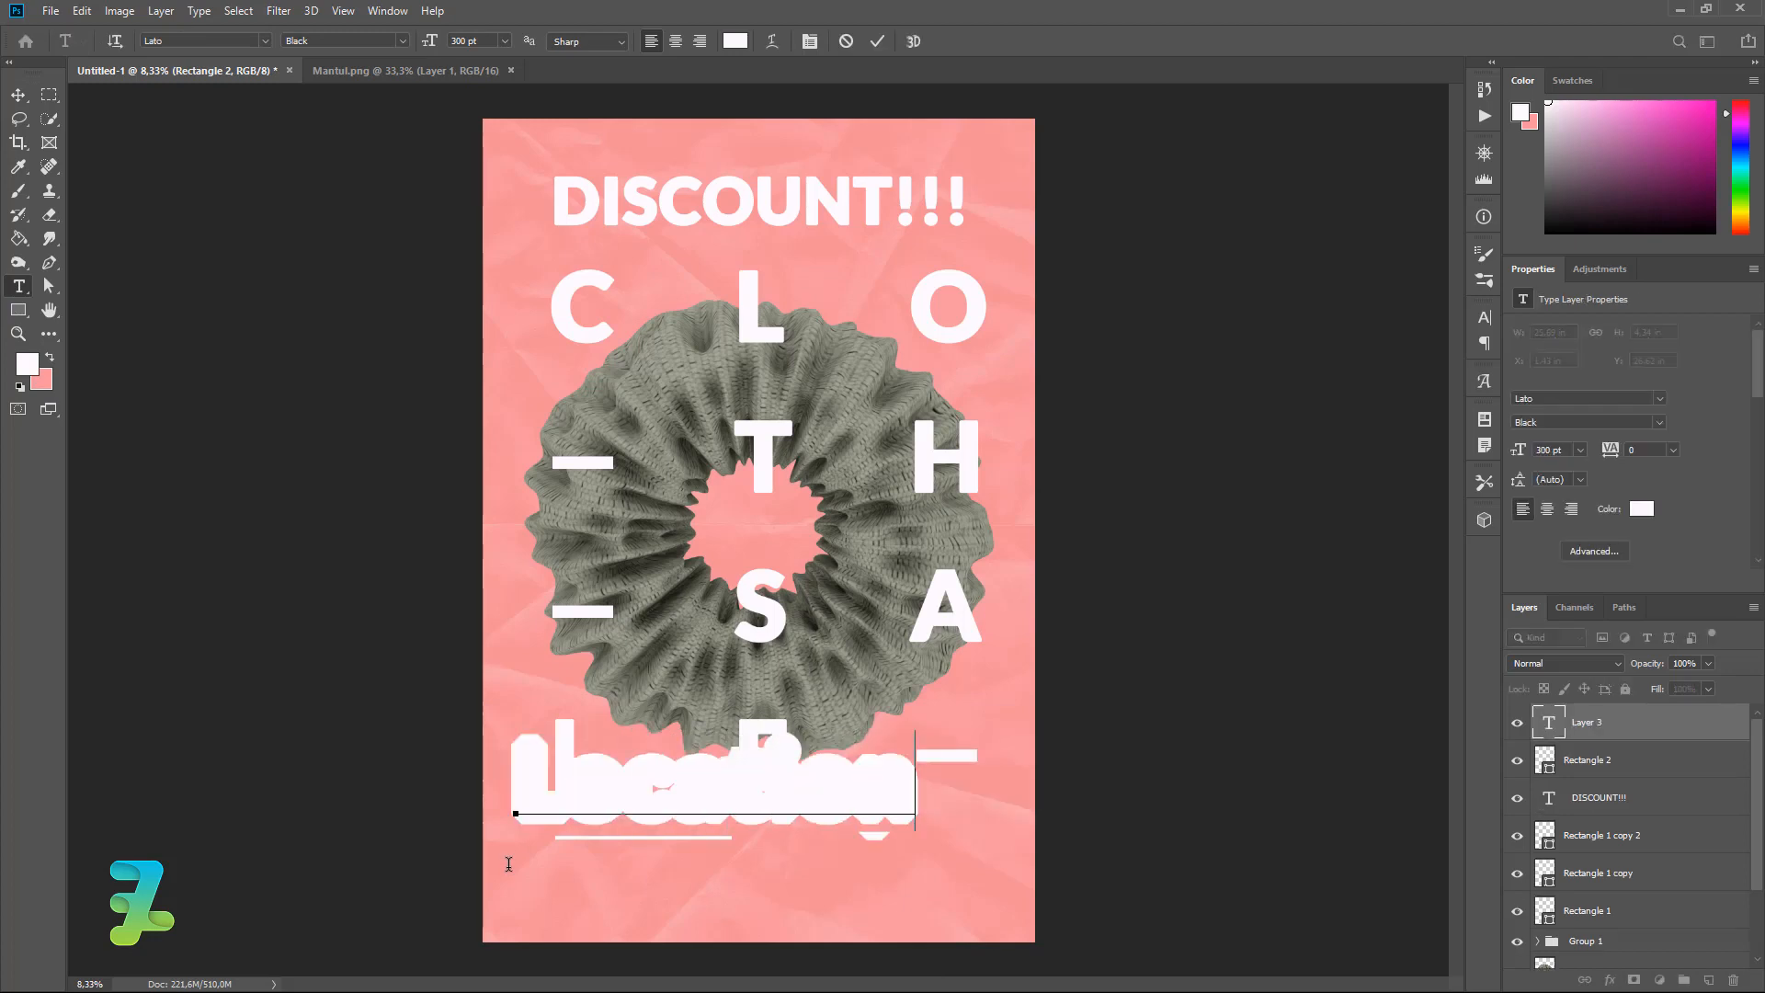
pyautogui.write(':')
# Set the "Location :" text to 48 pt Lato Italic and place it just above the start of the thin line.
pyautogui.hotkey('ctrl', 'a')
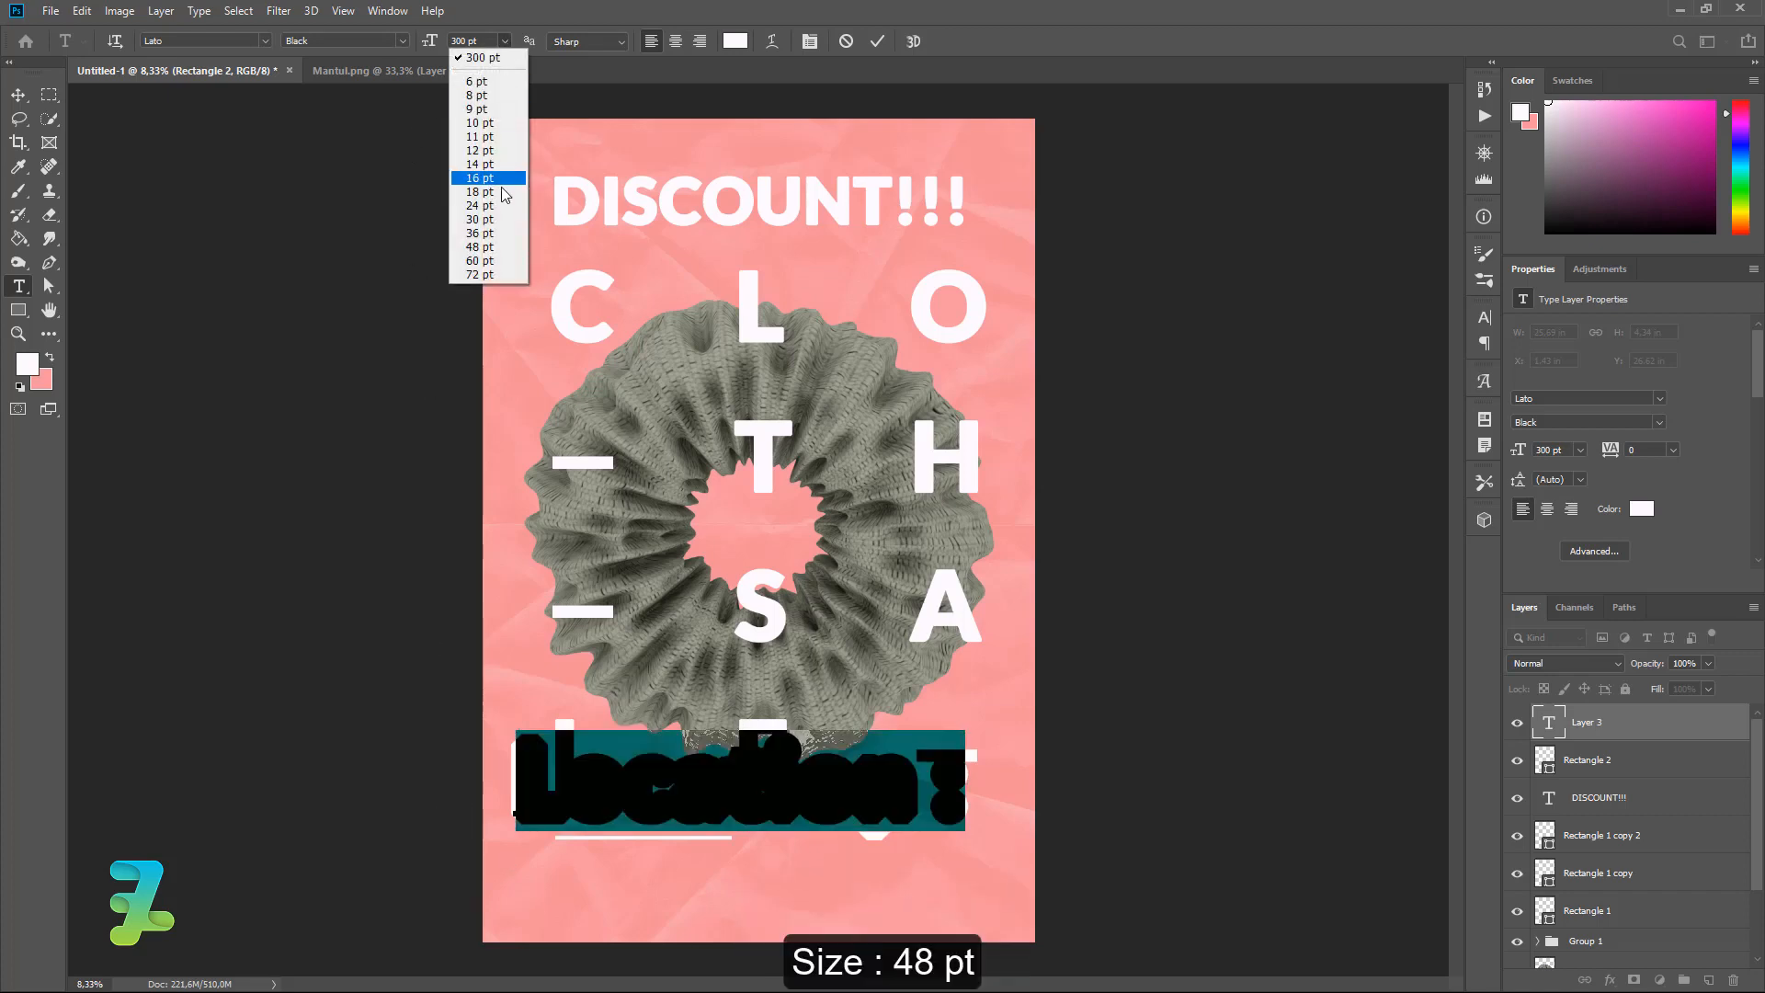
pyautogui.click(480, 274)
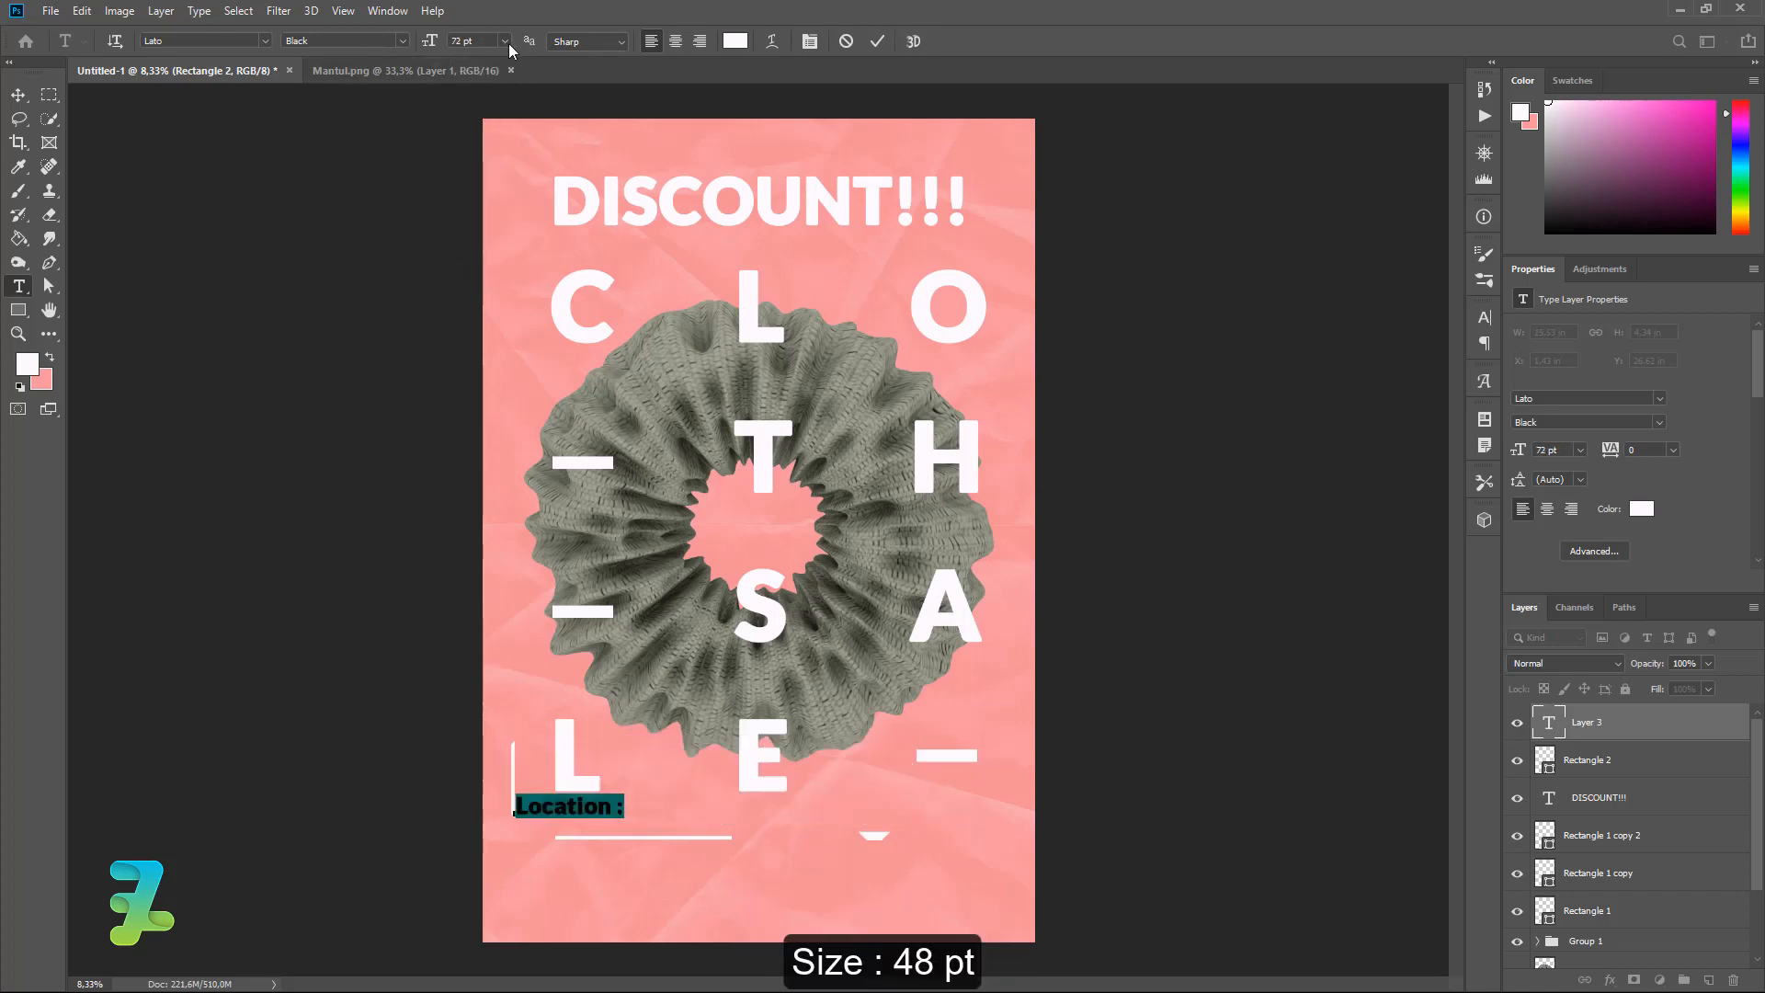
pyautogui.click(506, 41)
pyautogui.click(454, 261)
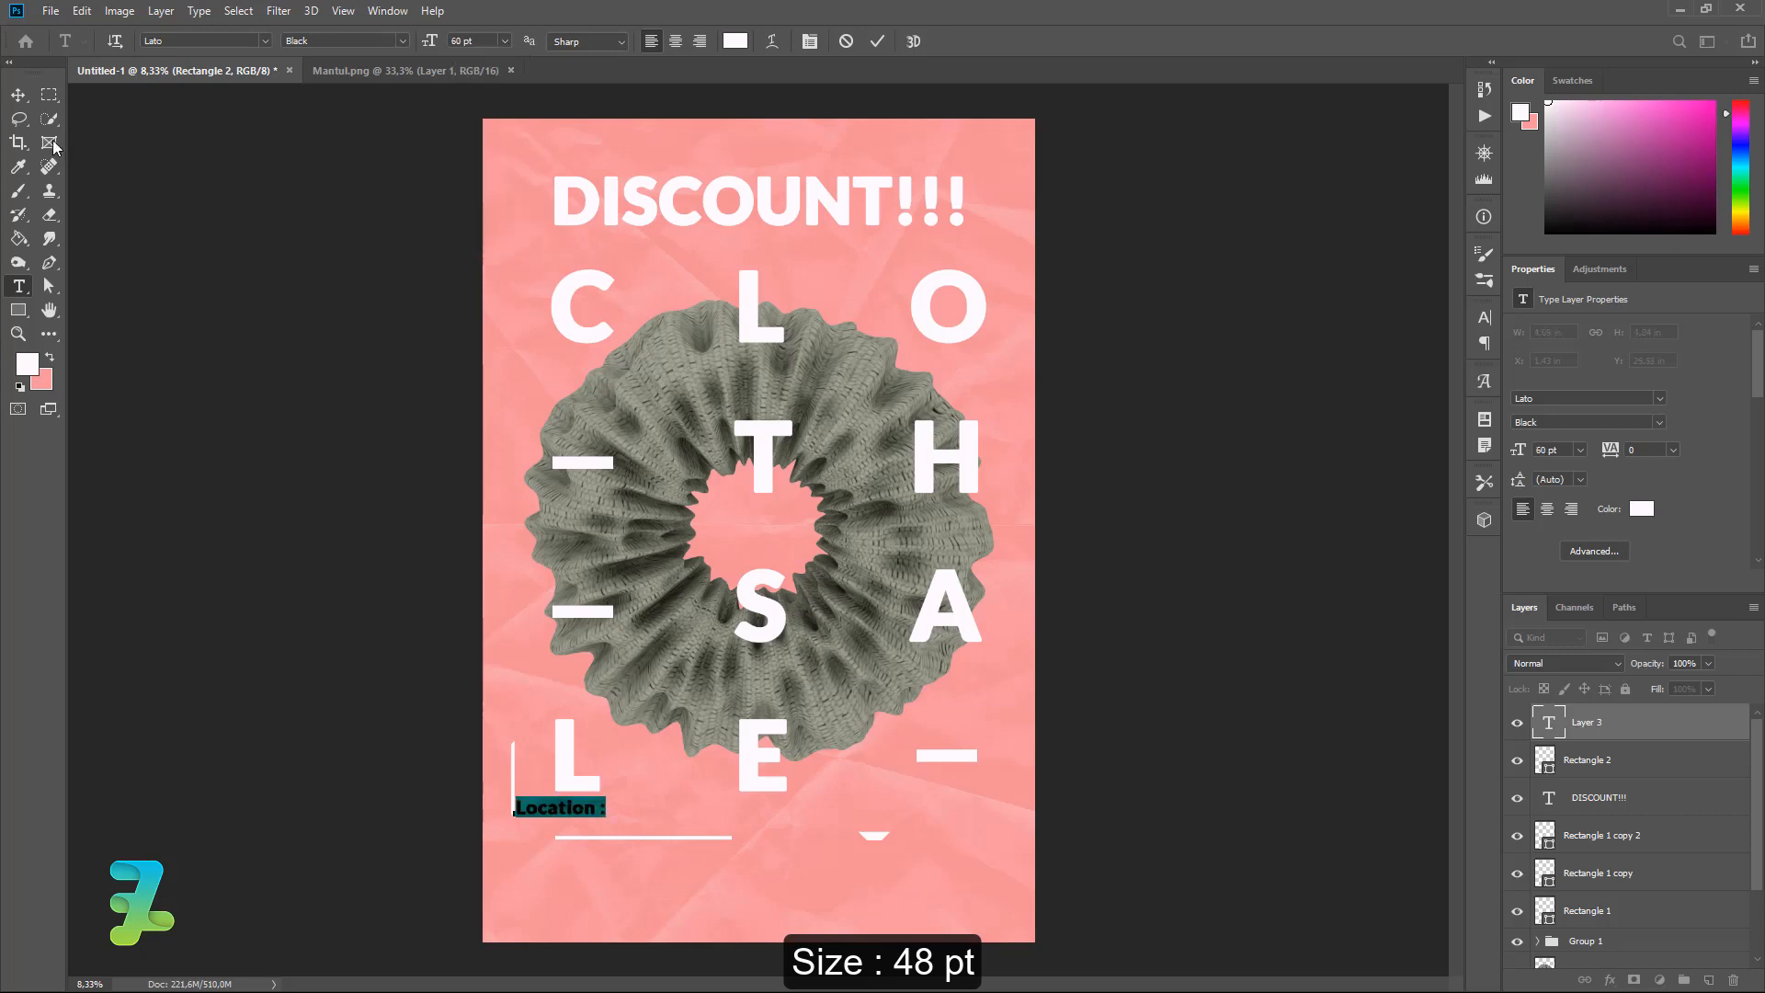
pyautogui.click(504, 41)
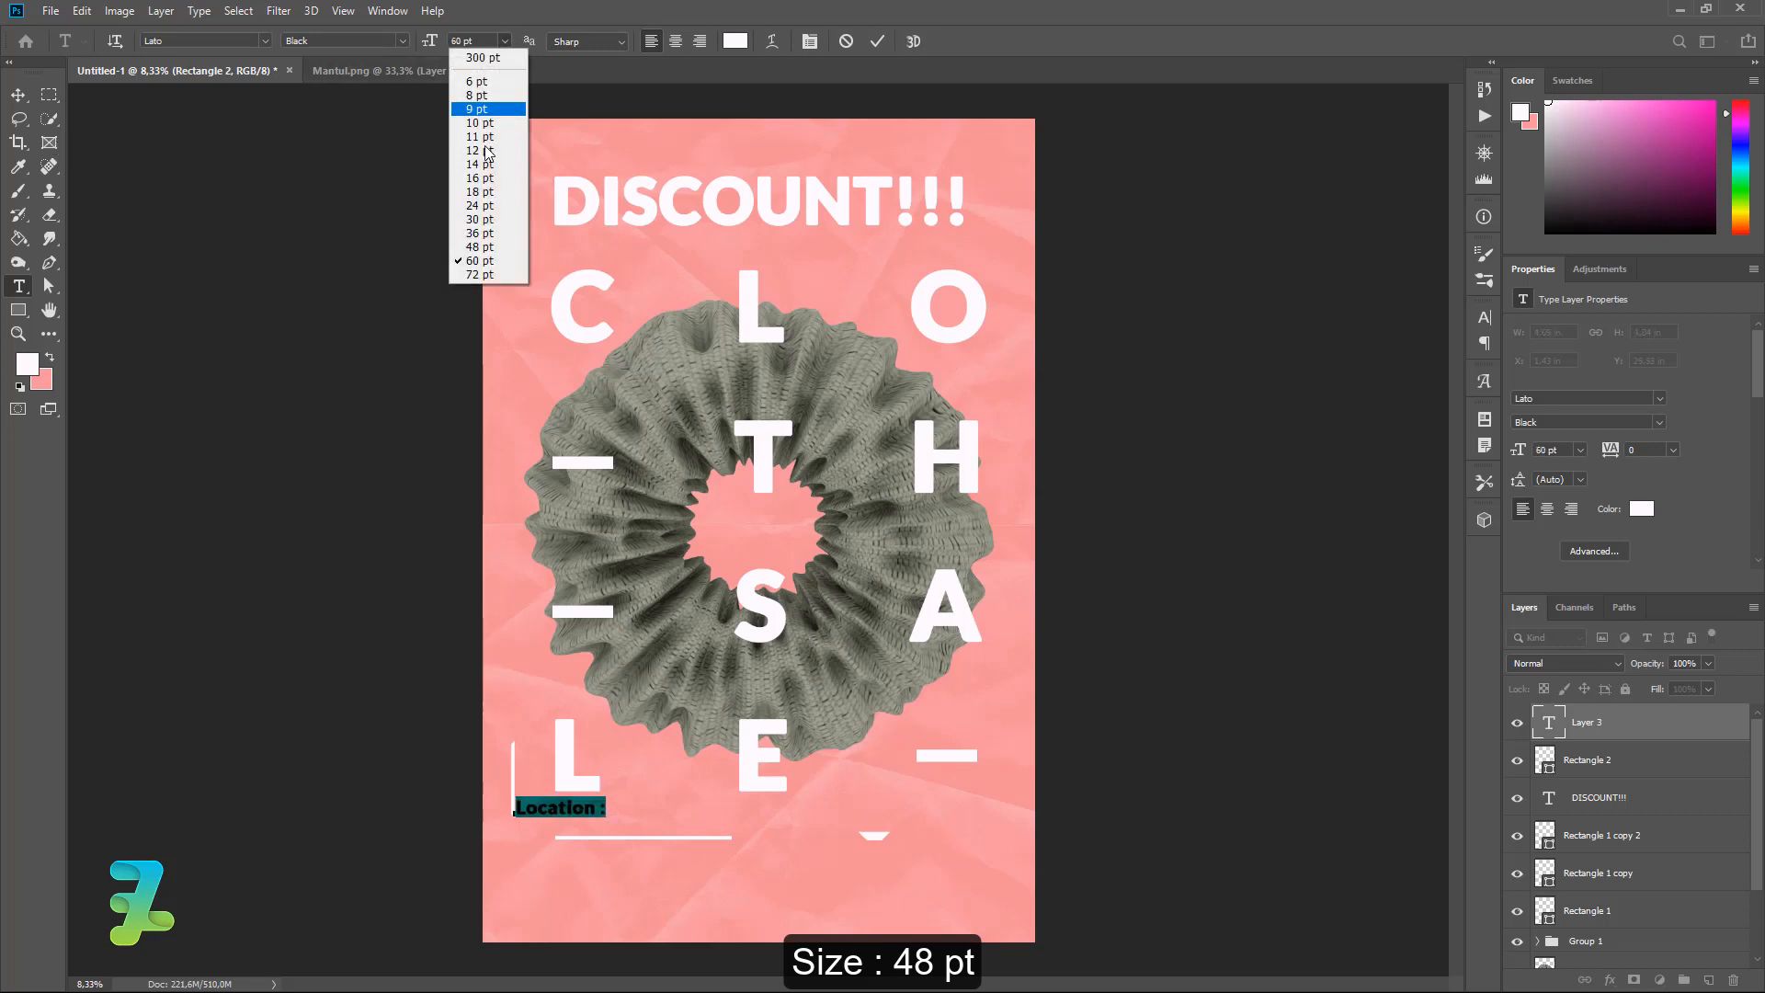
pyautogui.click(472, 247)
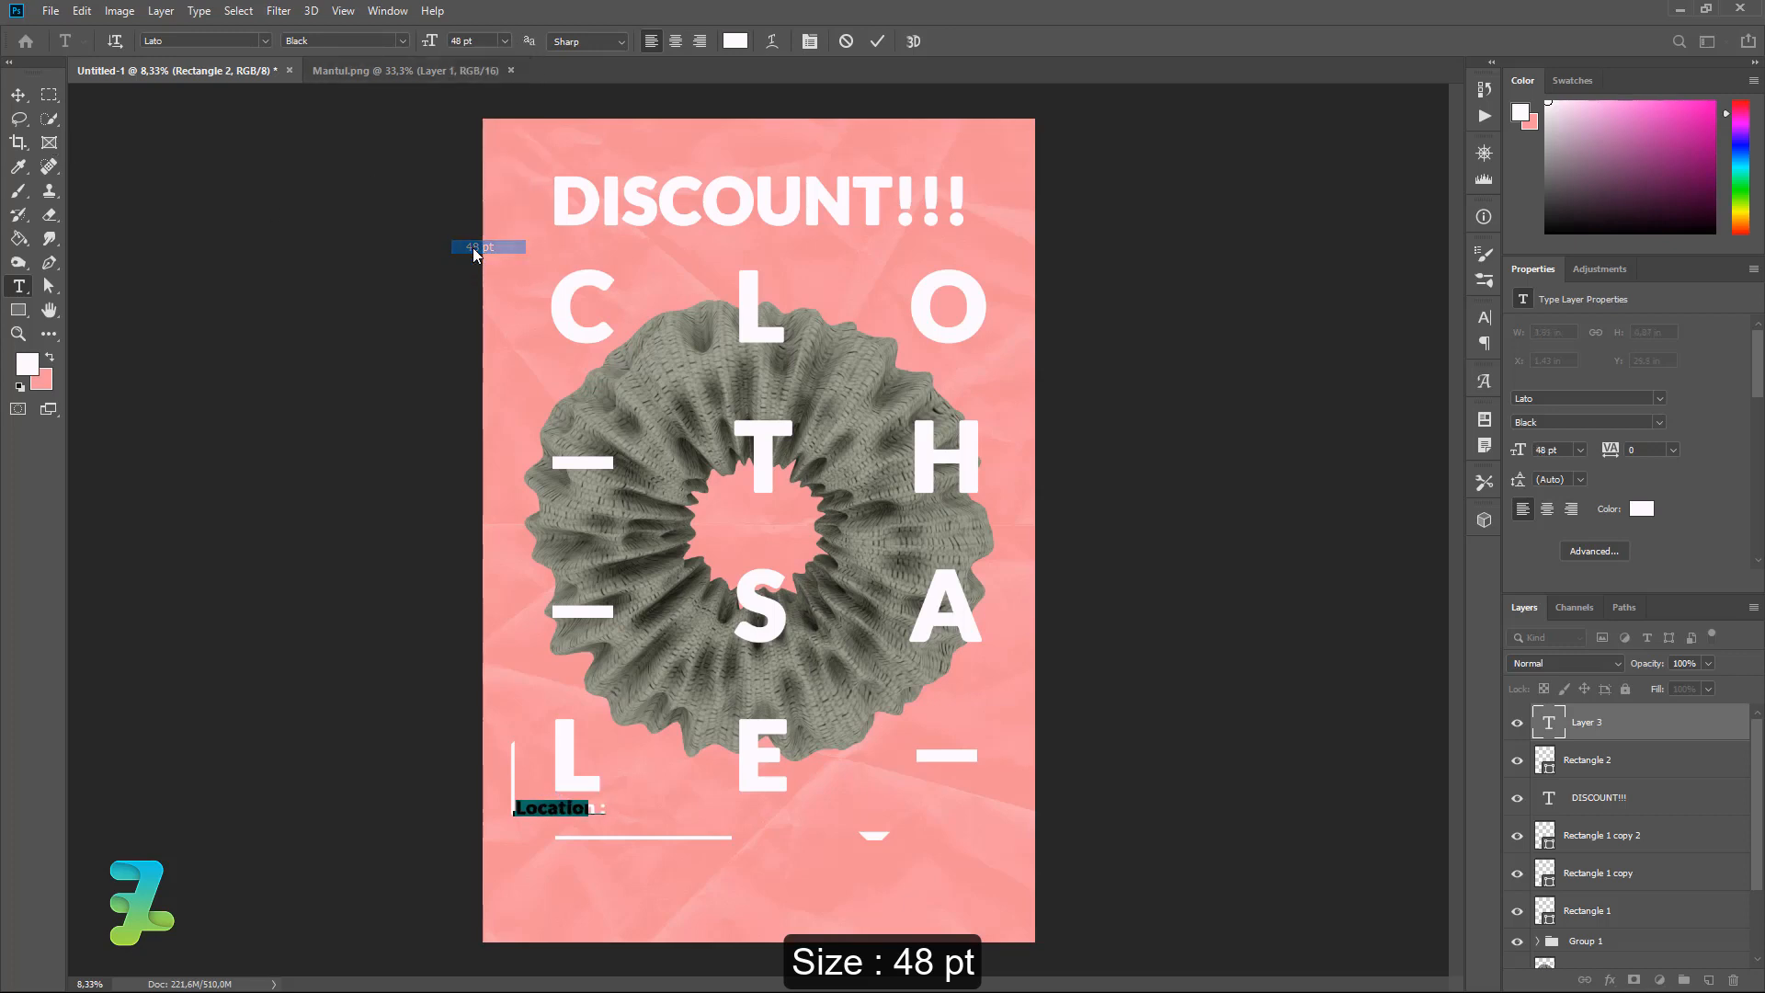
pyautogui.click(401, 42)
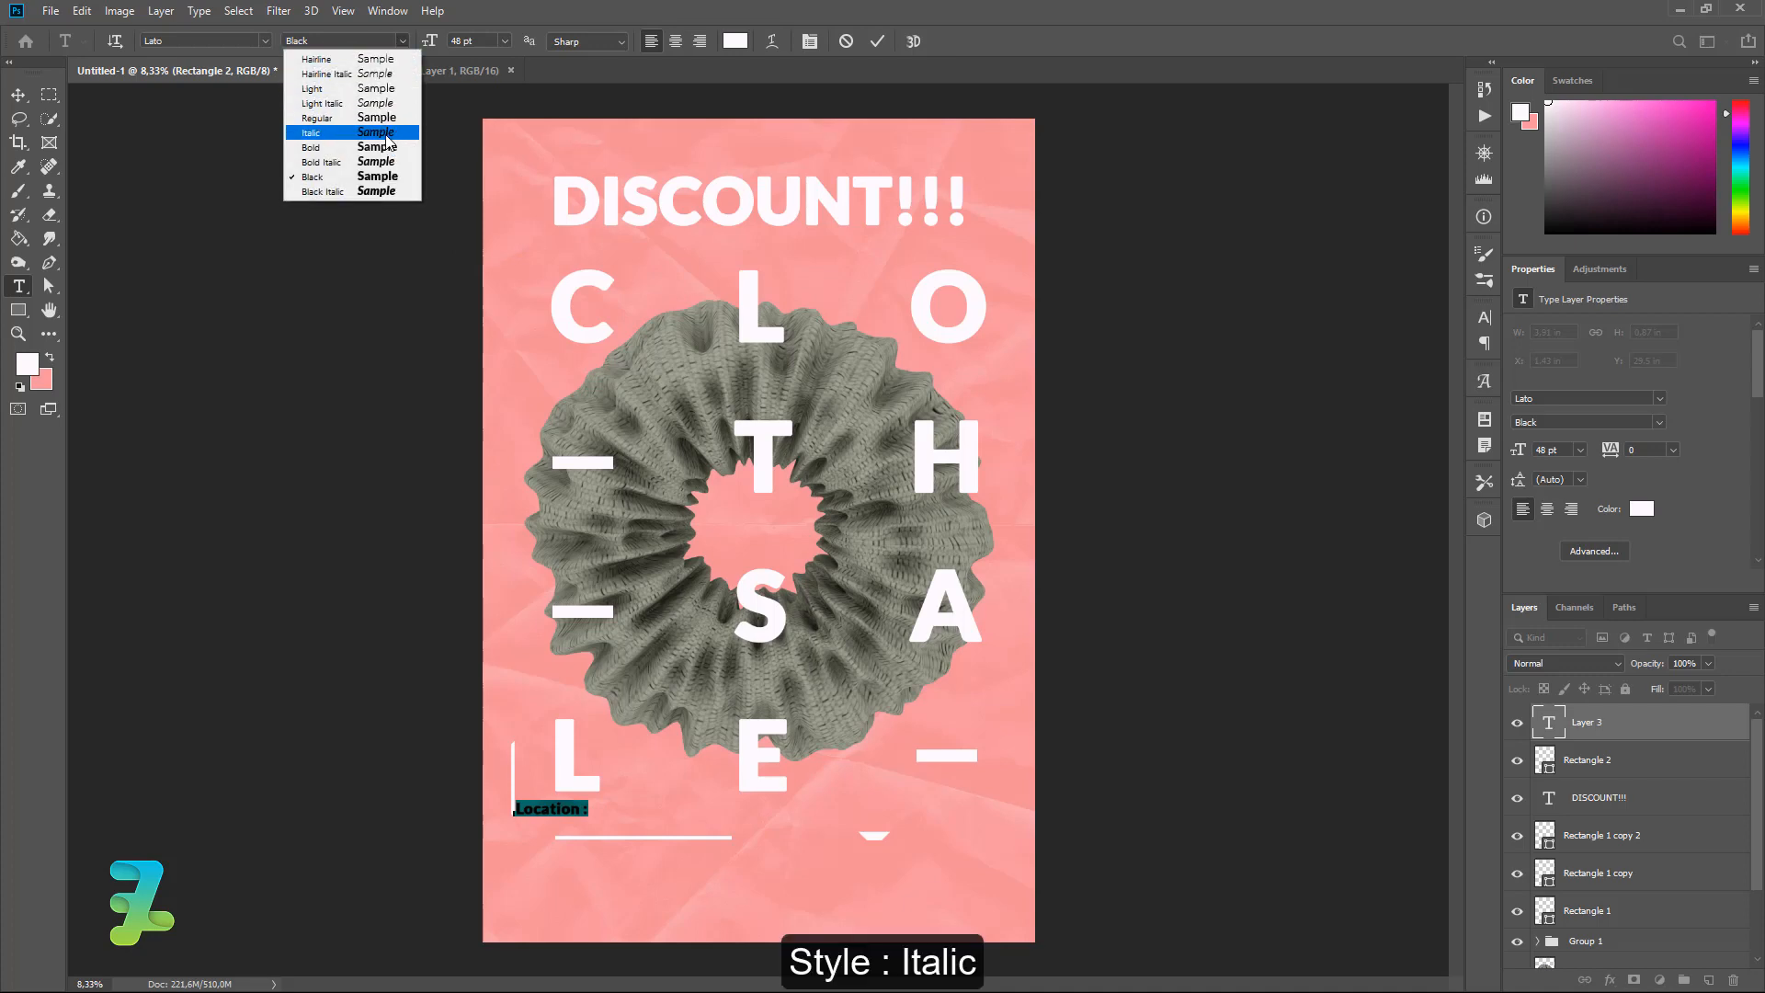
pyautogui.click(386, 138)
pyautogui.click(18, 95)
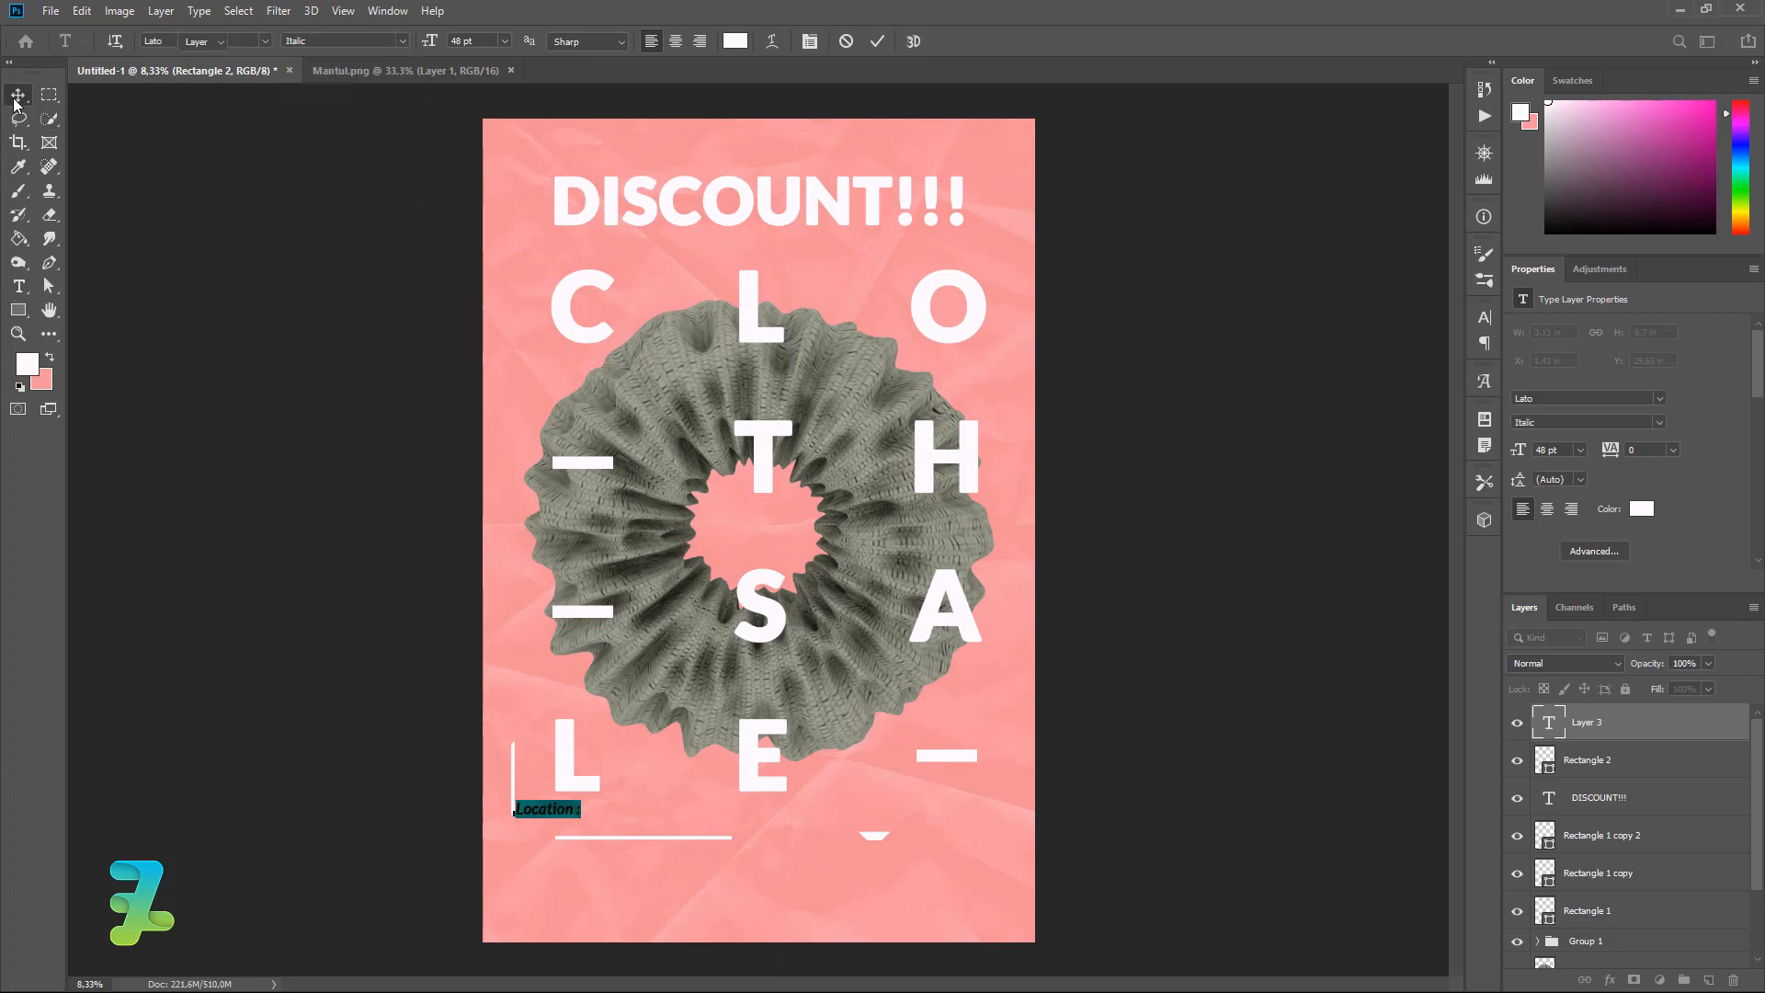
pyautogui.keyDown('ctrl'); pyautogui.moveTo(552, 809); pyautogui.dragTo(591, 824); pyautogui.keyUp('ctrl')
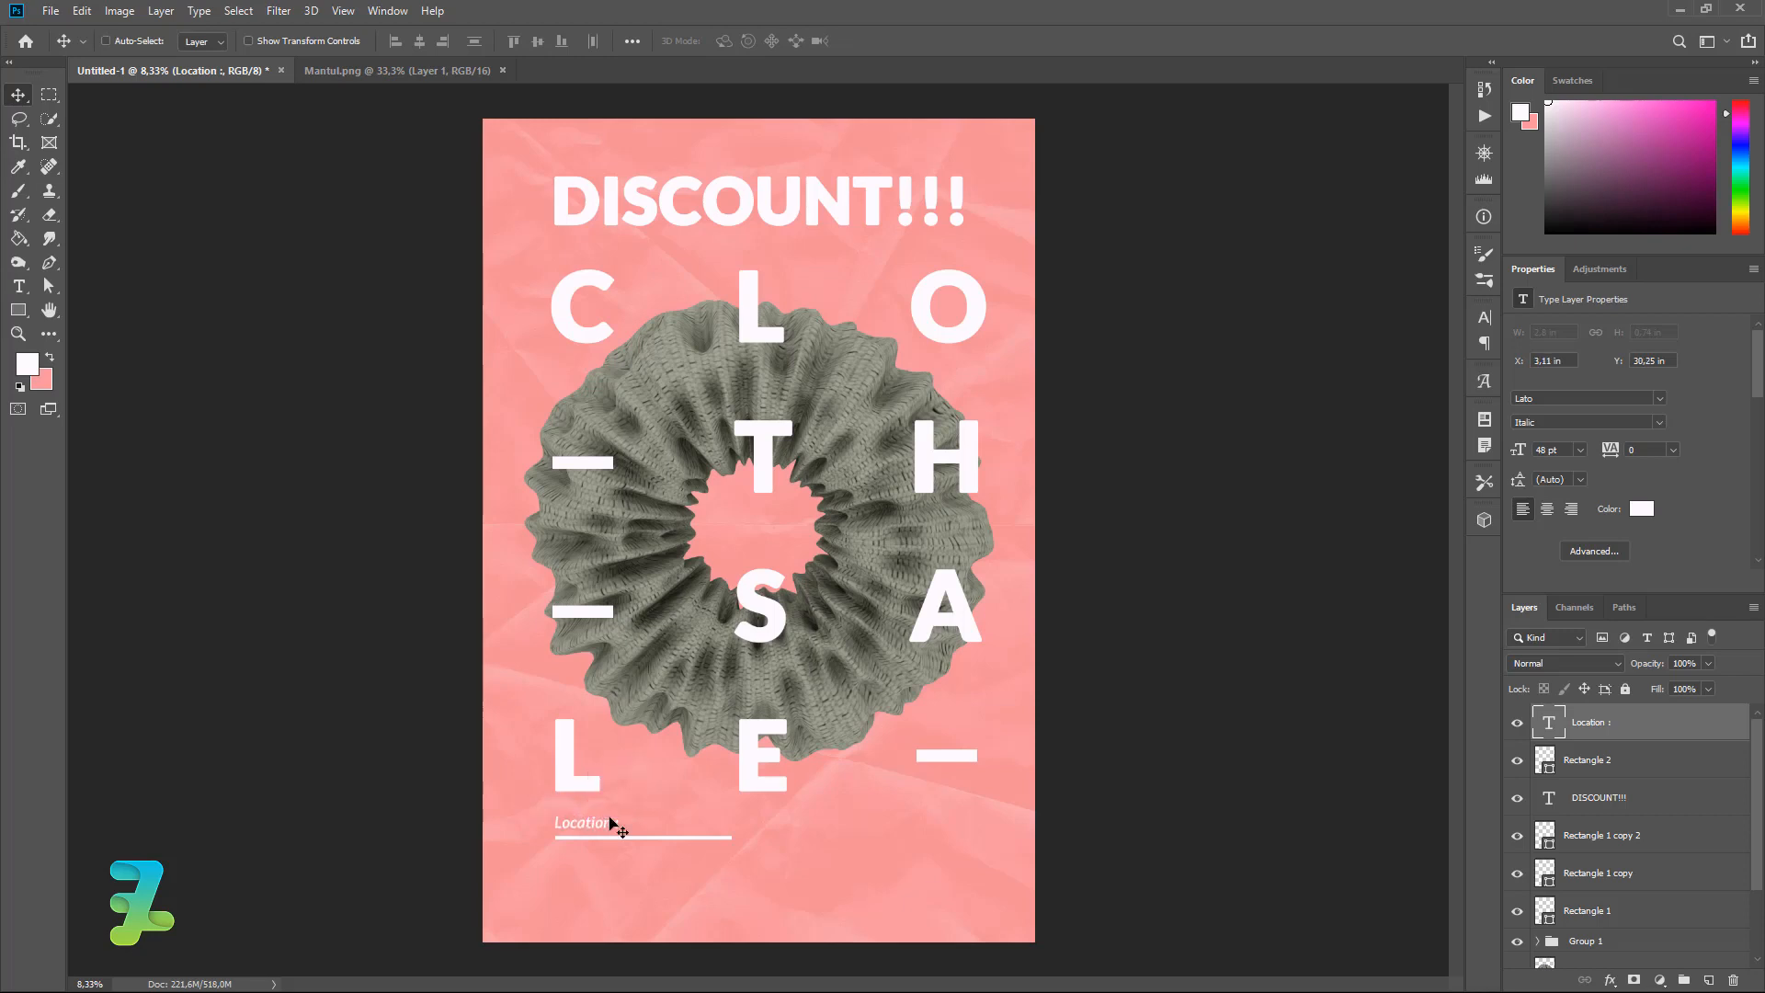
# Duplicate the "Location :" text below the line and change the copy to "Bekasi, East Java Indonesia" on two lines.
pyautogui.hotkey('ctrl', 'j')
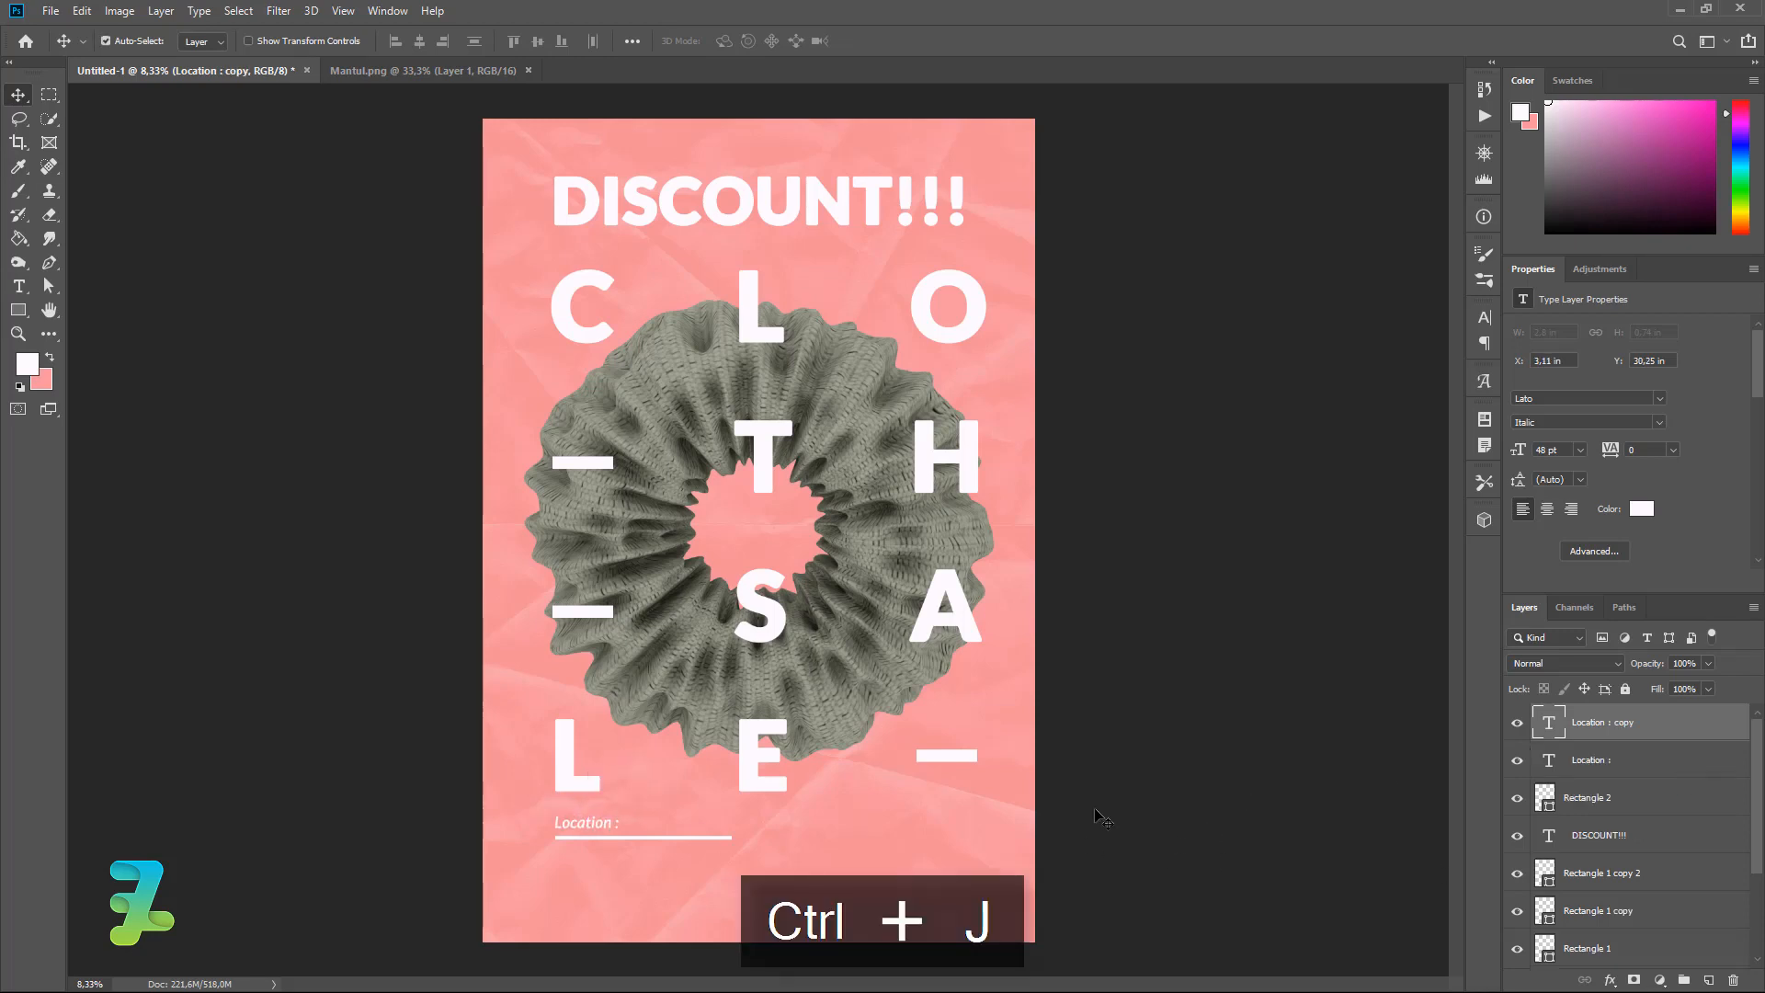
pyautogui.moveTo(591, 831); pyautogui.dragTo(593, 853)
pyautogui.doubleClick(1552, 721)
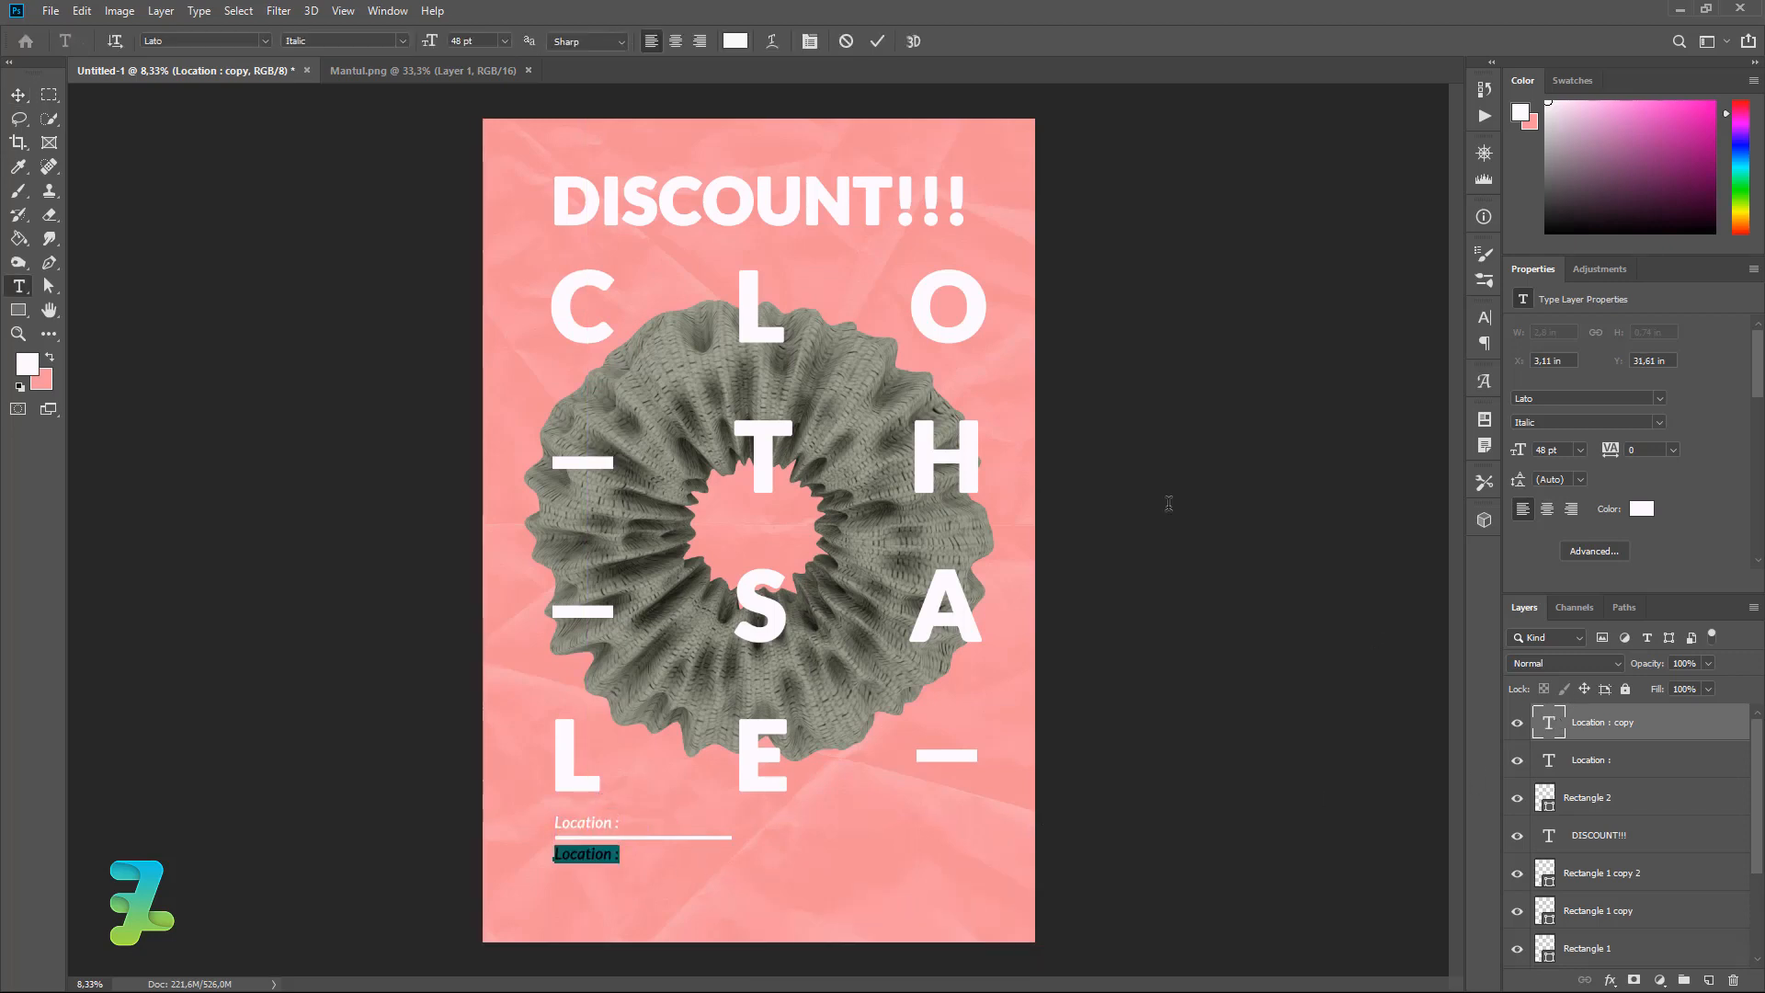
pyautogui.press('BackSpace')
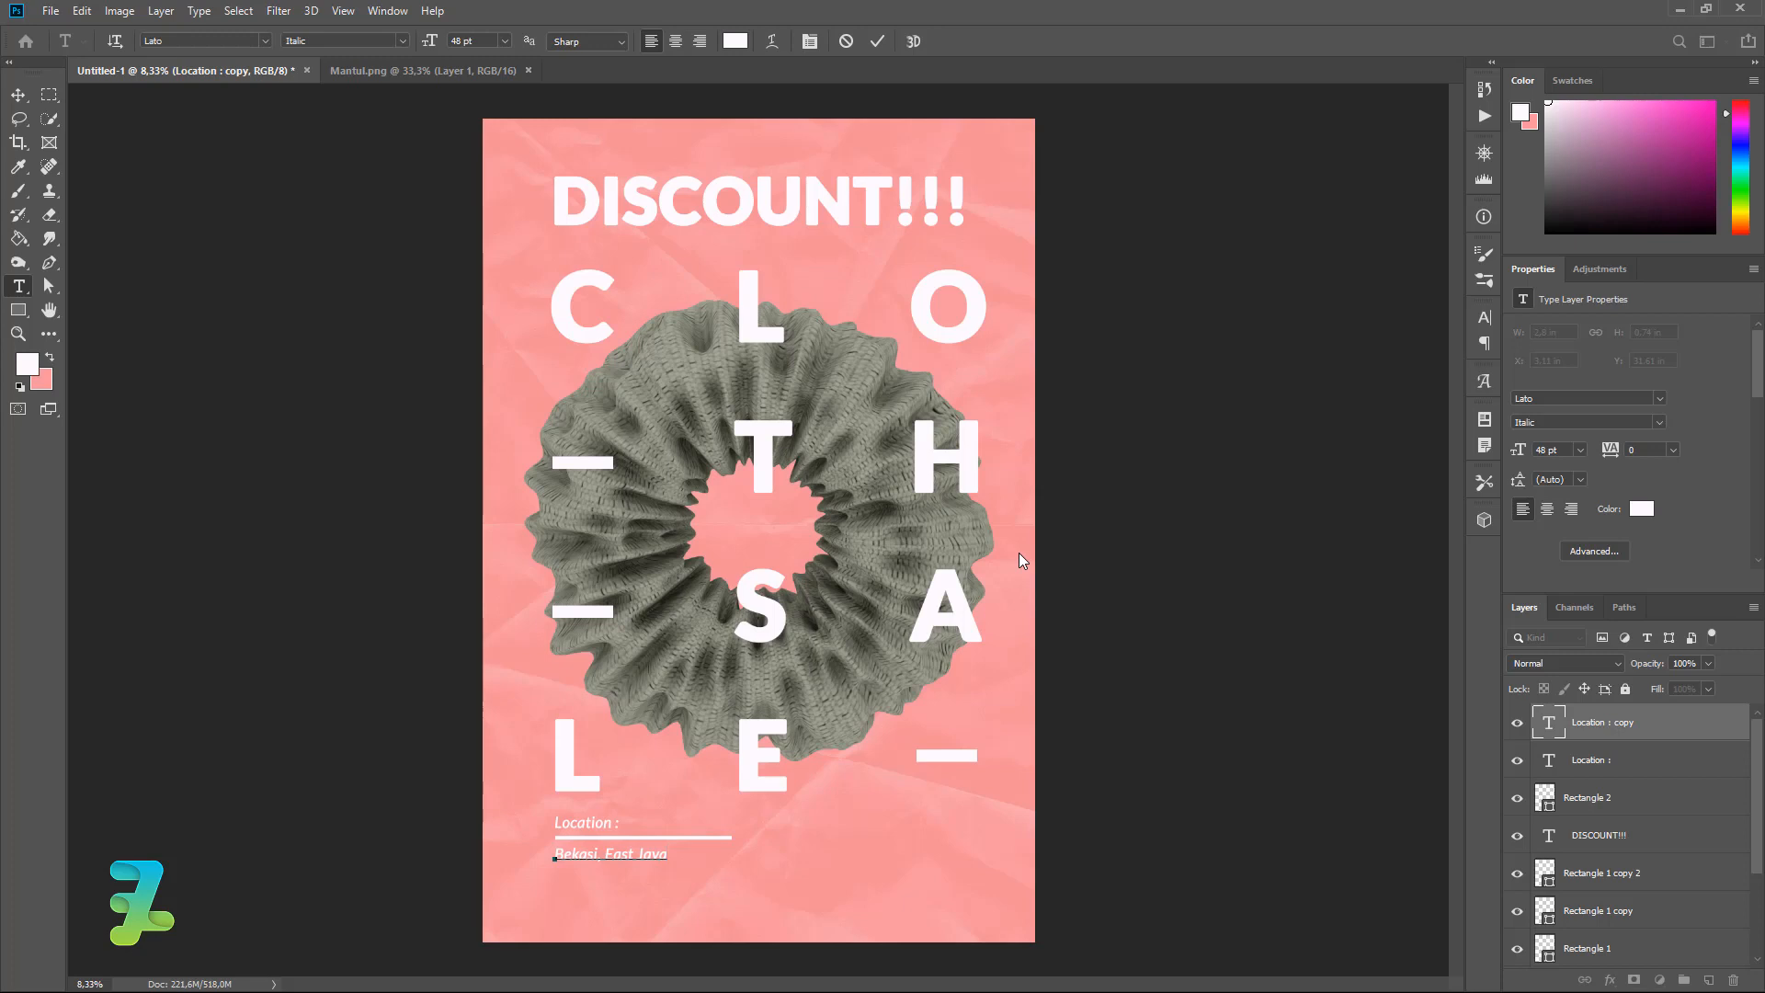
pyautogui.write('nesia')
pyautogui.hotkey('ctrl', 'Return')
pyautogui.press('v')
# Duplicate the thin line and its two text layers together and move the copies straight across, ending under the last bar.
pyautogui.click(1637, 797)
pyautogui.keyDown('shift'); pyautogui.click(1634, 727); pyautogui.keyUp('shift')
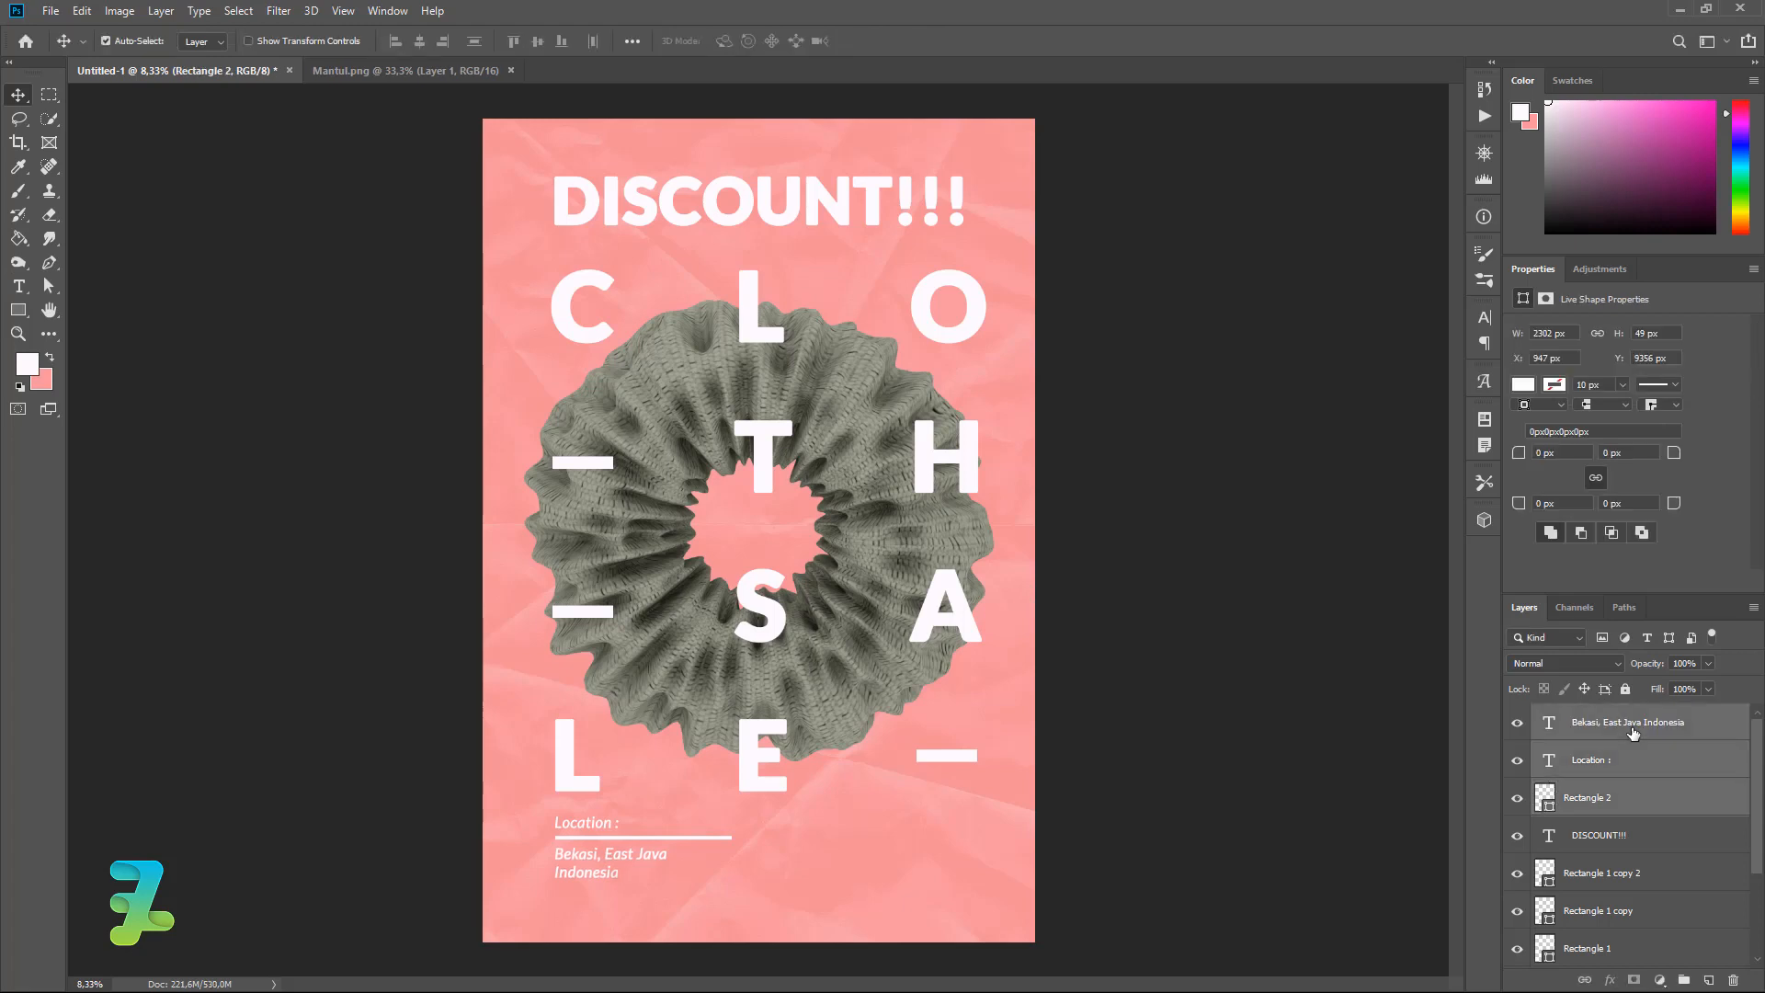
pyautogui.hotkey('ctrl', 'j')
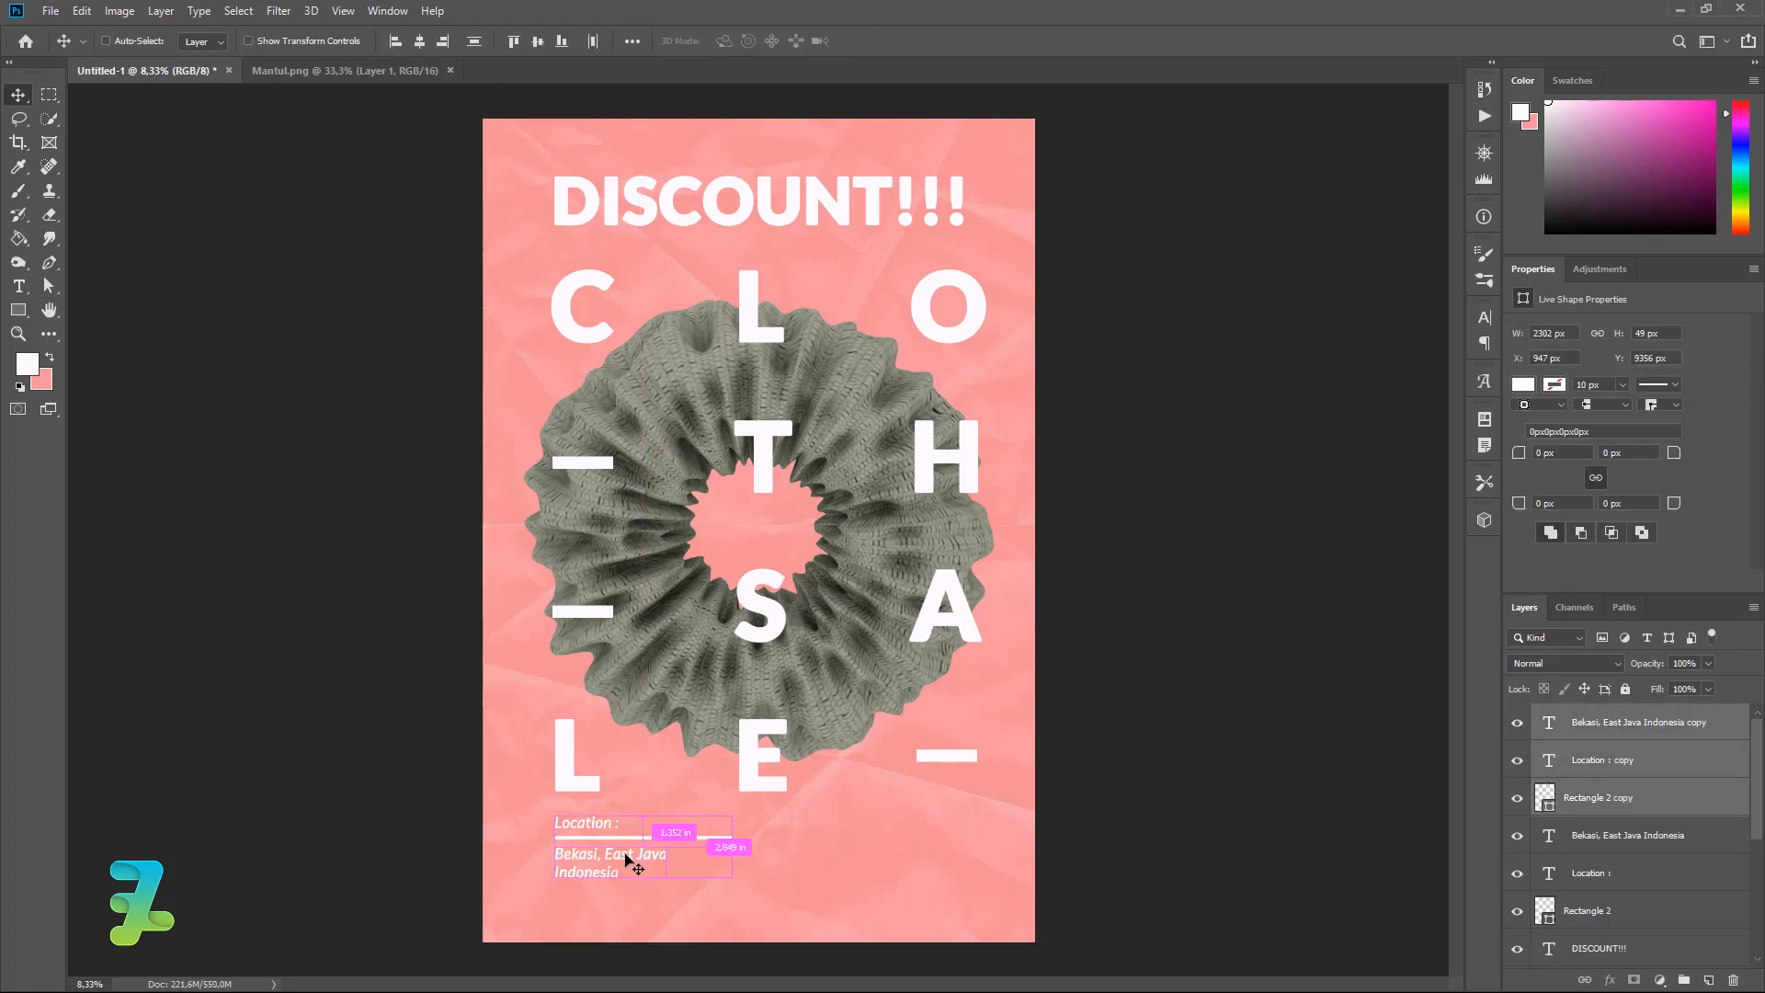
pyautogui.moveTo(626, 858); pyautogui.dragTo(870, 857)
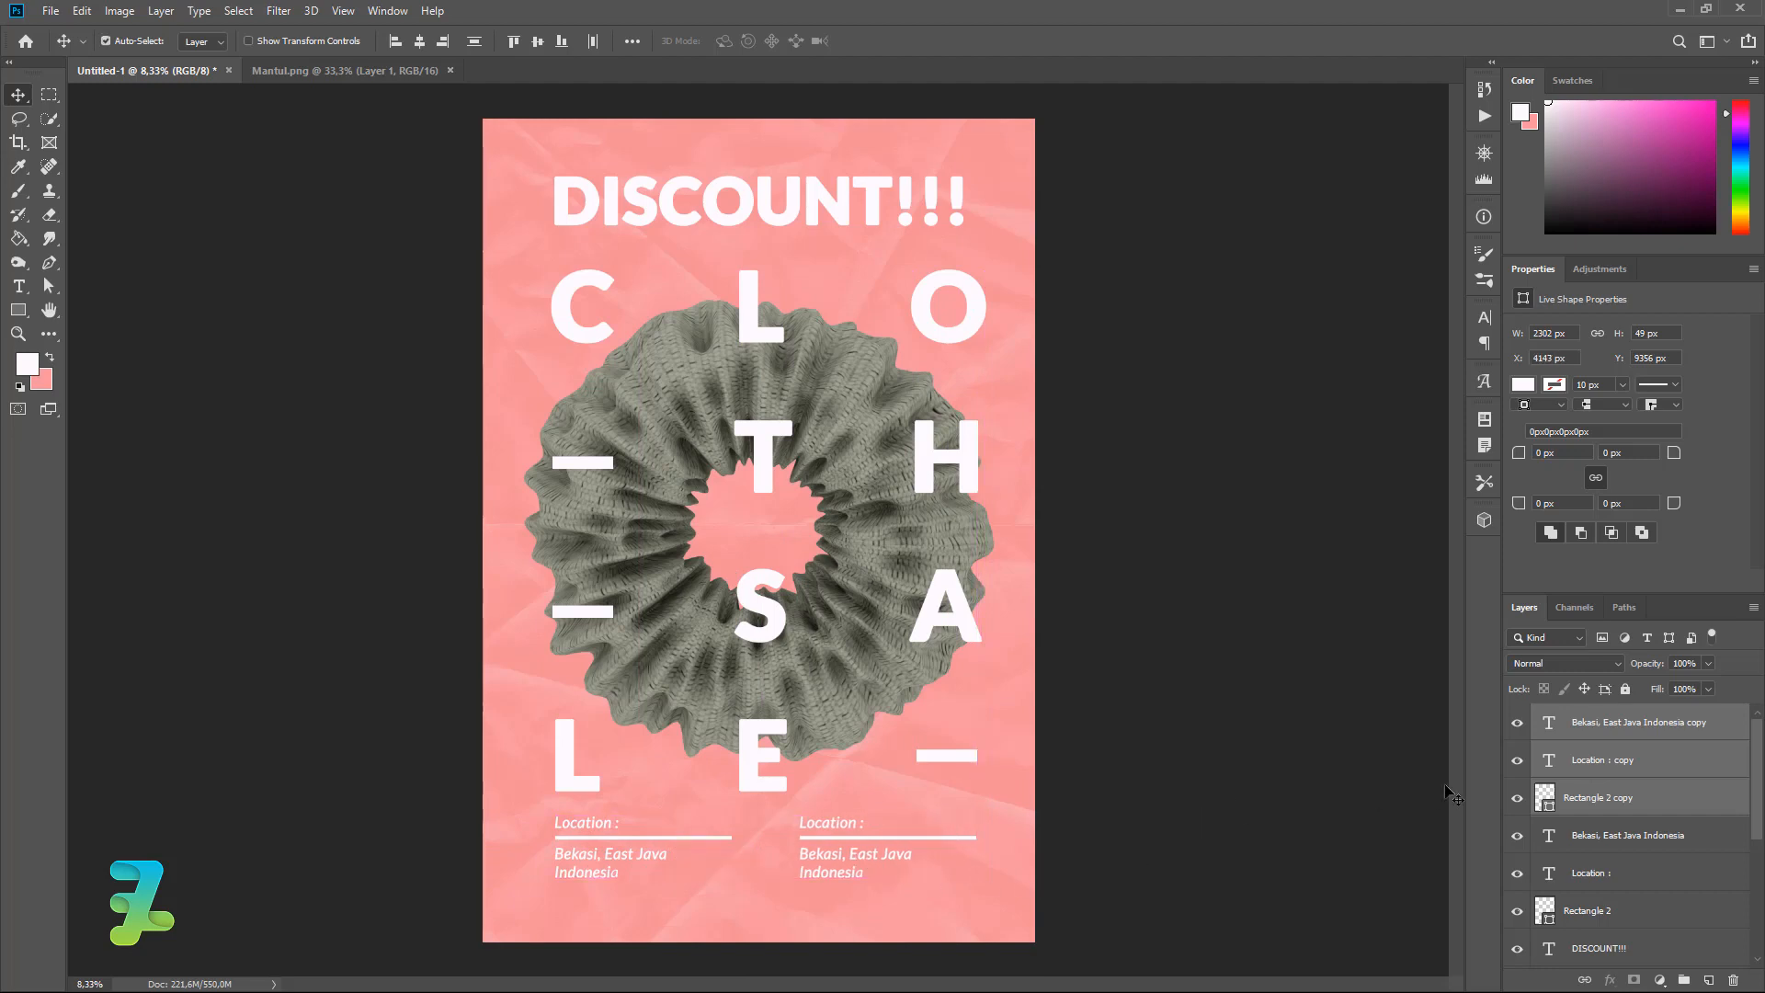
# Change the copied "Location :" text to "Date :" and place it flush with the end of the second thin line.
pyautogui.click(1560, 761)
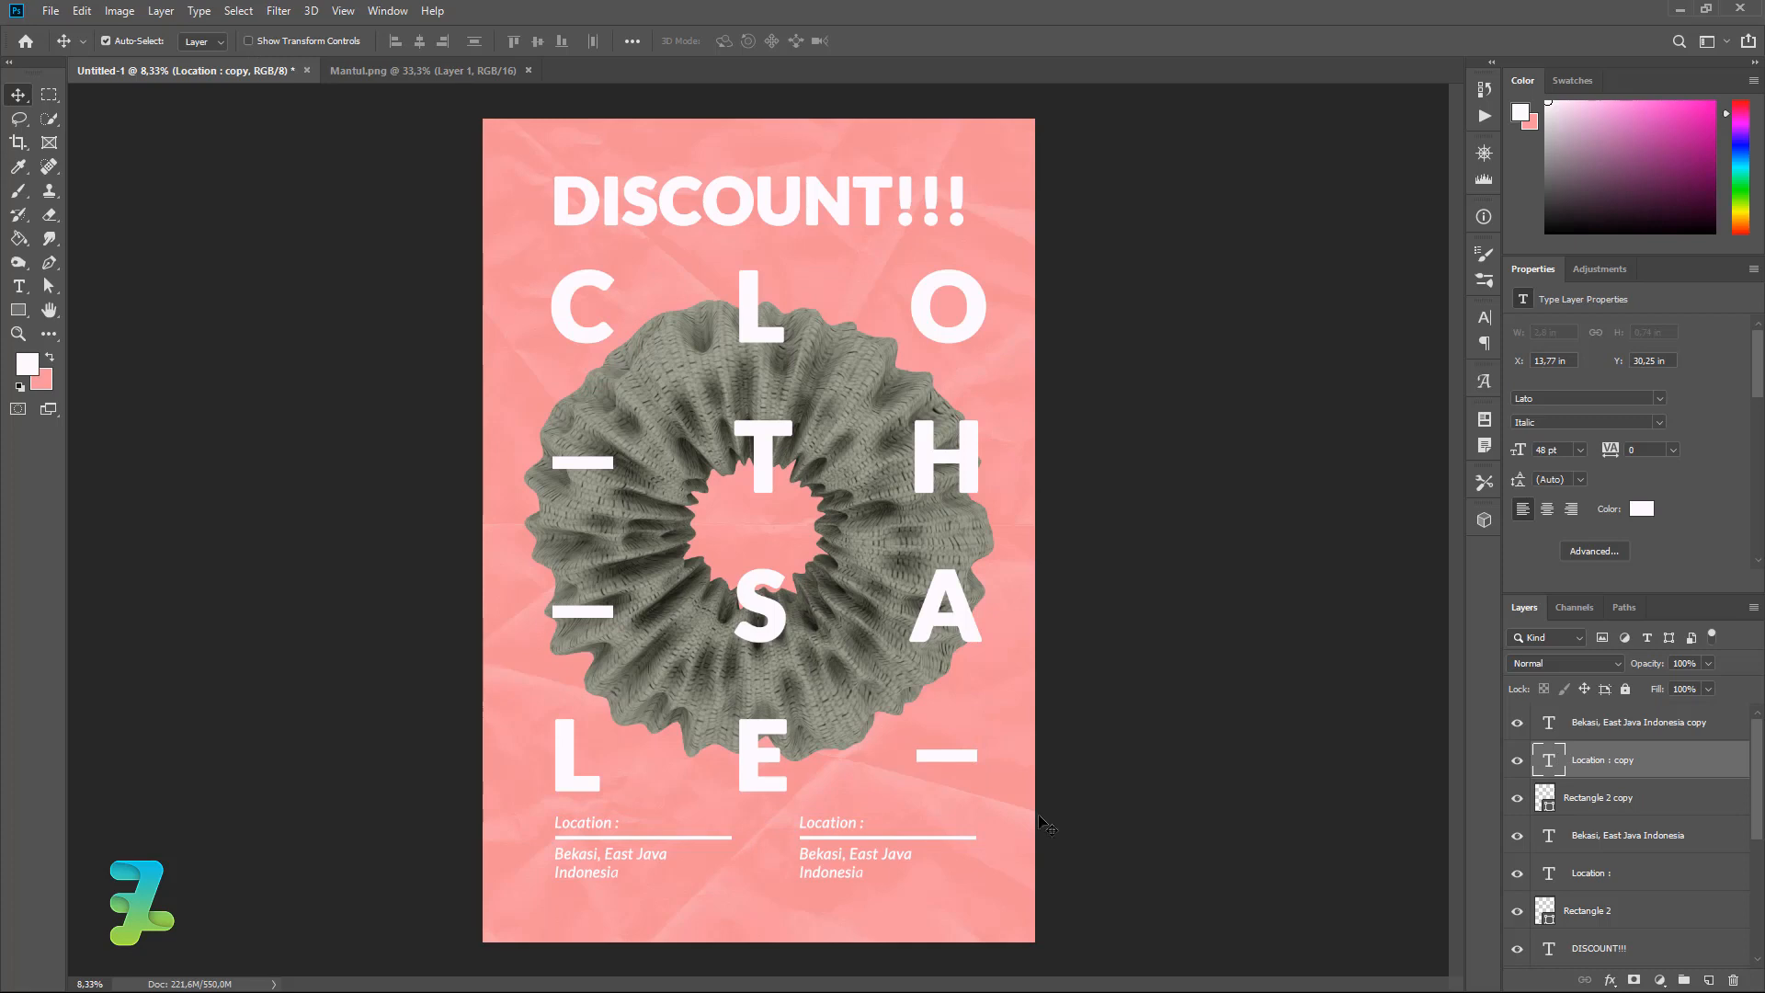
pyautogui.moveTo(830, 824); pyautogui.dragTo(934, 820)
pyautogui.doubleClick(1562, 760)
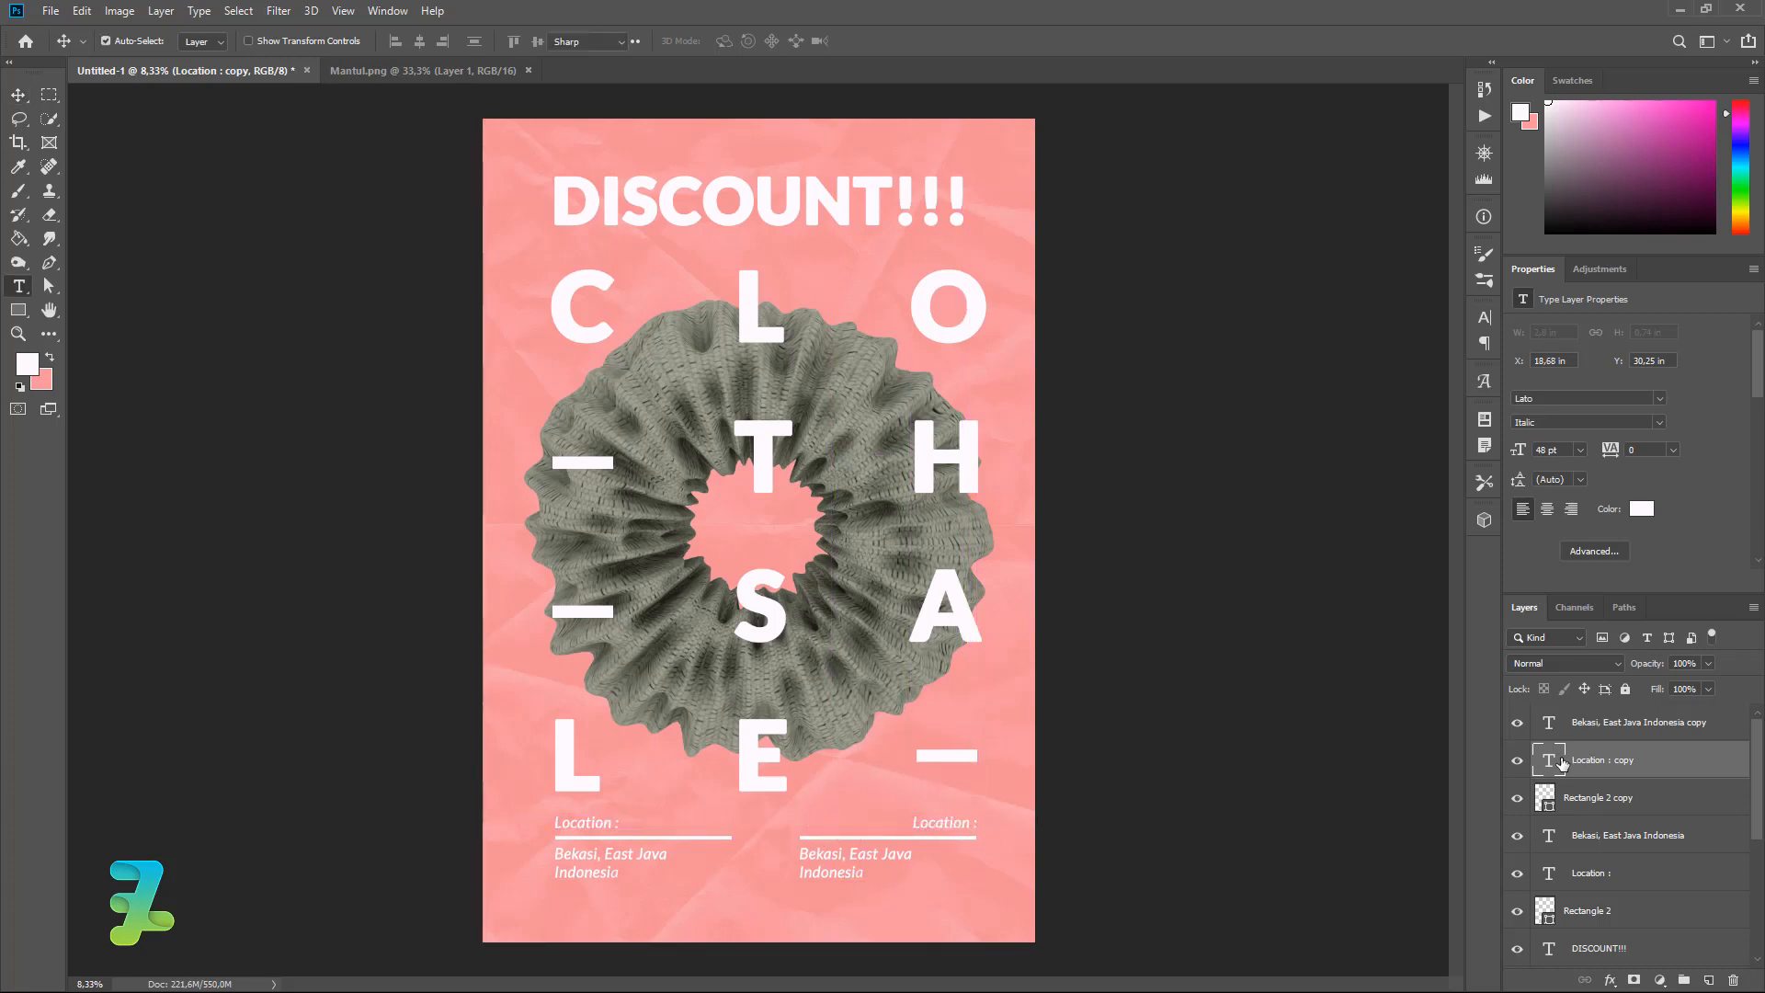
pyautogui.press('BackSpace')
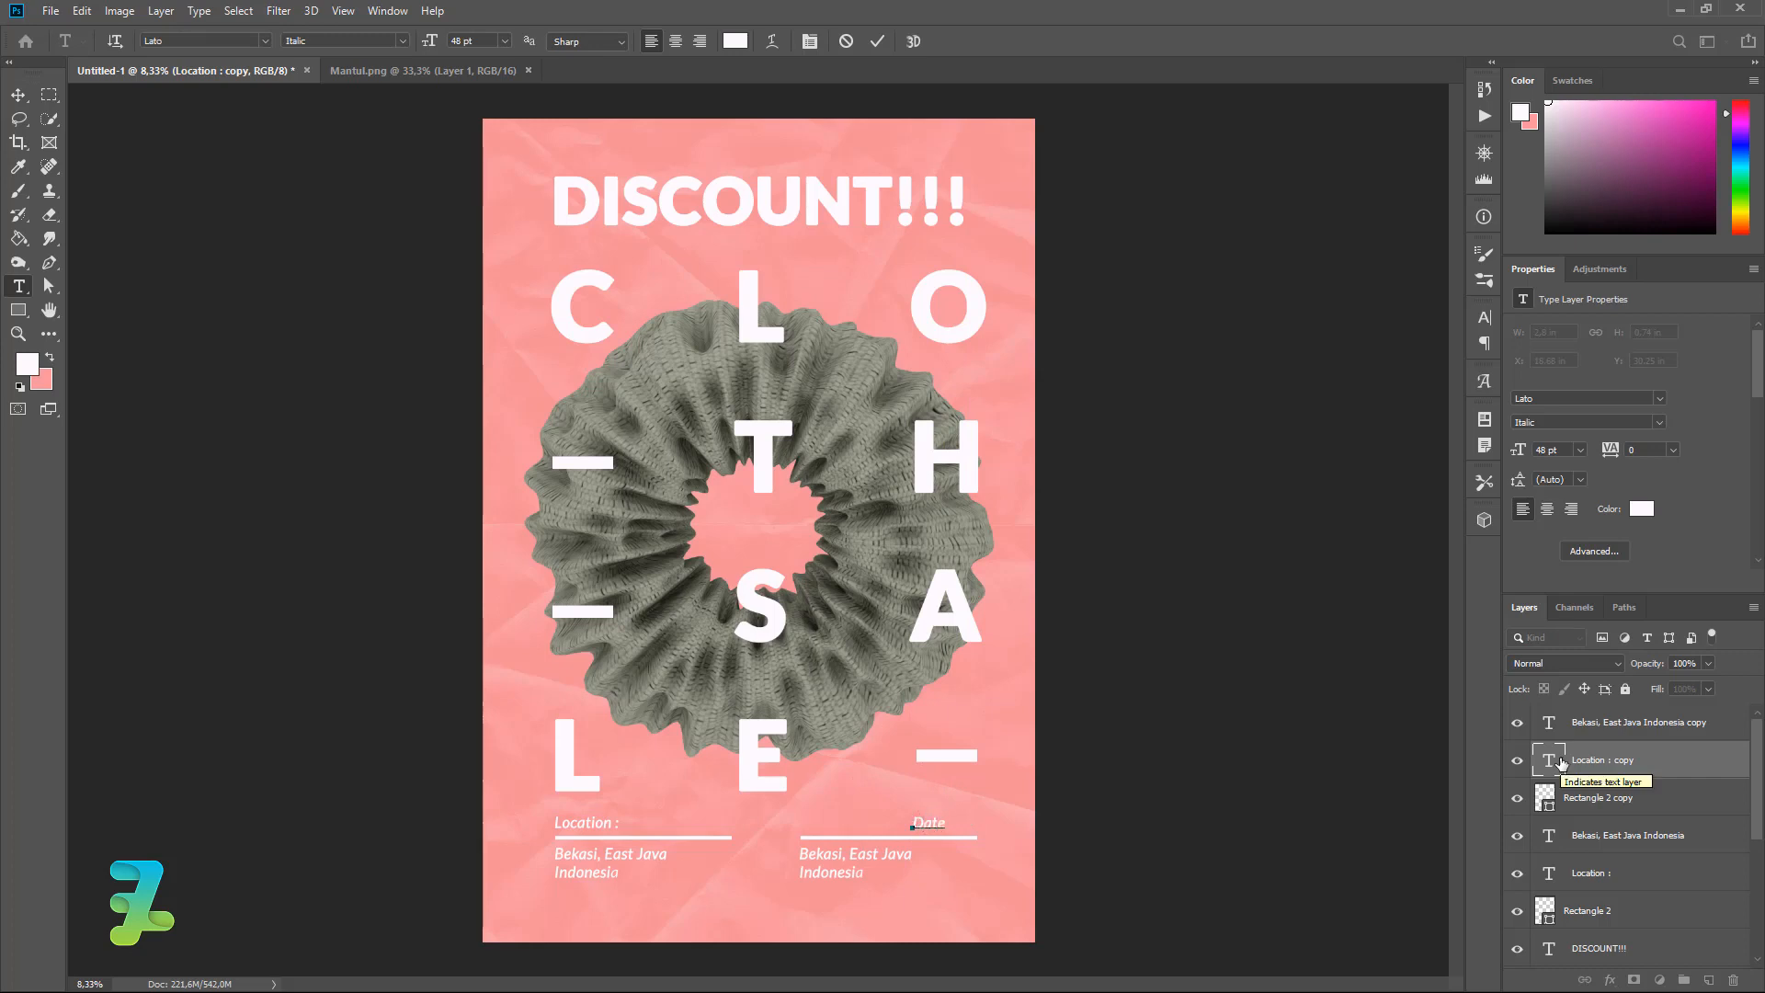
pyautogui.write('Date :')
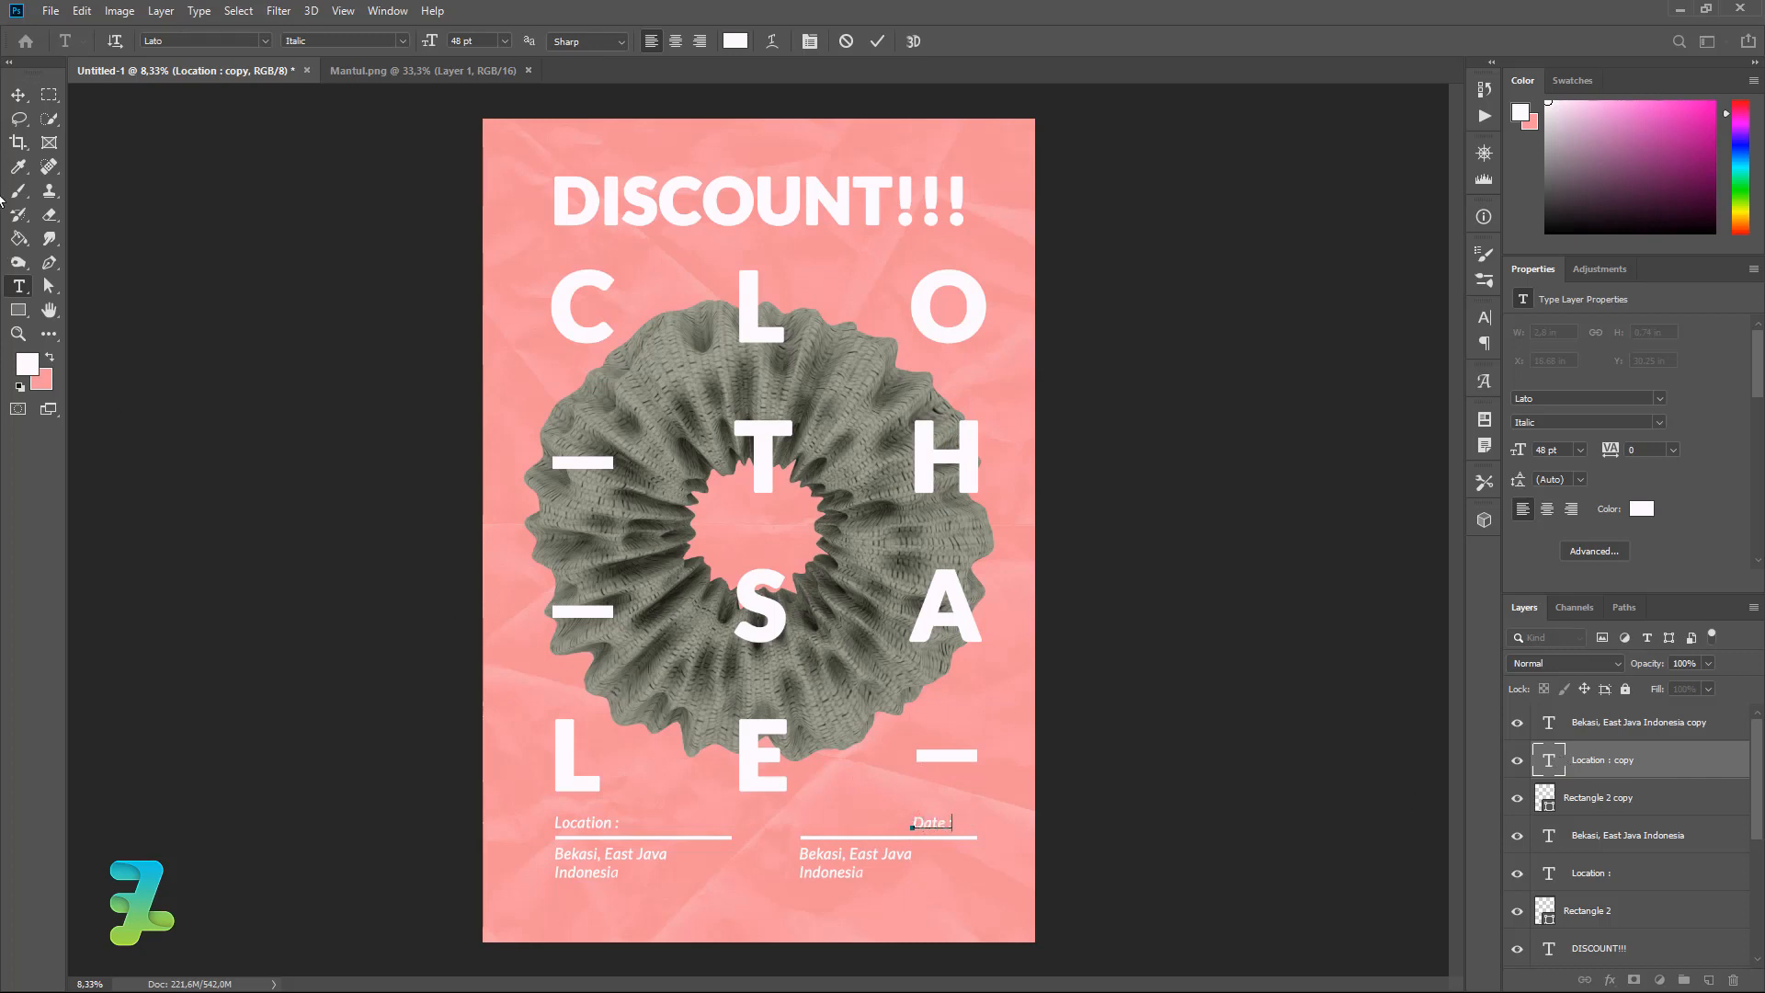
pyautogui.click(19, 95)
pyautogui.moveTo(953, 819)
pyautogui.mouseDown()
pyautogui.moveTo(934, 828)
pyautogui.moveTo(957, 822)
pyautogui.mouseUp()
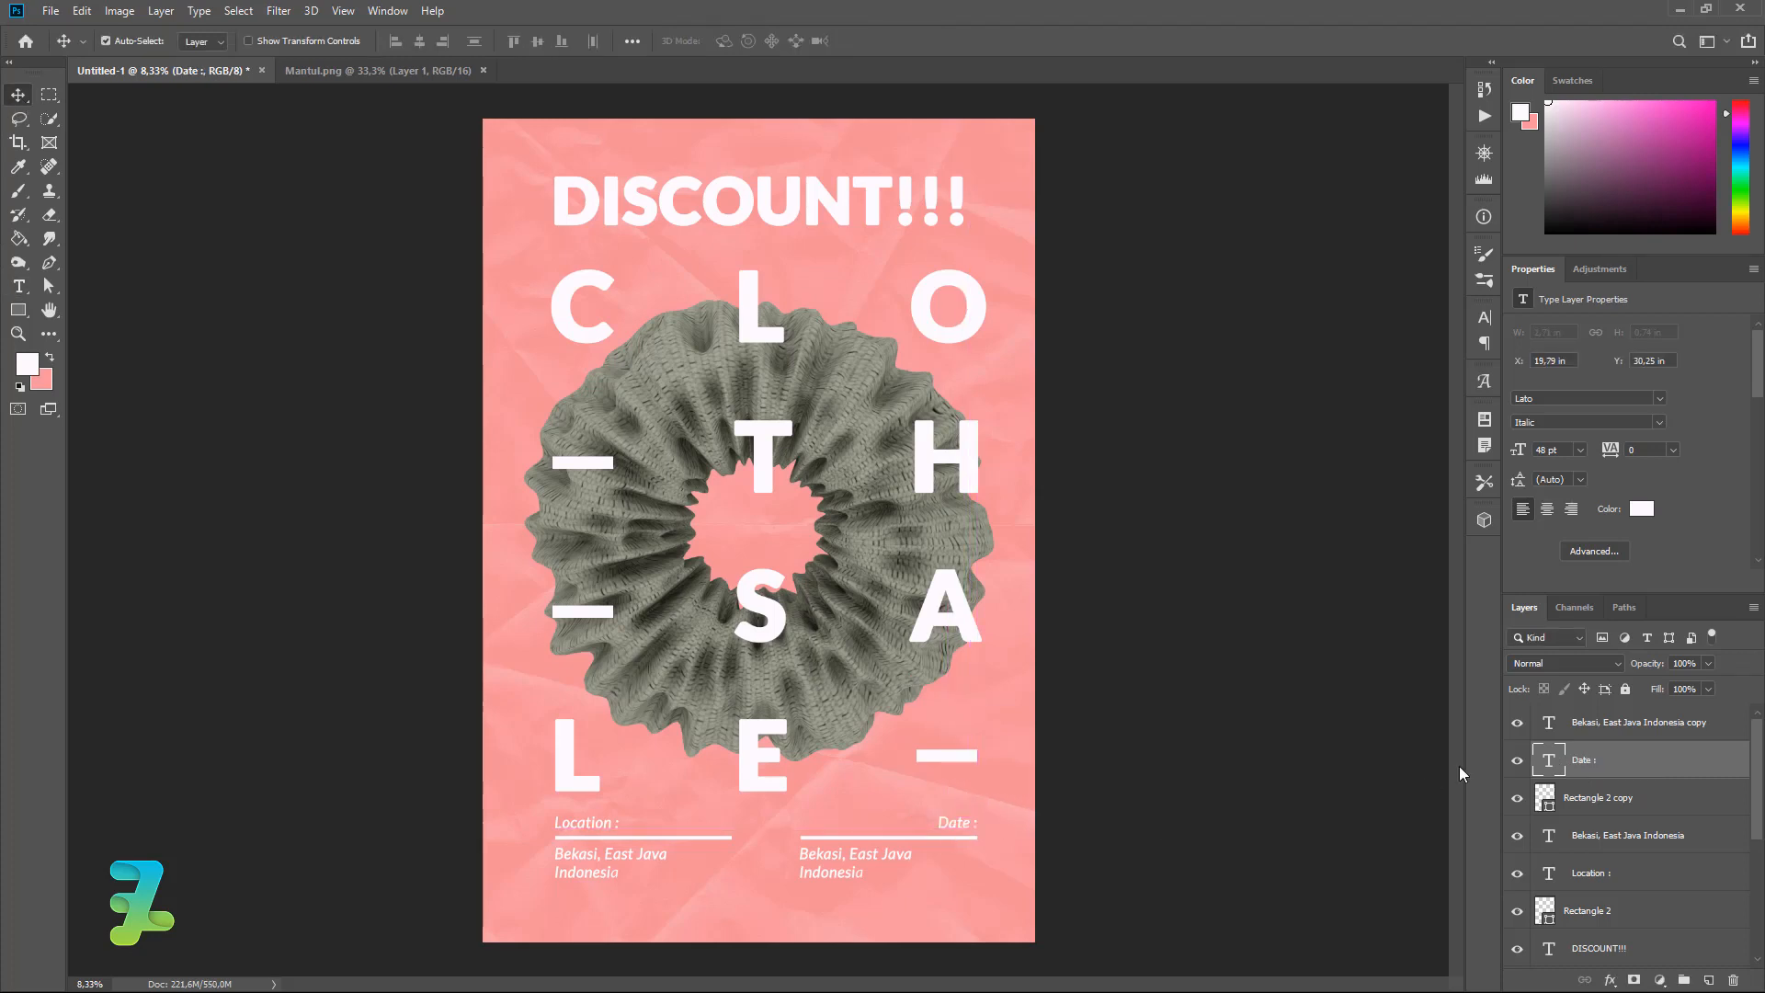
# Replace the copied address text with "28 June 2020" and place it below the second thin line, flush with the line's end.
pyautogui.doubleClick(1549, 723)
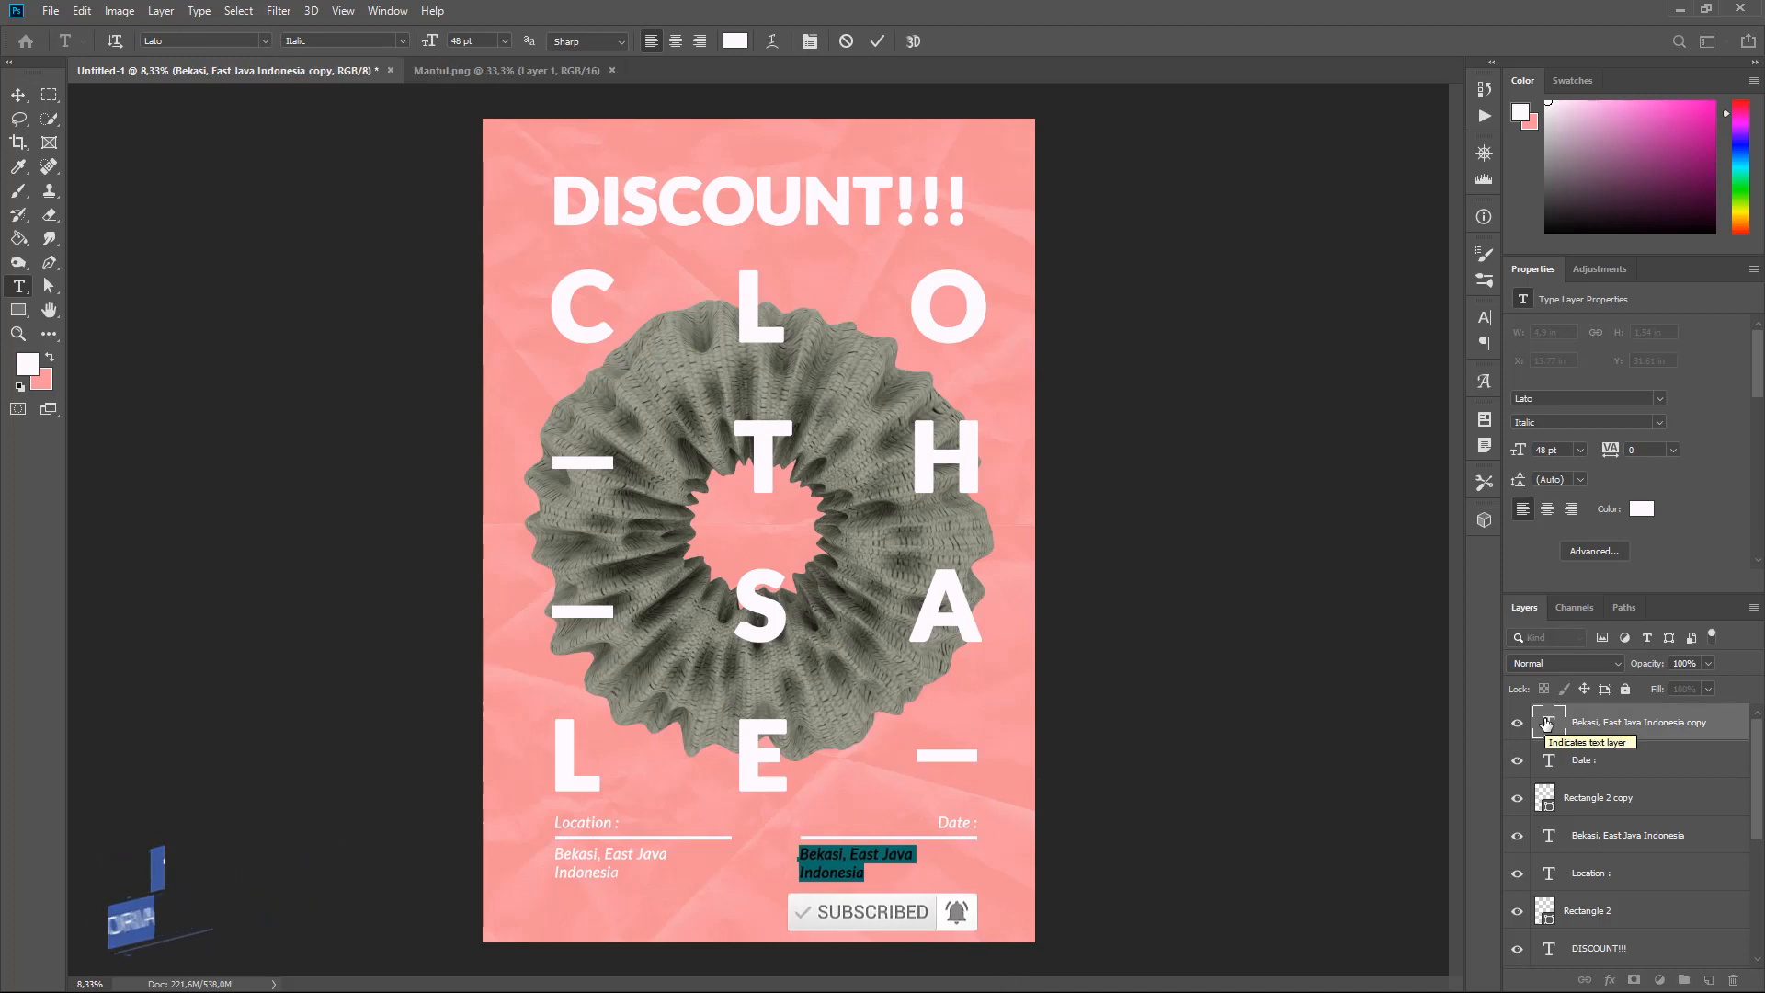
pyautogui.write('39')
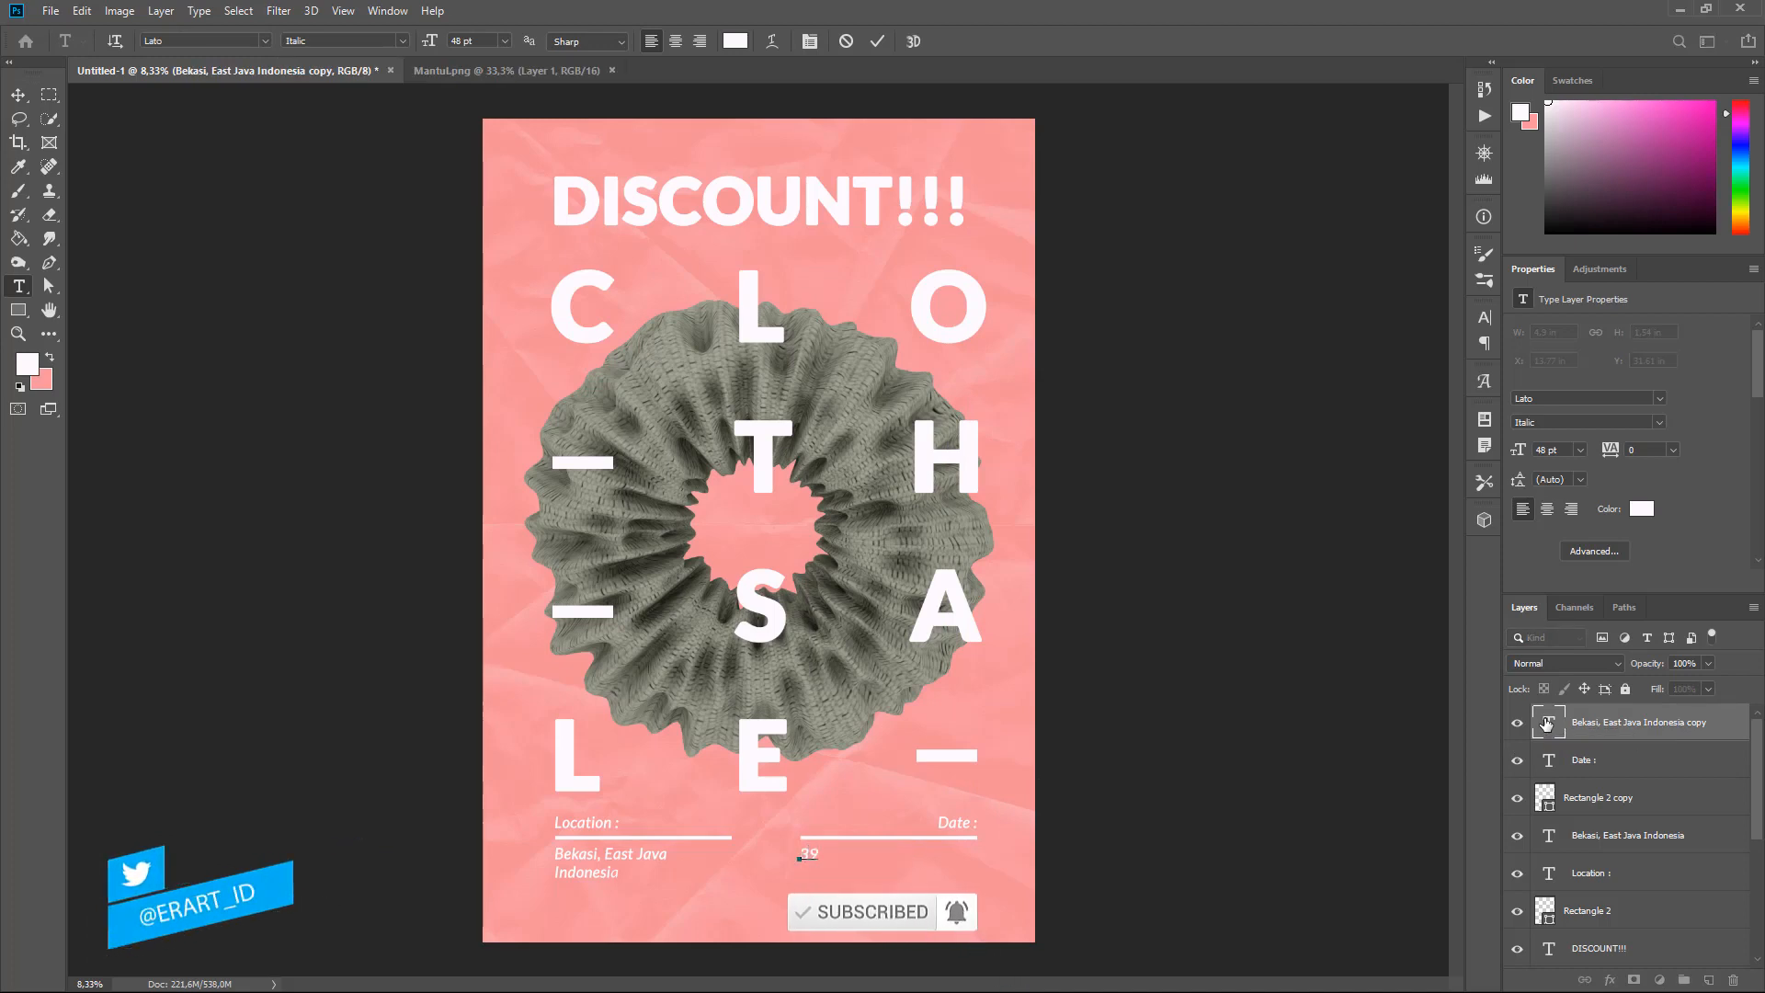
pyautogui.press('BackSpace')
pyautogui.press('BackSpace')
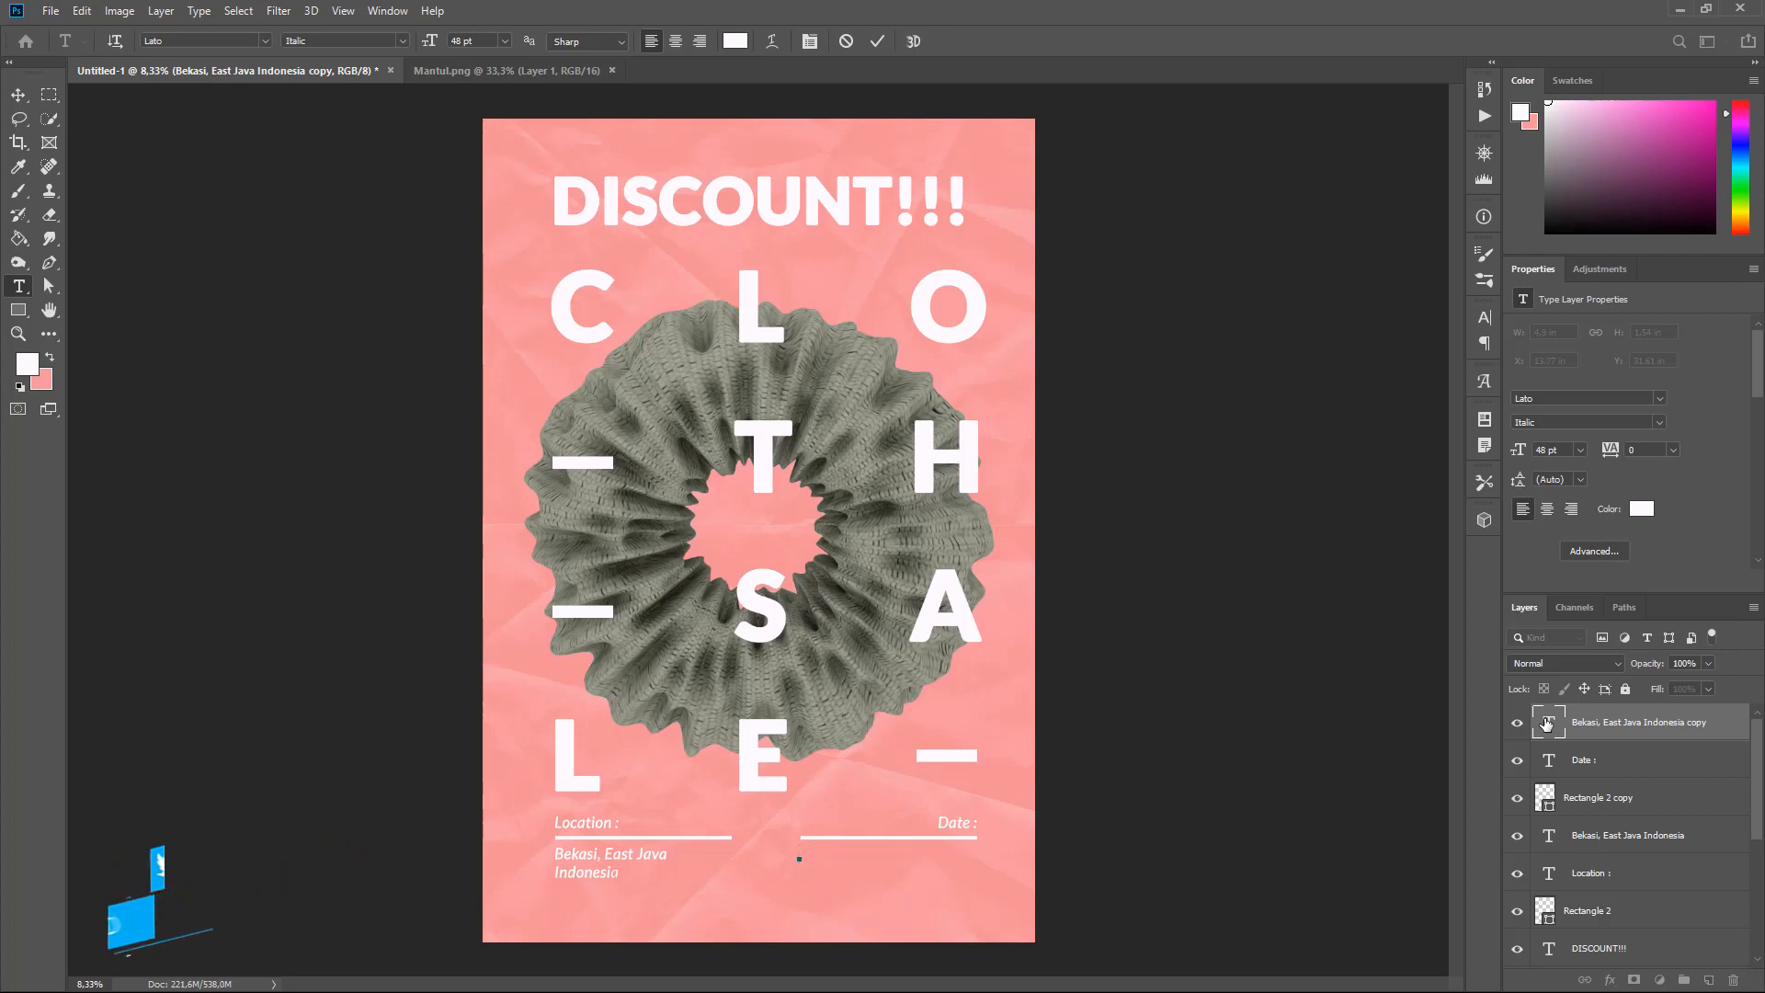
pyautogui.write('28 June')
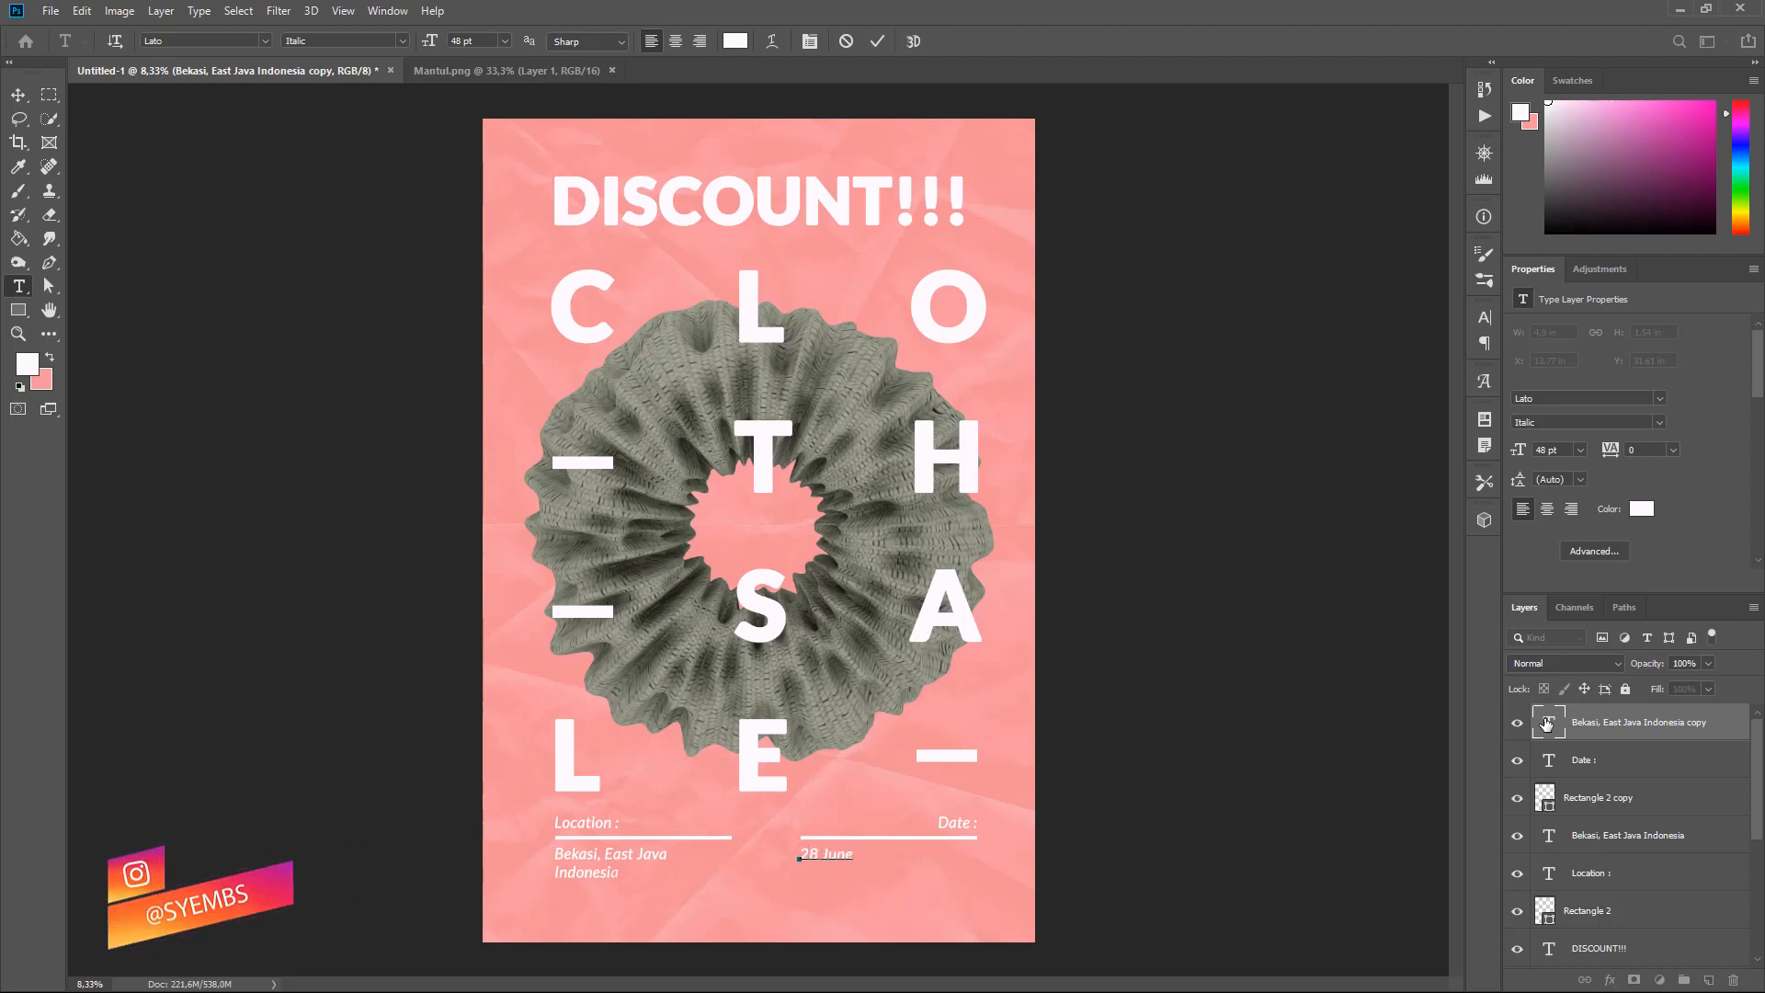
pyautogui.write(' 2020')
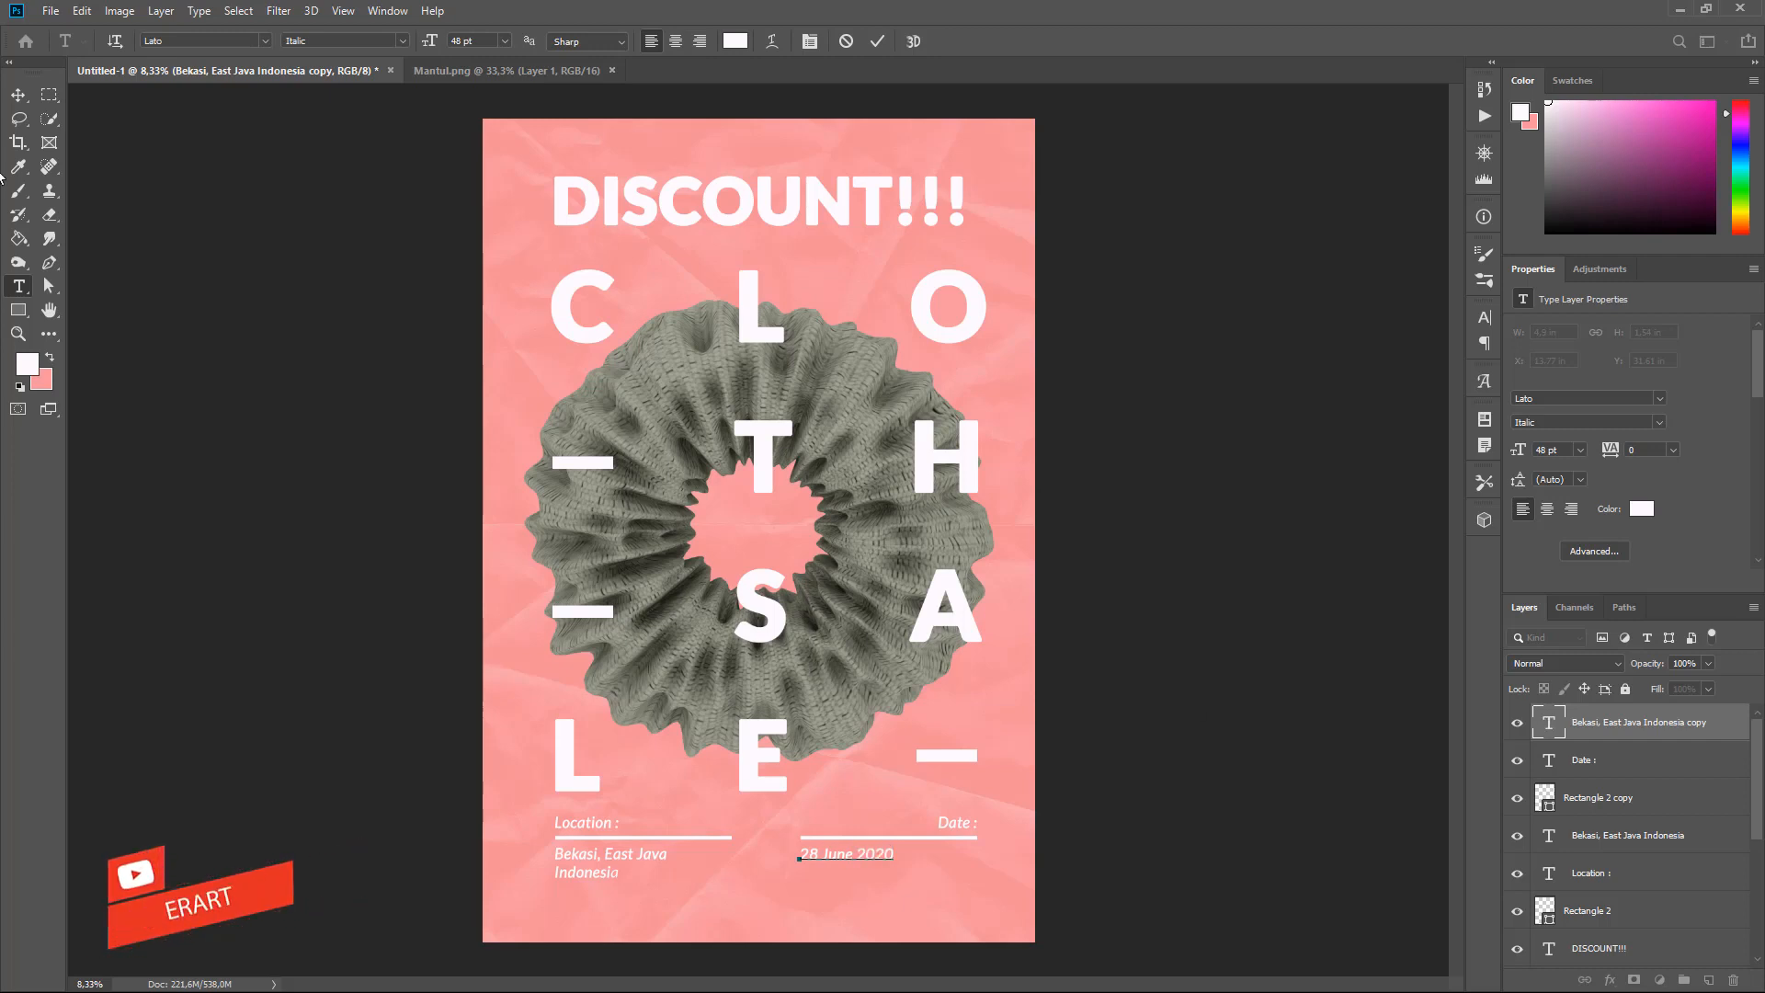
pyautogui.click(18, 93)
pyautogui.moveTo(872, 857); pyautogui.dragTo(947, 854)
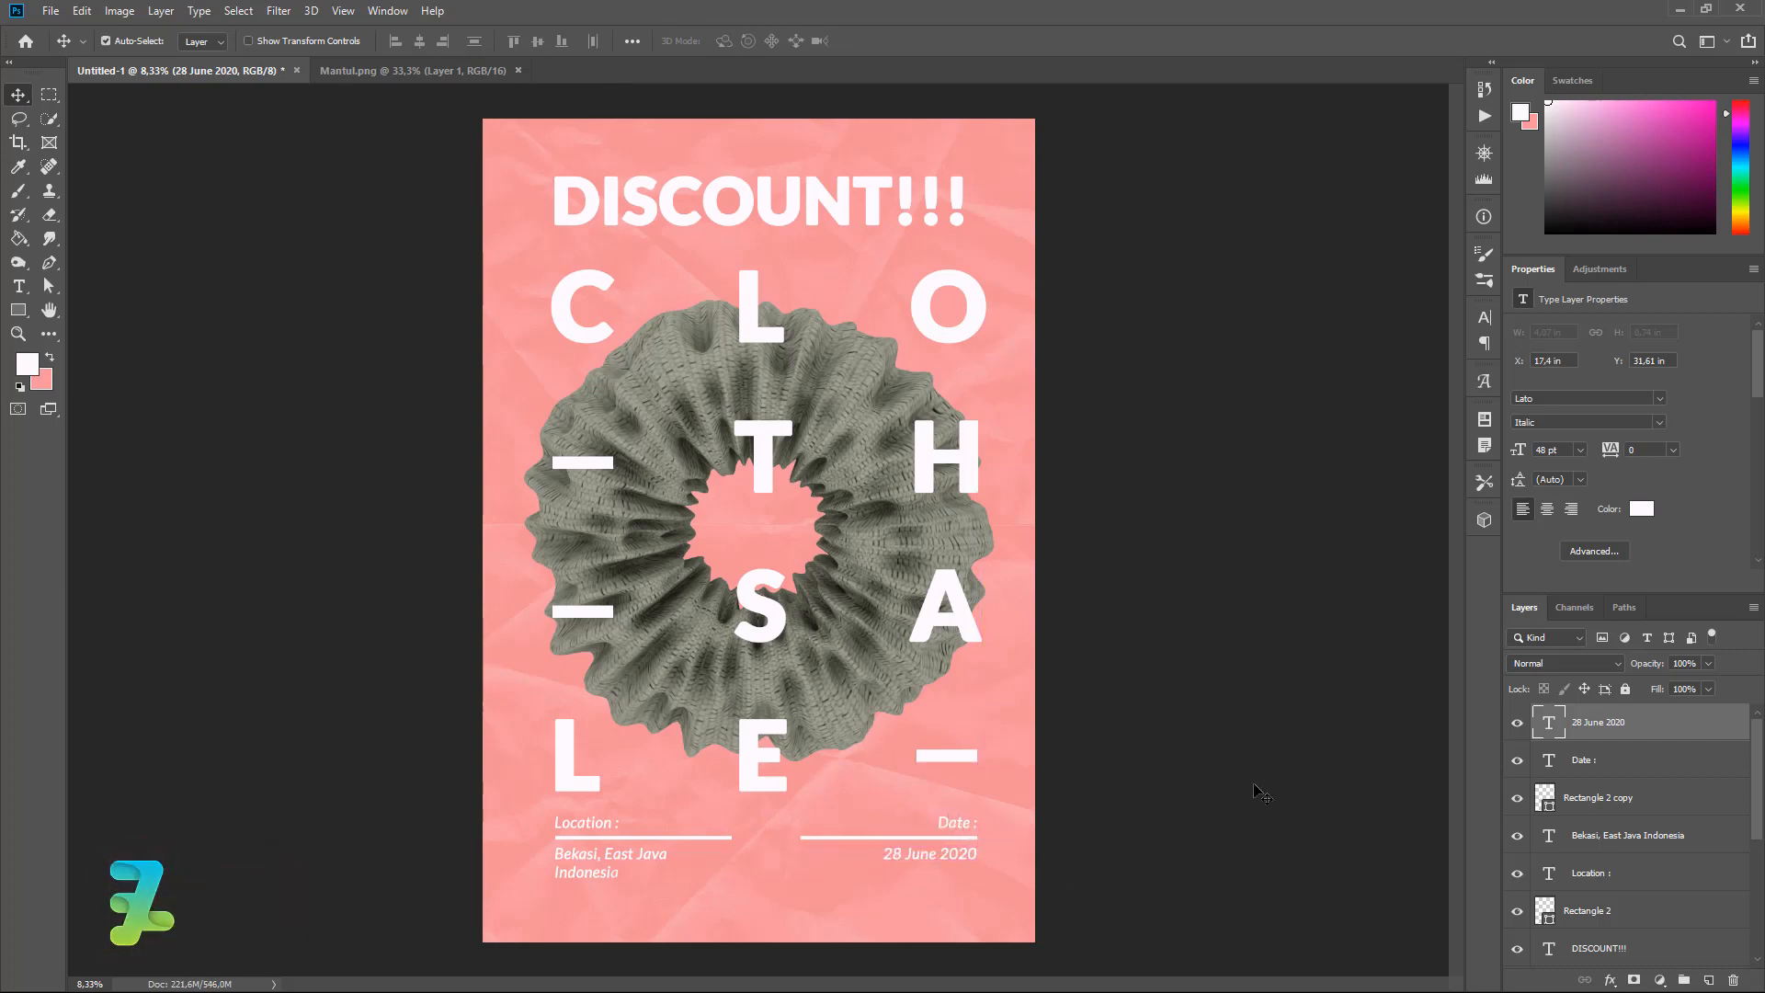
# Adjust the opacity of the Overlay-blended paper texture layer directly above the background.
pyautogui.scroll(-5, 1616, 920)
pyautogui.click(1614, 915)
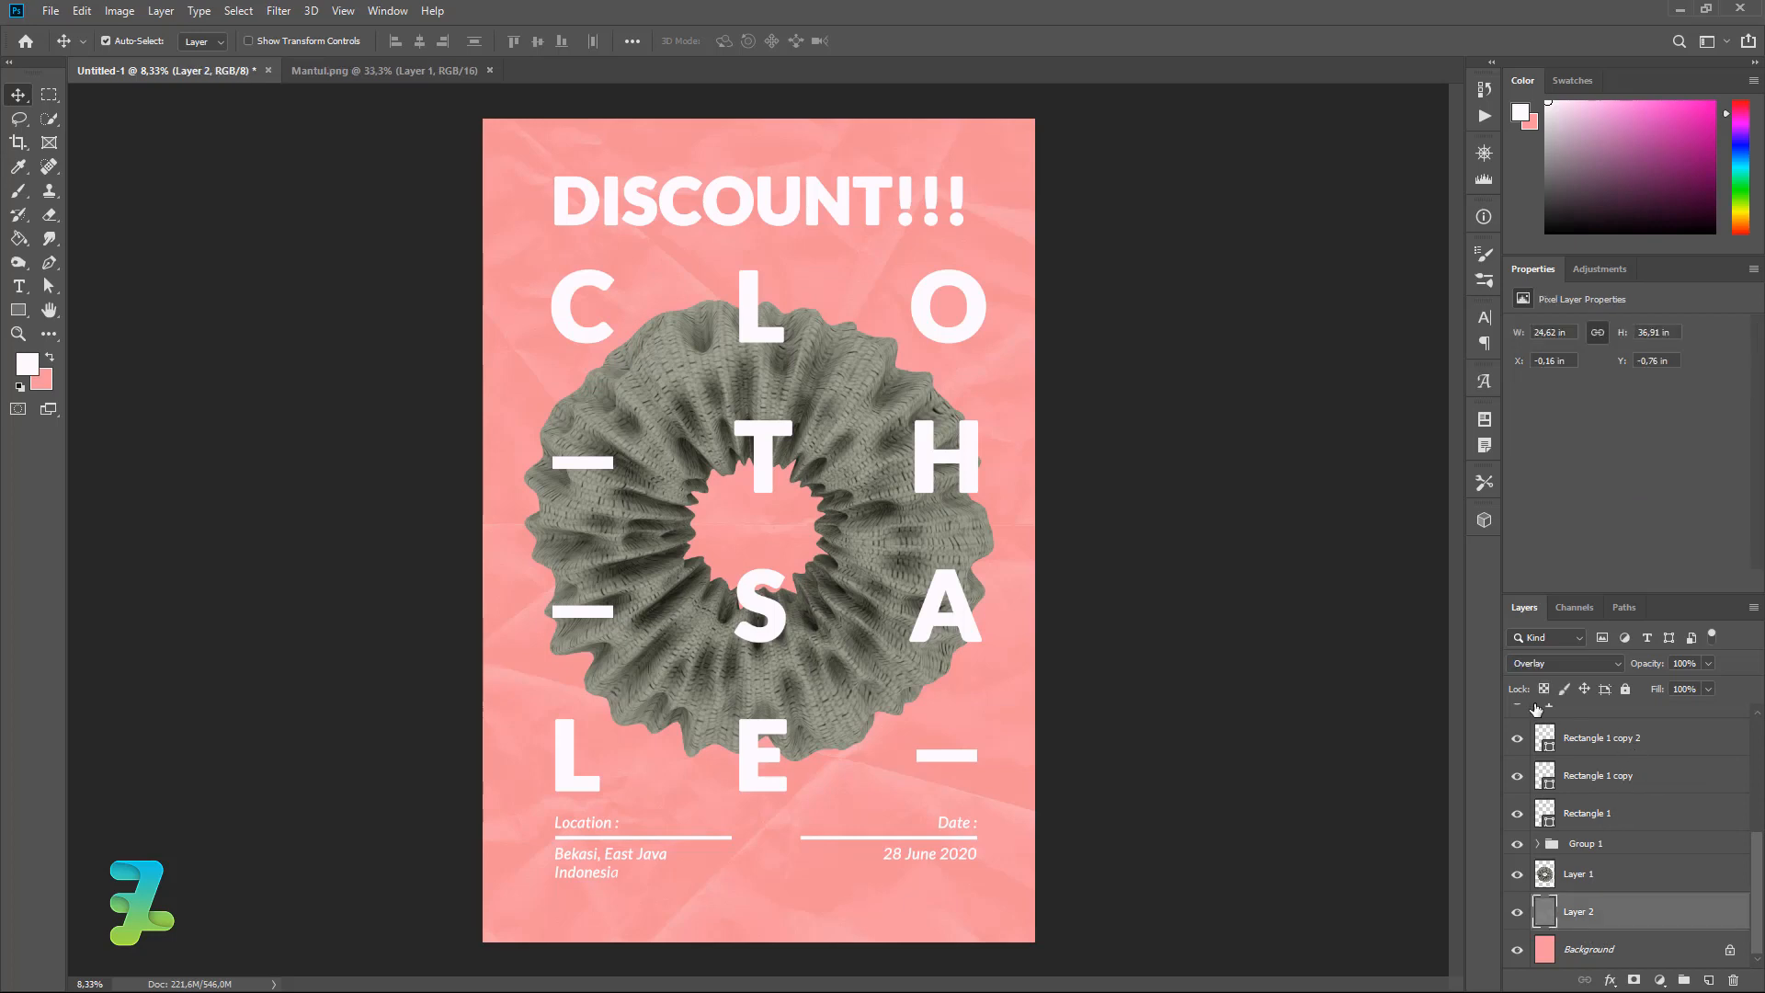
pyautogui.click(1709, 662)
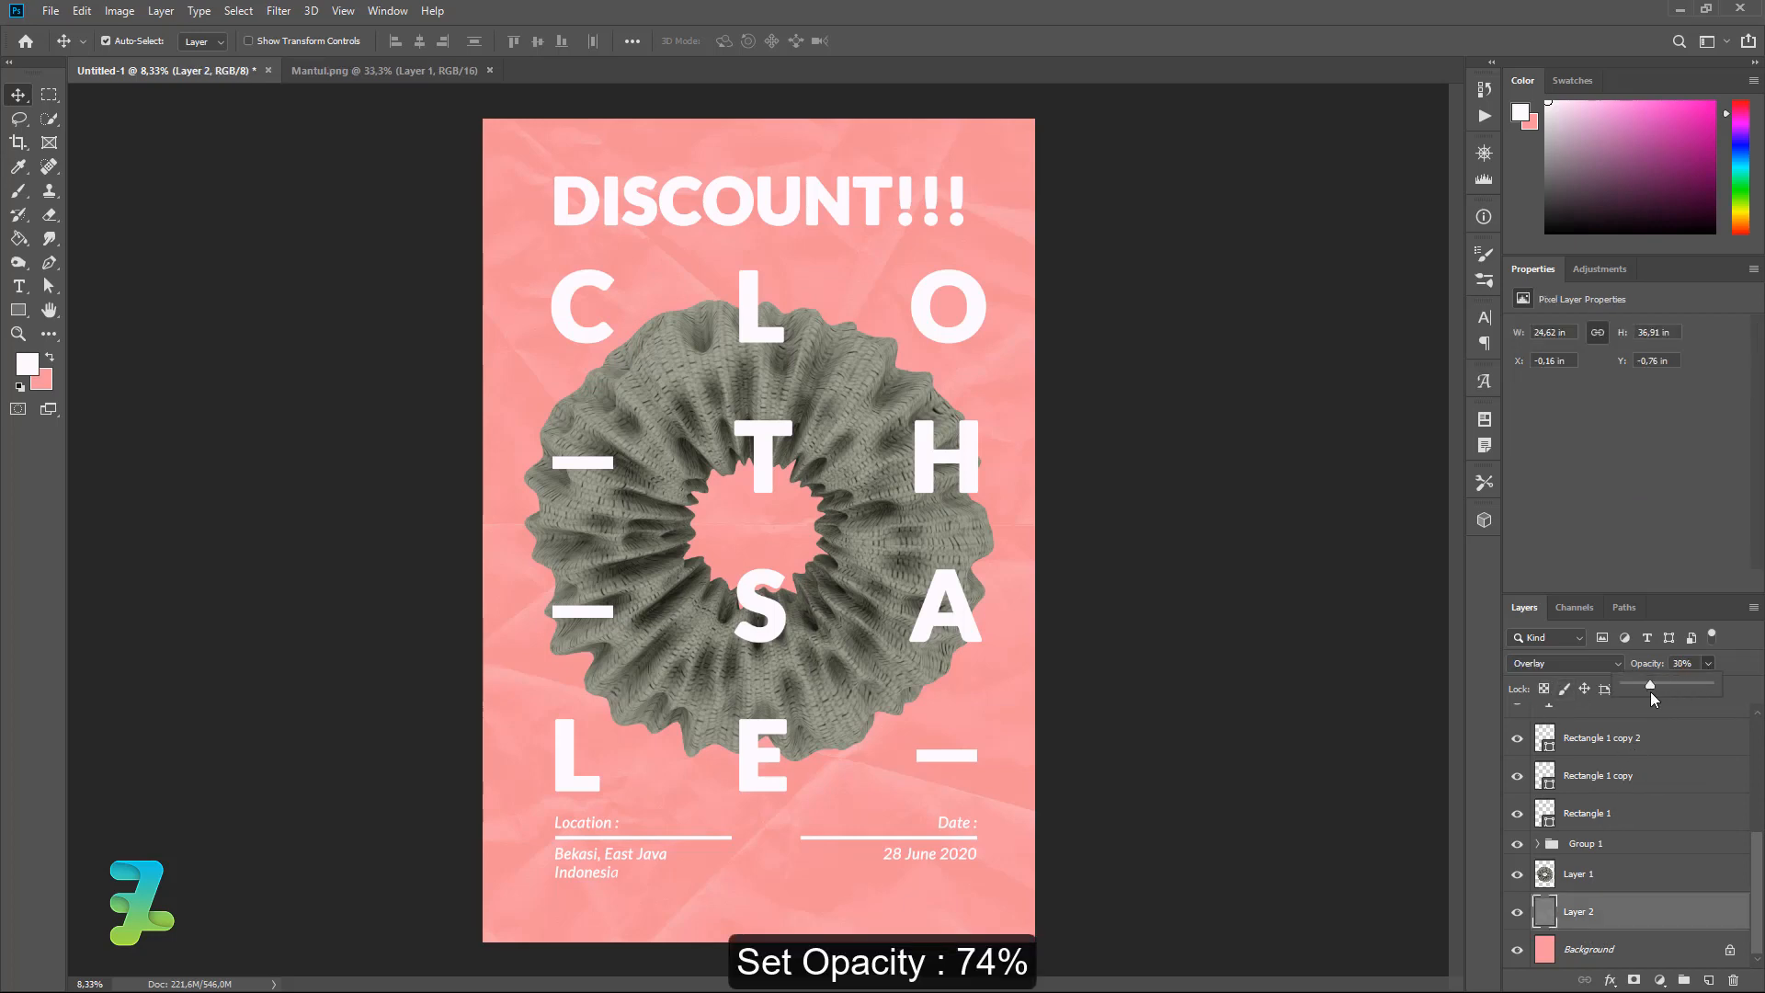
pyautogui.moveTo(1652, 691)
pyautogui.mouseDown()
pyautogui.moveTo(1563, 699)
pyautogui.moveTo(1667, 698)
pyautogui.mouseUp()
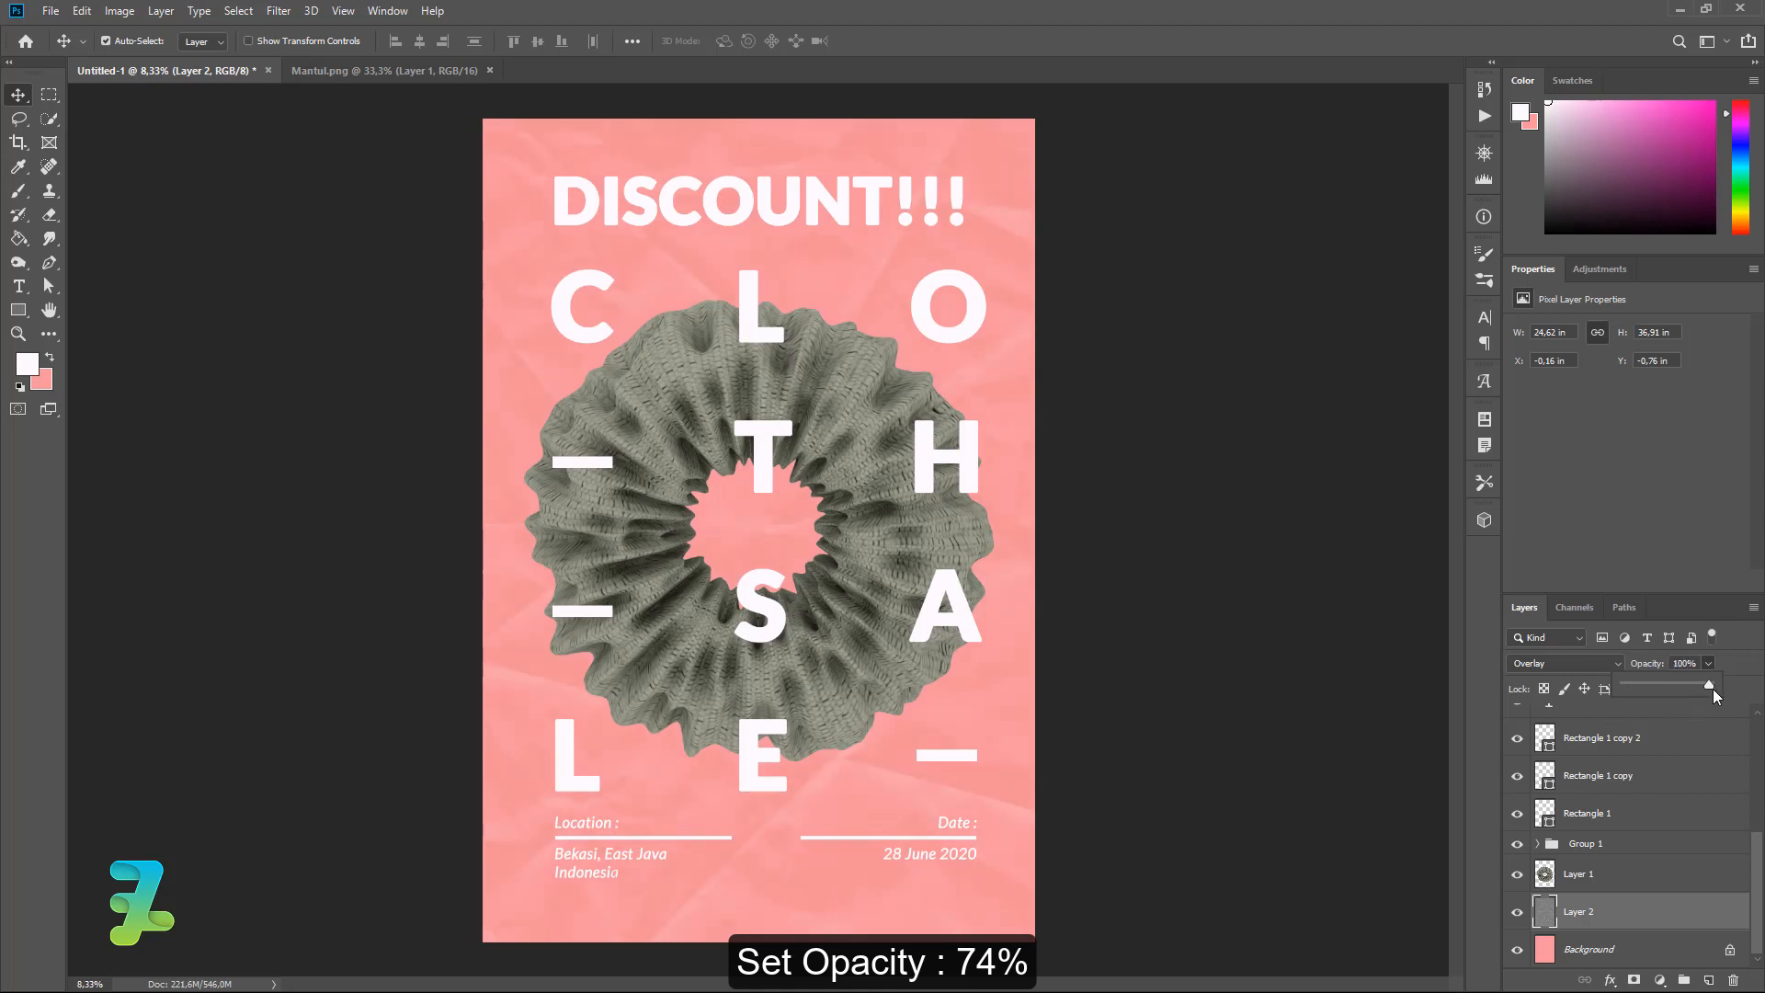